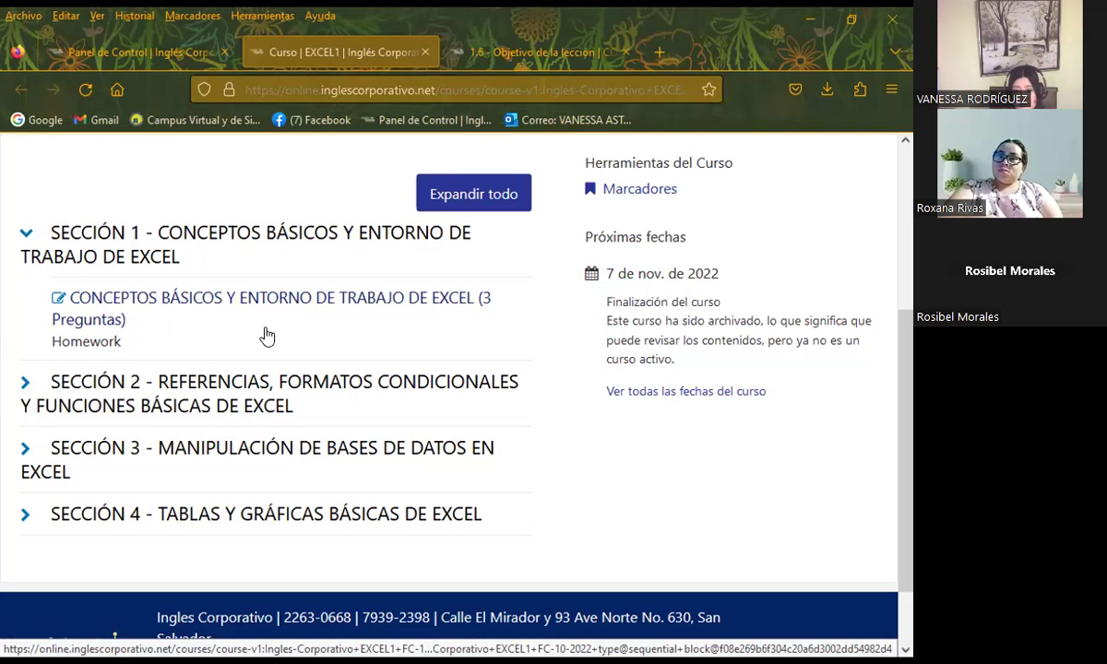
- Close the stray course tab and return to the '1.6 - Objetivo de la lección' tab
middle_click(244, 308)
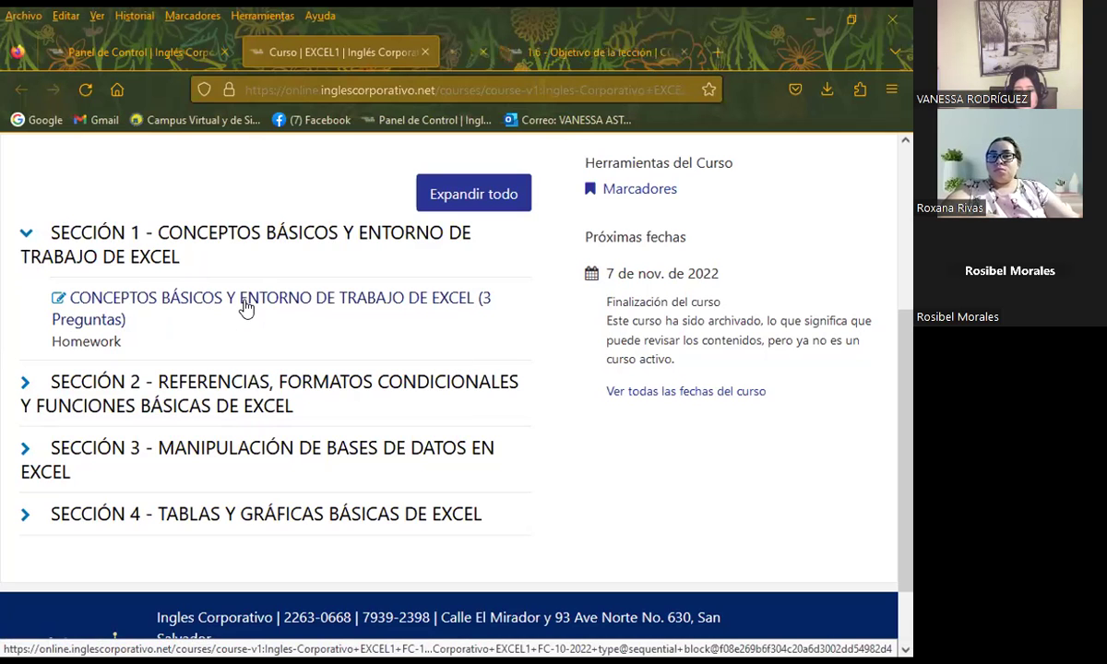
left_click(560, 52)
left_click(623, 53)
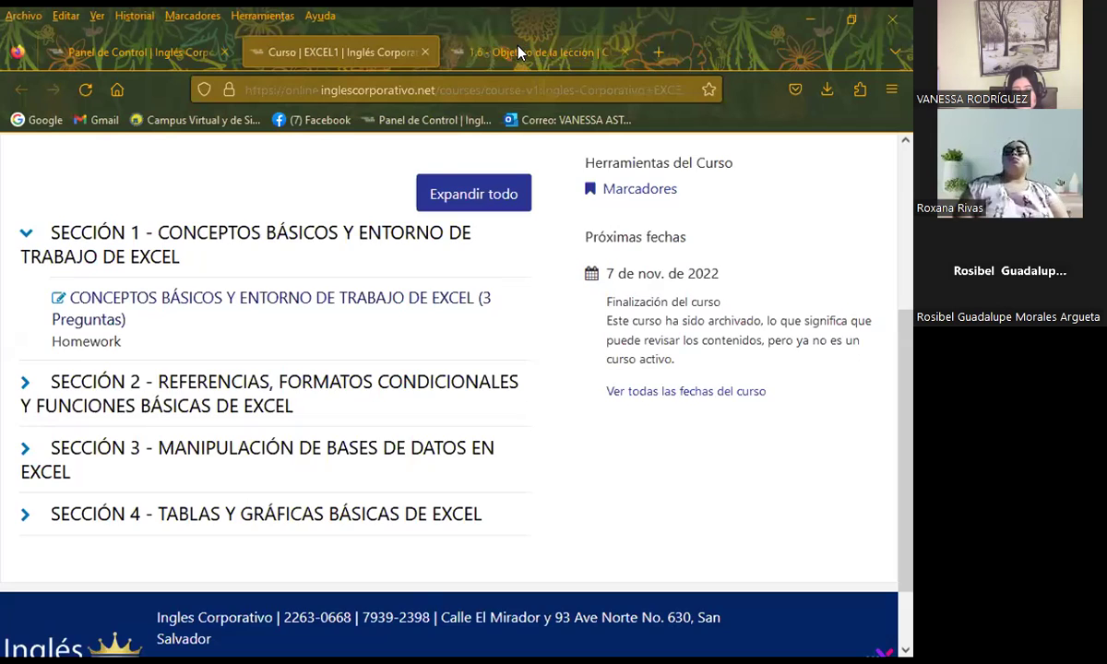
left_click(509, 53)
scroll(417, 446, "down", 4)
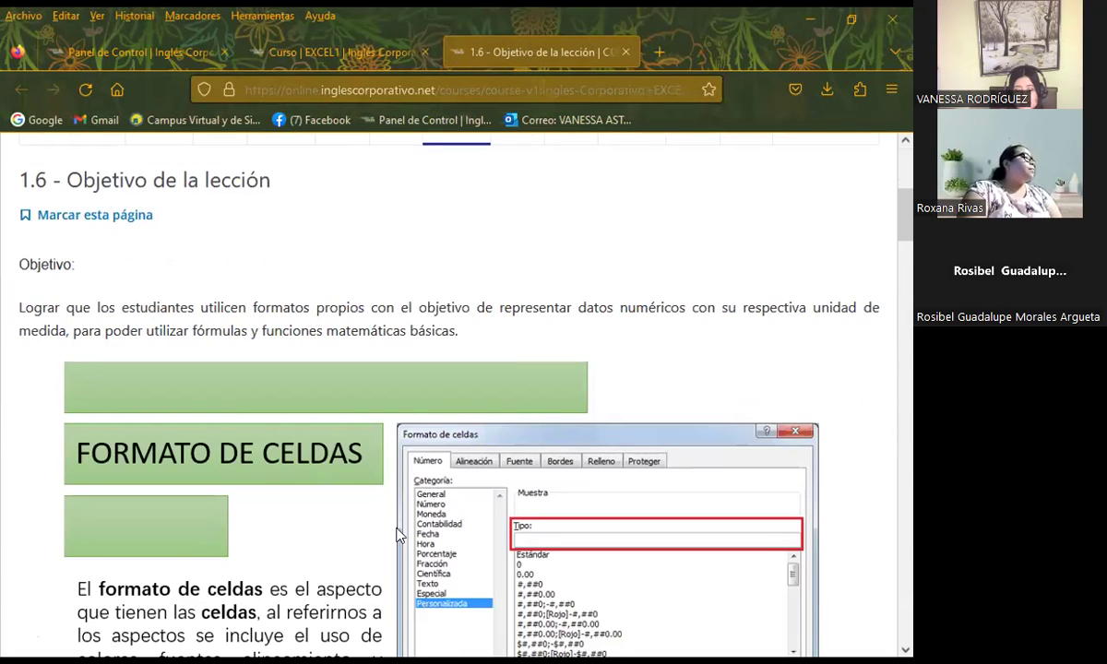
scroll(390, 442, "up", 2)
scroll(397, 443, "up", 1)
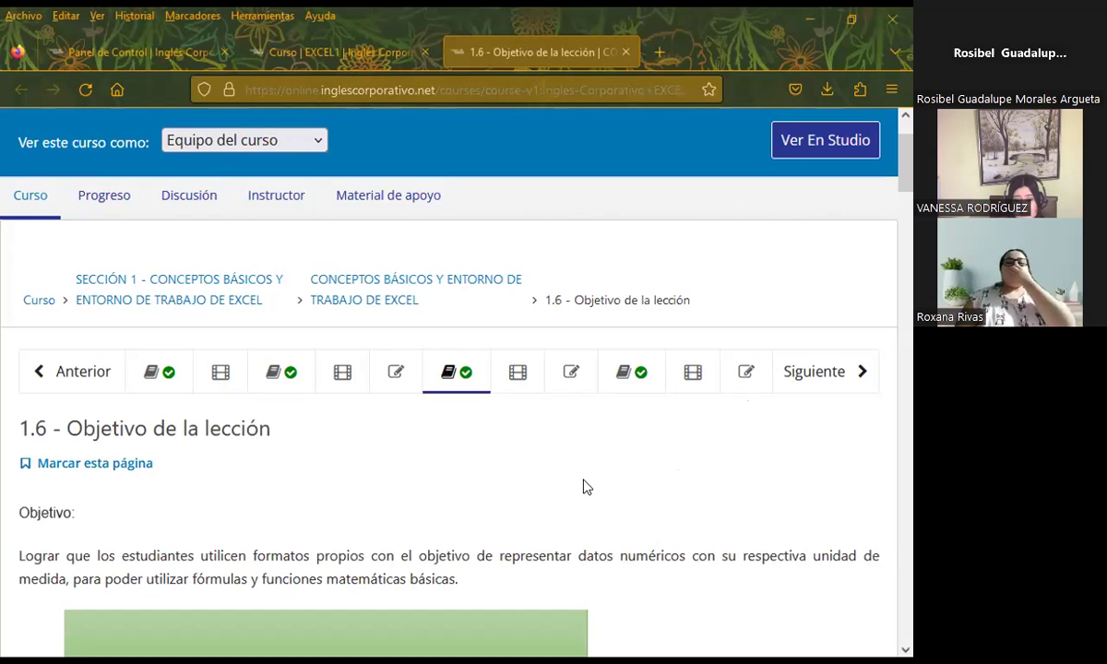
scroll(585, 484, "down", 3)
scroll(571, 466, "up", 3)
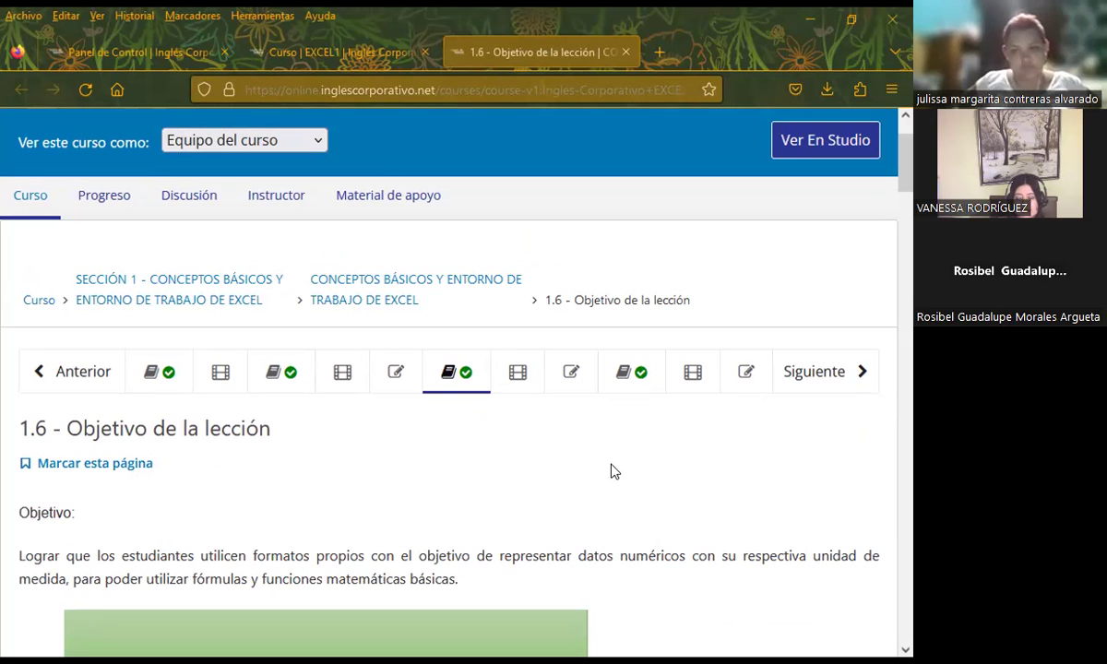
scroll(431, 400, "down", 7)
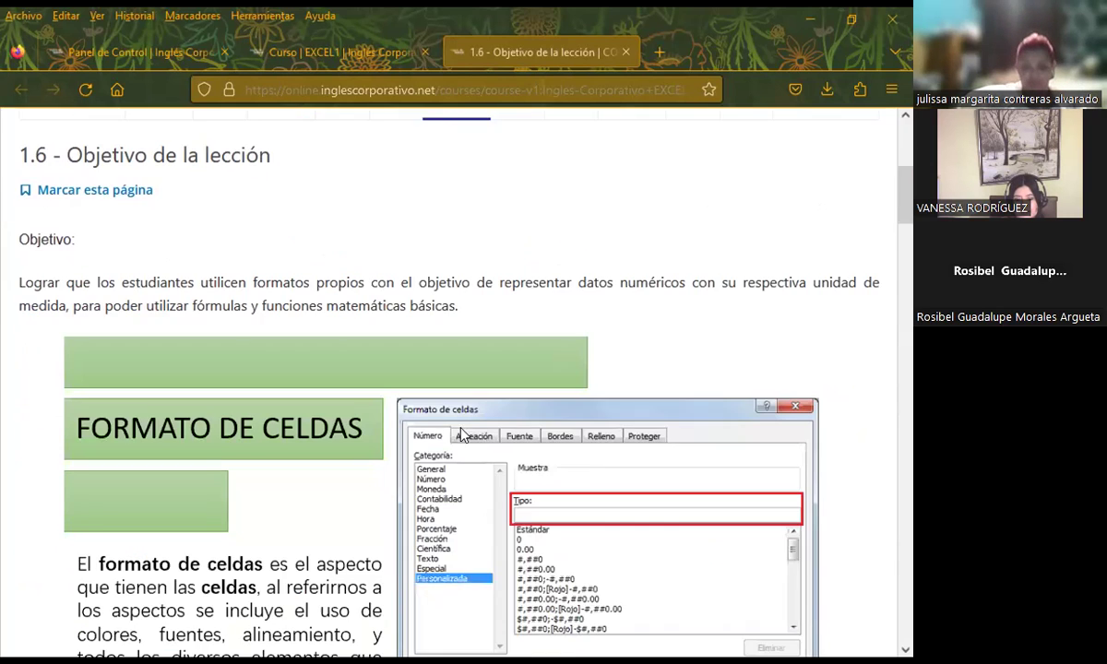
scroll(197, 412, "up", 7)
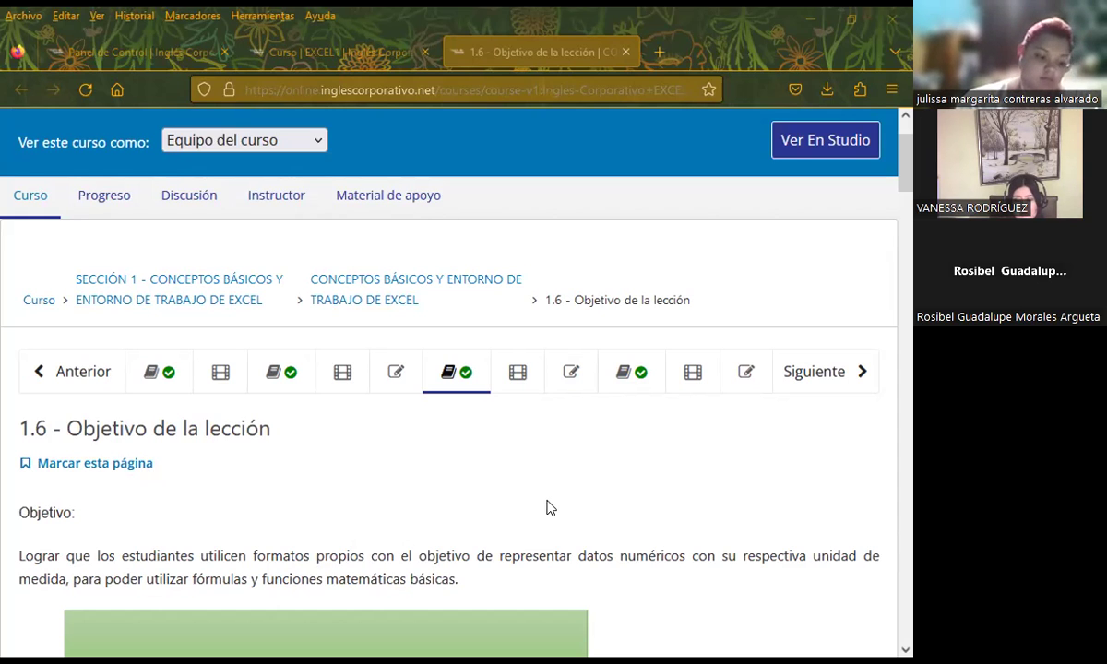
scroll(520, 463, "down", 3)
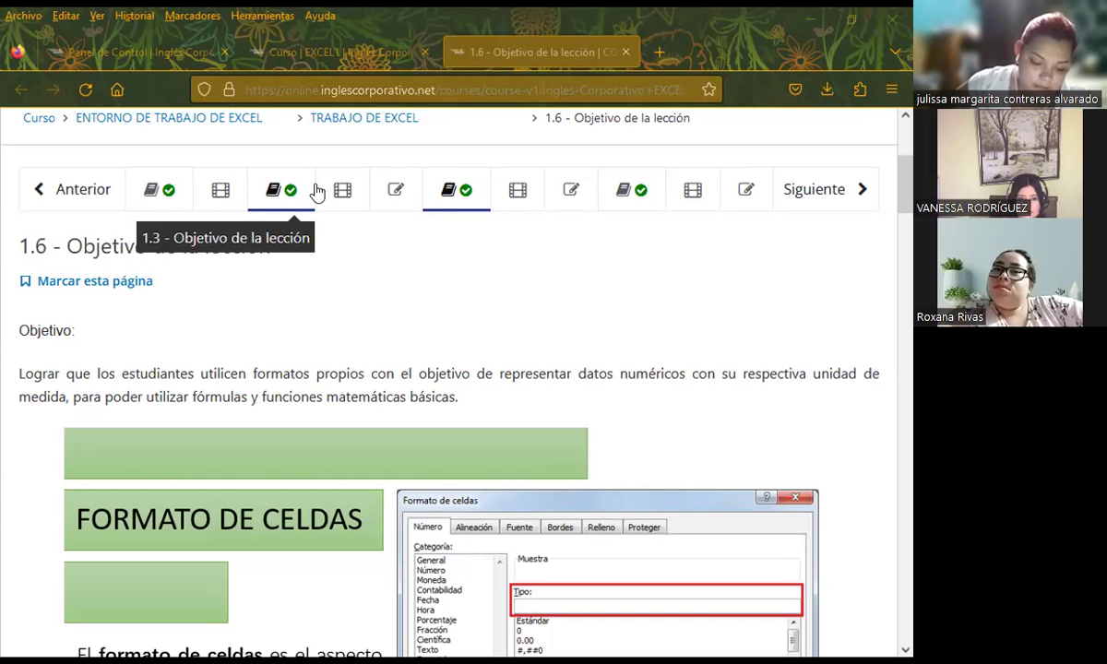
- Open the 1.5 Laboratorio quiz unit and scroll through questions 1–4 on cells and ranges
left_click(402, 191)
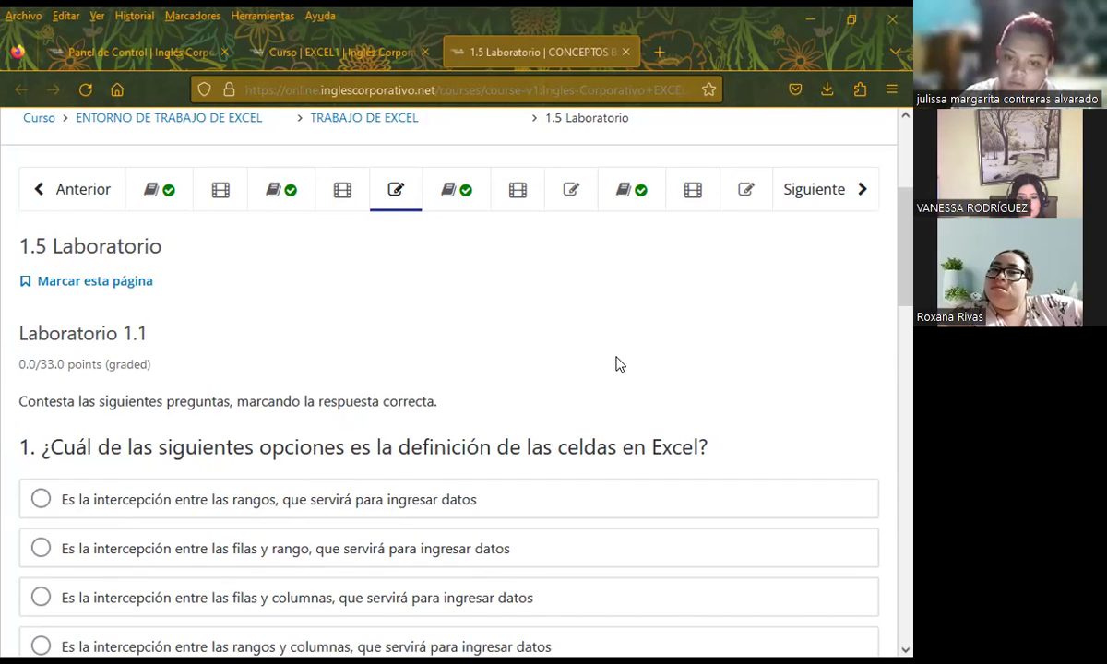
scroll(609, 406, "down", 5)
scroll(611, 438, "down", 4)
scroll(611, 441, "down", 2)
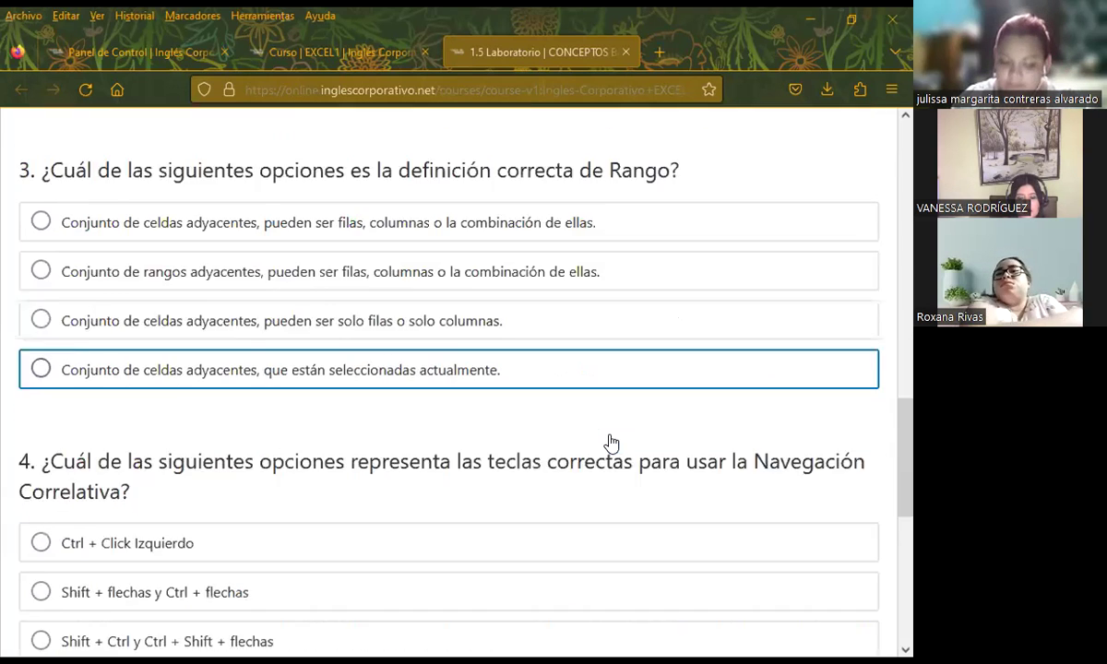
scroll(609, 442, "down", 1)
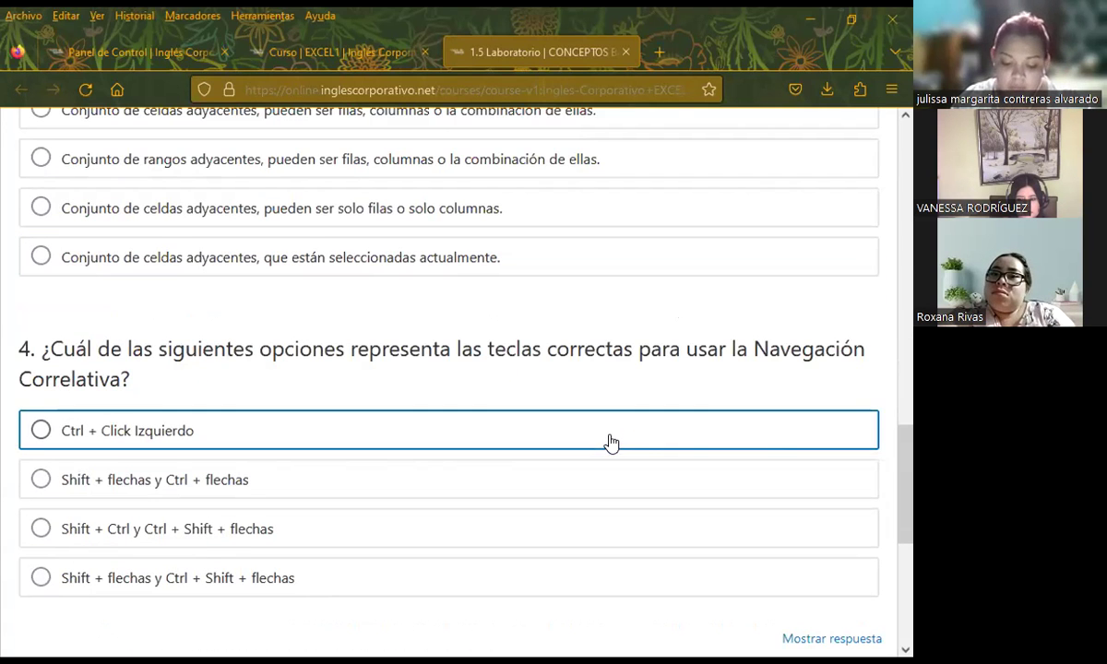
scroll(608, 443, "up", 2)
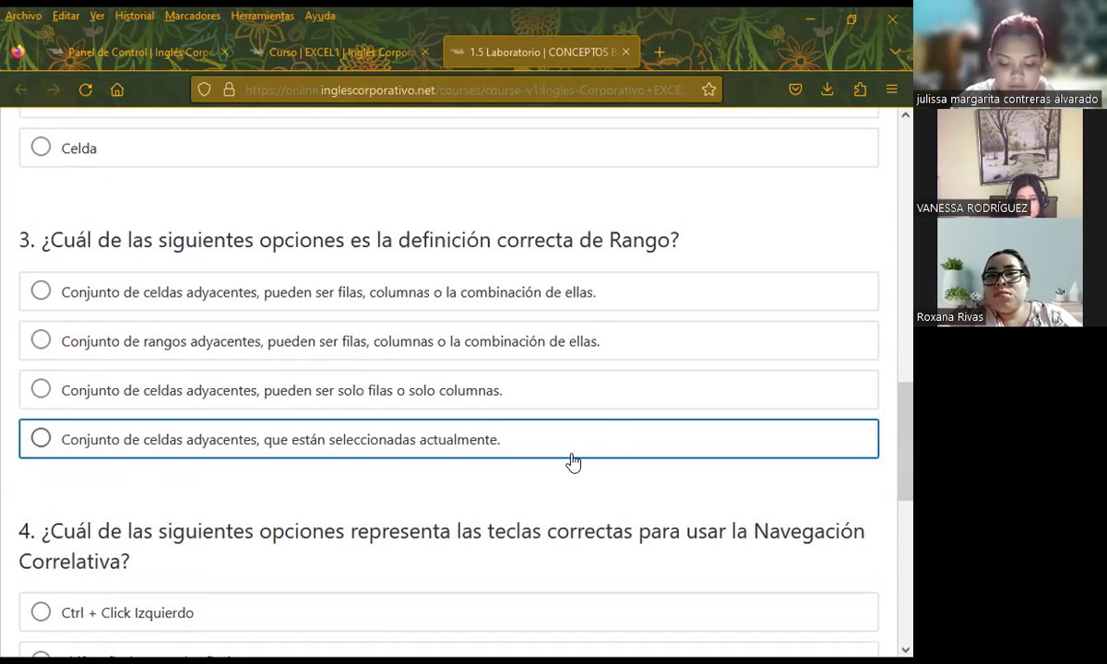
scroll(566, 462, "up", 2)
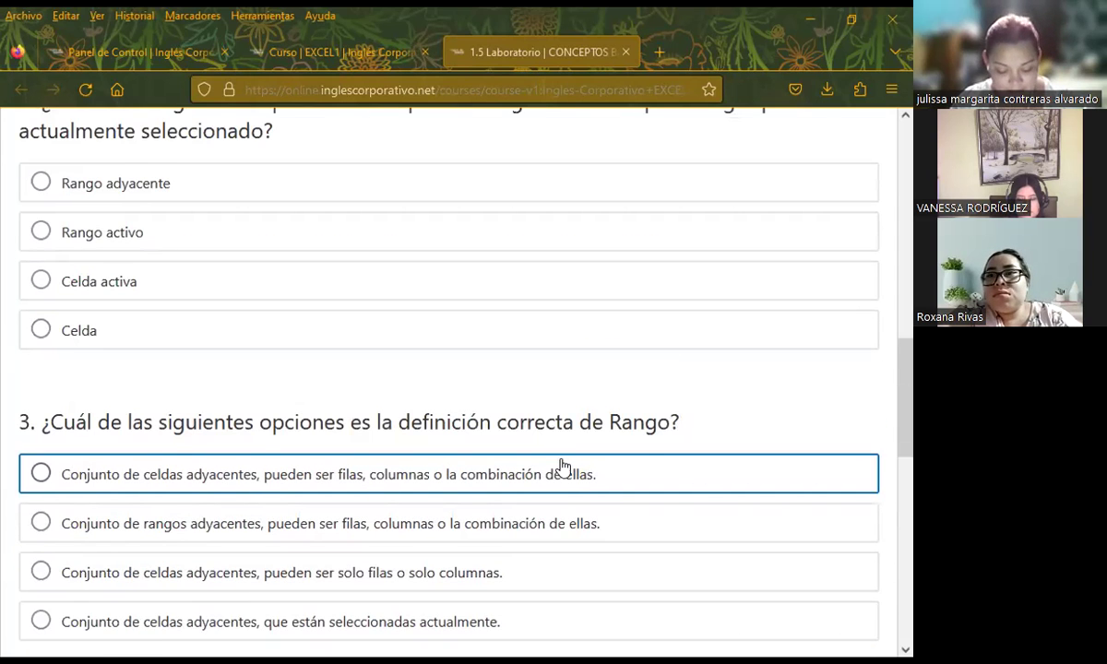
scroll(565, 463, "down", 1)
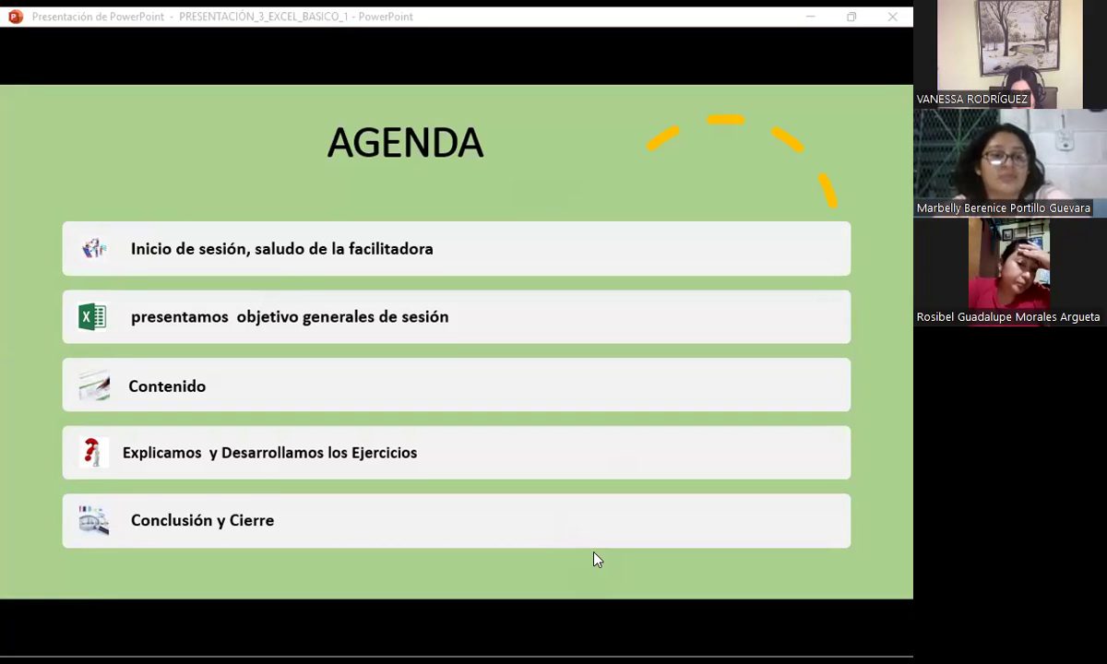
- Advance the slideshow to the OBJETIVO GENERAL DE LA SESIÓN slide
left_click(694, 532)
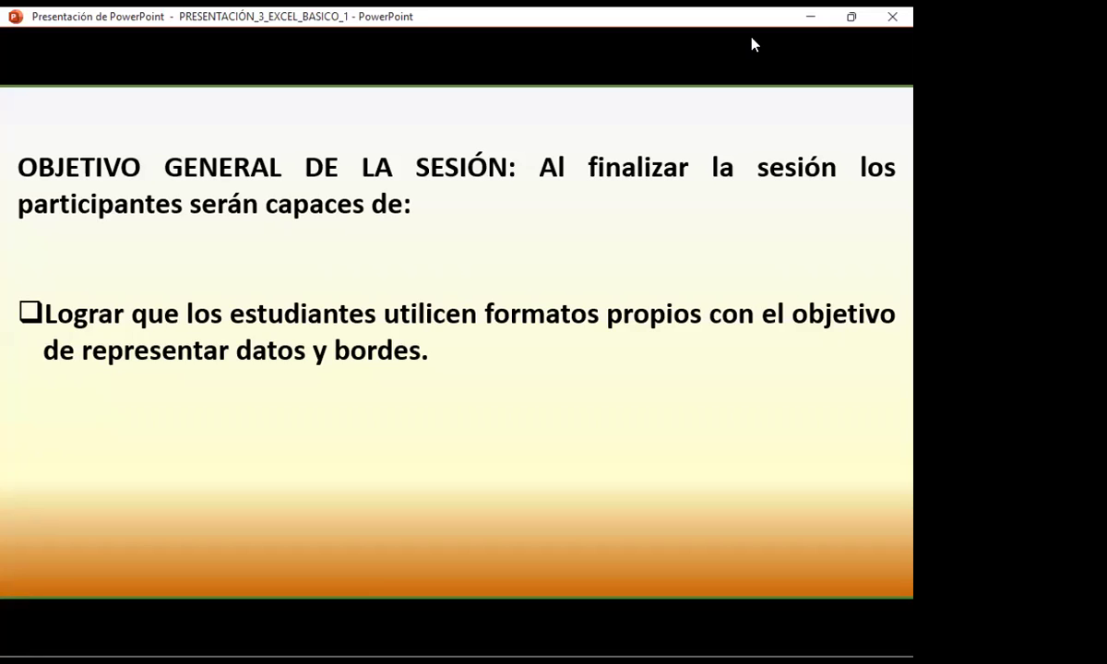
- Advance the slideshow to the Copiar Hojas slide about the Crear una copia box
key("Right")
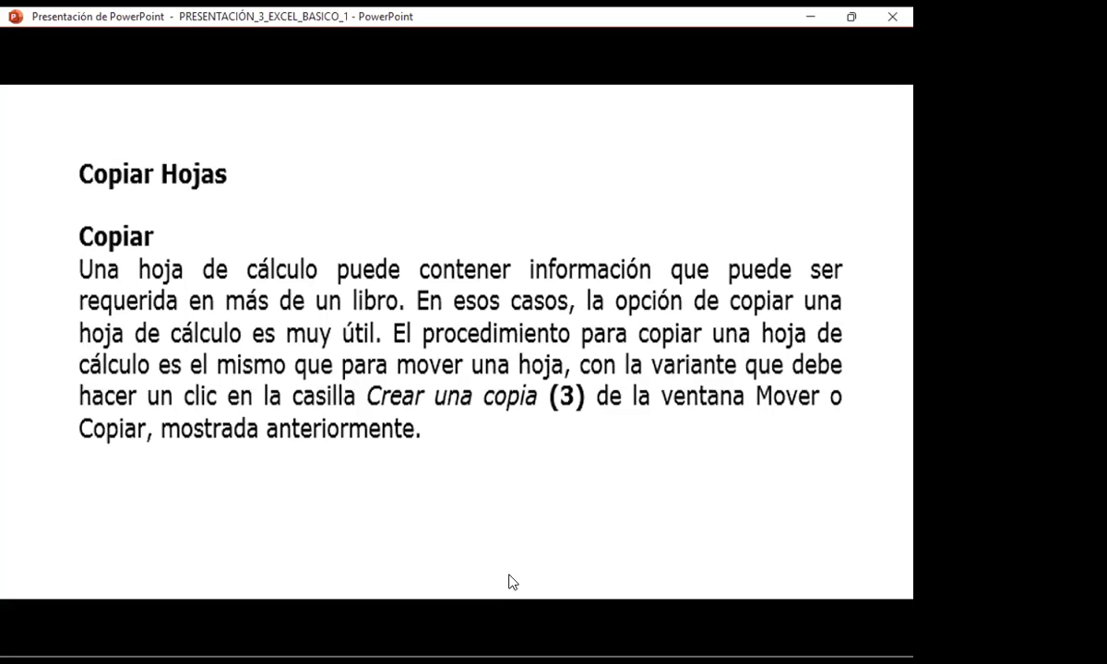
- Leave the slideshow and switch to the Excel workbook's CALENDARIO sheet
key("alt+Tab")
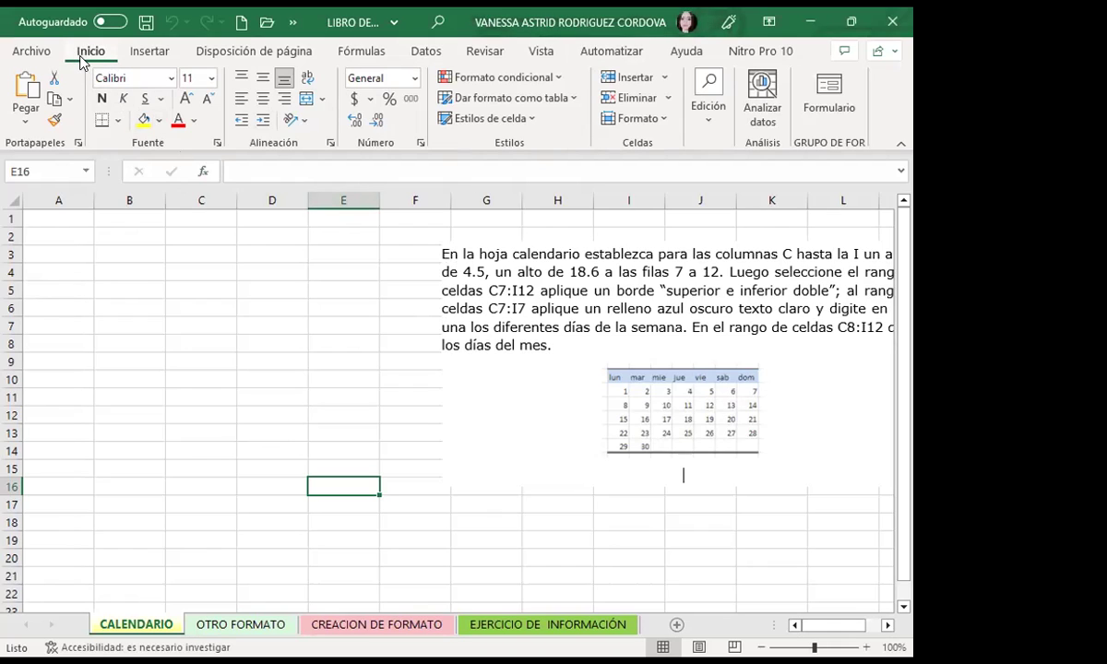
- Narrow column E slightly and move the instructions picture lower, to around row 6
left_click(664, 121)
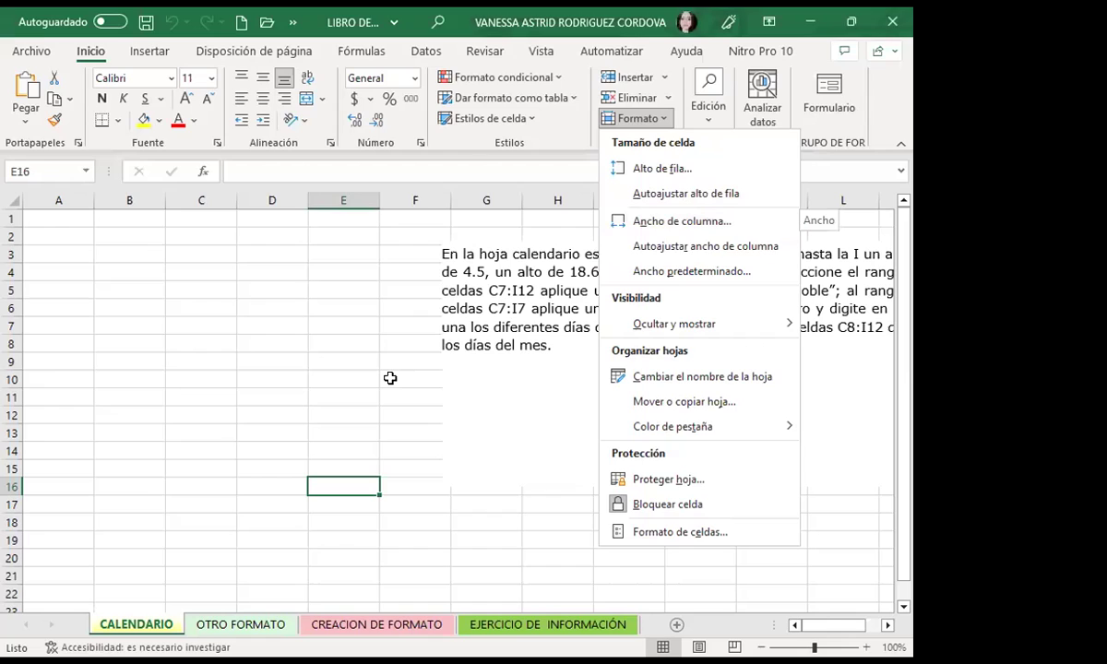
key("Escape")
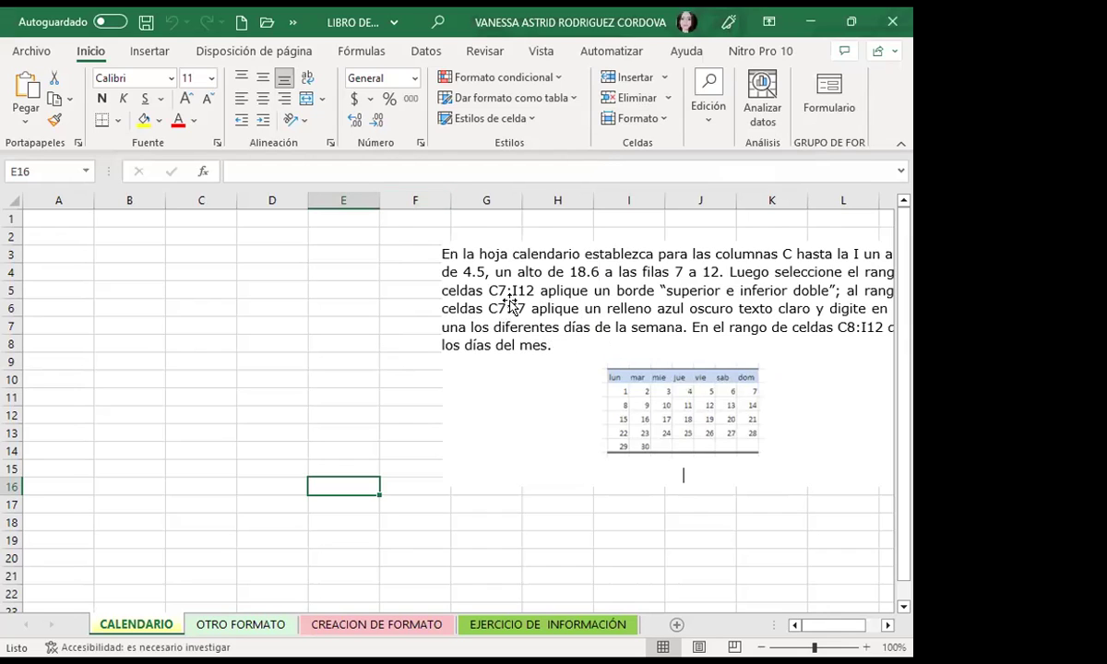
left_click_drag(377, 203, 377, 201)
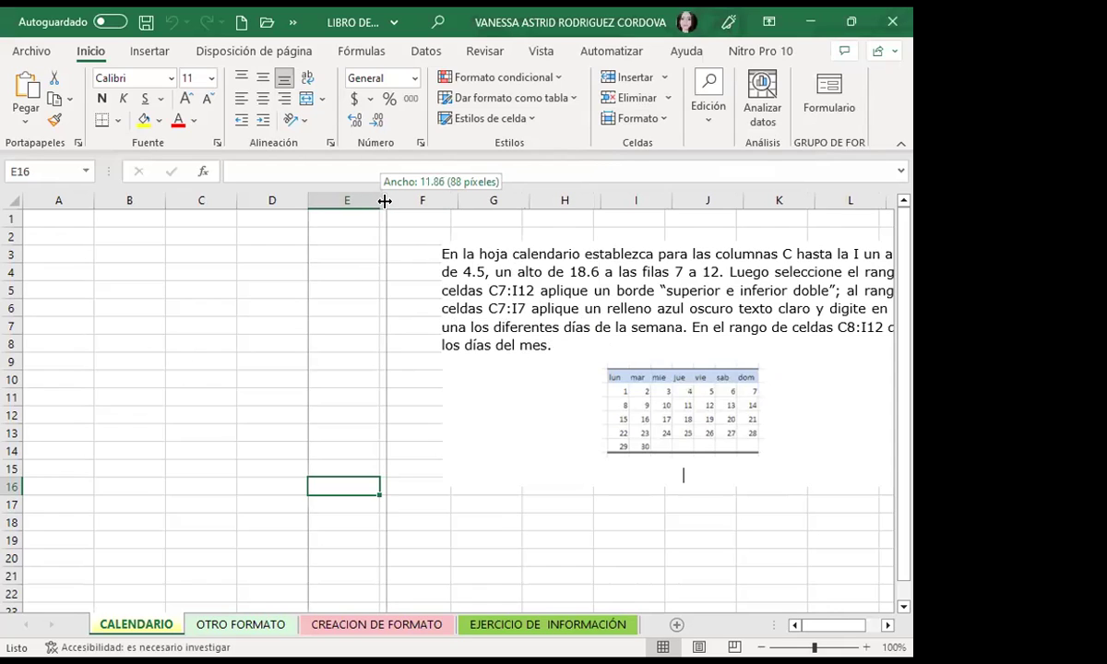
left_click_drag(378, 201, 376, 200)
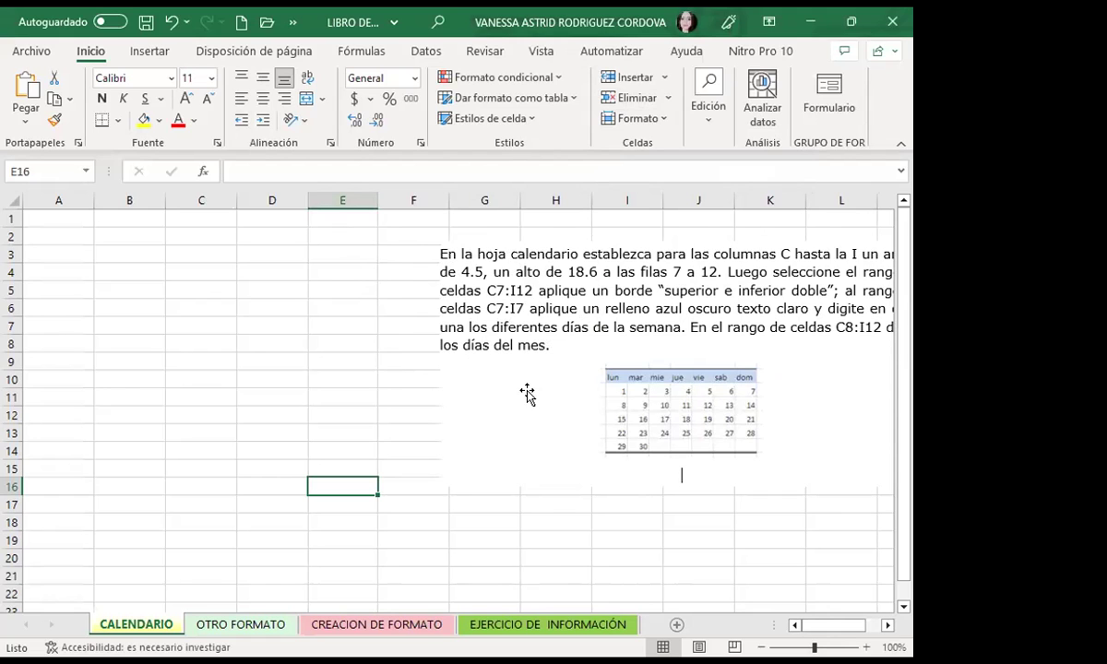
left_click_drag(556, 390, 451, 457)
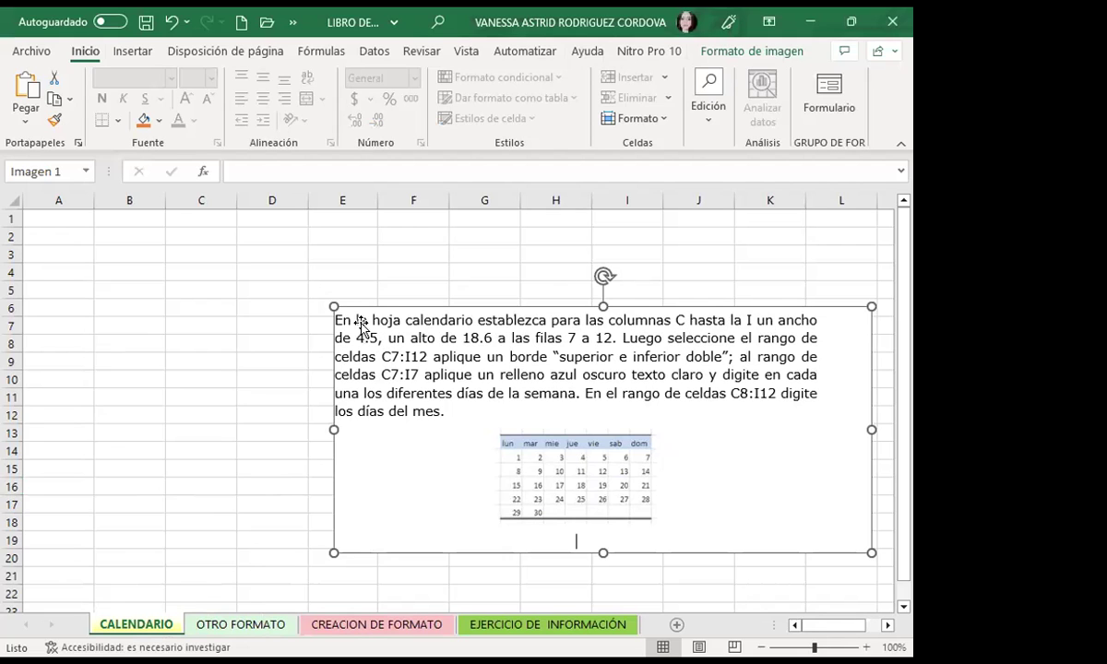
- Set the column width of columns A through I to 4.5
left_click_drag(527, 334, 570, 382)
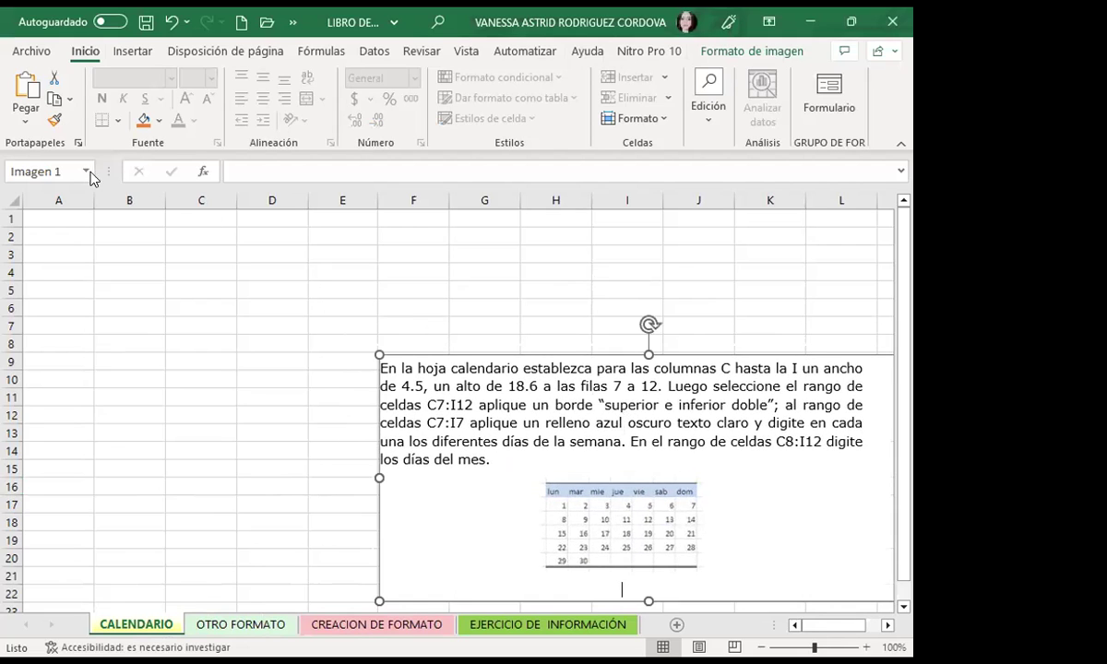
left_click_drag(52, 199, 550, 216)
left_click(83, 218)
left_click_drag(53, 199, 132, 202)
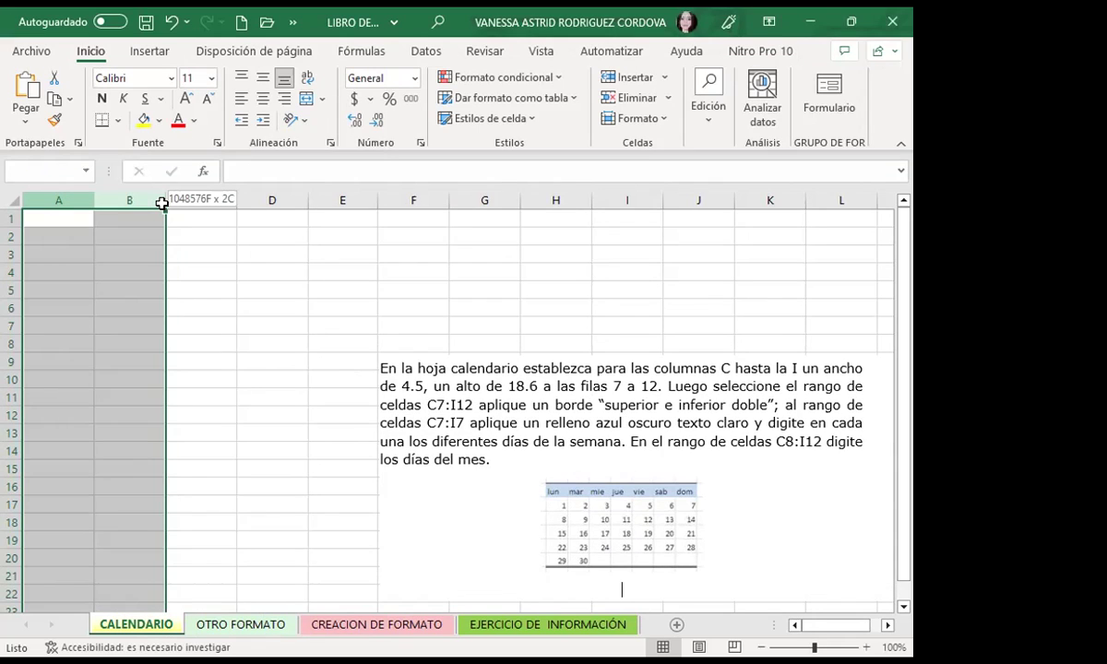
left_click_drag(133, 202, 367, 214)
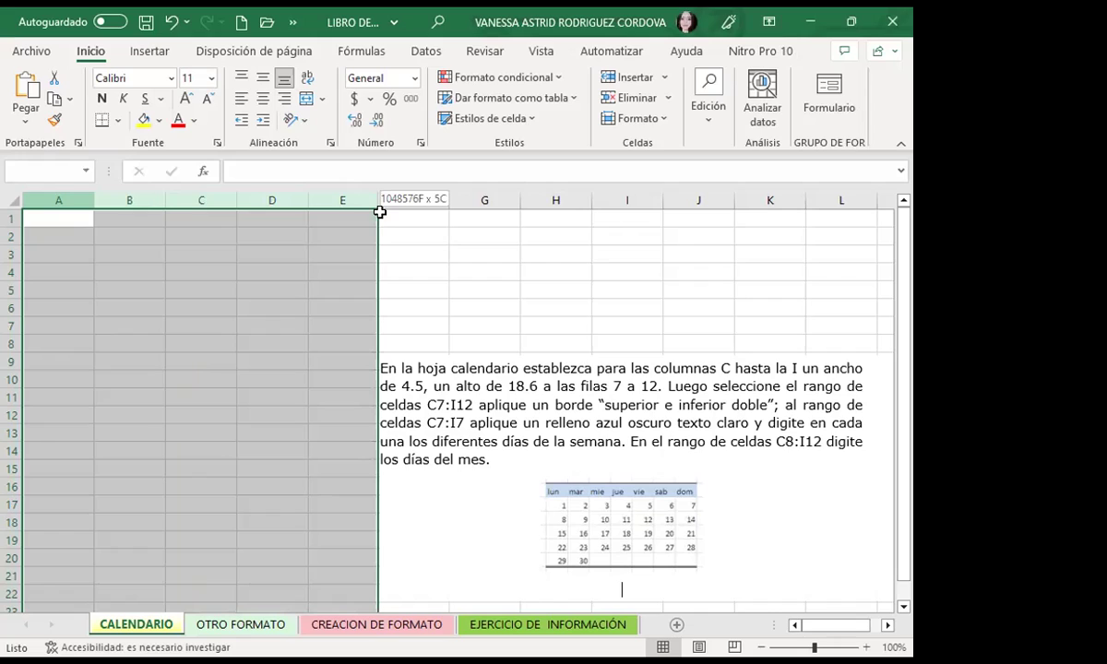
left_click_drag(617, 224, 618, 224)
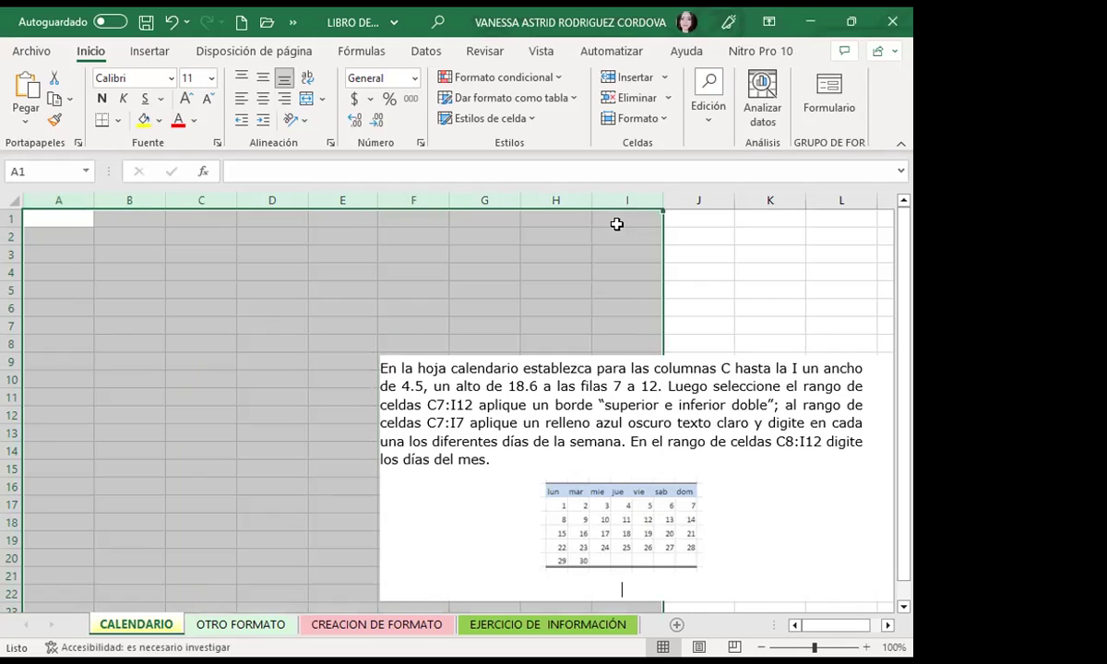
left_click(663, 120)
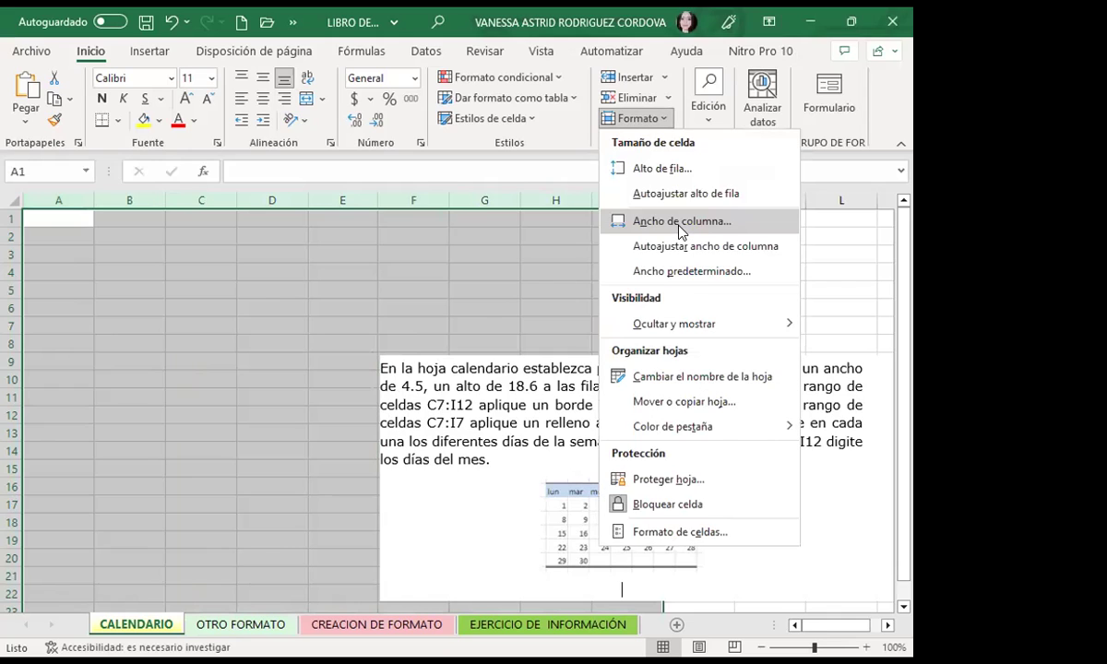
left_click(679, 221)
type("4.5")
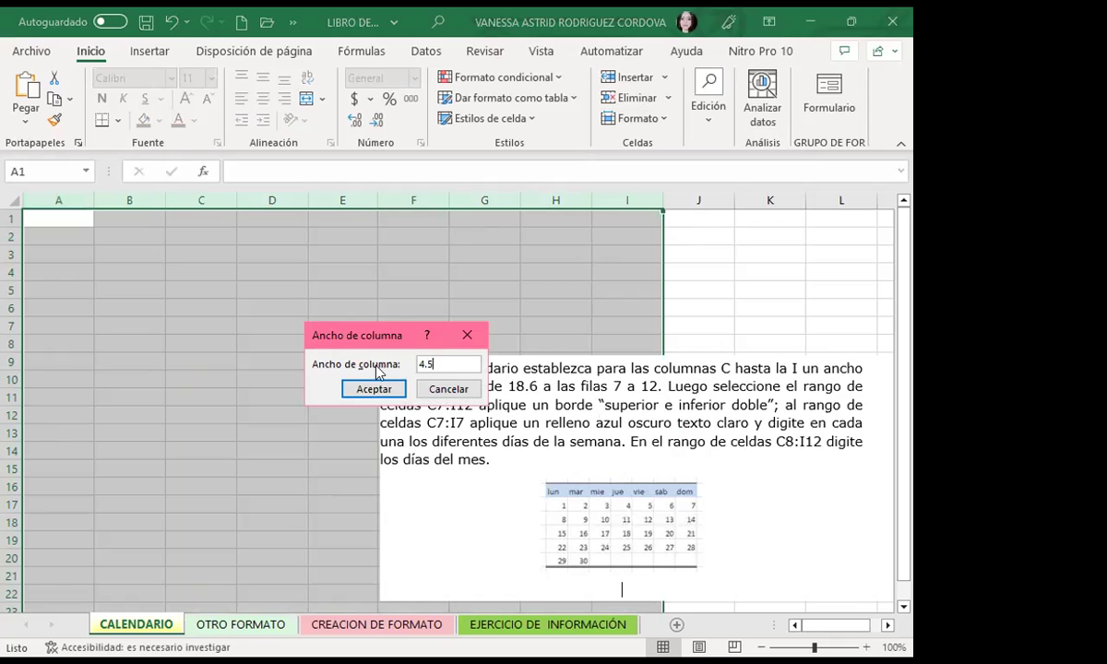
left_click(370, 388)
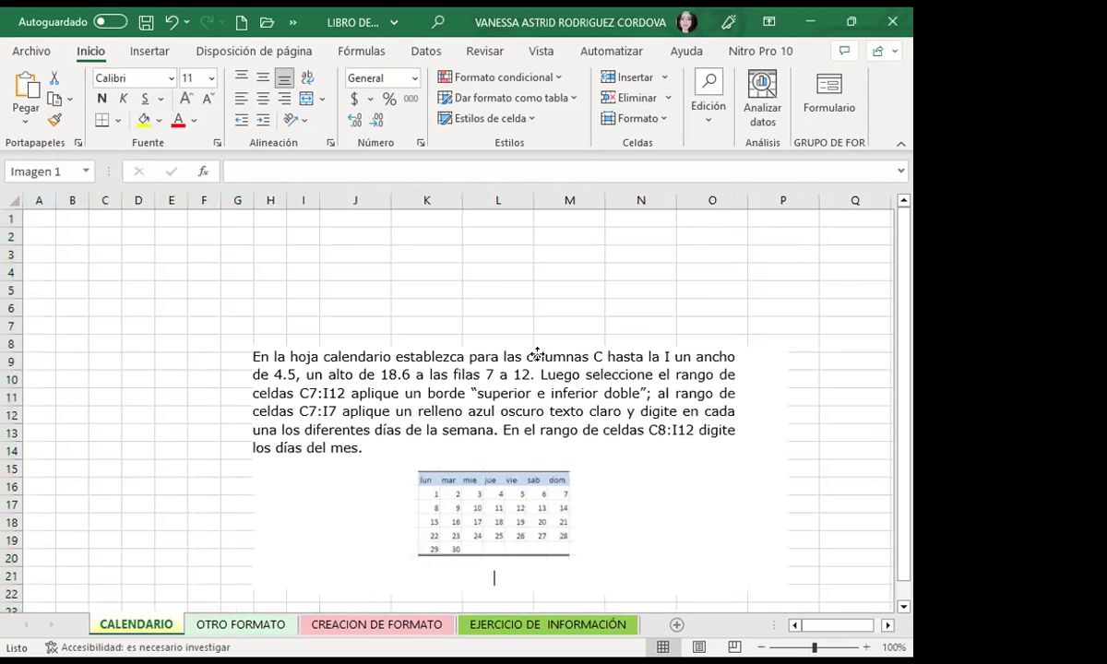
- Undo that change and apply width 4.5 to columns C through I only
left_click_drag(376, 394, 506, 291)
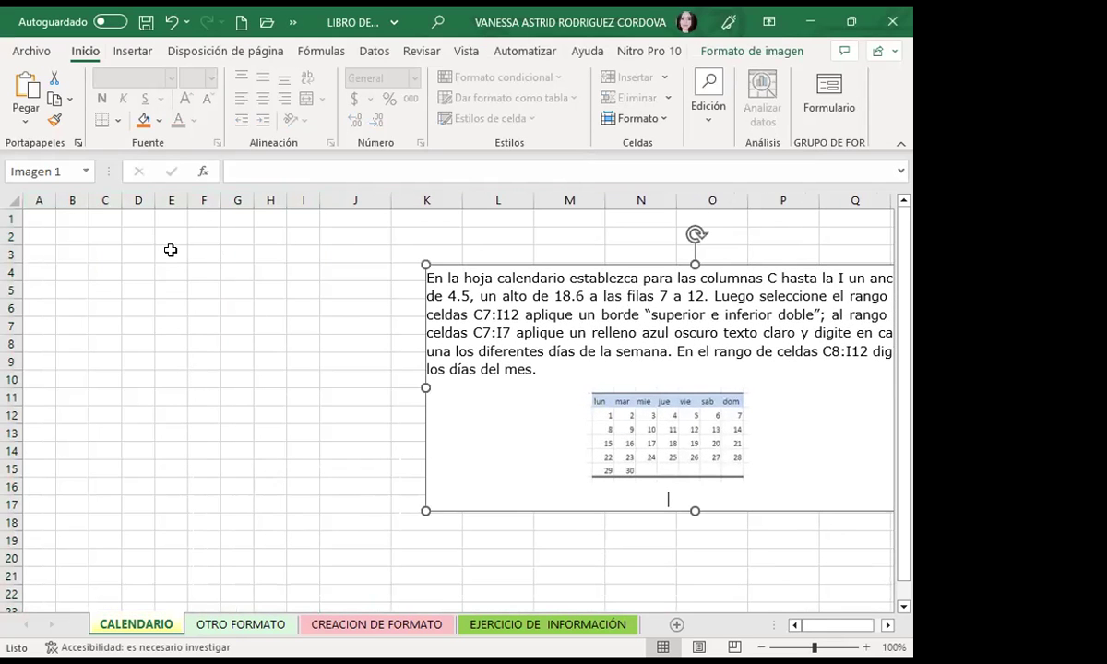
key("ctrl+z")
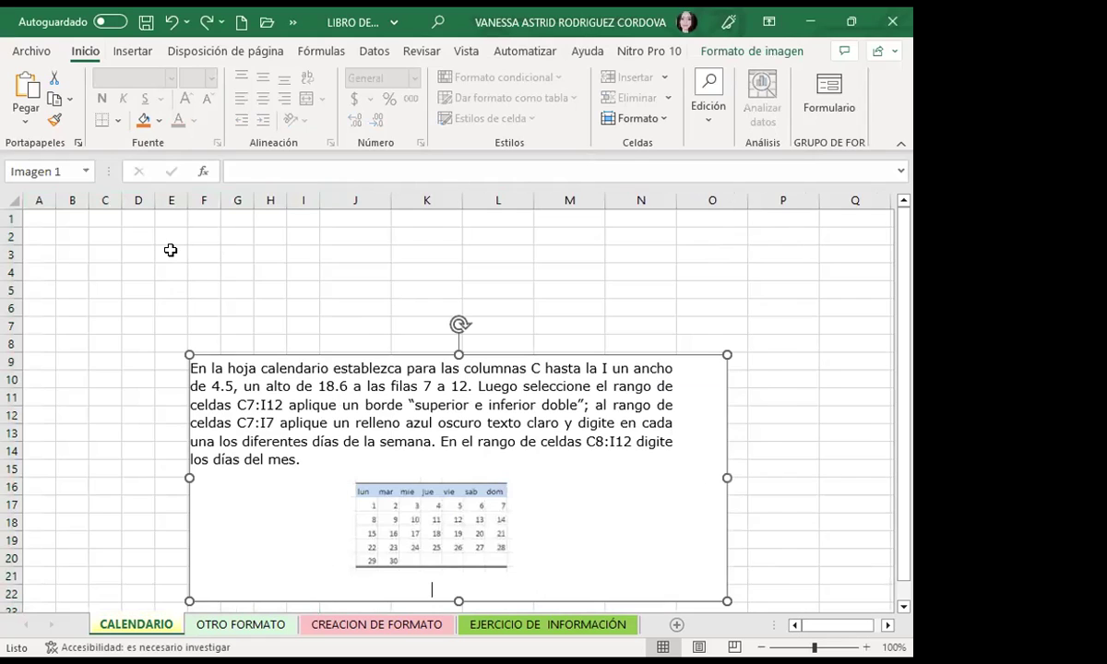
key("ctrl+z")
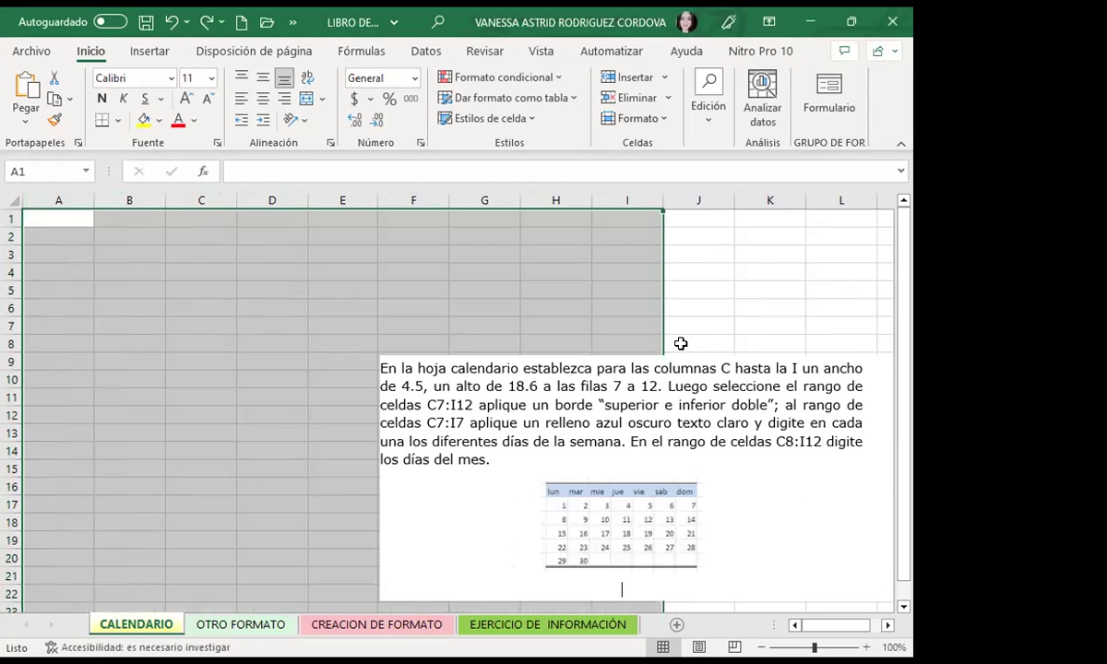
left_click(202, 200)
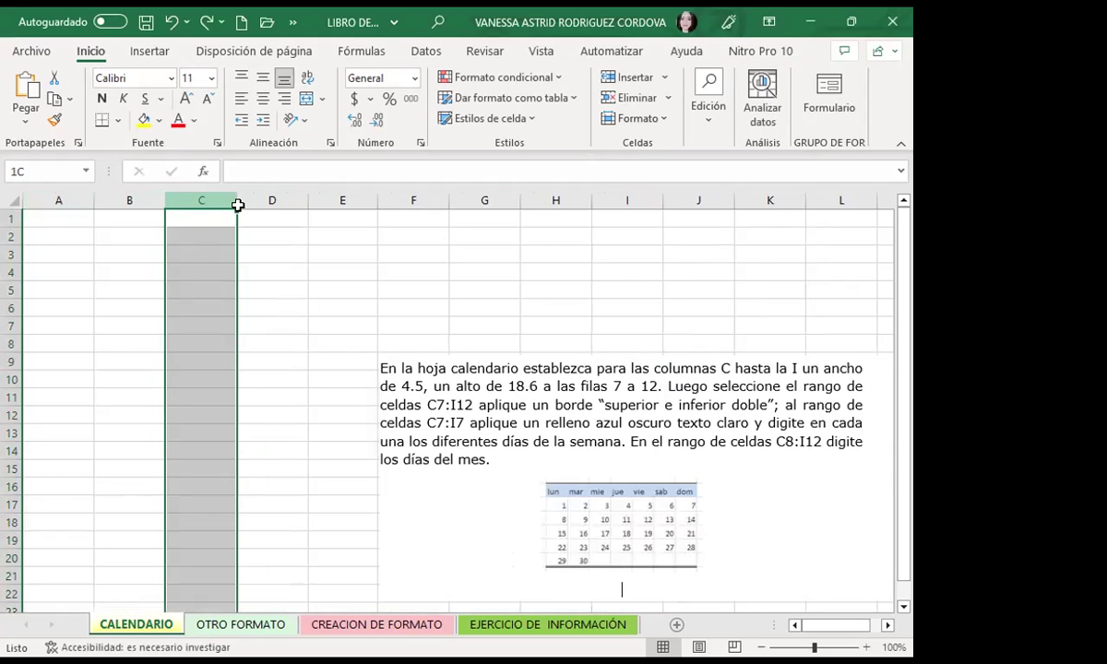
left_click(627, 199, "shift")
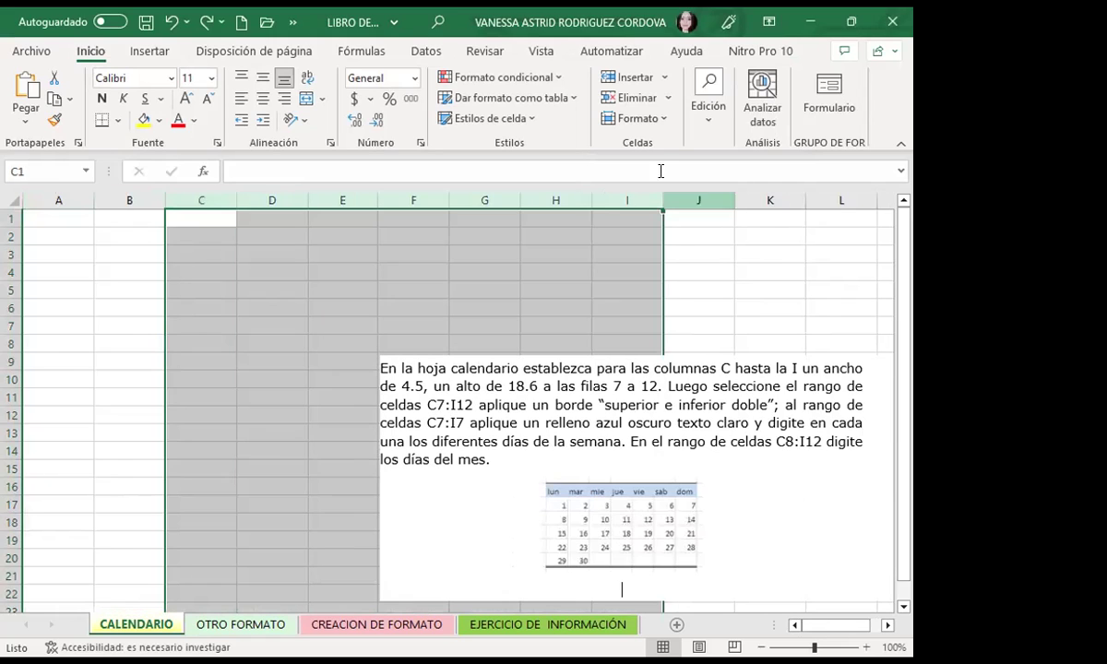
left_click(662, 118)
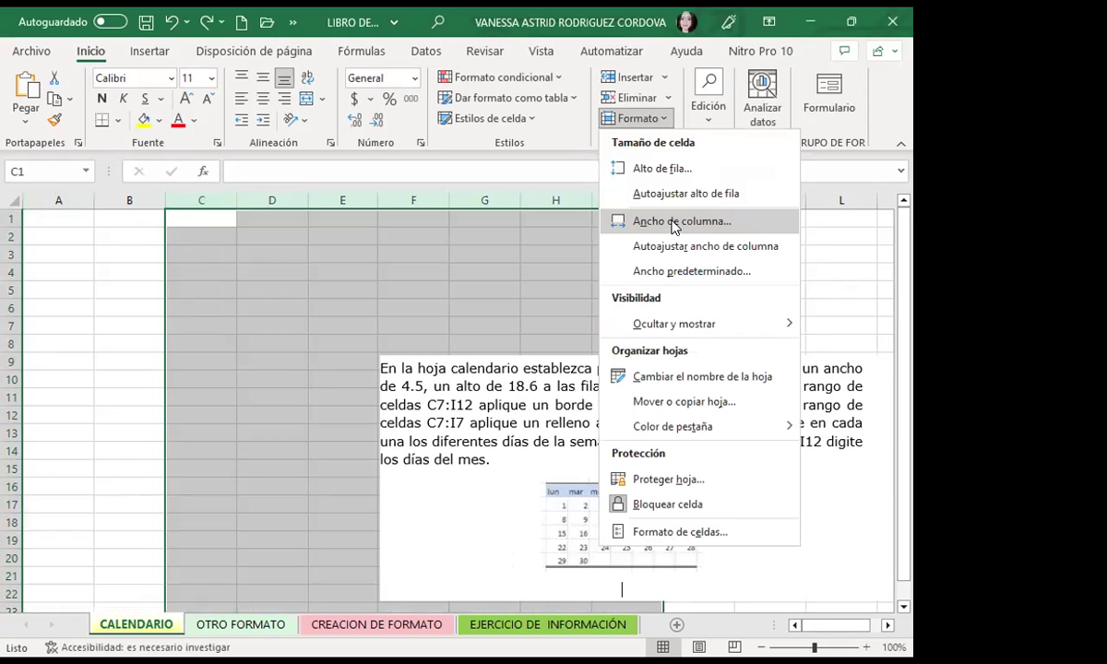
left_click(681, 221)
type("4.5")
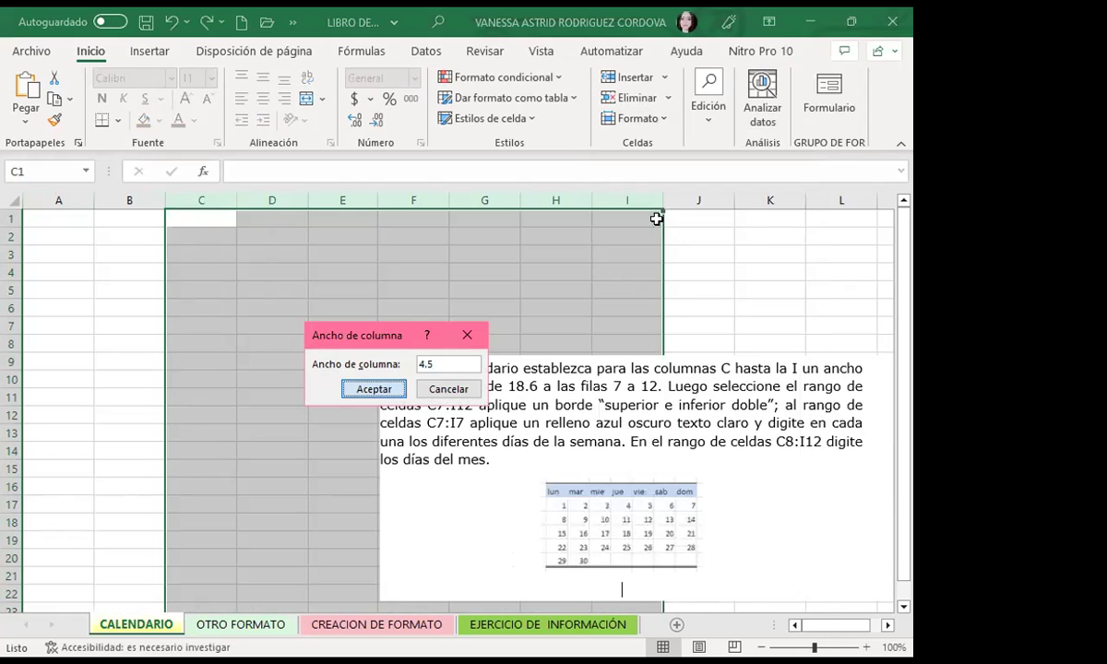
key("Return")
left_click_drag(572, 380, 714, 269)
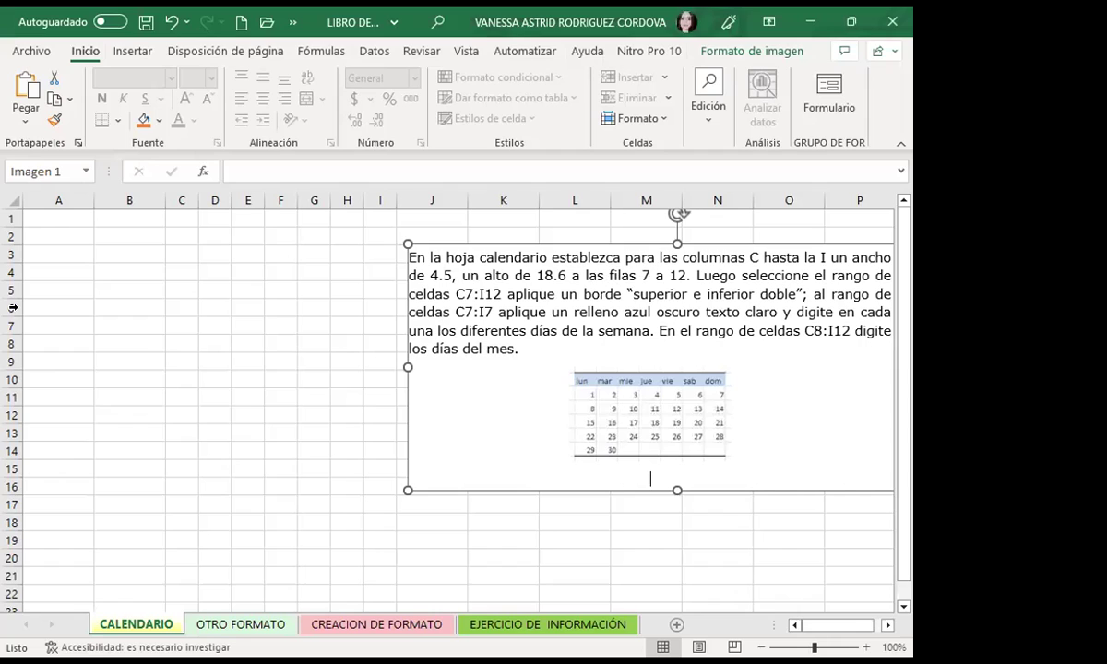
- Set rows 7 through 12 to height 18.6 and shift the instructions picture left
left_click_drag(13, 326, 25, 414)
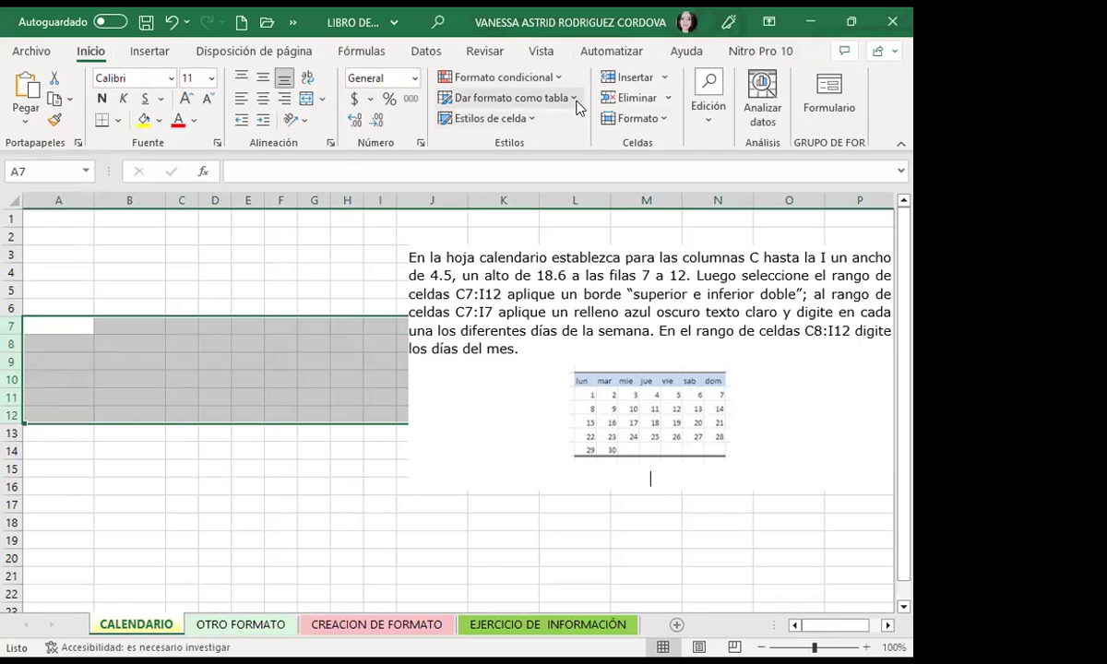
left_click(657, 120)
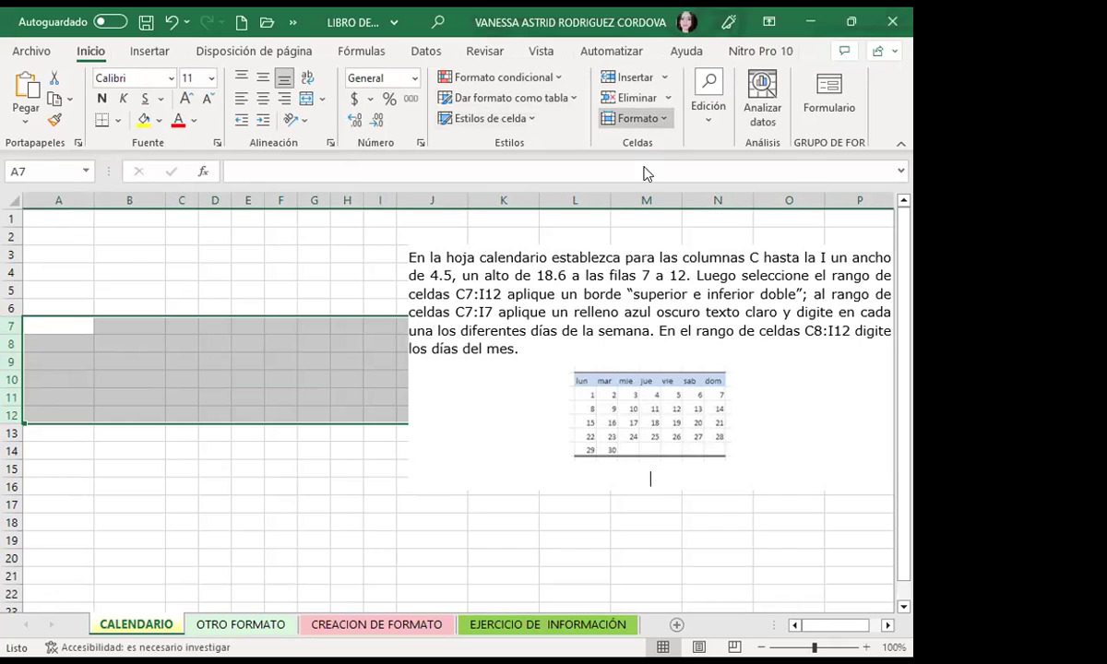
left_click(645, 172)
type("18.6")
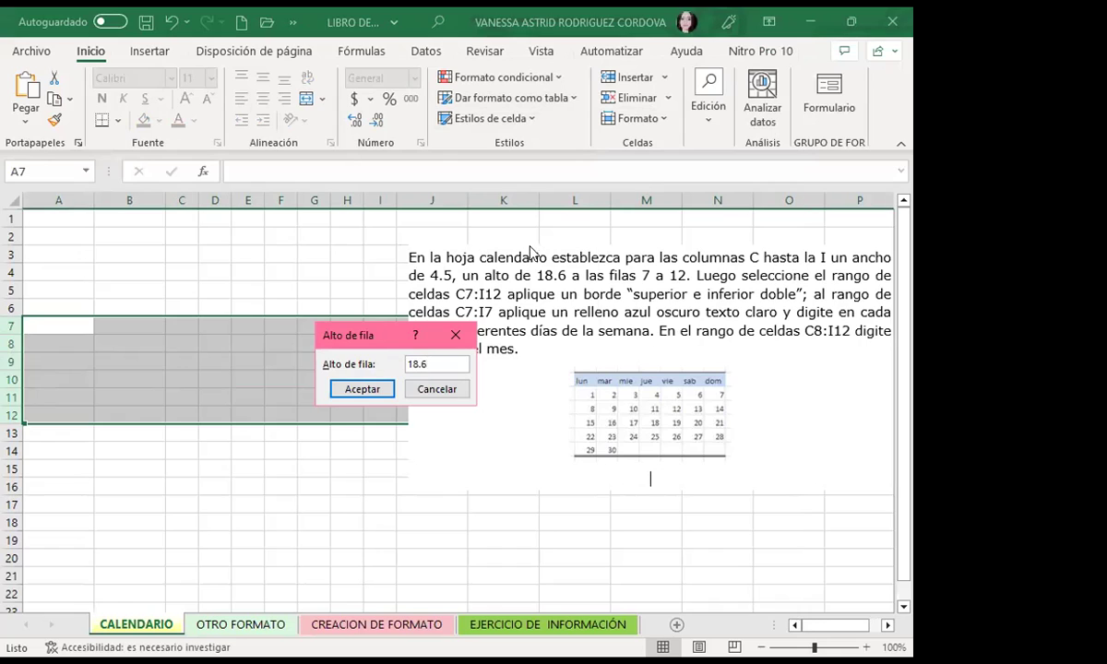
left_click(366, 389)
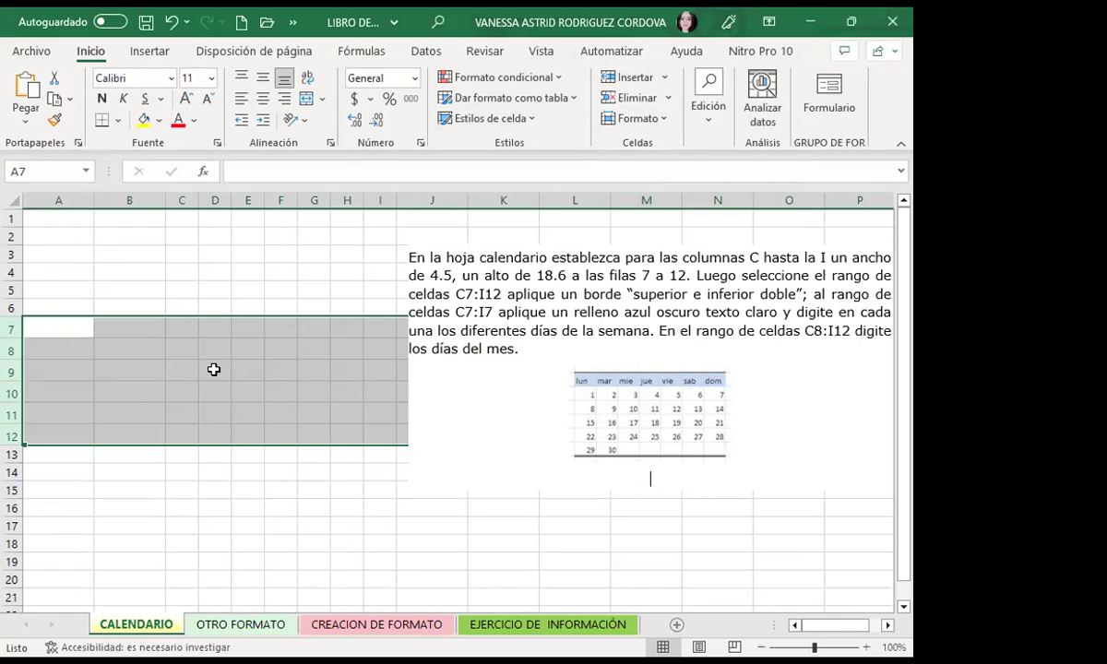
left_click_drag(711, 332, 605, 348)
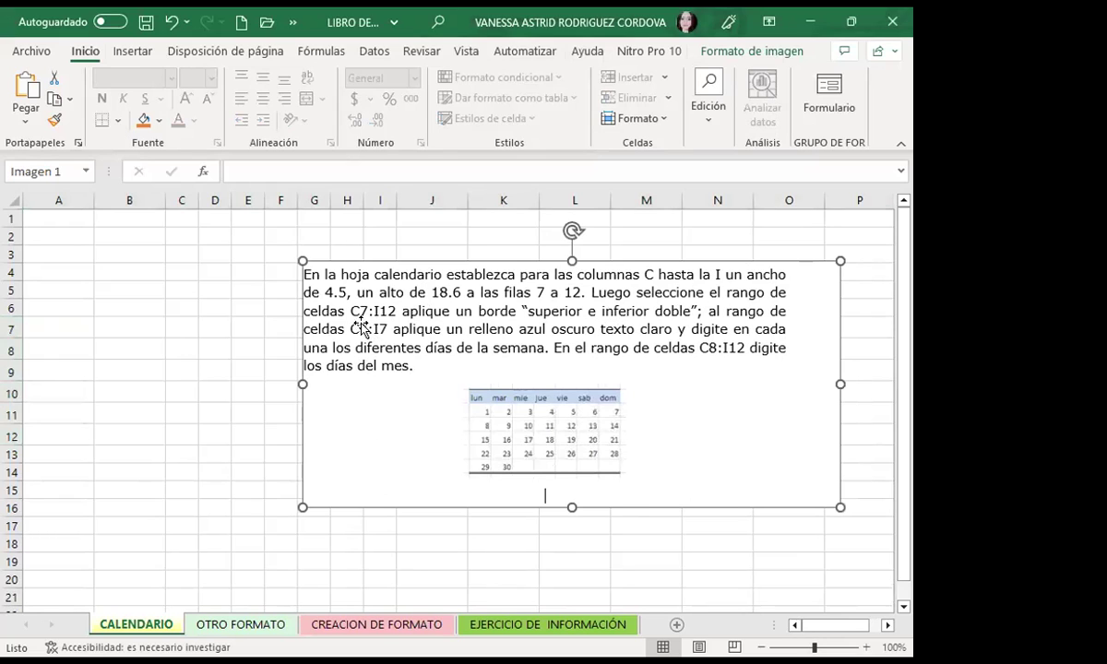
- Give C7:I12 the 'Borde superior e inferior doble' border and move the instructions picture left
left_click_drag(359, 327, 507, 314)
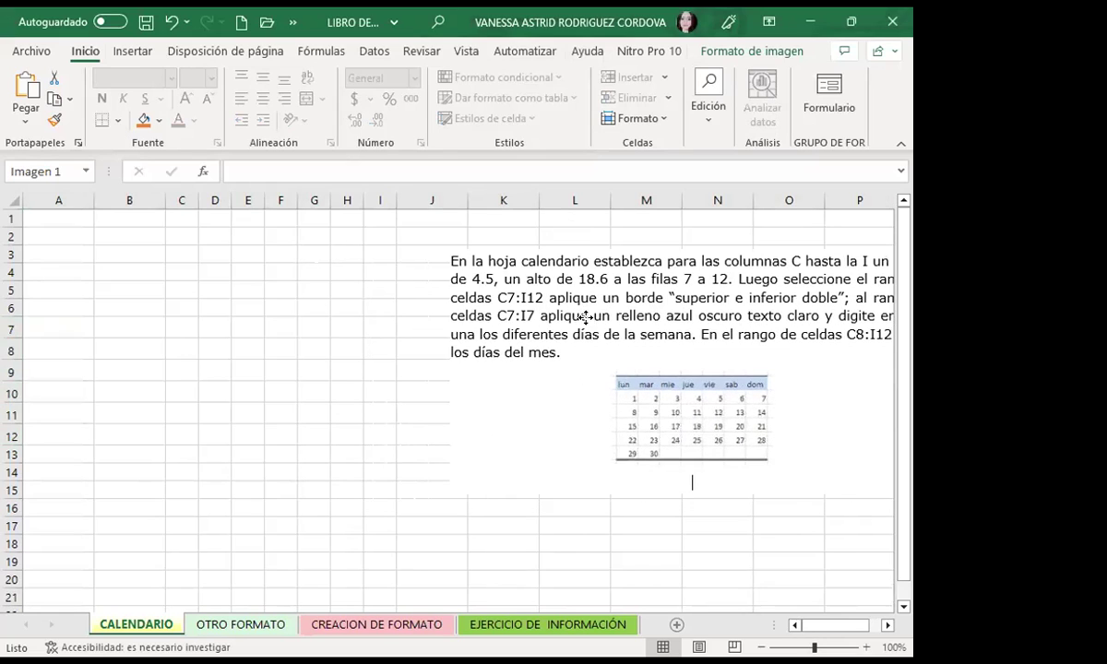
left_click(183, 308)
left_click(181, 324)
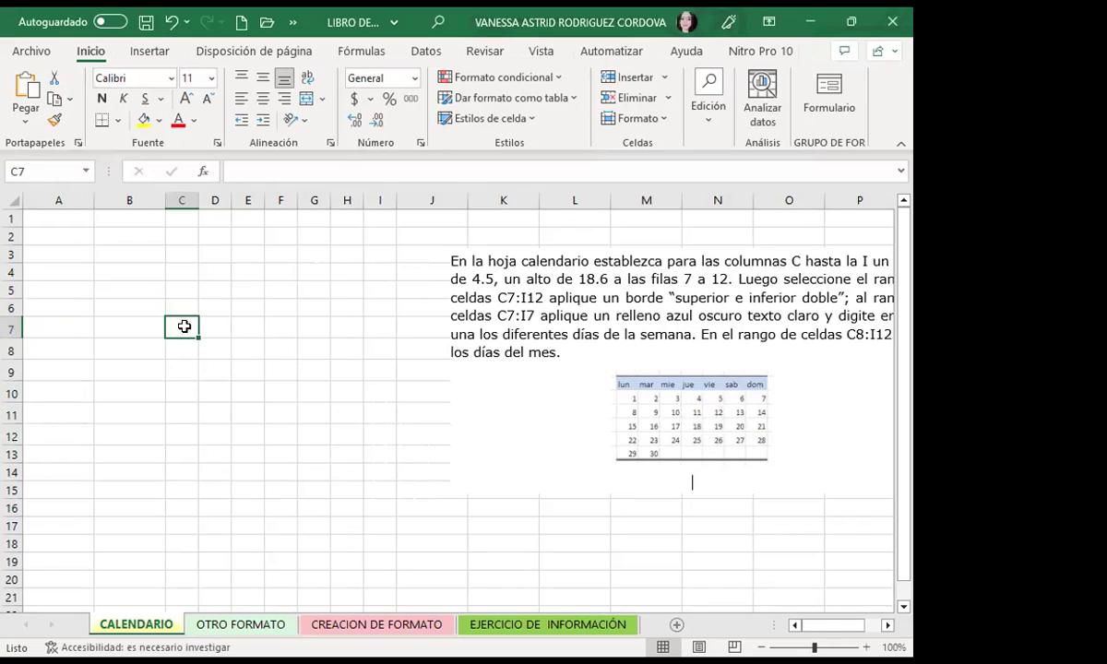
left_click_drag(184, 327, 387, 445)
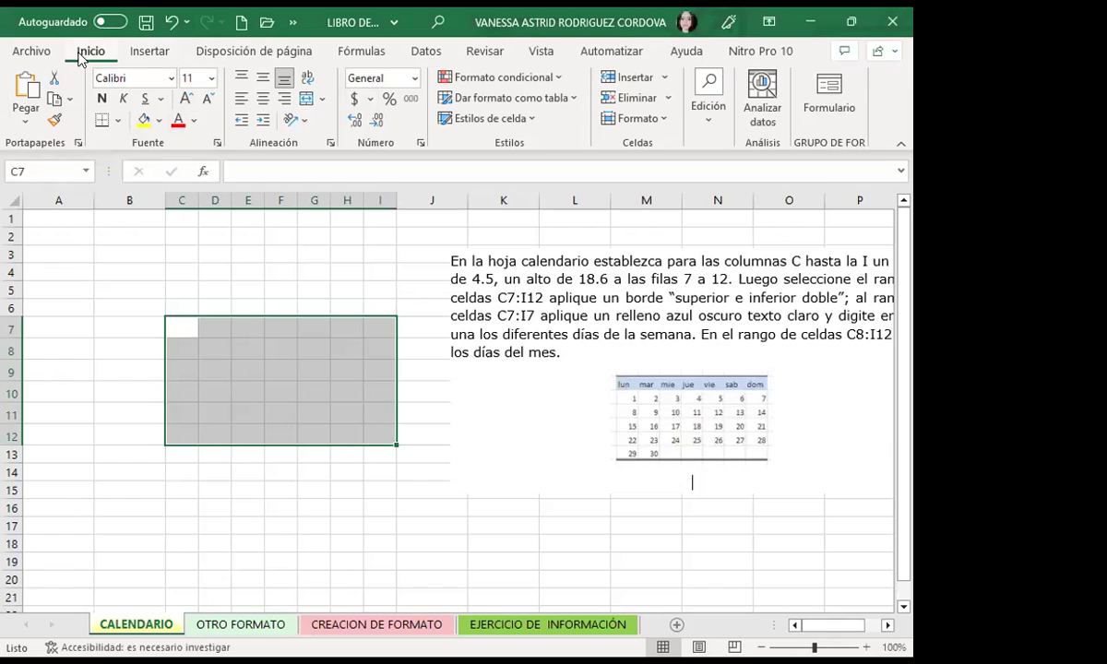
left_click(117, 126)
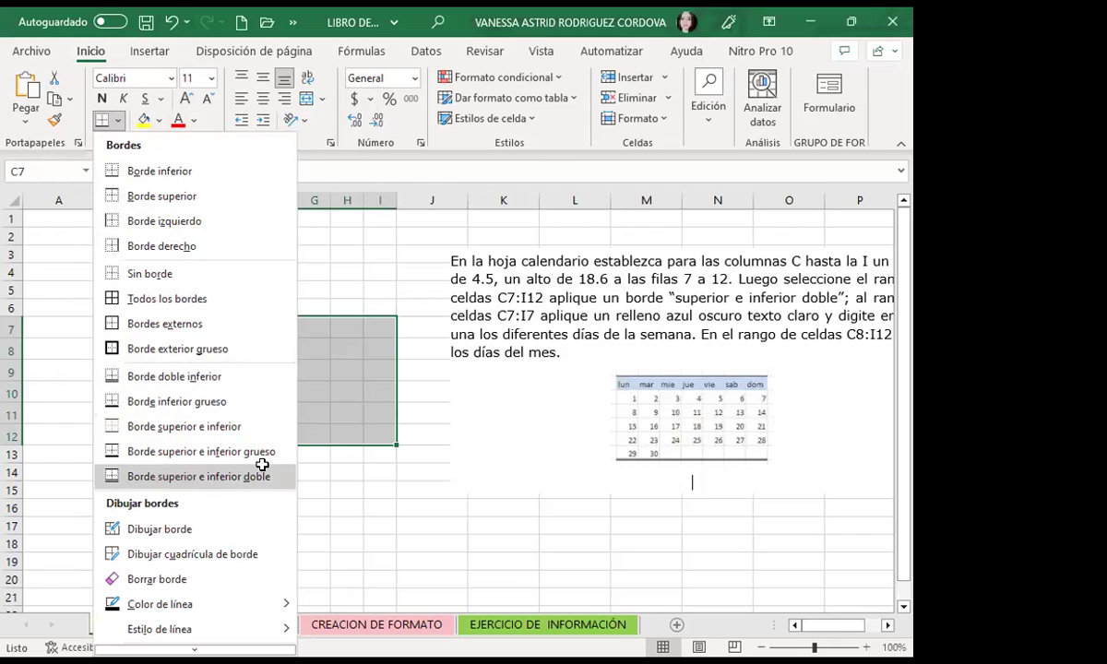
left_click(221, 476)
left_click(274, 415)
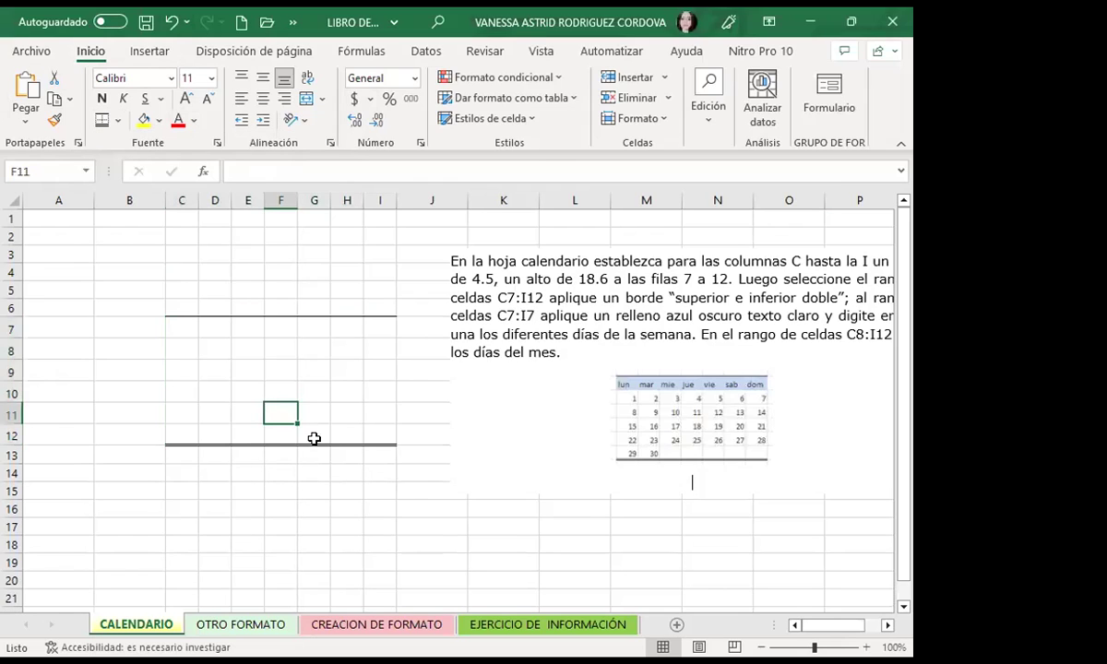
left_click_drag(720, 433, 487, 444)
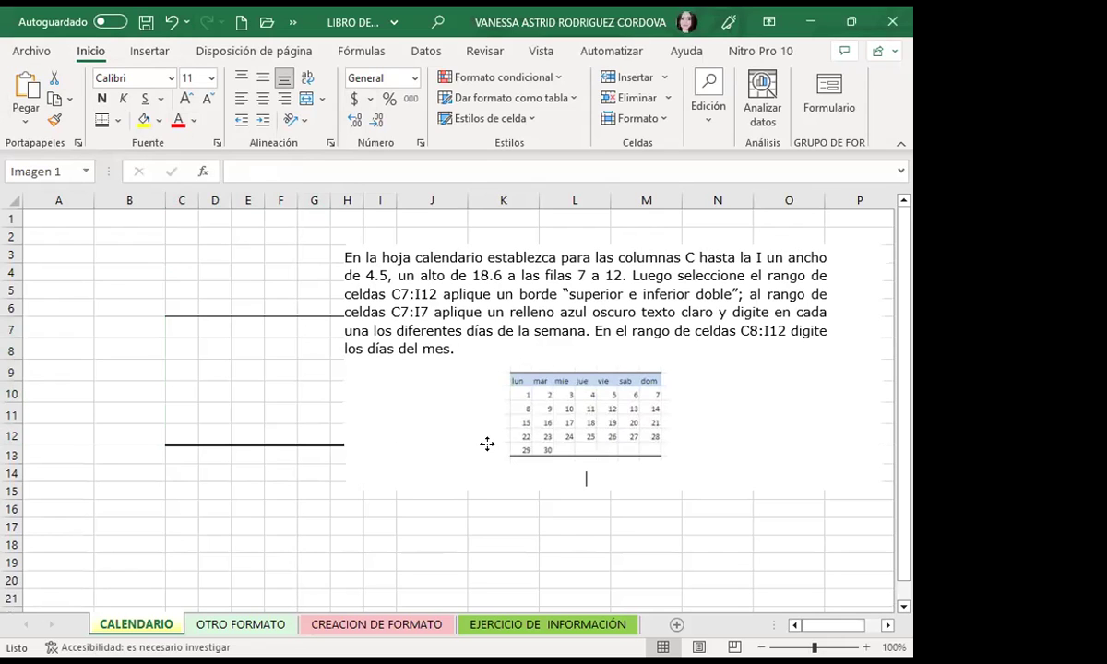
- Fill C7:I7 with 'Azul, Énfasis 5, Claro 80%', keeping the instructions picture right of the grid
left_click_drag(487, 444, 591, 439)
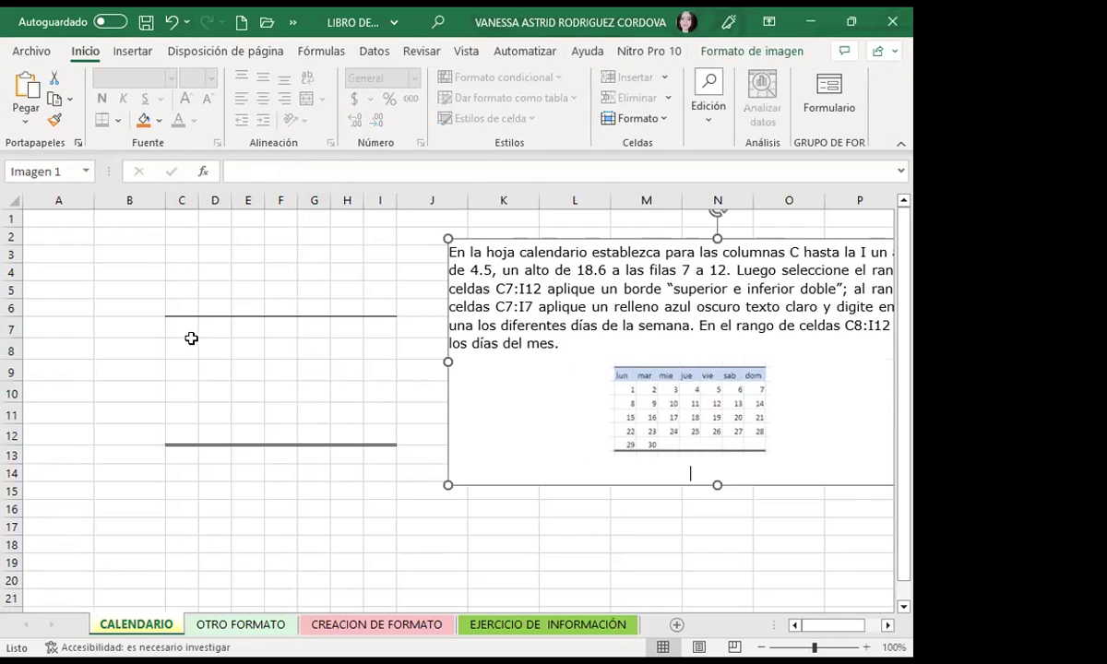
left_click_drag(188, 328, 372, 328)
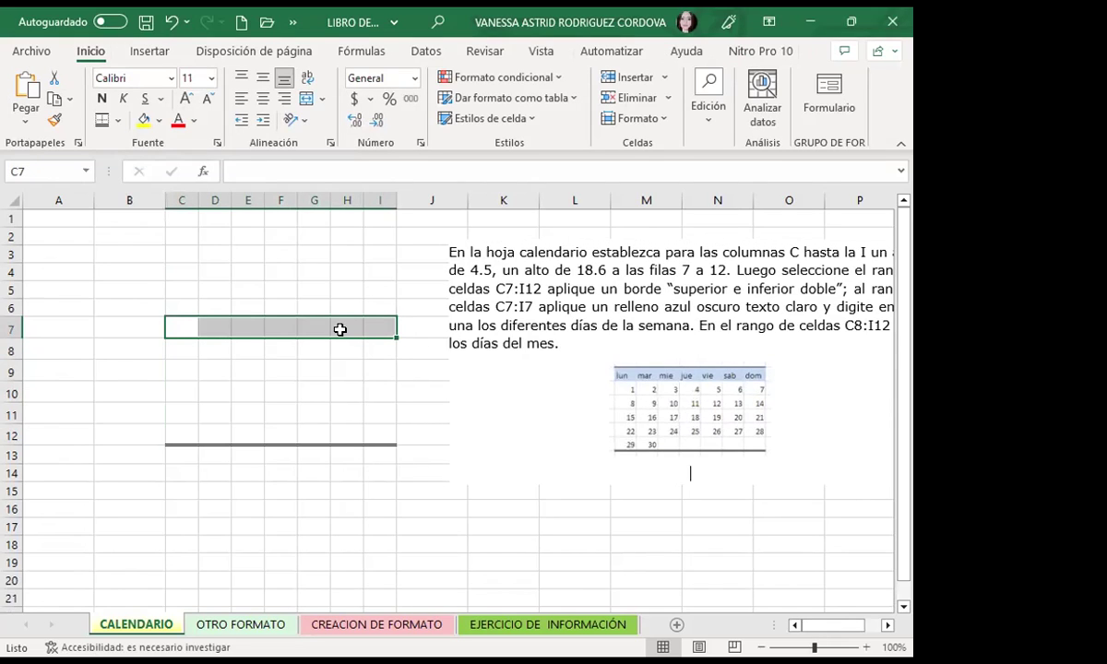
left_click(160, 120)
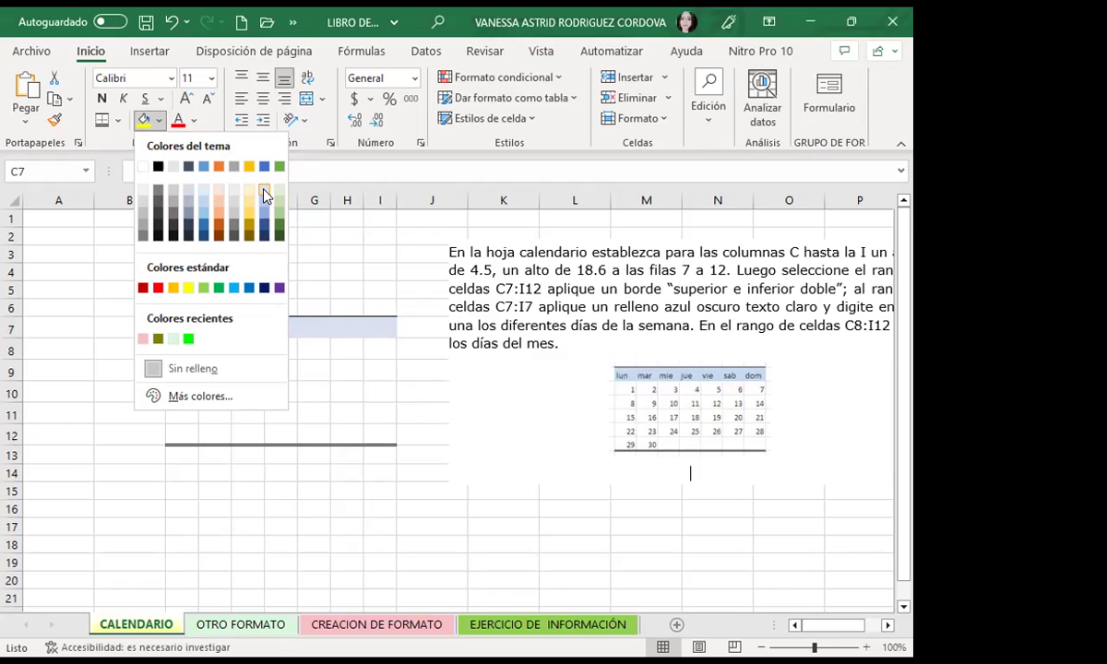
left_click(265, 194)
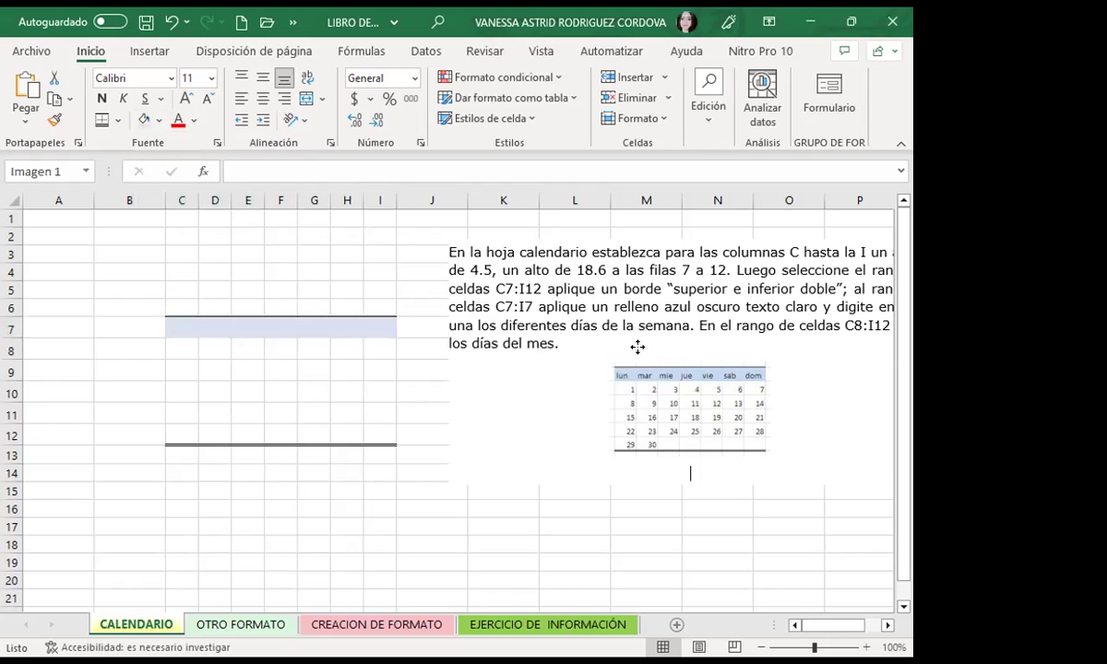
left_click_drag(638, 346, 526, 353)
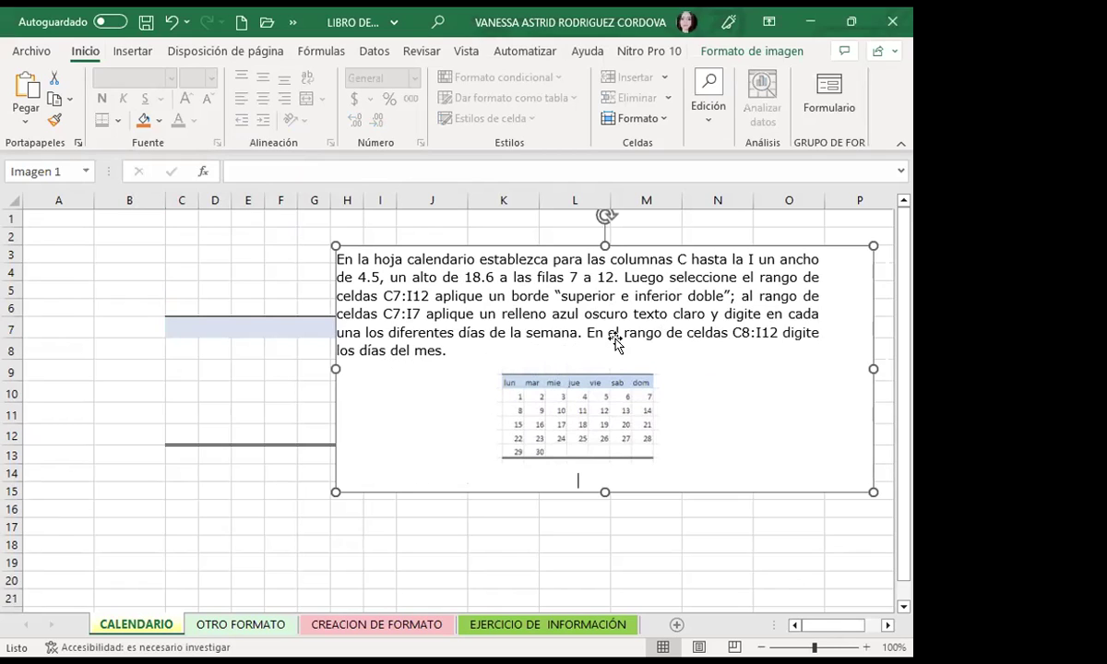
left_click_drag(551, 361, 651, 358)
- Enter the weekday abbreviation 'Lun.' in cell C7
left_click(182, 329)
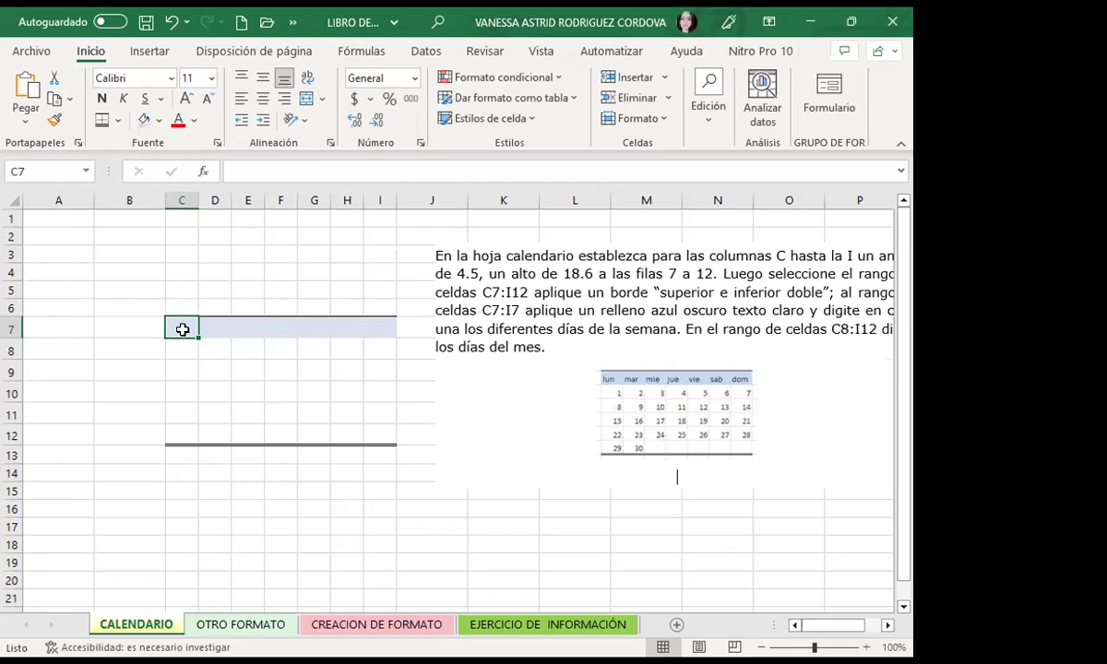
type("lun")
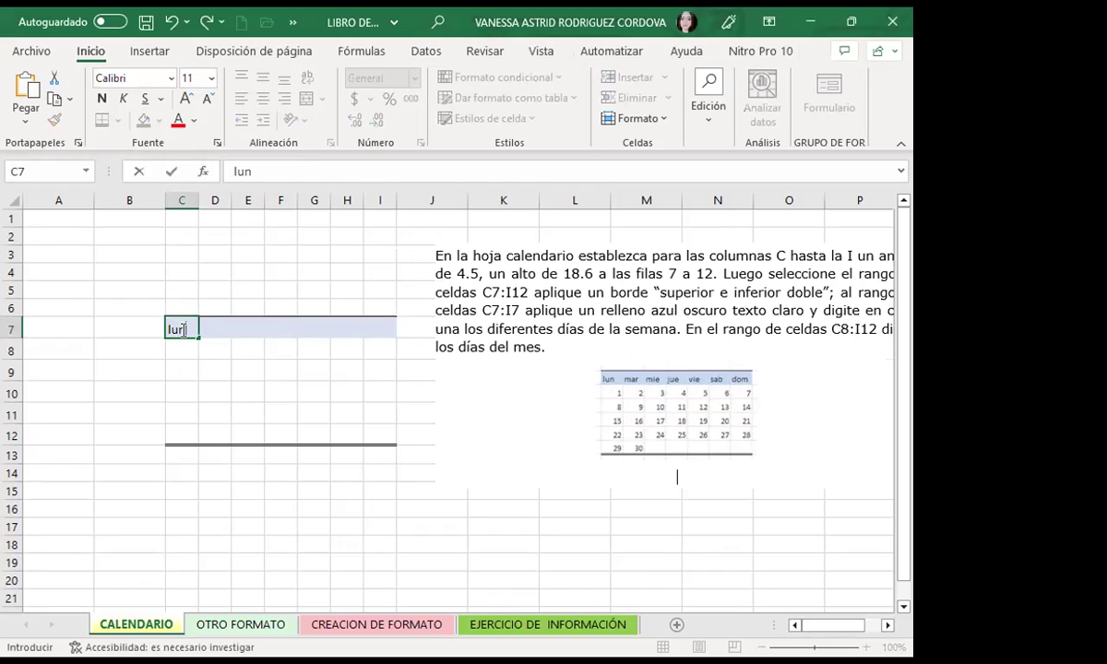
key("BackSpace")
key("BackSpace")
key("BackSpace")
key("BackSpace")
type("Lun.")
left_click(187, 361)
- AutoFill Lun. from C7 across to I7 to add the headers Mar. through Dom
left_click(175, 330)
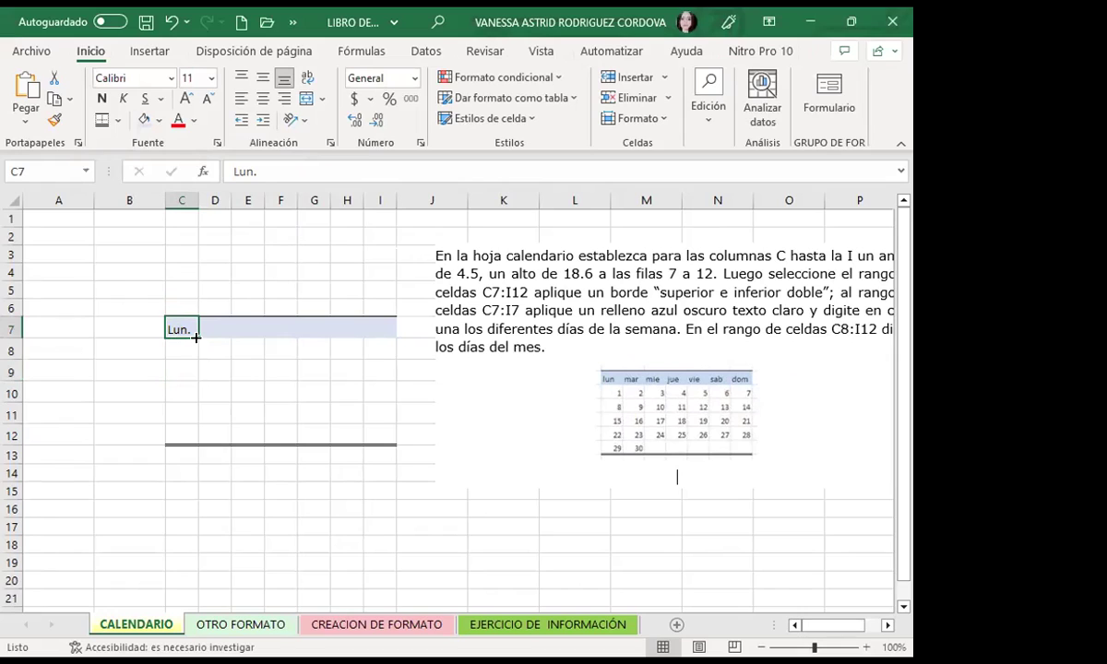
left_click_drag(197, 337, 383, 334)
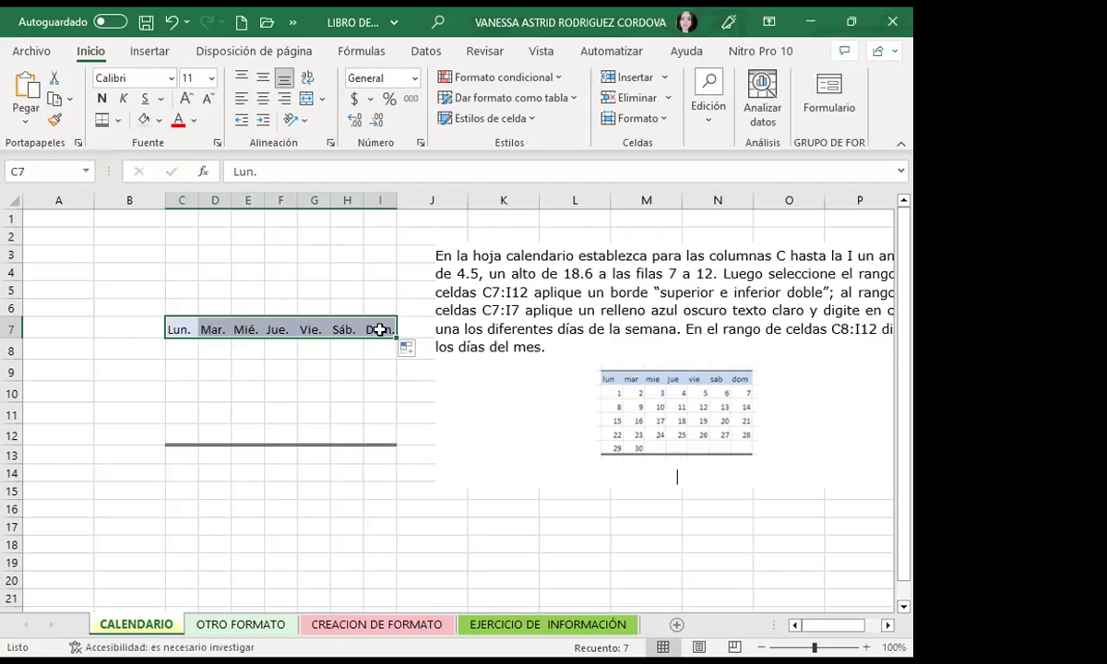
left_click(170, 328)
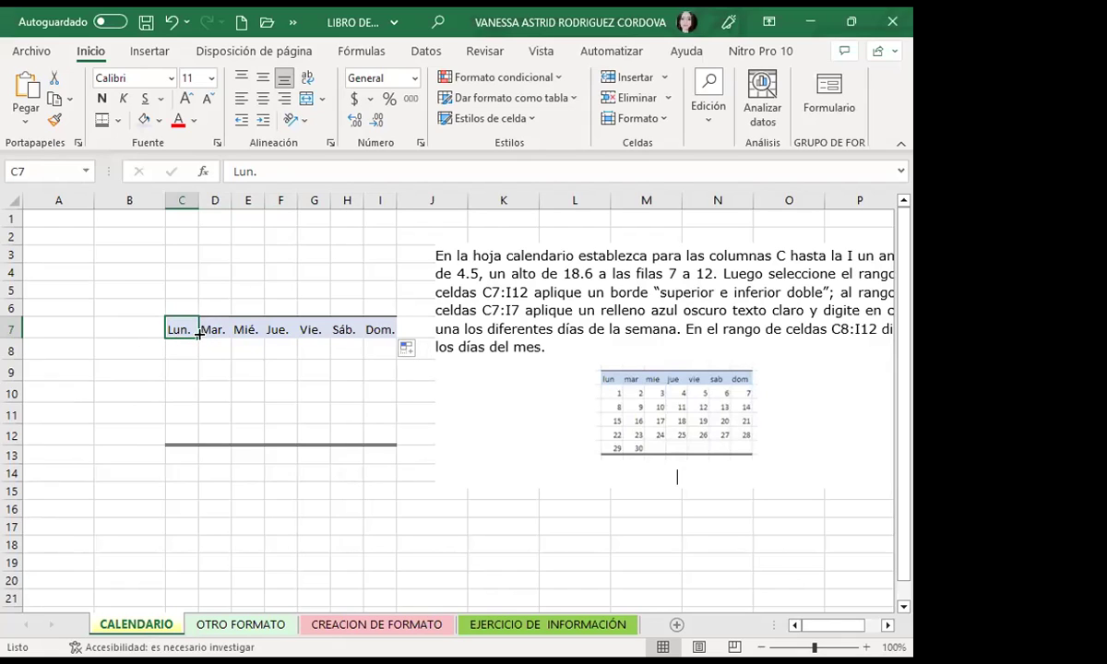
left_click_drag(195, 338, 196, 338)
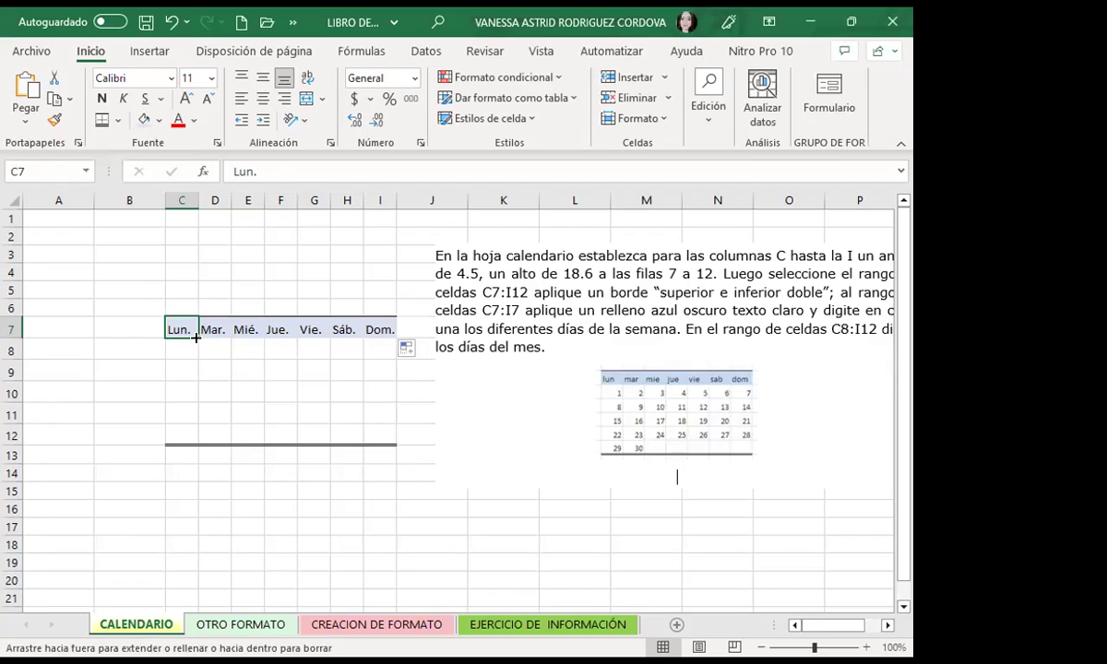
left_click_drag(195, 337, 383, 330)
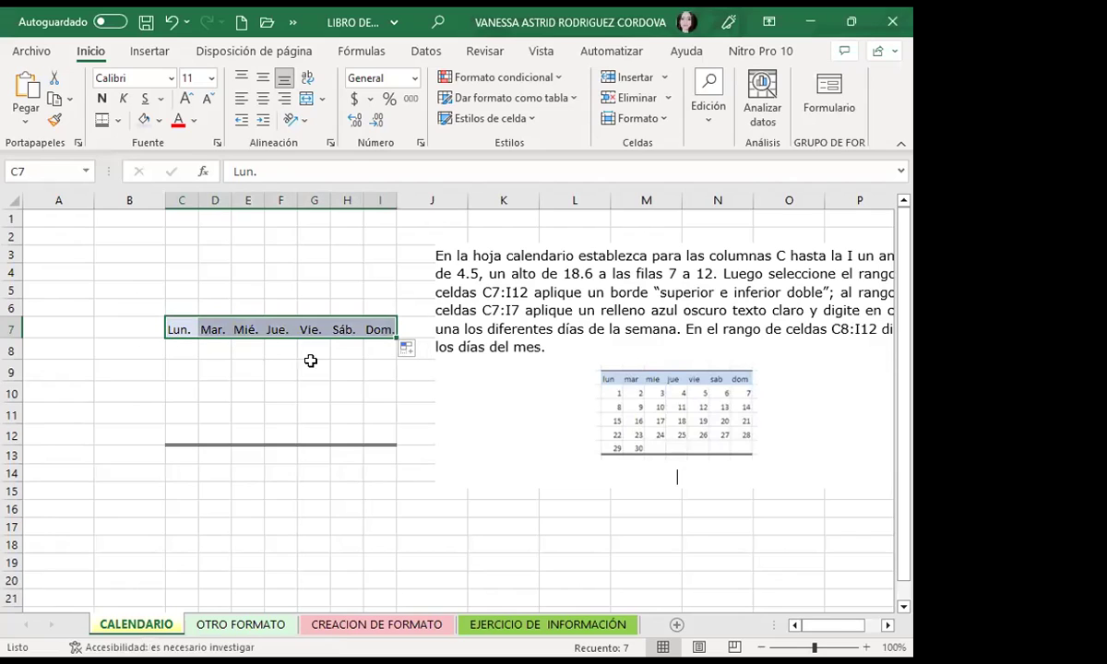
left_click(181, 329)
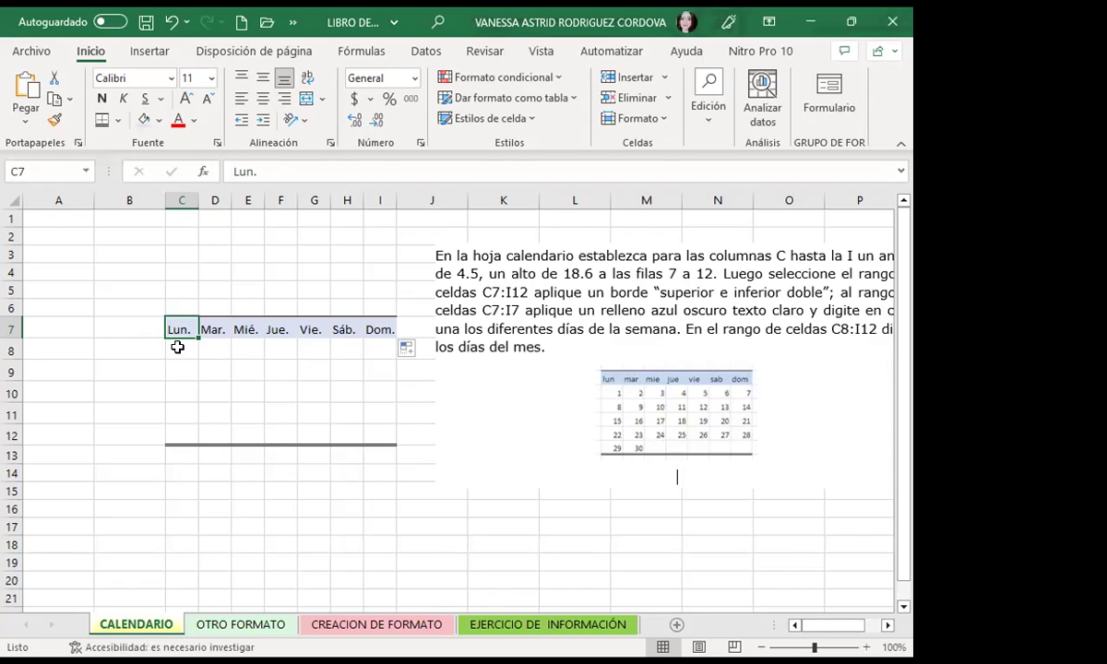
left_click(188, 346)
- Enter days 1, 8, 15, 22 and 29 down C8:C12, and 30 in D12
type("1")
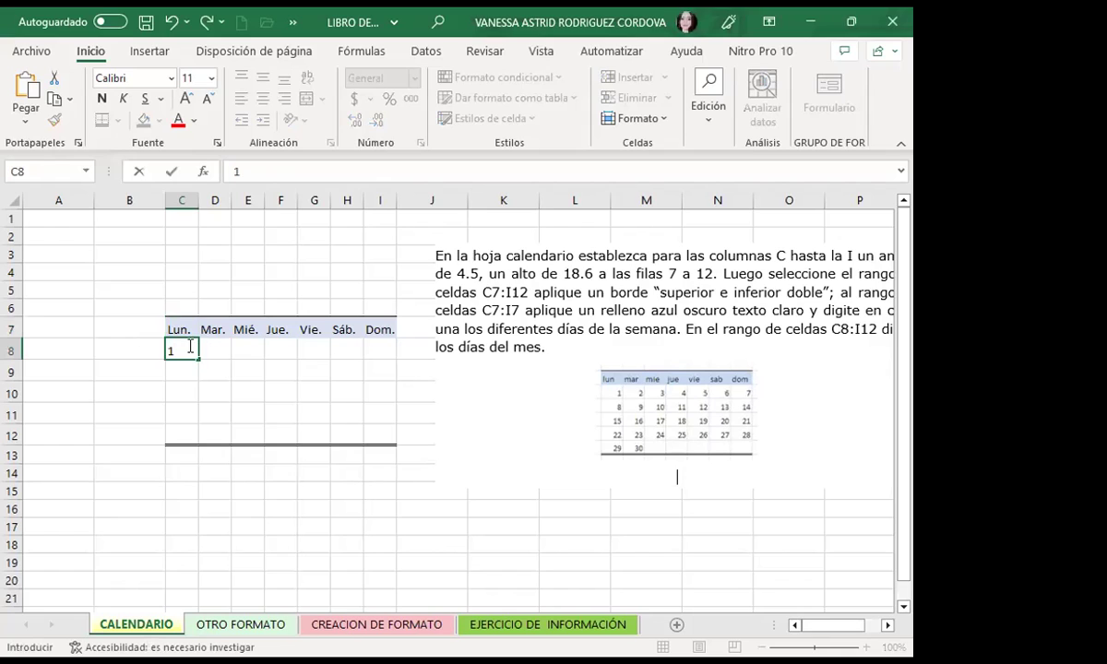
key("Return")
type("8")
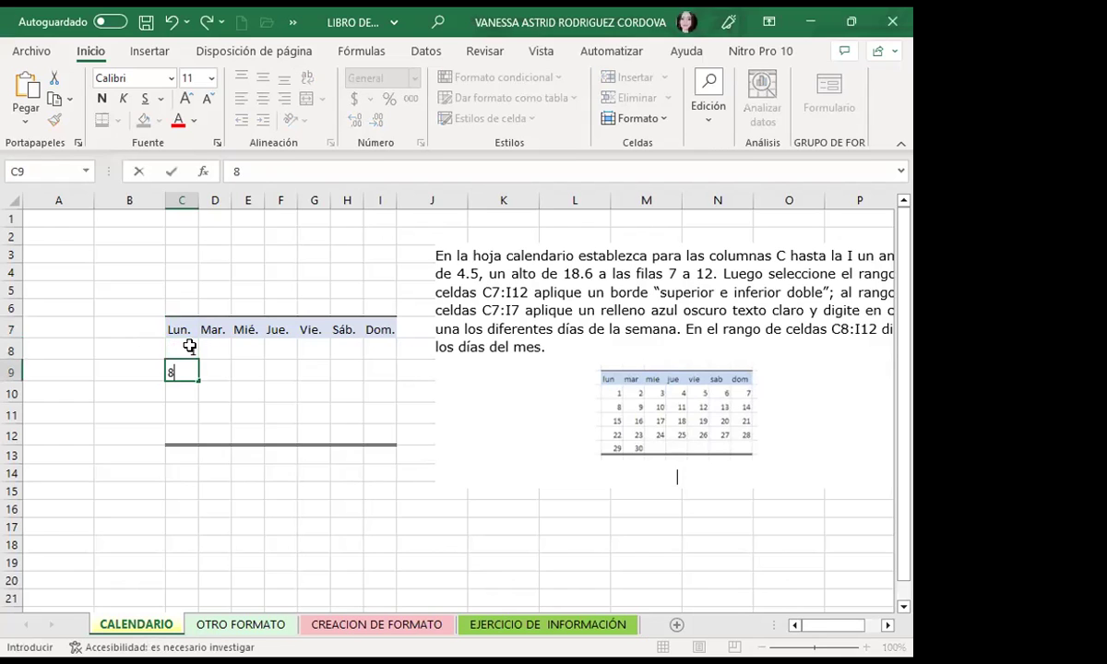
key("Return")
type("15")
key("Return")
type("22")
key("Return")
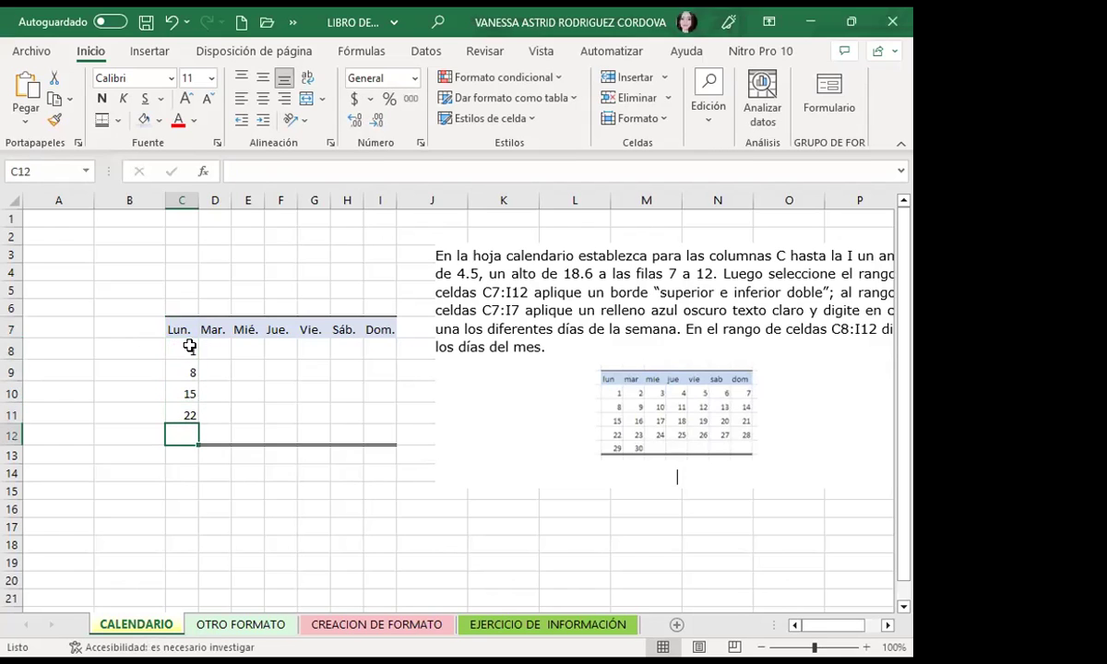
type("29")
key("Tab")
type("30")
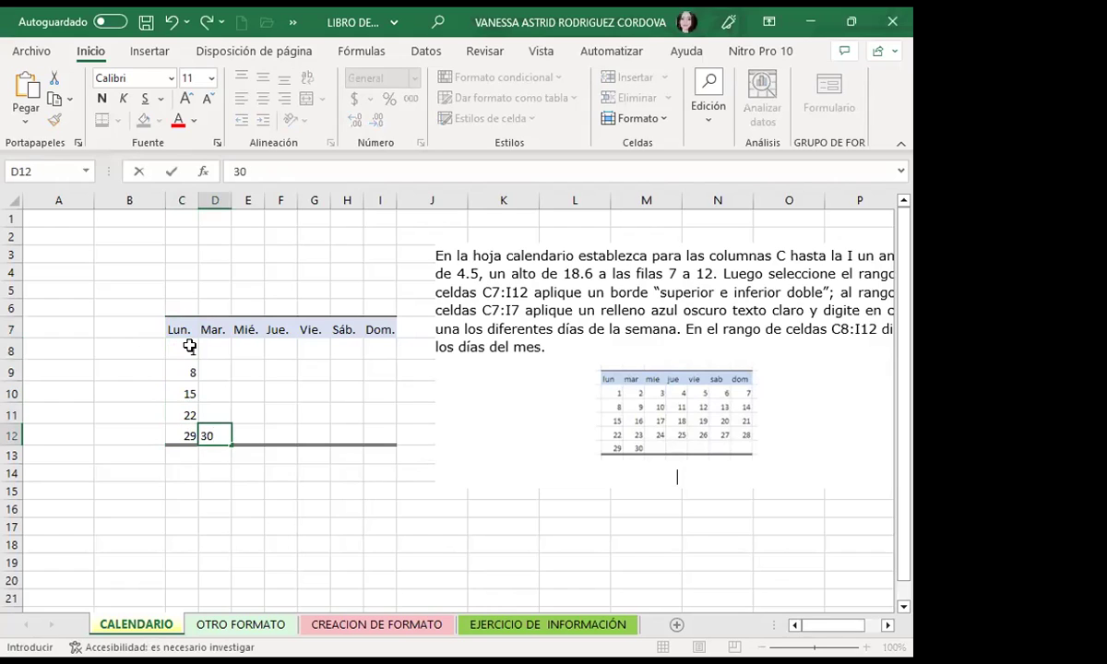
key("Return")
- Fill C8 across to I8 as a Serie de relleno counting 1 to 7
left_click(185, 351)
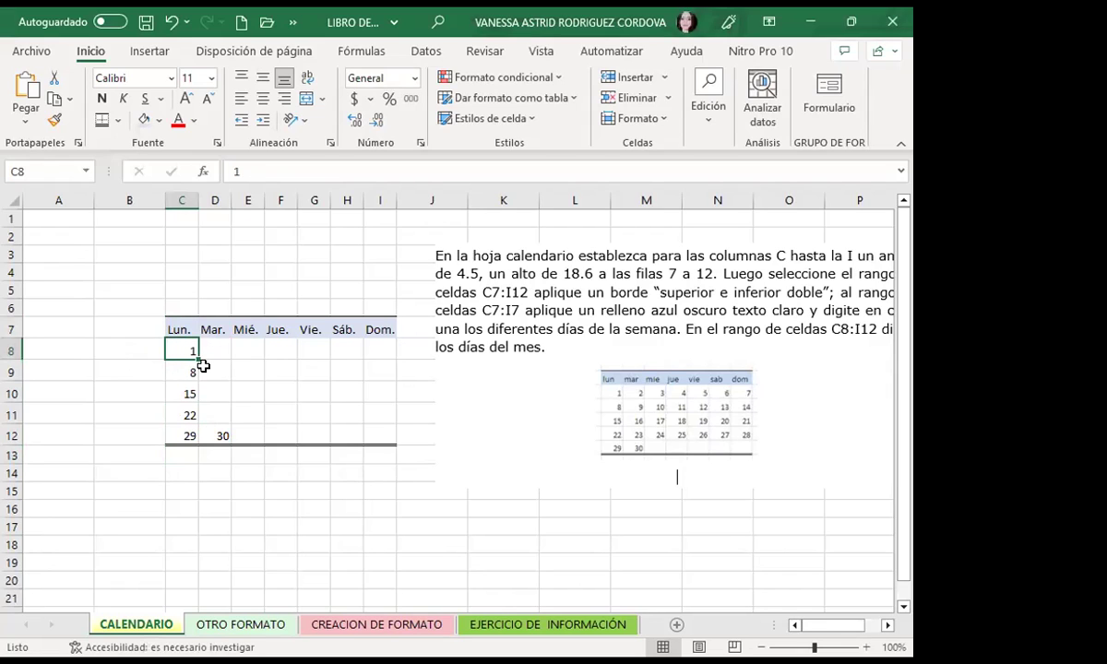
left_click_drag(200, 360, 378, 351)
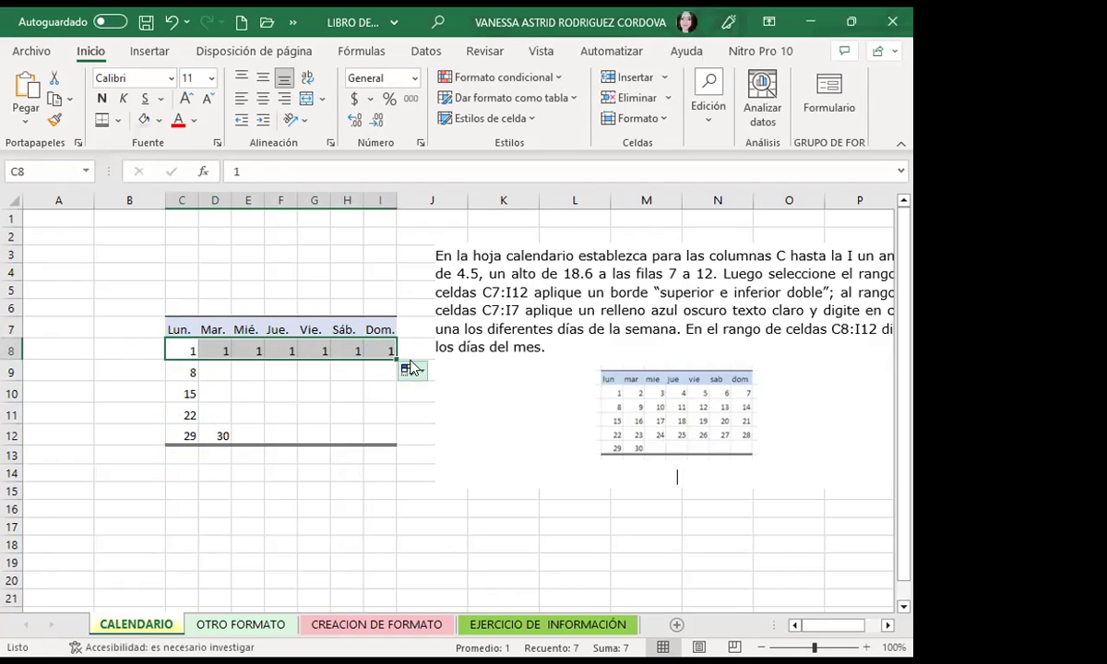
left_click(420, 372)
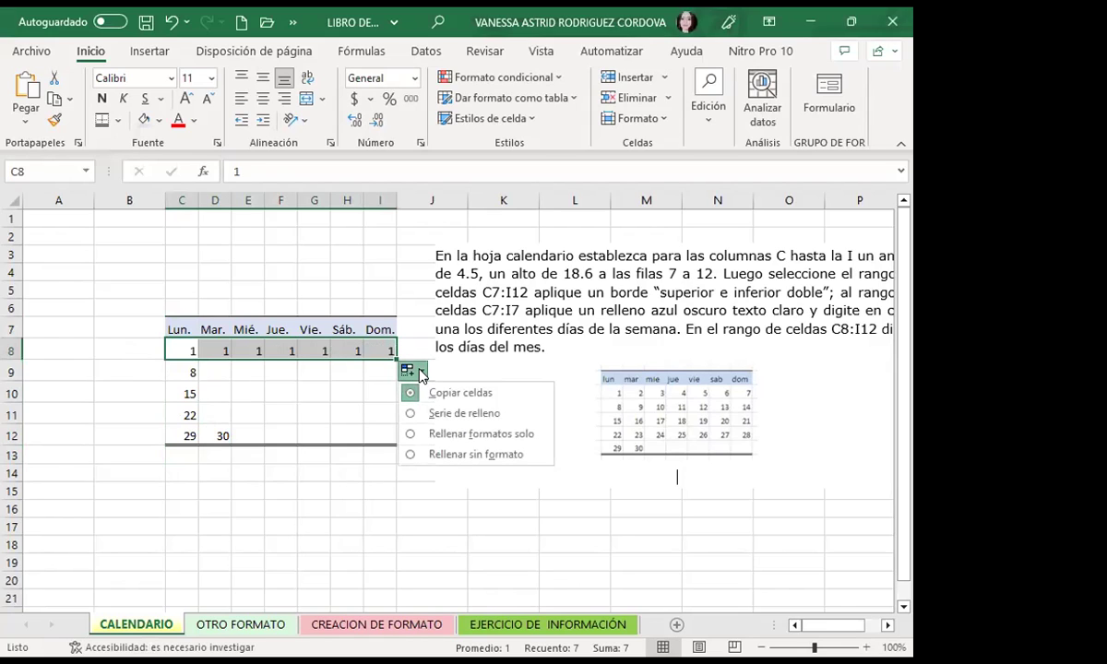
left_click(413, 414)
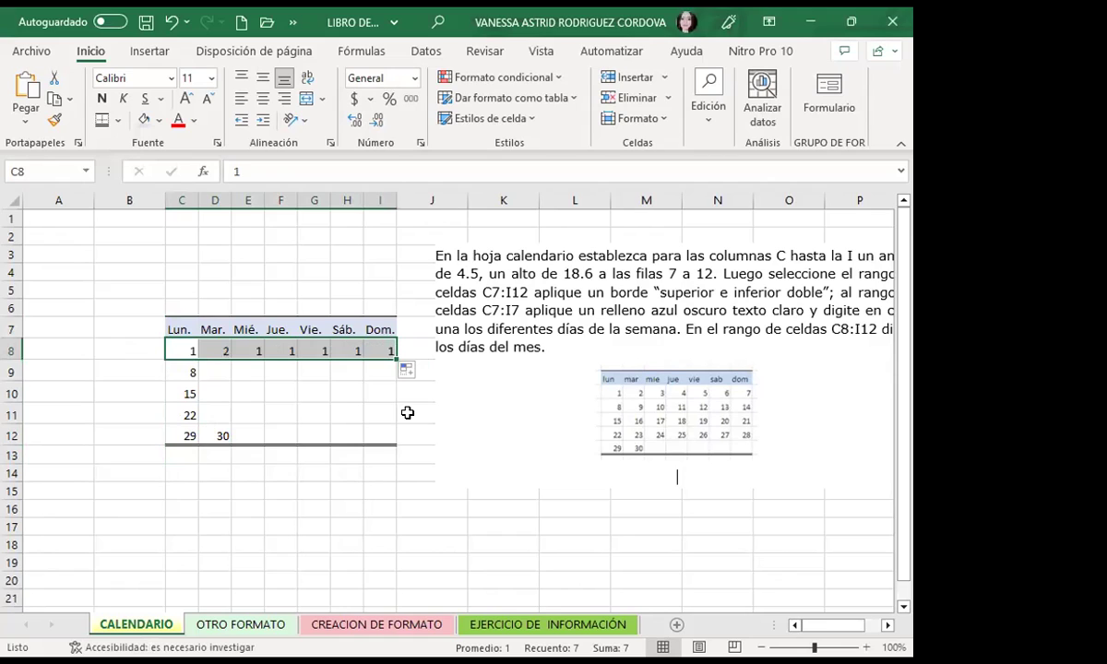
- Fill C9:C11 across to column I as a Serie de relleno, giving days 8 to 28
left_click(189, 370)
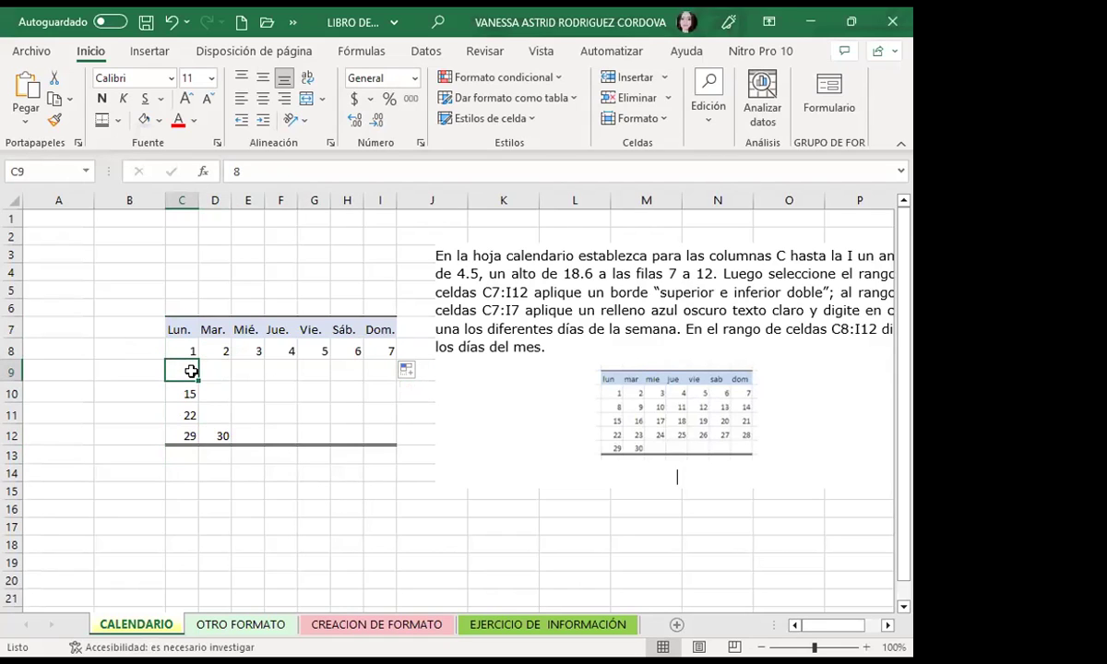
mouse_move(188, 371)
left_mouse_down()
mouse_move(199, 415)
mouse_move(392, 420)
left_mouse_up()
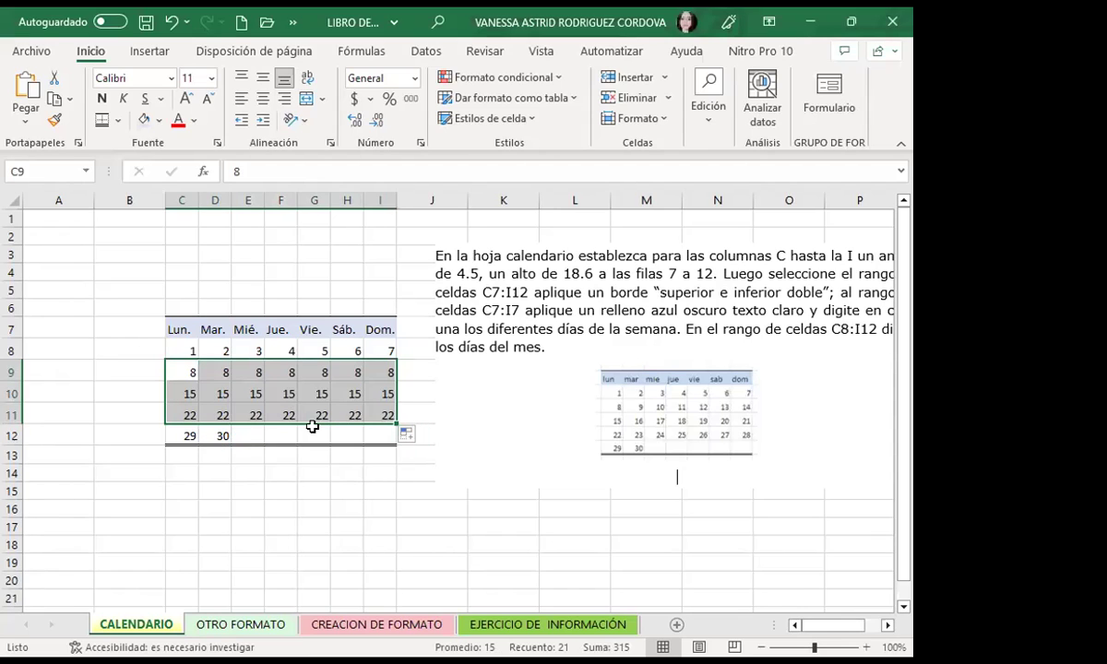
left_click(286, 371)
left_click_drag(189, 372, 377, 406)
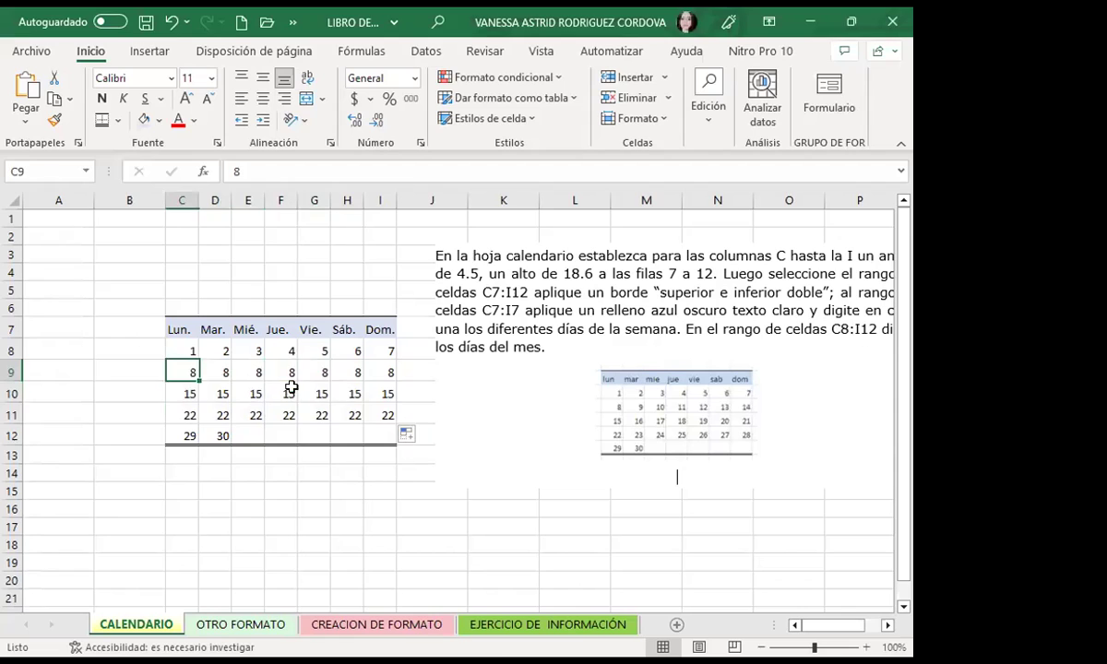
left_click(410, 434)
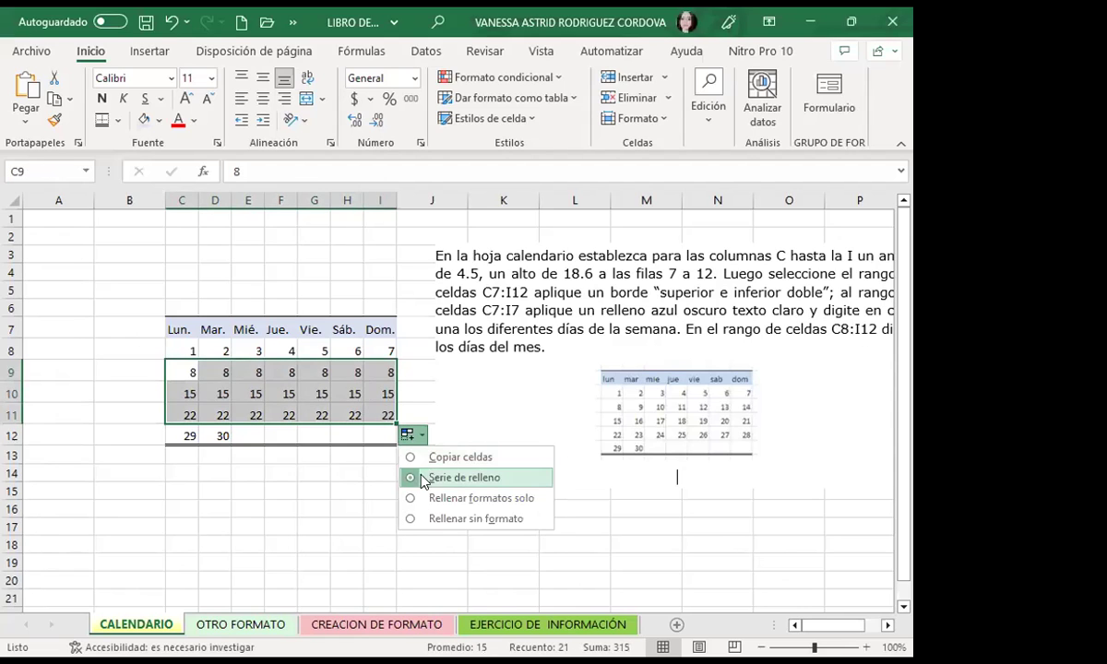
left_click(409, 478)
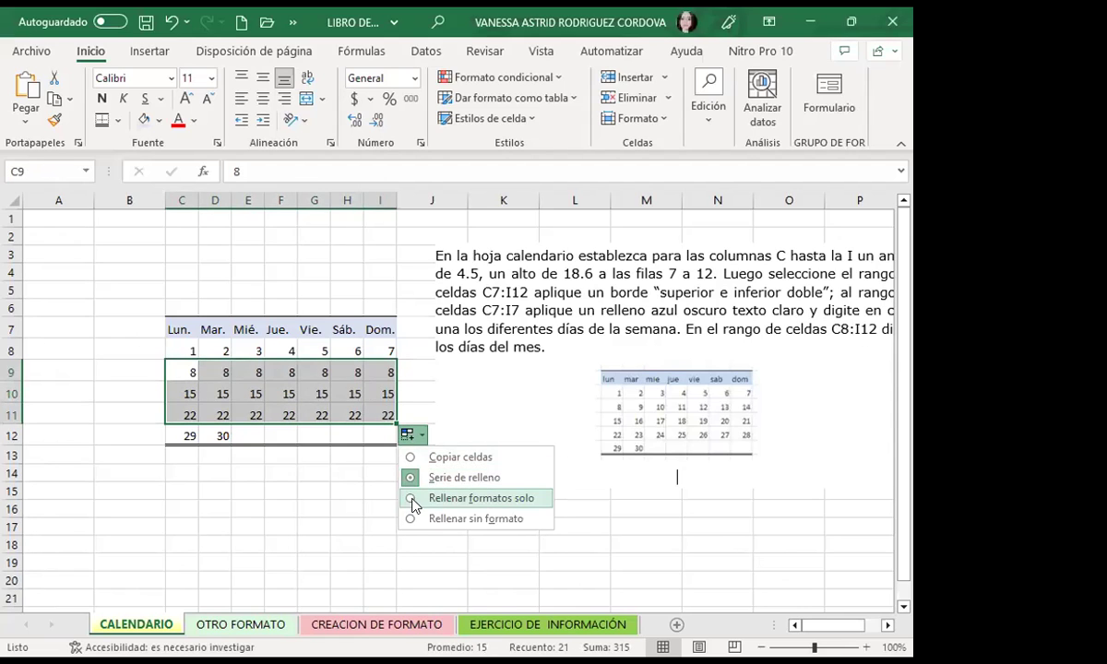
left_click(414, 498)
left_click(411, 436)
left_click(413, 478)
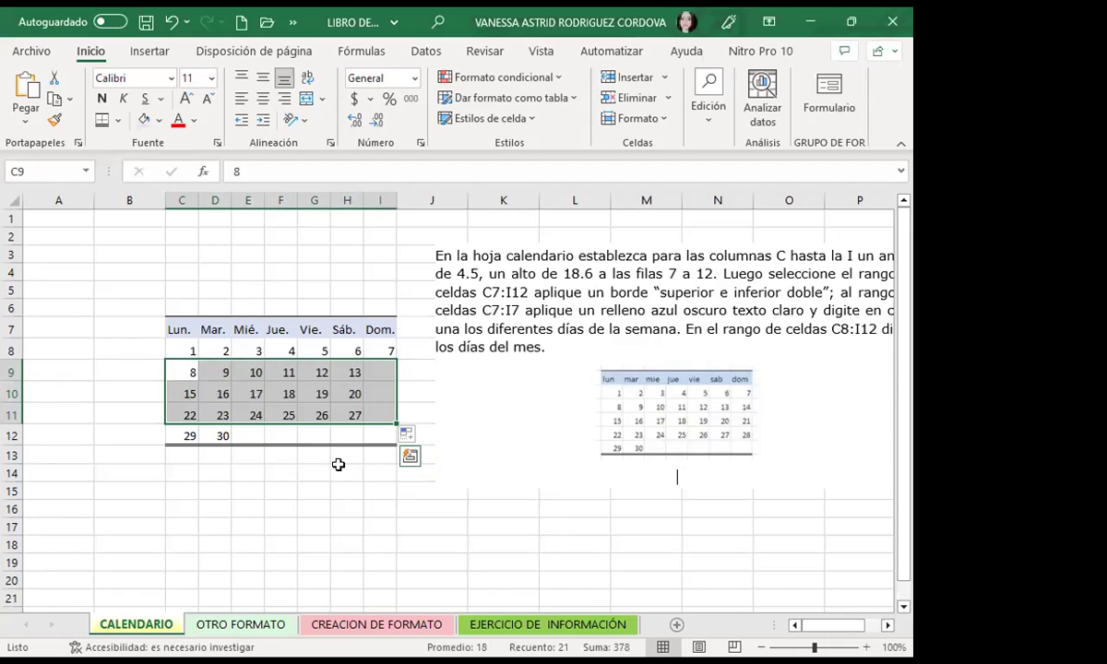
left_click(328, 484)
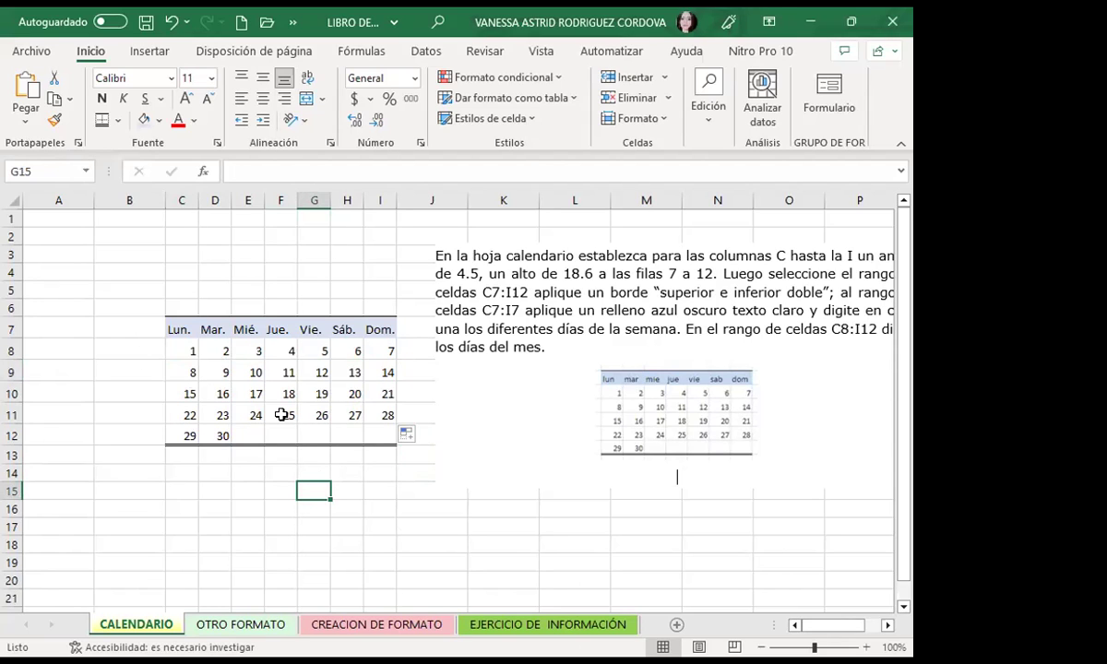
left_click(269, 371)
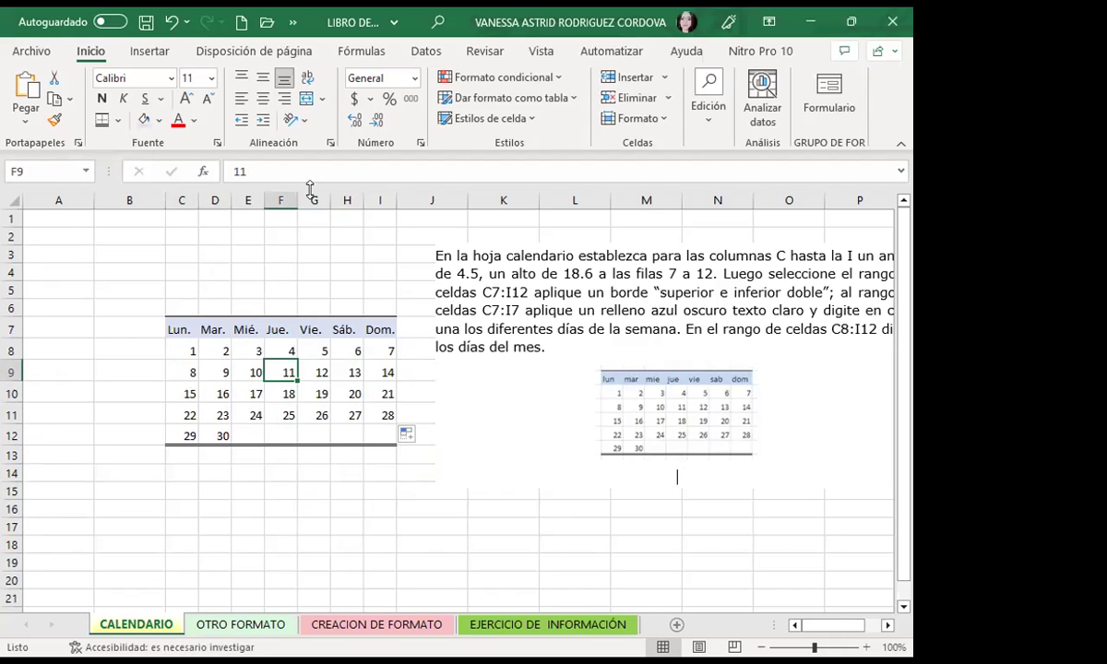
left_click(281, 274)
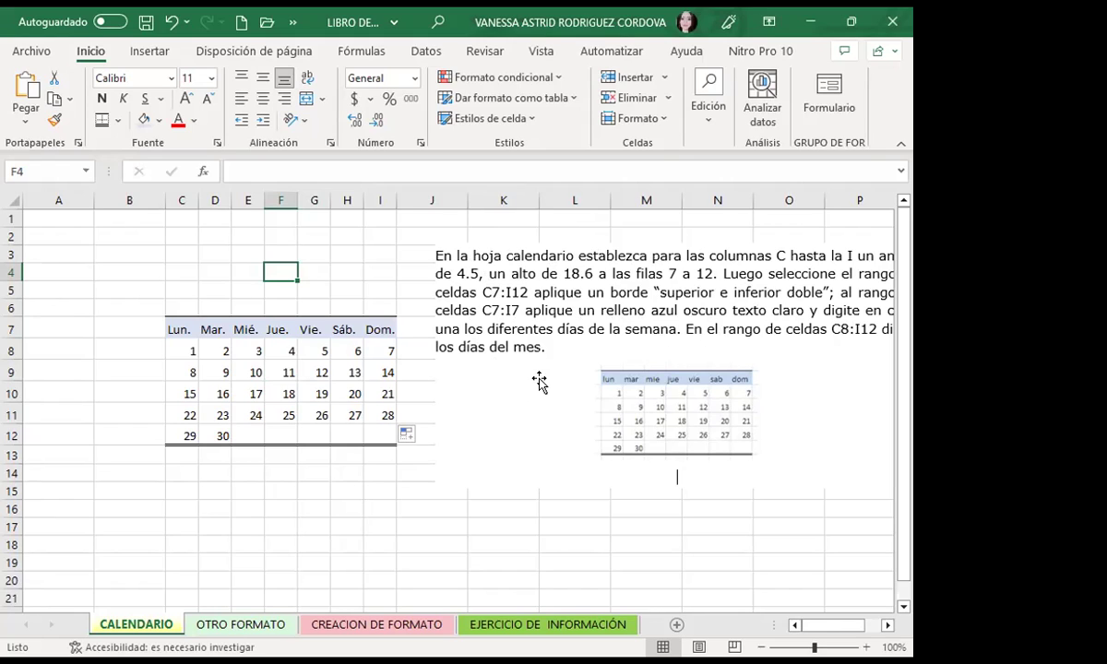
left_click(317, 435)
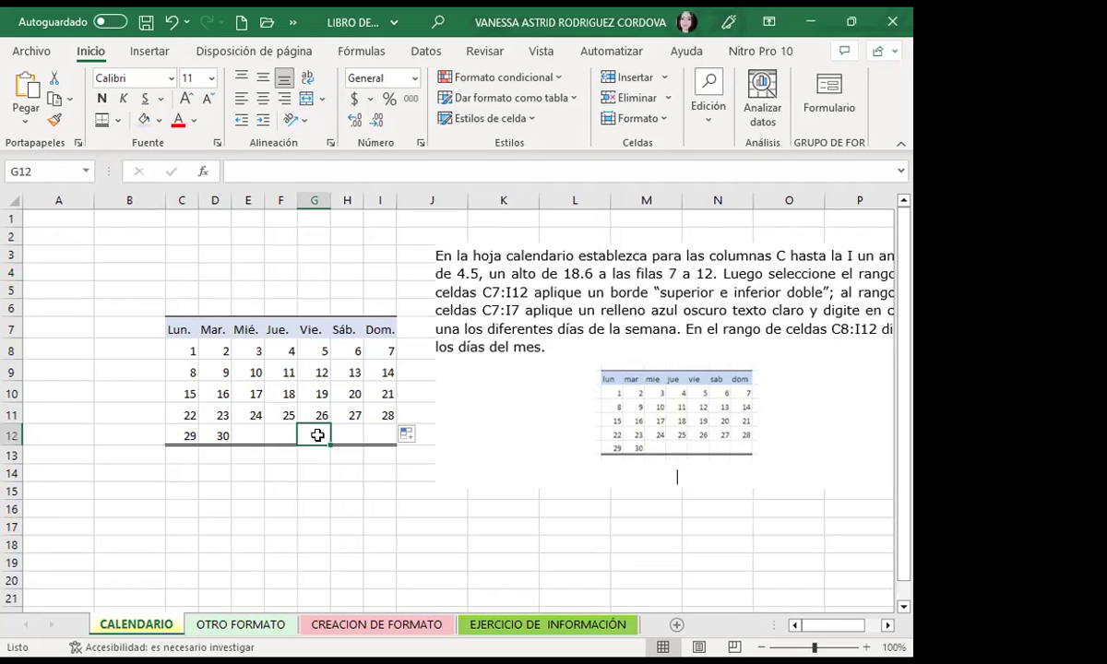
left_click(400, 466)
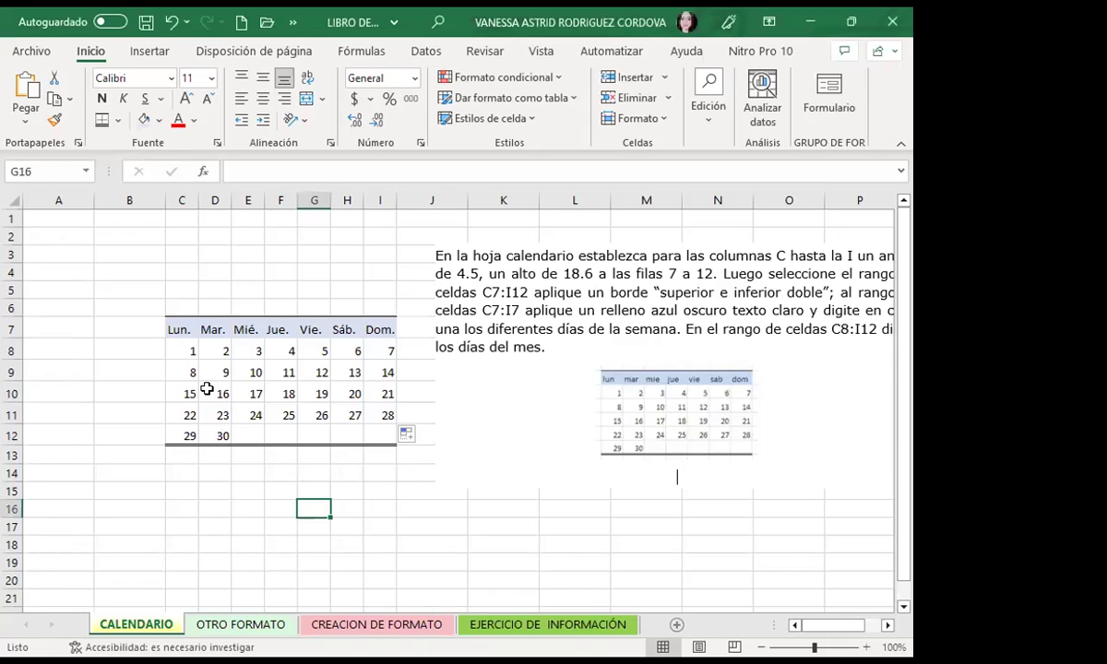
- Clear days 2 to 7 from row 8 (D8:I8)
left_click_drag(218, 367, 371, 401)
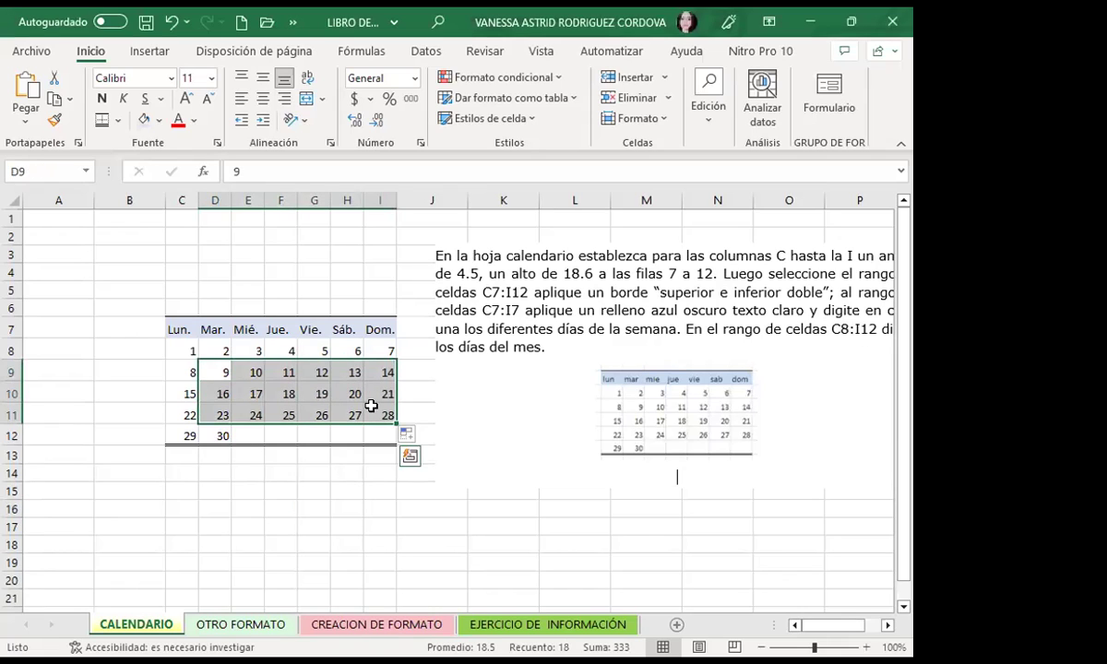
left_click(255, 372)
left_click_drag(214, 350, 383, 349)
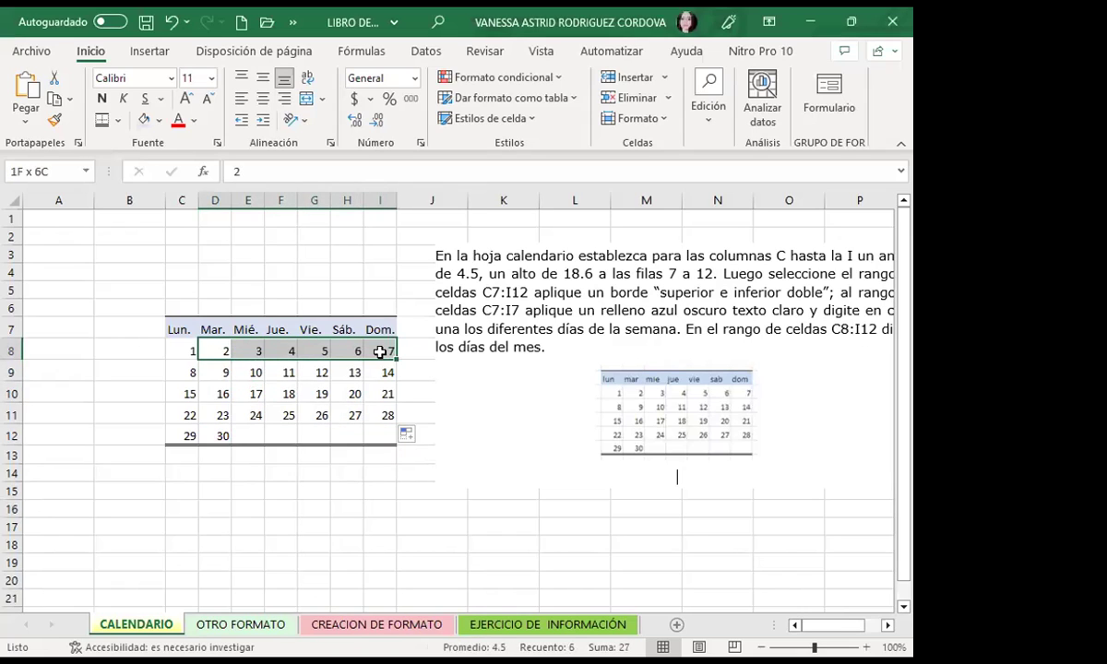
key("Delete")
- Re-enter 1 in C8 and fill it to I8 as a Serie de relleno counting 1–7
left_click(189, 348)
type("1")
left_click_drag(198, 359, 387, 358)
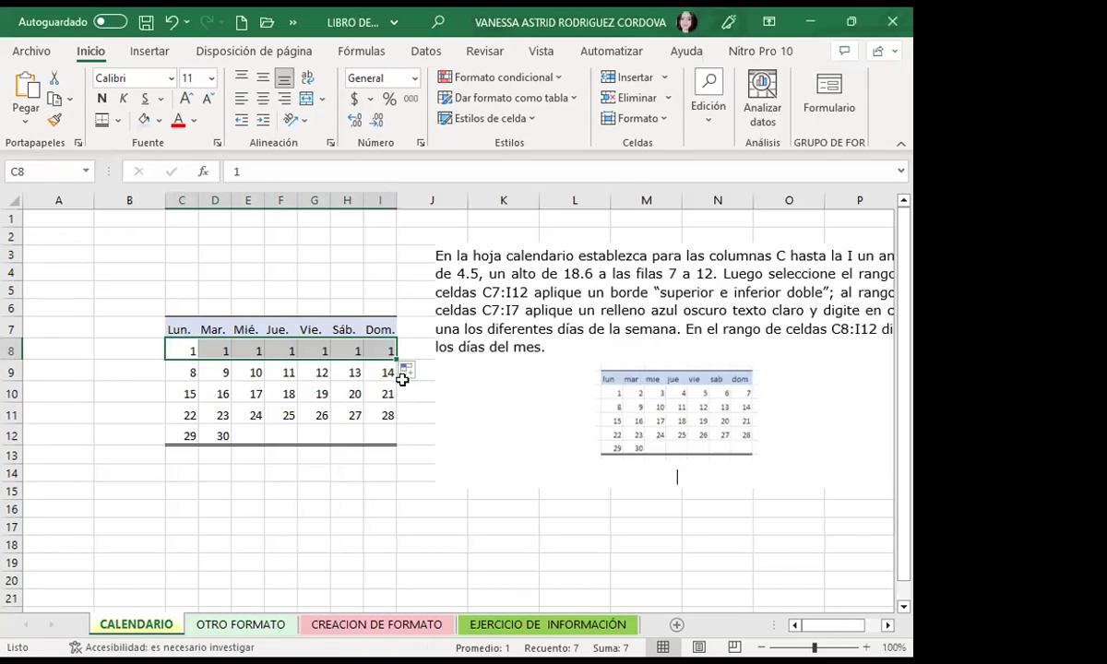
left_click(410, 371)
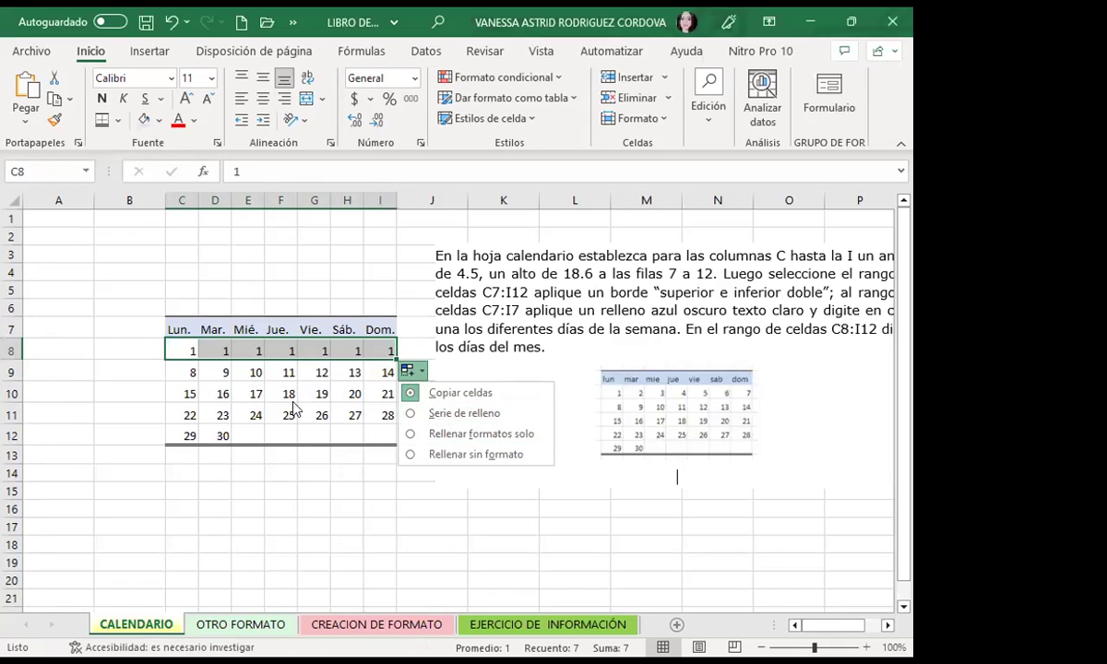
left_click(408, 414)
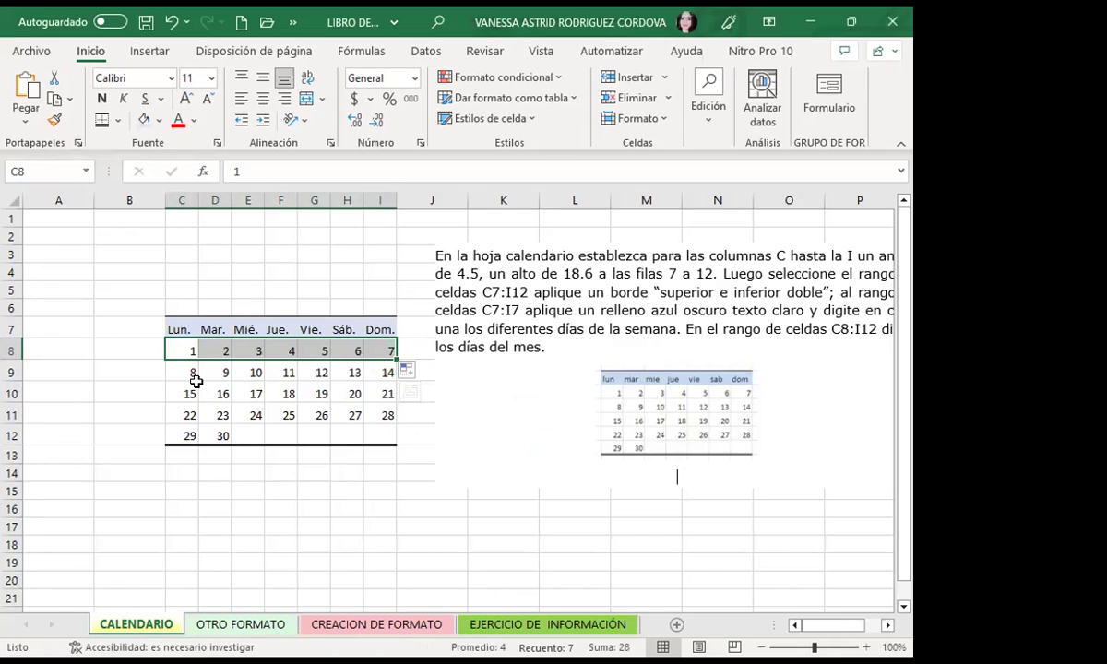
left_click(184, 348)
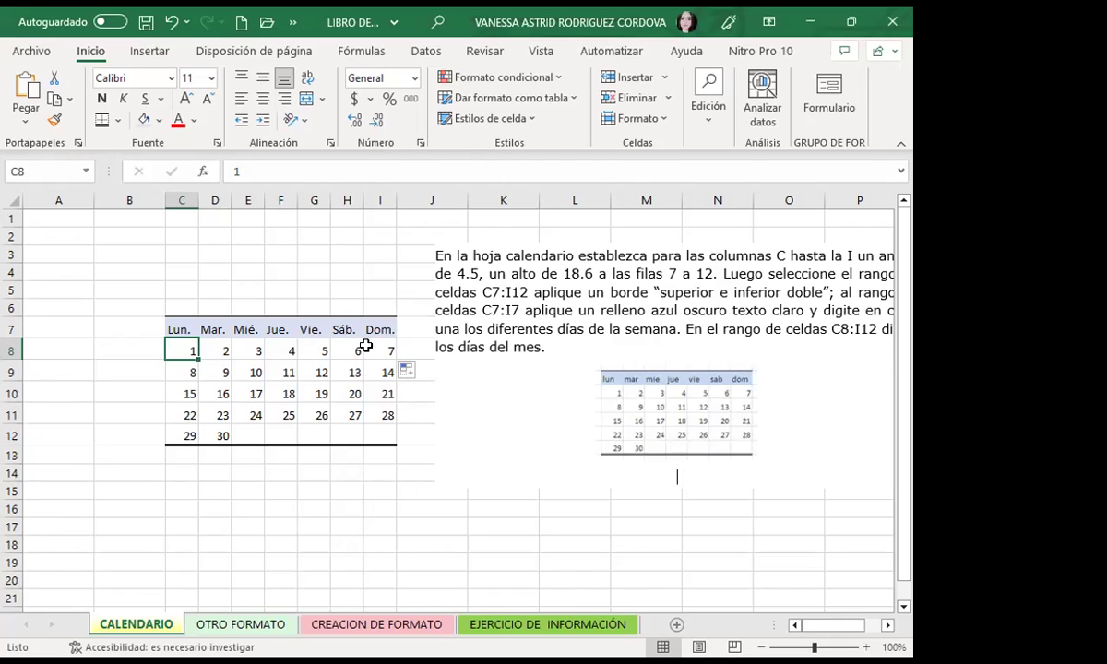
left_click(409, 373)
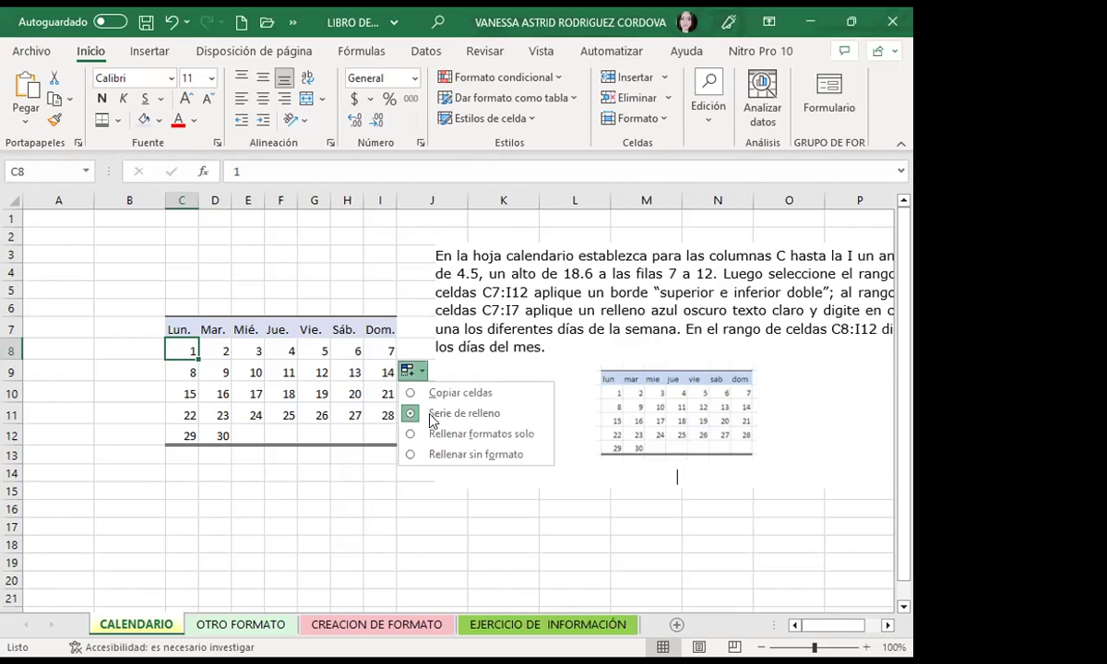
left_click(184, 354)
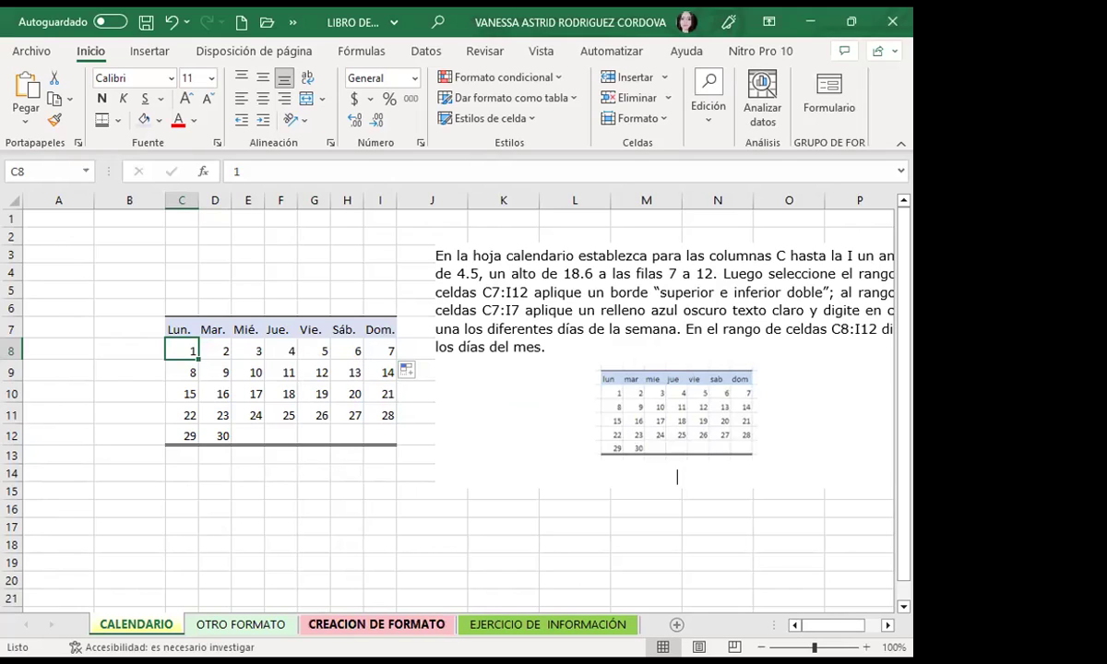
left_click(351, 513)
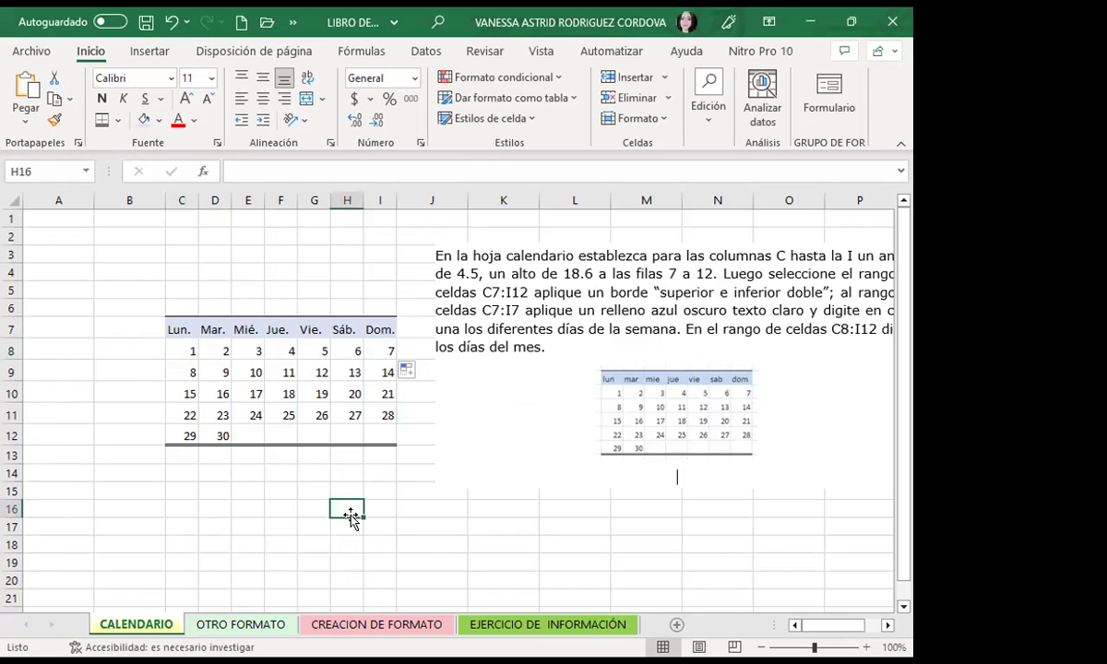
left_click(482, 354)
left_click(320, 292)
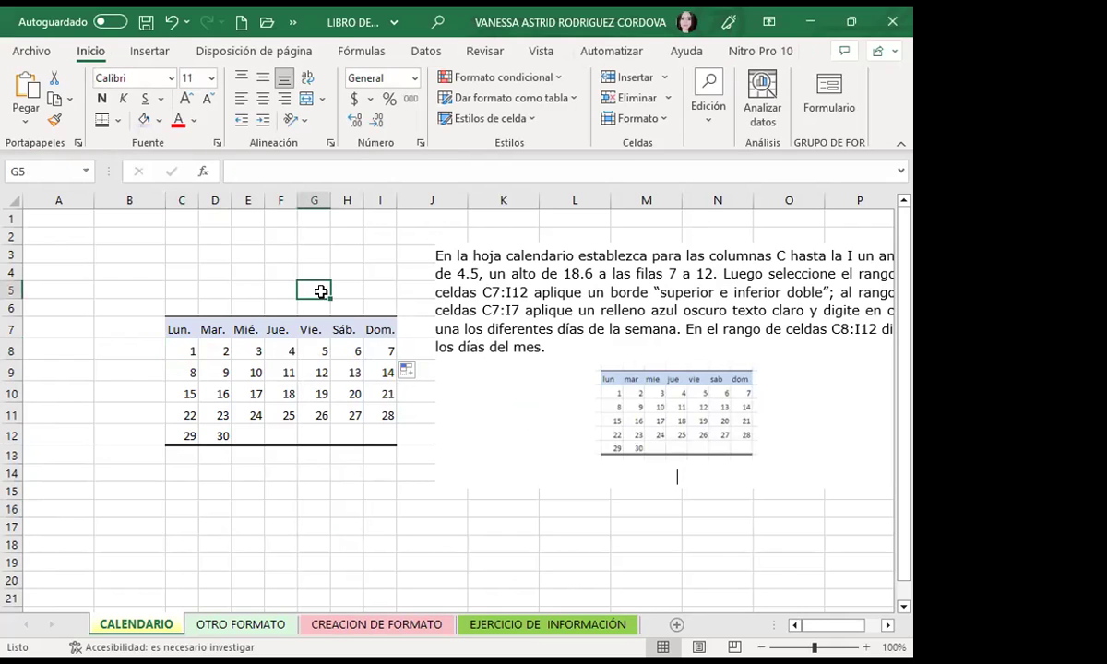
left_click(174, 307)
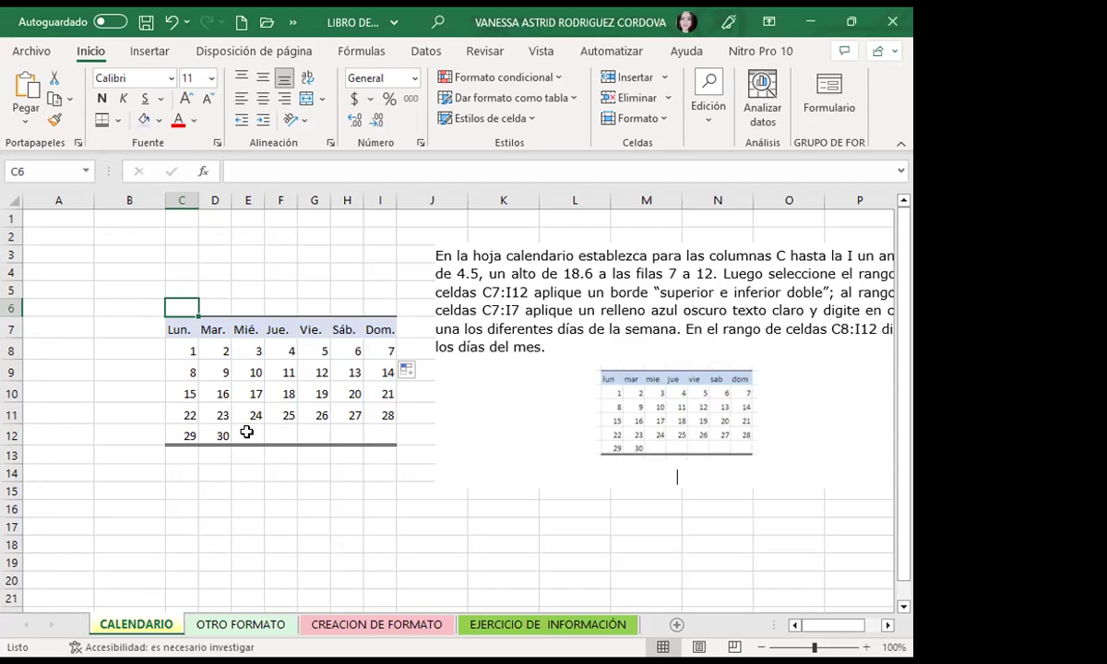
left_click(290, 418)
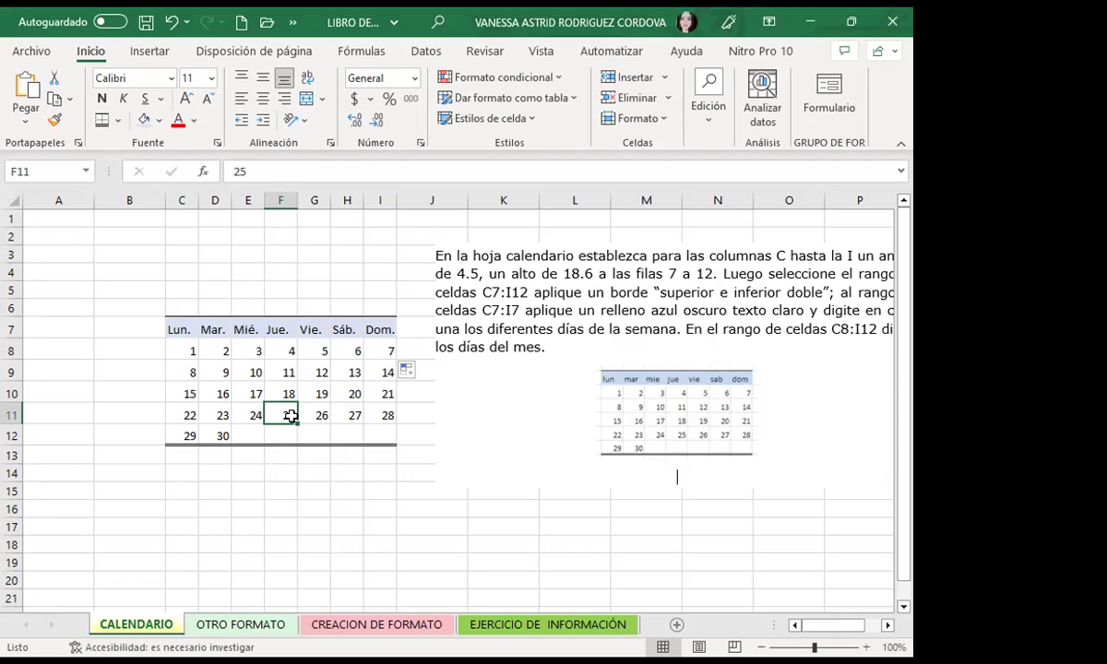
left_click(115, 327)
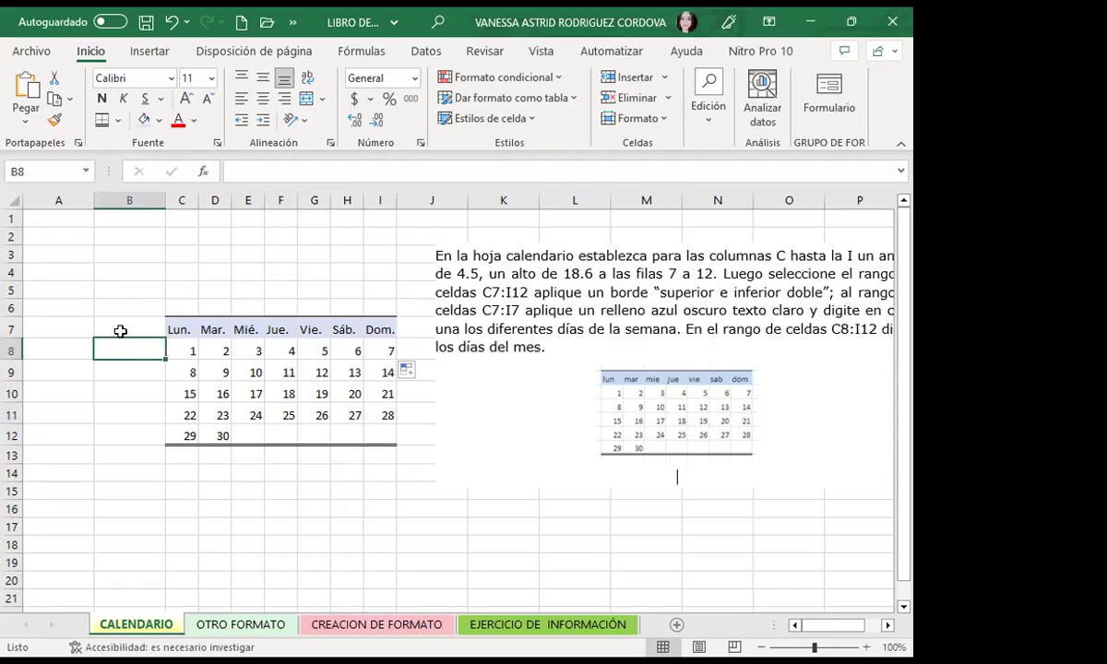
left_click(373, 537)
type("1")
key("Return")
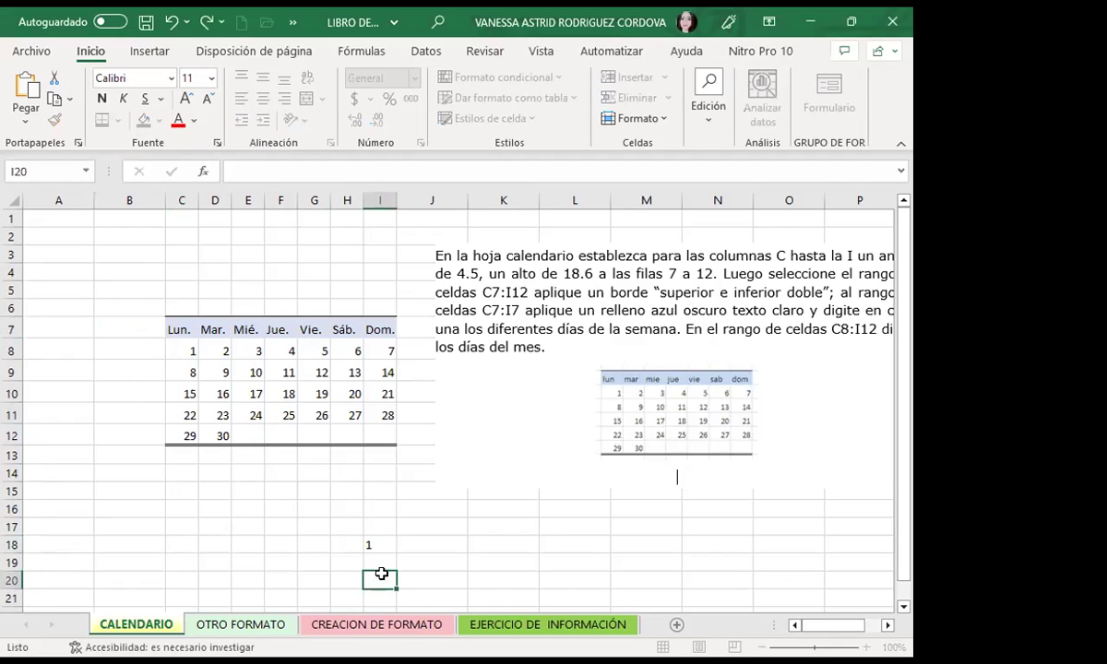
left_click(378, 542)
left_click_drag(397, 553, 387, 595)
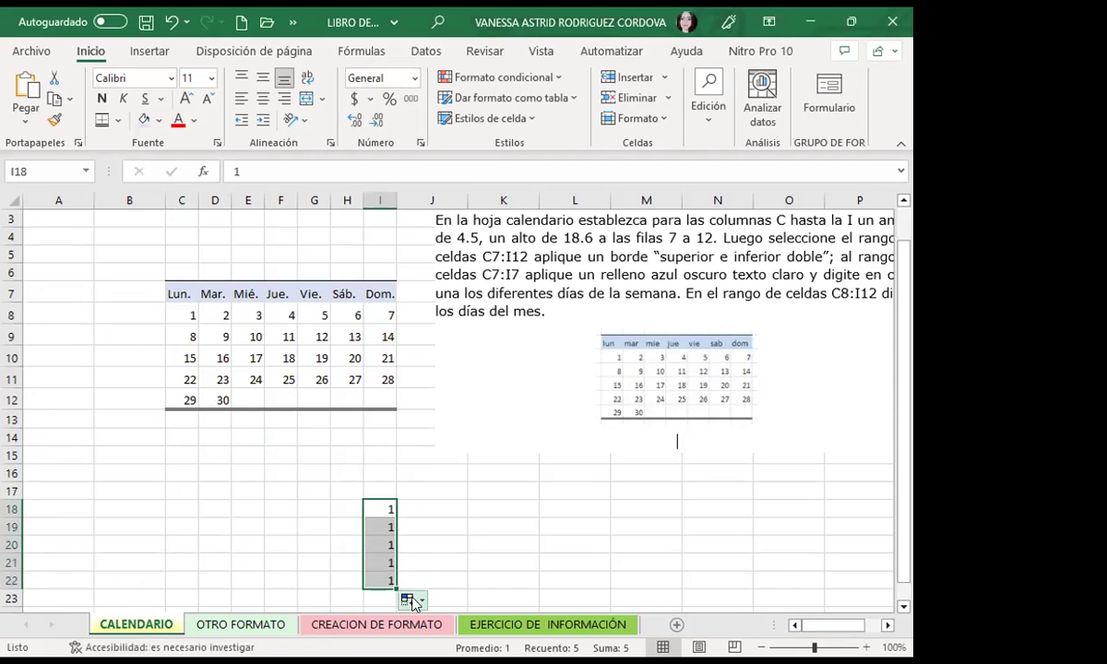
left_click(412, 602)
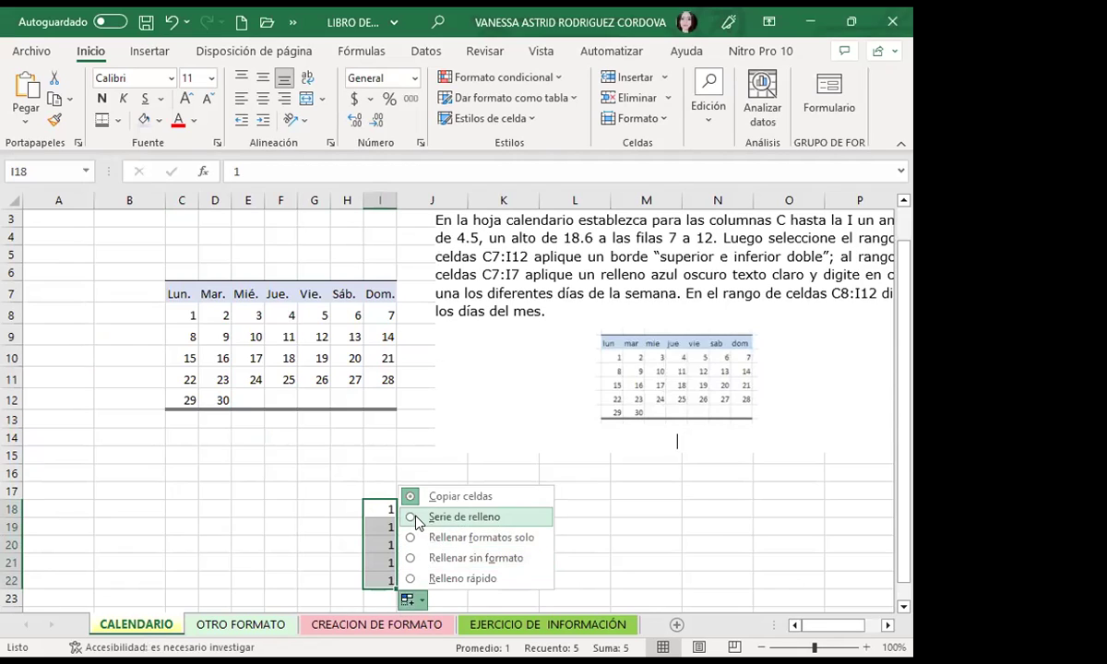
left_click(412, 518)
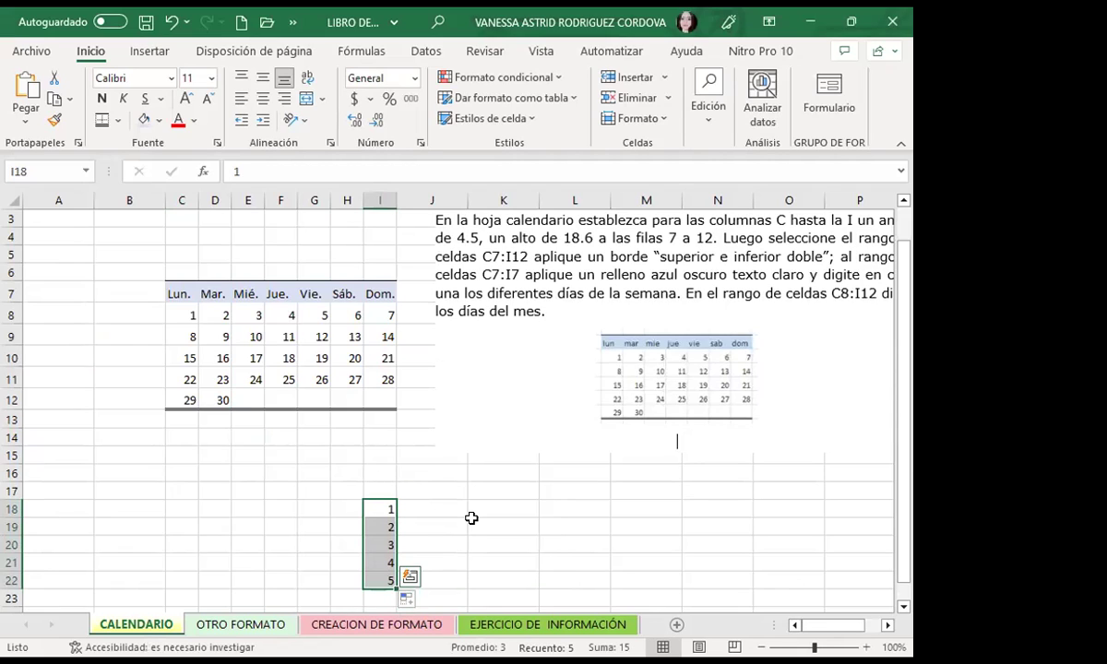
left_click_drag(380, 527, 378, 579)
key("Delete")
scroll(383, 563, "down", 2)
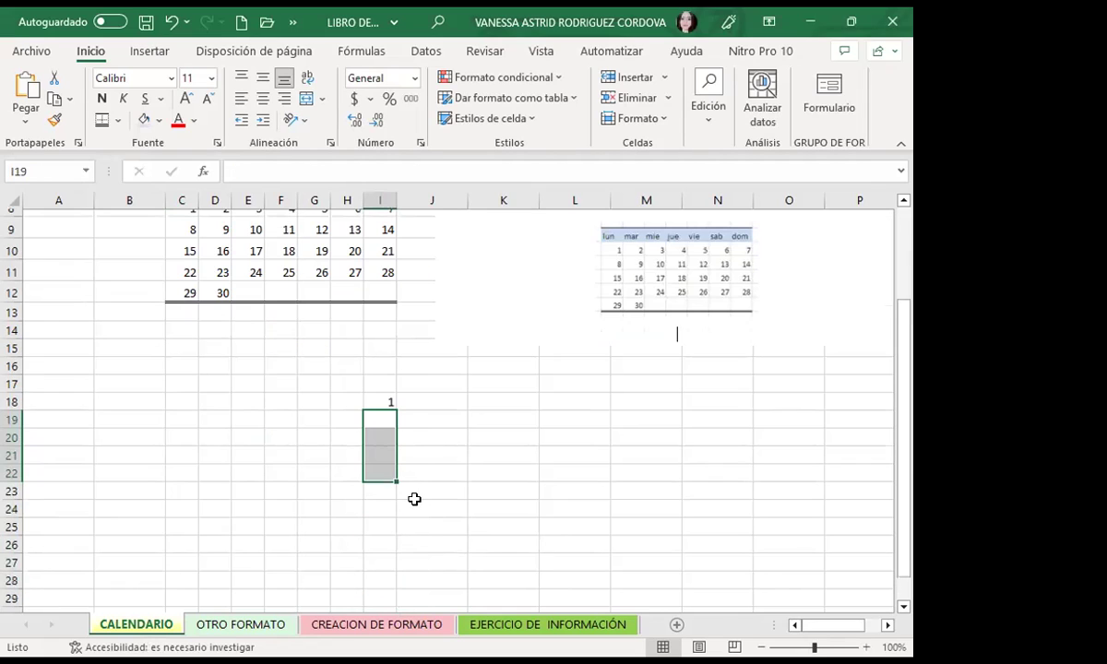
left_click(373, 455)
left_click(376, 399)
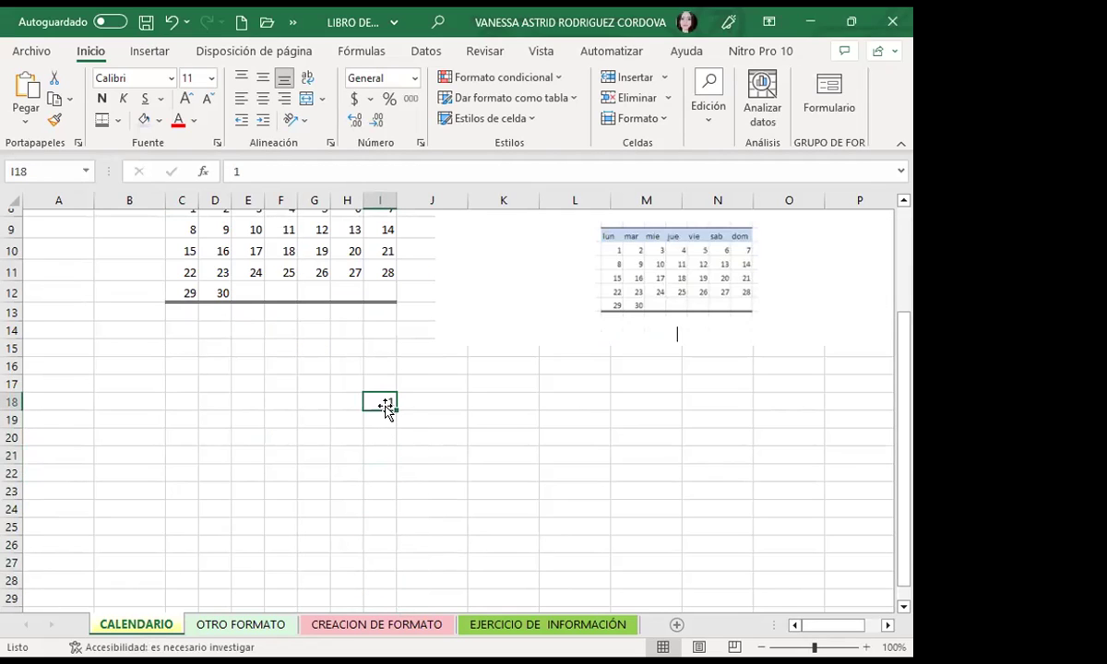
left_click_drag(385, 400, 384, 489)
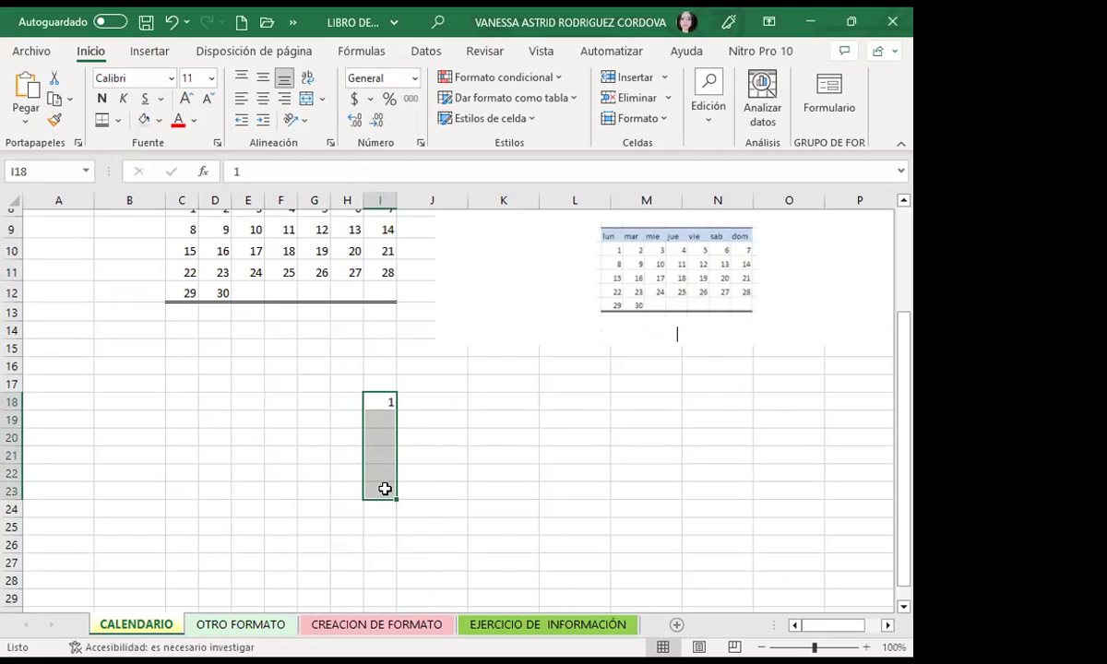
left_click(383, 488)
left_click(376, 400)
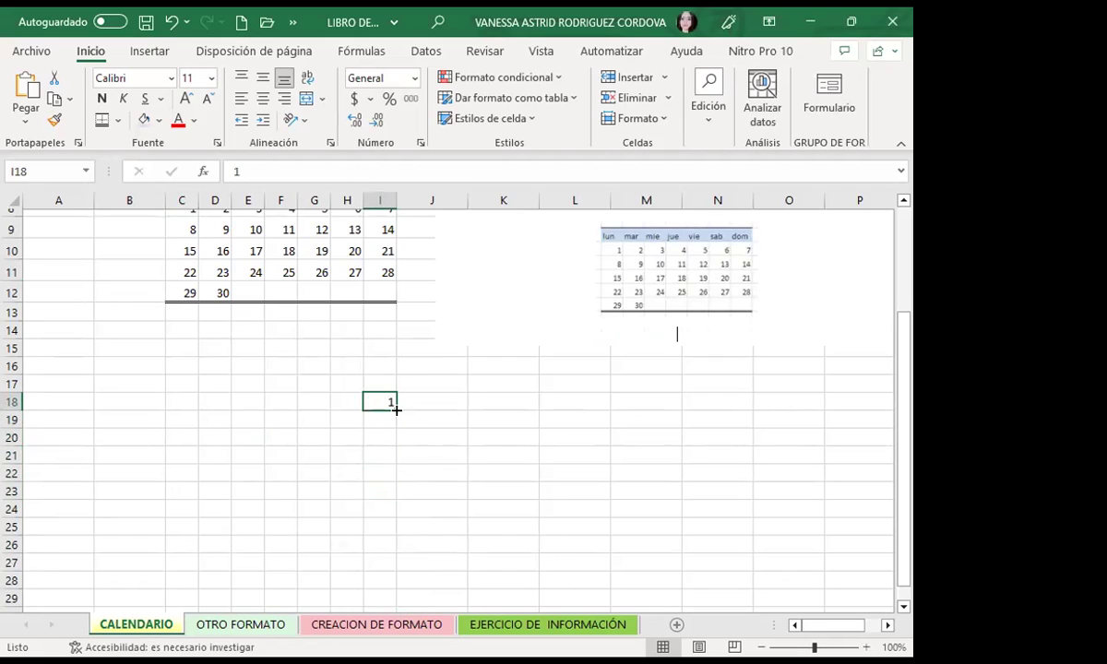
left_click_drag(396, 410, 398, 499)
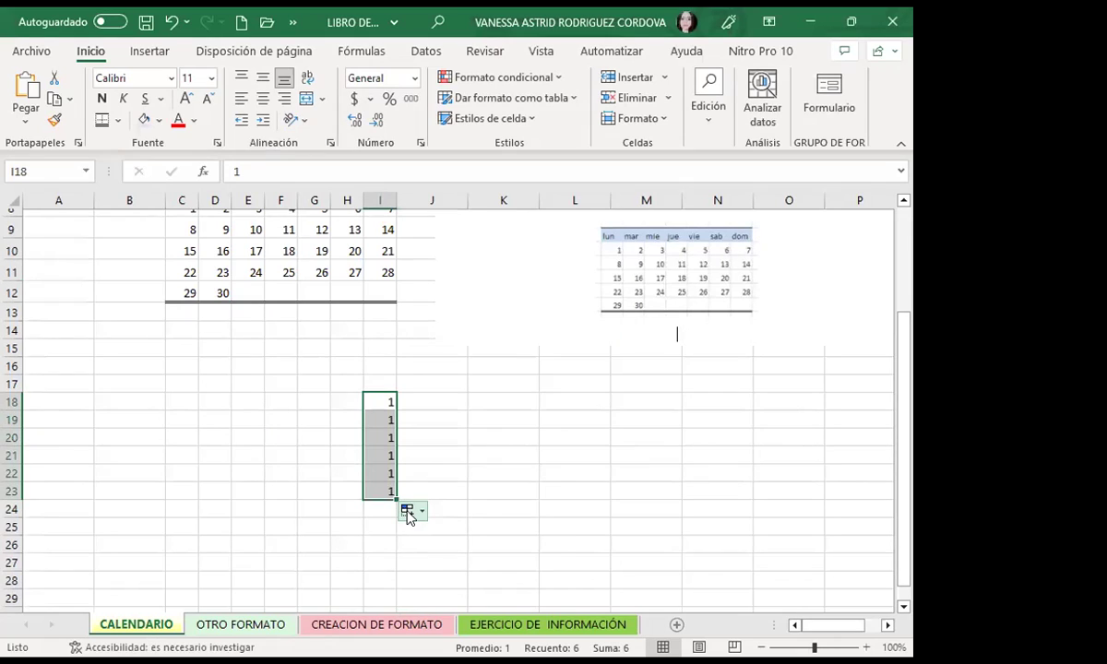
left_click(409, 513)
left_click(413, 557)
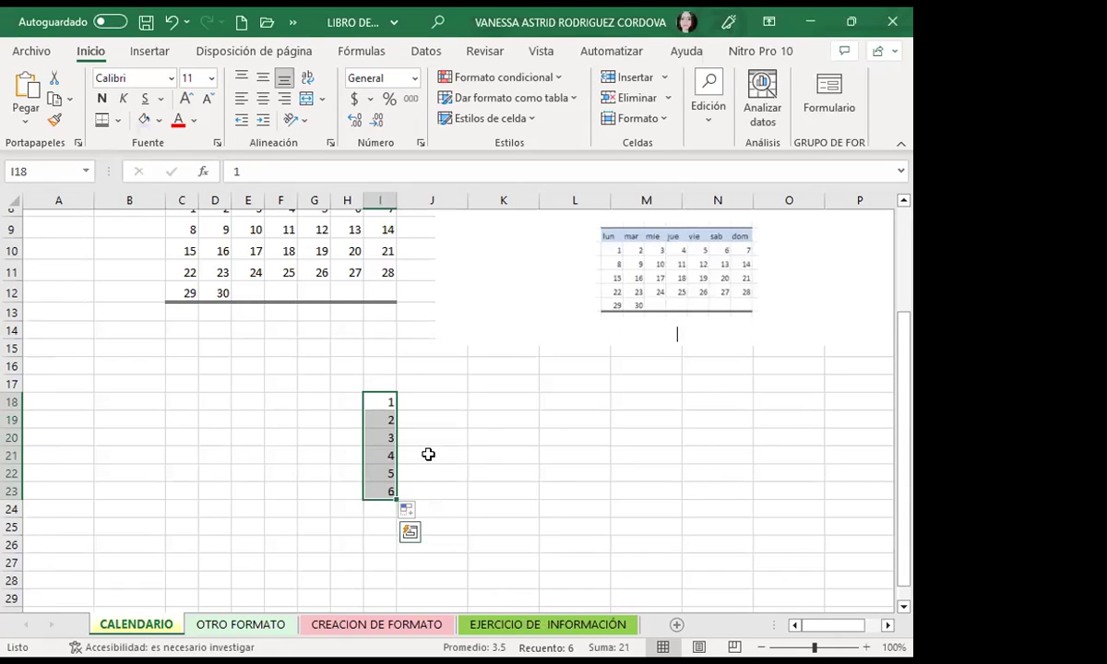
left_click_drag(378, 420, 382, 488)
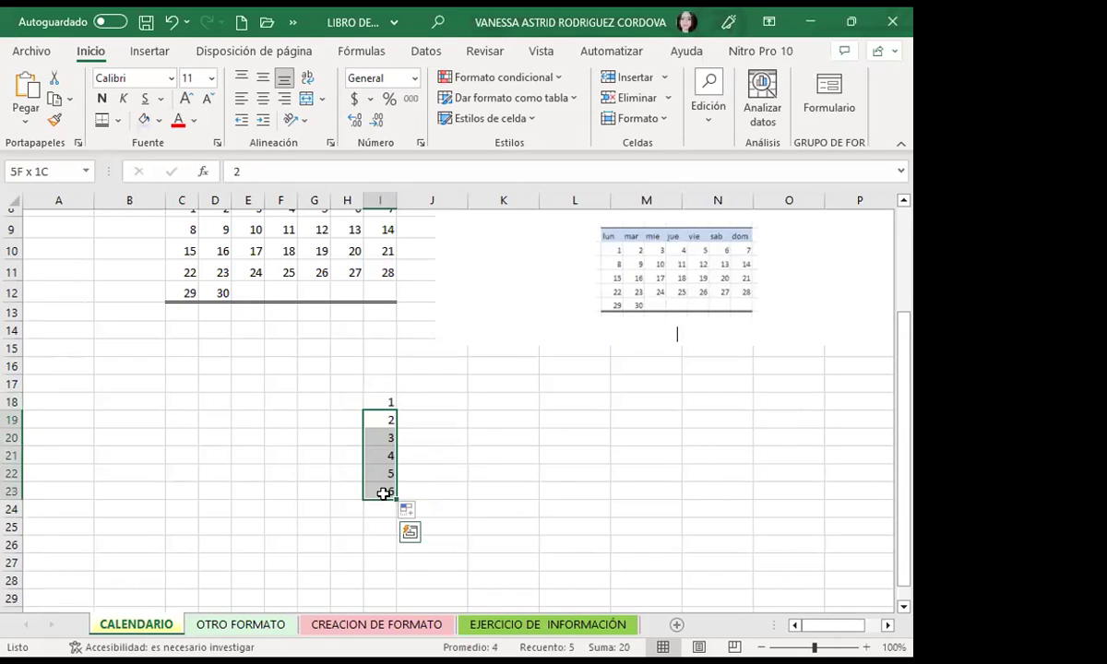
key("Delete")
left_click(376, 401)
key("Delete")
scroll(415, 483, "up", 3)
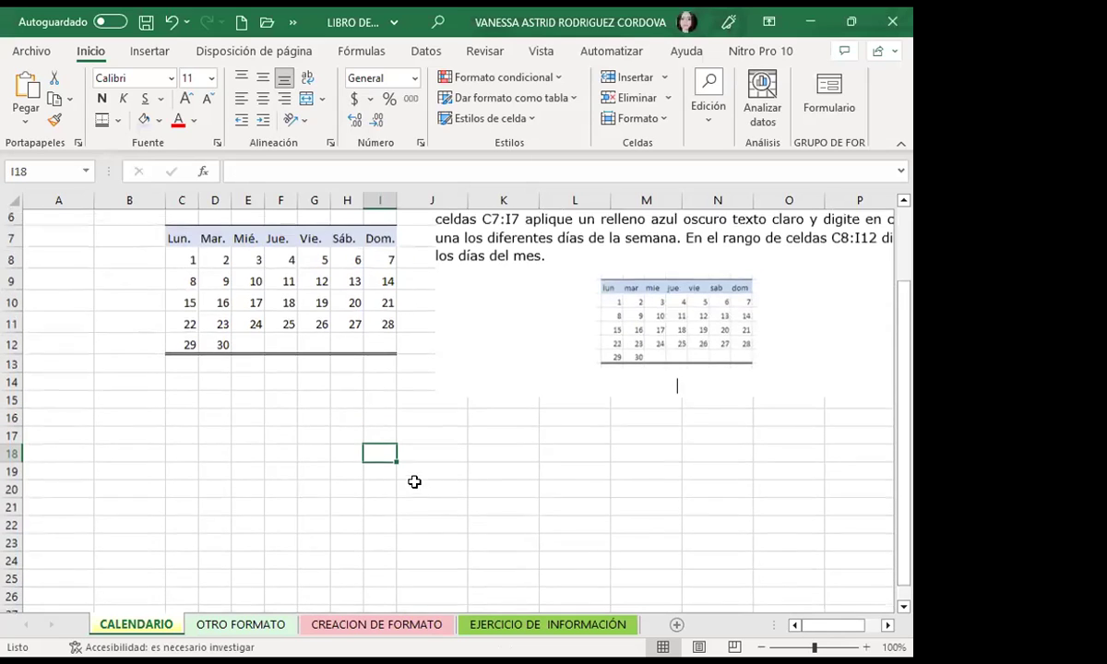
- Apply Borde superior e inferior doble to cells C20:I20
left_click(343, 477)
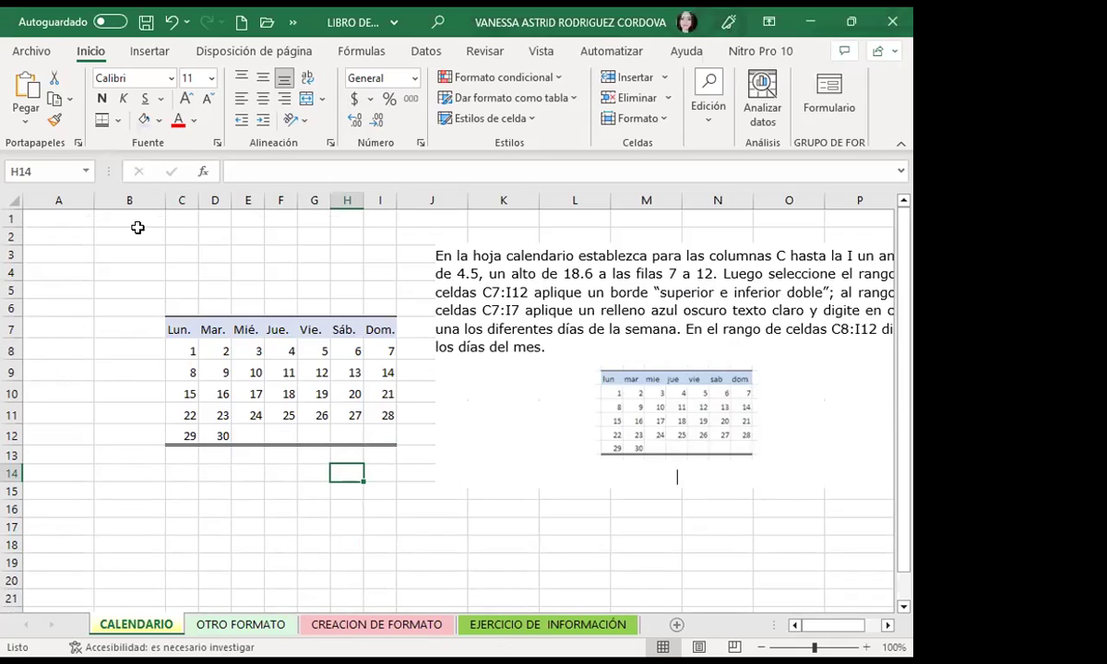
left_click_drag(176, 329, 370, 433)
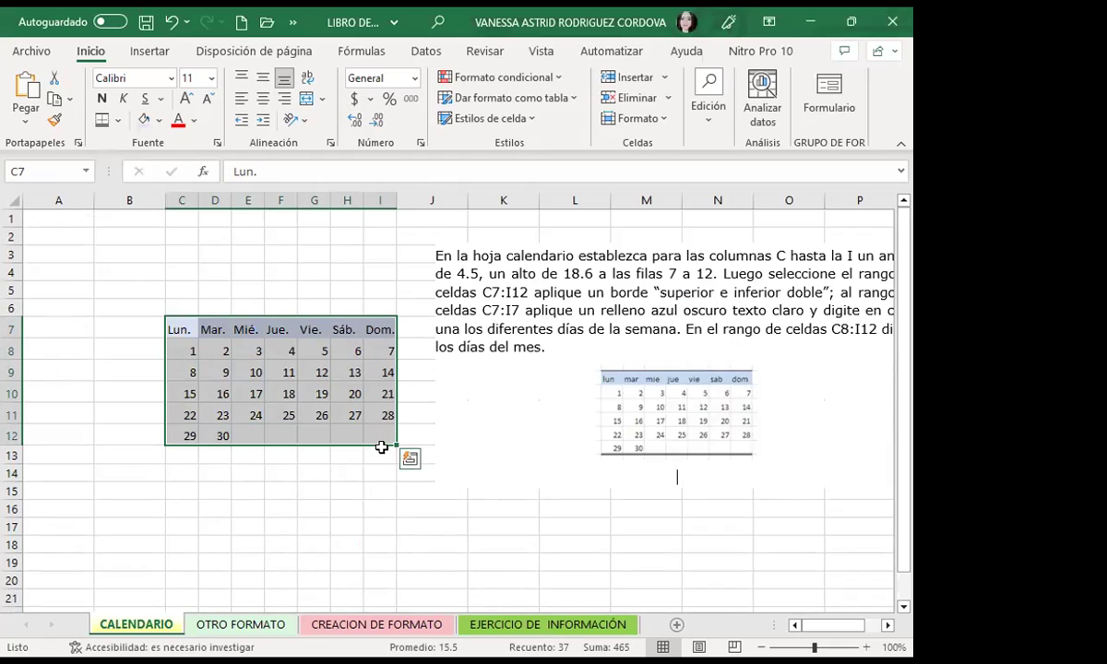
scroll(364, 452, "down", 2)
left_click(178, 474)
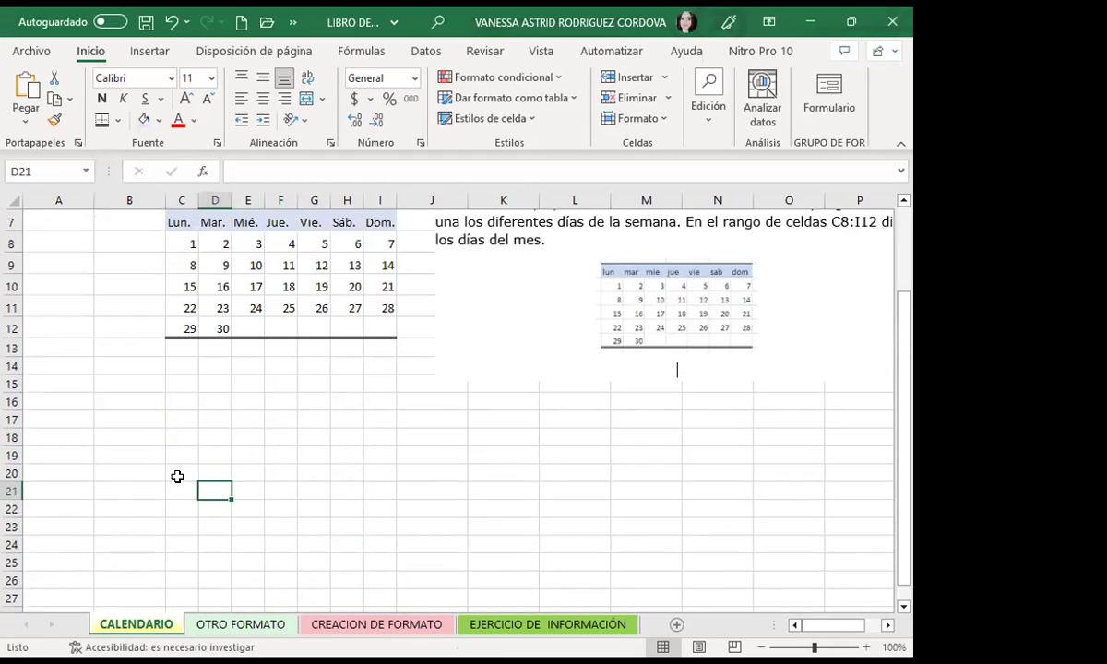
left_click_drag(206, 474, 380, 476)
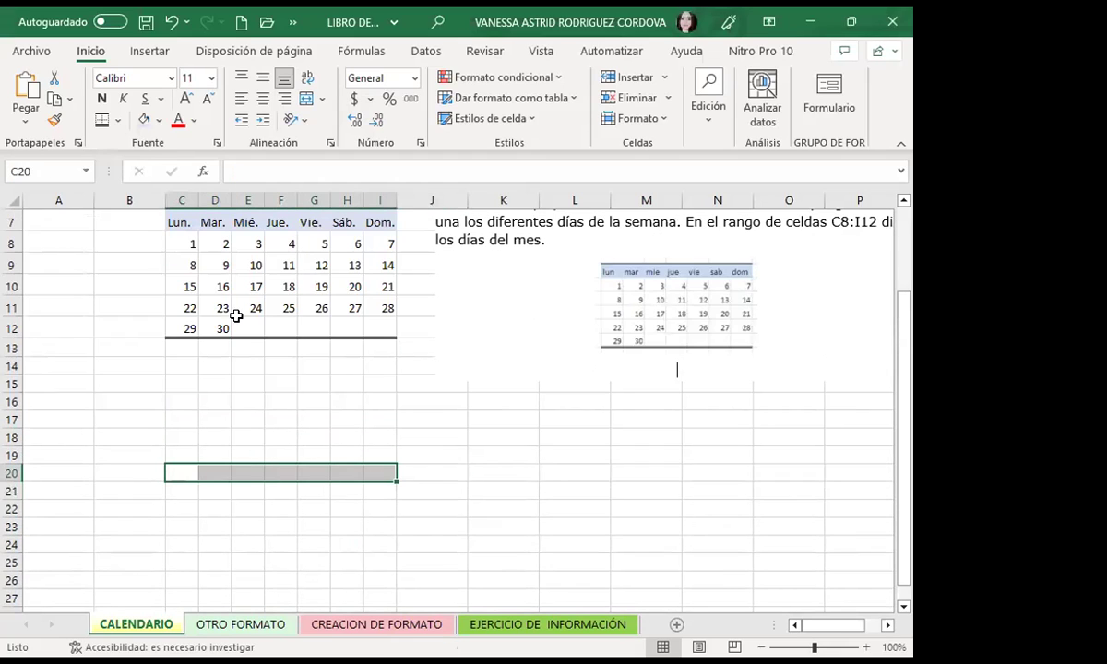
left_click(101, 120)
left_click(247, 528)
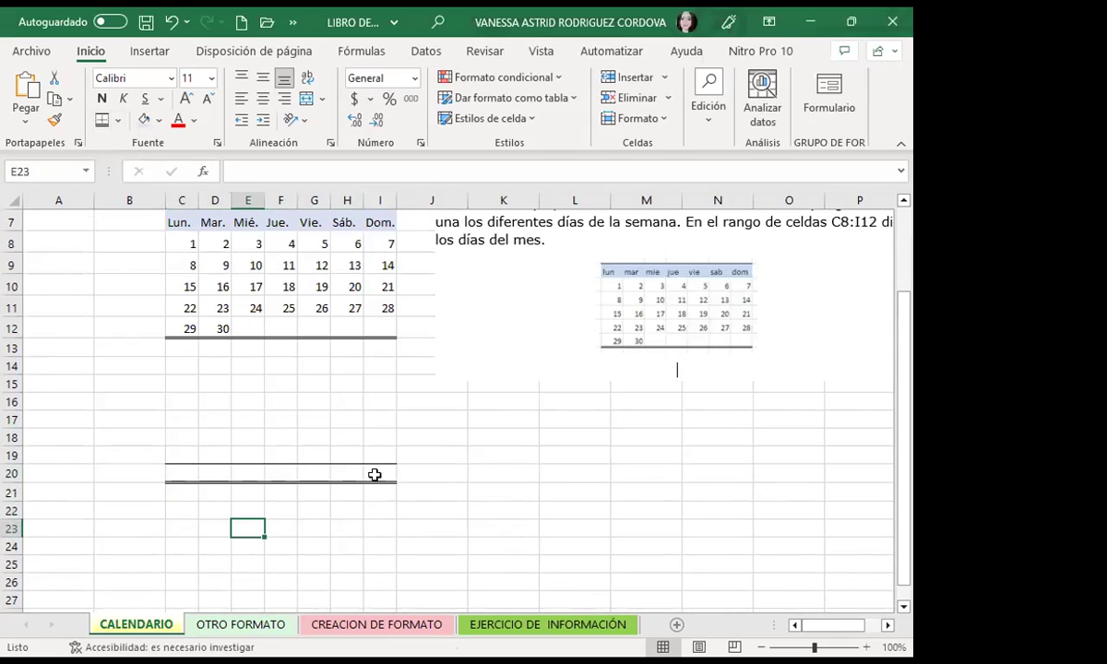
- Reselect the calendar block C7:I12
scroll(311, 483, "up", 2)
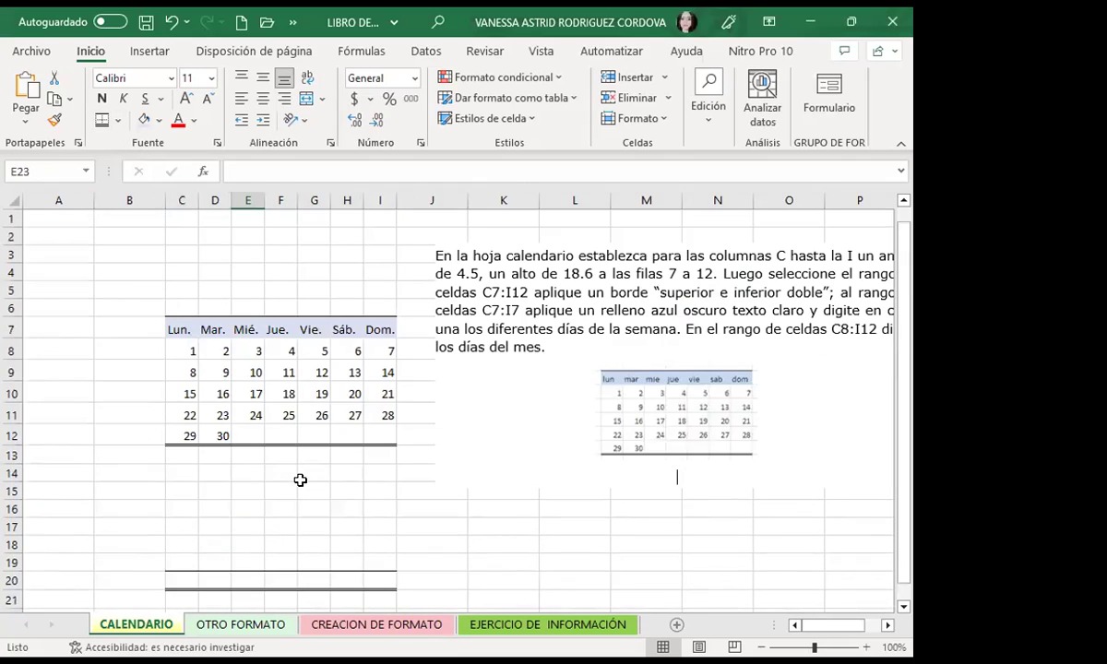
left_click(178, 329)
left_click_drag(214, 332, 376, 431)
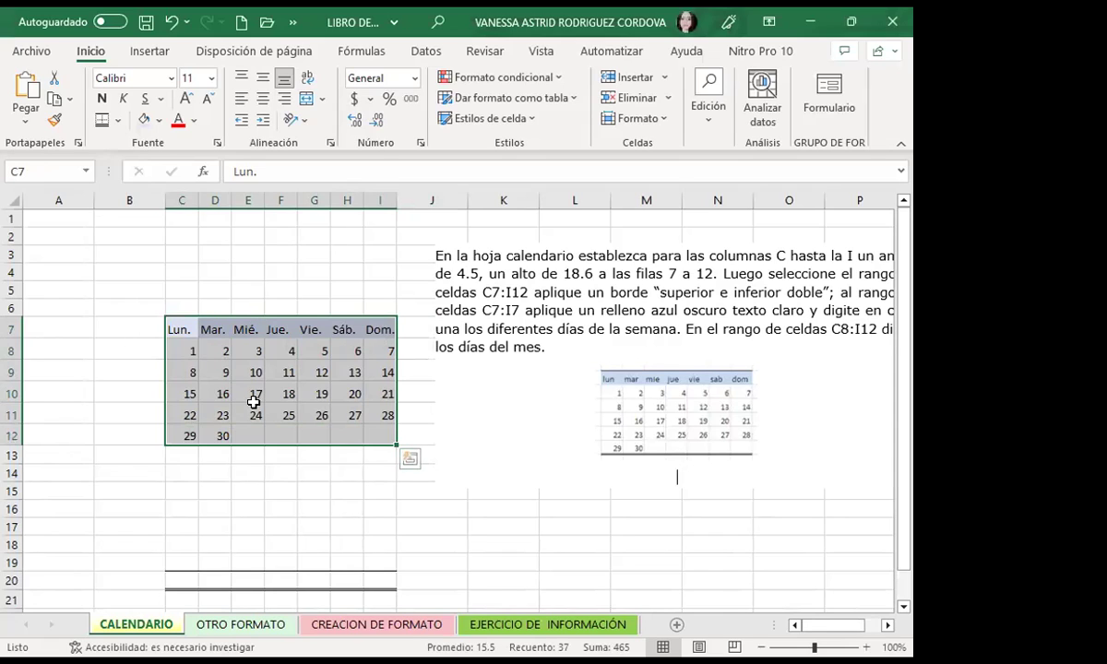
left_click(117, 122)
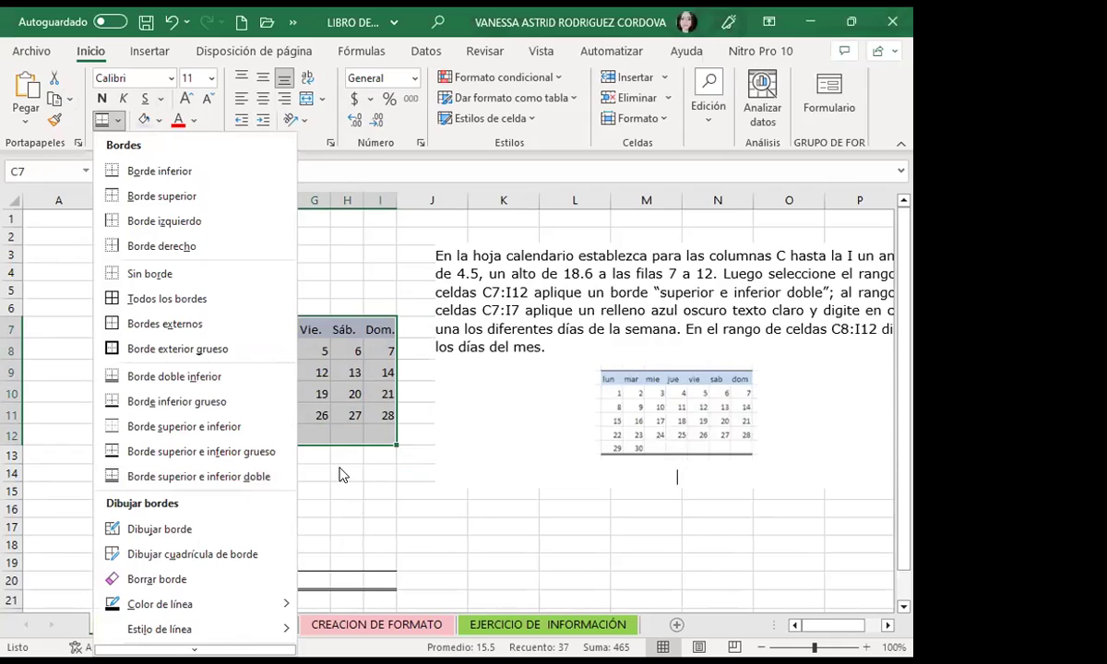
left_click(341, 471)
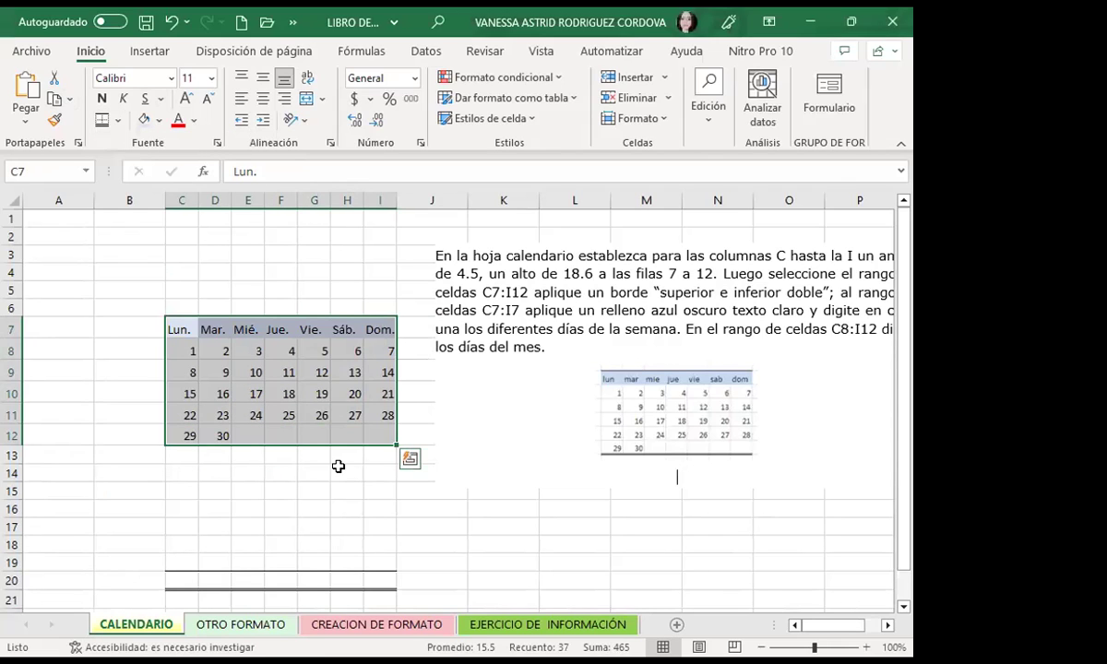
left_click_drag(339, 467, 279, 499)
left_click(281, 508)
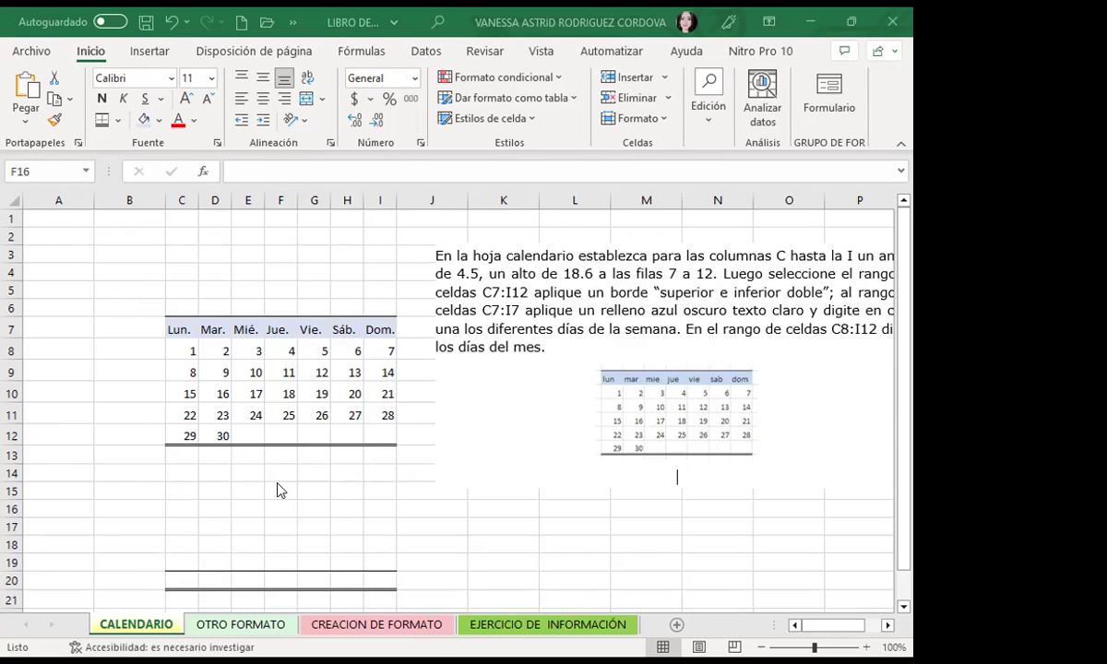
key("Up")
key("Right")
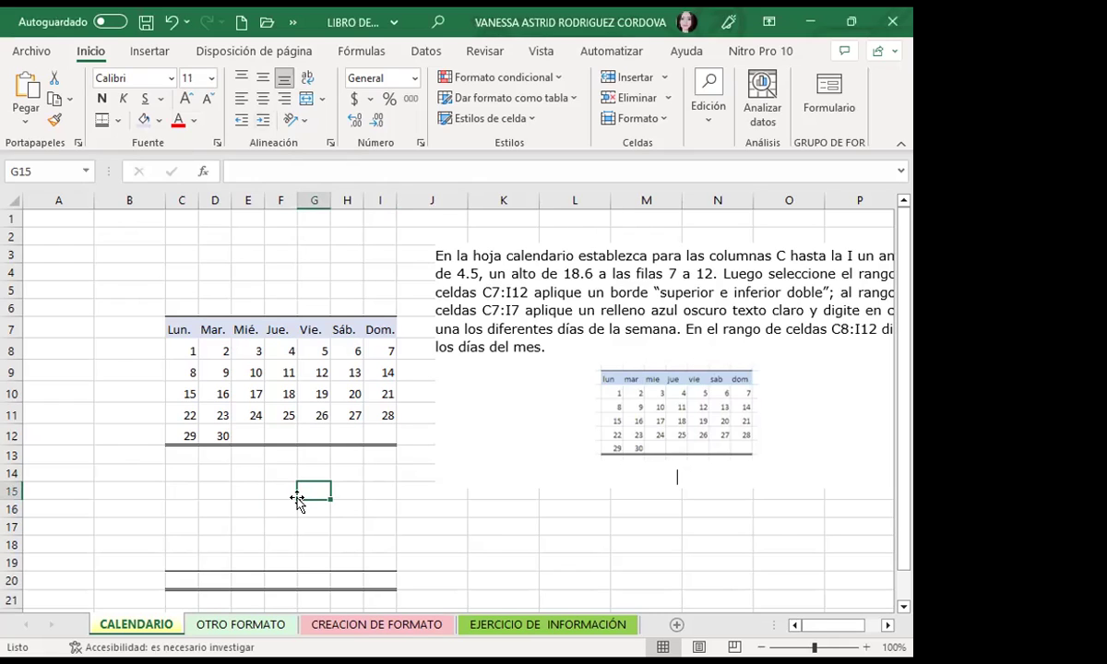
left_click(218, 514)
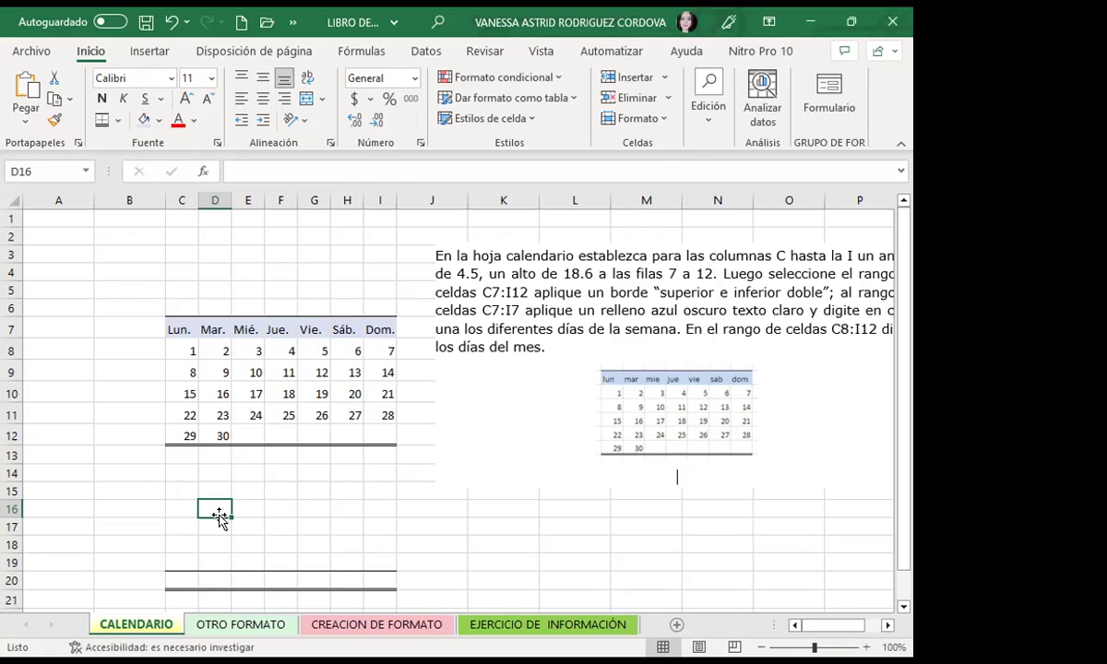
- Turn off Líneas de cuadrícula under Vista and select all cells of CALENDARIO
left_click(143, 510)
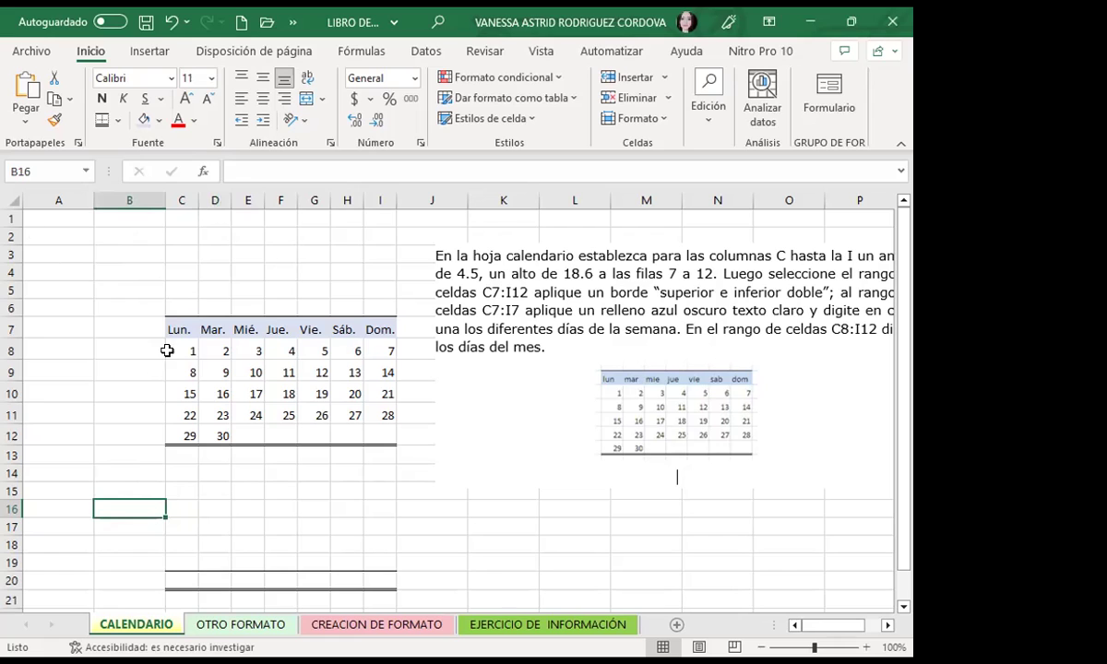
left_click(106, 236)
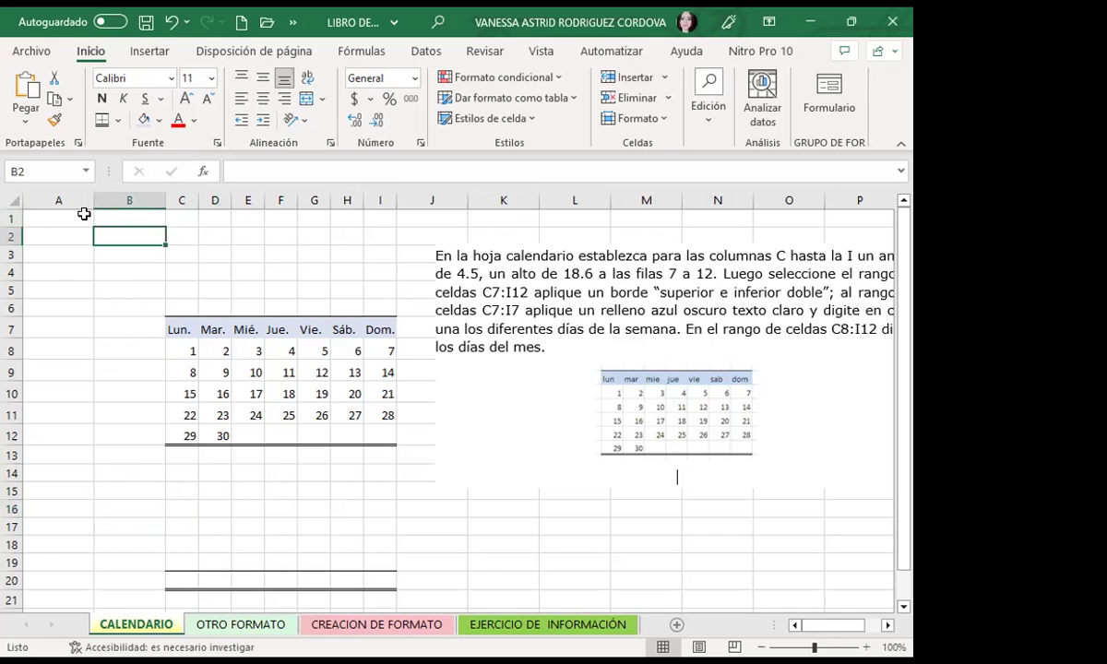
left_click(535, 54)
left_click(327, 115)
left_click(393, 199)
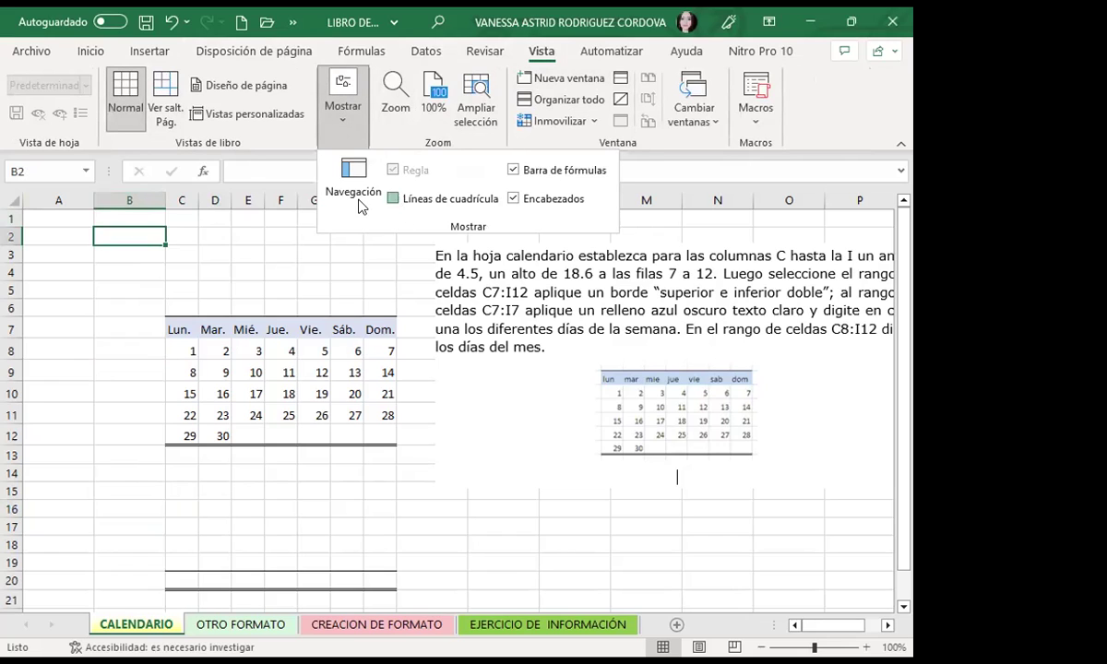
left_click(263, 261)
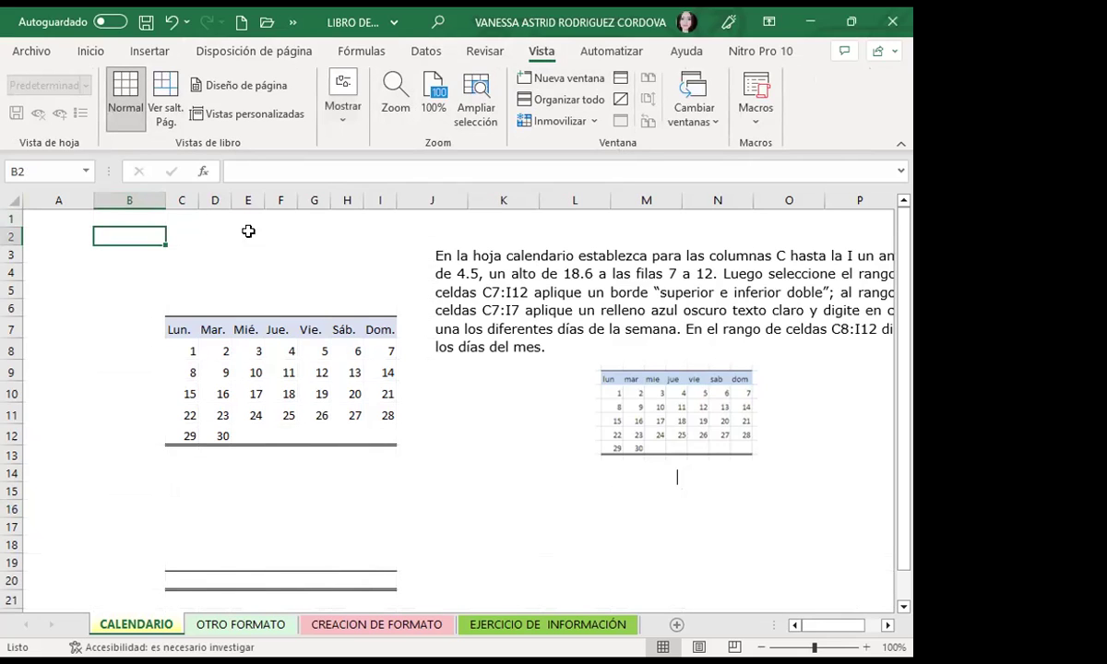
left_click(13, 201)
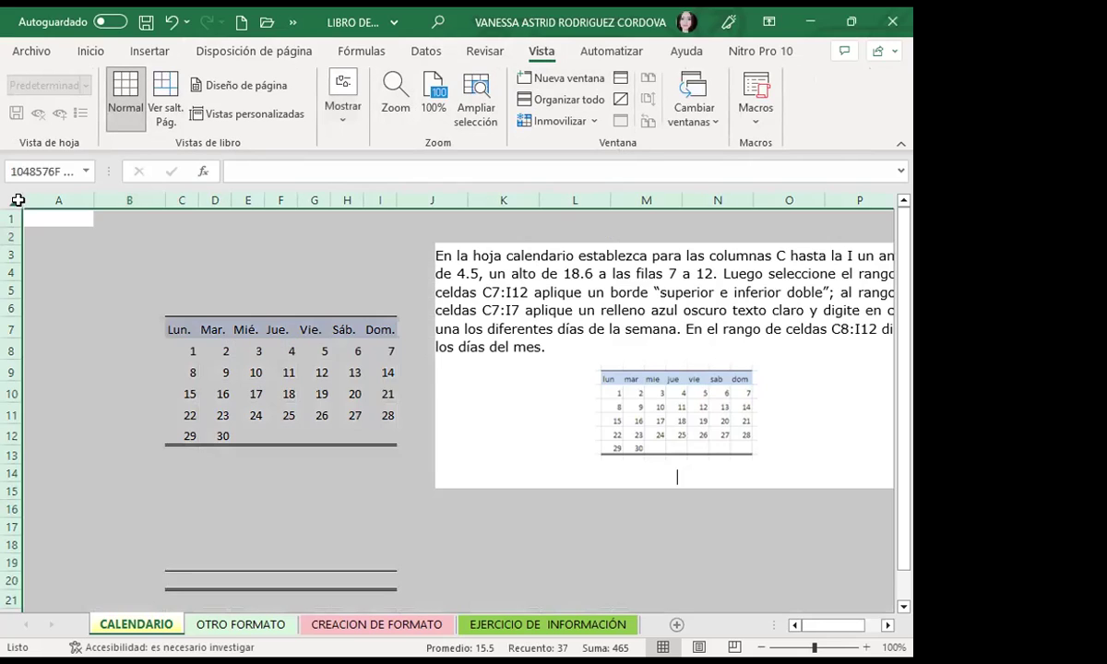
left_click(92, 52)
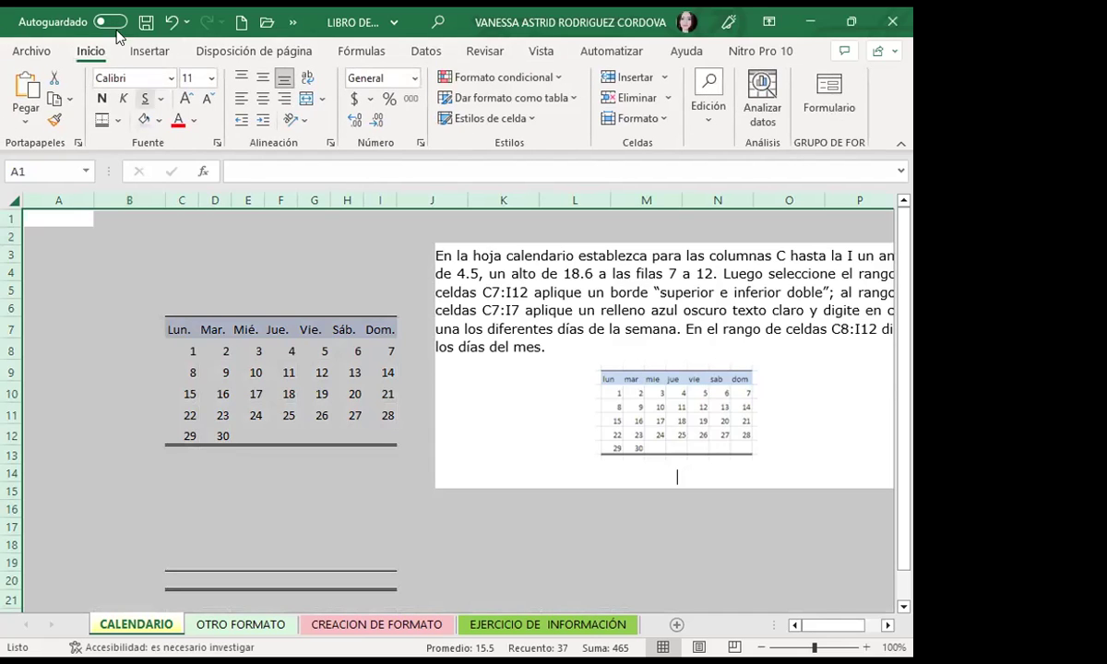
- Copy the whole CALENDARIO sheet and paste it into a new sheet Hoja1
left_click(54, 99)
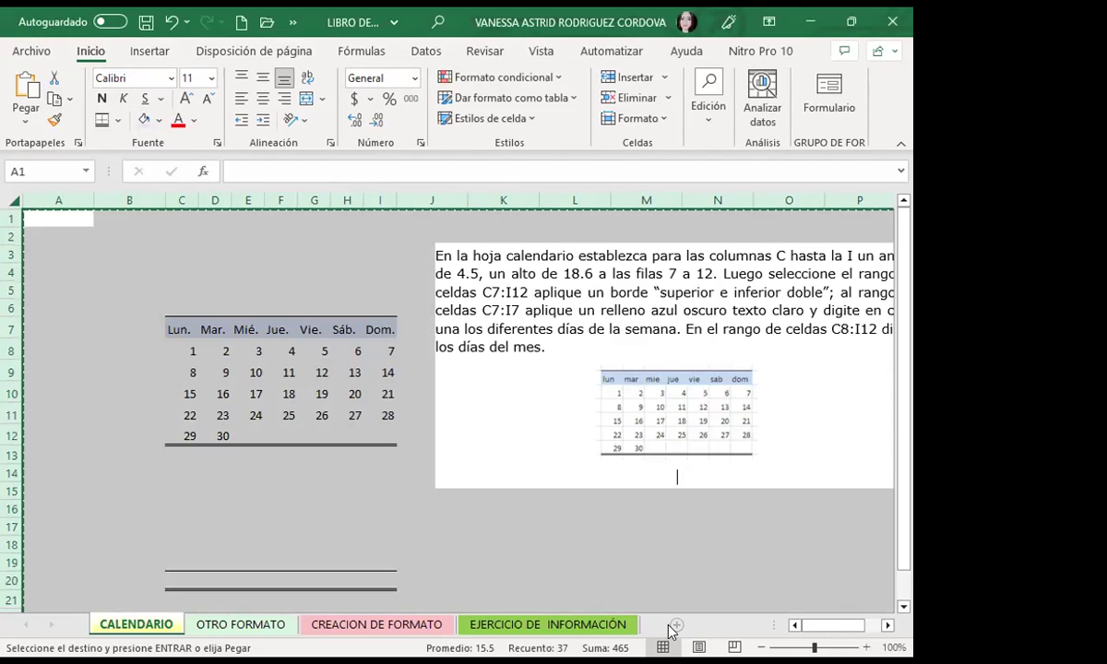
left_click(676, 626)
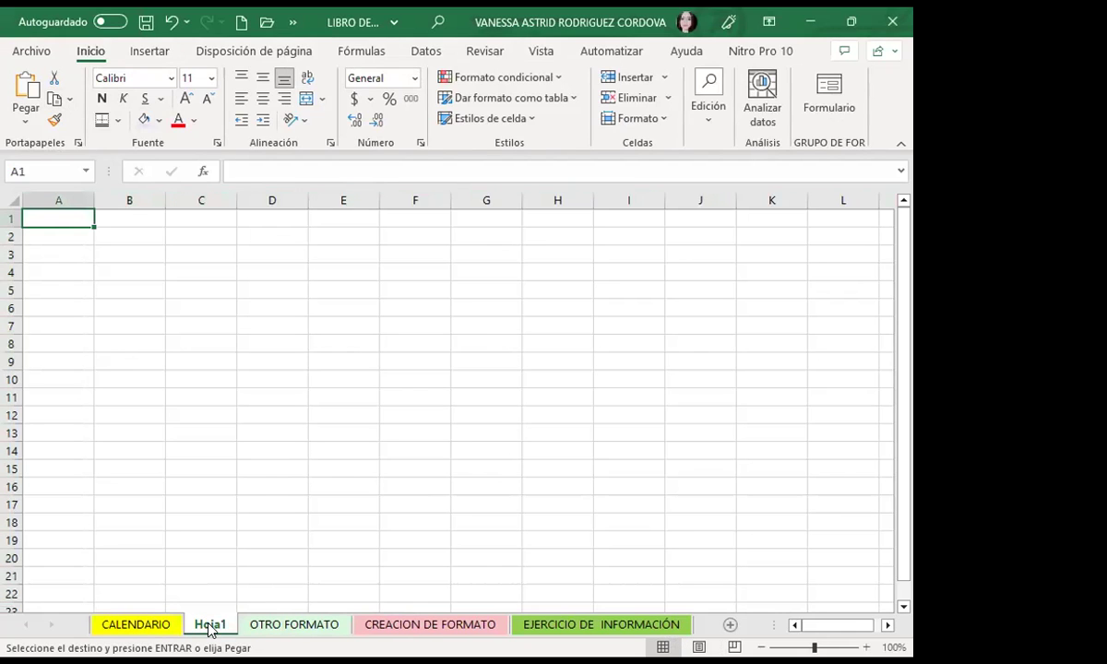
left_click(16, 205)
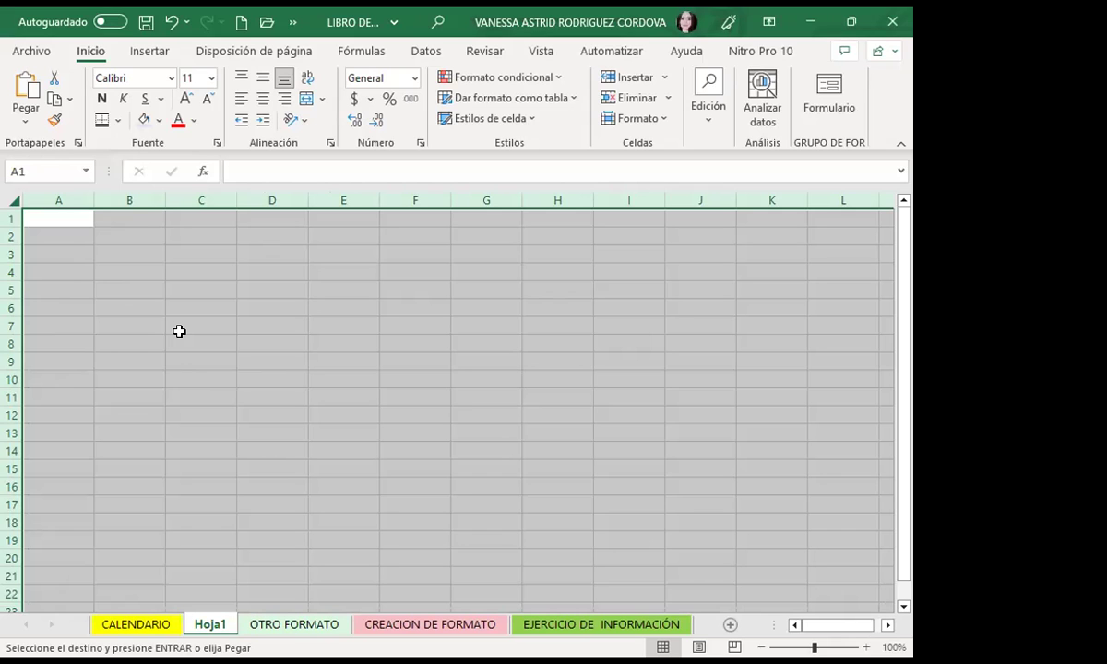
left_click(26, 85)
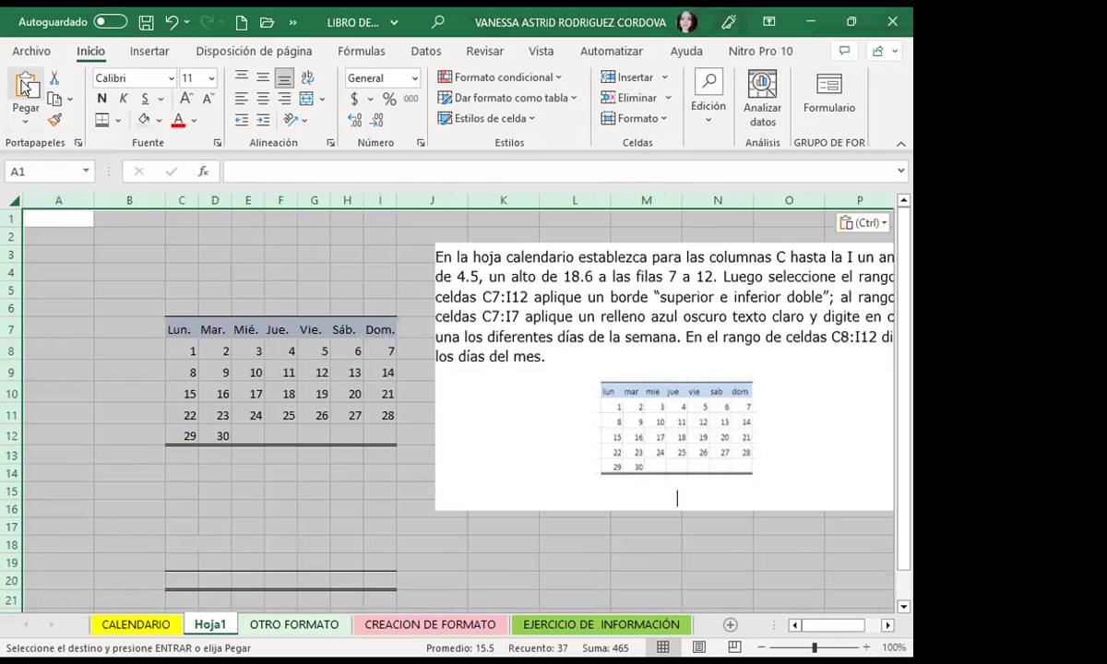
left_click(120, 434)
left_click(105, 350)
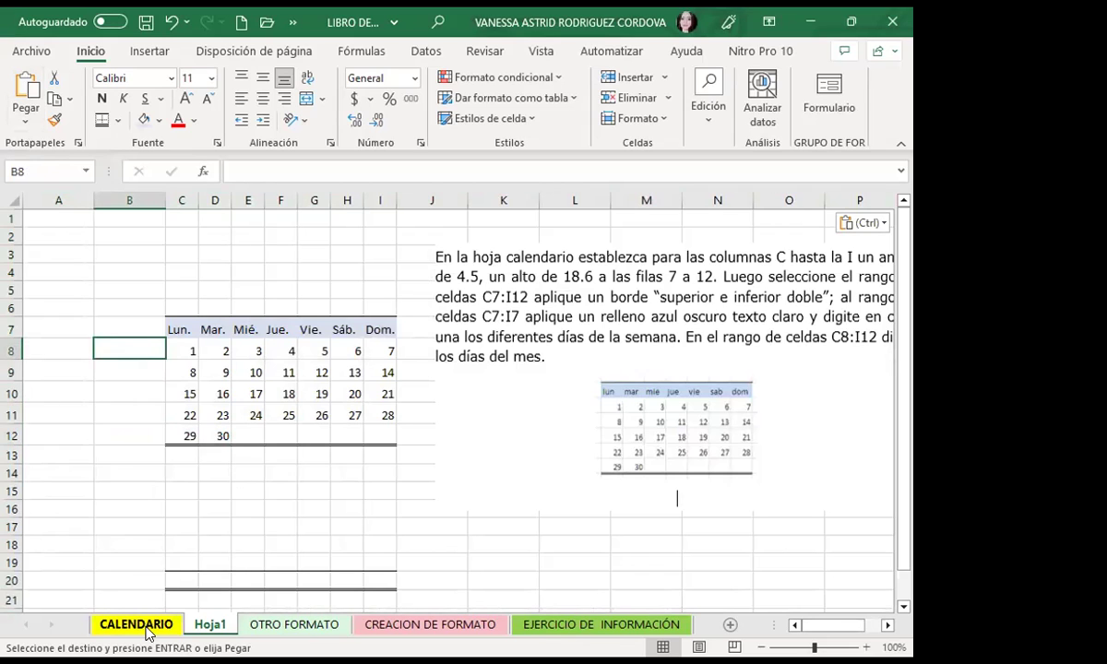
- Cancel the pending copy on CALENDARIO and compare it with Hoja1
left_click(136, 624)
left_click(143, 501)
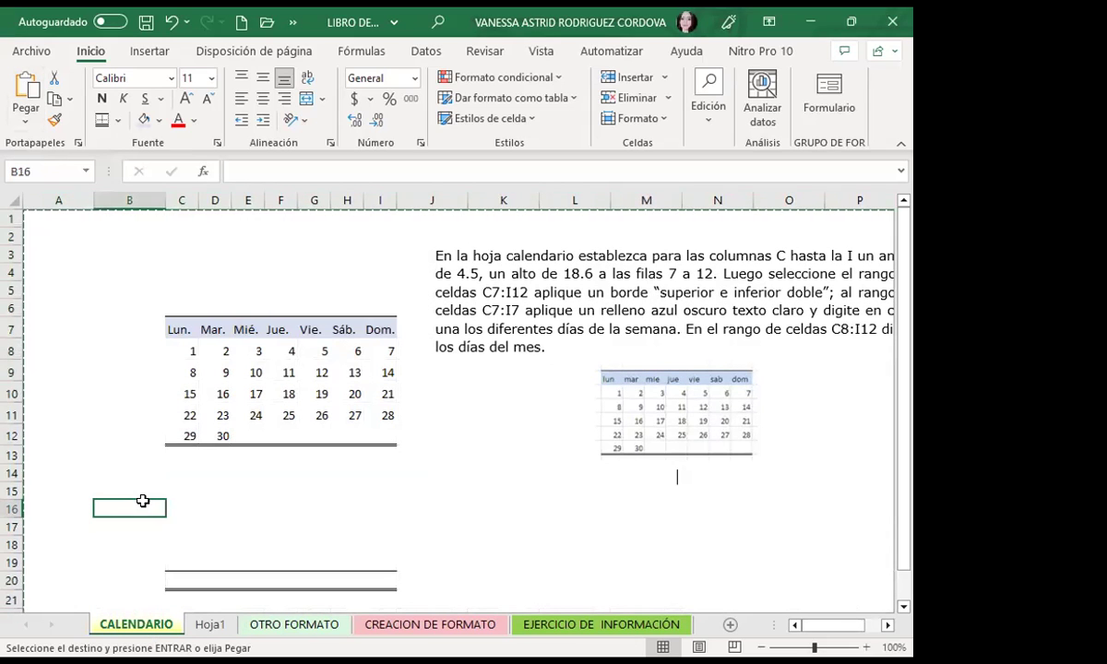
key("Escape")
left_click(311, 489)
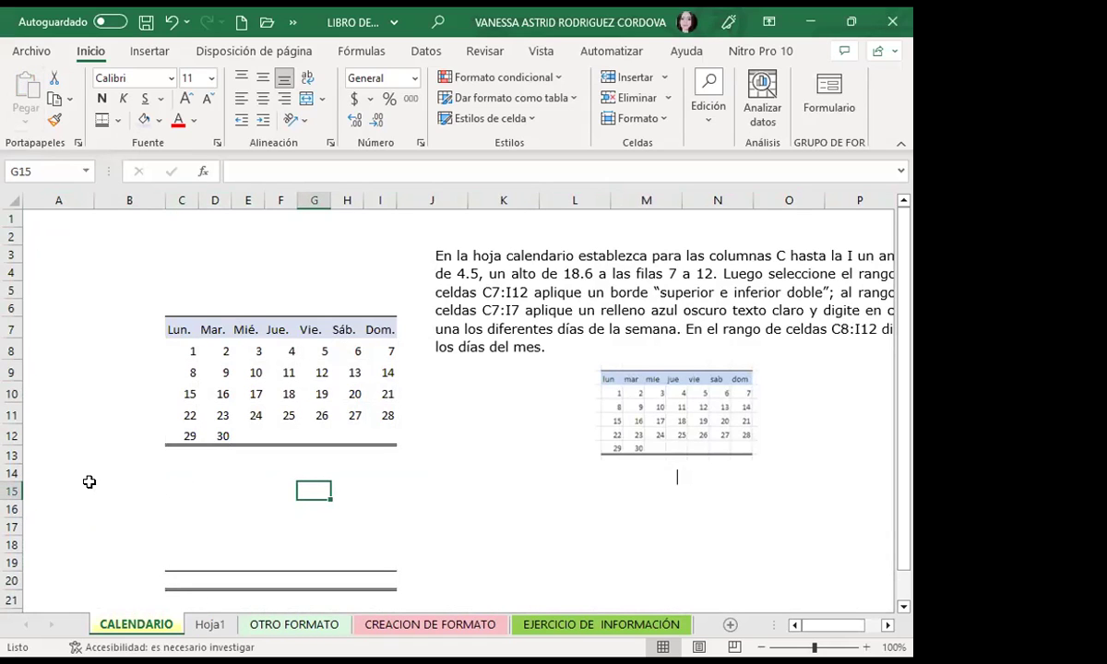
left_click(209, 628)
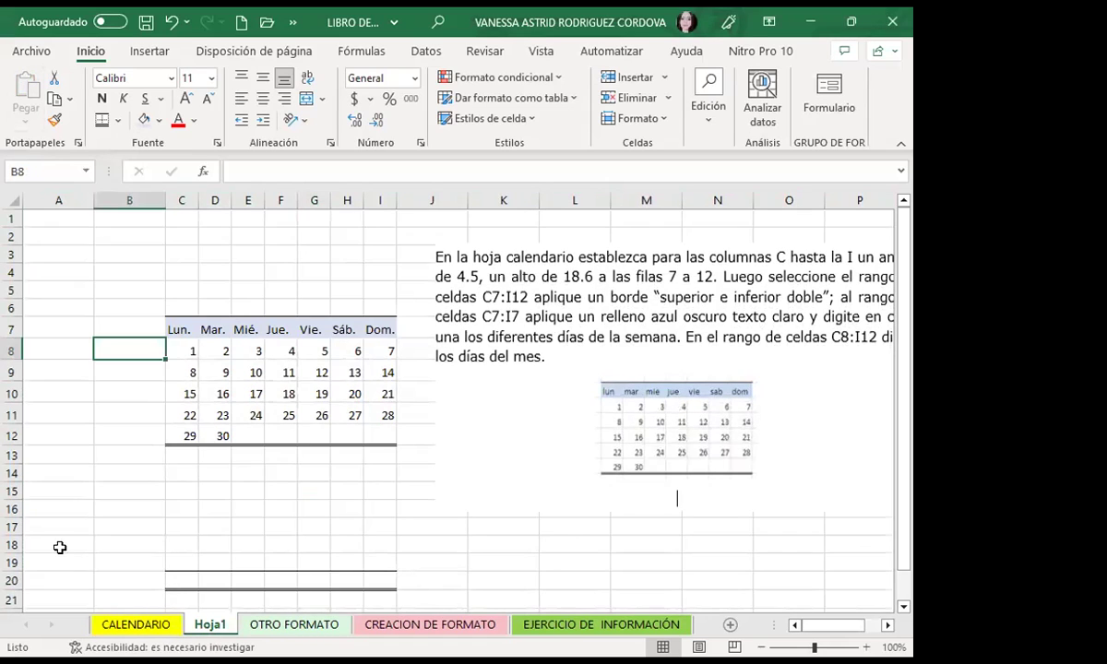
left_click(247, 509)
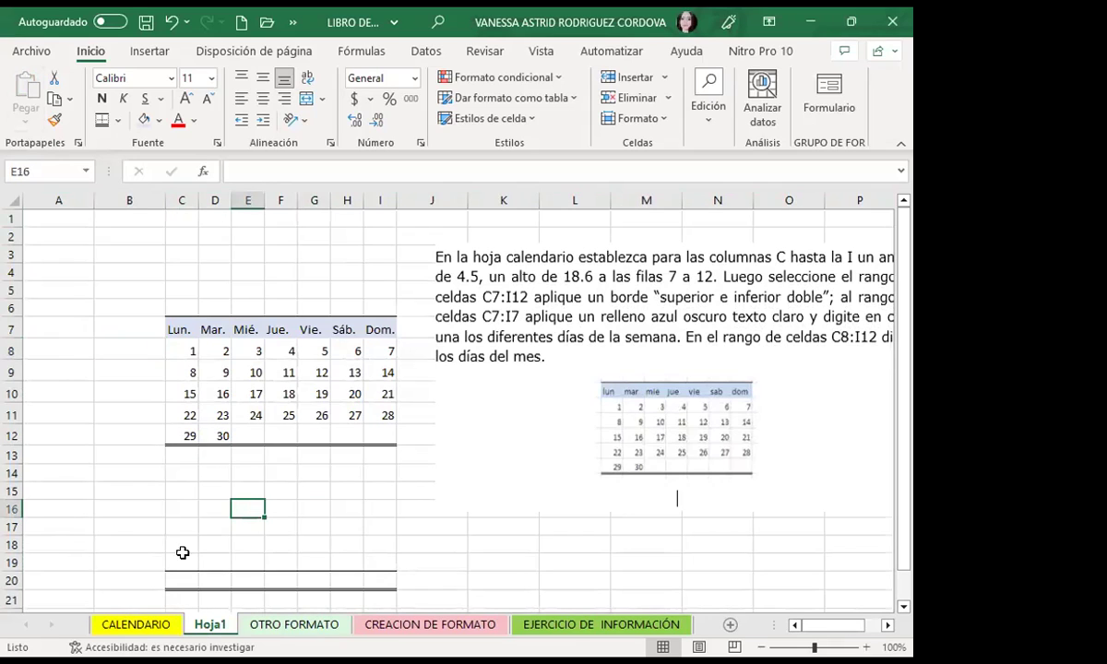
left_click(132, 625)
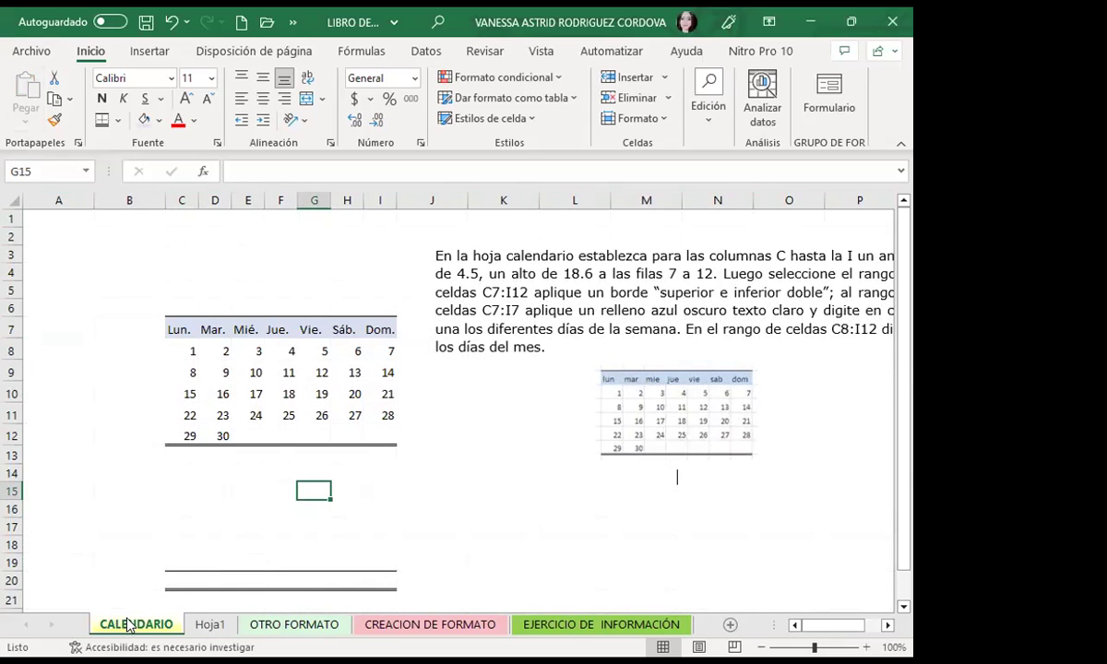
left_click(209, 625)
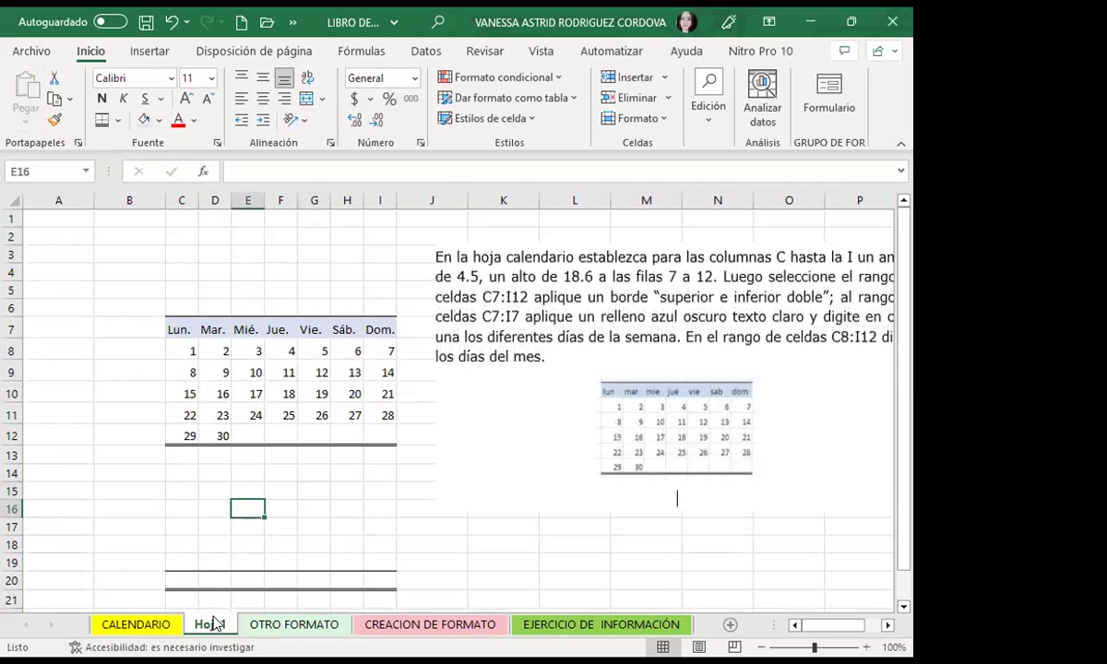
left_click(67, 471)
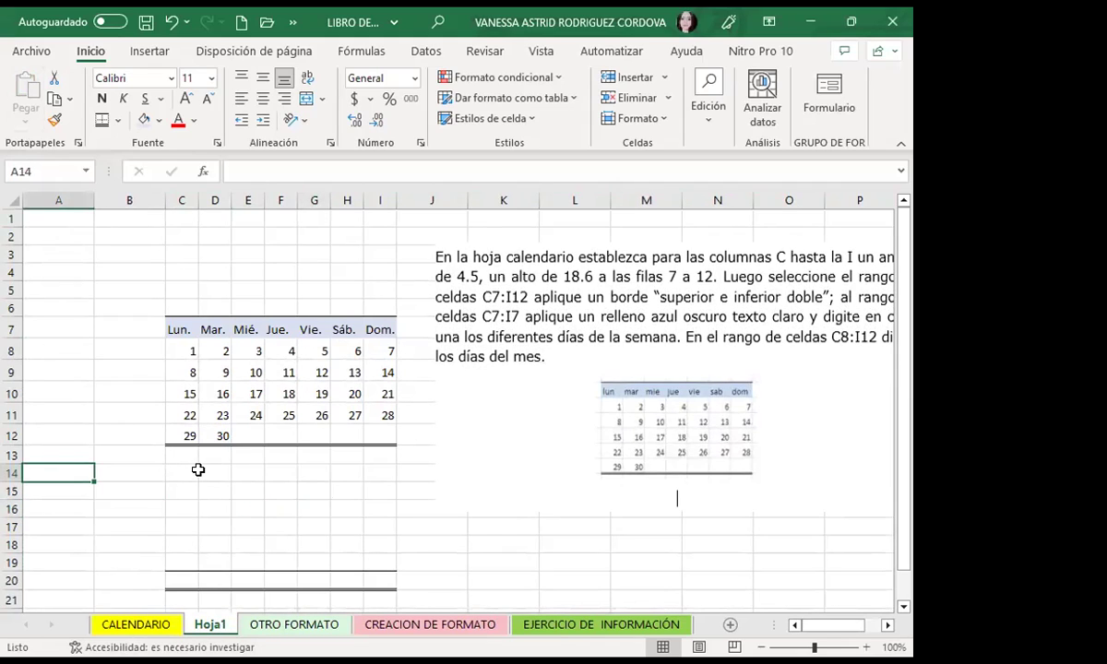
left_click(144, 549)
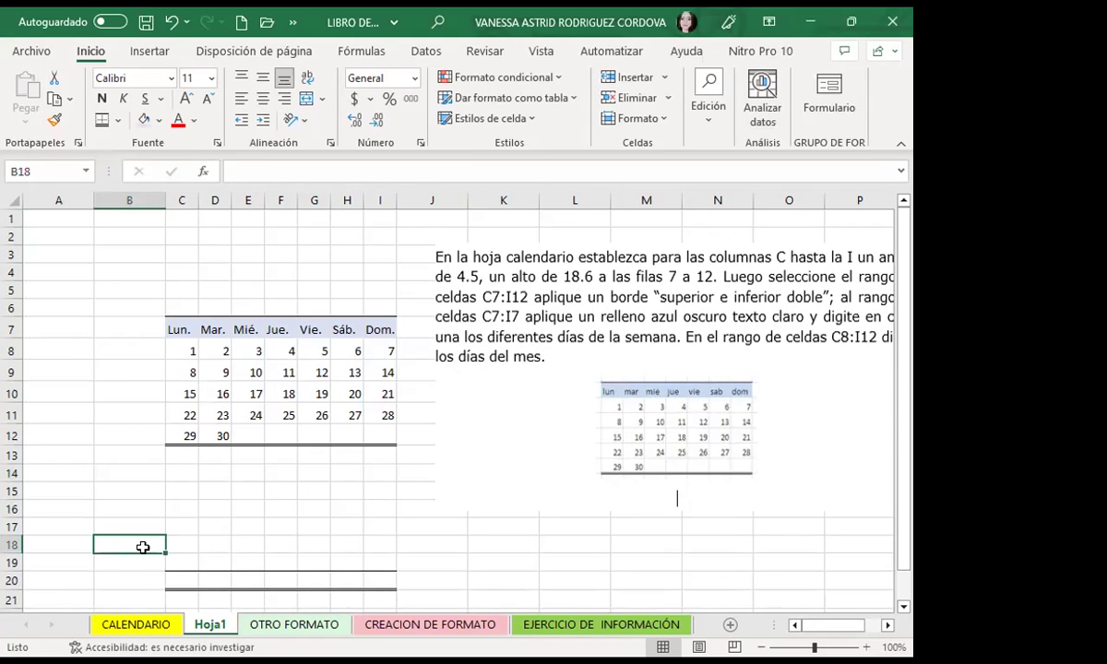
- Copy CALENDARIO before Hoja1 via Mover o copiar with 'Crear una copia' checked
right_click(140, 630)
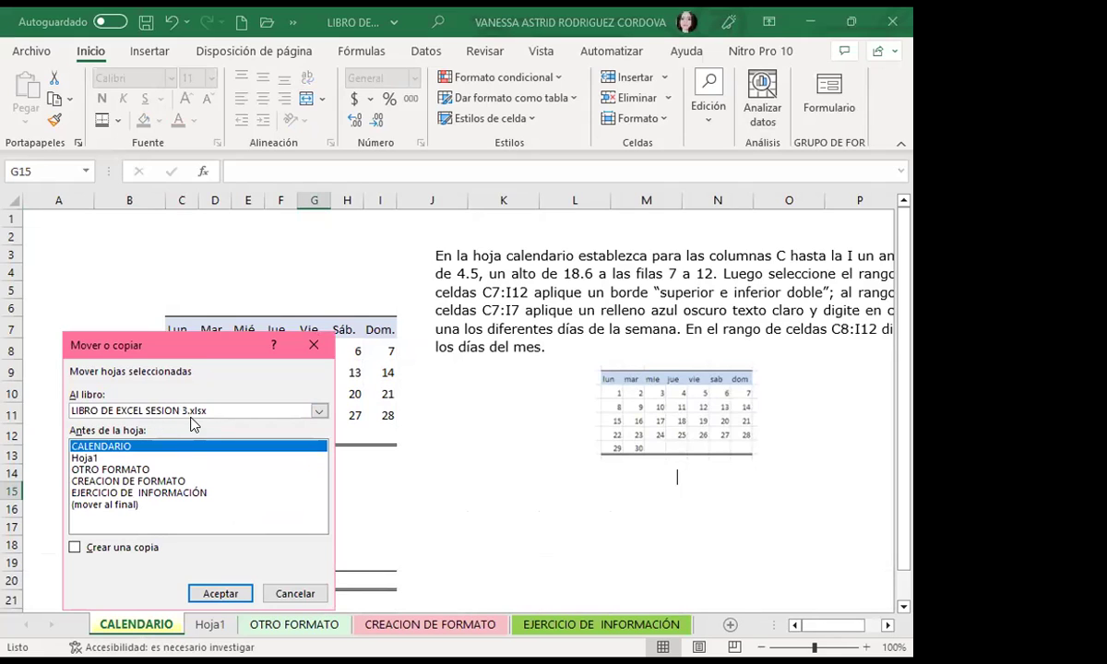
left_click(83, 458)
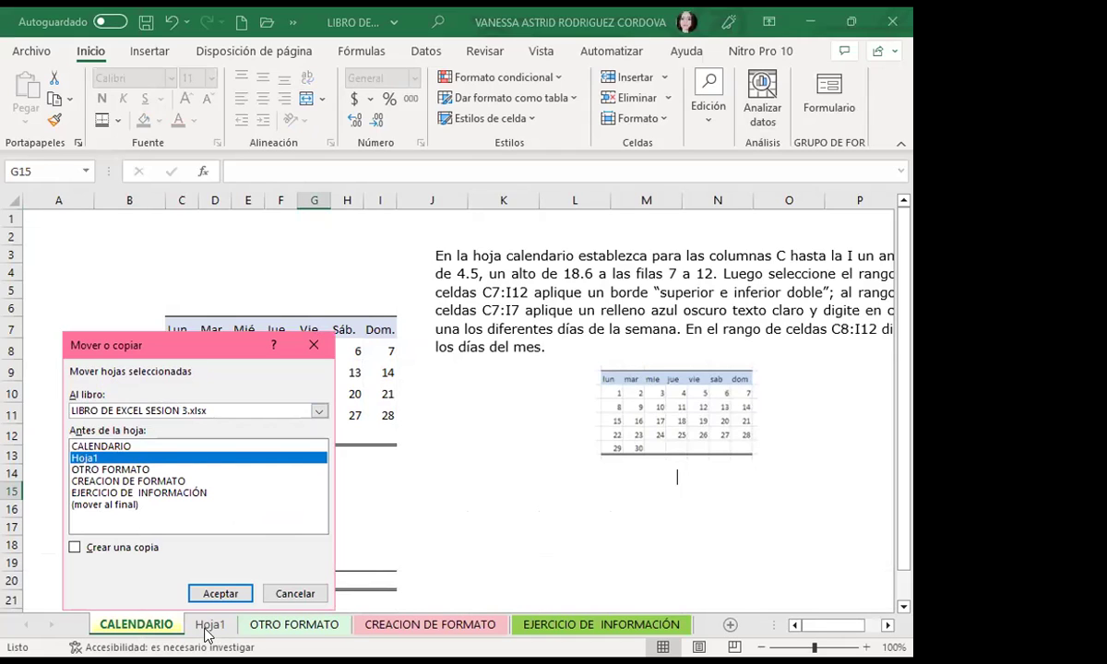
left_click(75, 548)
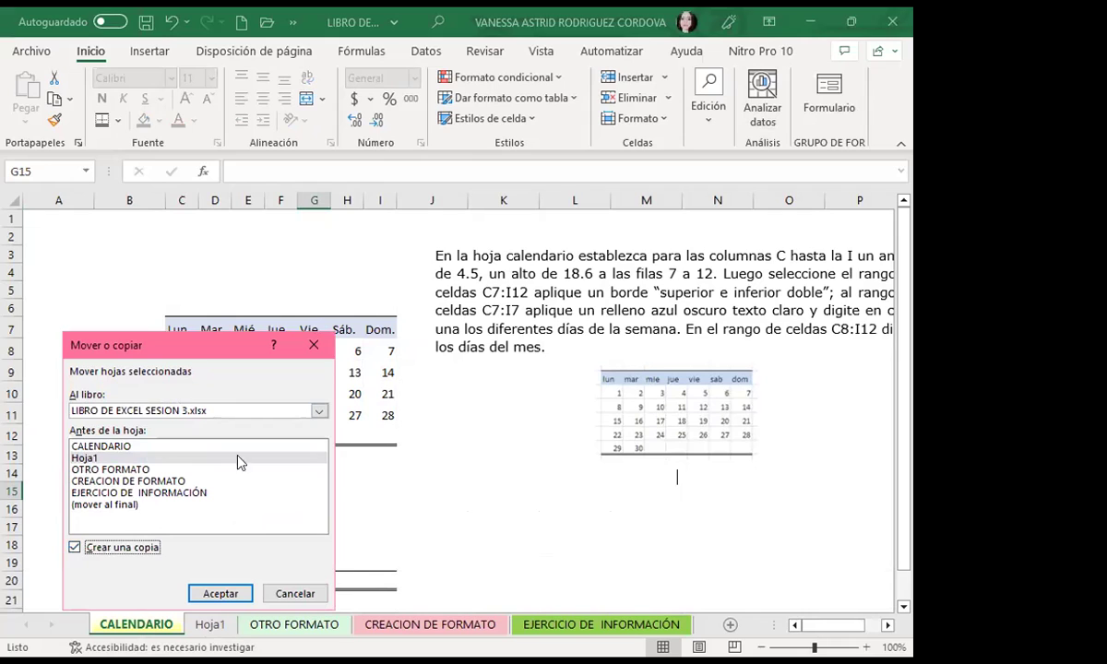
left_click(226, 599)
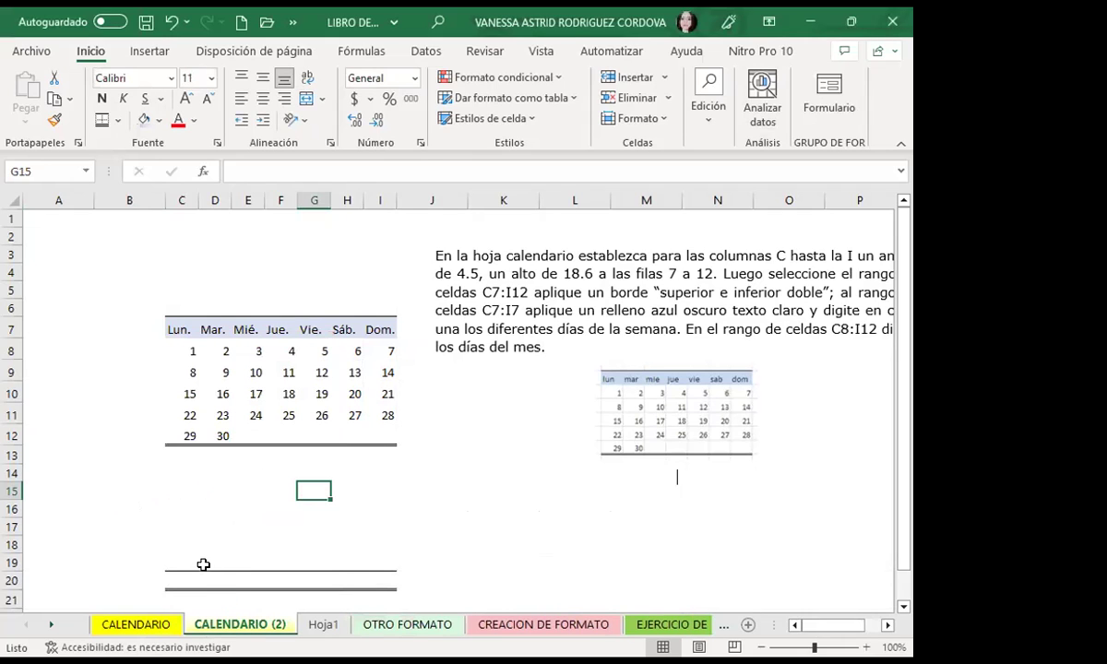
- Compare the original CALENDARIO sheet with the new CALENDARIO (2) copy
left_click(133, 627)
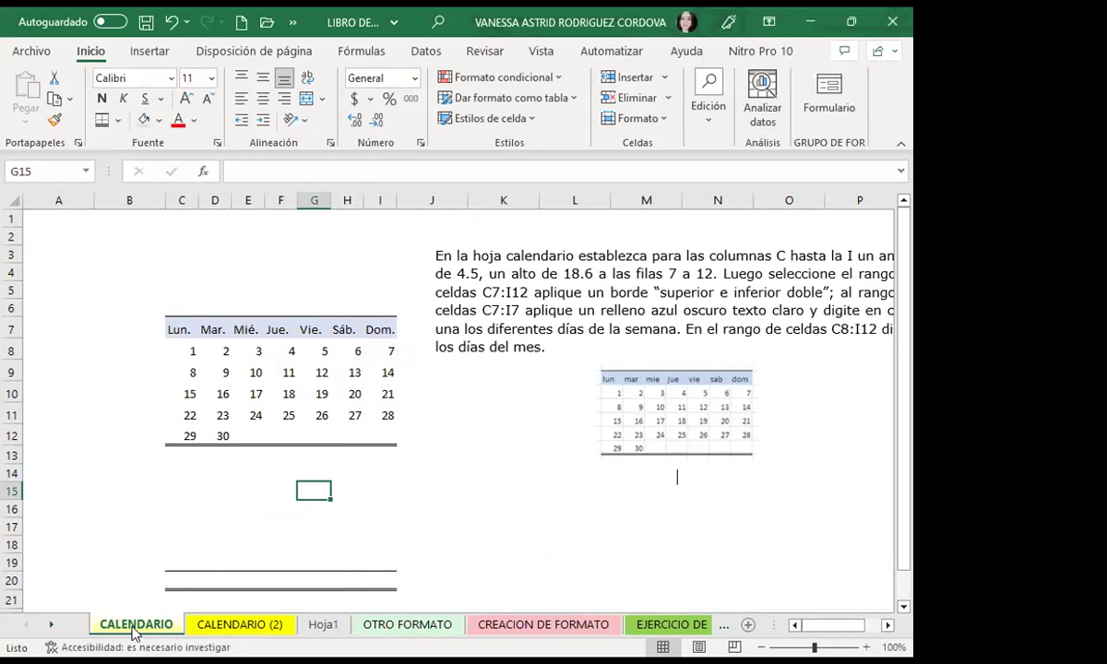
left_click(238, 627)
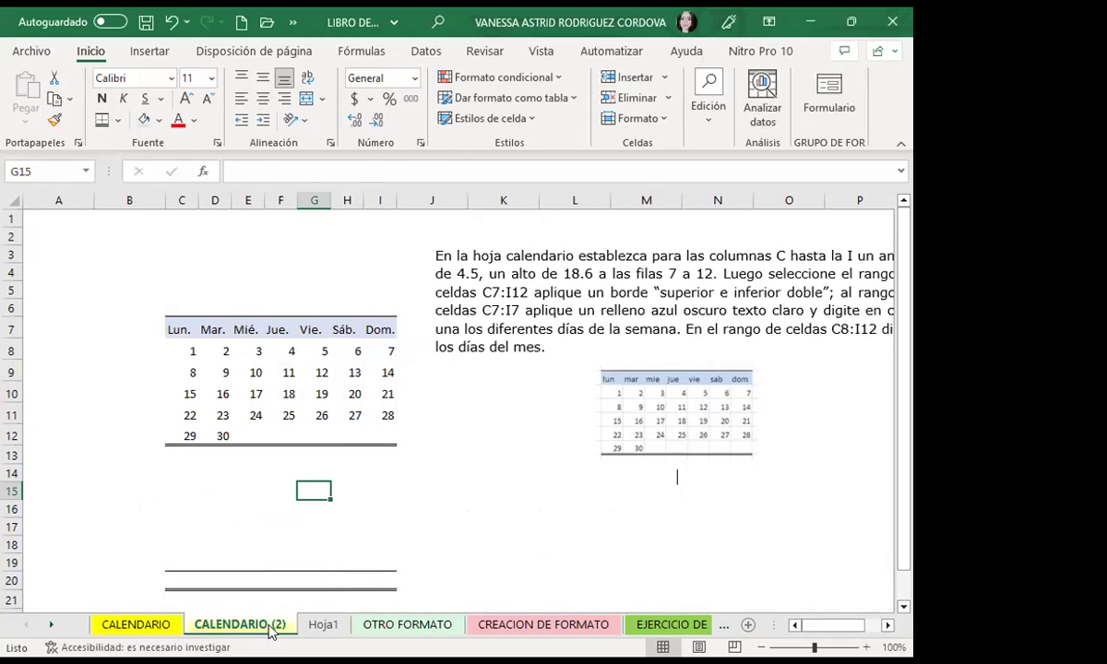
left_click(137, 627, "ctrl")
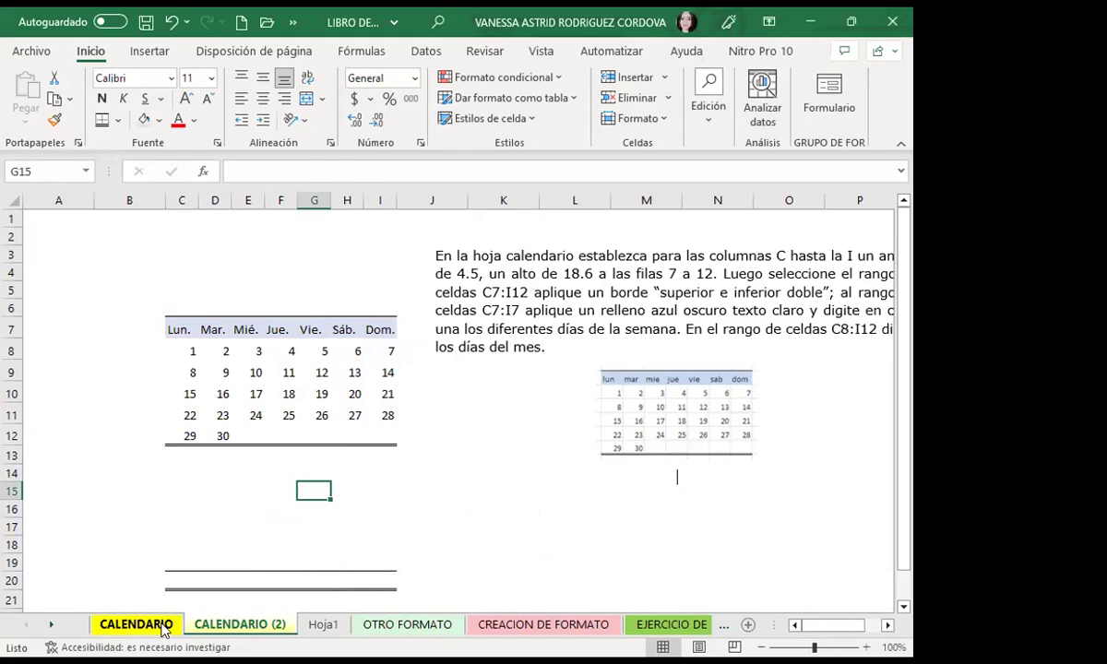
left_click(251, 627)
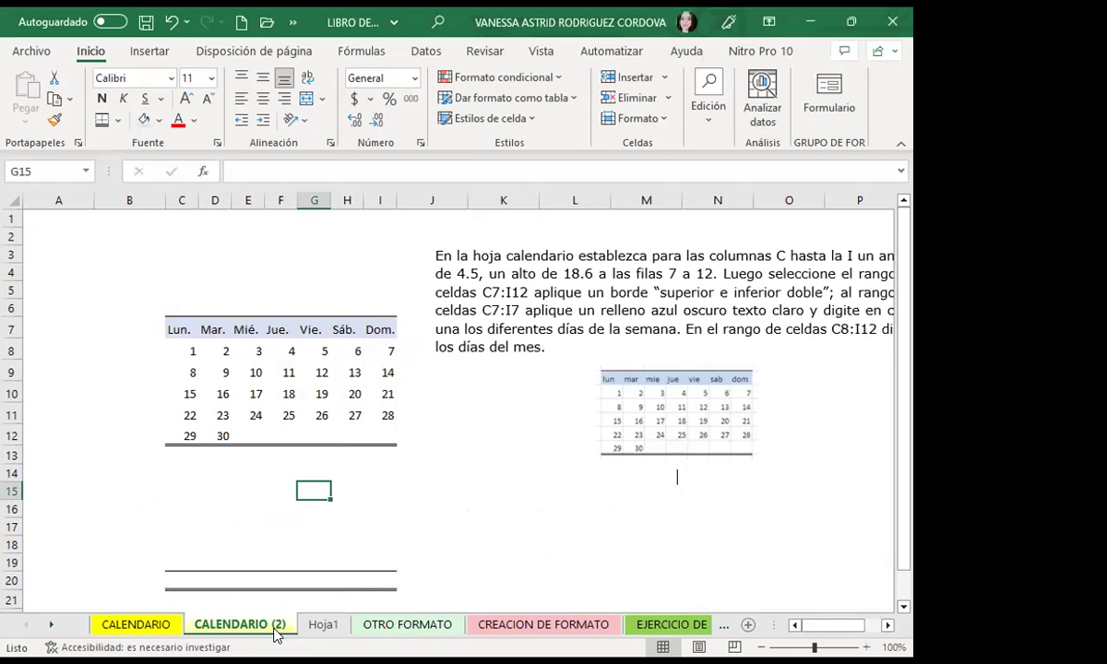
left_click(138, 626)
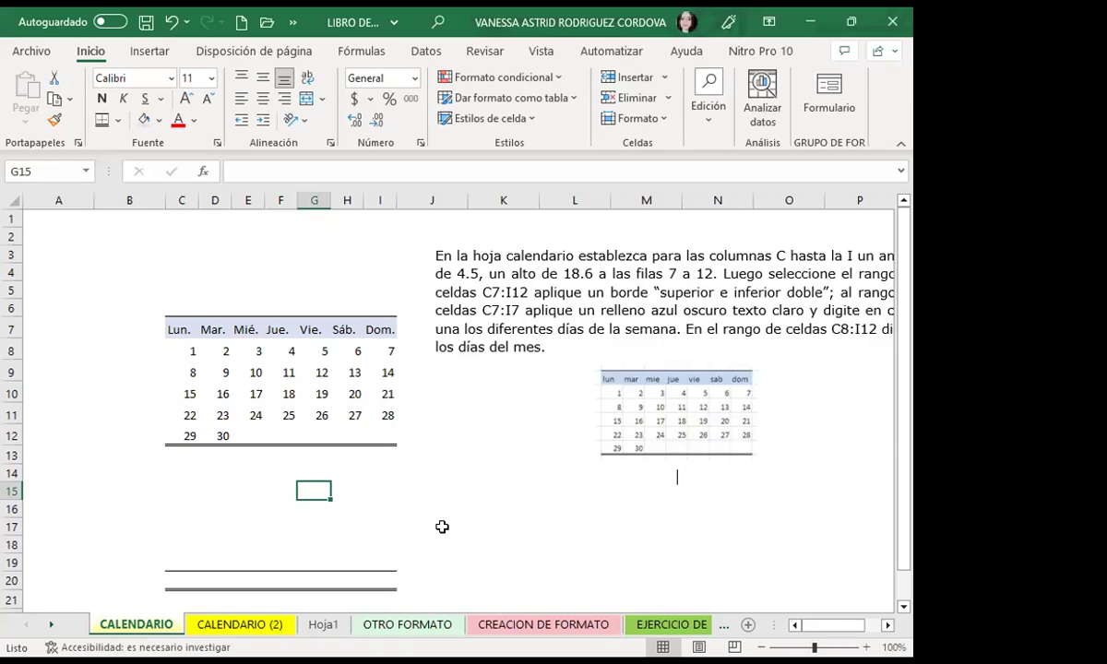
left_click(249, 628)
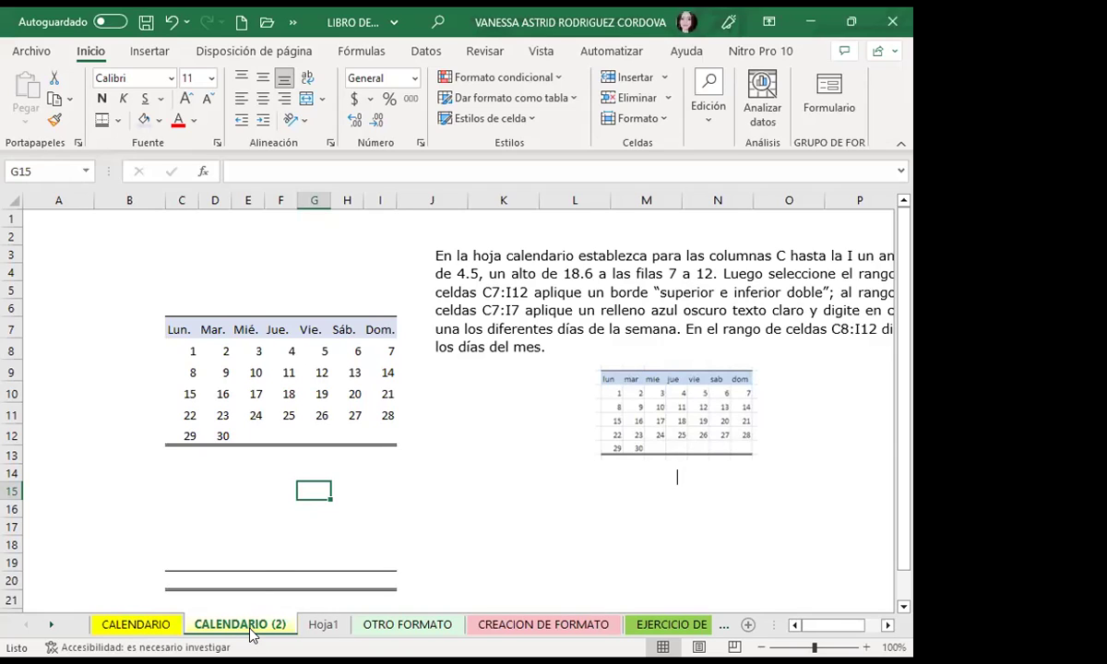
left_click(113, 487)
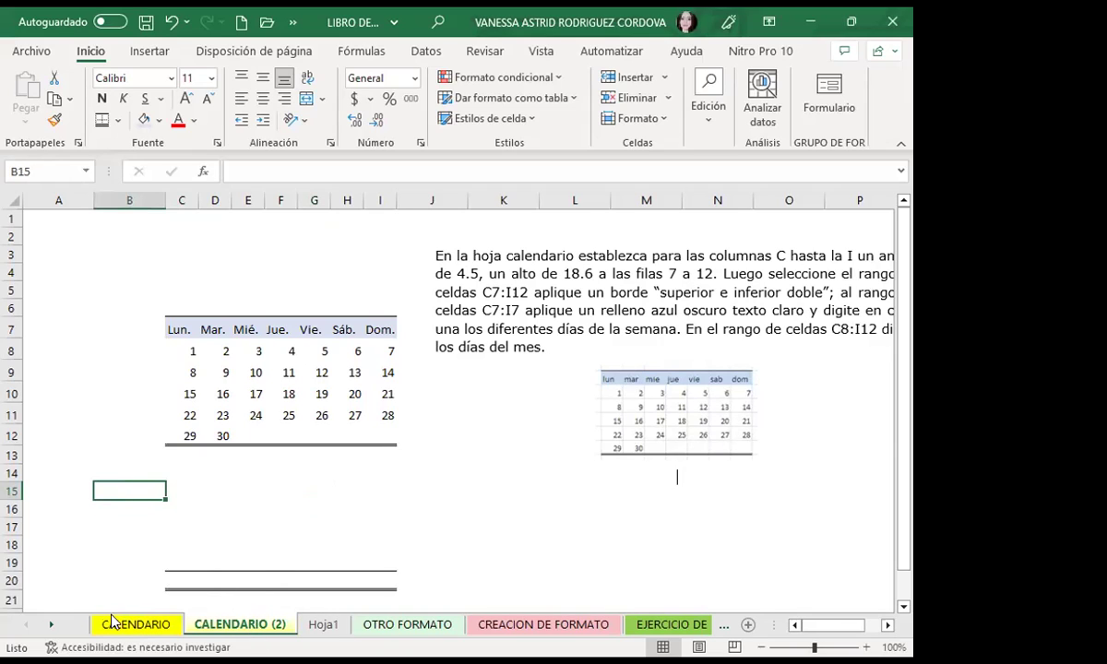
left_click(147, 627)
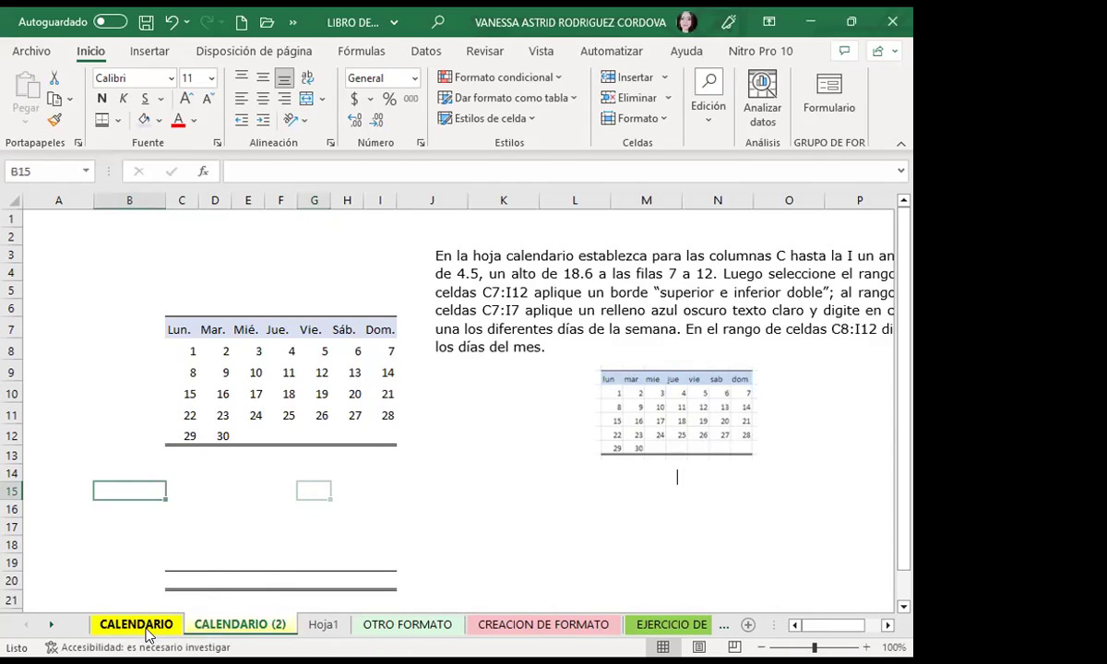
left_click(105, 306)
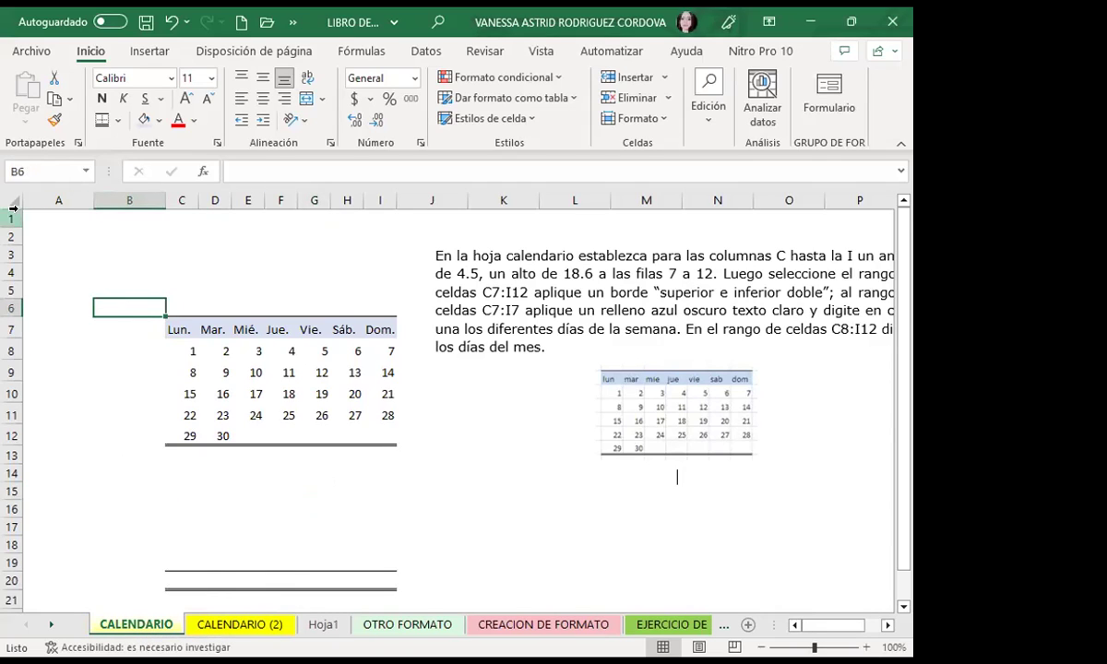
left_click(101, 235)
- Browse Insertar's Ilustraciones, then open Fondo under Disposición de página for a background picture
left_click(150, 54)
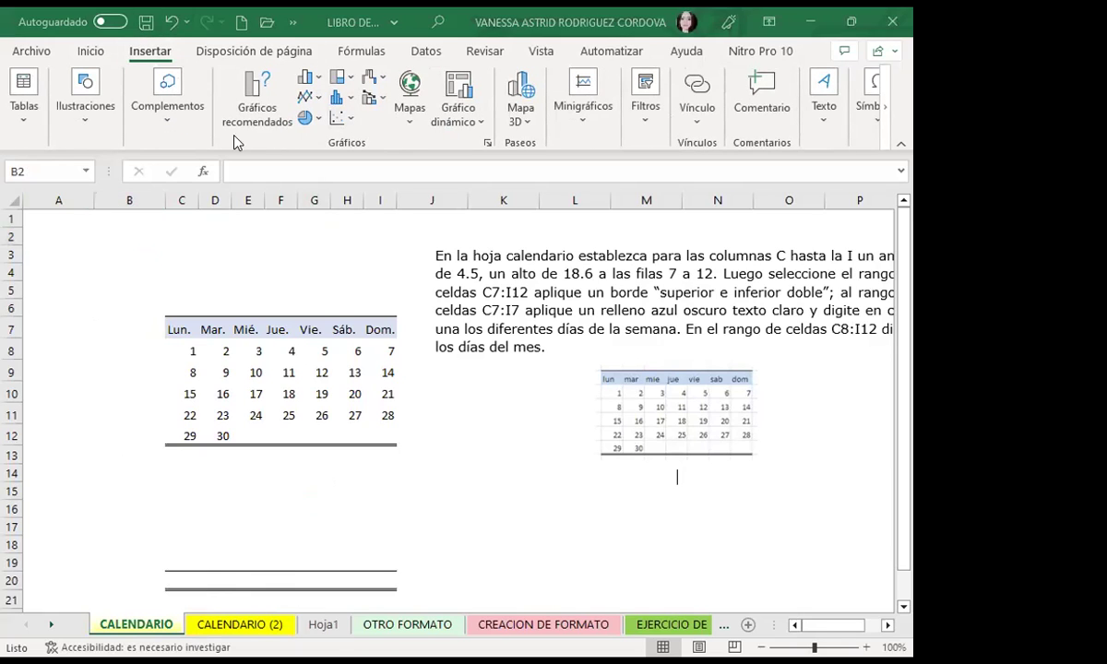
left_click(160, 125)
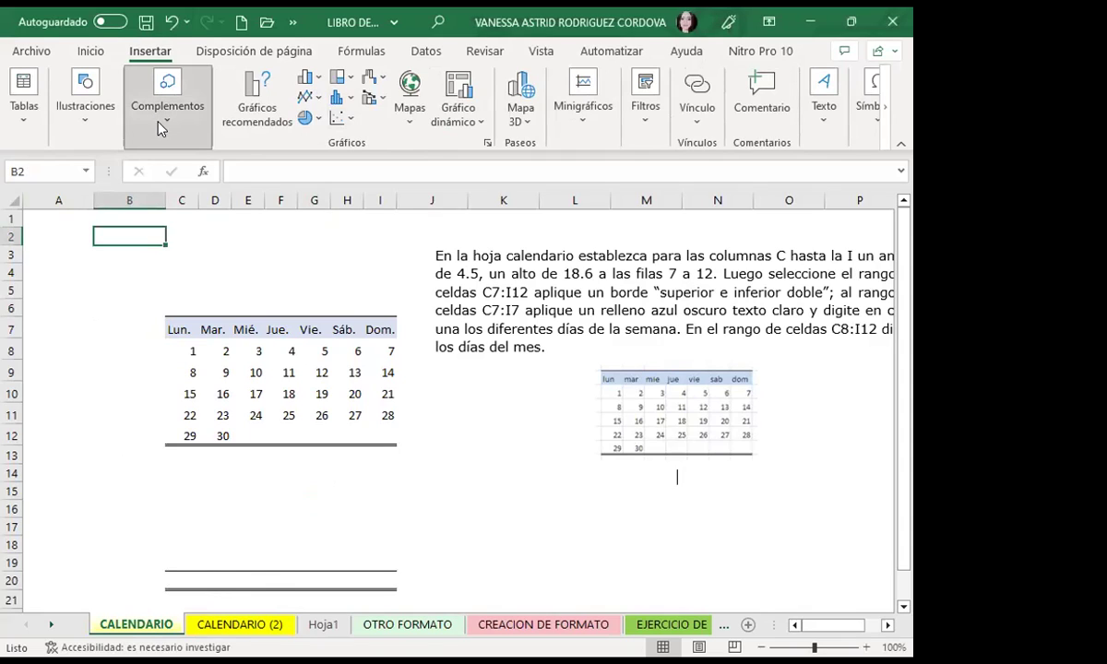
left_click(85, 124)
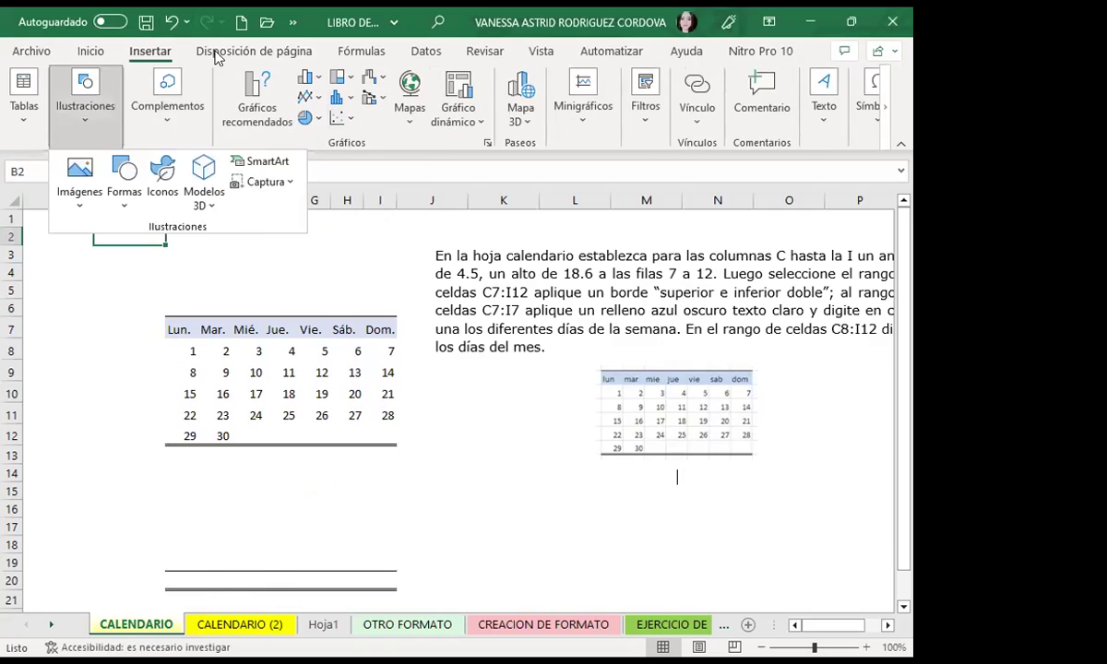
left_click(253, 51)
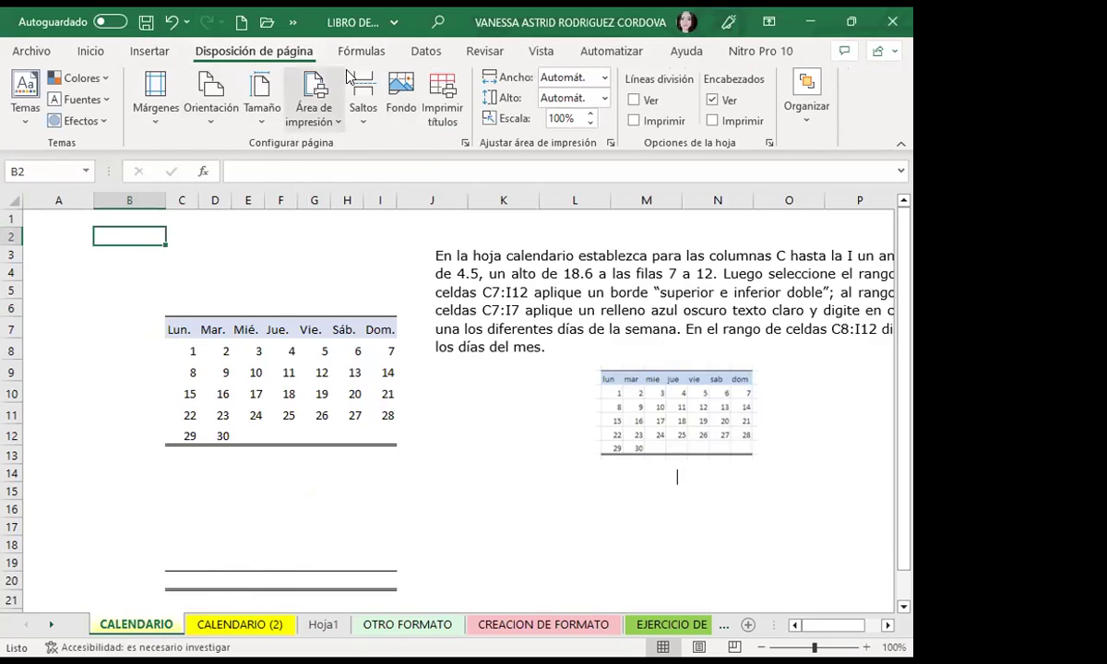
left_click(403, 81)
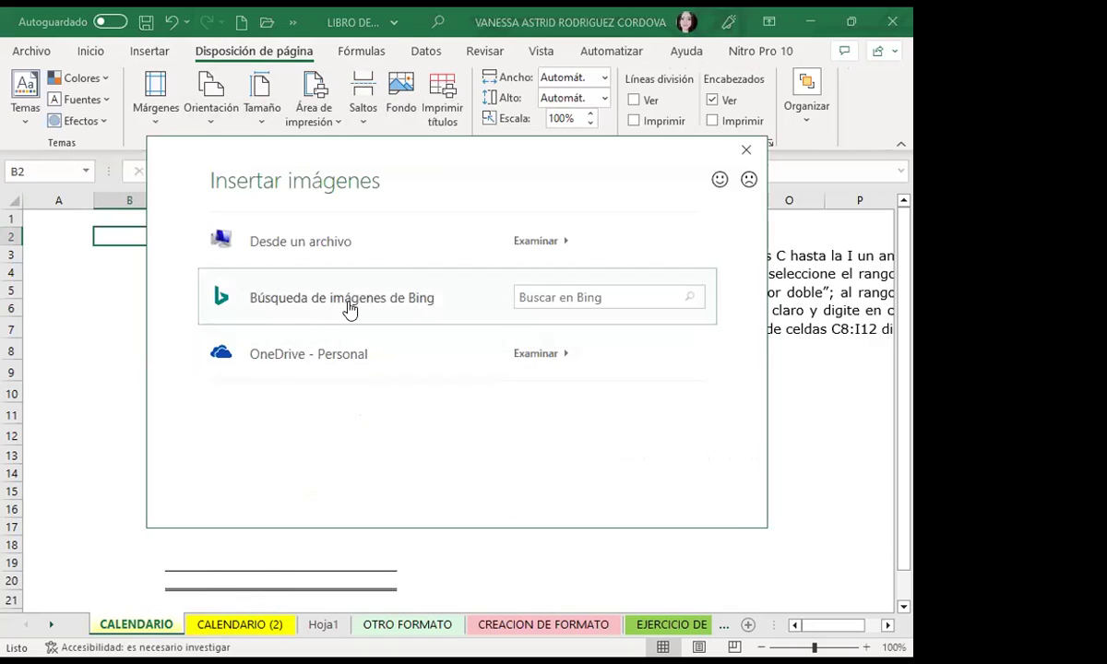
- Insert the first Bing 'Otoño' autumn photo as the CALENDARIO sheet background
left_click(348, 305)
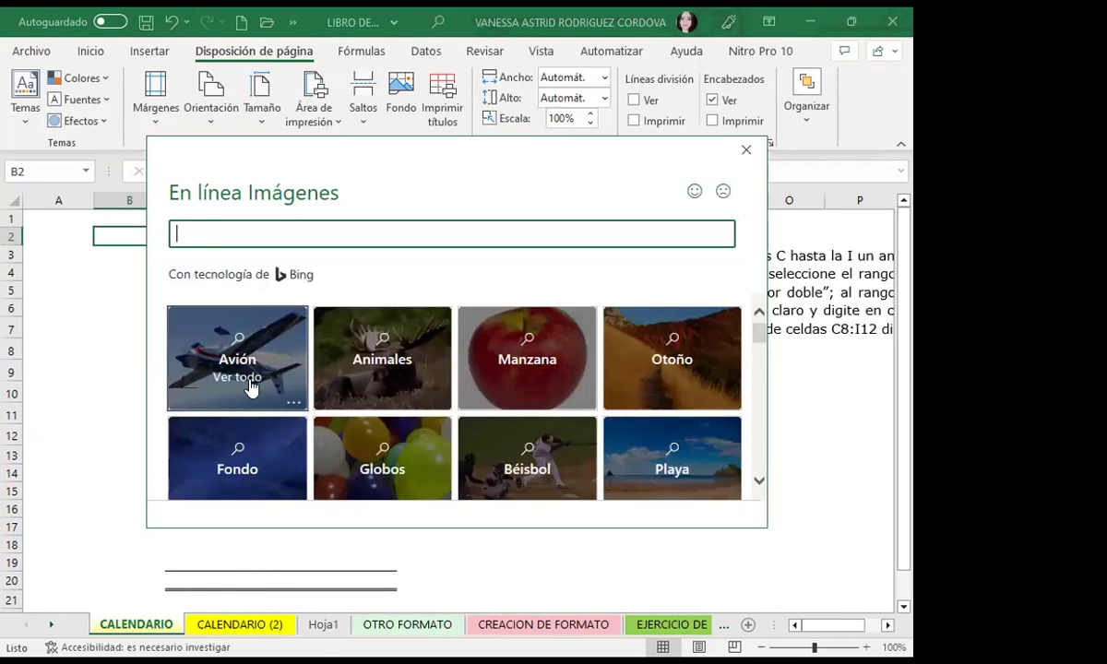
left_click(656, 361)
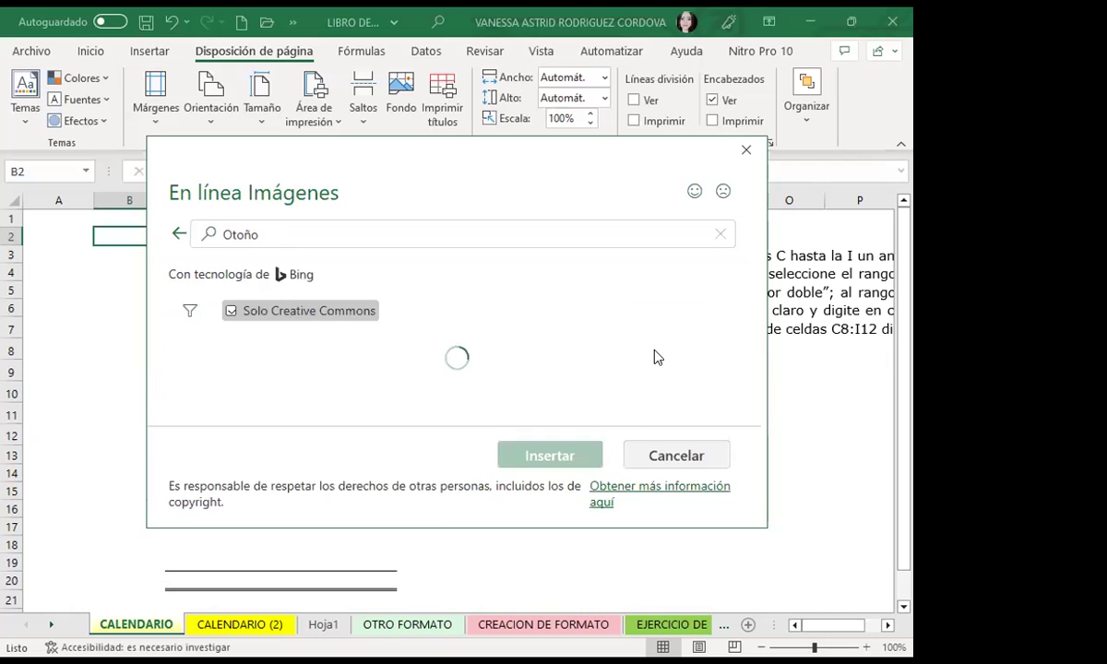
left_click(259, 365)
left_click(552, 455)
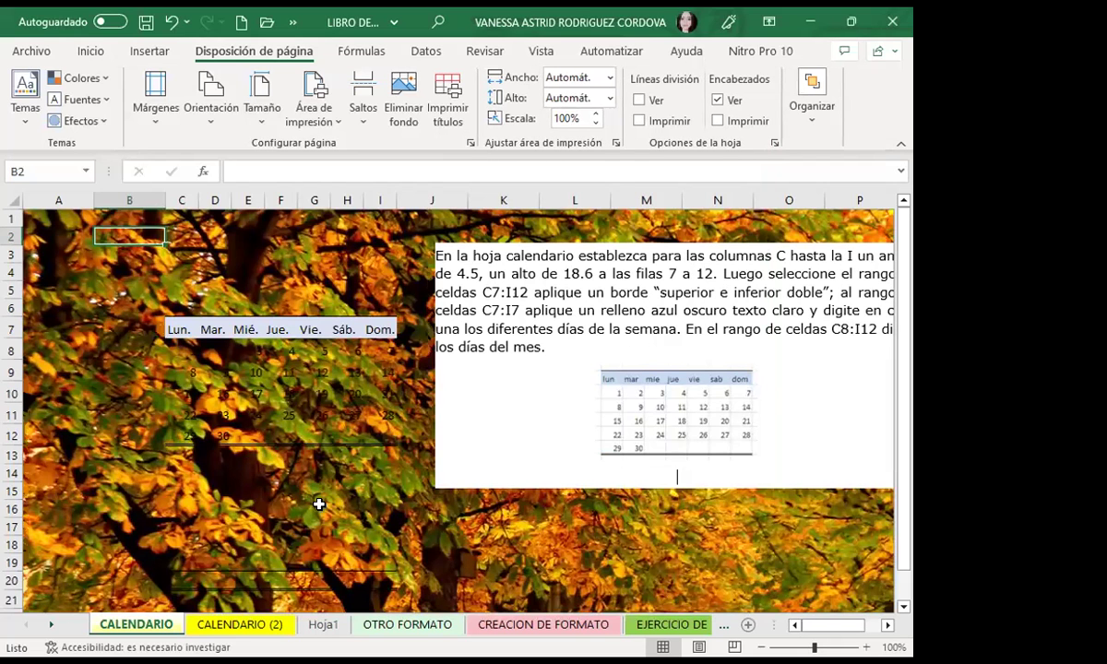
- Select all of CALENDARIO, then switch to Hoja1 and select all its cells
left_click(313, 507)
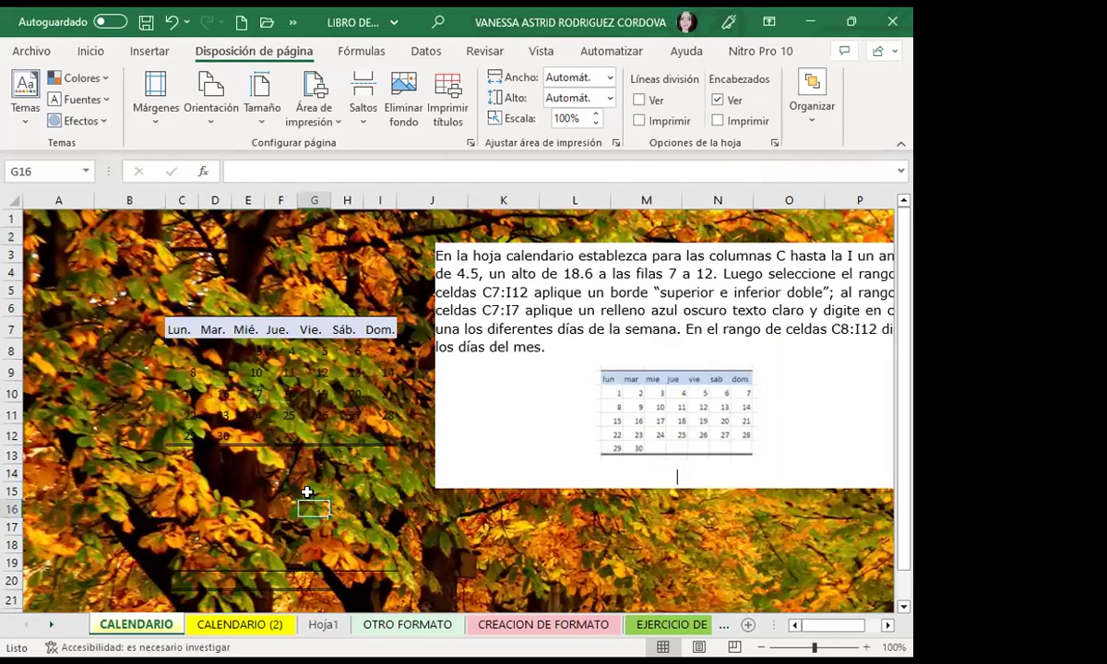
left_click(13, 198)
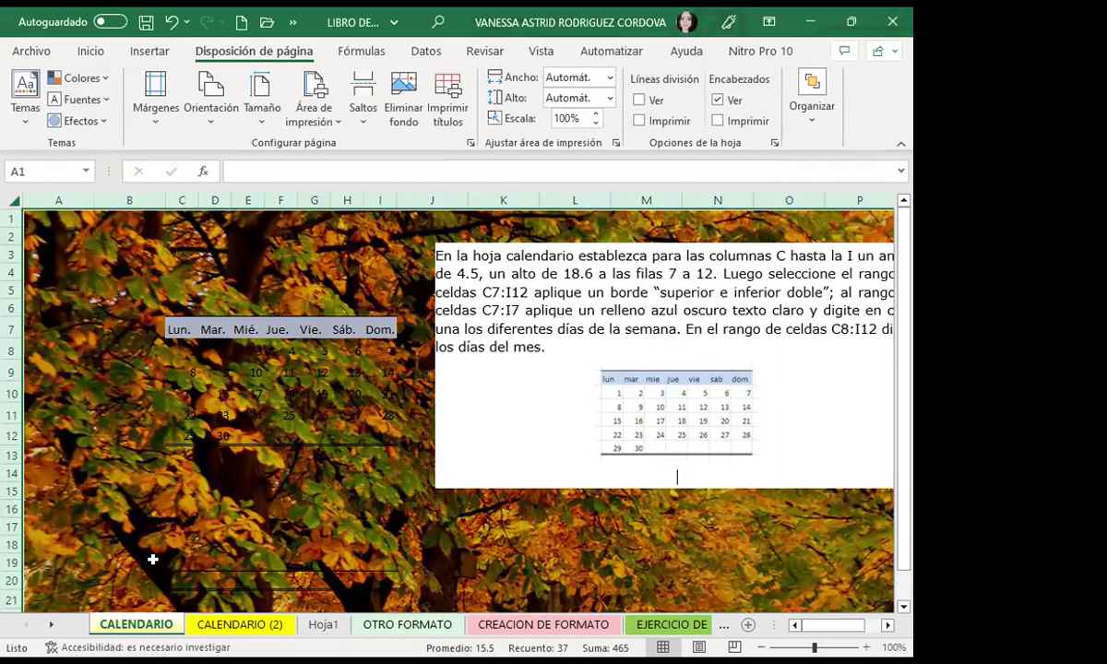
left_click(323, 627)
left_click(13, 197)
- Clear the old calendar from Hoja1 and delete its leftover instruction text box
left_click(89, 51)
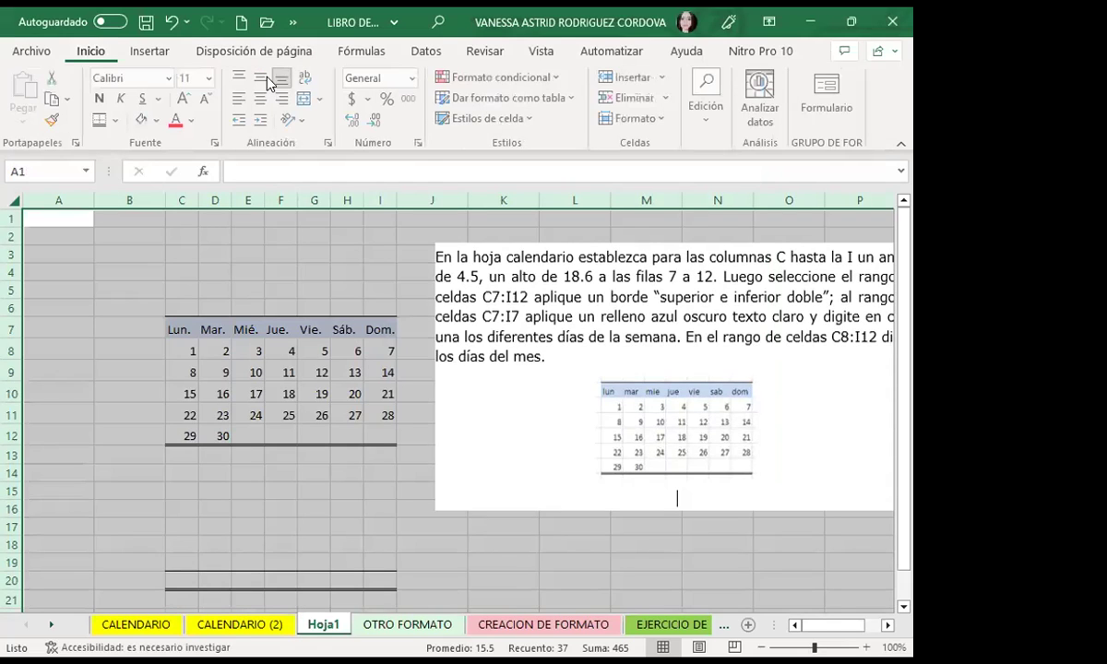
key("ctrl+minus")
left_click(244, 309)
left_click(724, 385)
key("Delete")
left_click(420, 359)
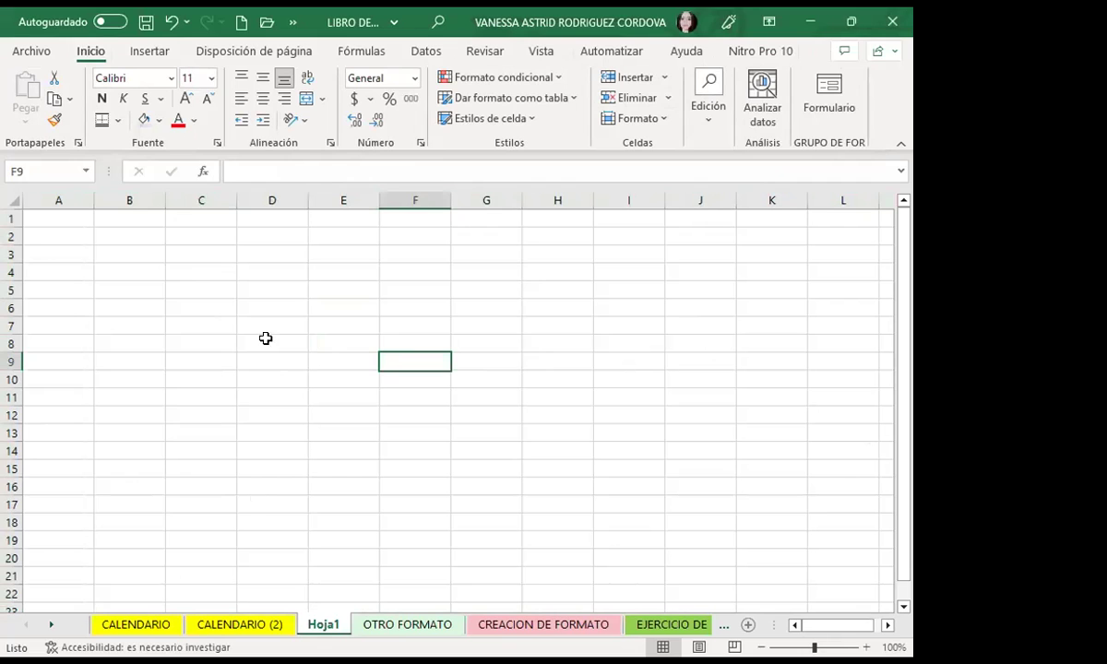
- Copy the whole CALENDARIO sheet into Hoja1, then select all of CALENDARIO (2)
left_click(135, 624)
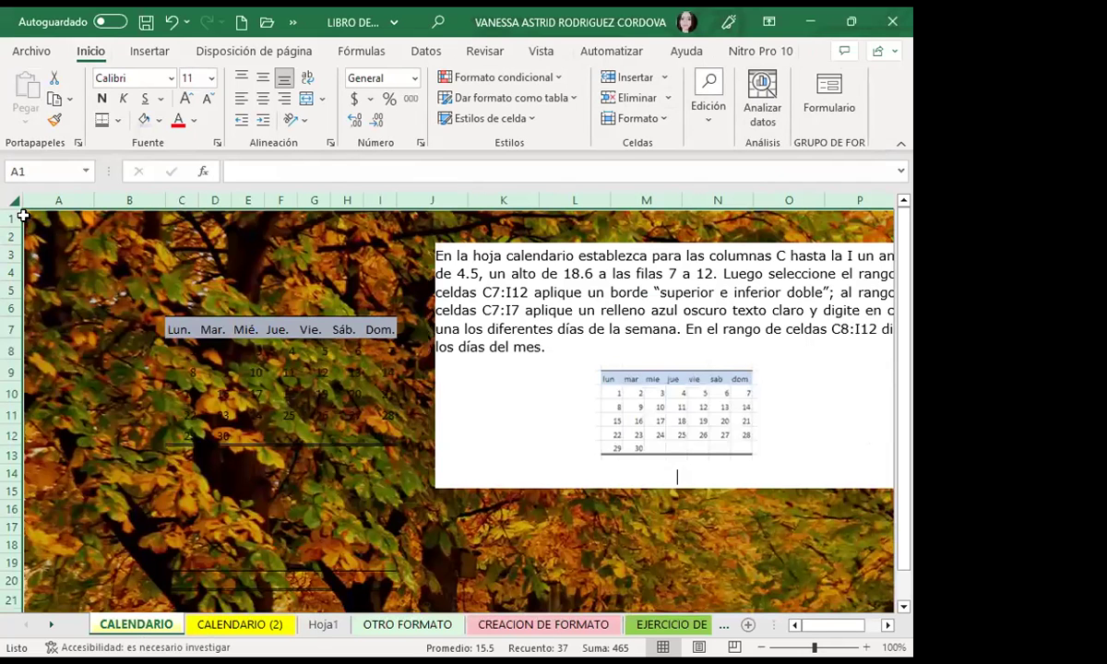
left_click(53, 98)
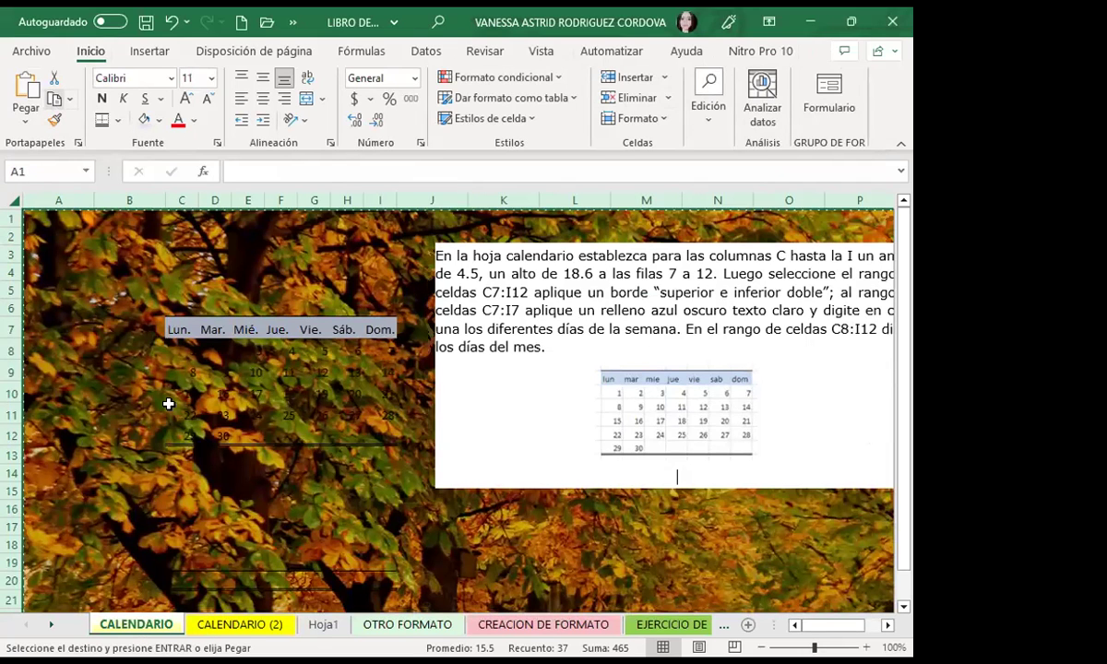
left_click(322, 624)
left_click(13, 197)
left_click(30, 97)
left_click(353, 324)
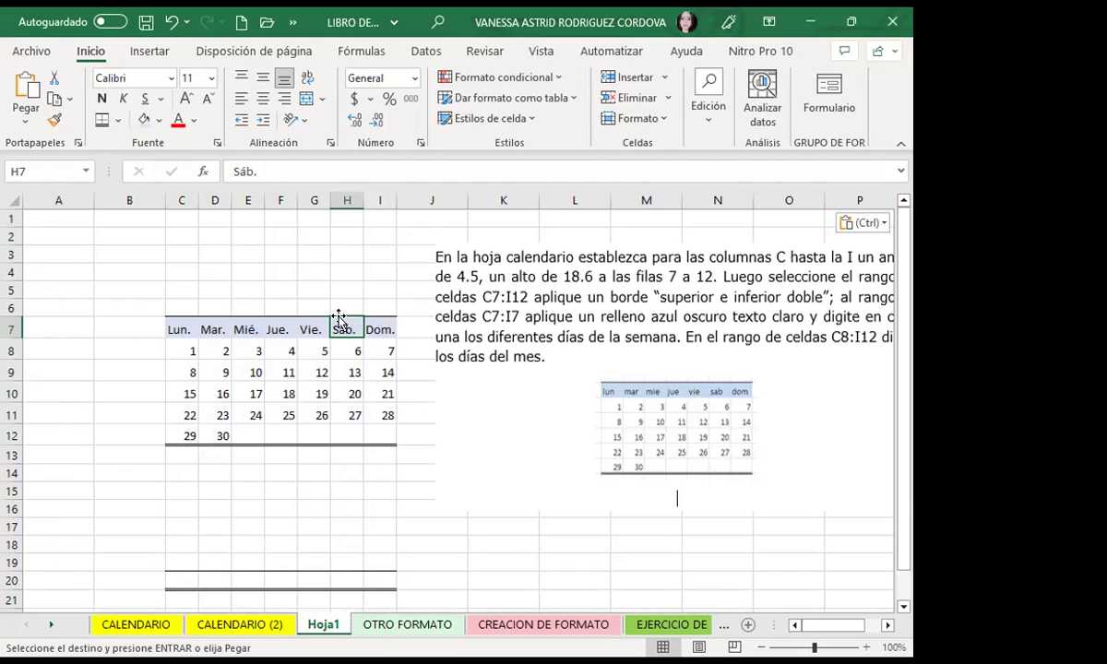
left_click(245, 625)
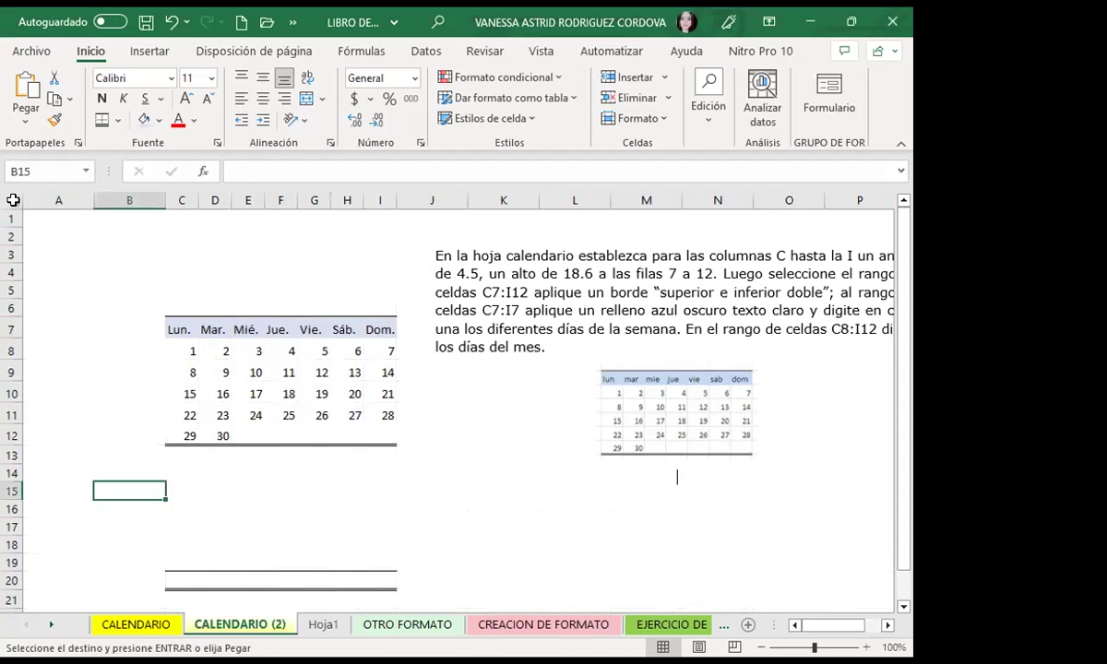
left_click(13, 199)
- Clear the calendar cells on CALENDARIO (2) and move its calendar picture aside
key("ctrl+z")
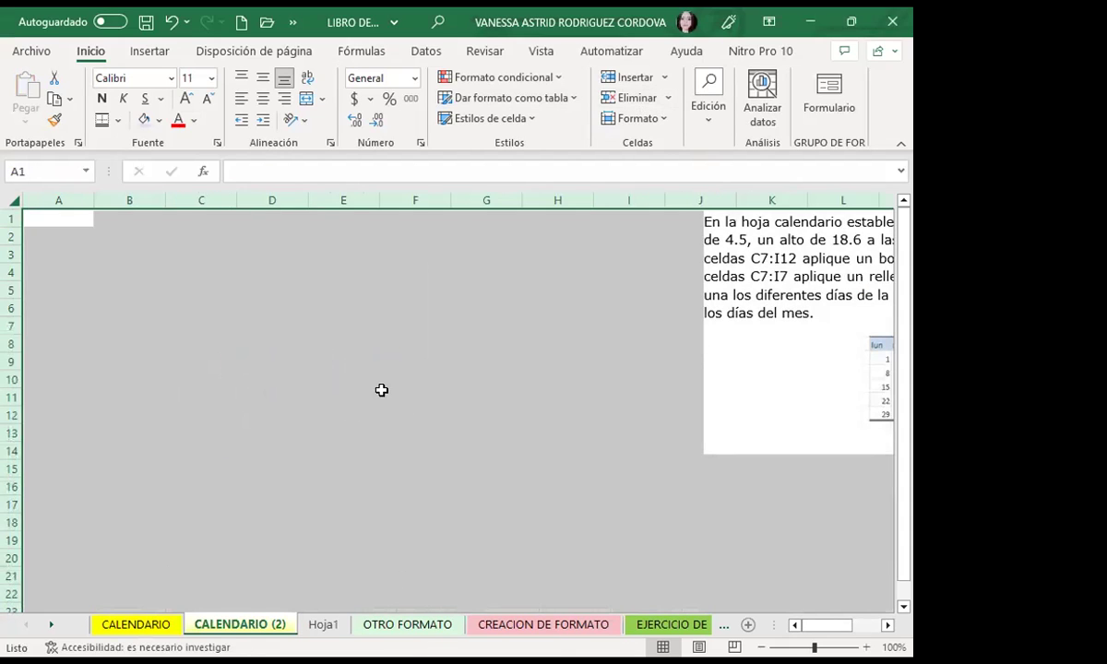
left_click(740, 395)
left_click_drag(734, 390, 317, 372)
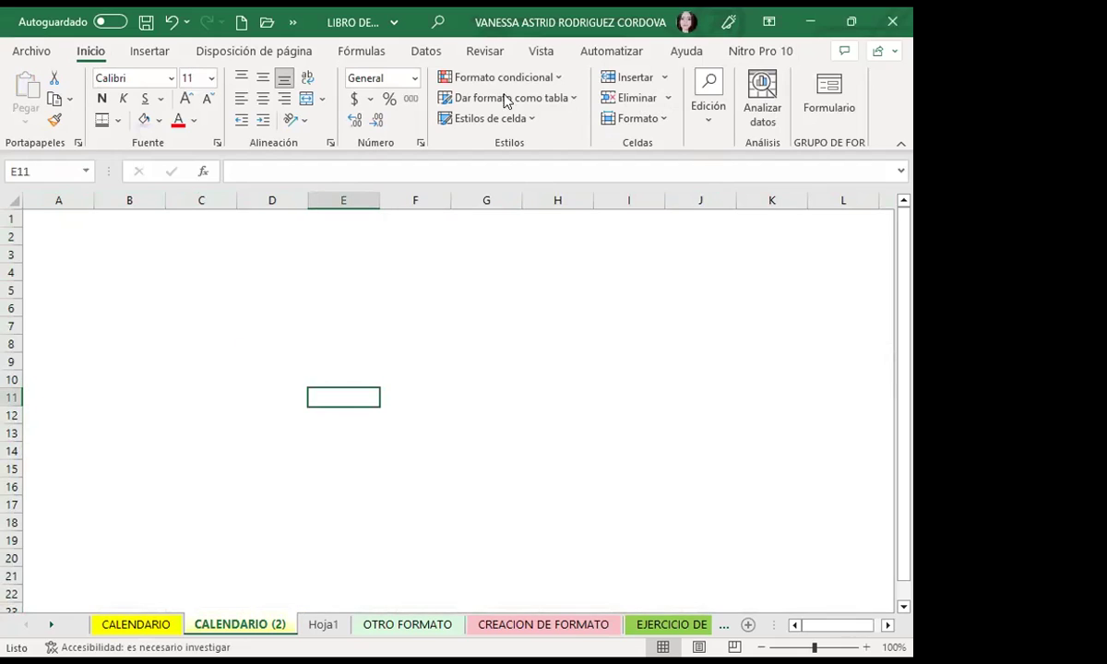
- Turn on Líneas de cuadrícula from the Vista tab's Mostrar options
left_click(542, 52)
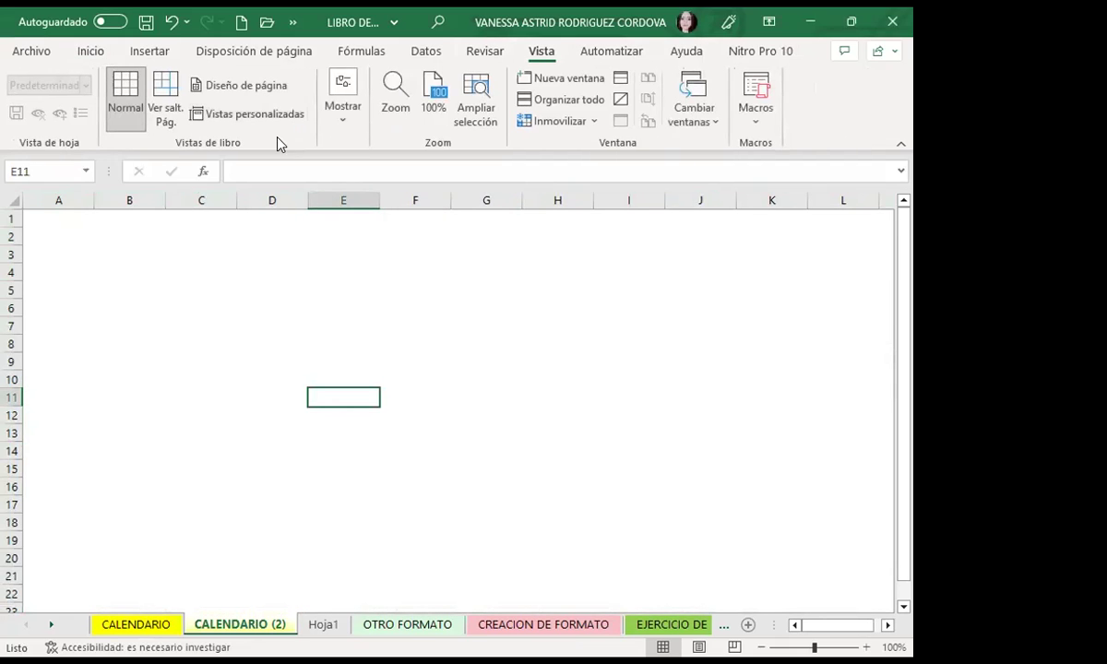
left_click(323, 129)
left_click(393, 199)
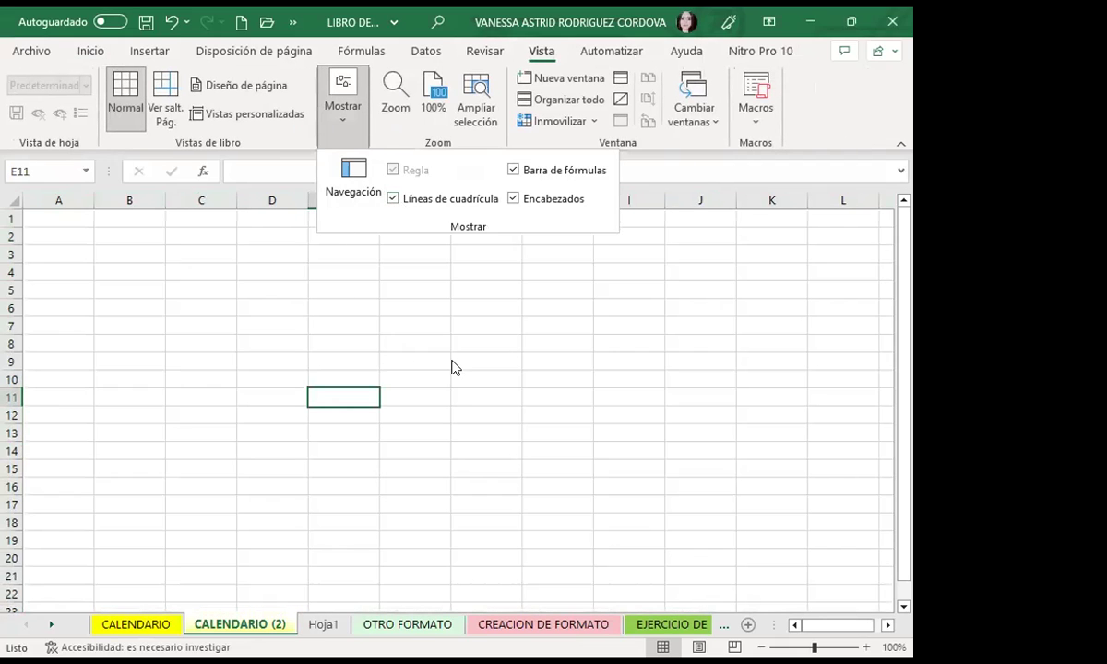
left_click(451, 367)
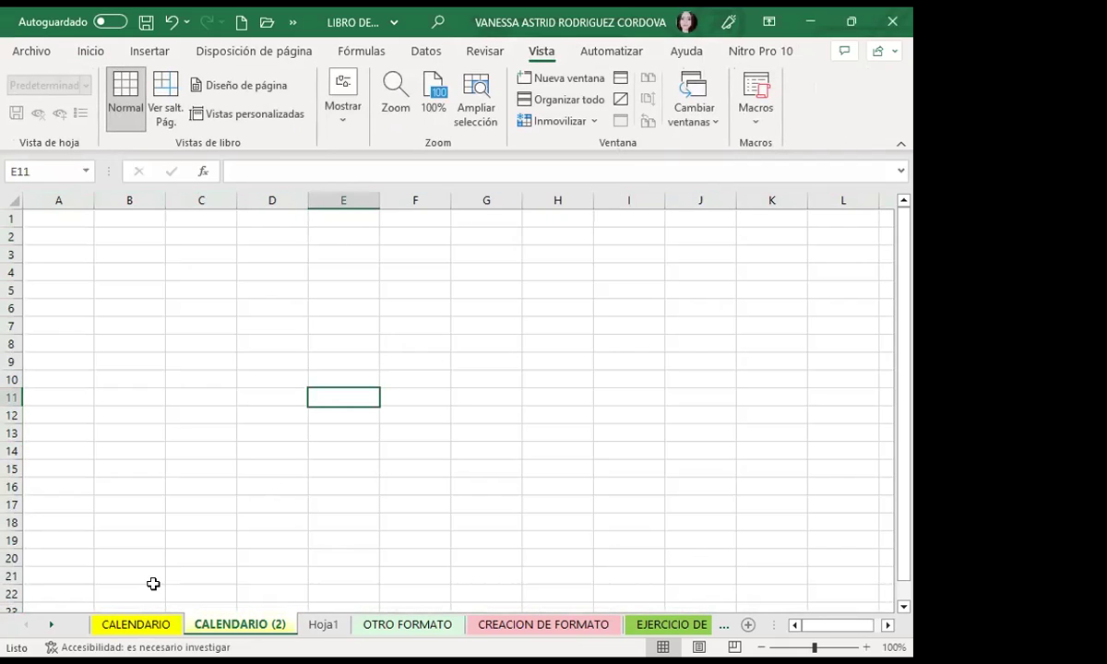
- Delete the blank CALENDARIO (2) sheet
right_click(241, 629)
left_click(313, 408)
left_click(131, 627)
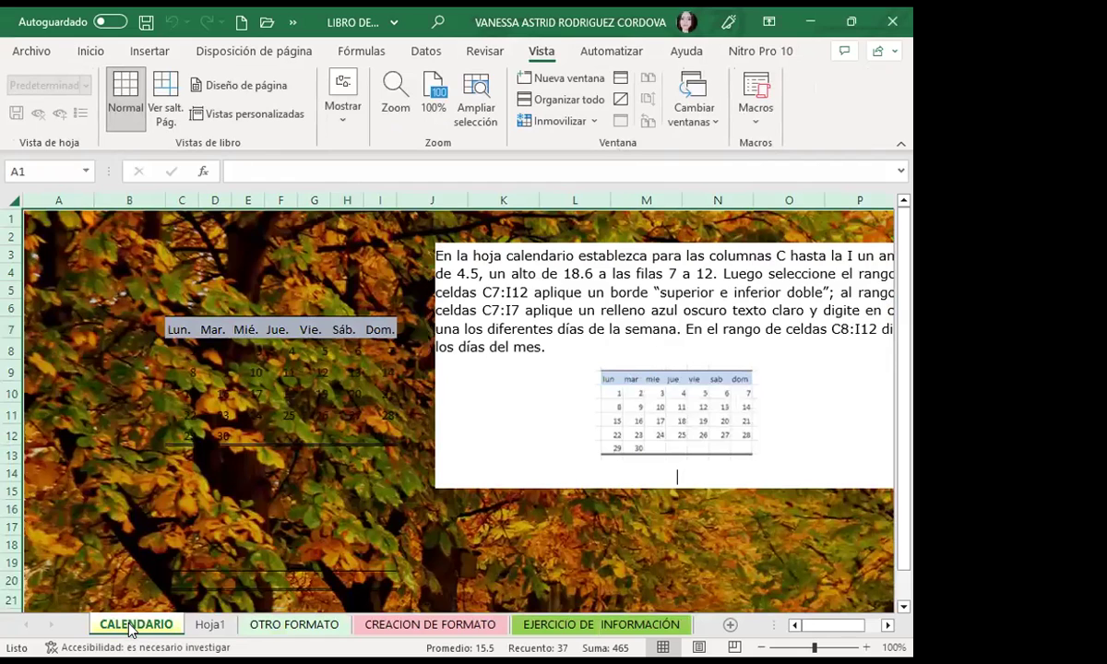
- Copy the CALENDARIO sheet before Hoja1 with Crear una copia checked
right_click(131, 627)
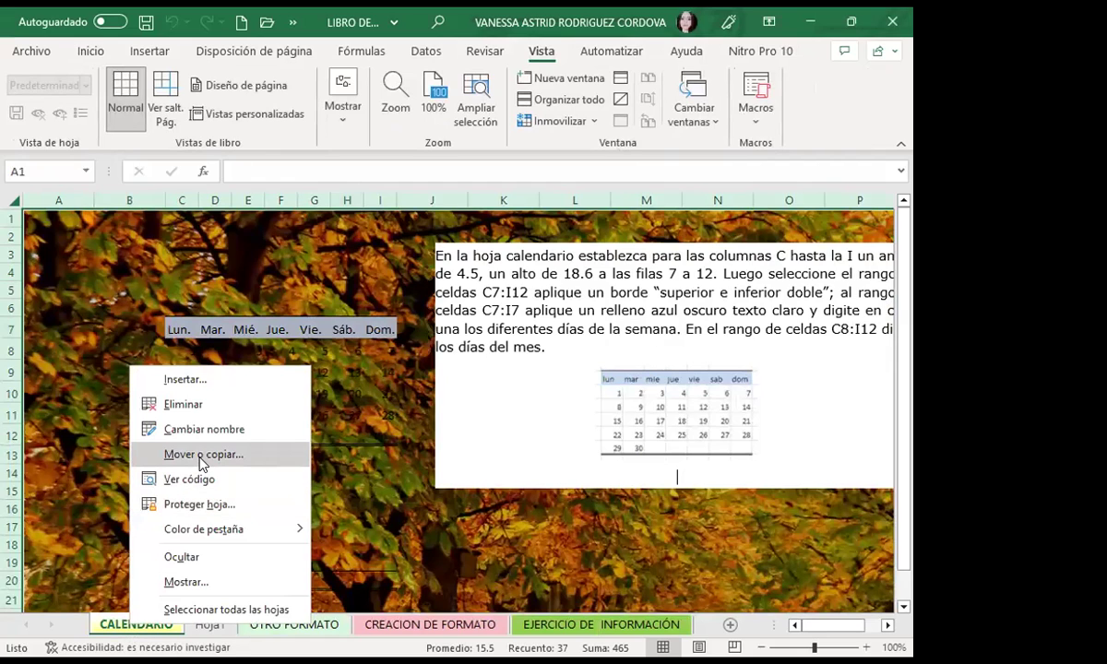
left_click(202, 454)
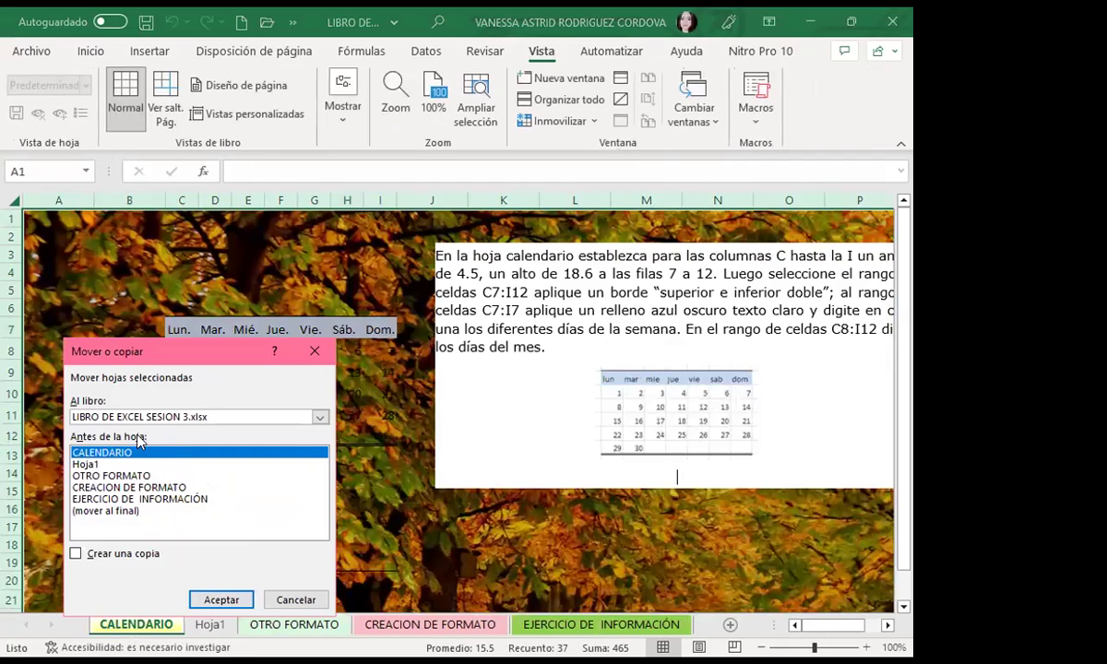
left_click(93, 464)
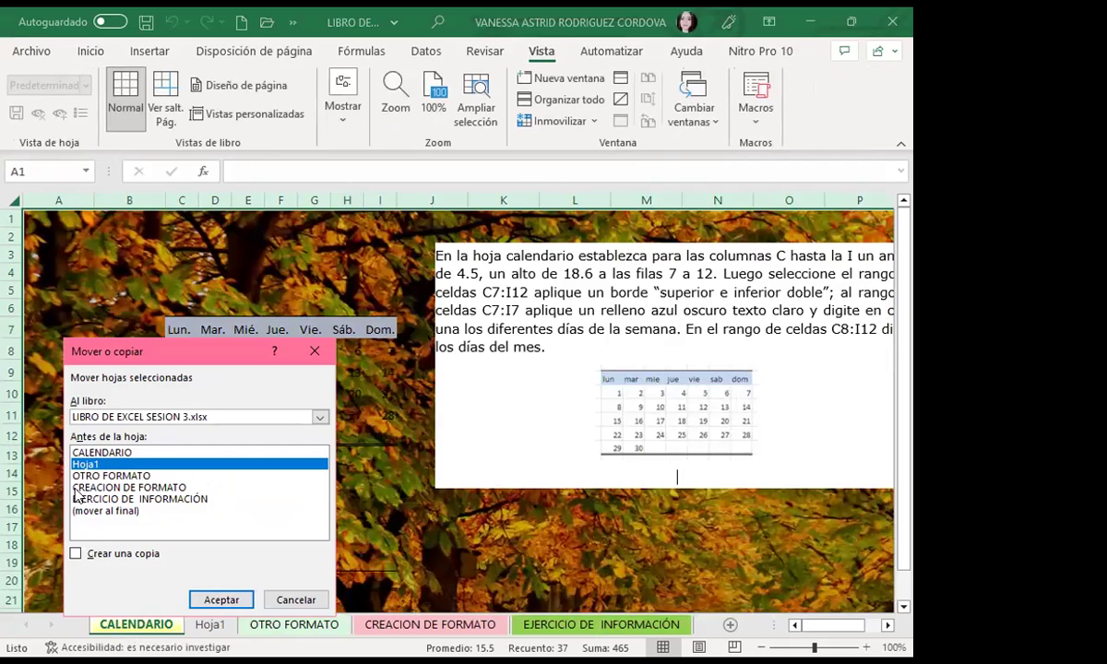
left_click(75, 553)
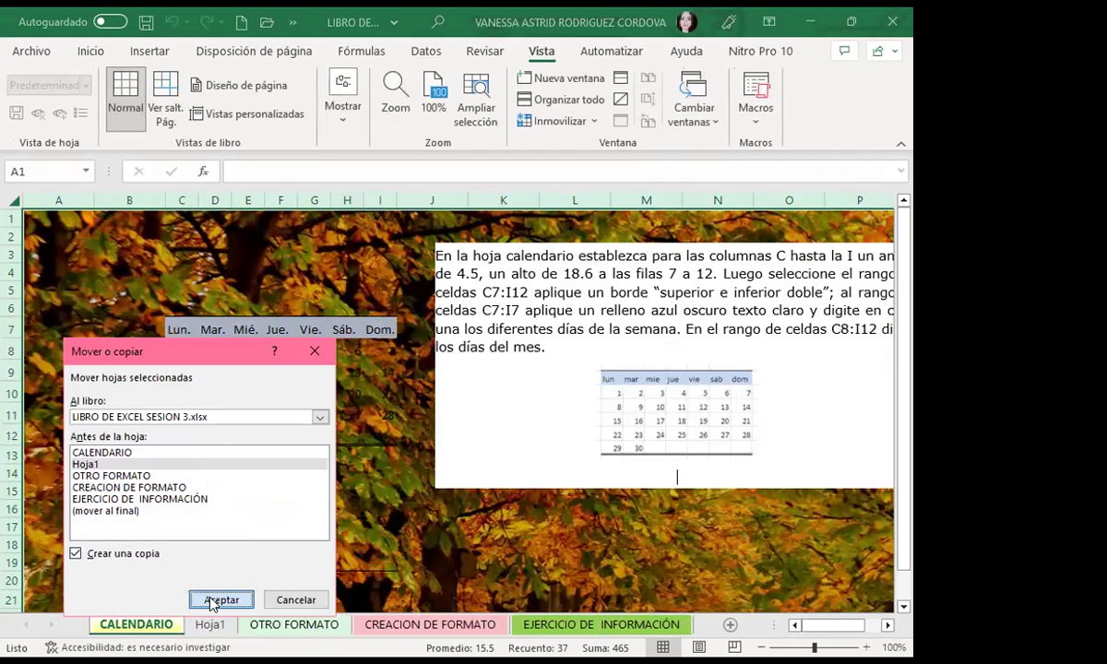
left_click(221, 600)
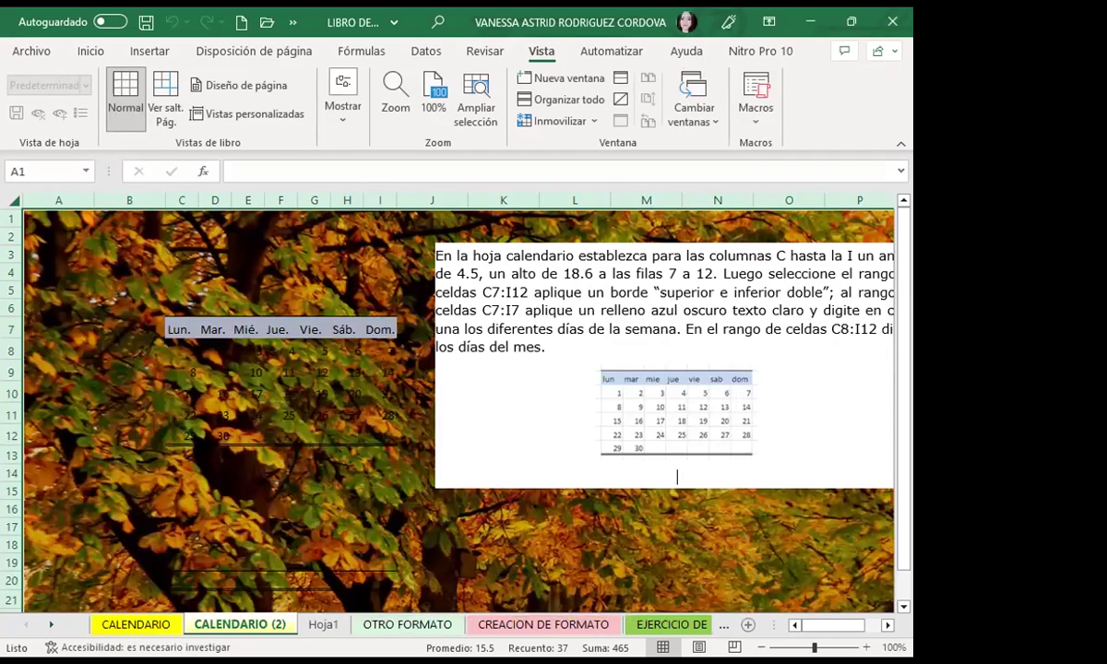
- Compare the CALENDARIO and CALENDARIO (2) sheets, ending on the original CALENDARIO
left_click(65, 369)
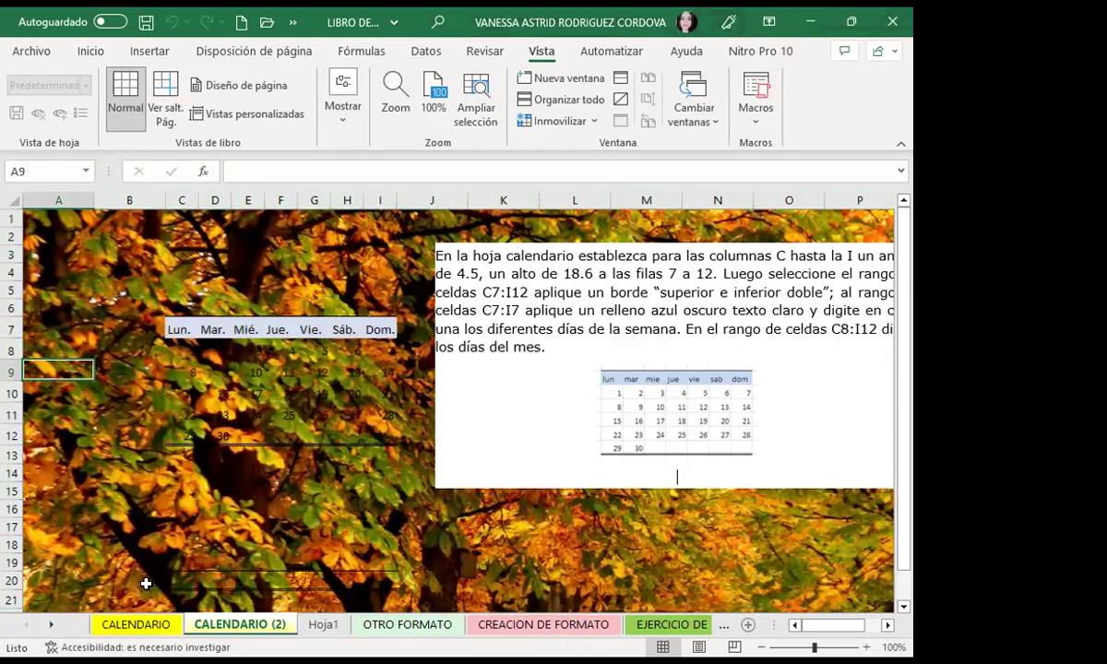
left_click(139, 624)
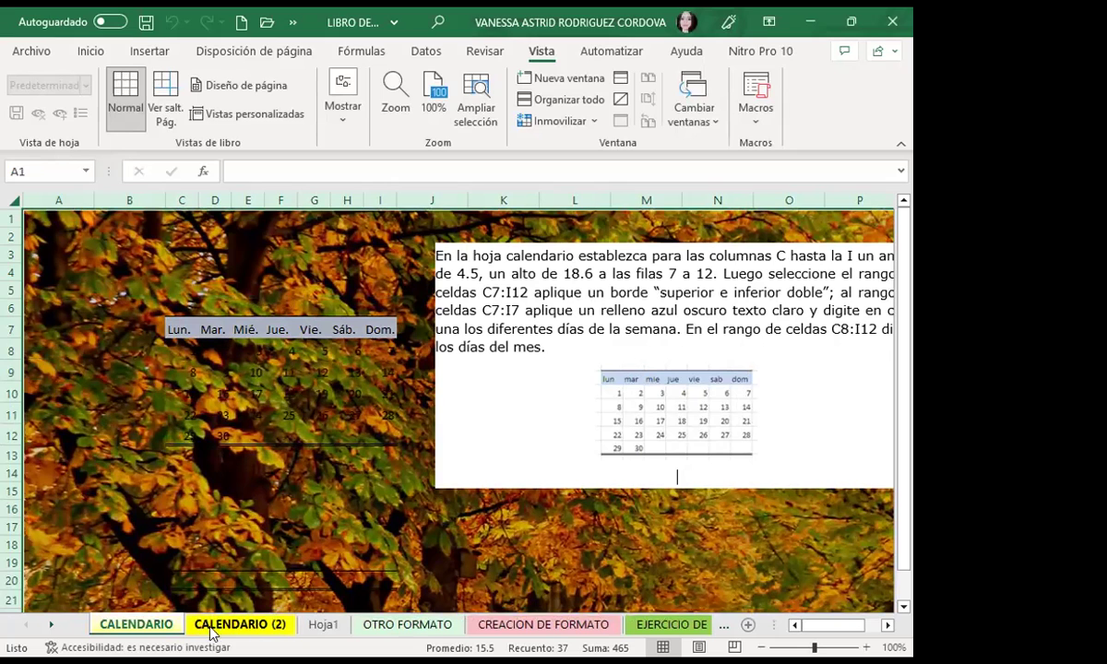
left_click(124, 589)
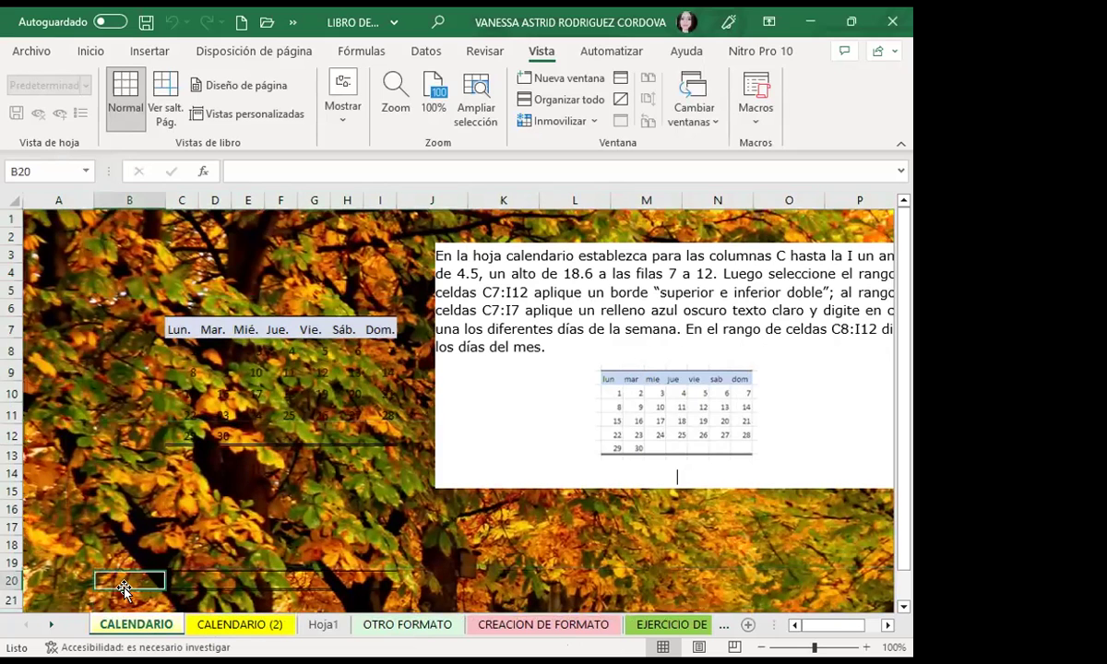
left_click(221, 624)
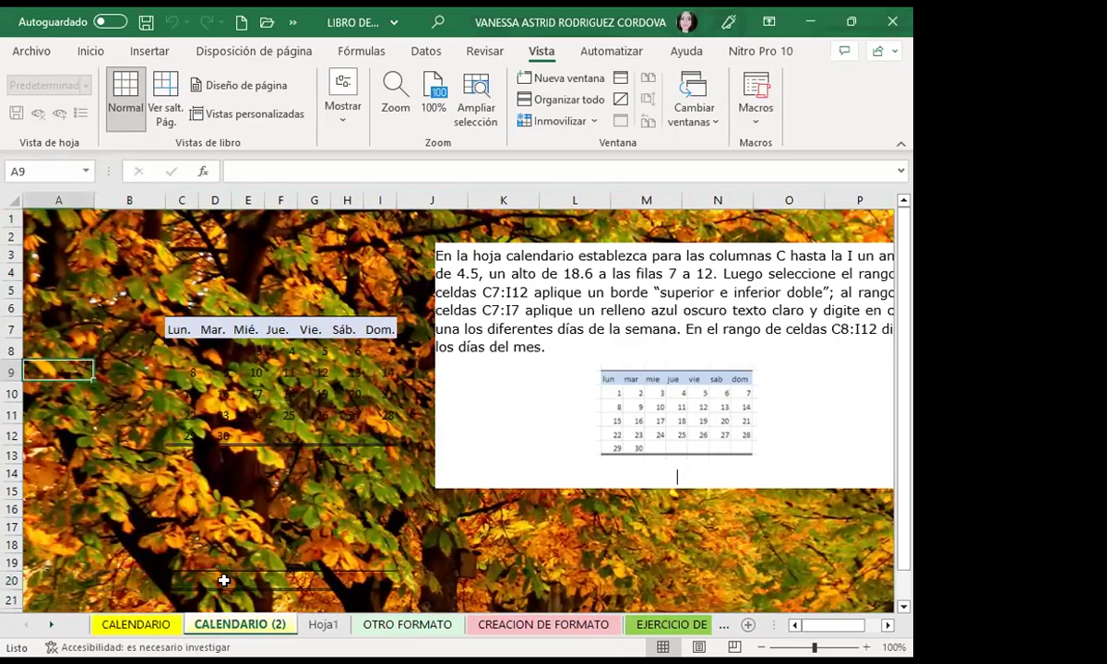
left_click(247, 475)
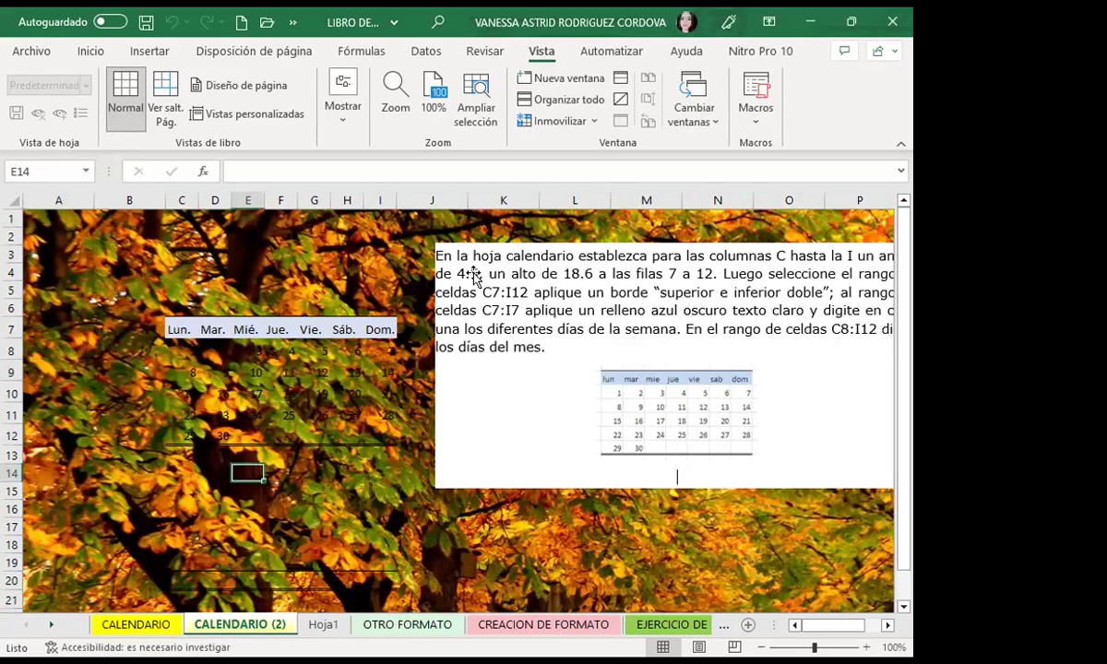
left_click(159, 627)
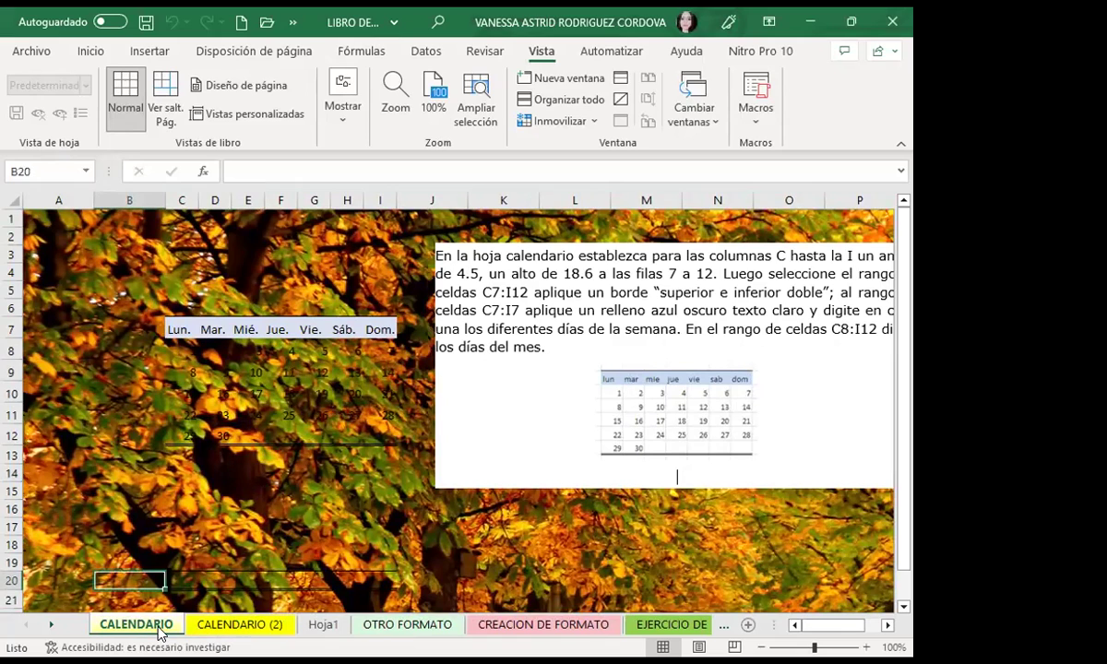
left_click(233, 627)
left_click(149, 624)
left_click(236, 627)
left_click(141, 627)
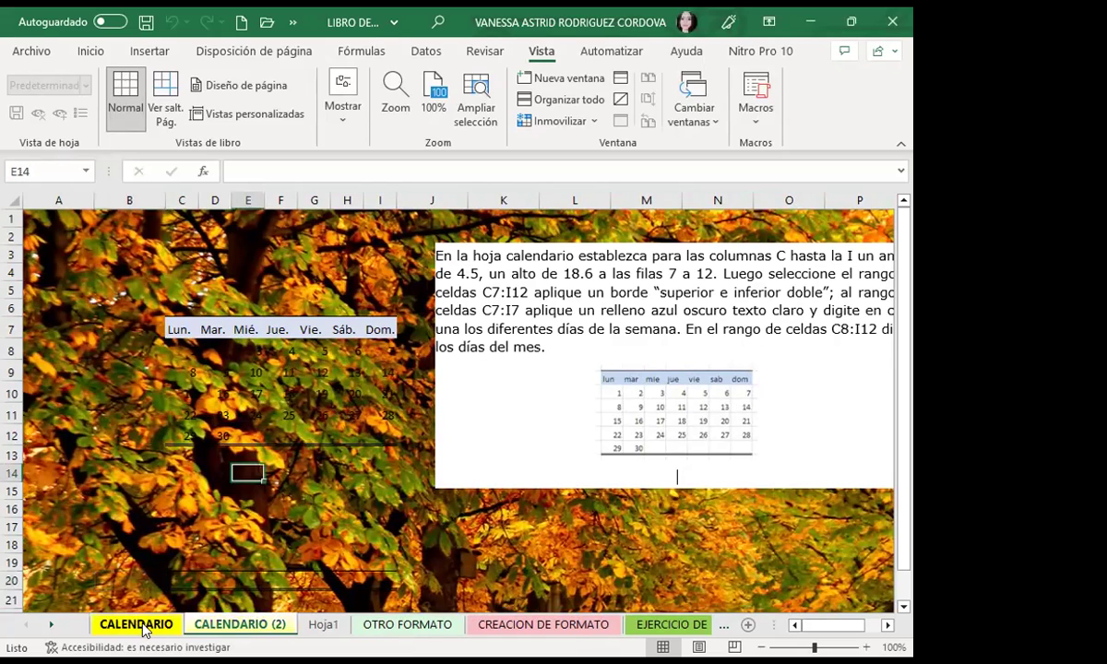
- Copy the CALENDARIO sheet to (nuevo libro) with Crear una copia checked
right_click(145, 627)
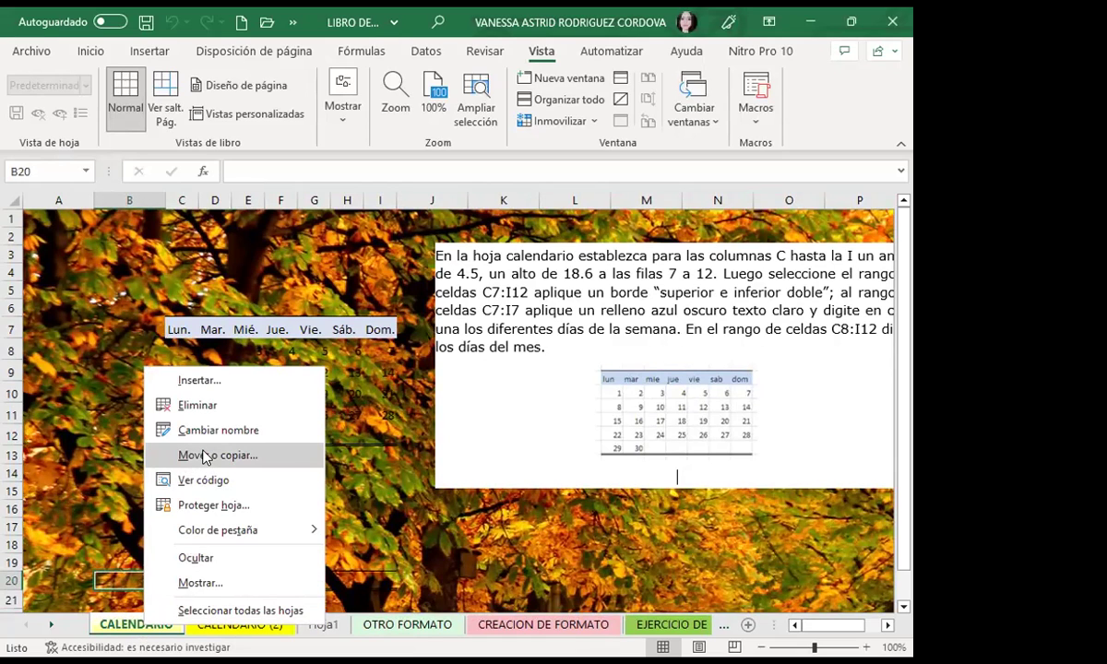
left_click(205, 455)
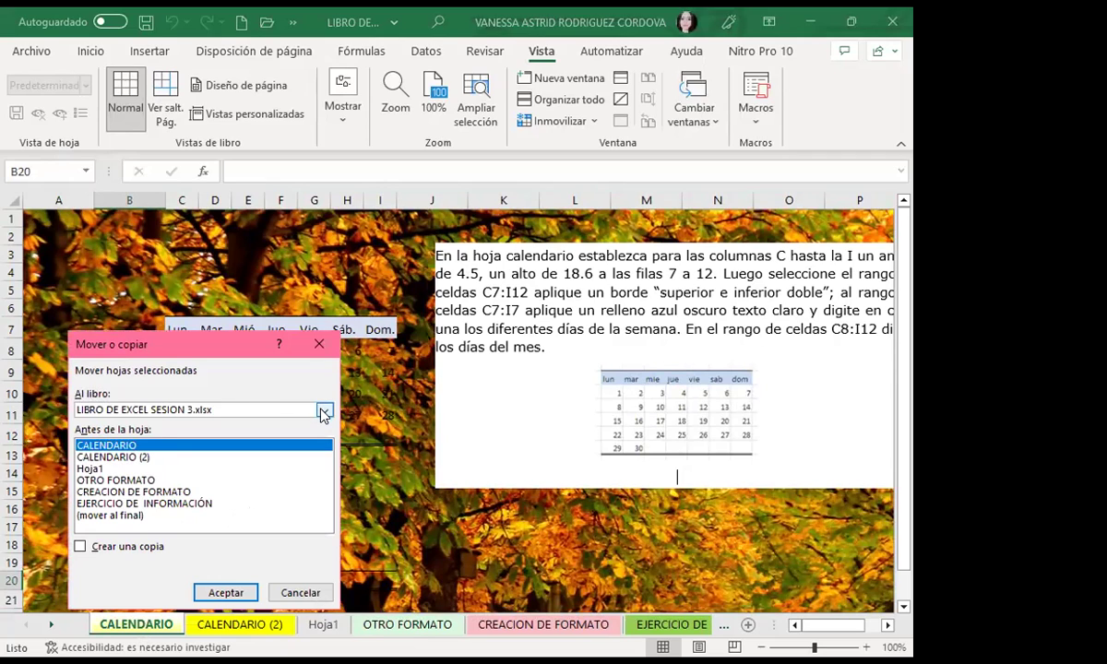
left_click(231, 410)
left_click(230, 421)
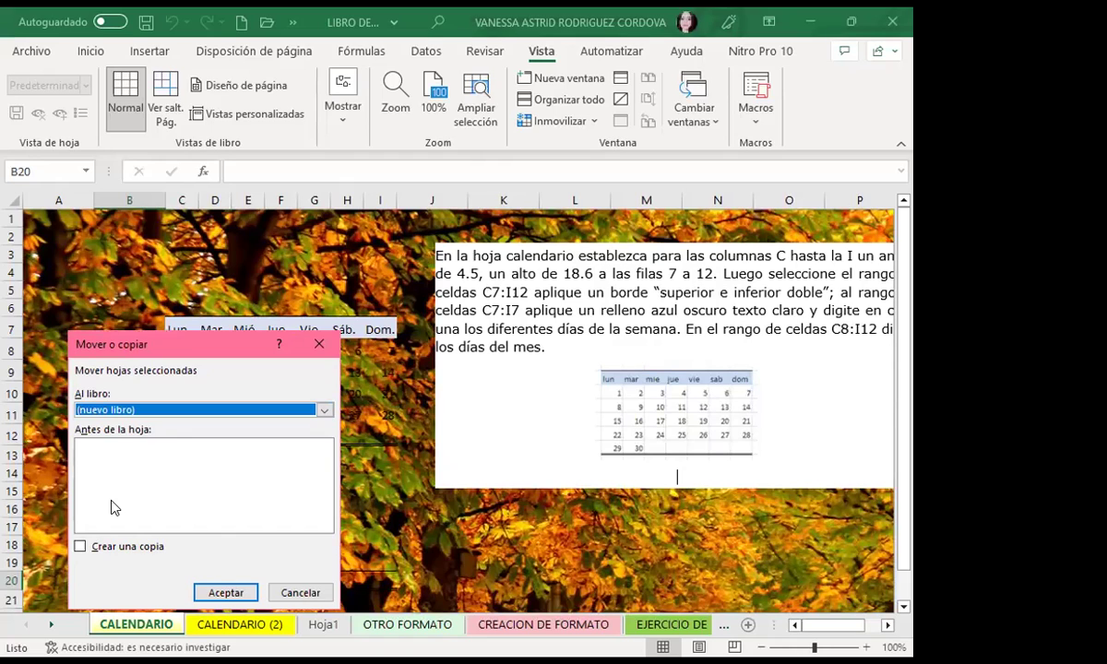
key("alt+c")
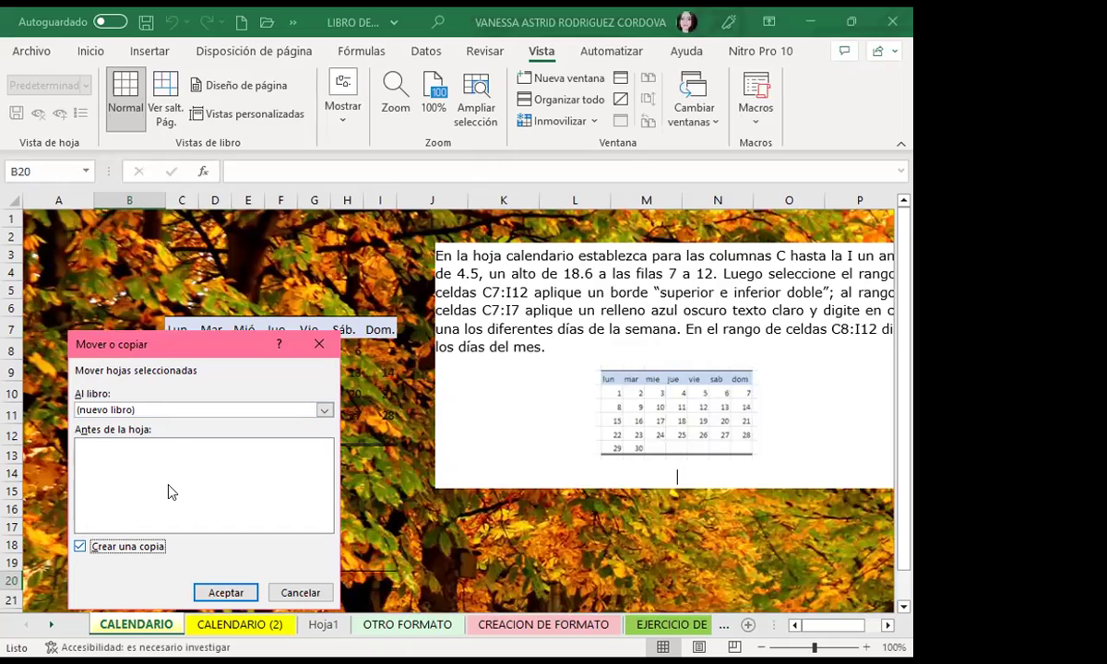
left_click(223, 588)
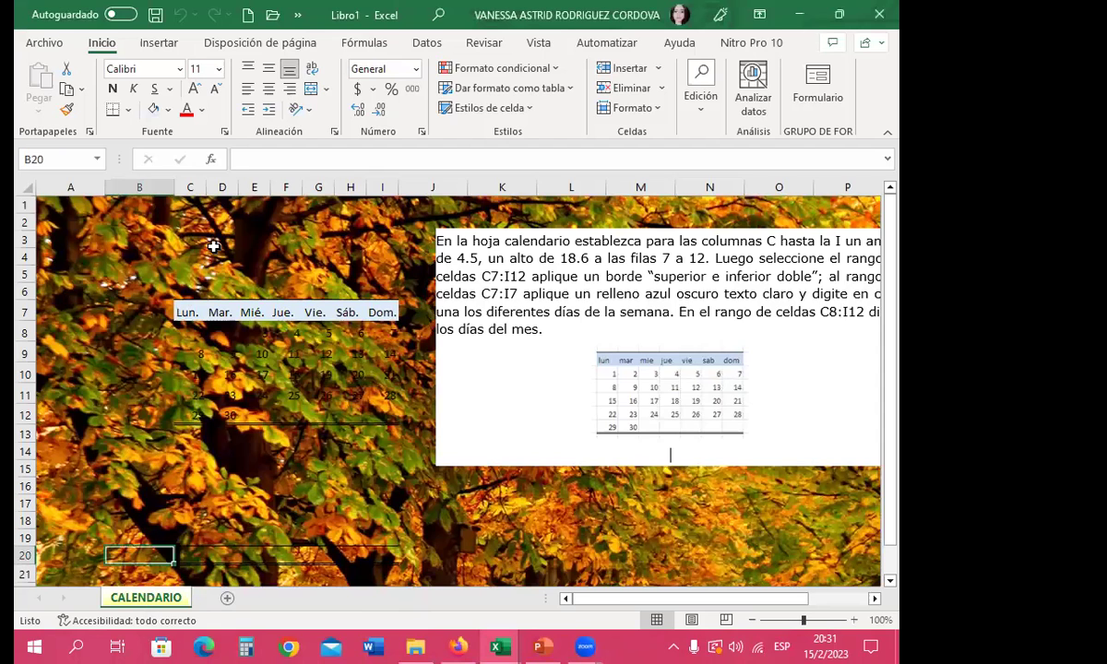
- Switch back to the original LIBRO DE EXCEL SESION 3 workbook from the taskbar
mouse_move(499, 647)
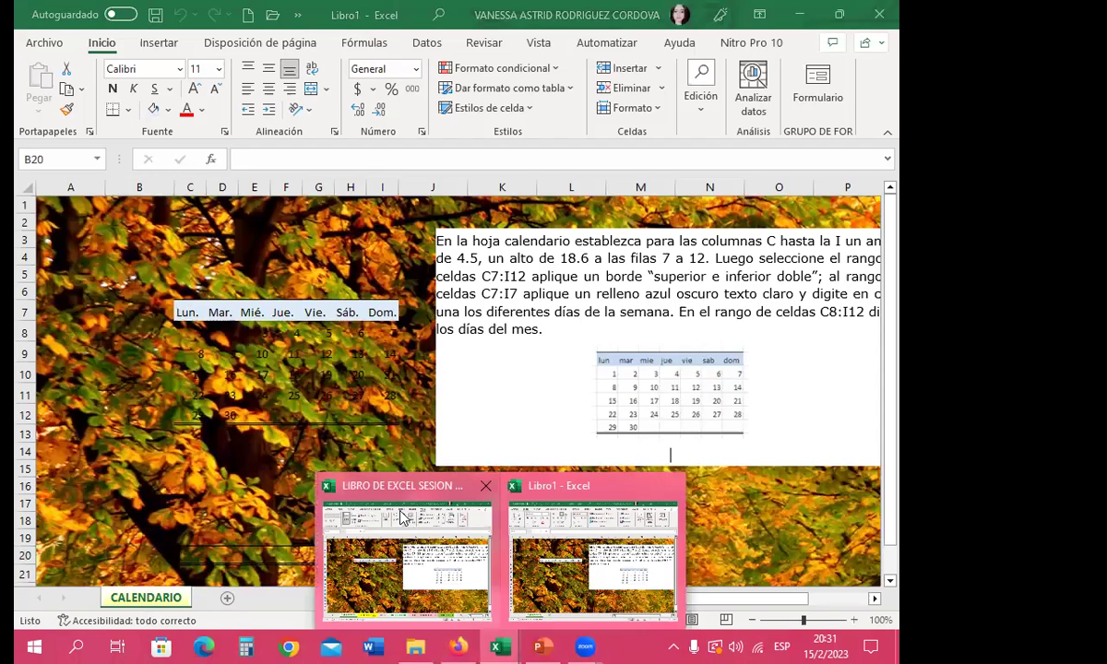
left_click(401, 517)
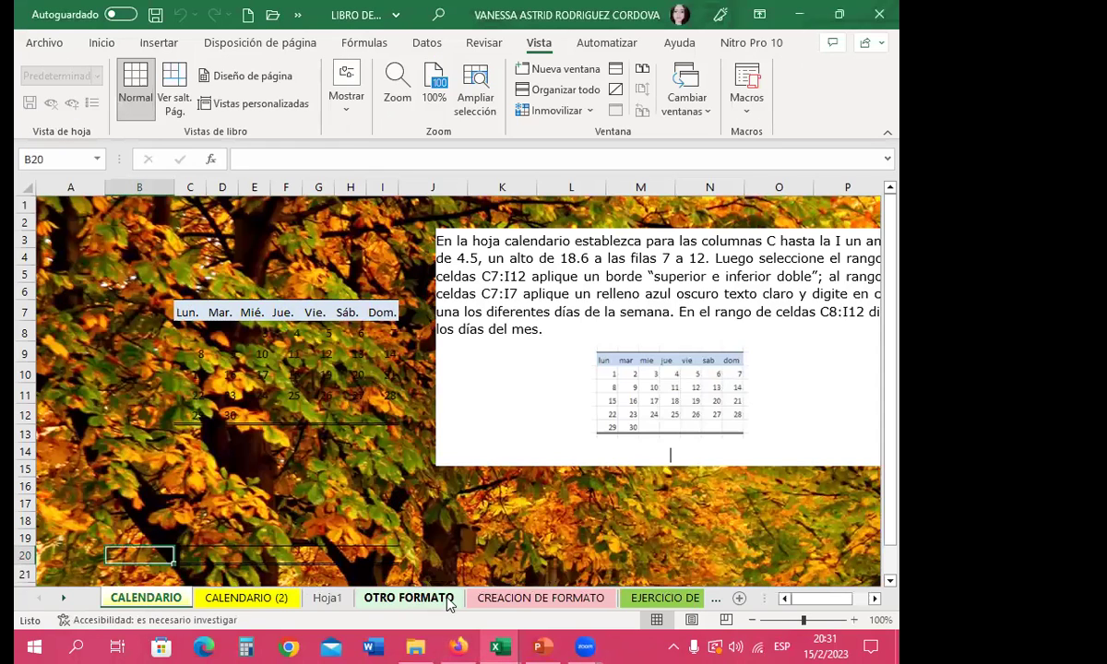
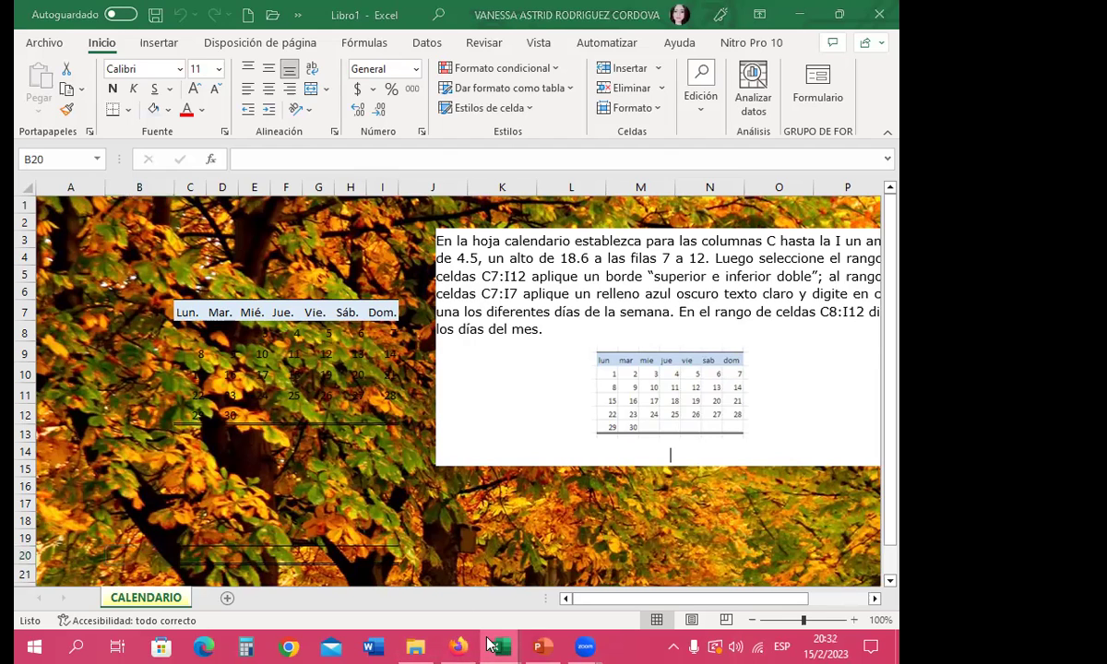
- Switch to the other workbook and remove the CALENDARIO sheet's background picture
mouse_move(498, 647)
left_click(376, 532)
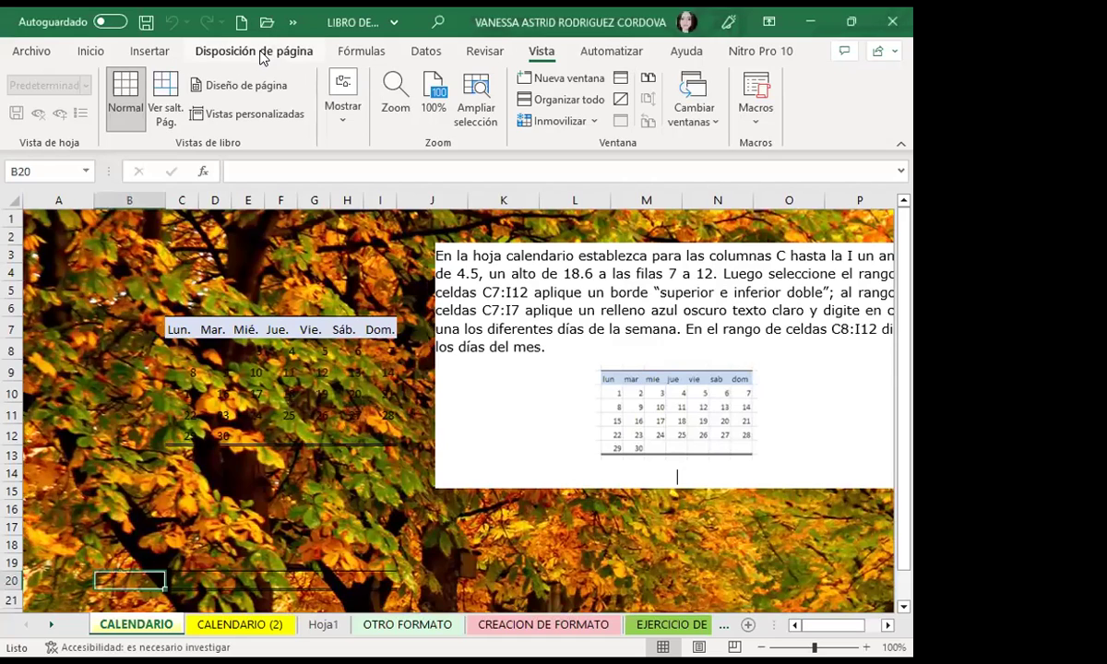
left_click(262, 55)
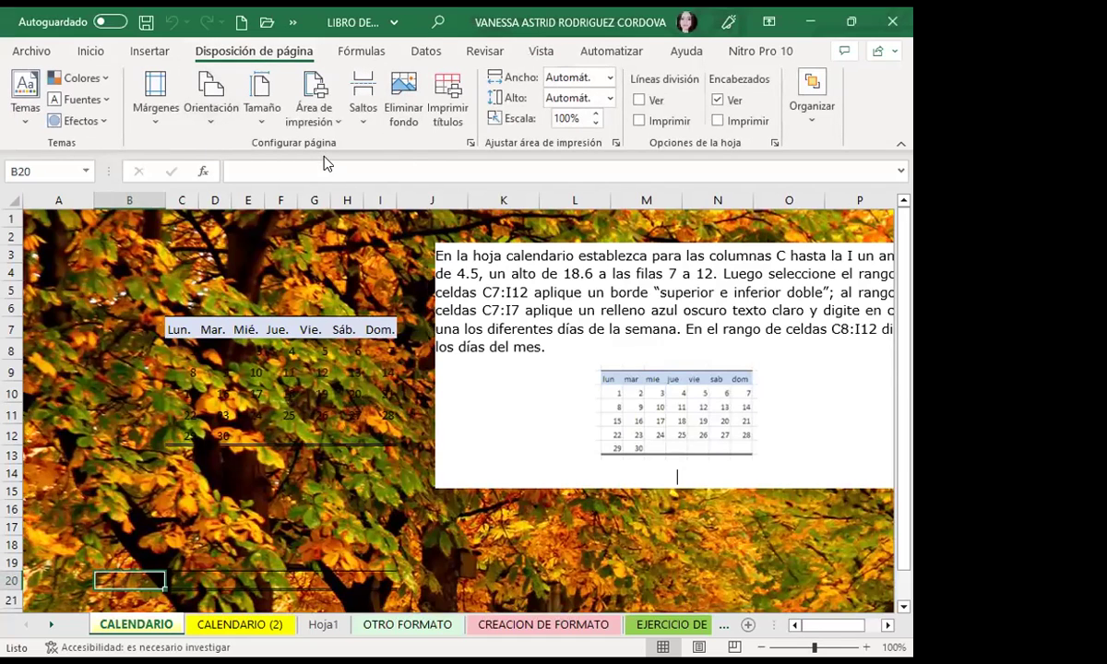
left_click(400, 130)
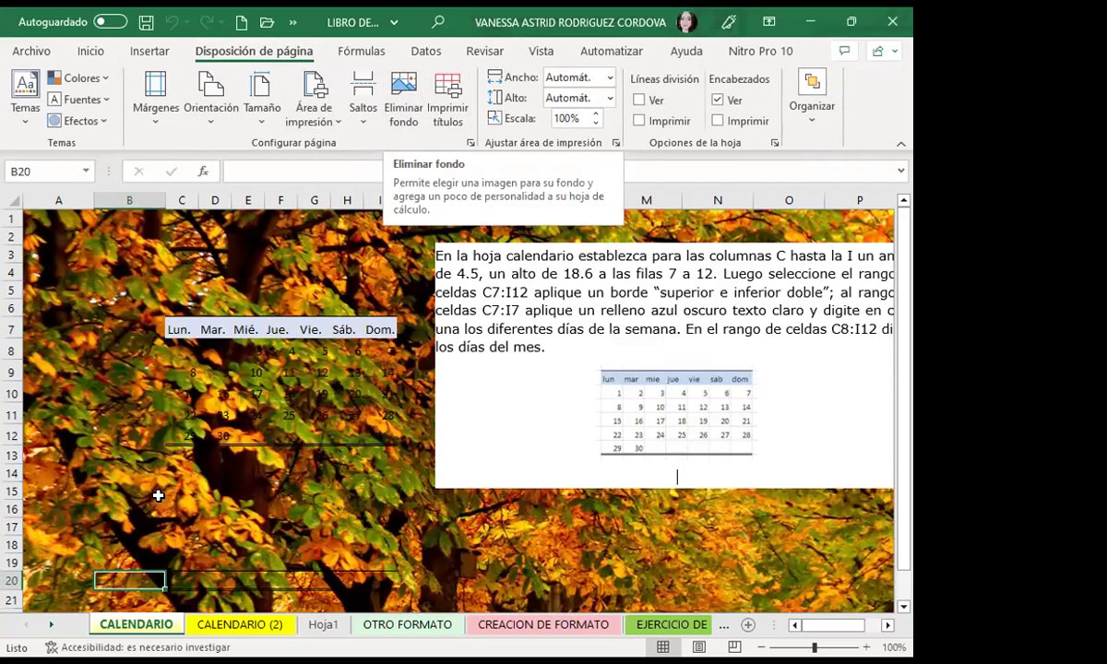
- Go to Hoja1, select cell G6, and start adding a background picture with Fondo
left_click(323, 624)
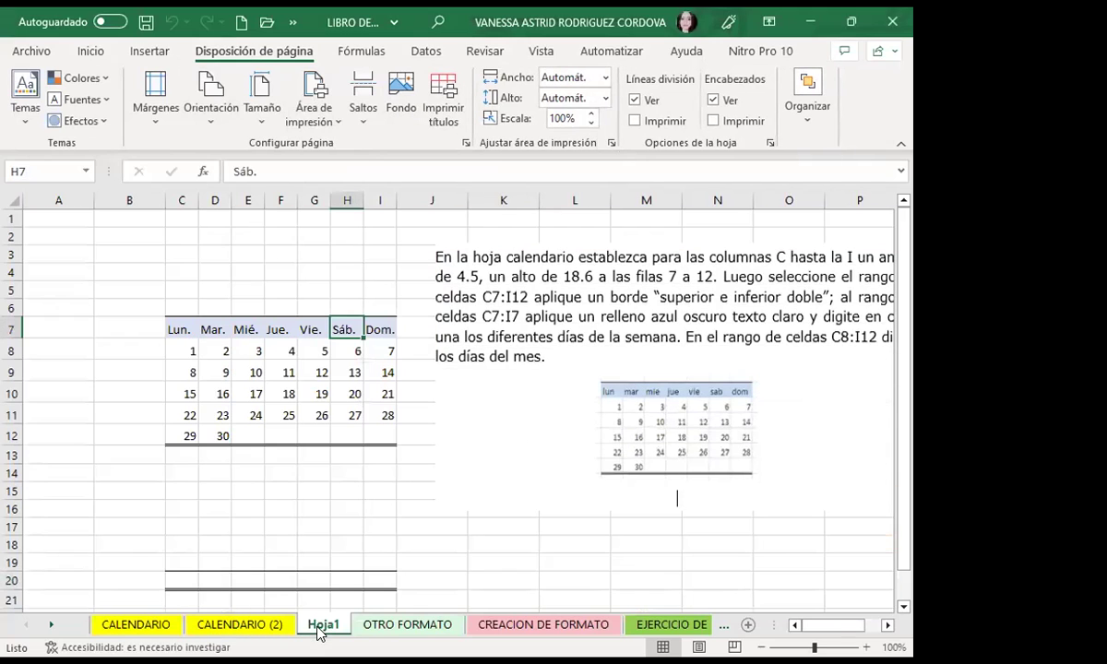
left_click(347, 508)
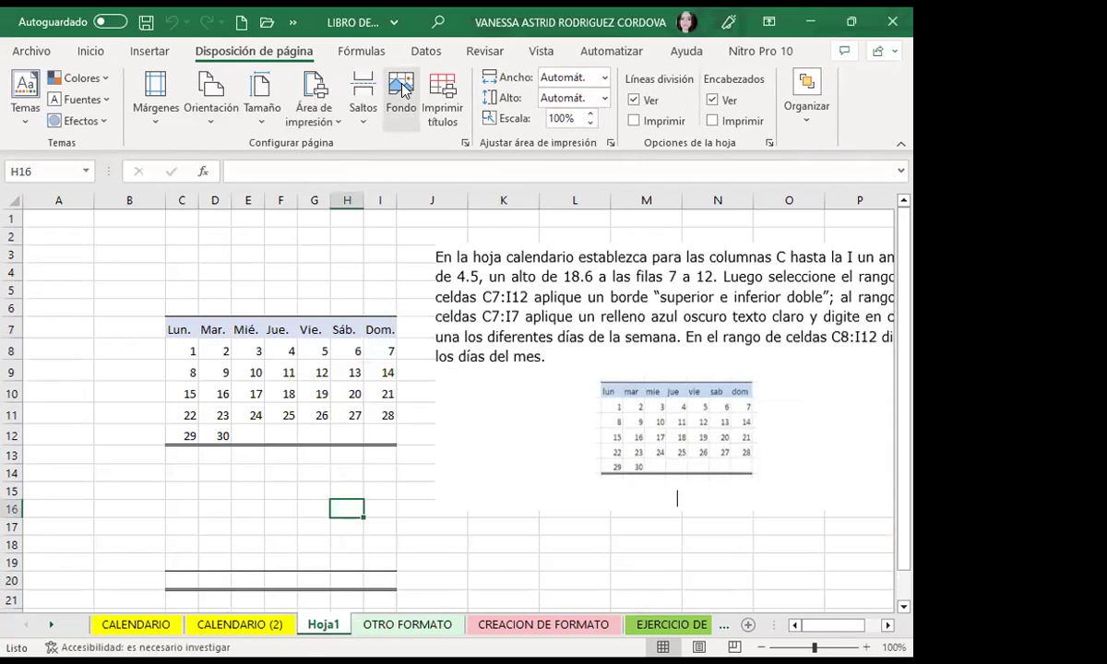
left_click(306, 306)
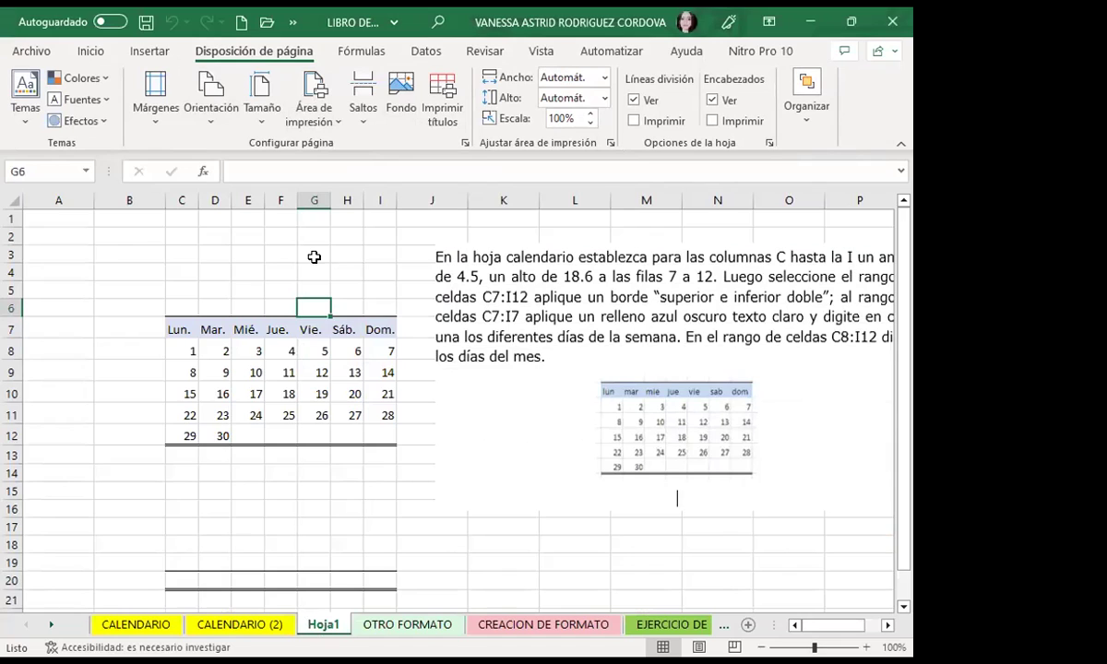
left_click(399, 85)
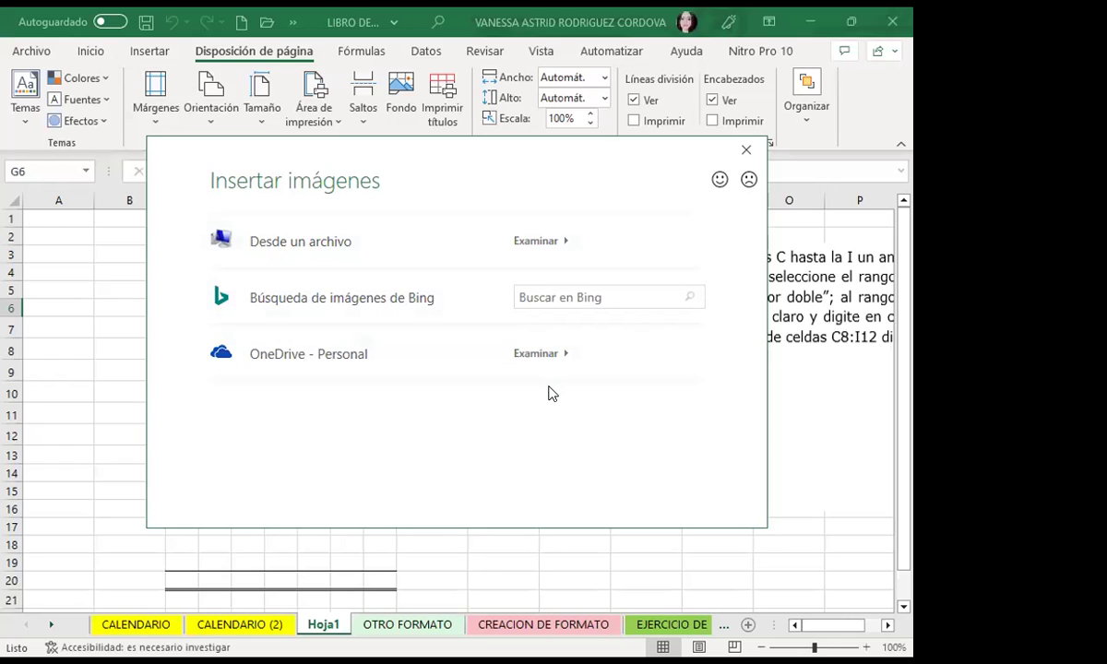
- Search Bing images for 'Flor' and insert a white-flower photo as Hoja1's background
left_click(548, 296)
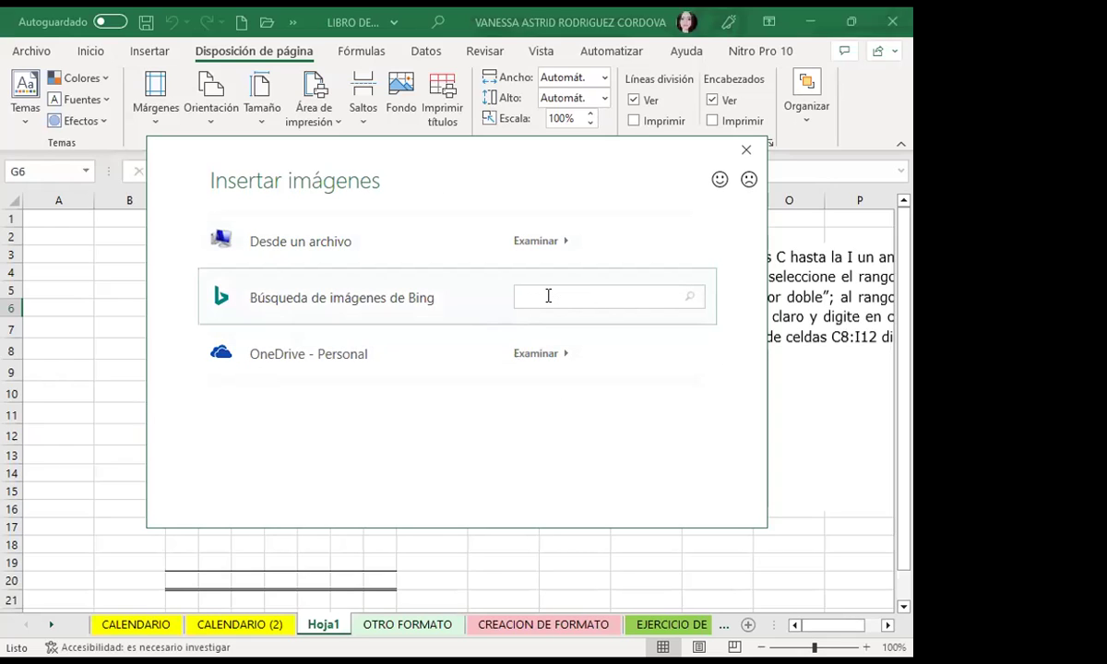
left_click(322, 303)
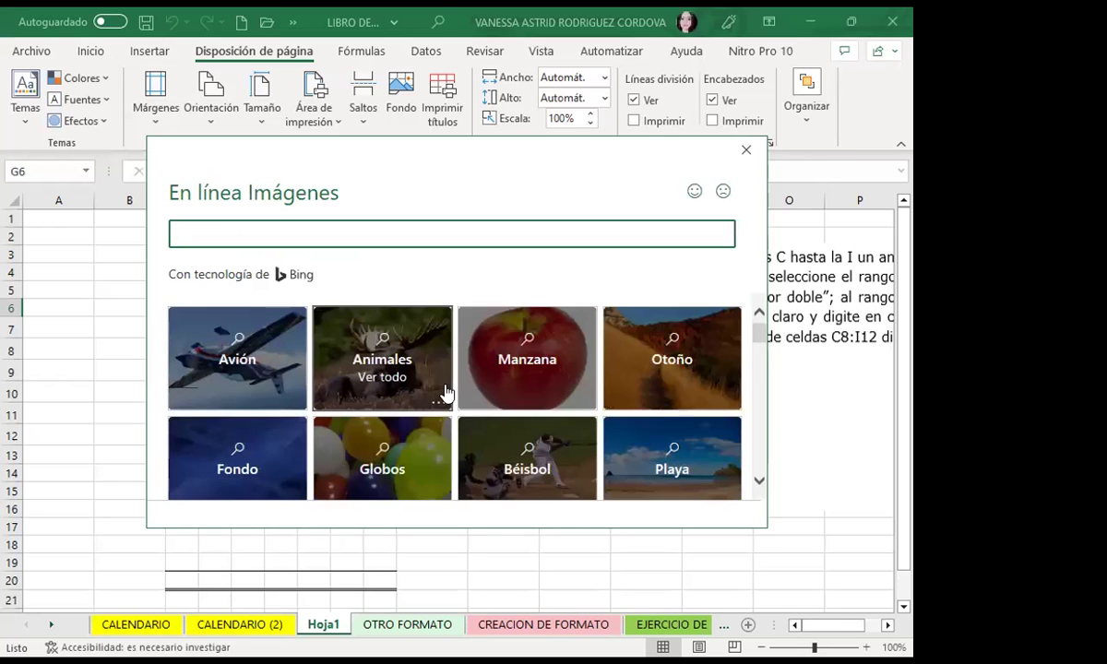
scroll(446, 392, "down", 2)
scroll(420, 459, "down", 2)
scroll(467, 491, "down", 5)
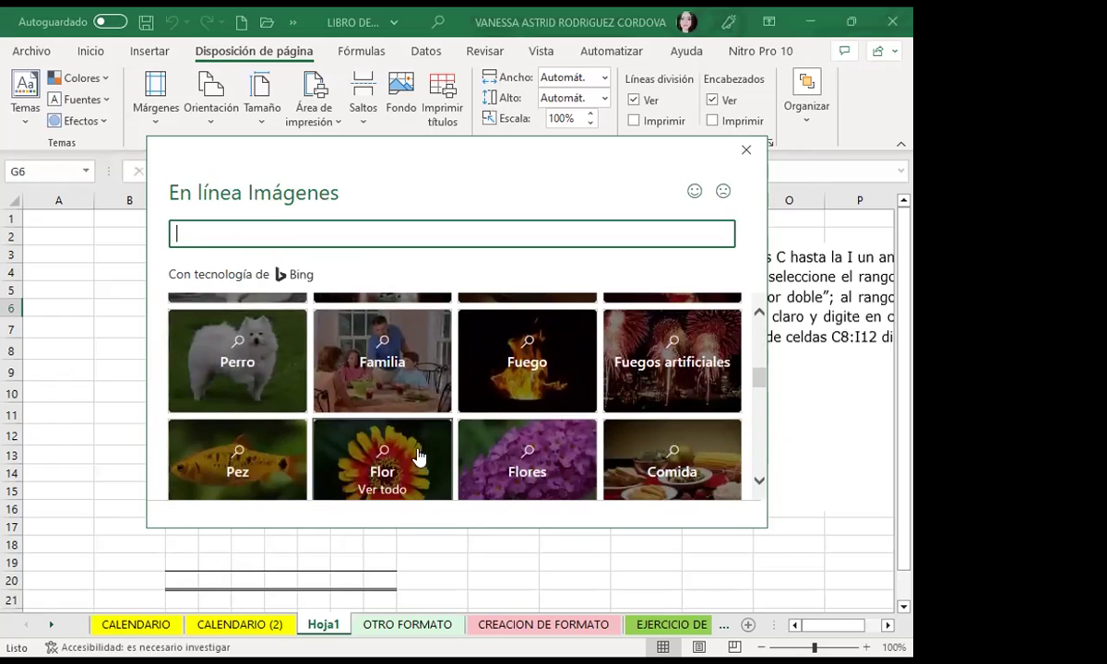
scroll(420, 455, "down", 1)
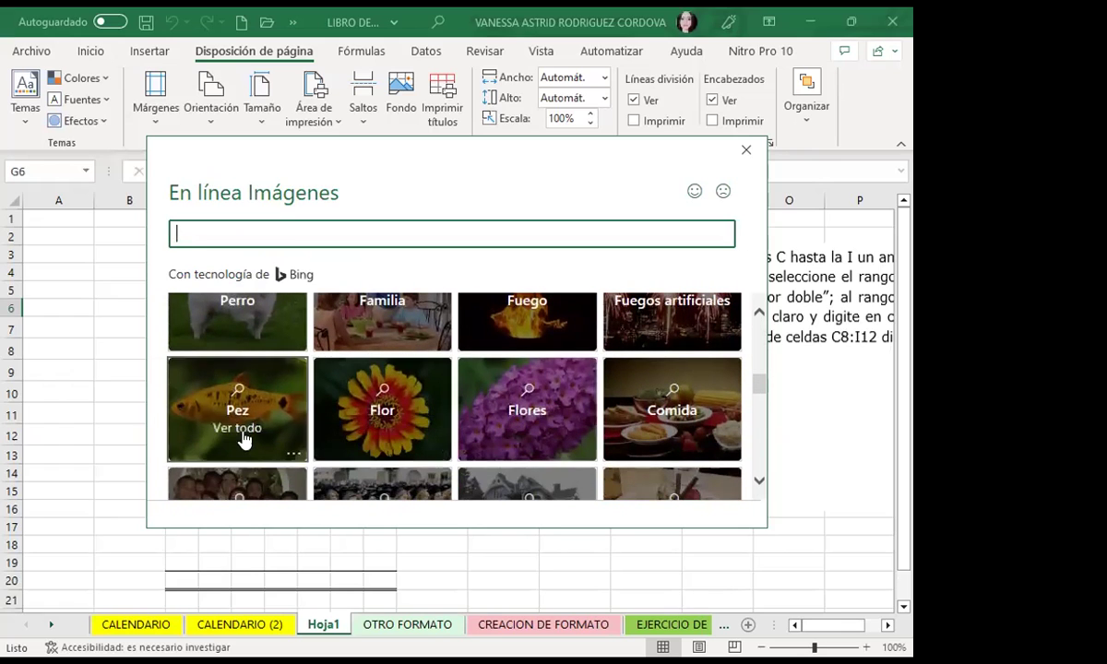
left_click(389, 415)
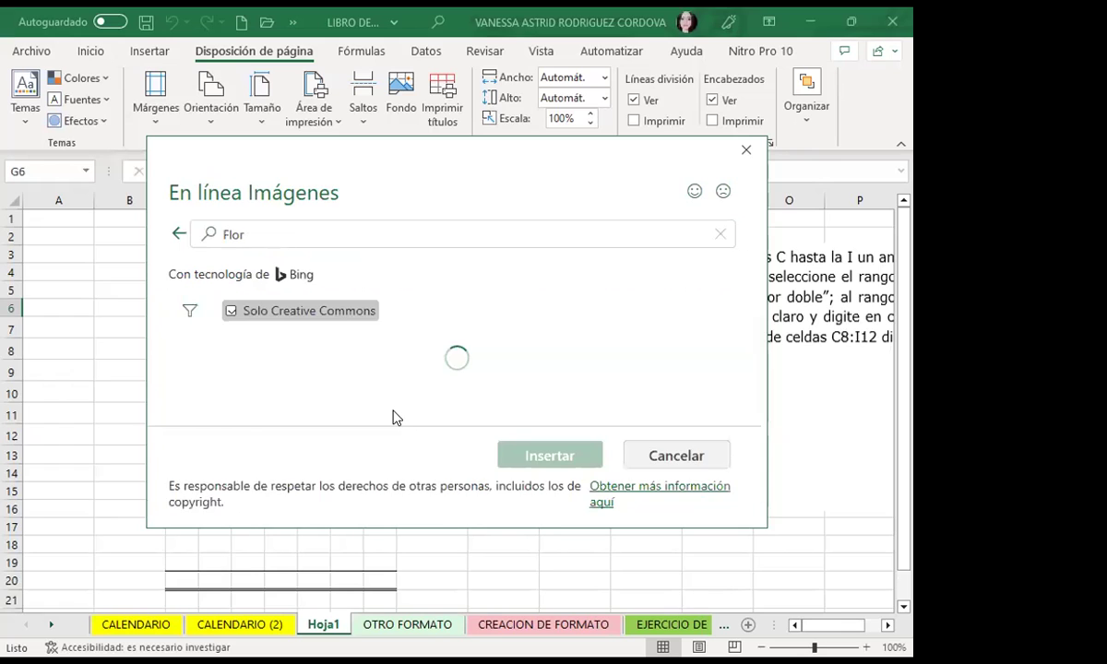
scroll(415, 381, "down", 2)
scroll(417, 387, "down", 2)
scroll(417, 389, "down", 2)
left_click(374, 377)
left_click(539, 456)
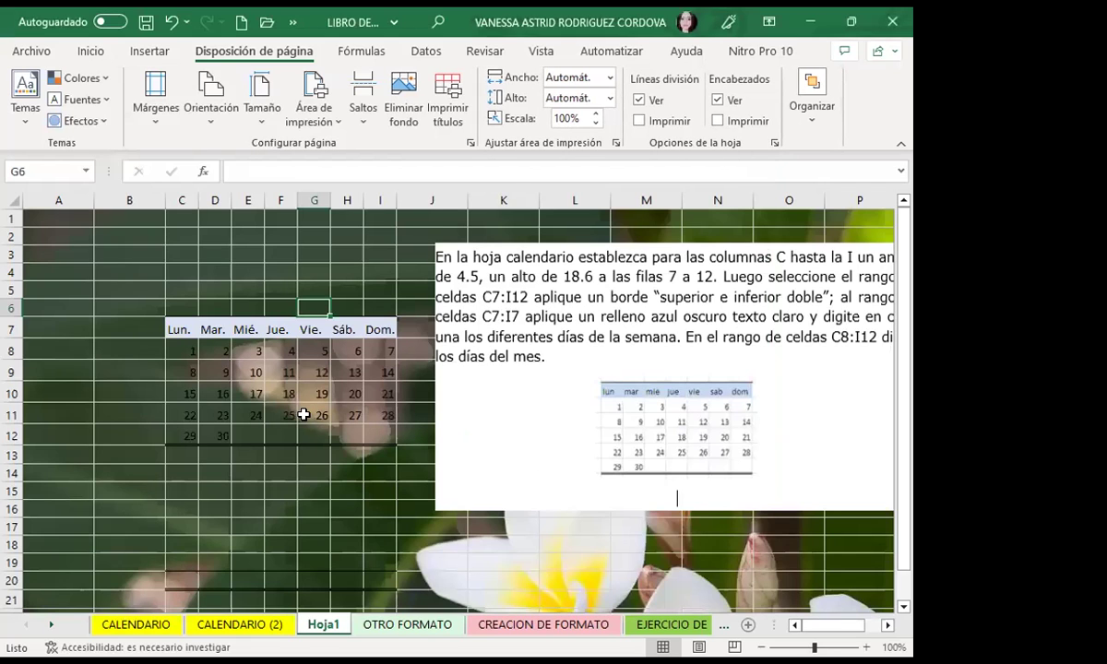
- Hide Hoja1's gridlines using the Vista tab's Mostrar options
left_click(544, 54)
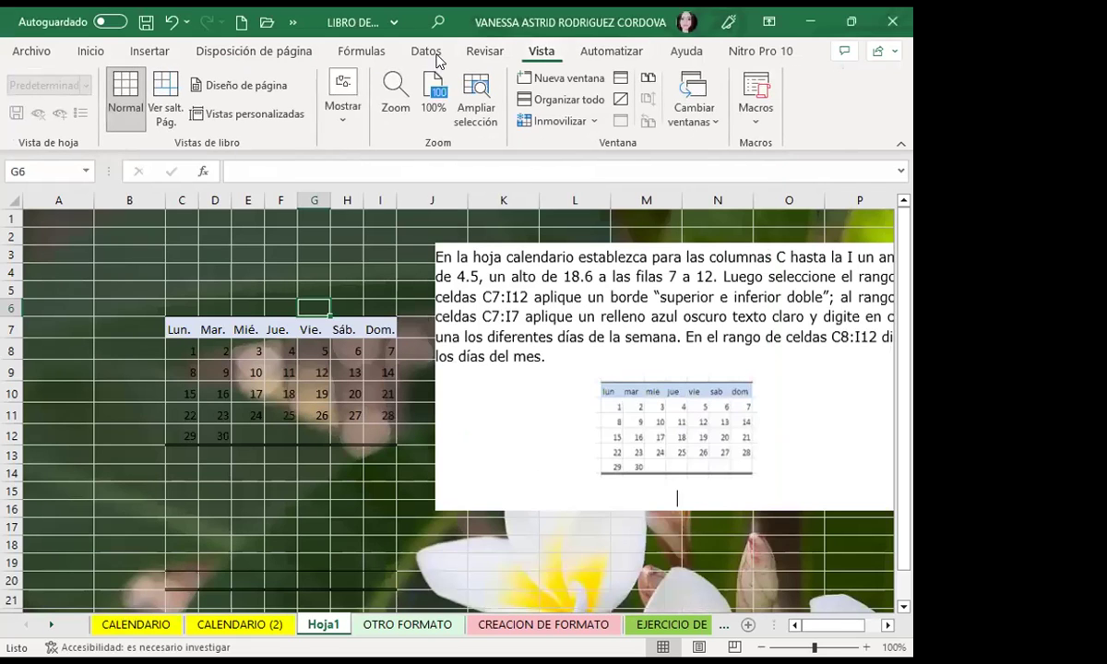
left_click(348, 122)
left_click(393, 198)
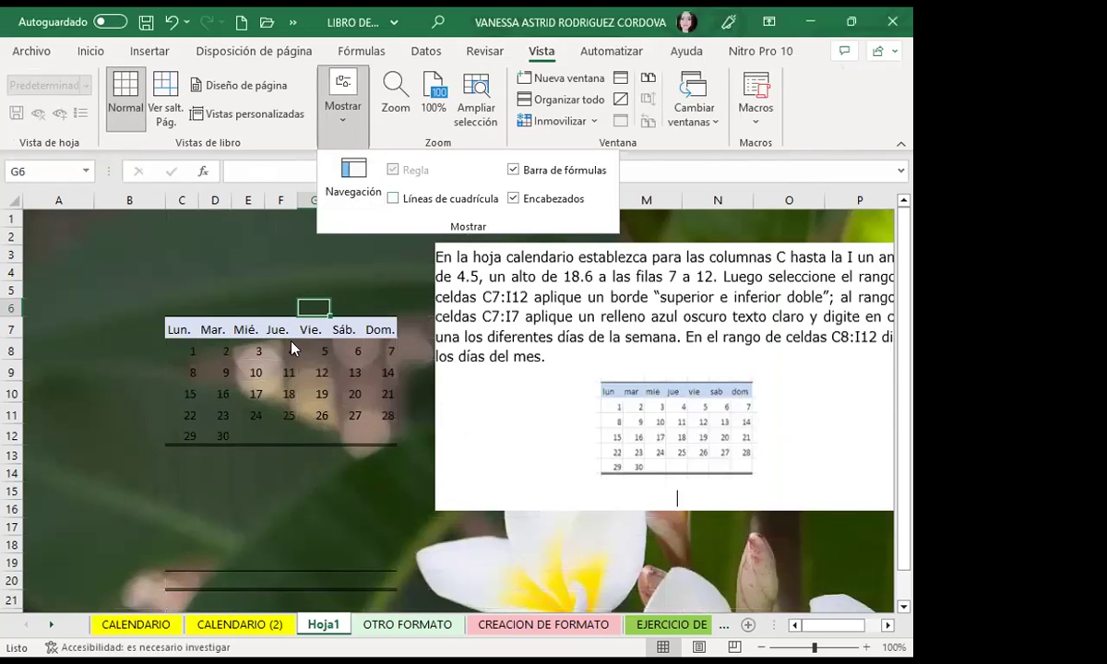
- Scroll across the sheet to inspect the tiled flower background, selecting cell AQ98
scroll(390, 486, "down", 2)
scroll(390, 486, "down", 6)
scroll(390, 486, "down", 7)
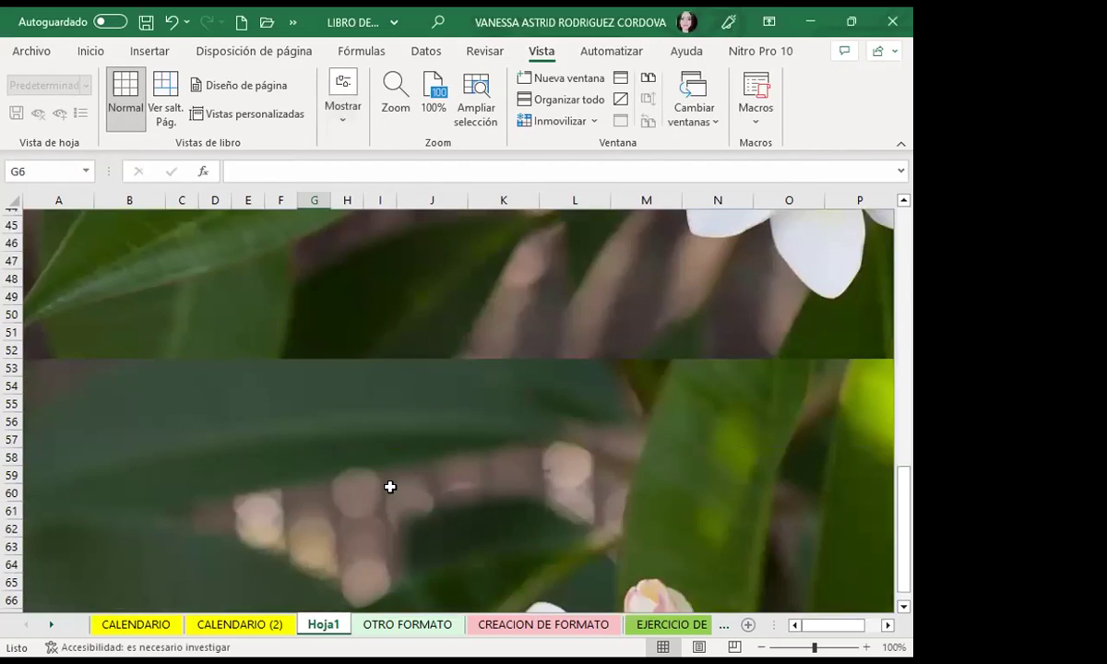
scroll(390, 486, "down", 3)
scroll(390, 486, "up", 4)
scroll(391, 486, "up", 11)
scroll(390, 486, "up", 3)
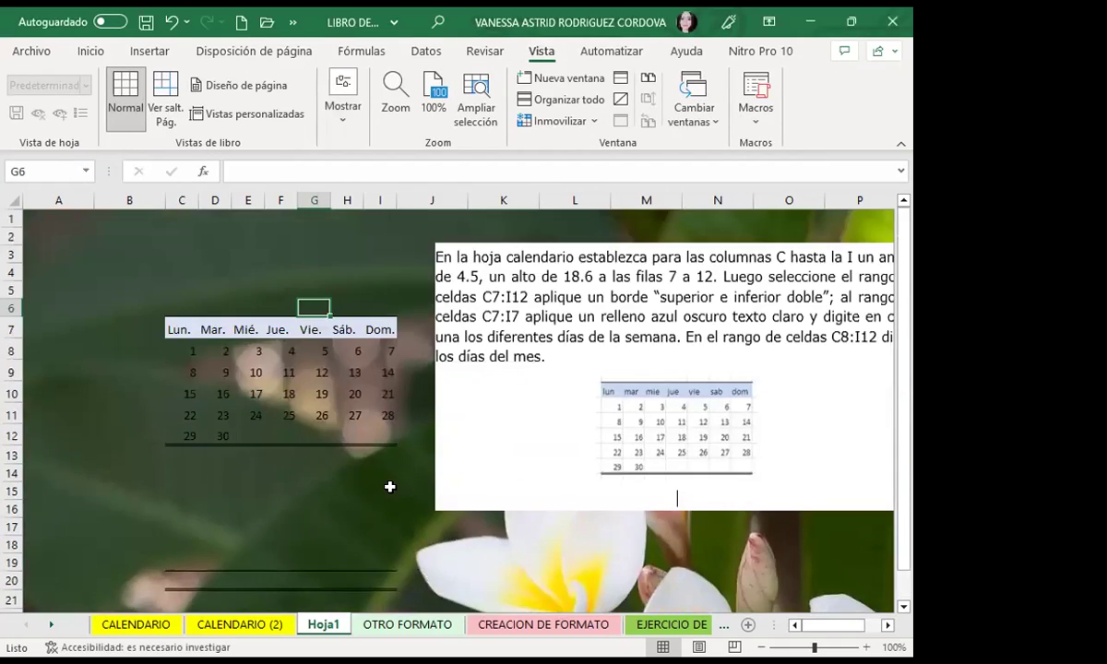
scroll(394, 486, "down", 3, "ctrl")
scroll(455, 499, "down", 3, "ctrl")
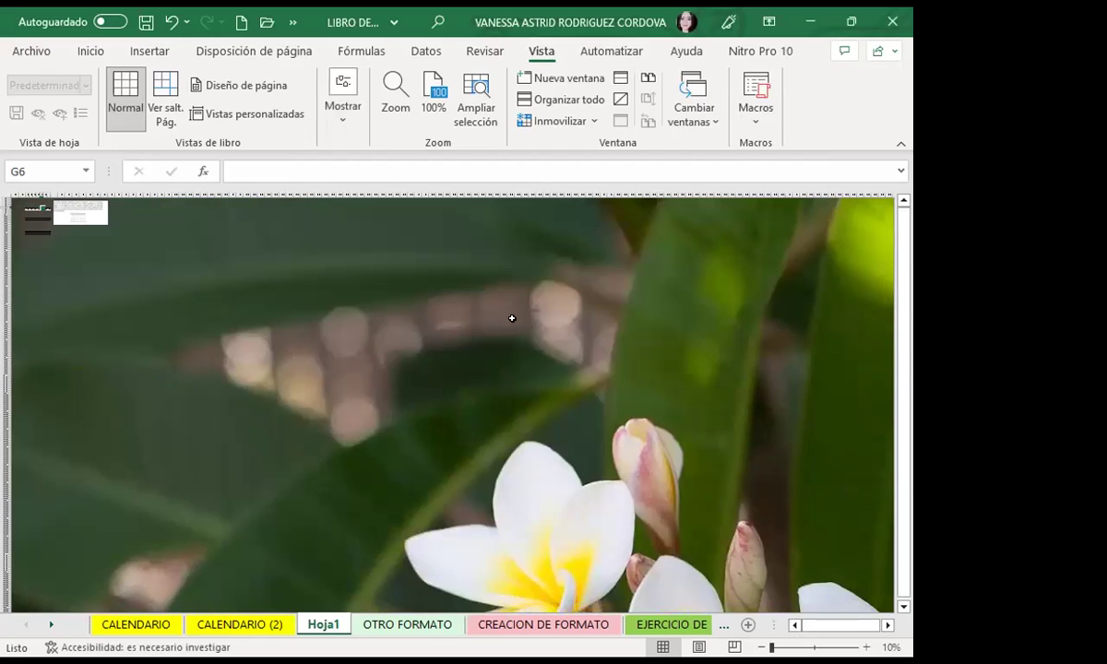
scroll(595, 435, "down", 1)
scroll(627, 420, "down", 8)
scroll(646, 441, "down", 5)
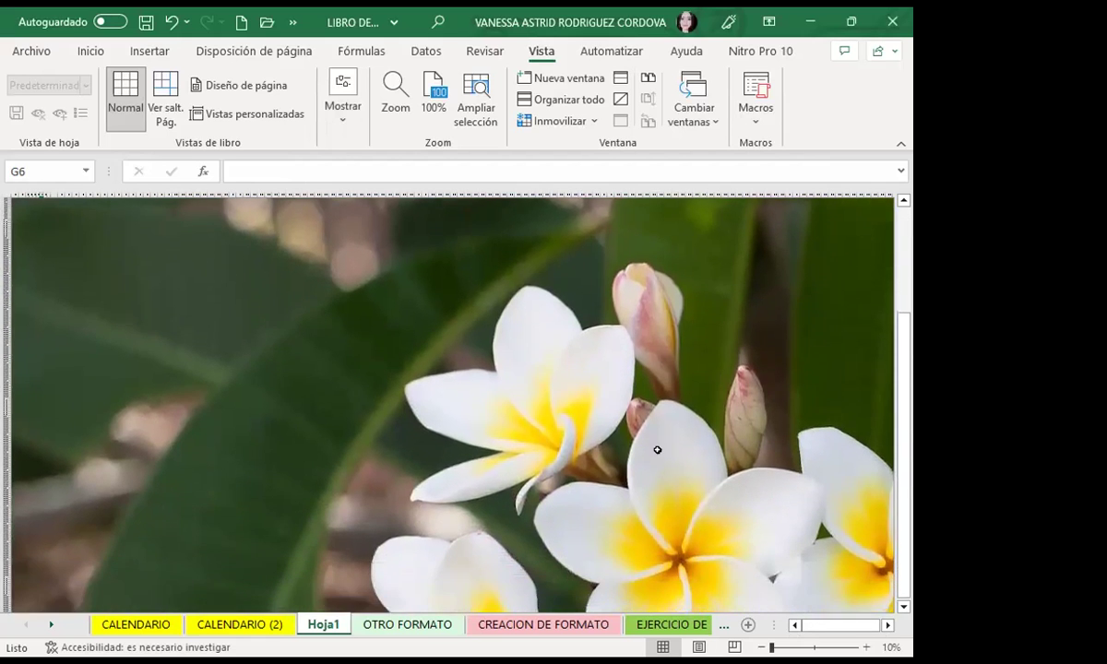
scroll(660, 457, "down", 4)
scroll(683, 489, "down", 5)
scroll(690, 492, "down", 2)
scroll(687, 498, "down", 6)
scroll(690, 498, "down", 3)
scroll(690, 498, "up", 5)
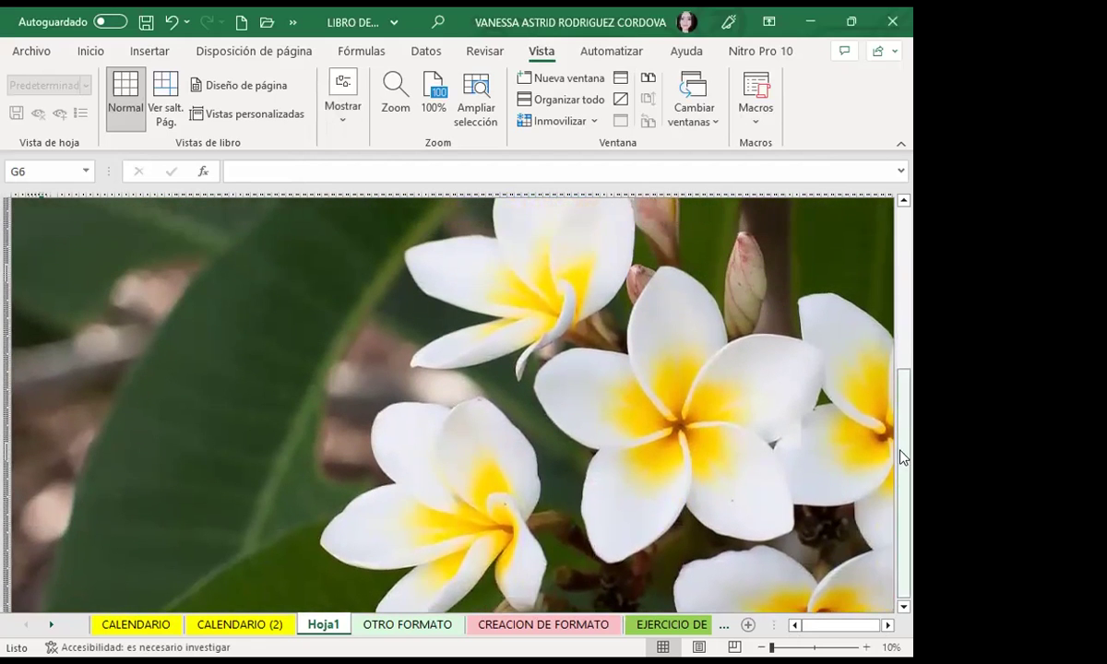
left_click_drag(902, 458, 890, 251)
left_click(272, 361)
scroll(255, 359, "up", 2, "ctrl")
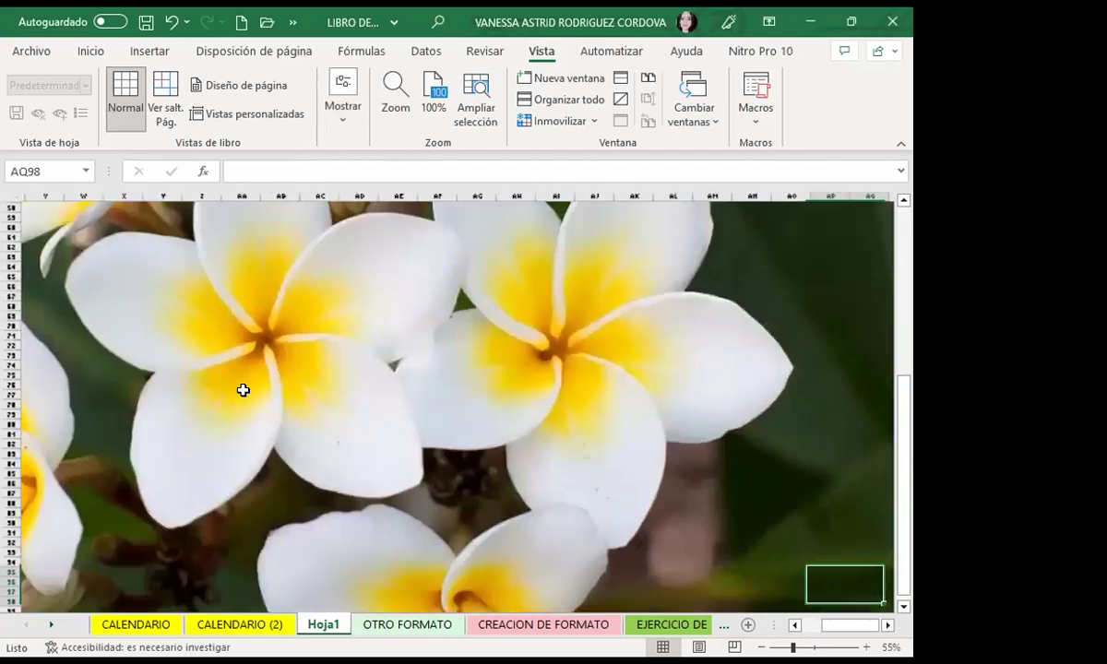
scroll(242, 387, "up", 1, "ctrl")
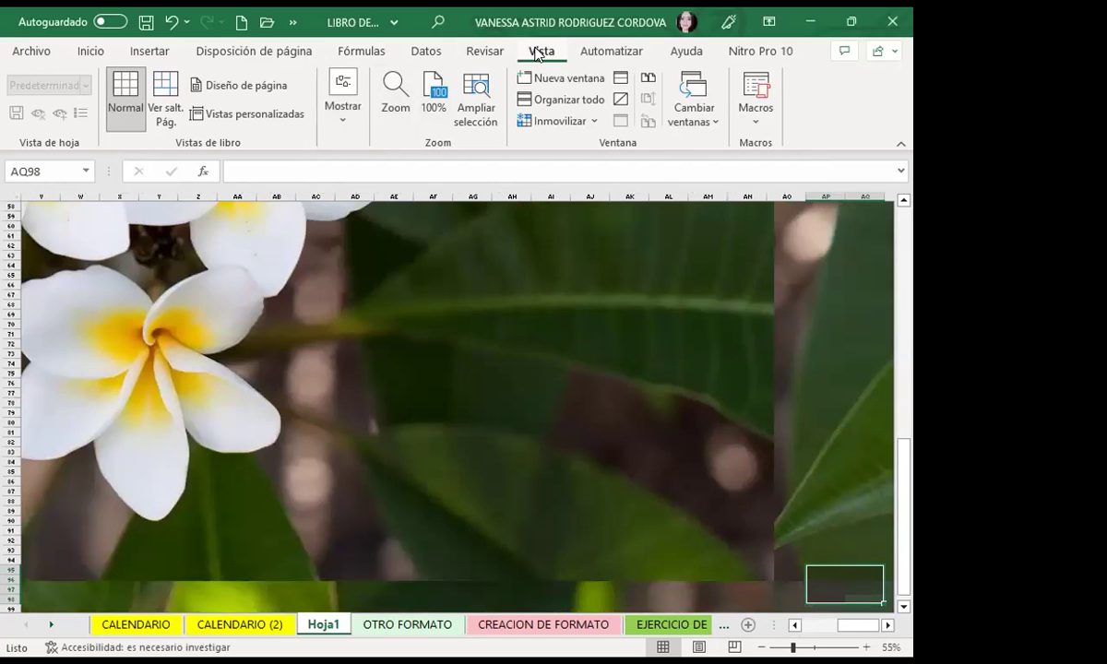
- Turn Líneas de cuadrícula back on, then uncheck it again
left_click(352, 128)
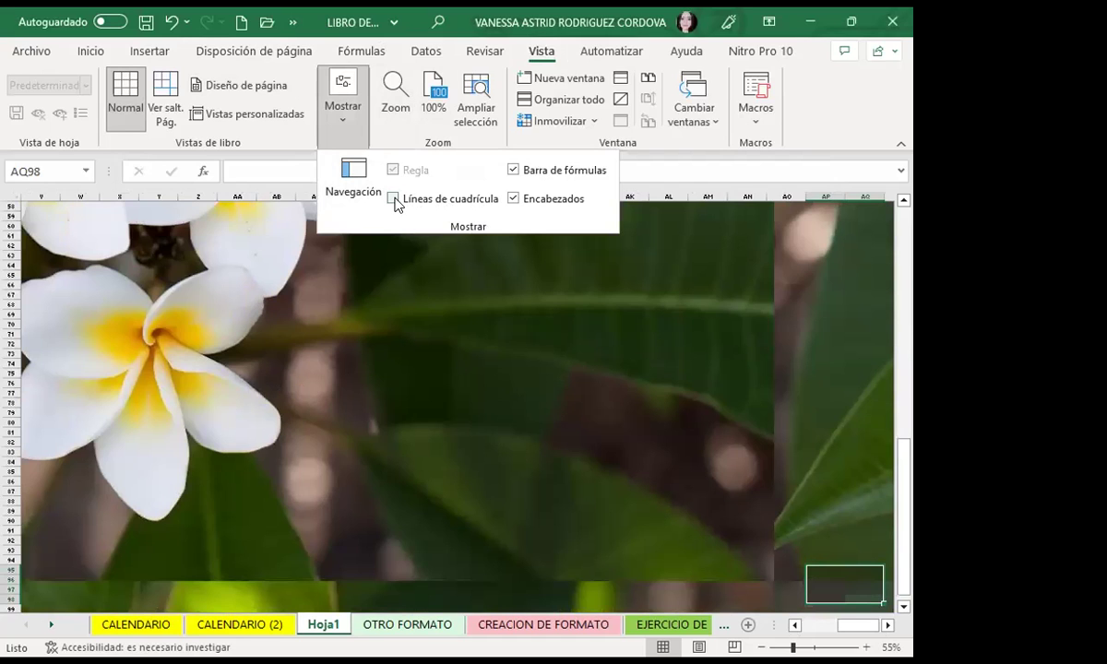
left_click(394, 199)
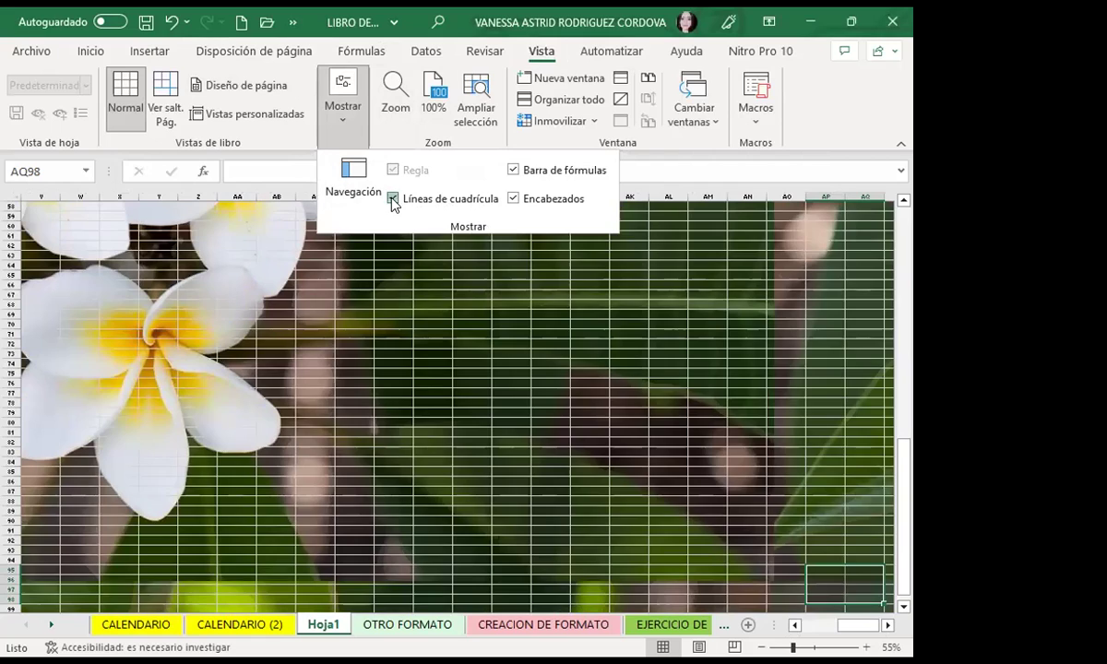
left_click(393, 199)
left_click(442, 309)
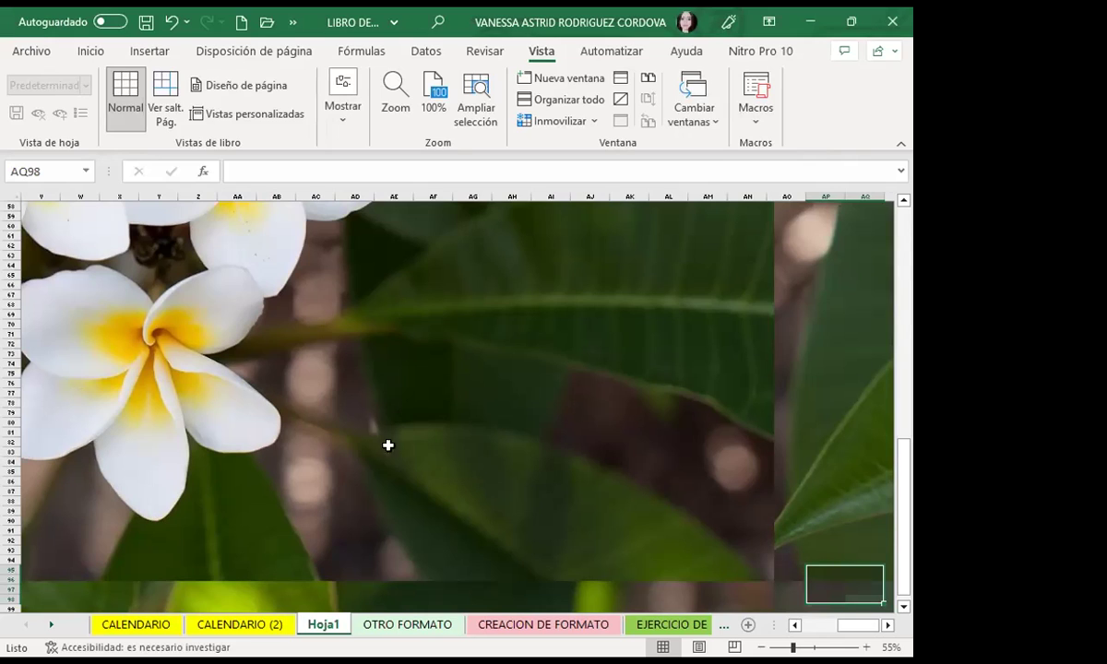
left_click(395, 371)
left_click(439, 321)
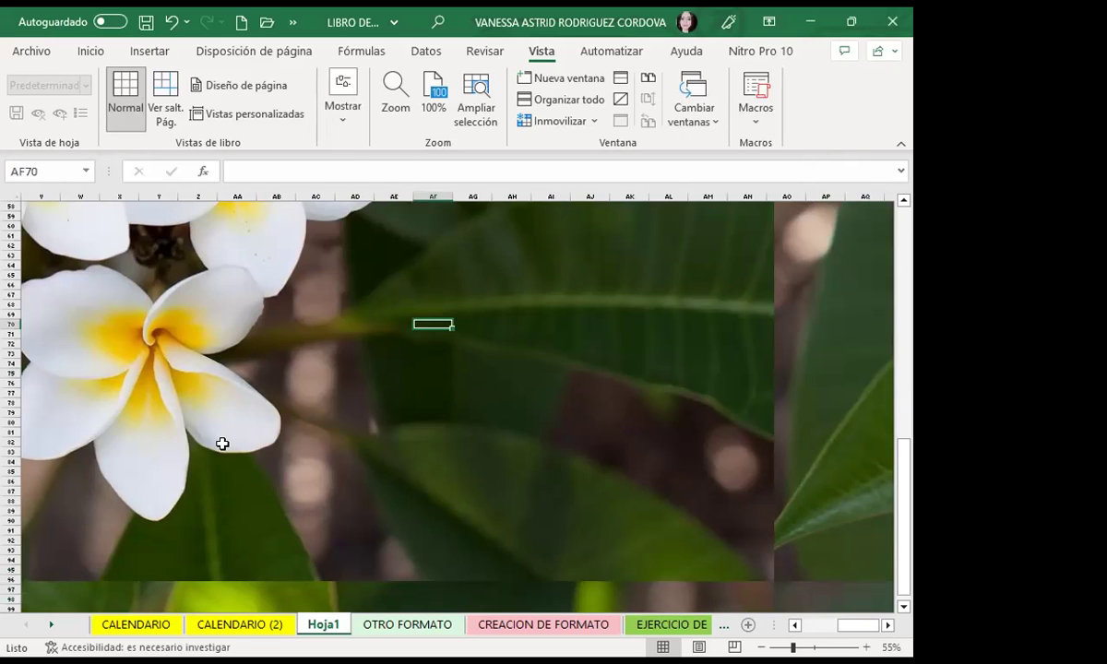
left_click(225, 441)
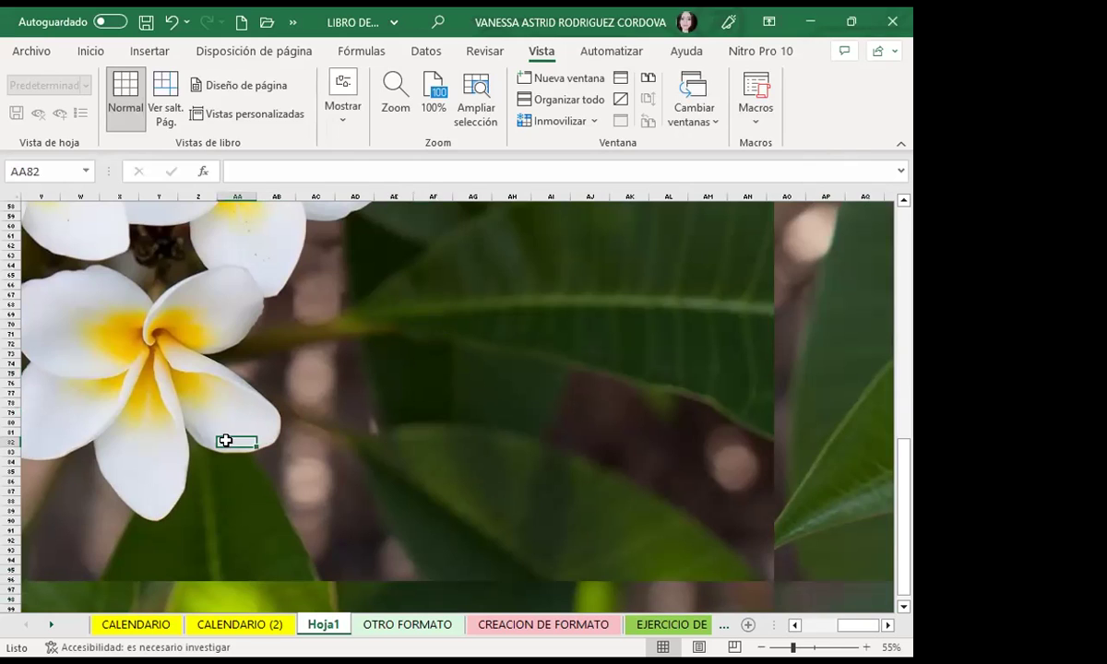
left_click(355, 402)
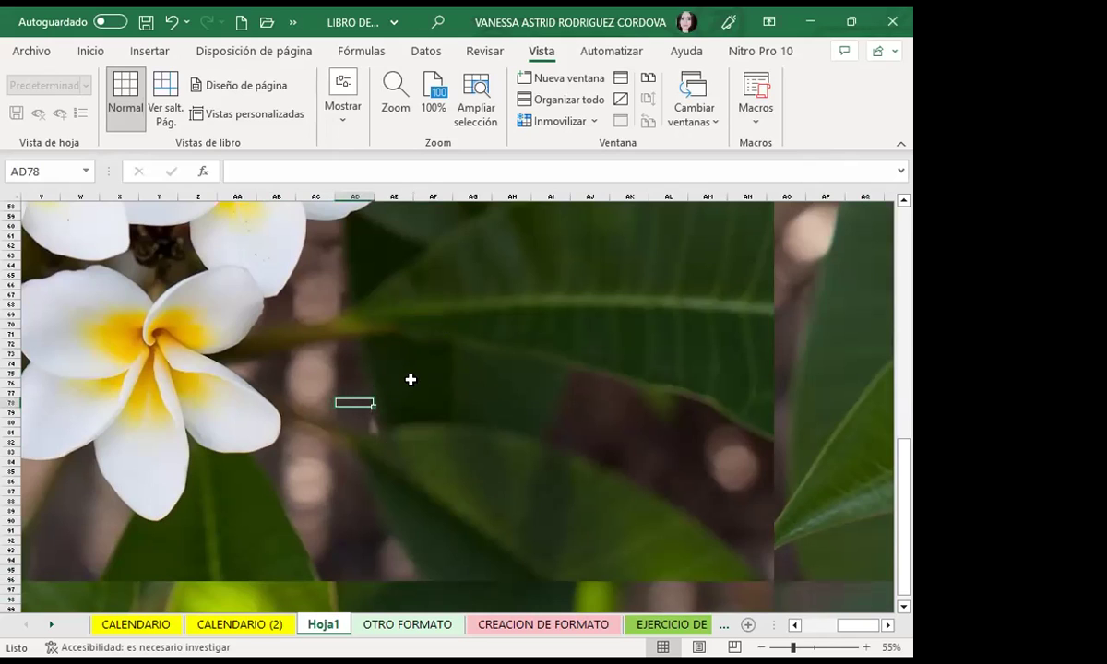
left_click(308, 343)
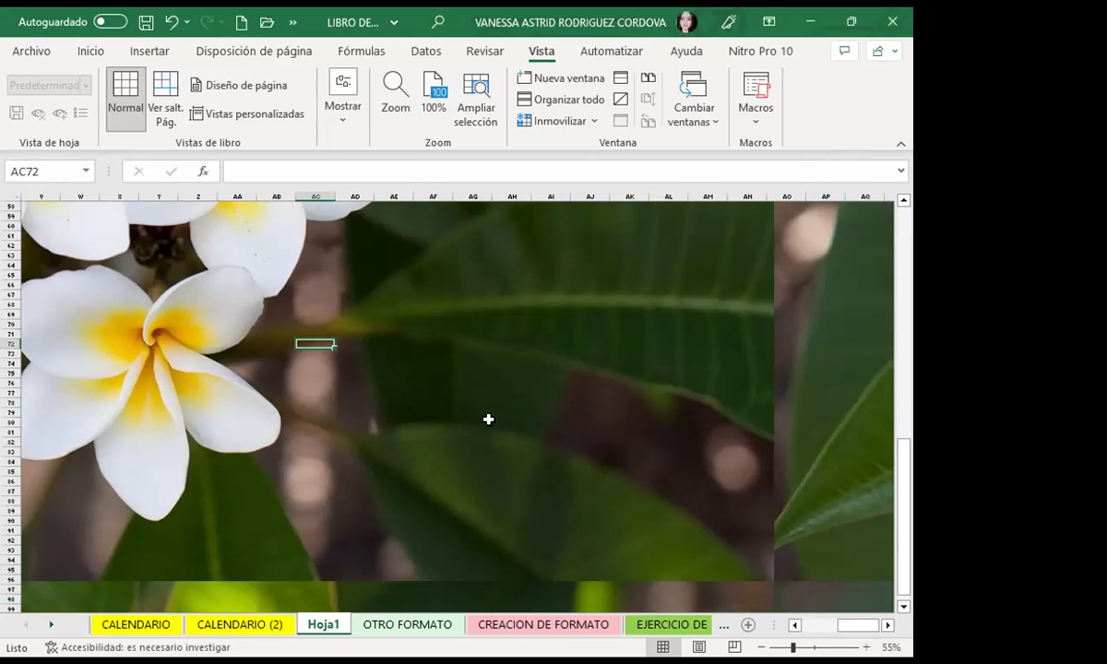
left_click(391, 401)
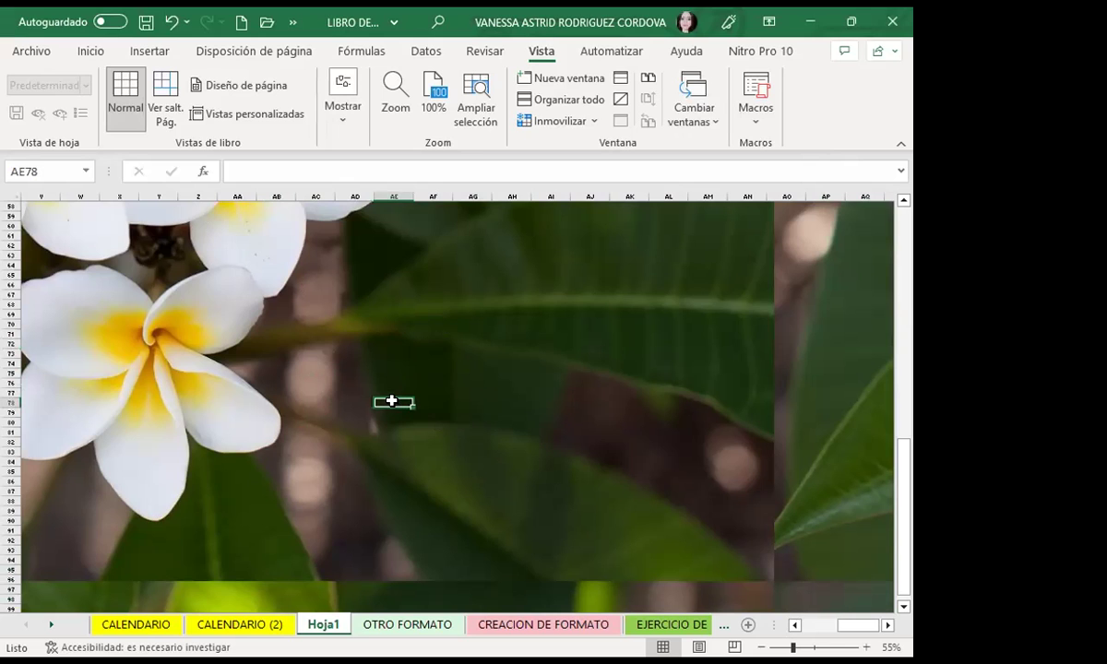
- Remove Hoja1's flower background and begin choosing a new background image
left_click(256, 52)
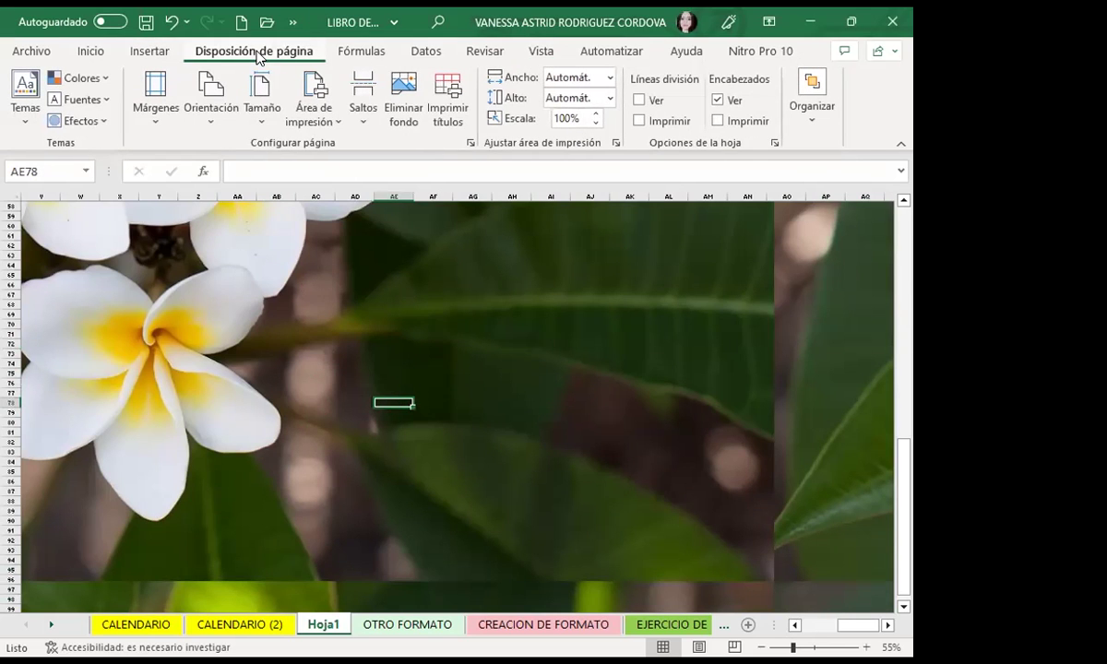
left_click(403, 92)
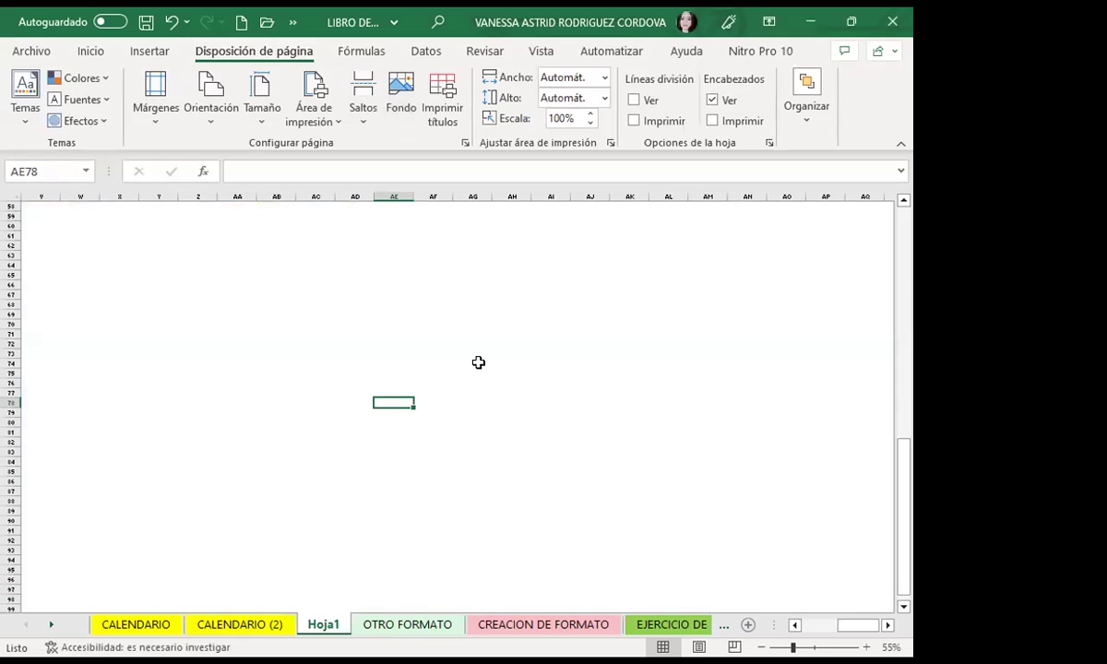
left_click(403, 83)
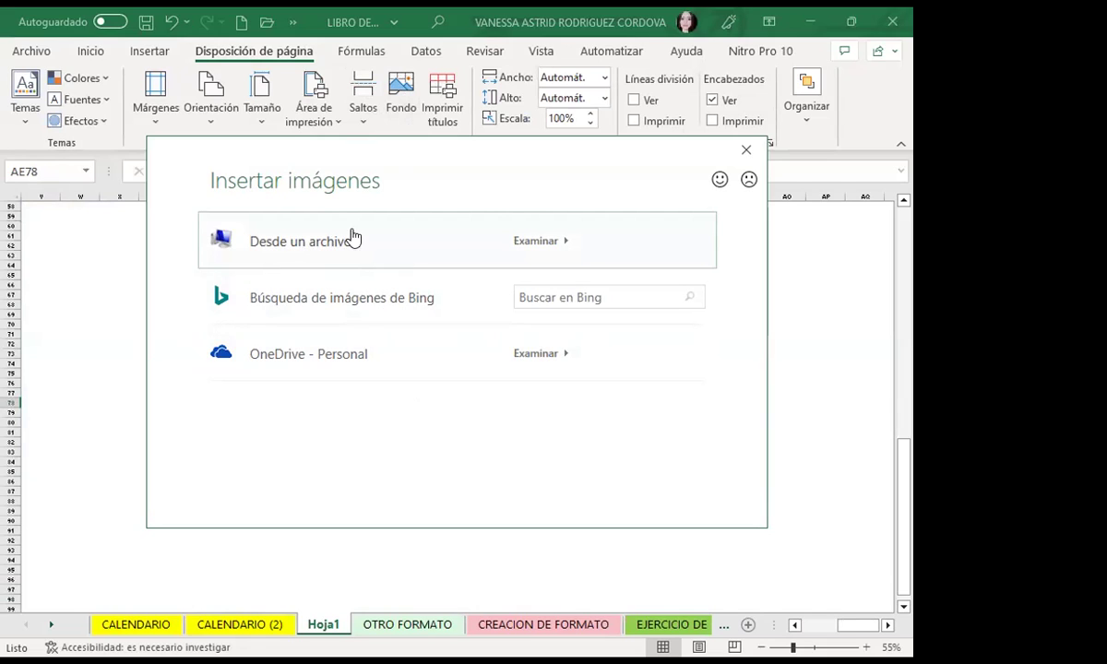
- Browse from file to C: > Archivos de programa > Microsoft Office > root > CLIPART > PUB60COR
left_click(306, 248)
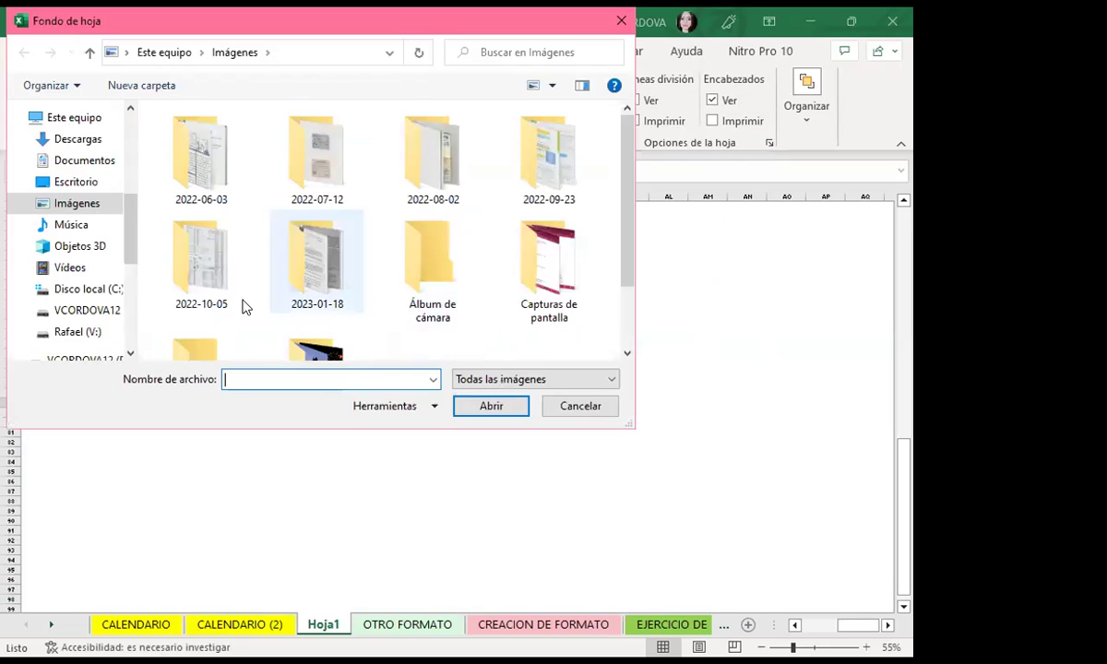
left_click(90, 289)
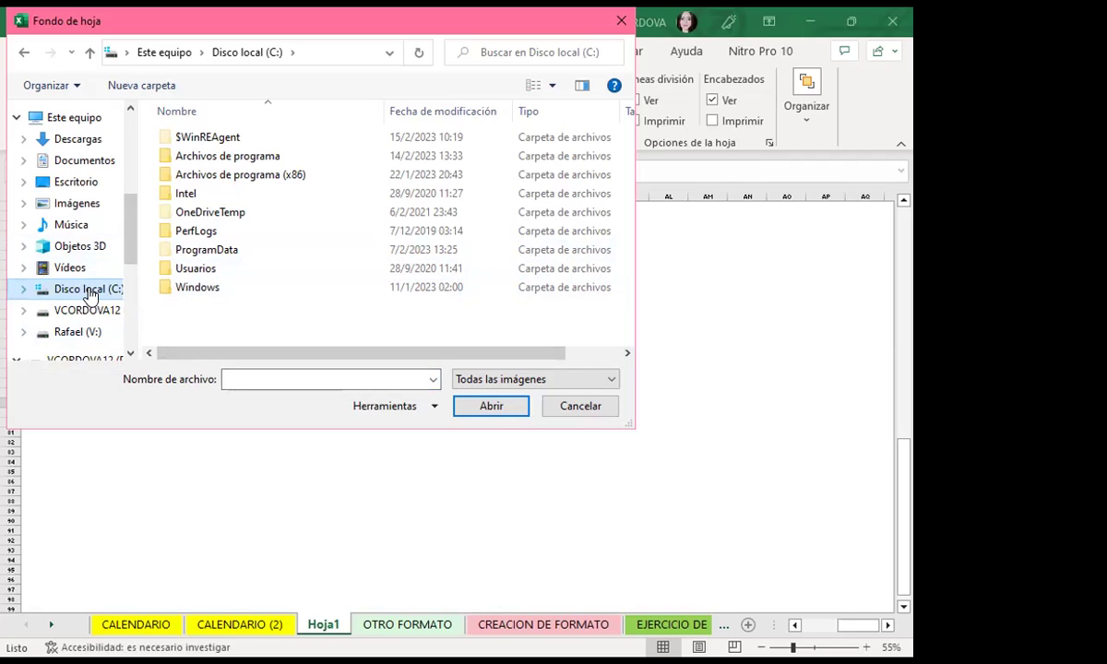
double_click(252, 162)
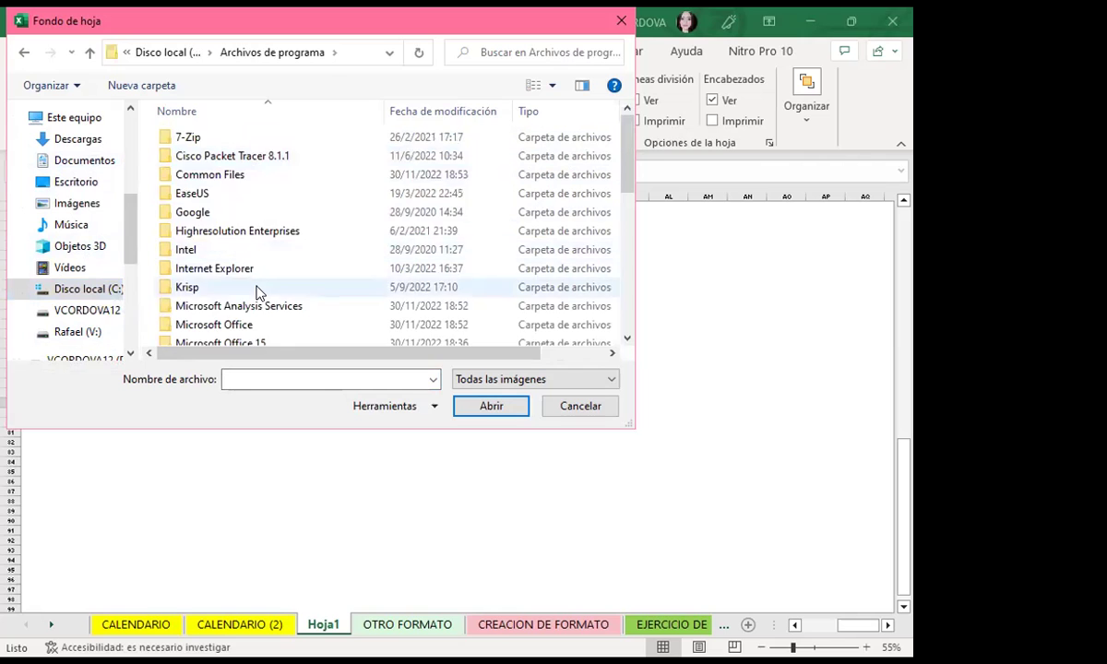
scroll(258, 293, "down", 2)
double_click(180, 221)
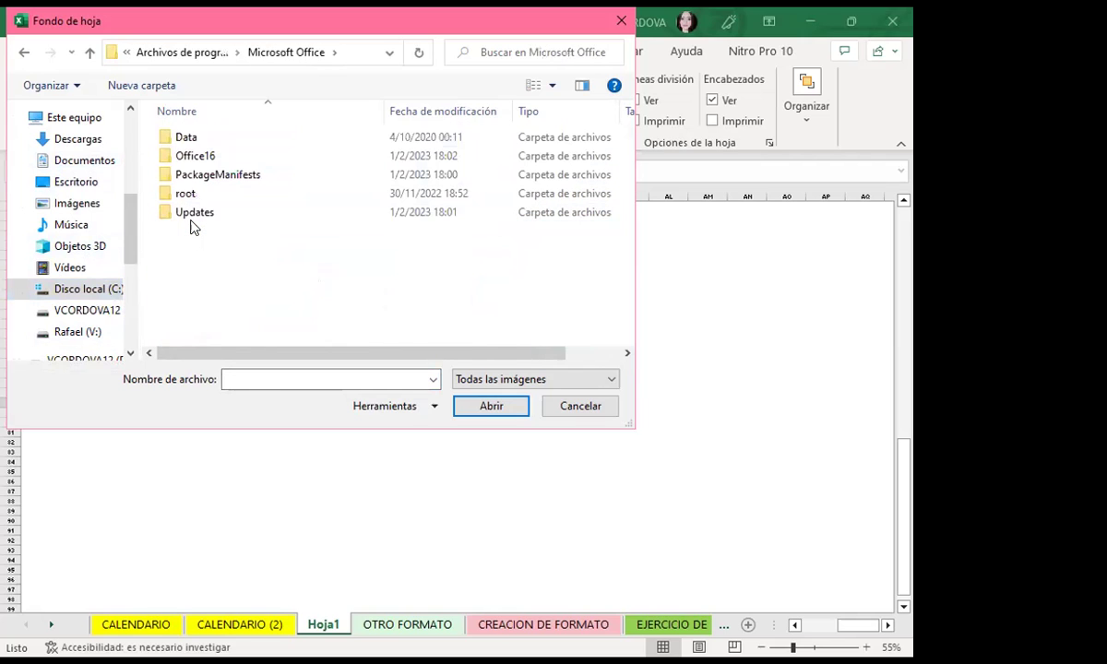
double_click(185, 193)
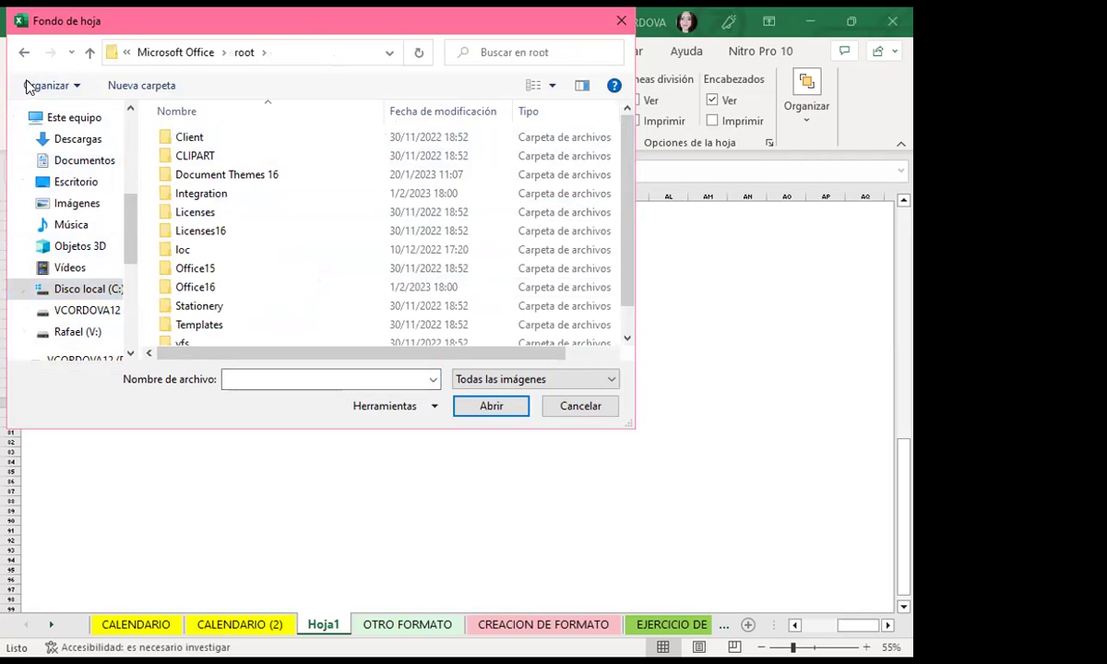
left_click(24, 52)
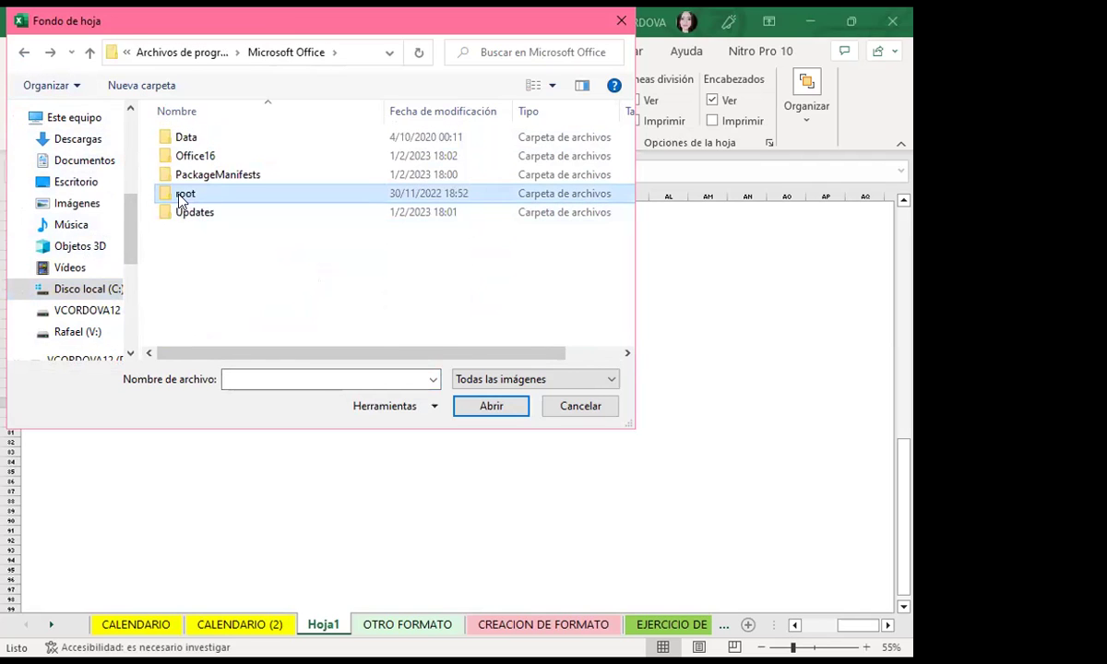
double_click(186, 195)
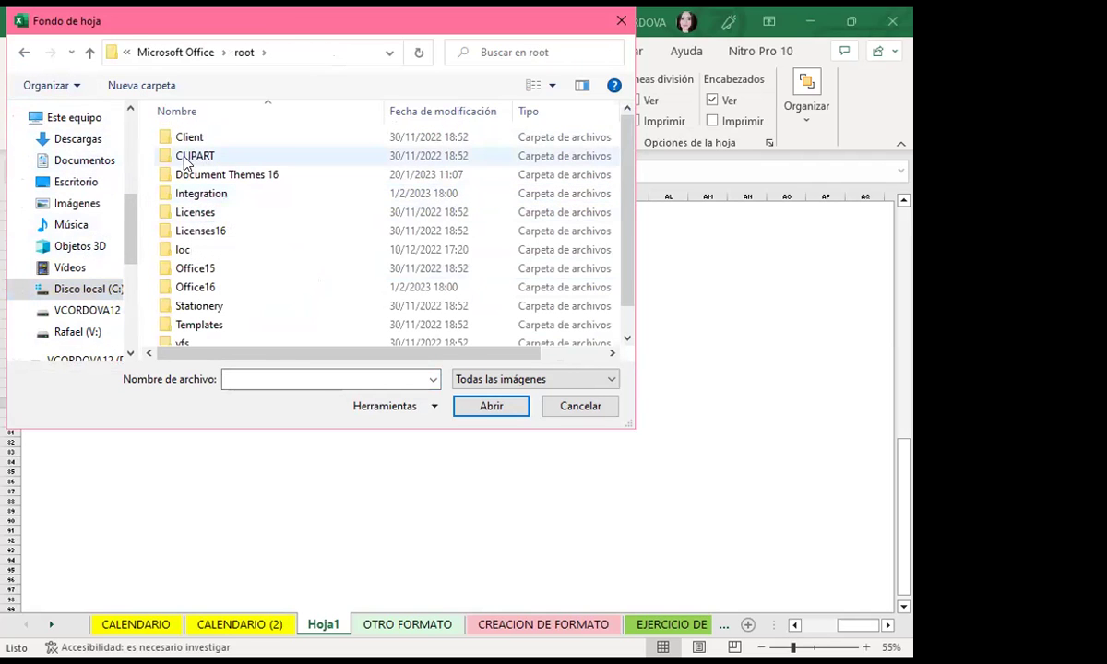
double_click(203, 160)
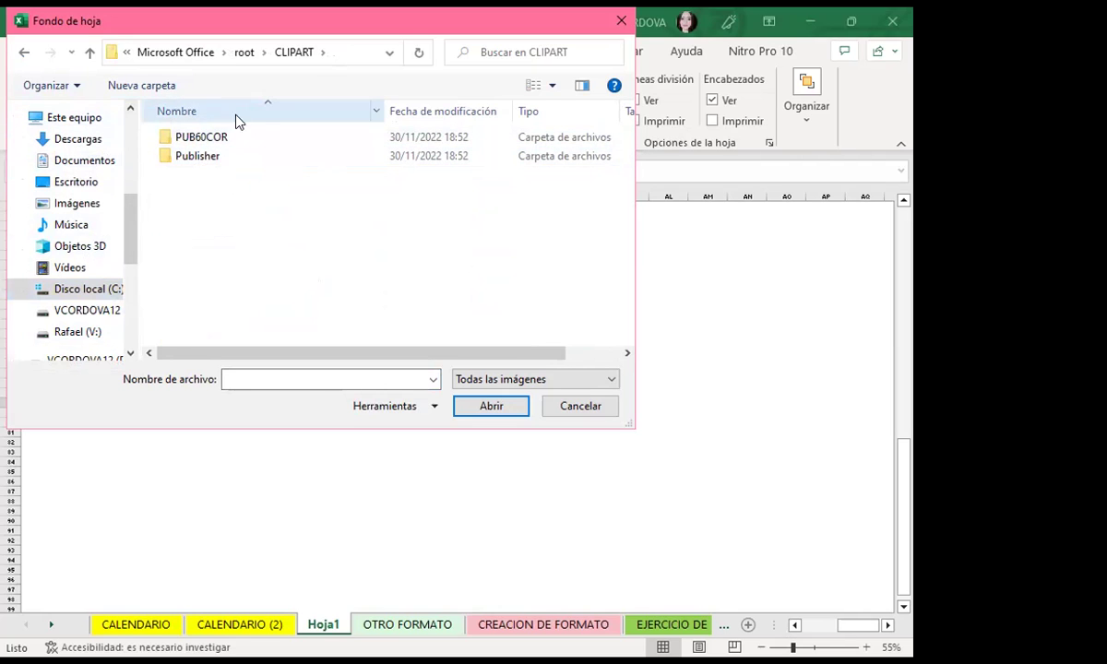
double_click(204, 138)
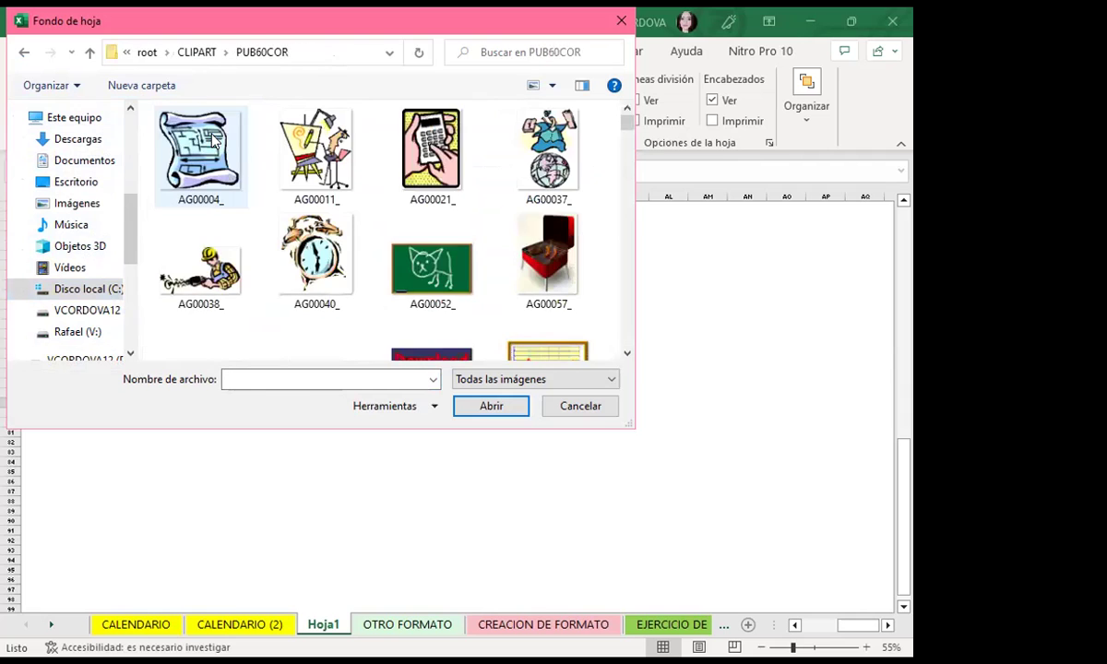
- Scroll the PUB60COR thumbnails and select the Eiffel Tower night photo PH02040U
mouse_move(626, 121)
left_mouse_down()
mouse_move(606, 232)
mouse_move(632, 334)
mouse_move(624, 205)
mouse_move(627, 230)
left_mouse_up()
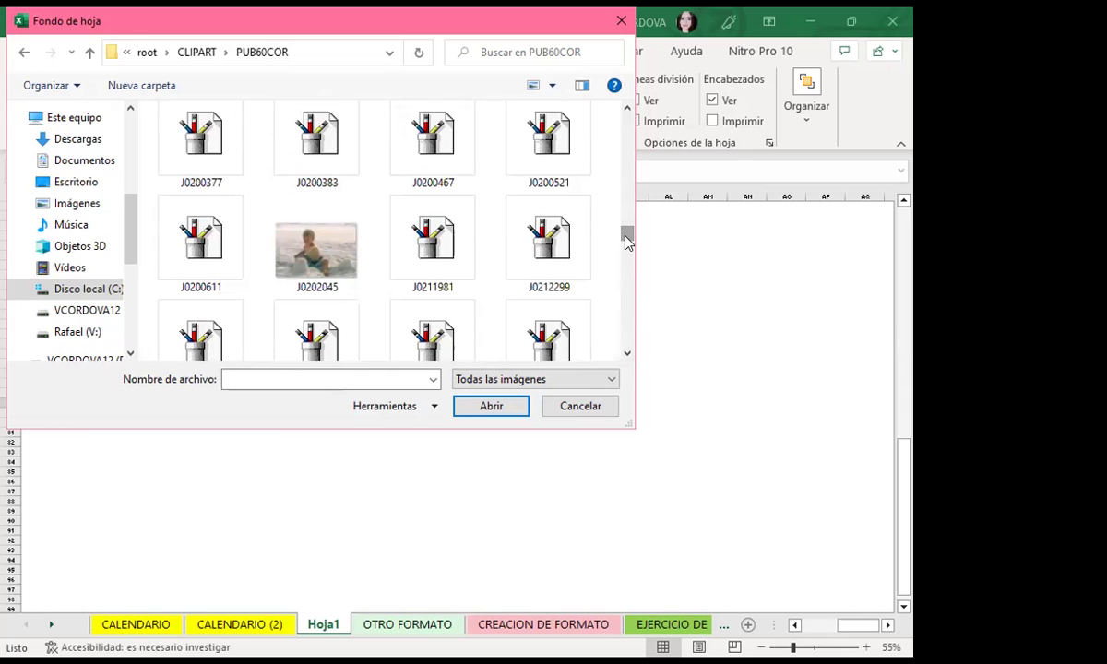
left_click_drag(627, 358, 626, 358)
left_click_drag(627, 251, 627, 295)
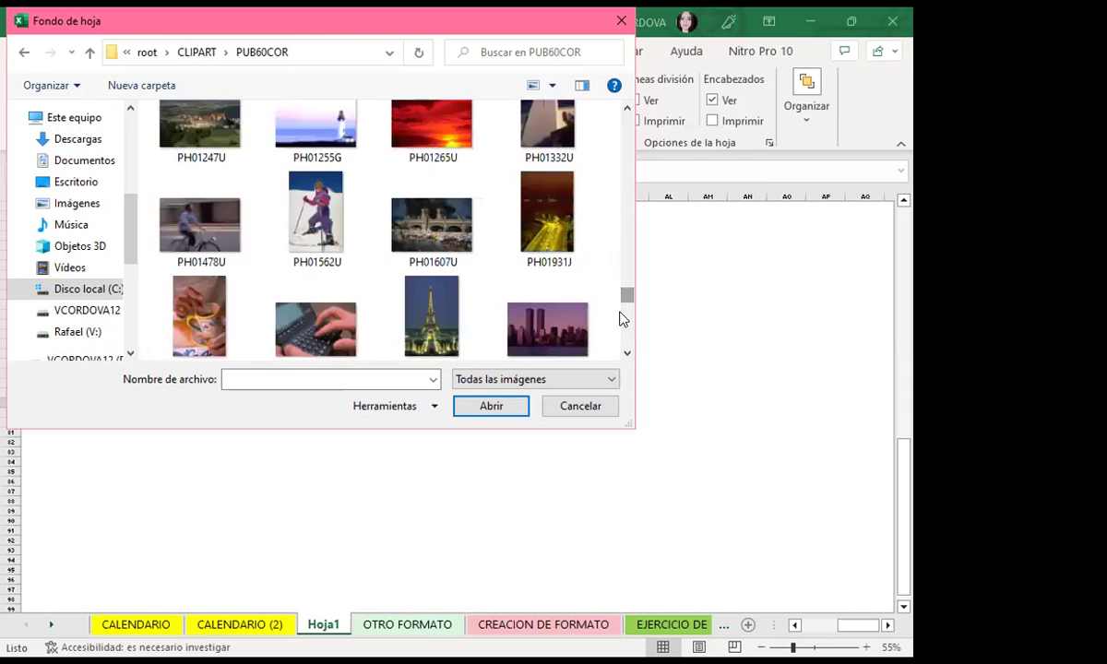
left_click(438, 320)
- Insert the Eiffel Tower photo as Hoja1's background, then remove it with Eliminar fondo
left_click(501, 407)
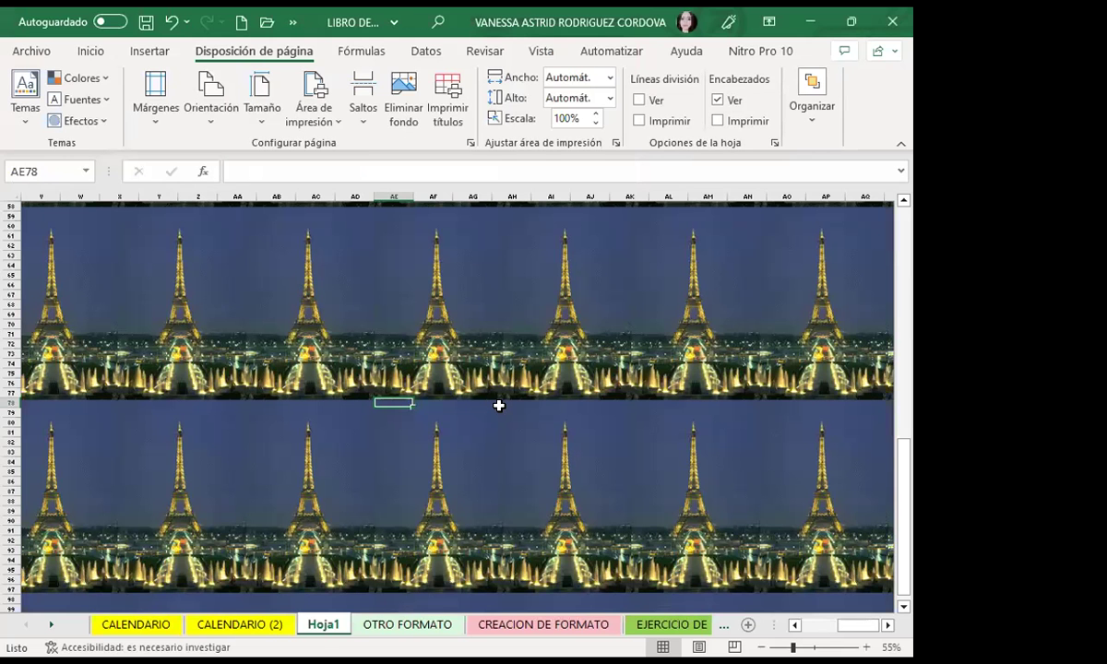
left_click(296, 399)
left_click(469, 441)
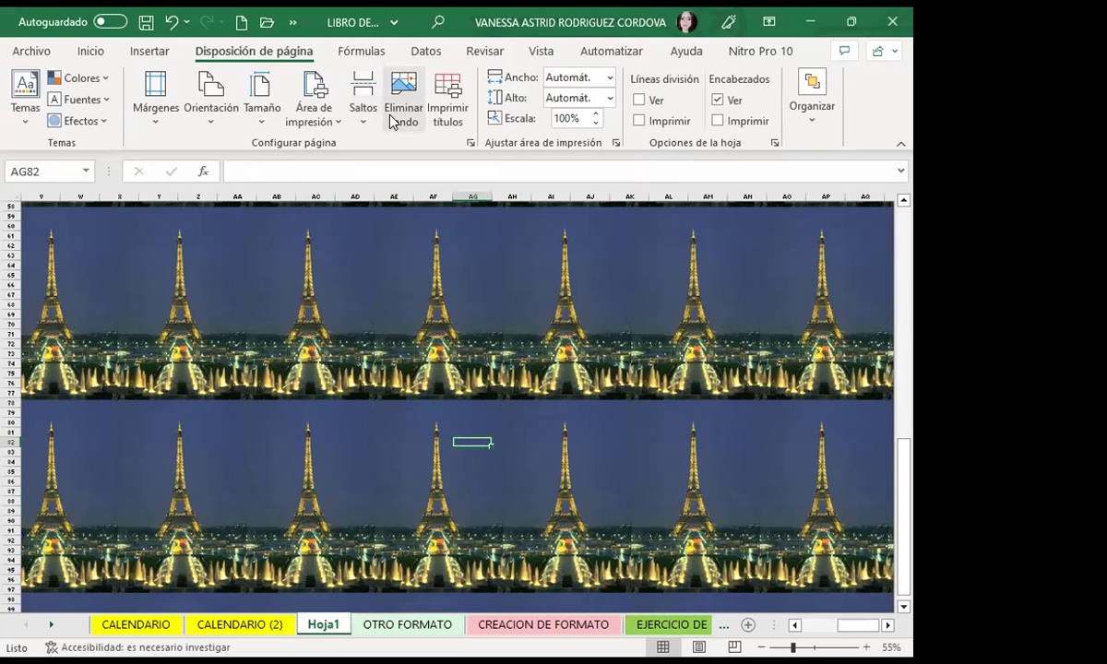
left_click(403, 99)
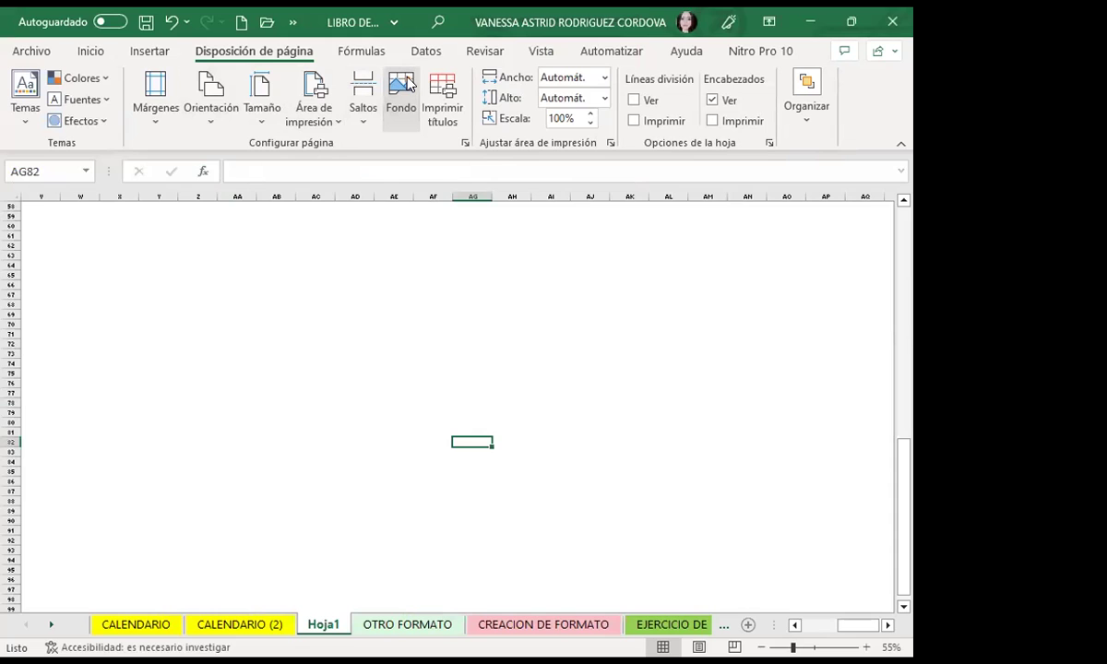
- Insert the yellow boat photo PH02398U from PUB60COR as Hoja1's tiled background
left_click(403, 88)
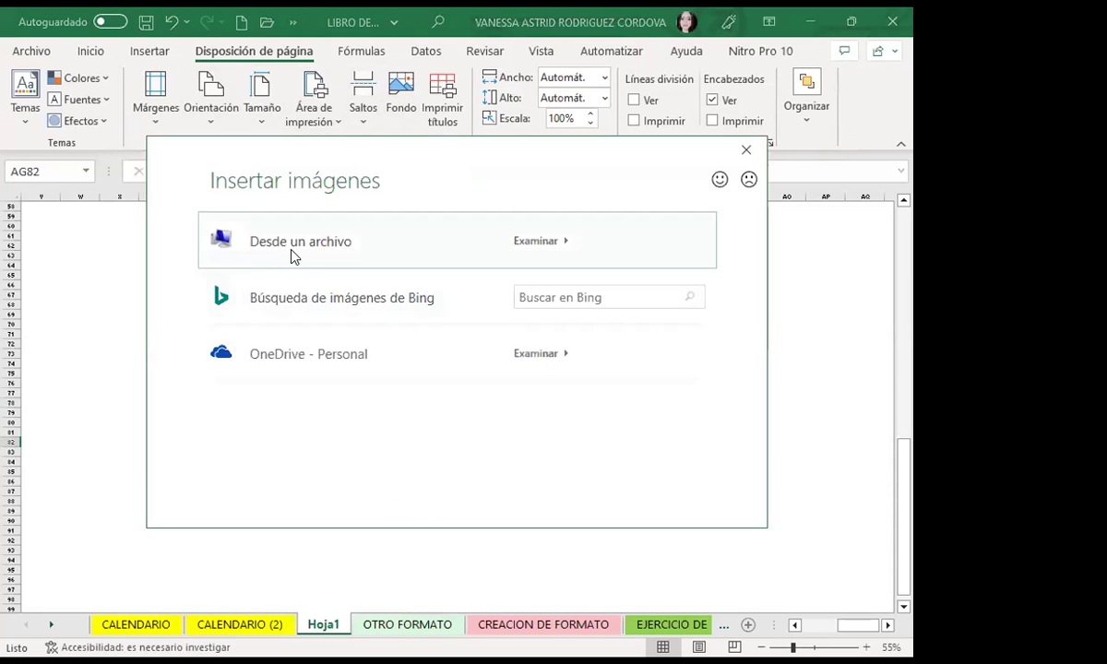
left_click(291, 250)
left_click_drag(625, 127, 627, 309)
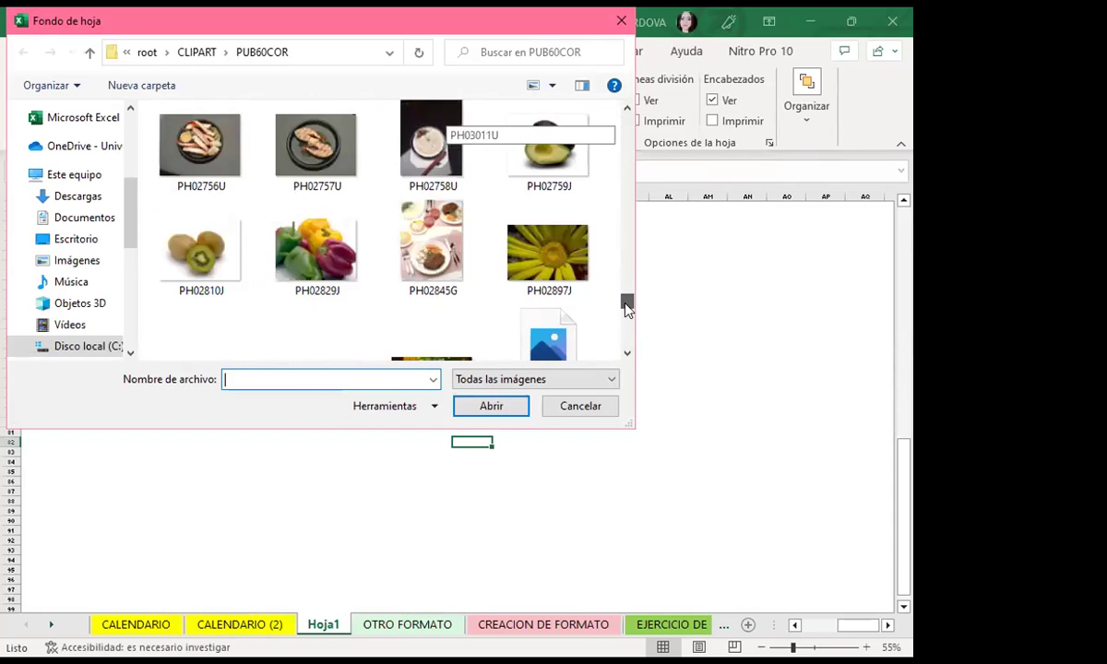
scroll(332, 311, "up", 2)
scroll(334, 313, "up", 3)
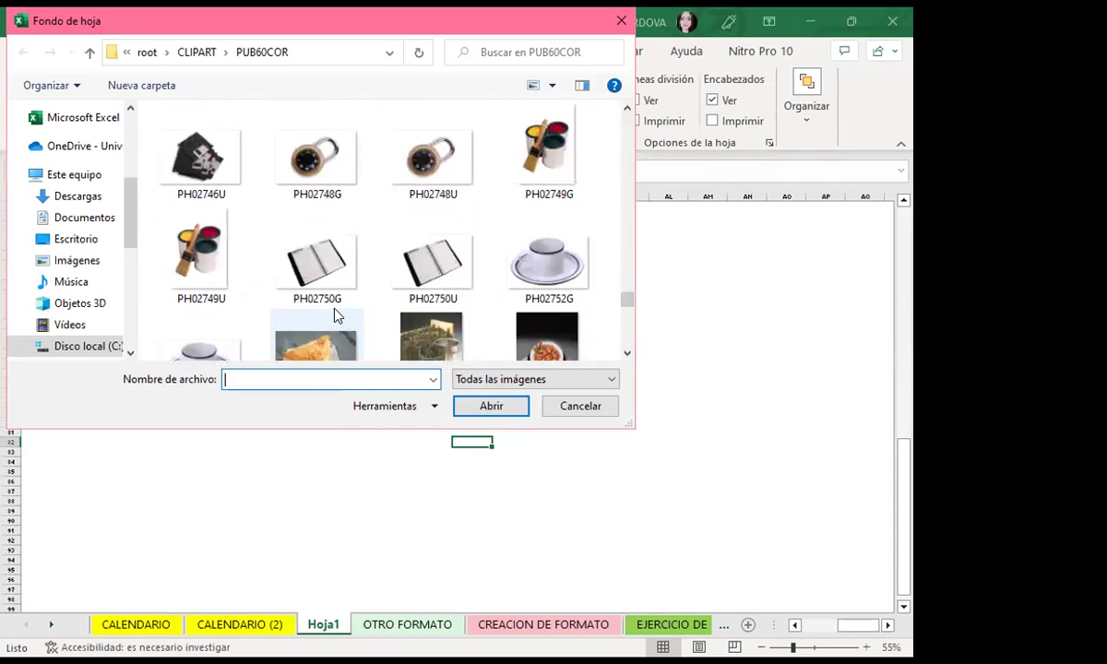
scroll(335, 316, "up", 2)
scroll(335, 315, "up", 3)
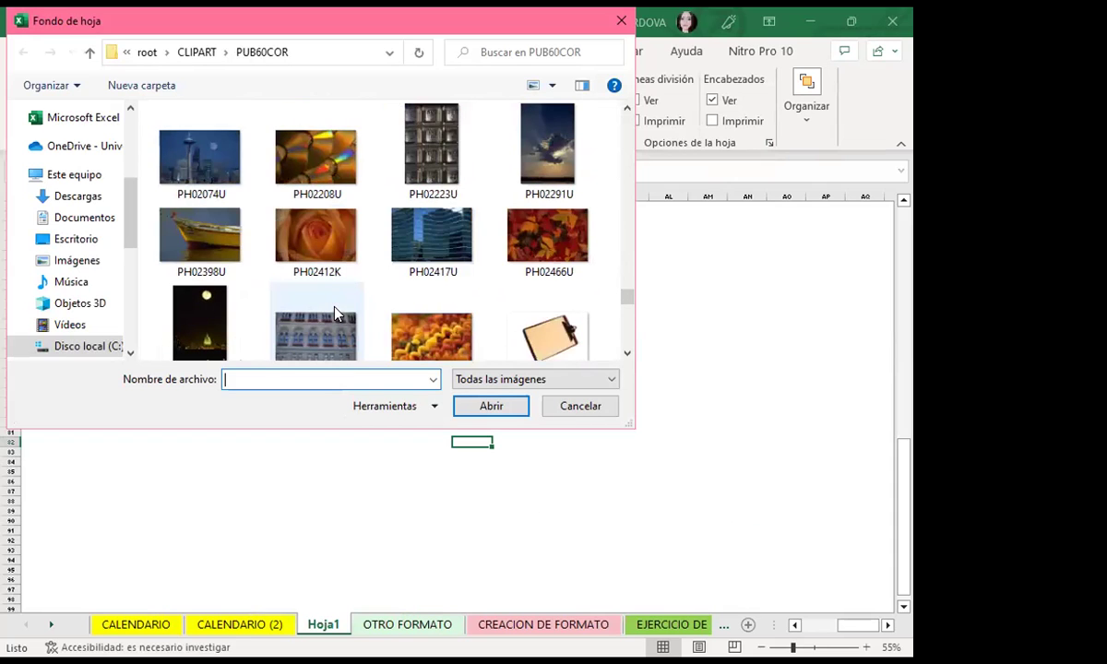
left_click(193, 241)
left_click(503, 406)
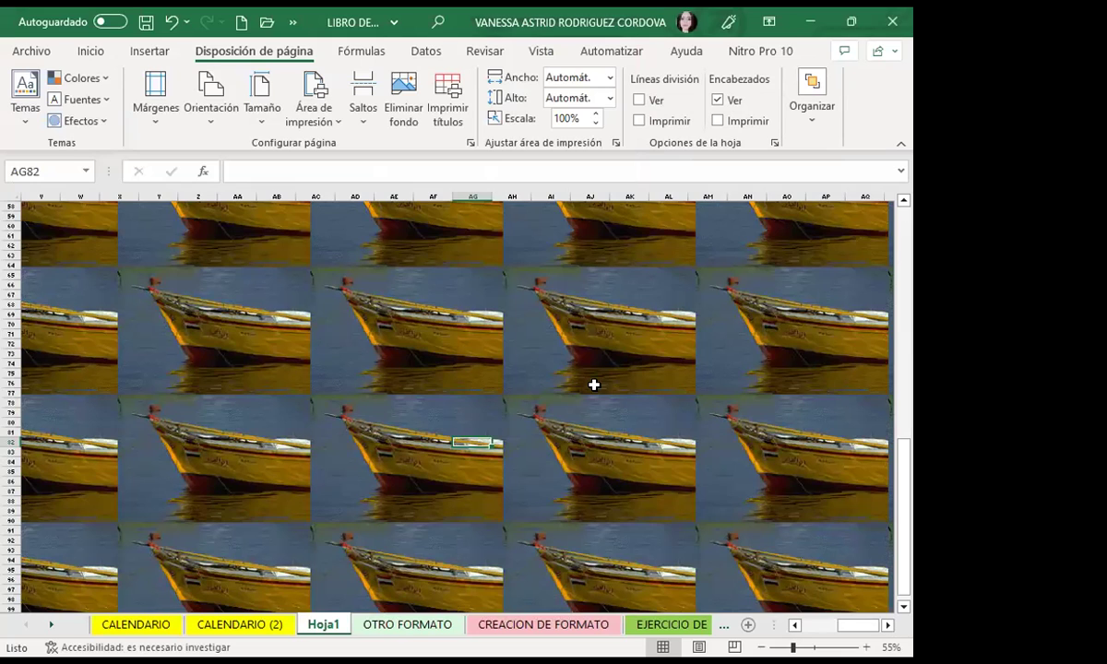
- Select several cells over the tiled boat background on Hoja1
left_click(447, 361)
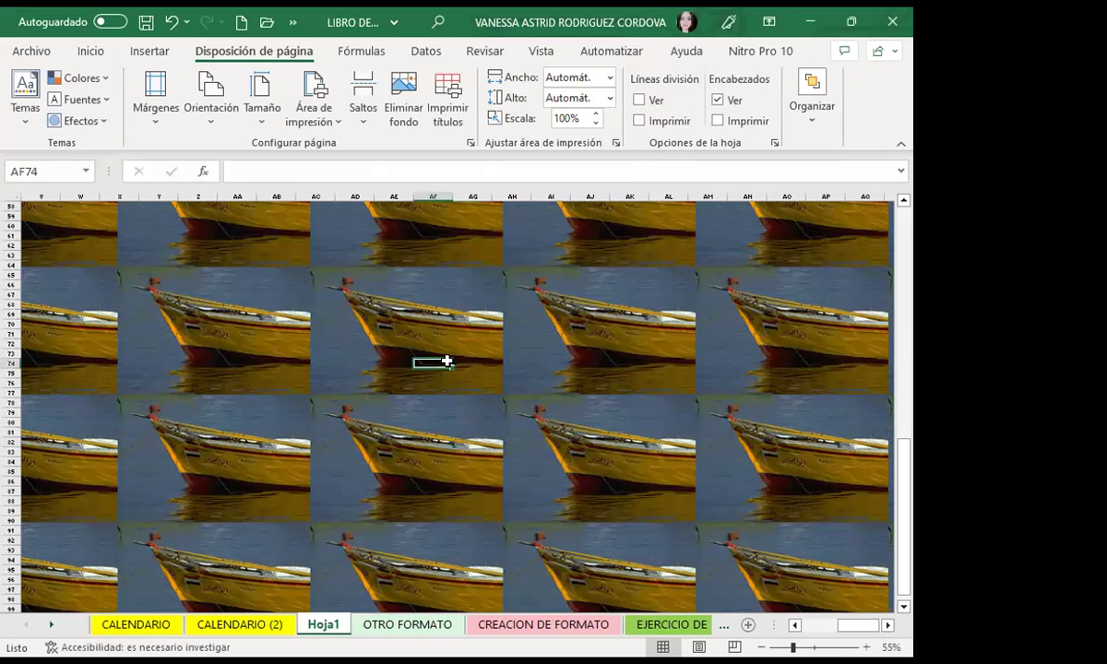
left_click(404, 323)
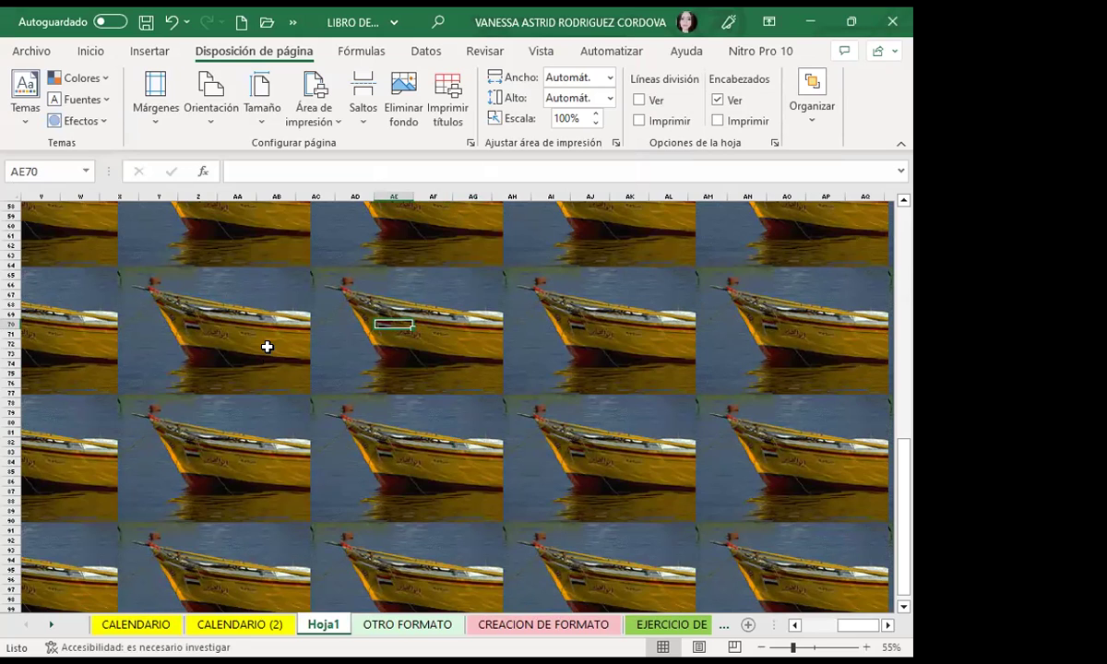
left_click(296, 383)
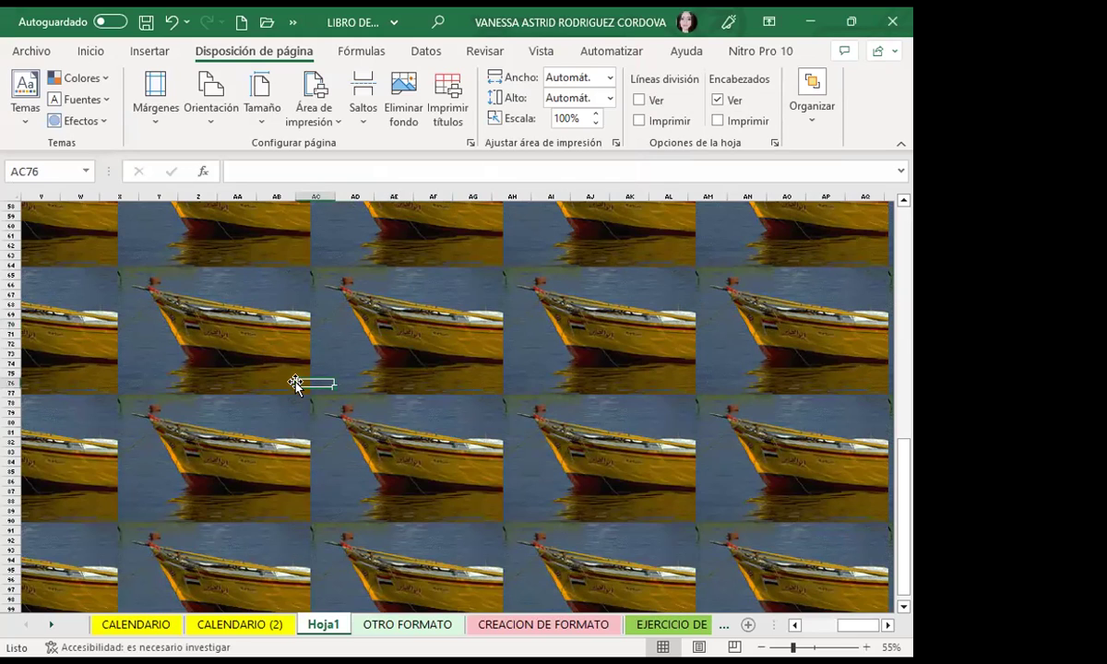
left_click(351, 374)
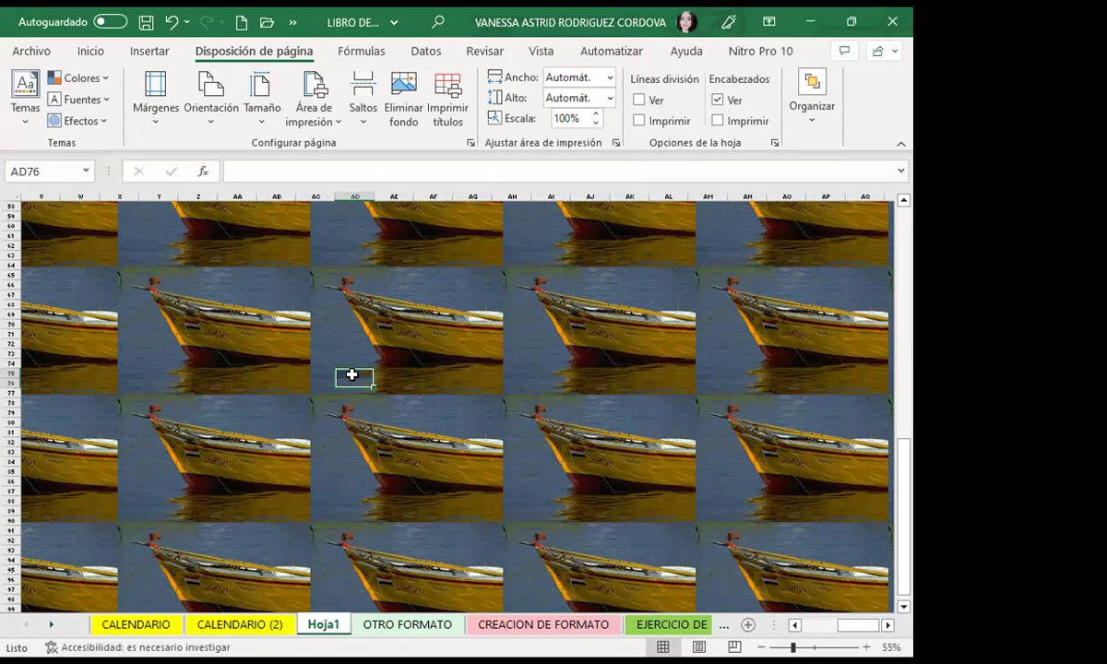
left_click(426, 316)
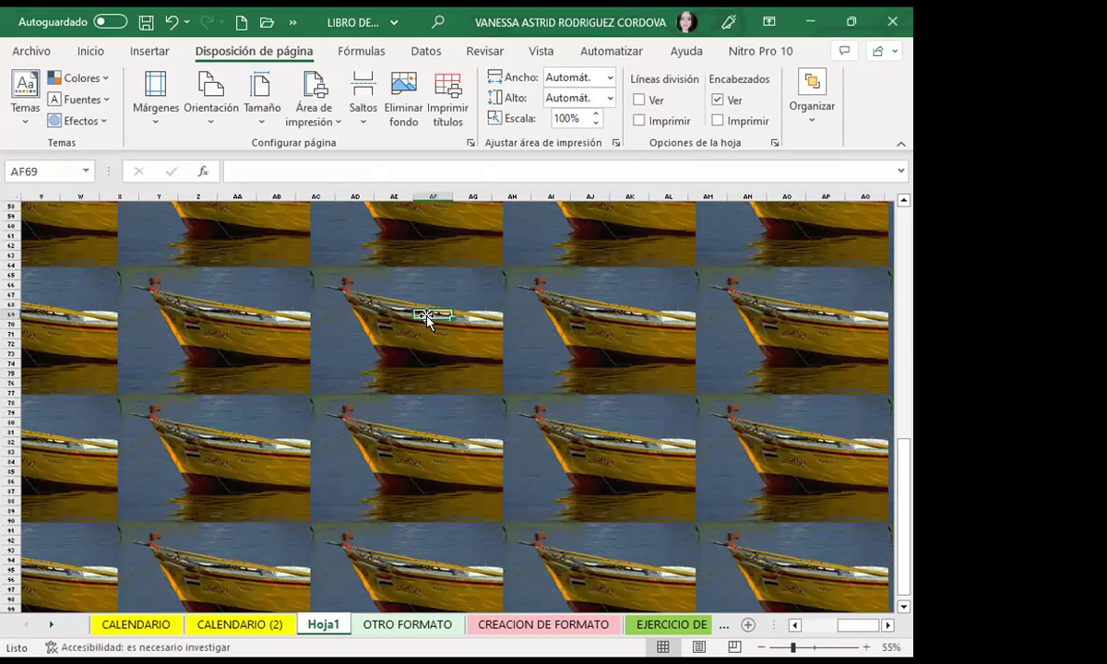
left_click(414, 362)
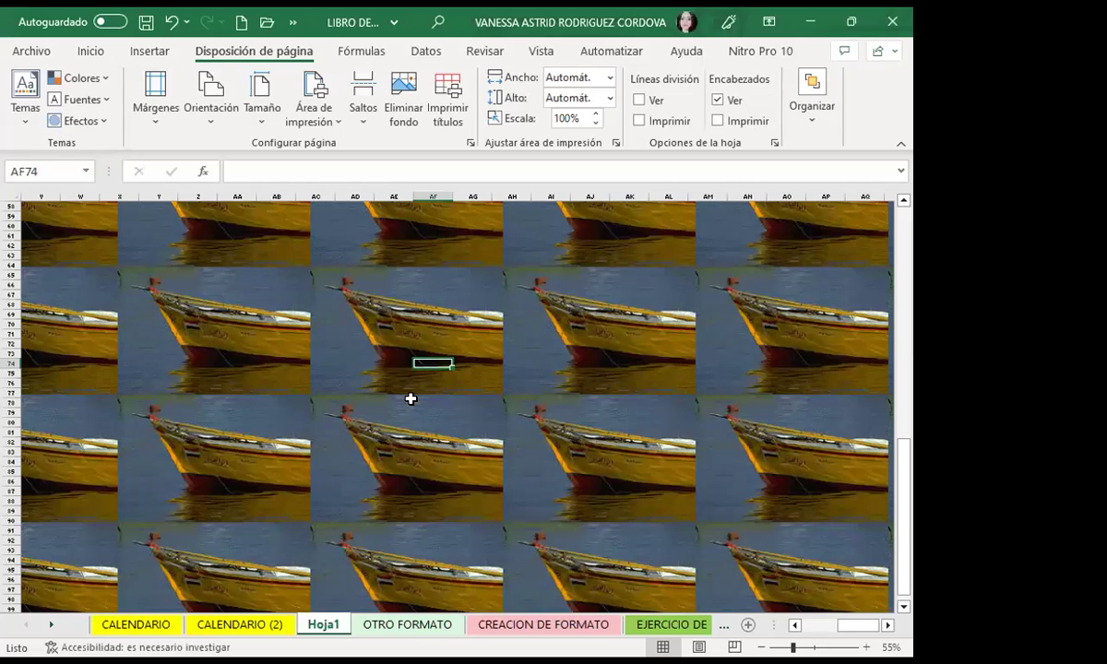
left_click_drag(433, 368, 434, 367)
left_click(364, 363)
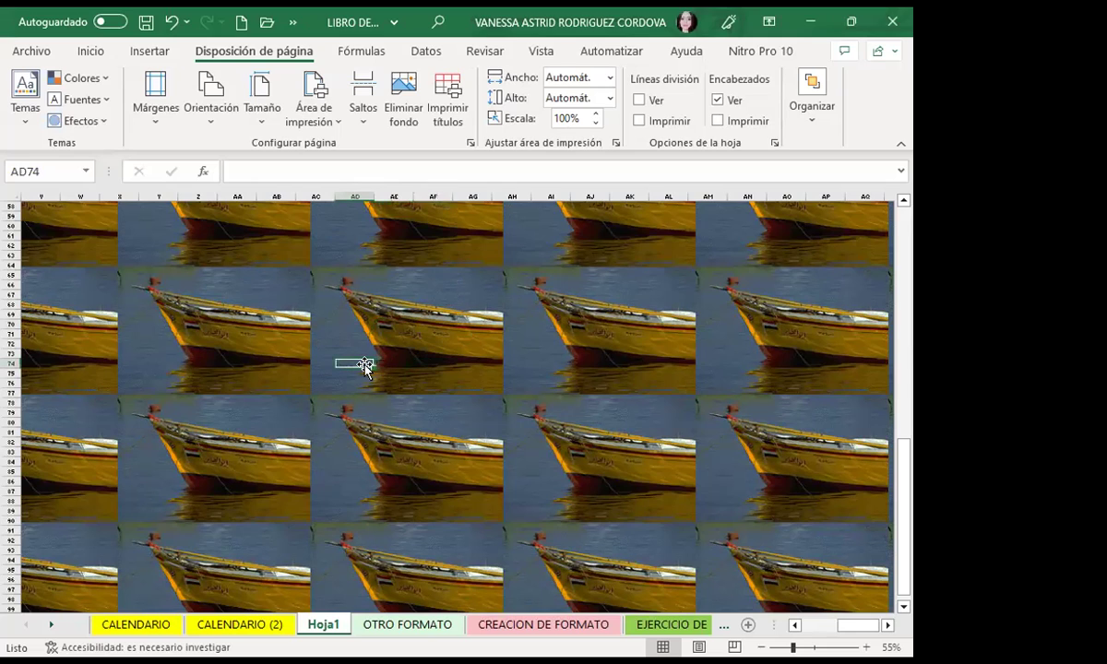
left_click(479, 403)
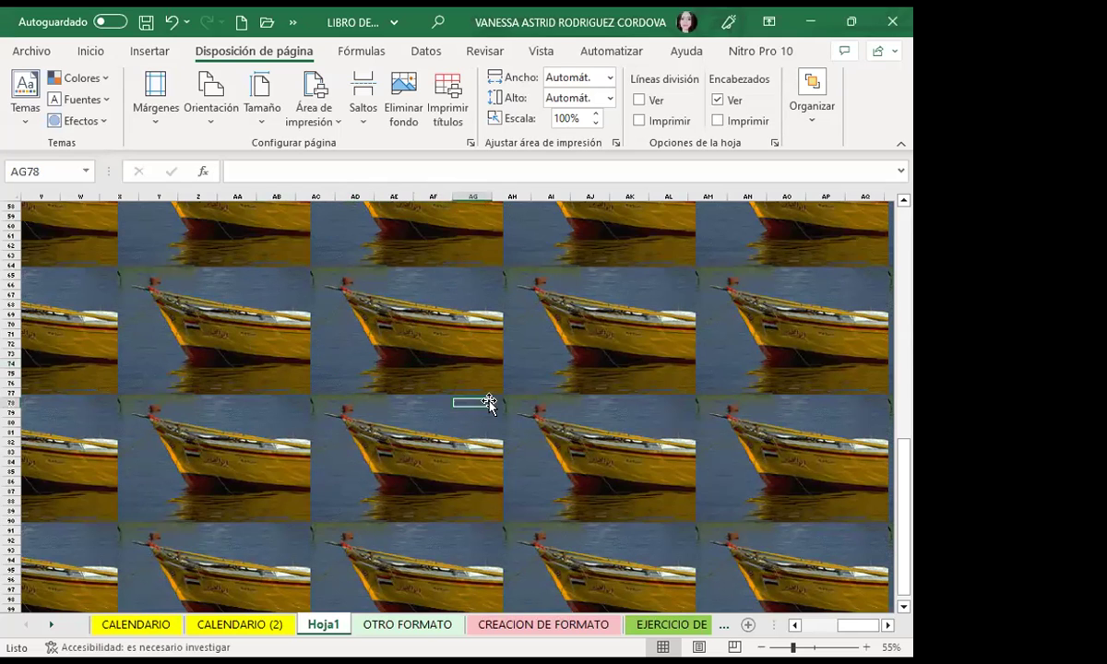
left_click(397, 363)
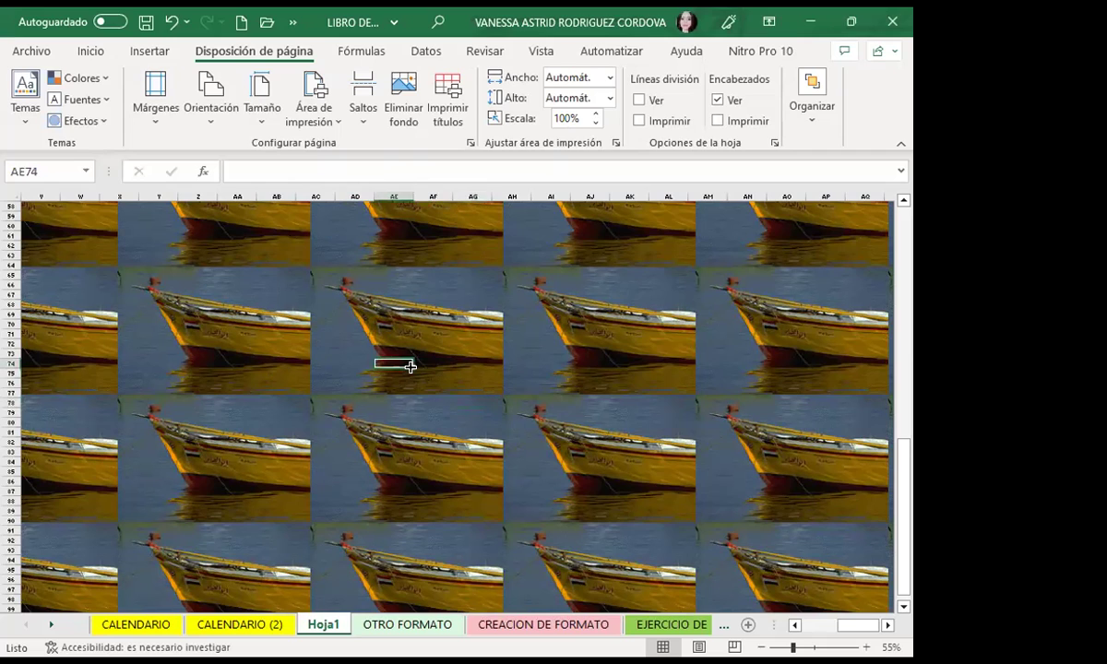
- Select cells AG73 and AF76, then switch to the OTRO FORMATO sheet
left_click(466, 352)
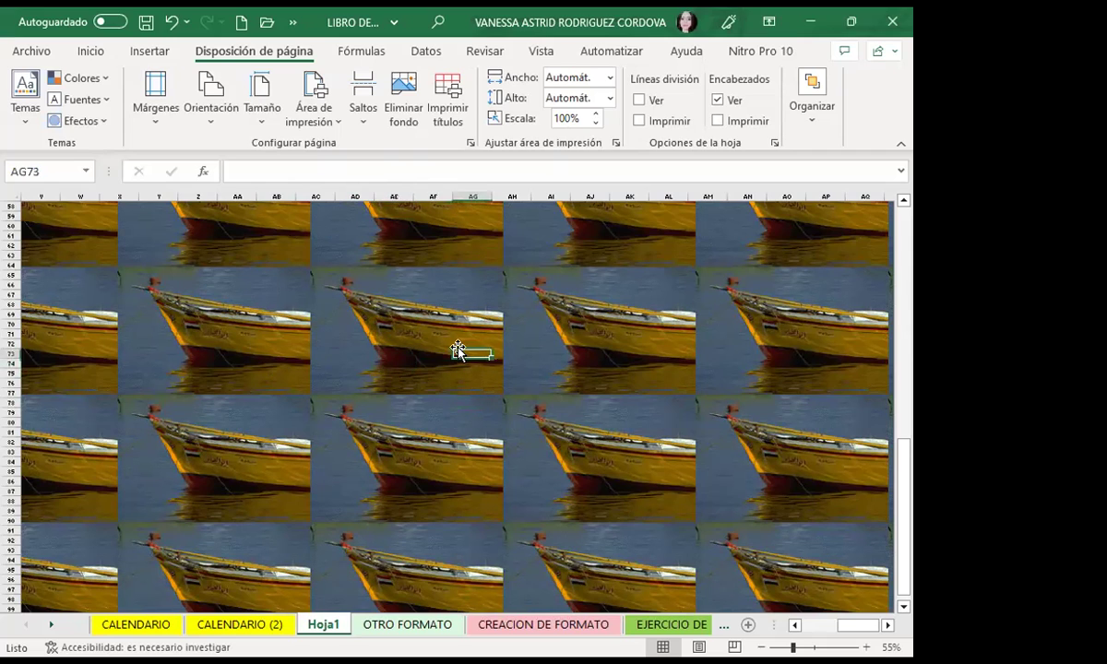
left_click(426, 383)
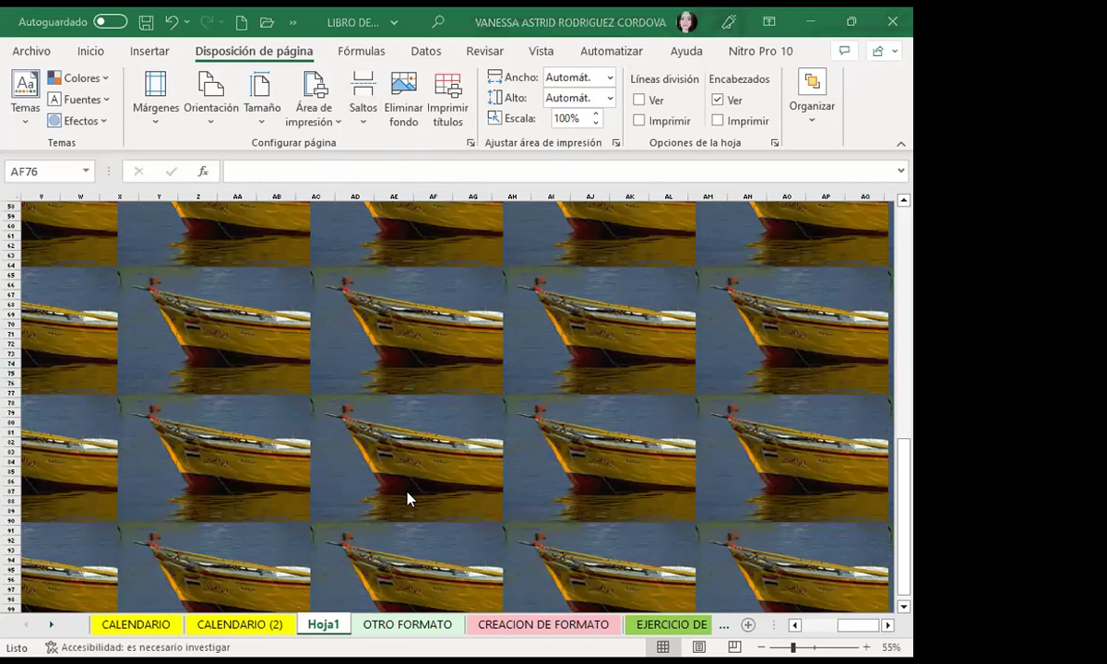
left_click(418, 627)
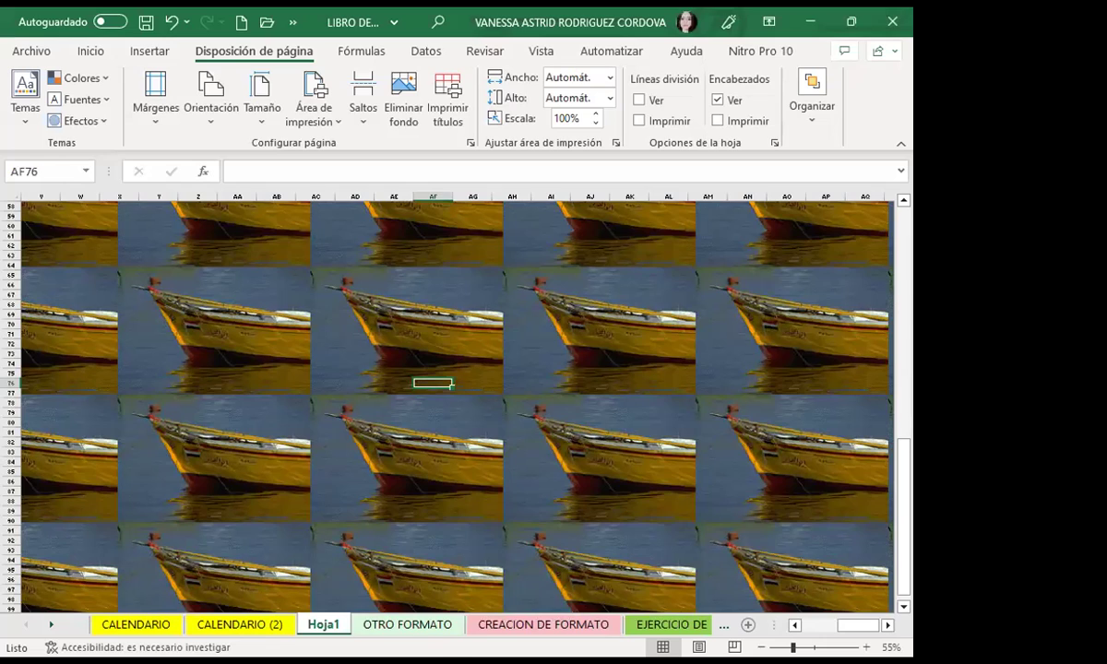
left_click(406, 624)
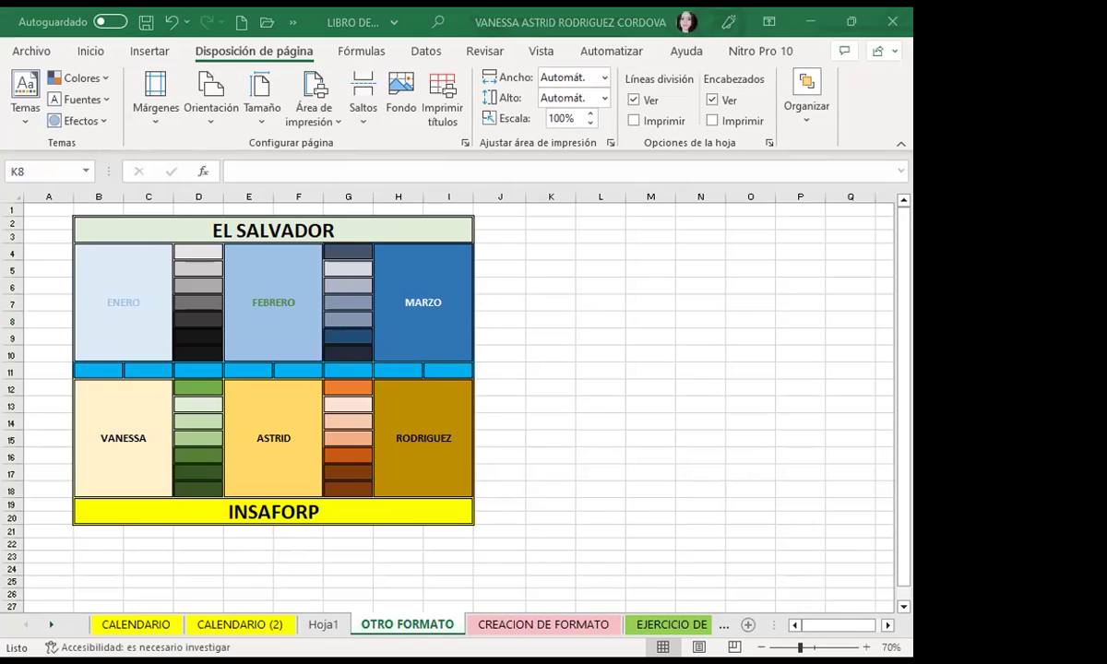
- Select cells around the OTRO FORMATO table (G13, D4, INSAFORP), then open CREACION DE FORMATO
left_click(600, 505)
left_click(358, 403)
left_click(500, 387)
left_click(205, 249)
left_click(548, 439)
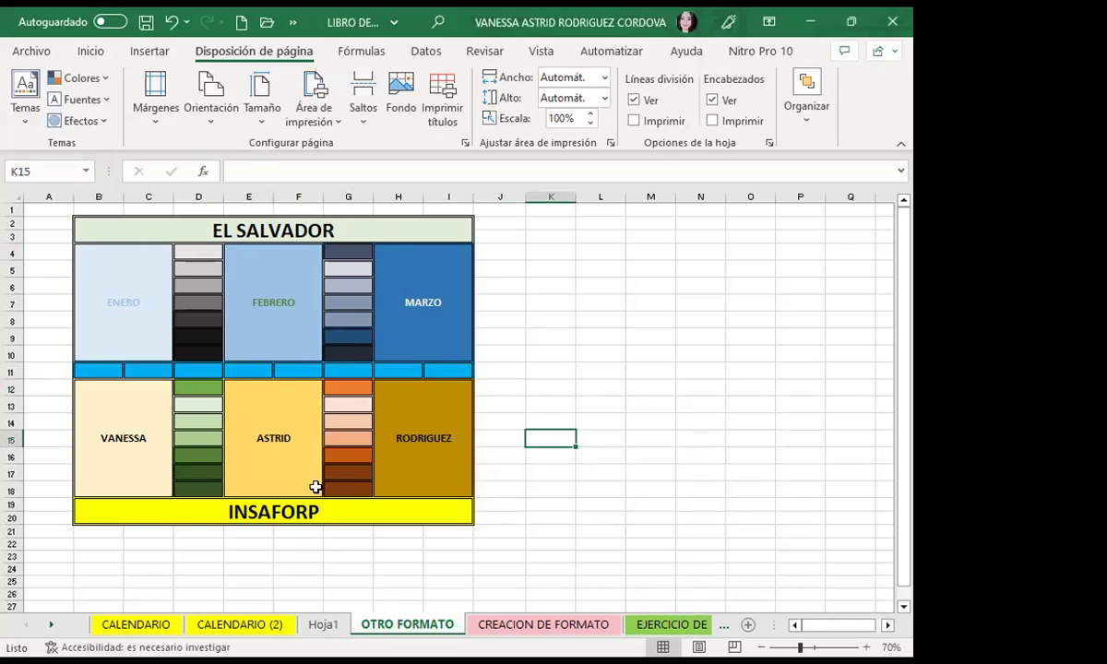
left_click(293, 513)
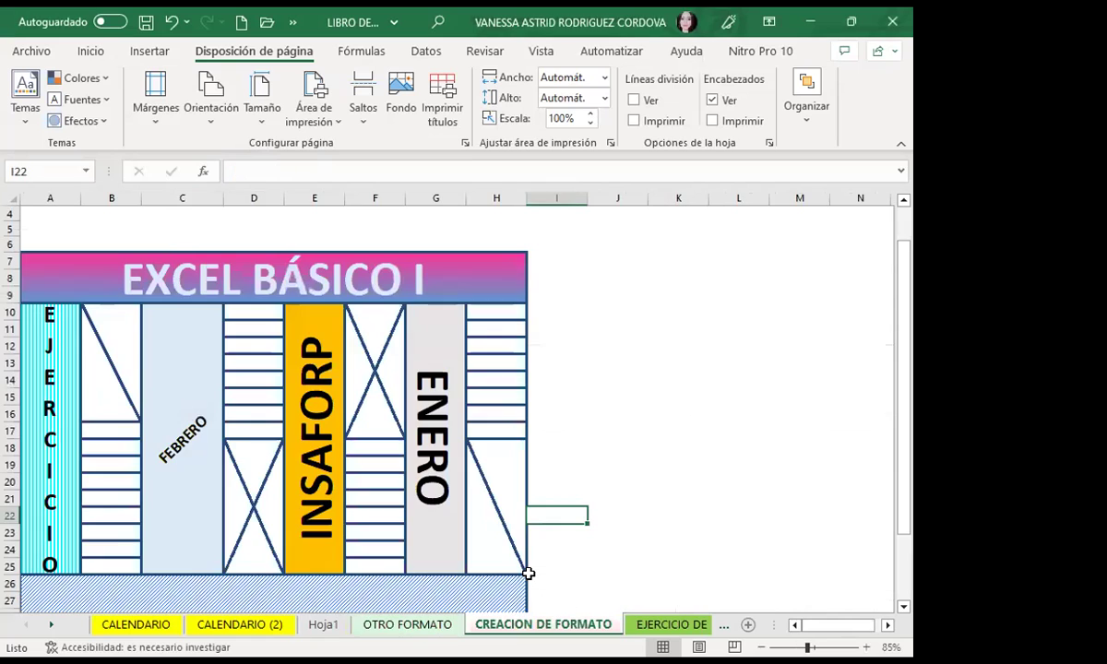
left_click(527, 624)
- Go back from the current sheet to OTRO FORMATO and select one of its merged name cells
left_click(198, 450)
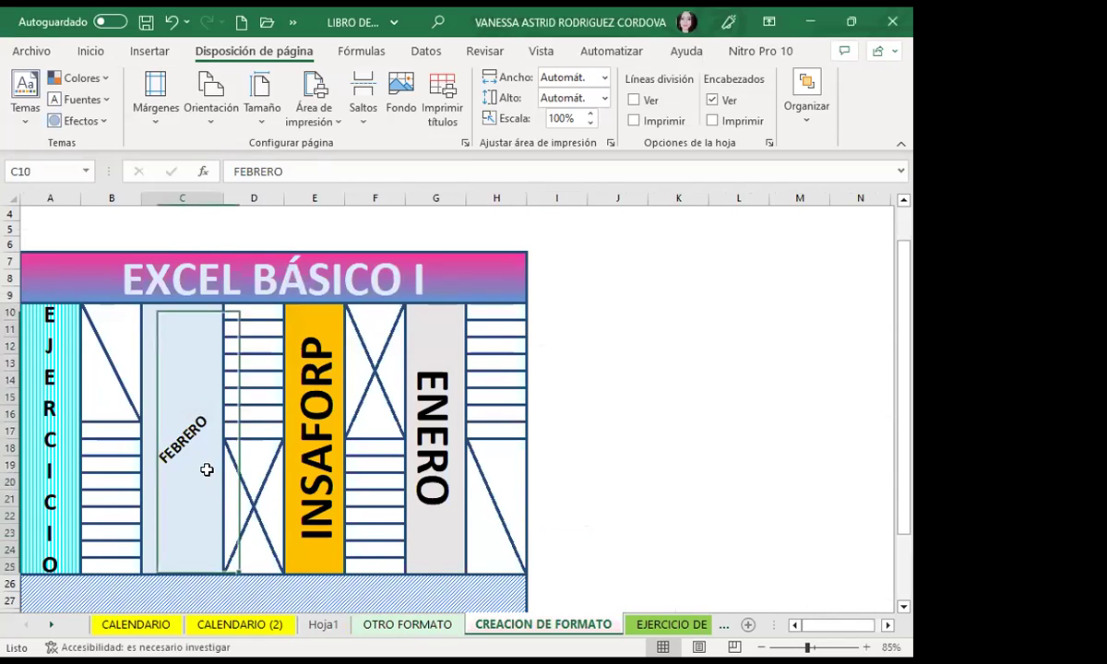
scroll(175, 378, "down", 1)
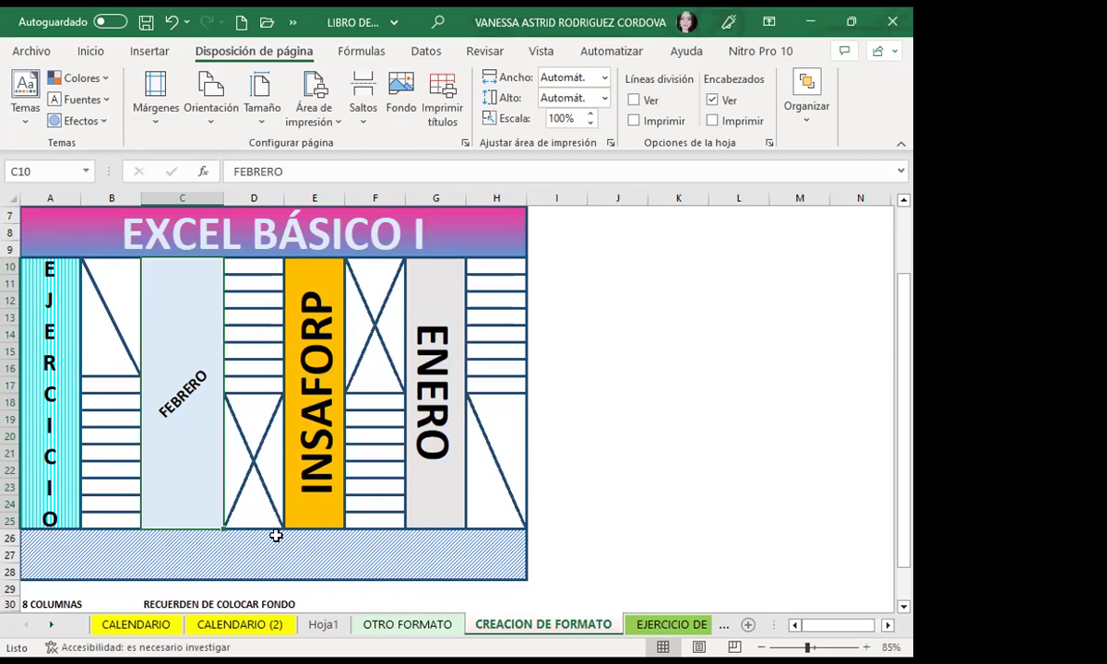
left_click(617, 520)
key("ctrl+Page_Up")
left_click(320, 459)
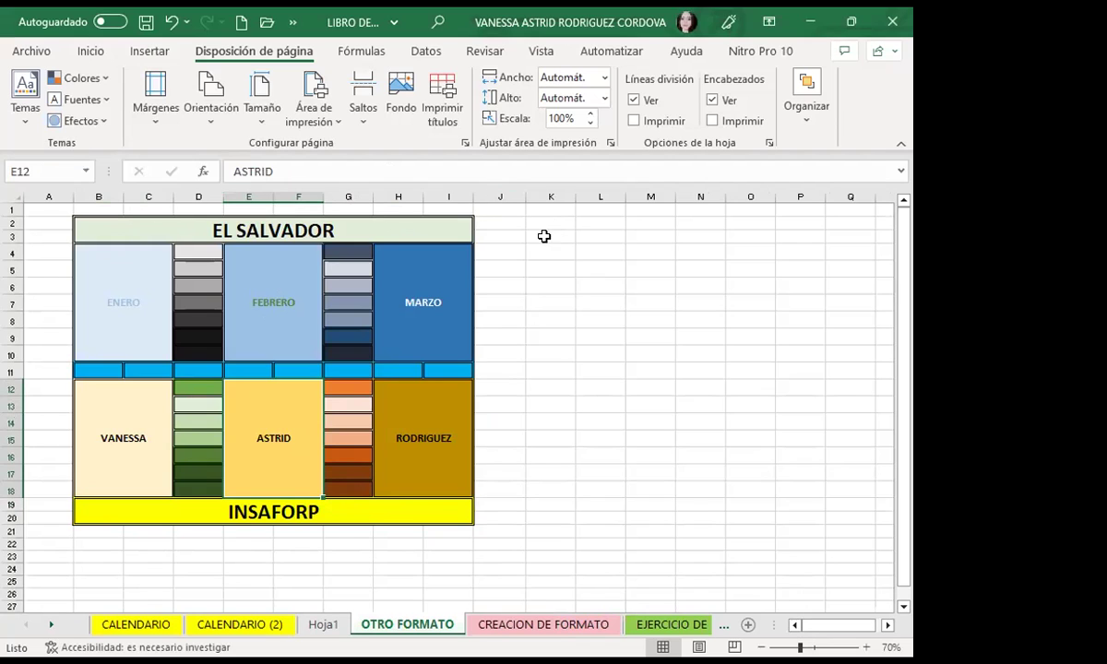
- Select the empty block K2:Q20 to the right of the EL SALVADOR table
mouse_move(542, 221)
left_mouse_down()
mouse_move(841, 483)
mouse_move(846, 513)
left_mouse_up()
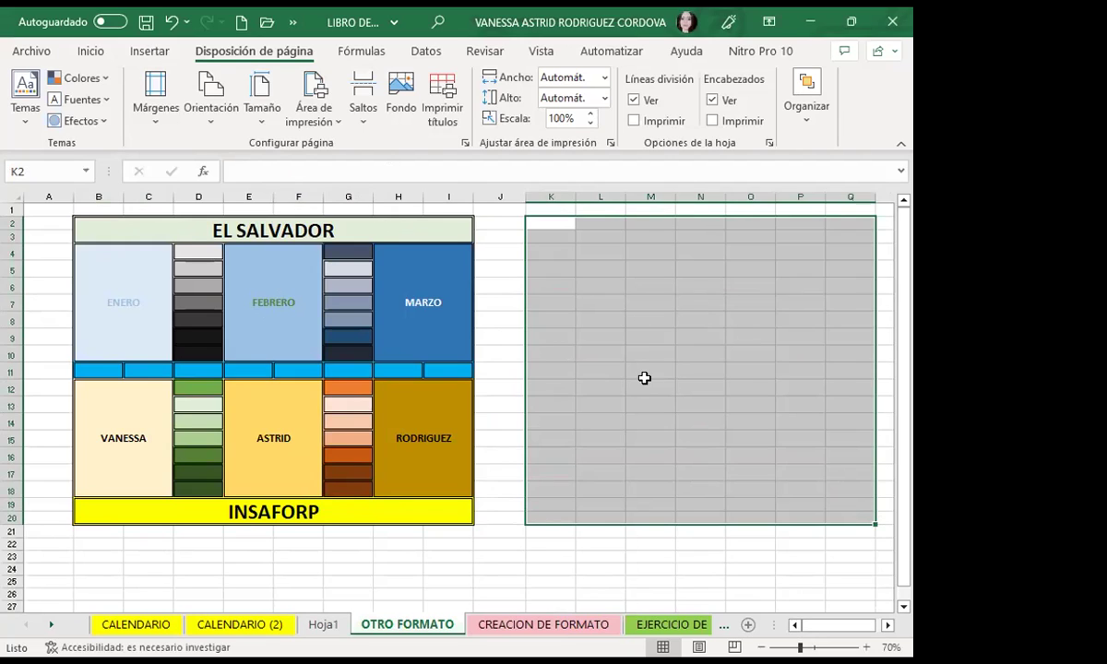
left_click(91, 53)
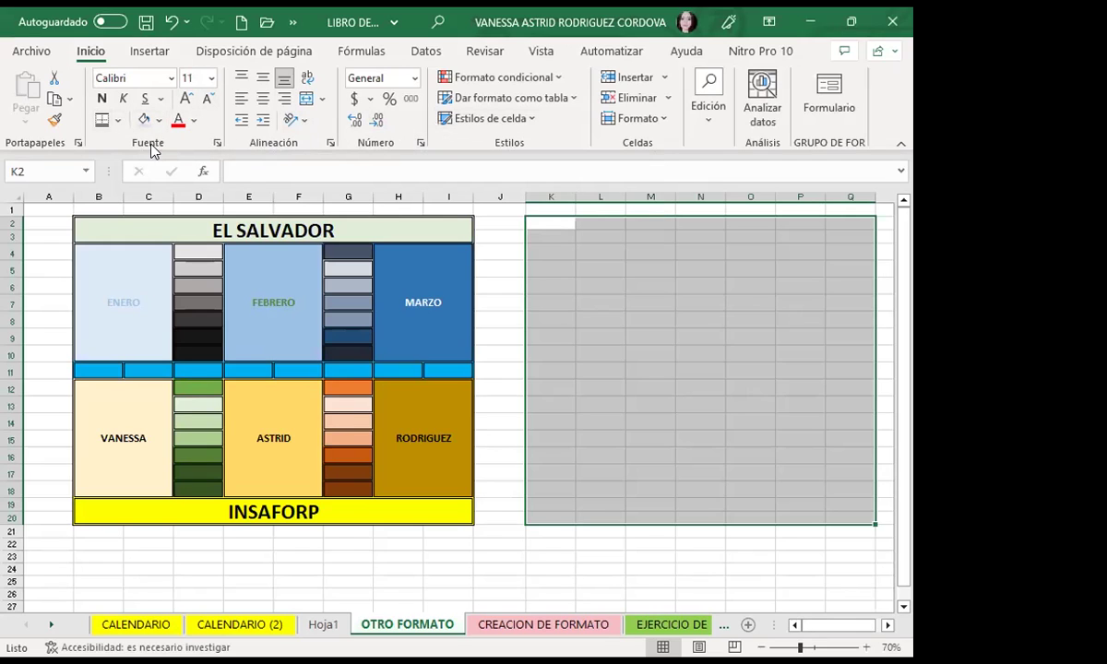
- Look through each tab of the Formato de celdas dialog, from Número to Proteger, then close it
left_click(218, 145)
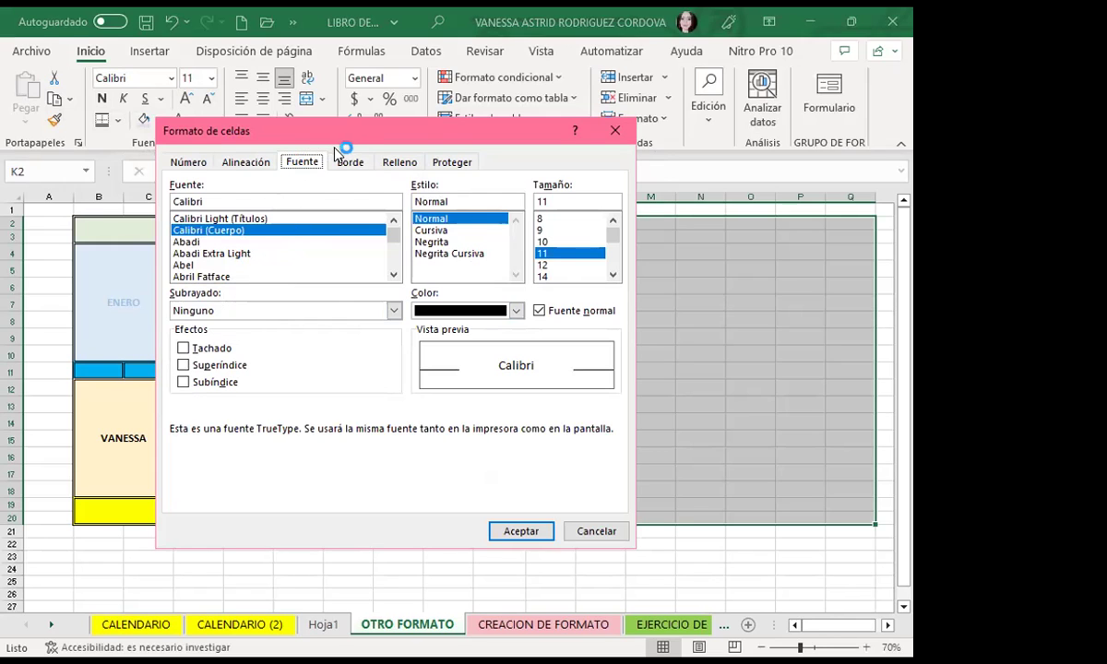
left_click(190, 163)
left_click(259, 163)
left_click(302, 163)
left_click(355, 163)
left_click(406, 163)
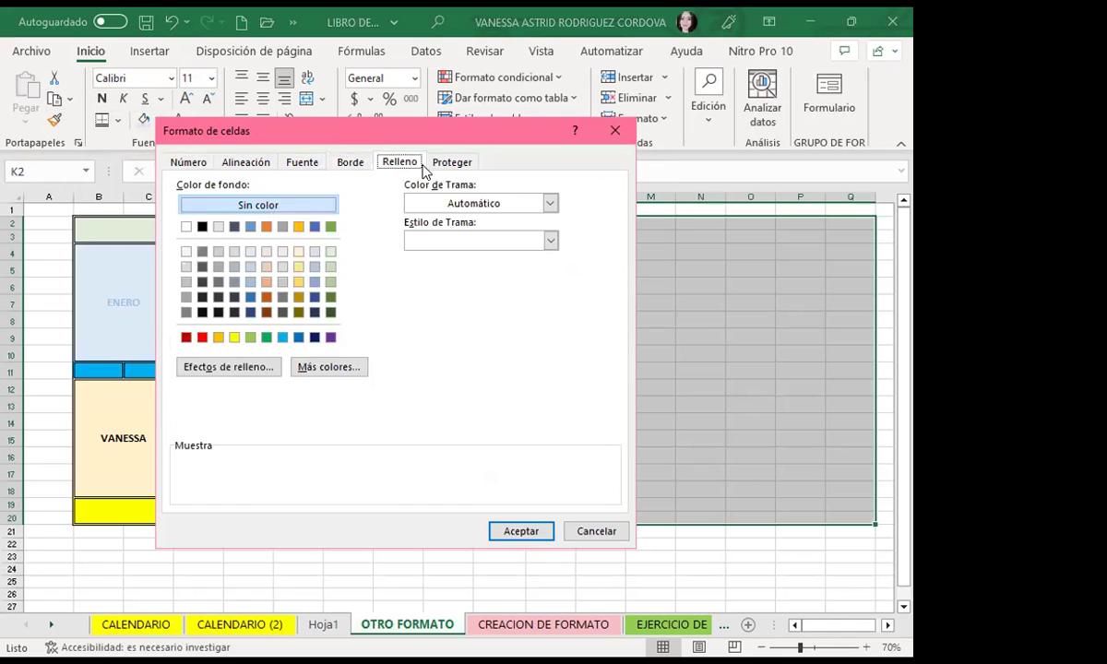
left_click(451, 163)
left_click(351, 164)
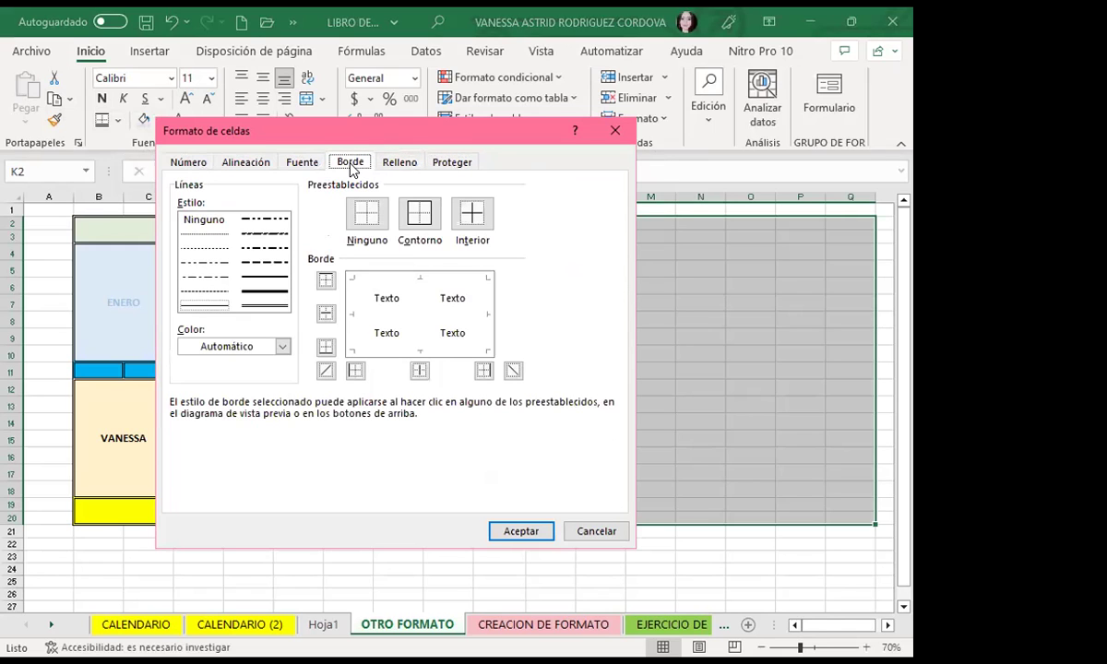
left_click(614, 130)
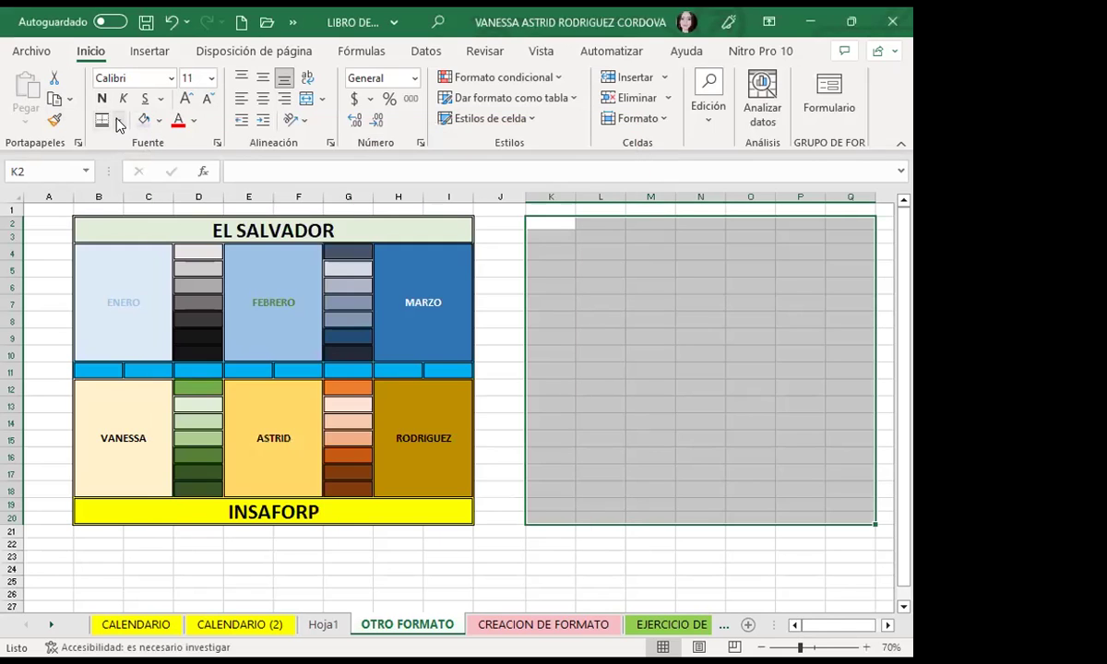
- Apply Todos los bordes to K2:Q20 and reopen Formato de celdas on the Borde tab
left_click(117, 120)
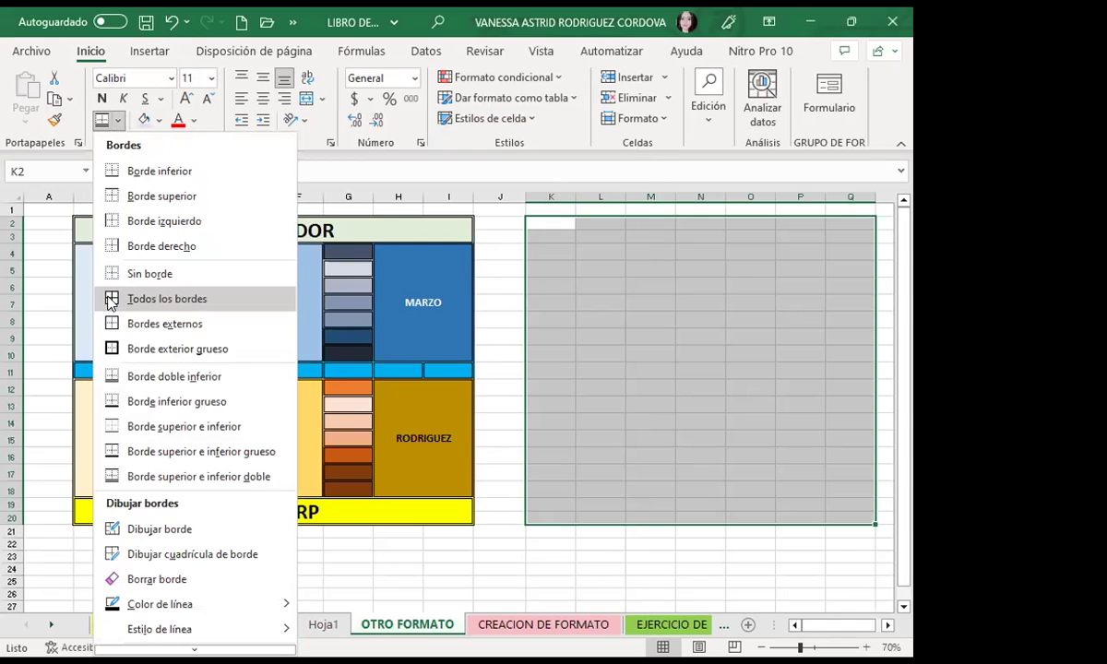
left_click(111, 301)
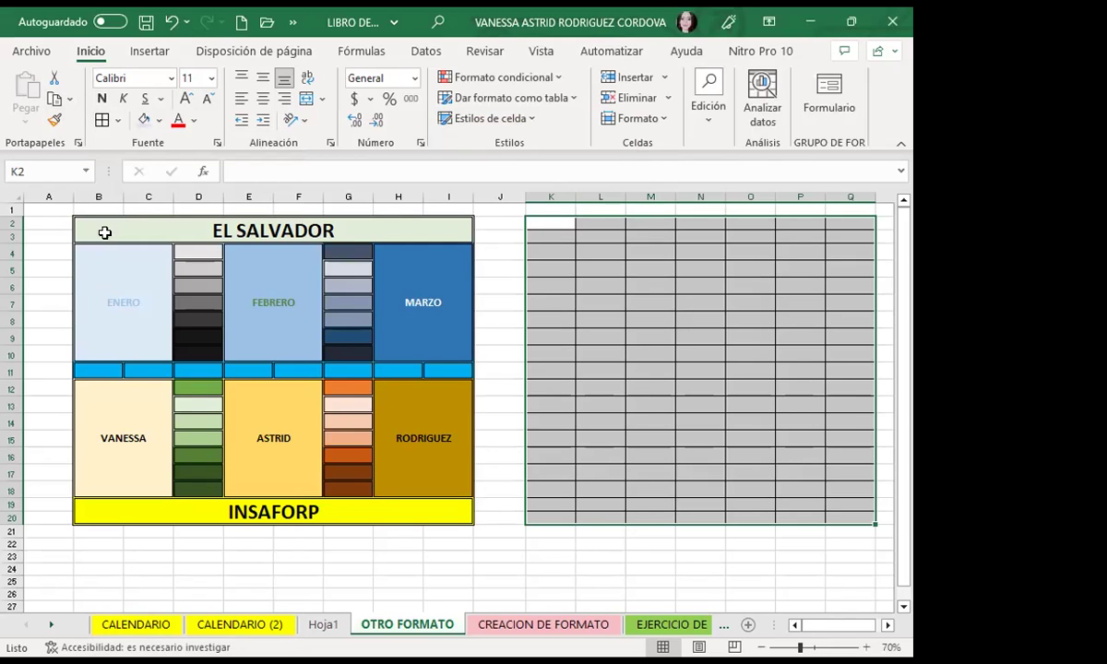
left_click(118, 121)
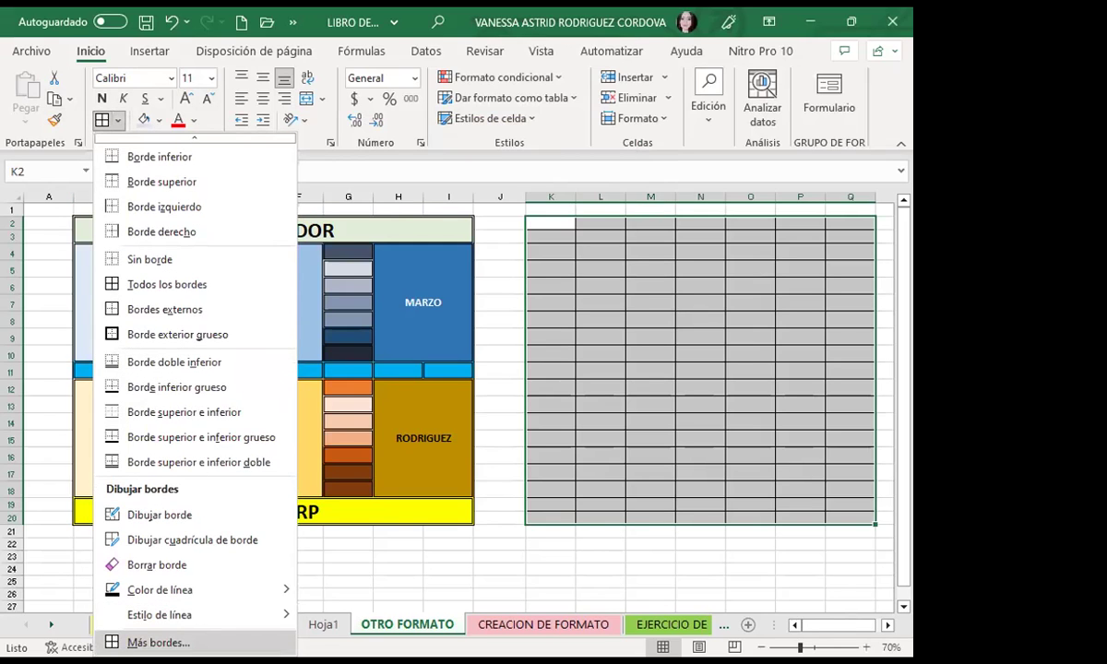
left_click(158, 643)
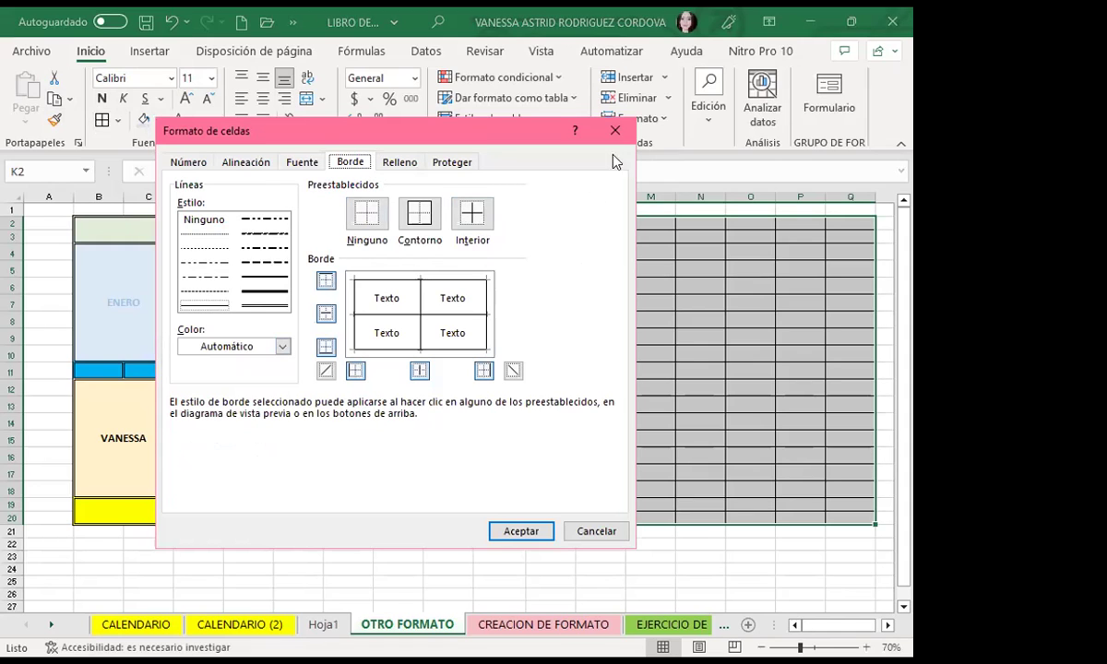
key("Escape")
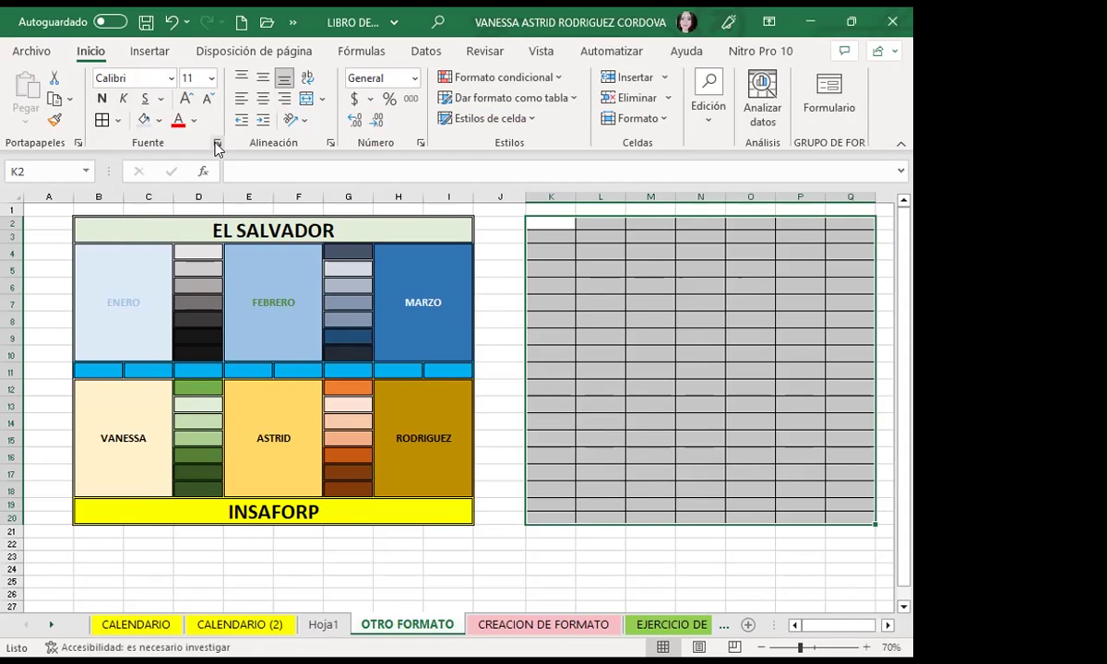
left_click(119, 128)
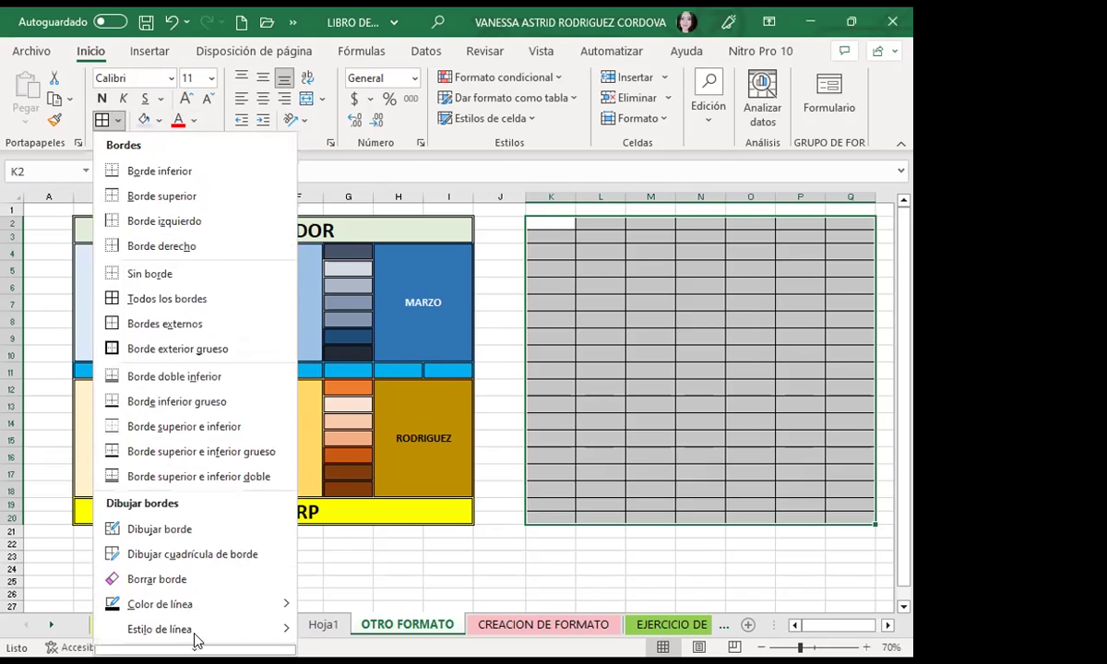
left_click(159, 642)
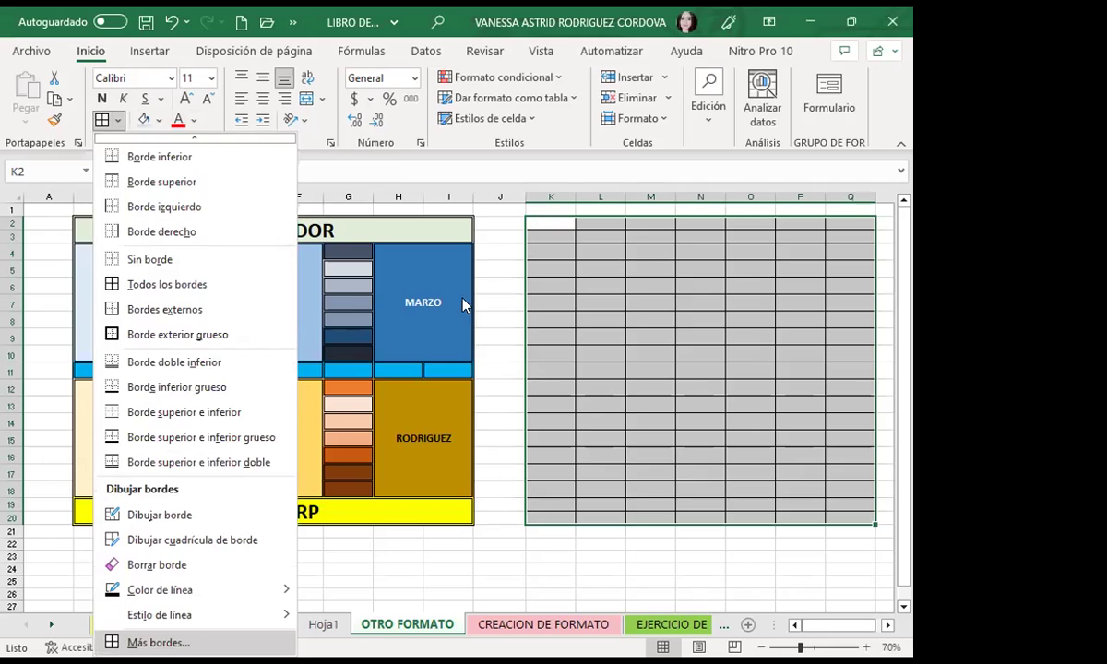
left_click(610, 130)
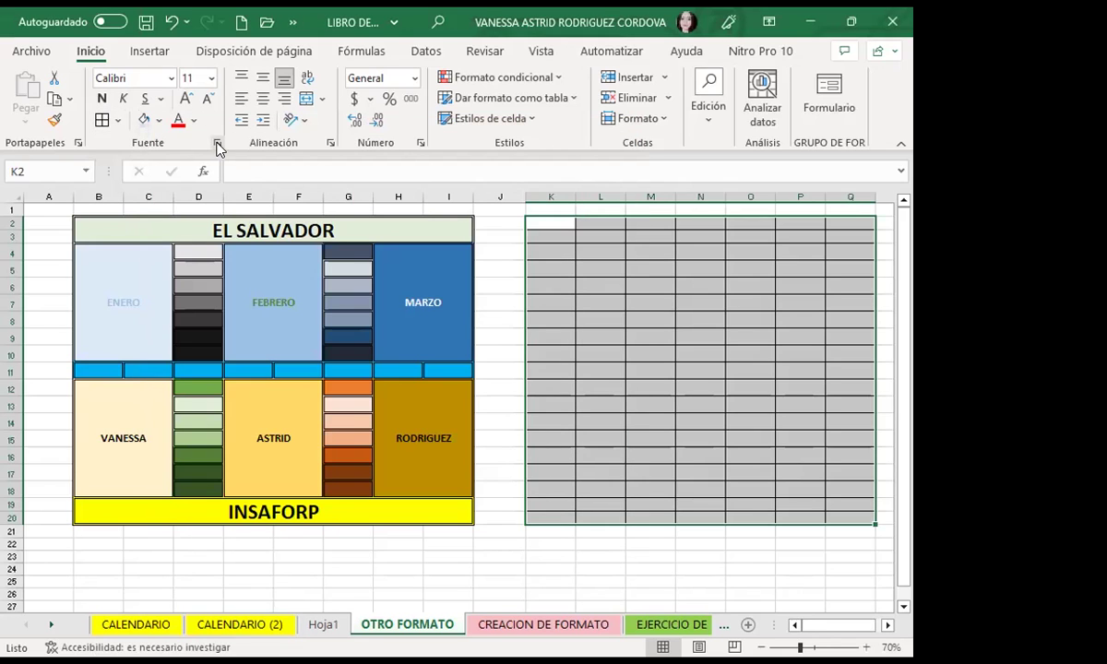
left_click(218, 144)
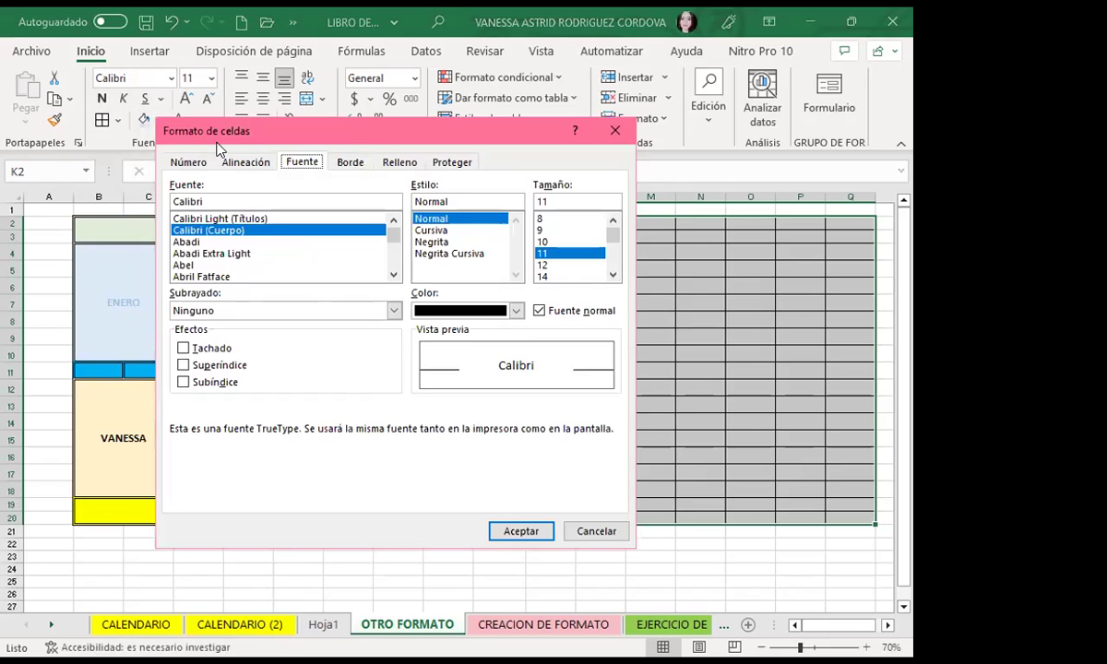
left_click(347, 162)
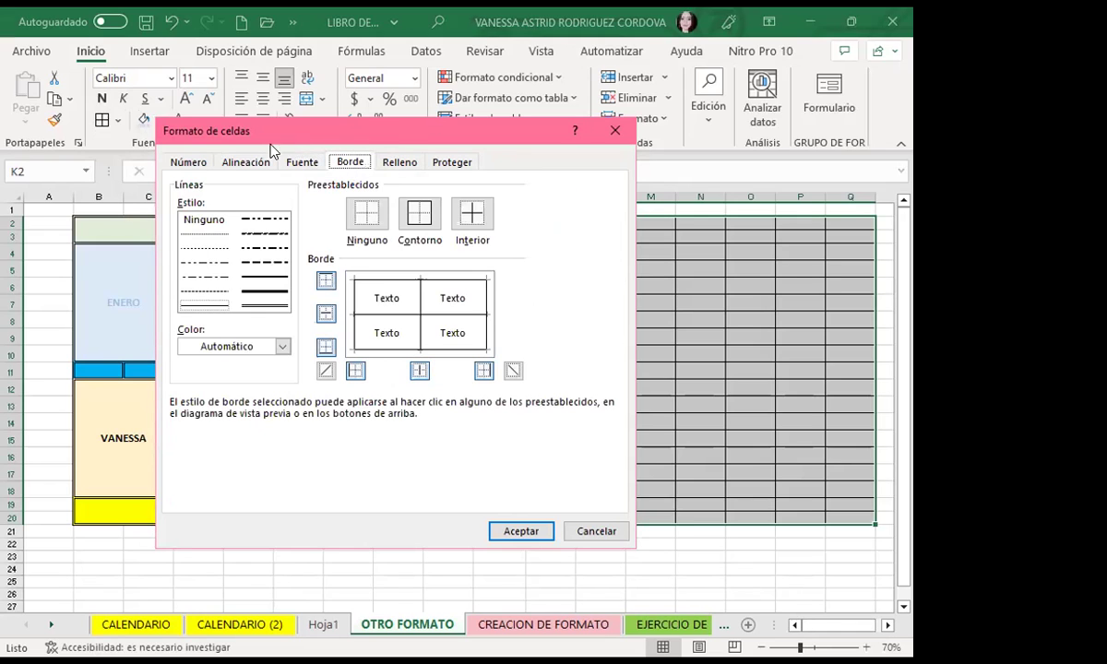
- Give K2:Q20 a thick solid red outline and red inner lines from the Borde tab
left_click_drag(268, 129, 122, 111)
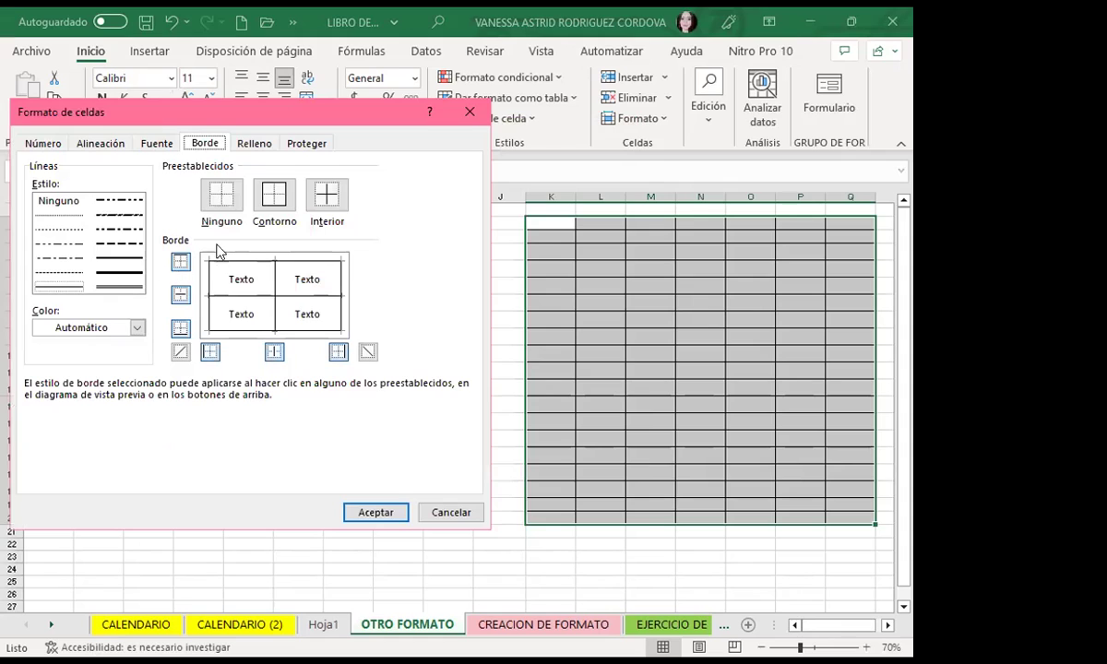
left_click(109, 215)
left_click(113, 245)
left_click(125, 275)
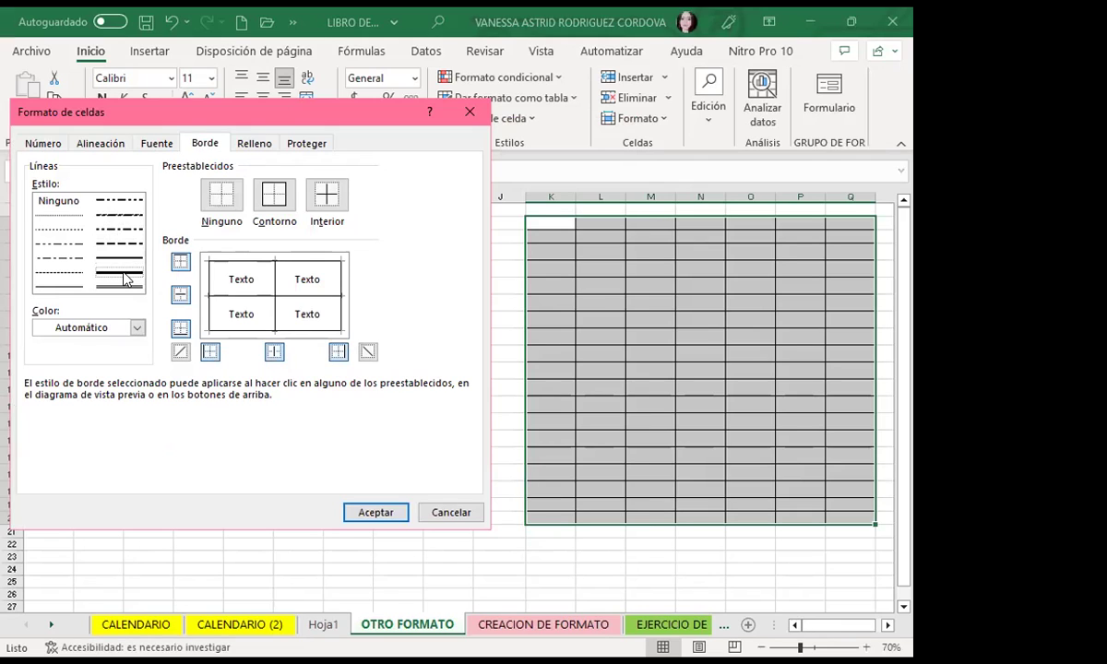
left_click(136, 329)
left_click(136, 330)
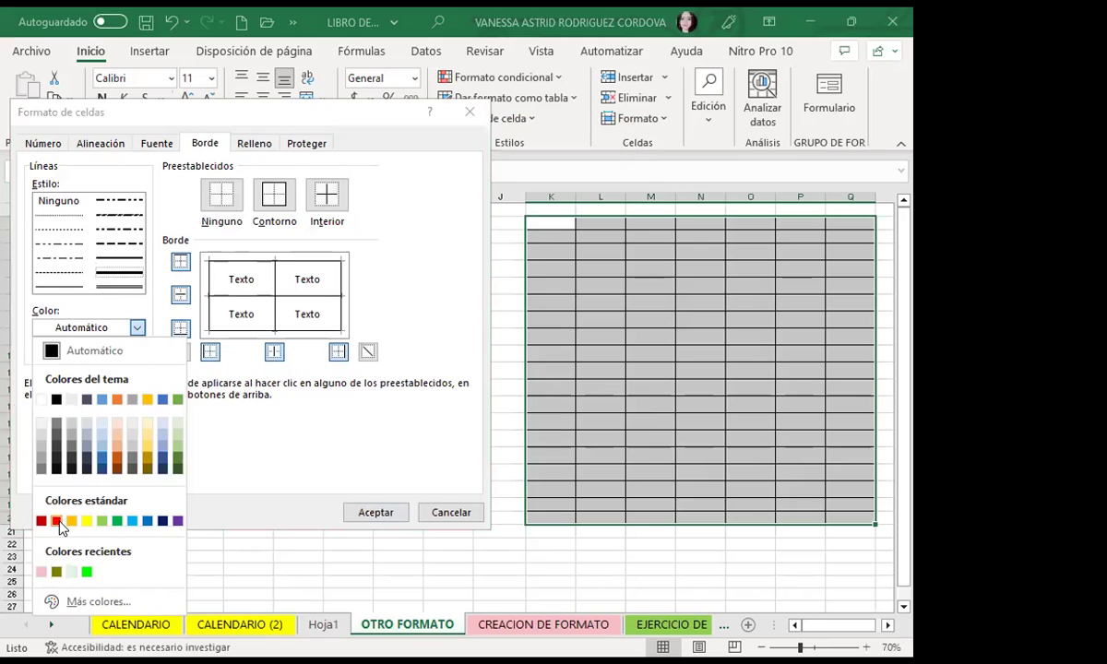
left_click(57, 522)
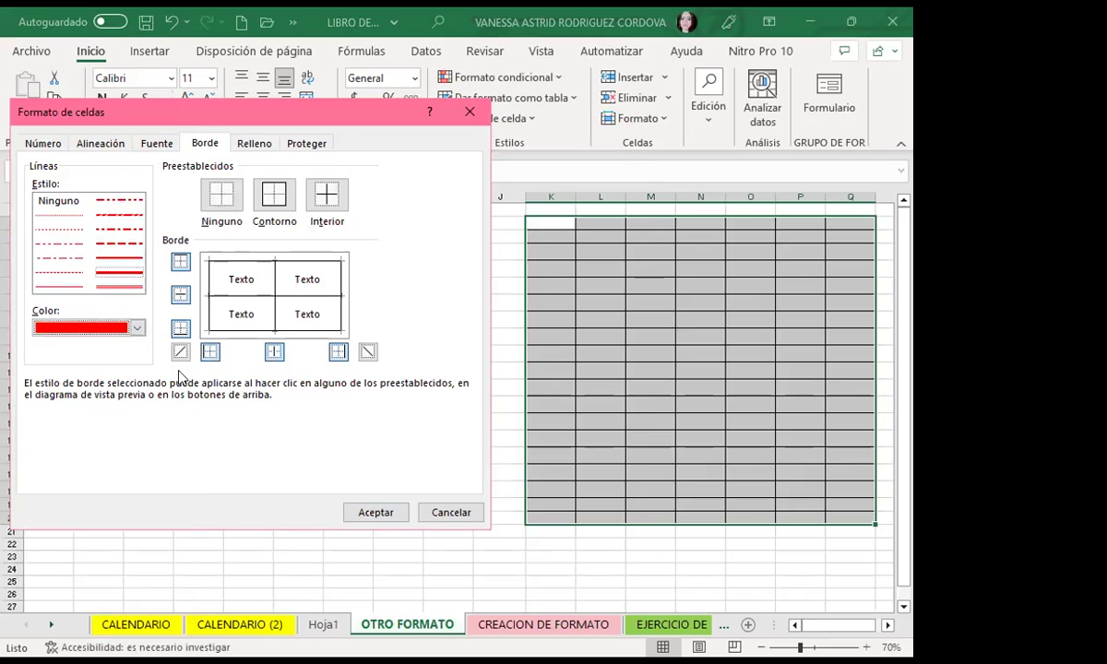
left_click(109, 272)
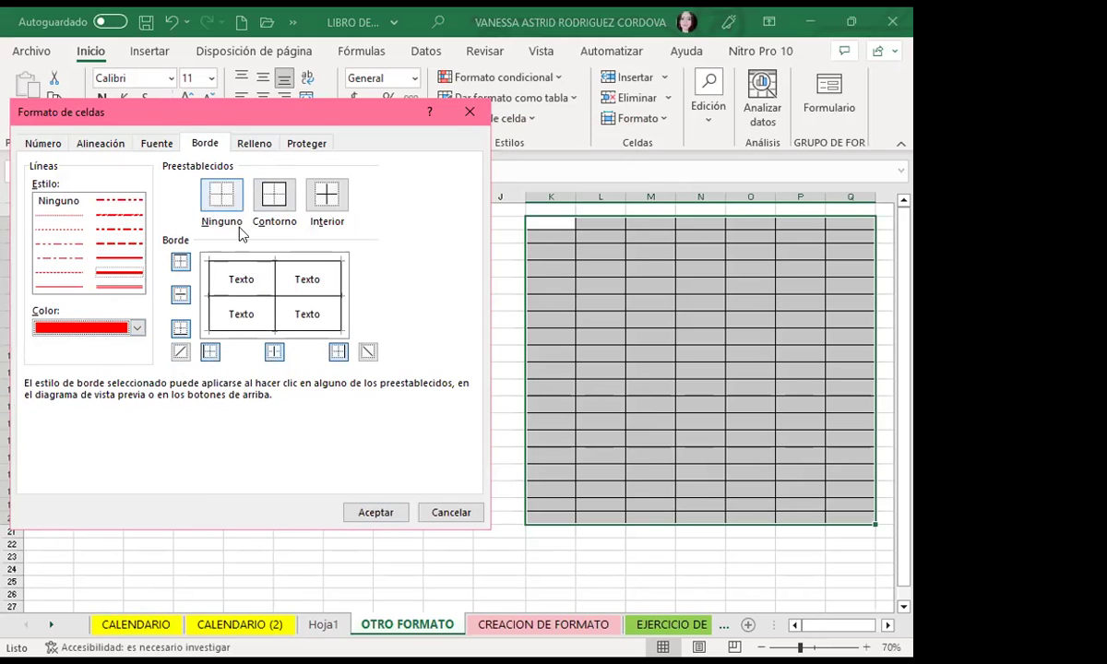
left_click(270, 196)
left_click(328, 195)
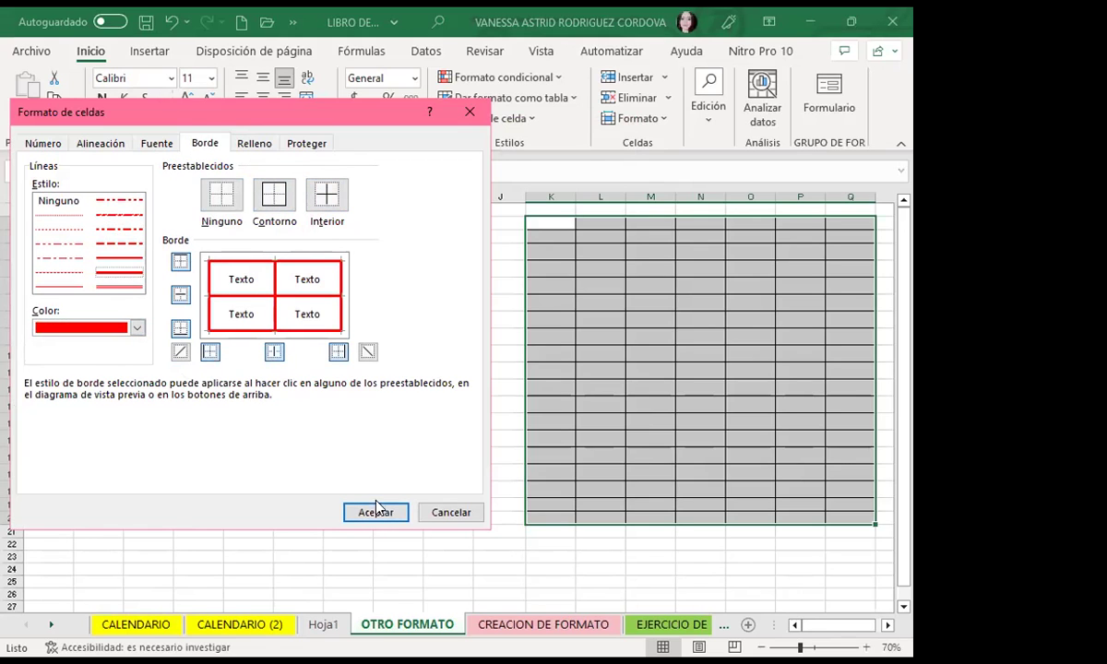
left_click(374, 511)
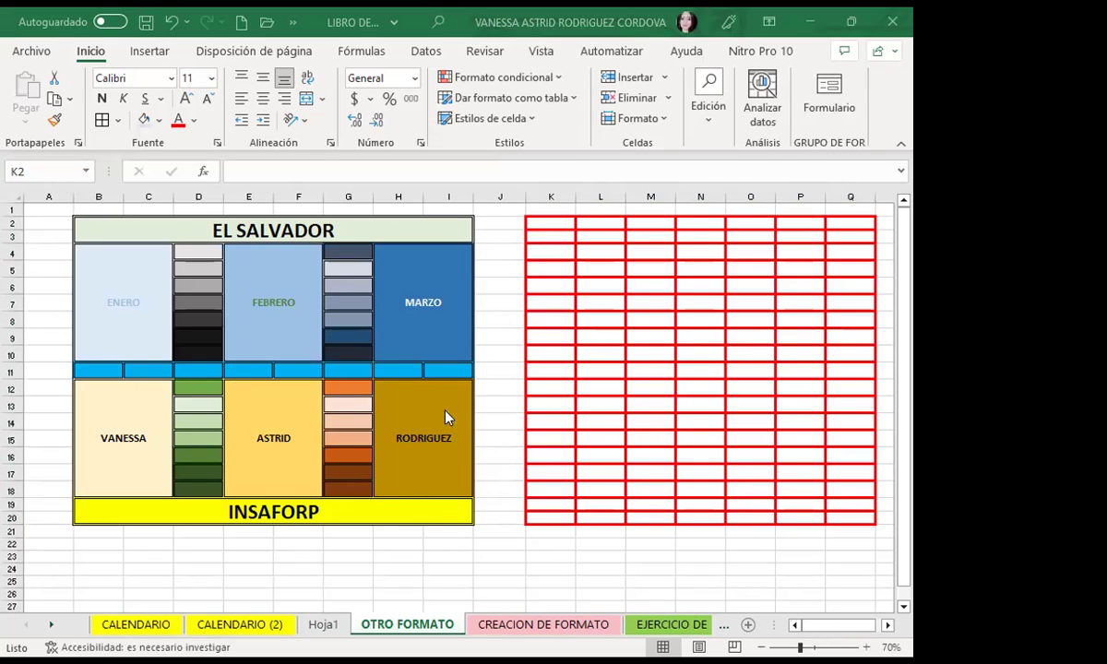
key("ctrl+a")
- Merge K2:Q3 and K19:Q20 together with a single Combinar y centrar
left_click(546, 301)
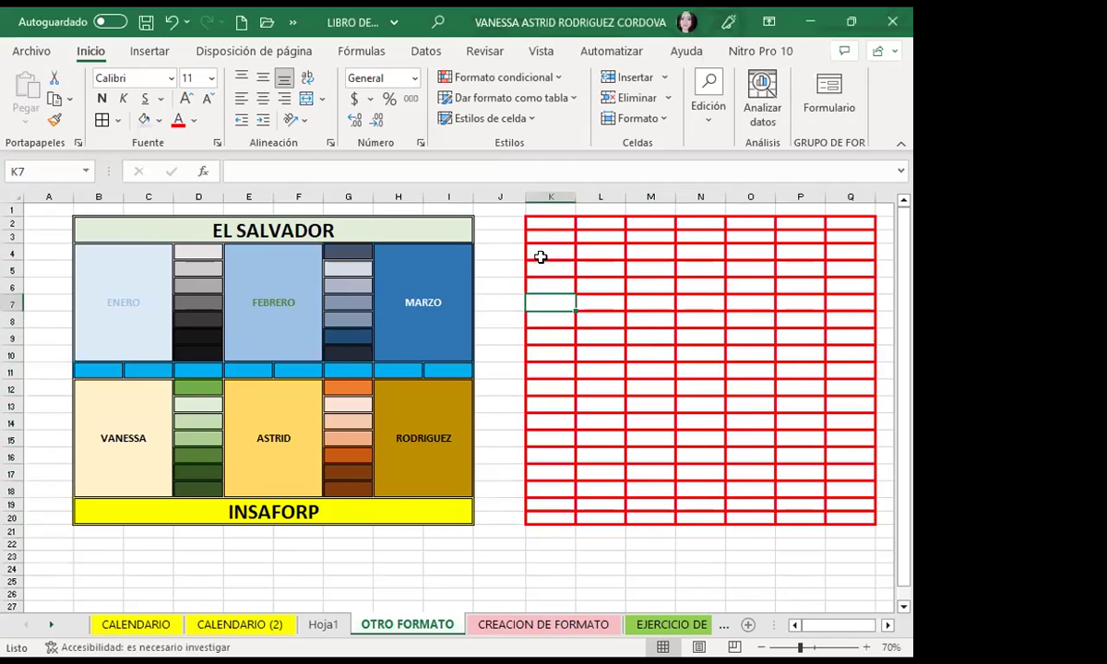
mouse_move(546, 223)
left_mouse_down()
mouse_move(546, 235)
mouse_move(843, 237)
left_mouse_up()
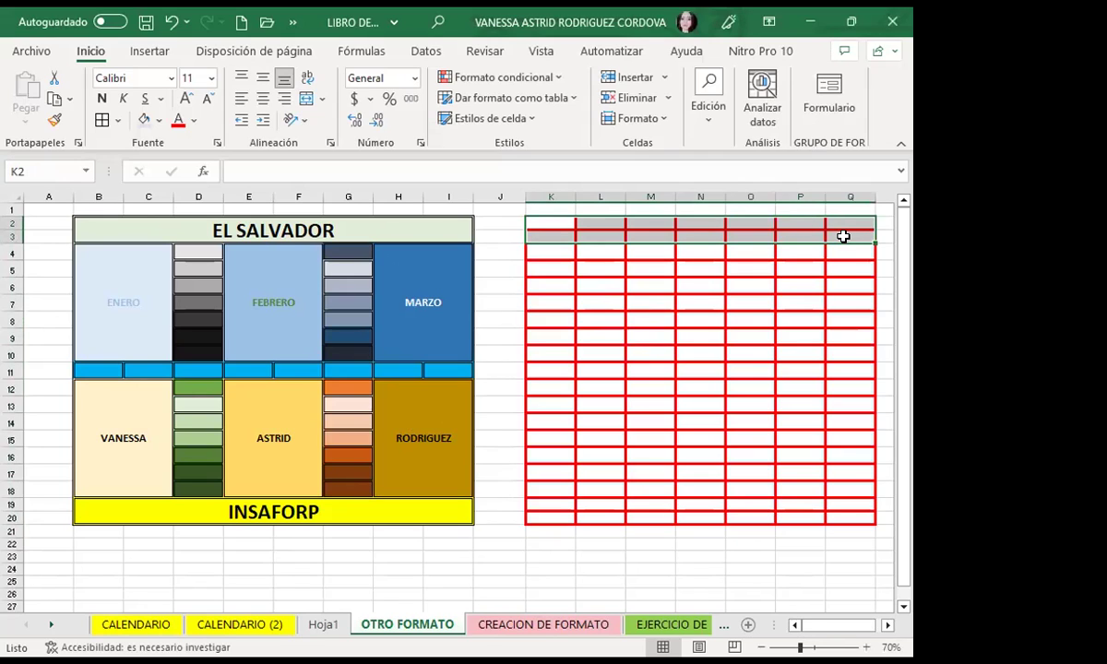
mouse_move(549, 503)
left_mouse_down()
mouse_move(584, 516)
mouse_move(835, 512)
left_mouse_up()
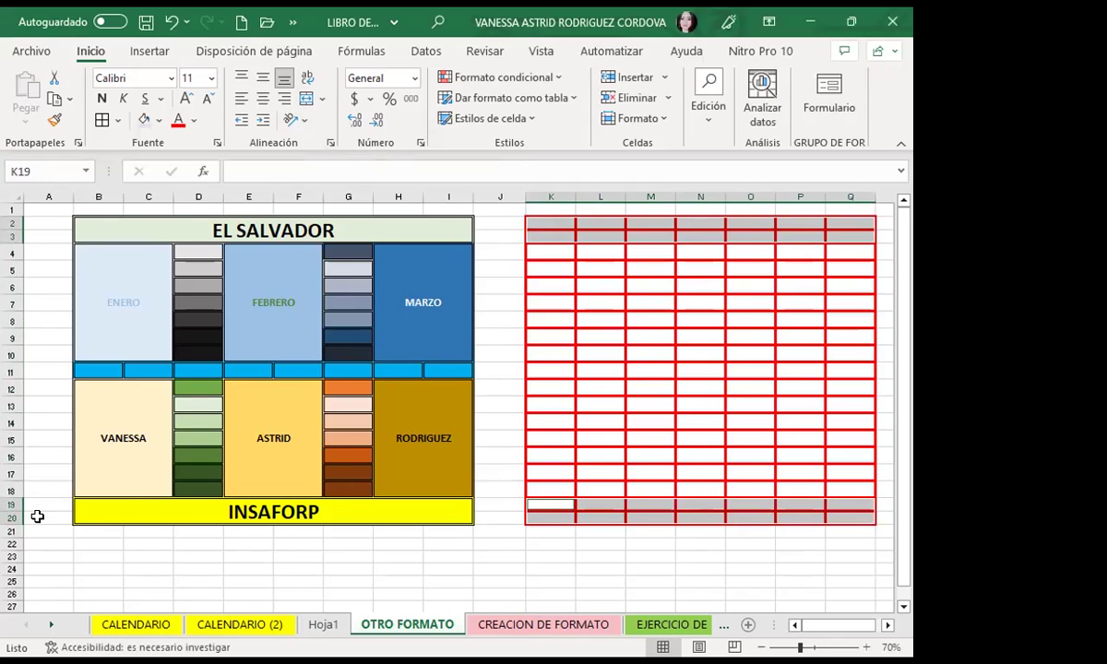
left_click(304, 100)
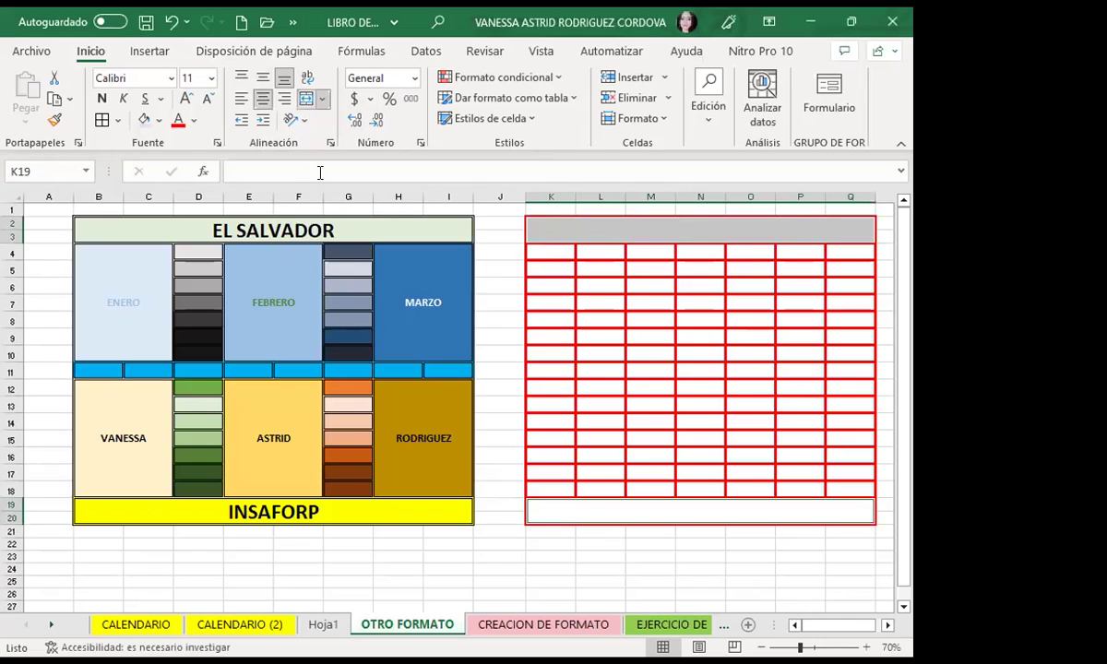
left_click(653, 573)
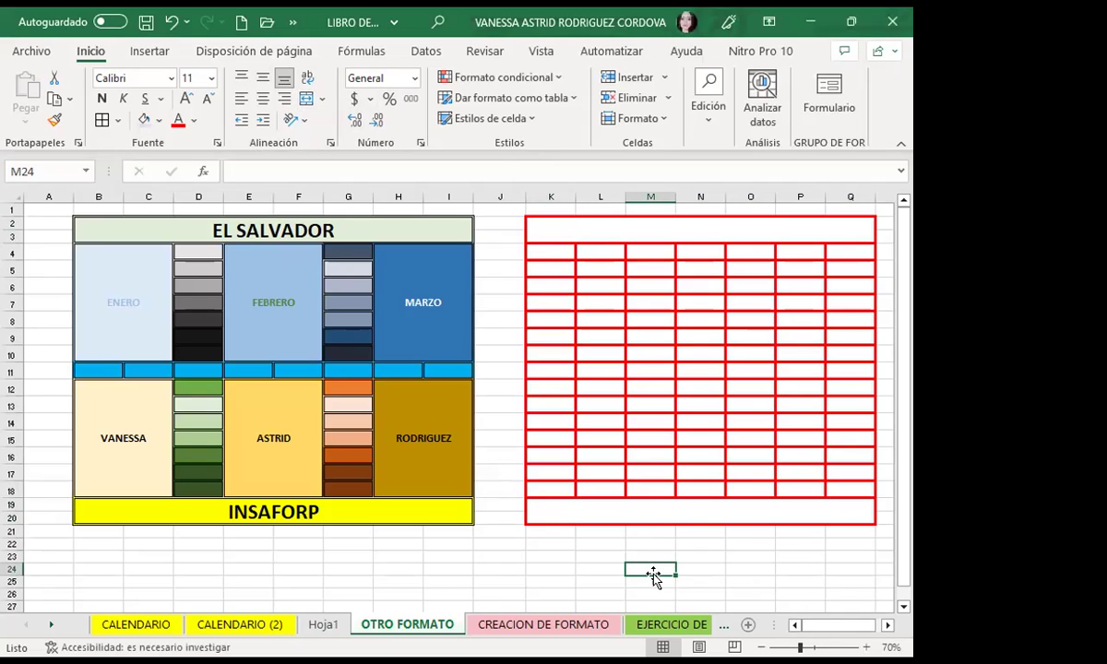
left_click(443, 228)
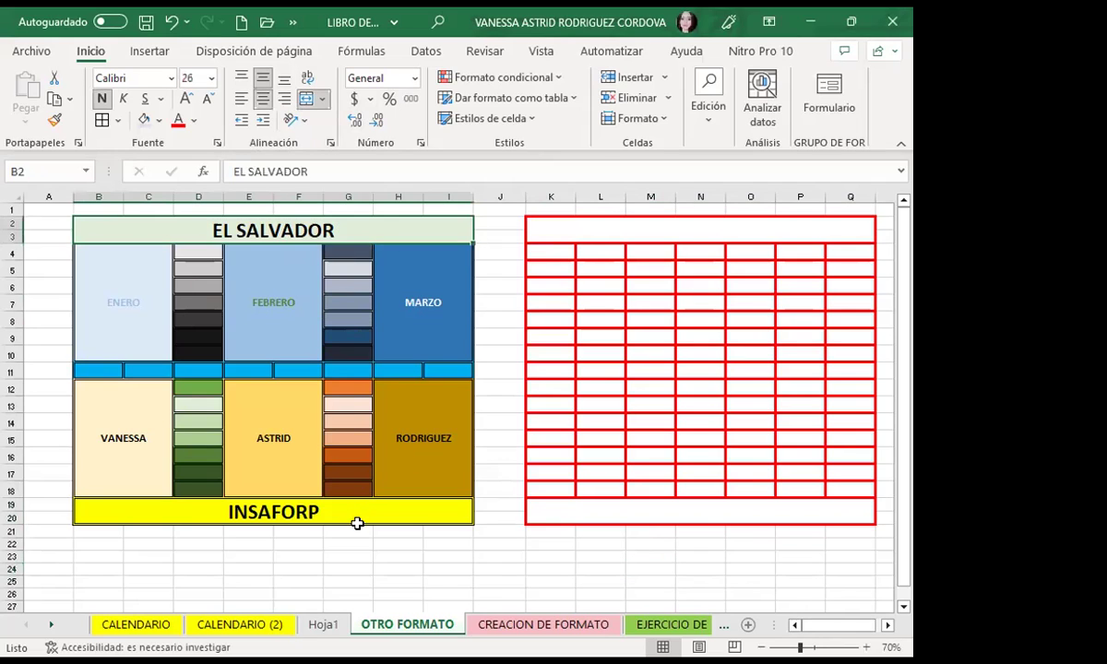
left_click(358, 517)
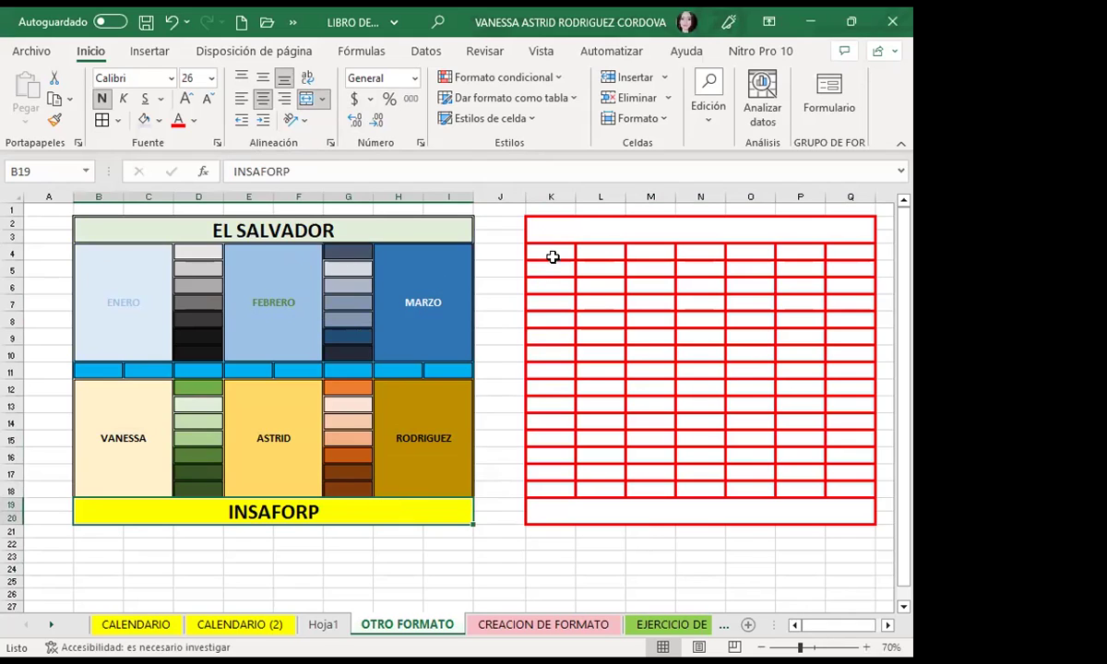
- Select K4:L10, K12:L18, N4:O10 and N12:O18 together and merge each block with Combinar y centrar
left_click_drag(553, 254, 620, 345)
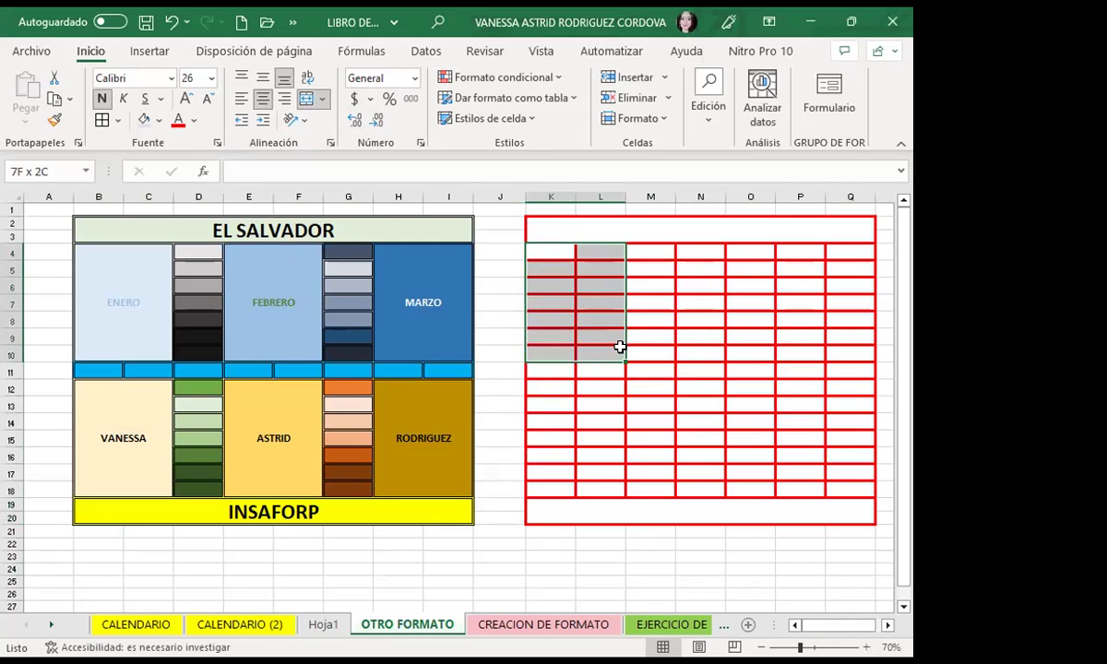
left_click_drag(551, 387, 600, 486, "ctrl")
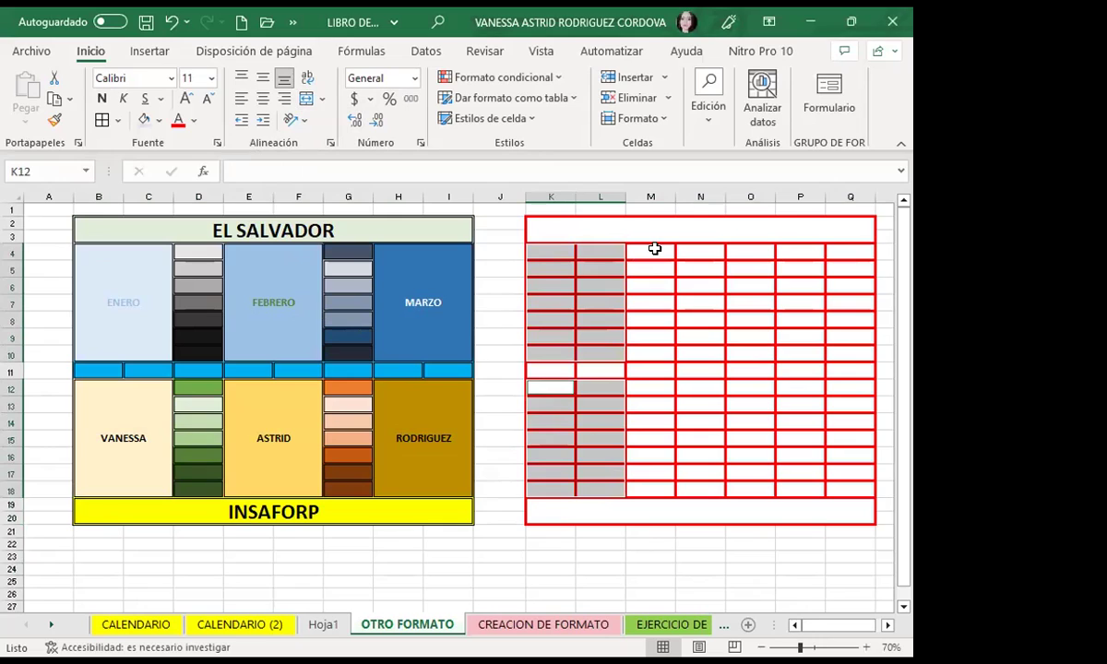
left_click_drag(699, 253, 749, 343, "ctrl")
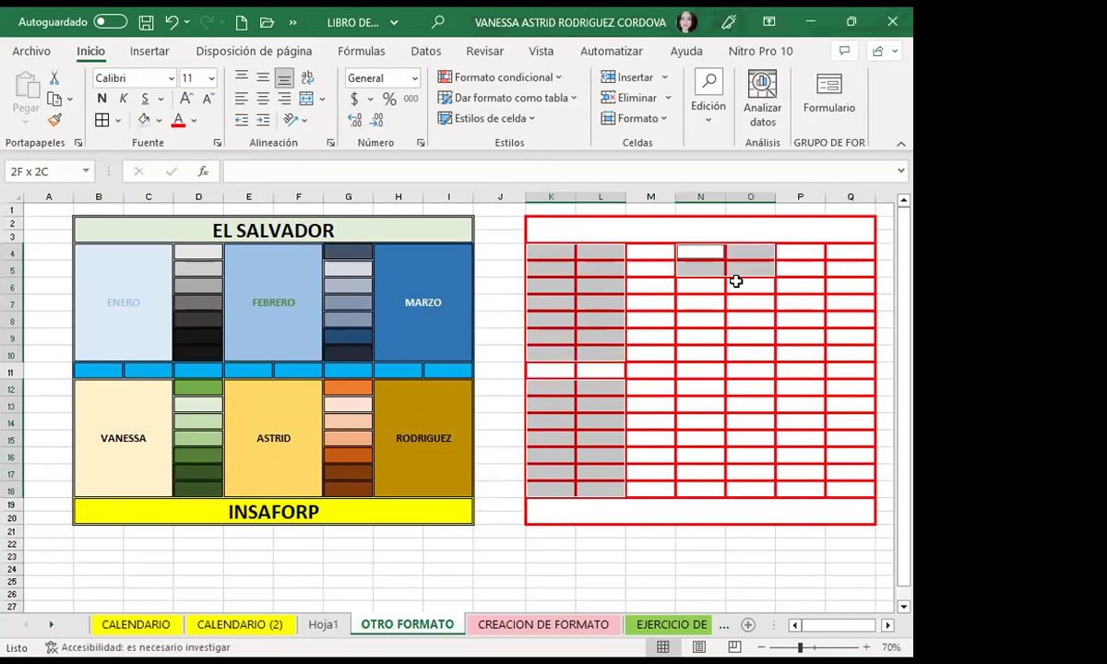
left_click_drag(711, 388, 742, 481, "ctrl")
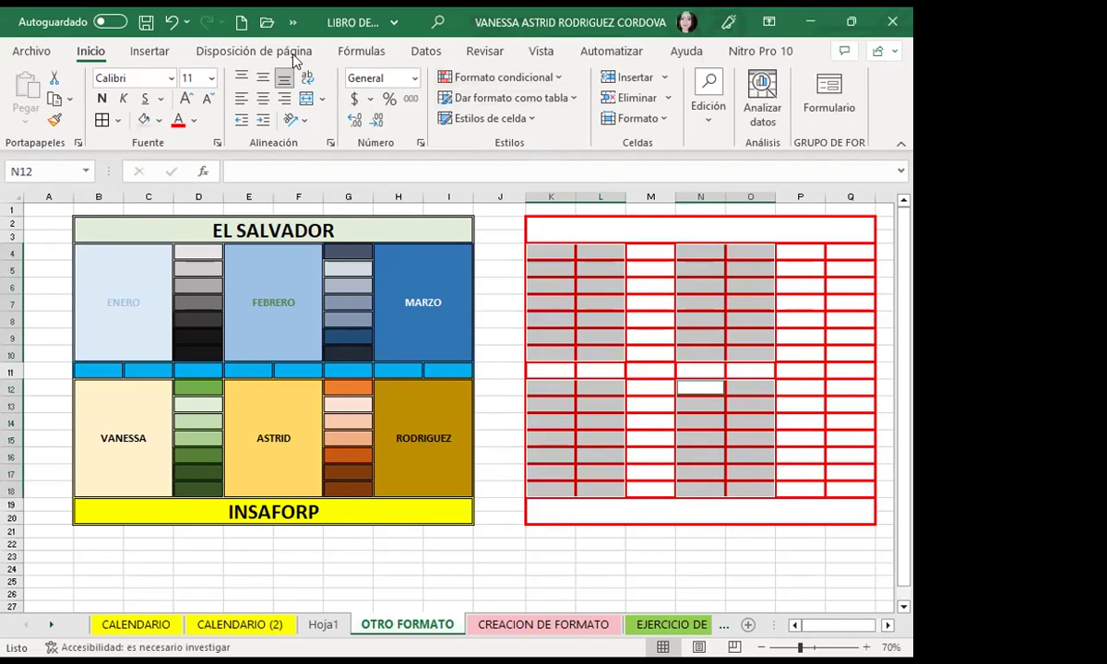
left_click(306, 99)
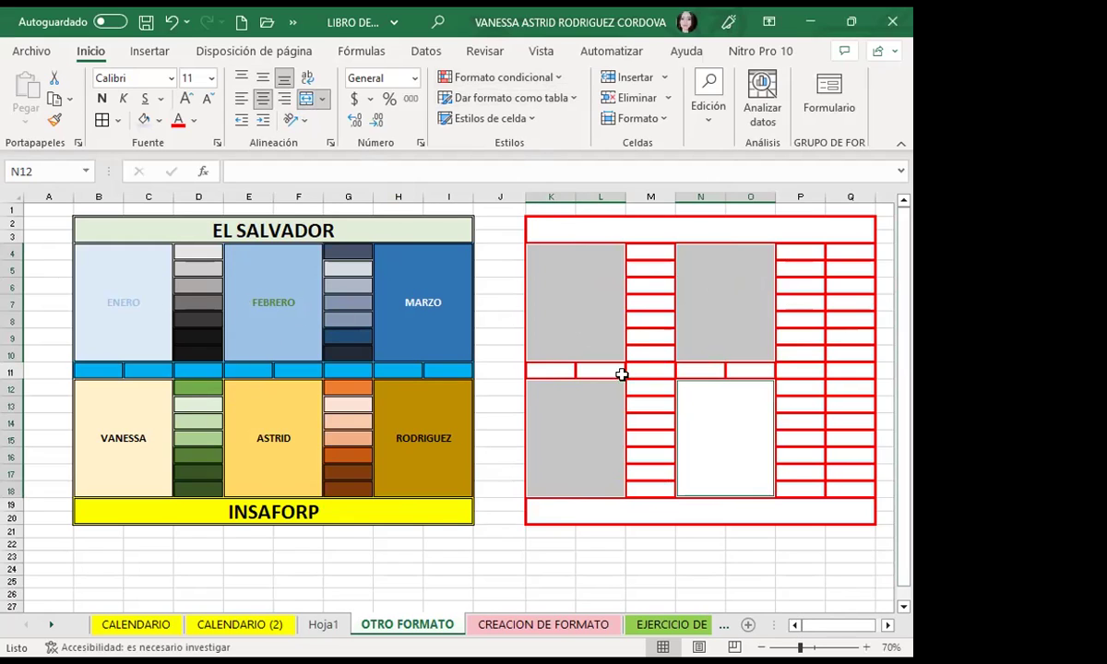
- Enter EL SALVADOR in merged K2 and INSAFORP in merged K19, then select both cells
left_click(683, 232)
type("el")
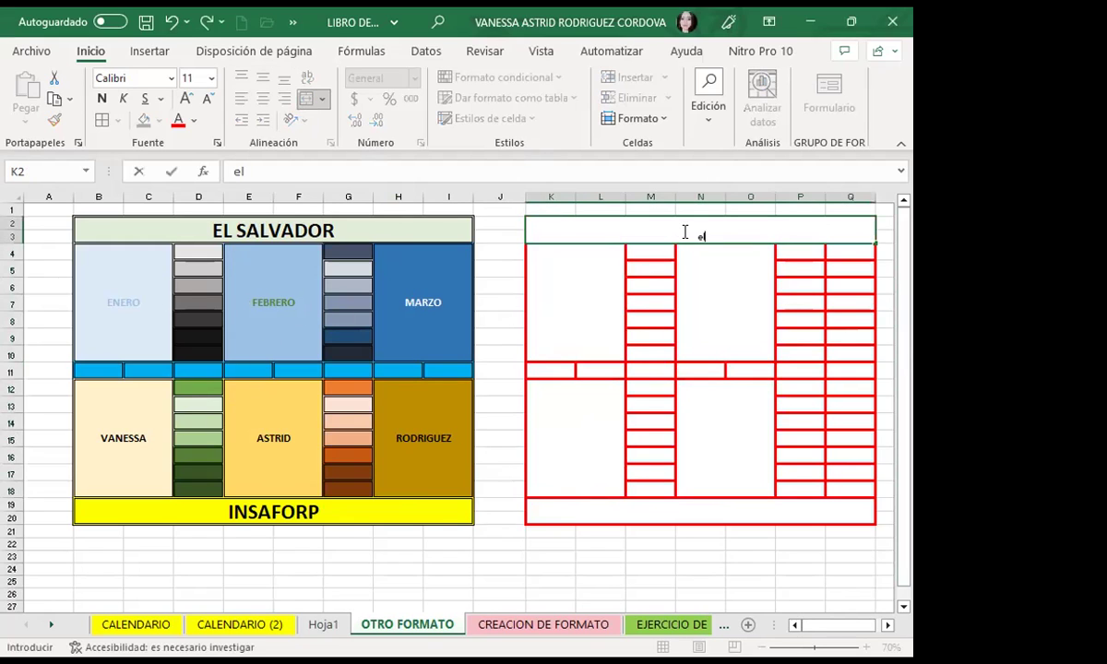
type(" SA")
type("CA")
key("BackSpace")
key("BackSpace")
type("VADOR")
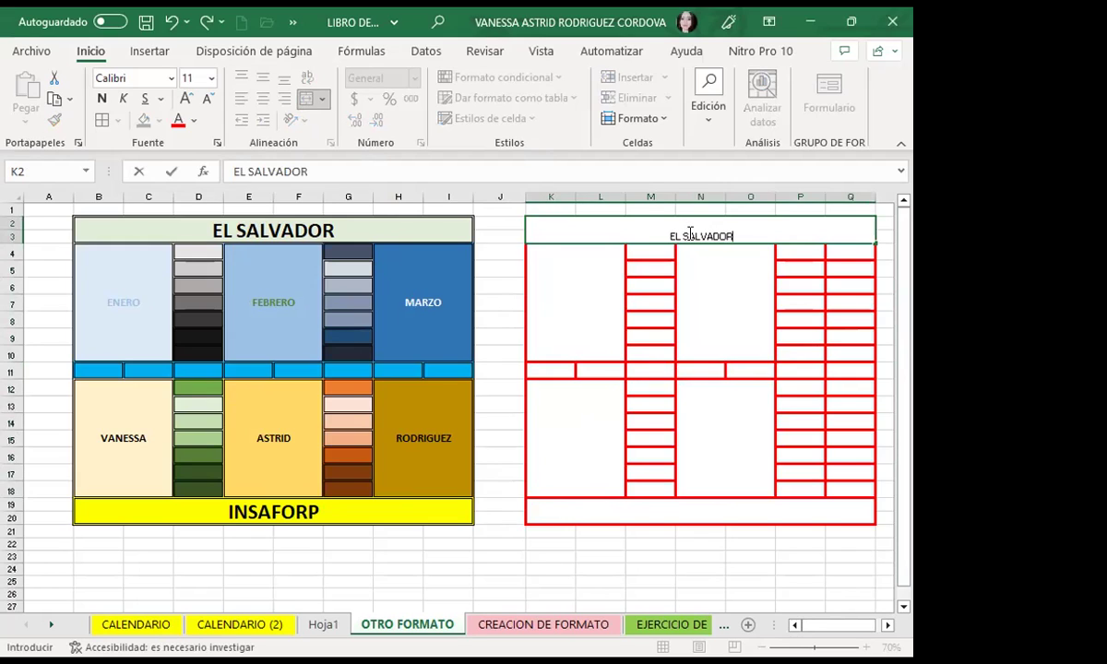
left_click(665, 505)
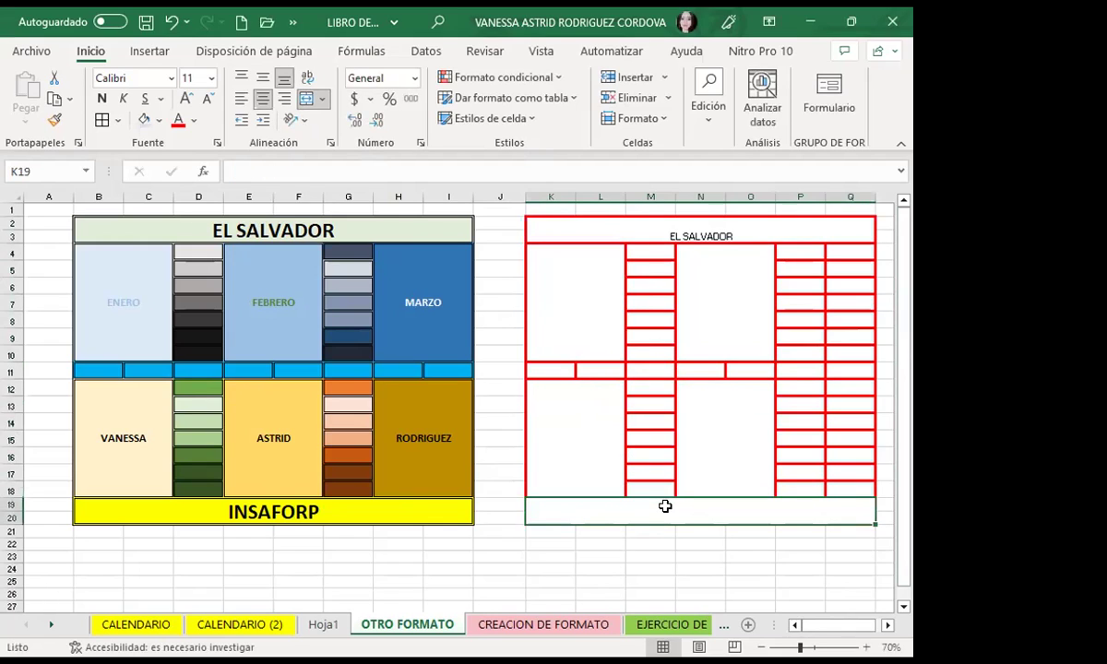
type("INSA")
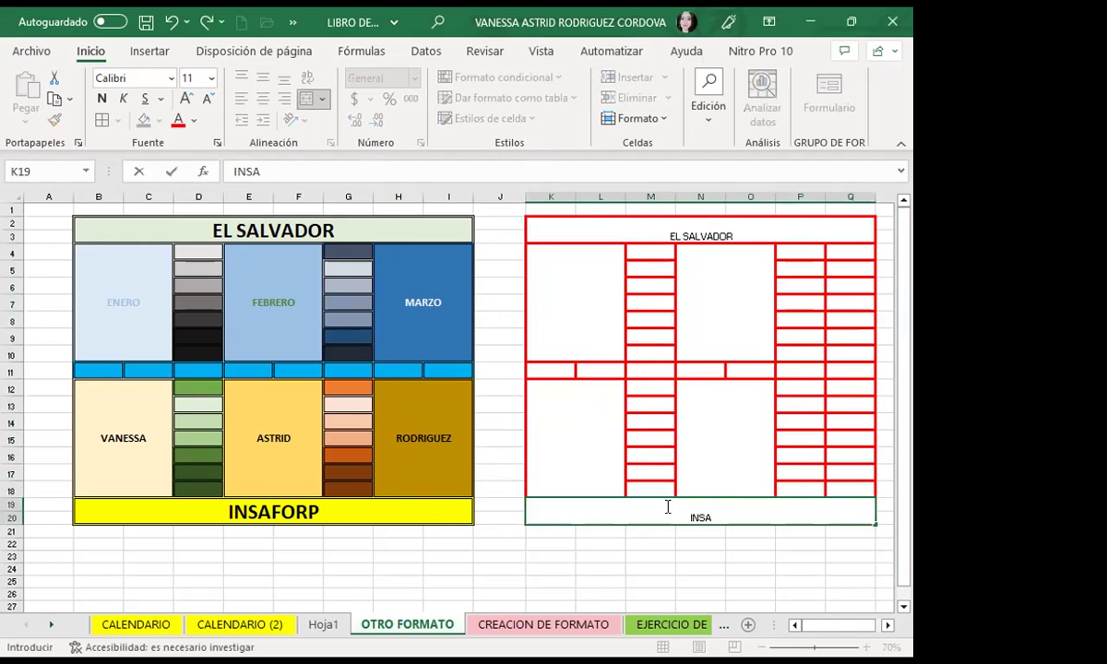
type("FORP")
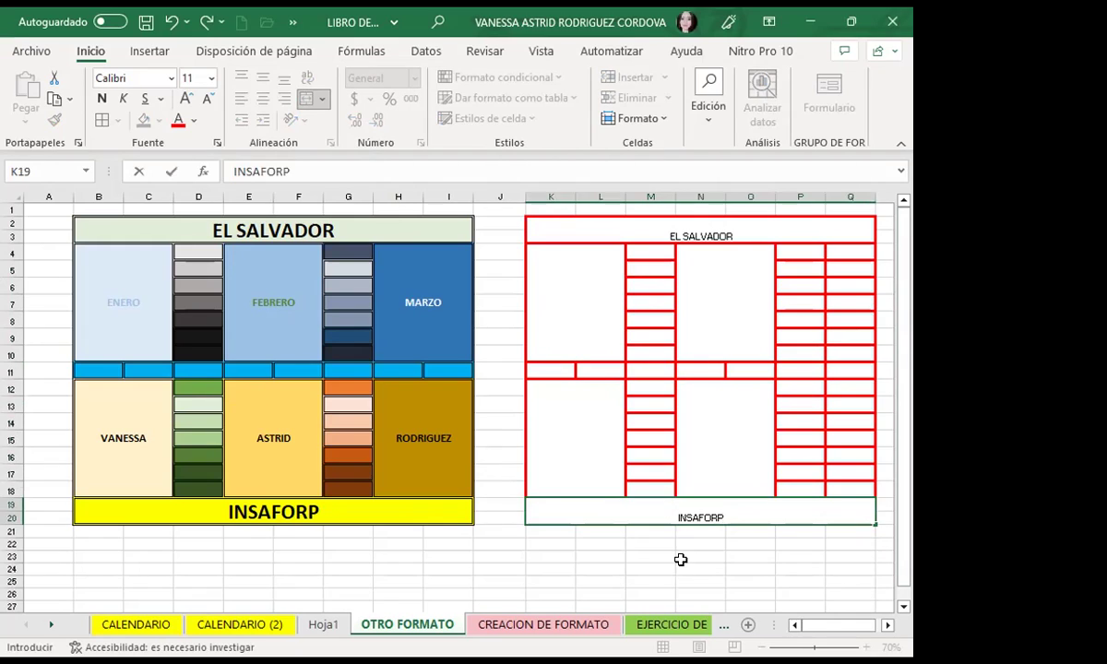
left_click(681, 560)
left_click(635, 227)
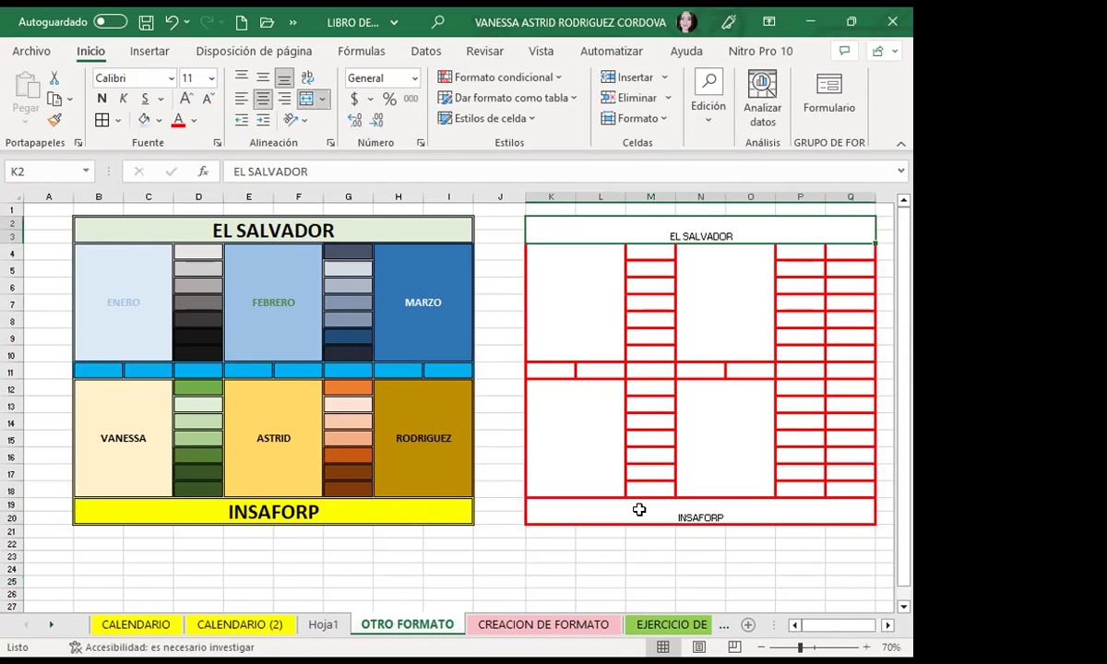
left_click(638, 509, "ctrl")
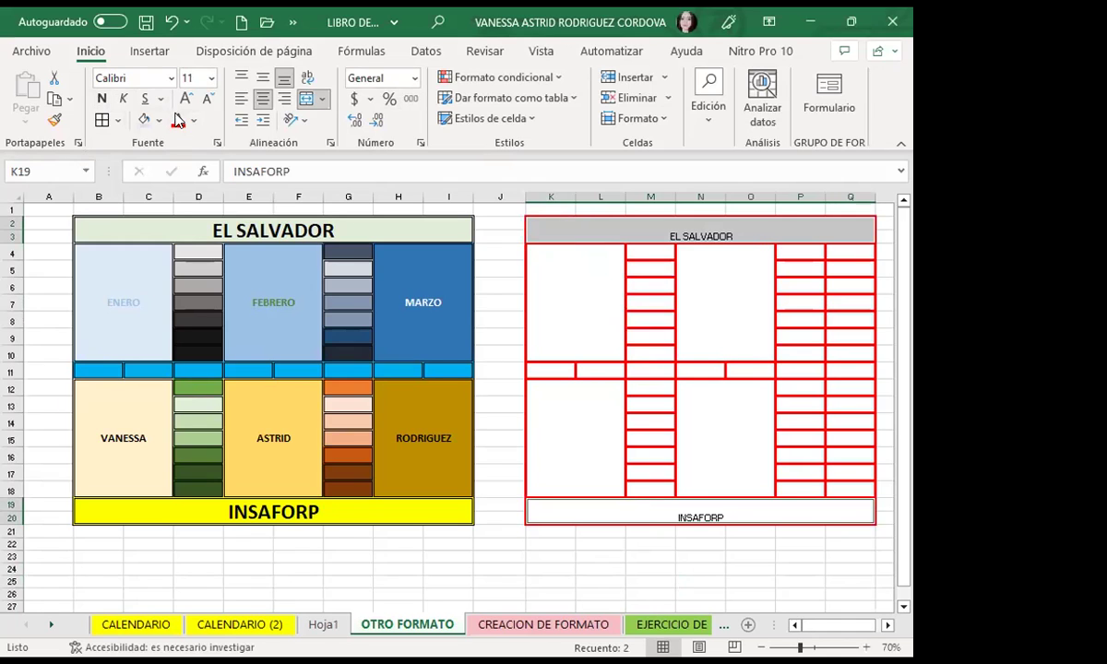
- In the Fuente dialog, choose Negrita, size 24, no underline and a dark blue-grey colour
left_click(214, 144)
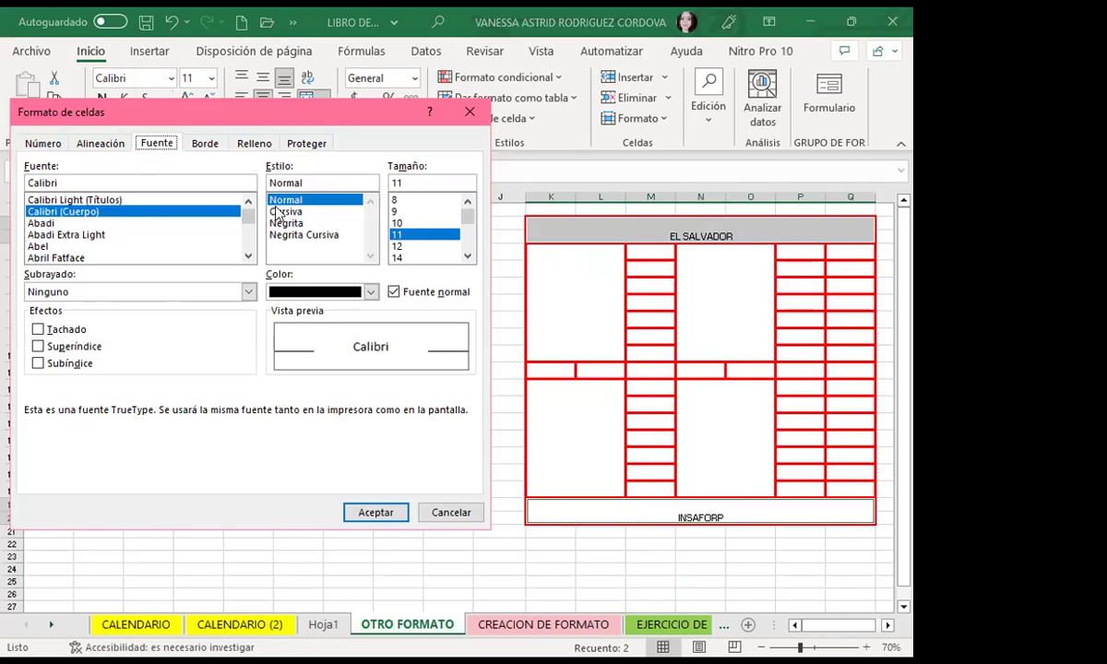
left_click(288, 235)
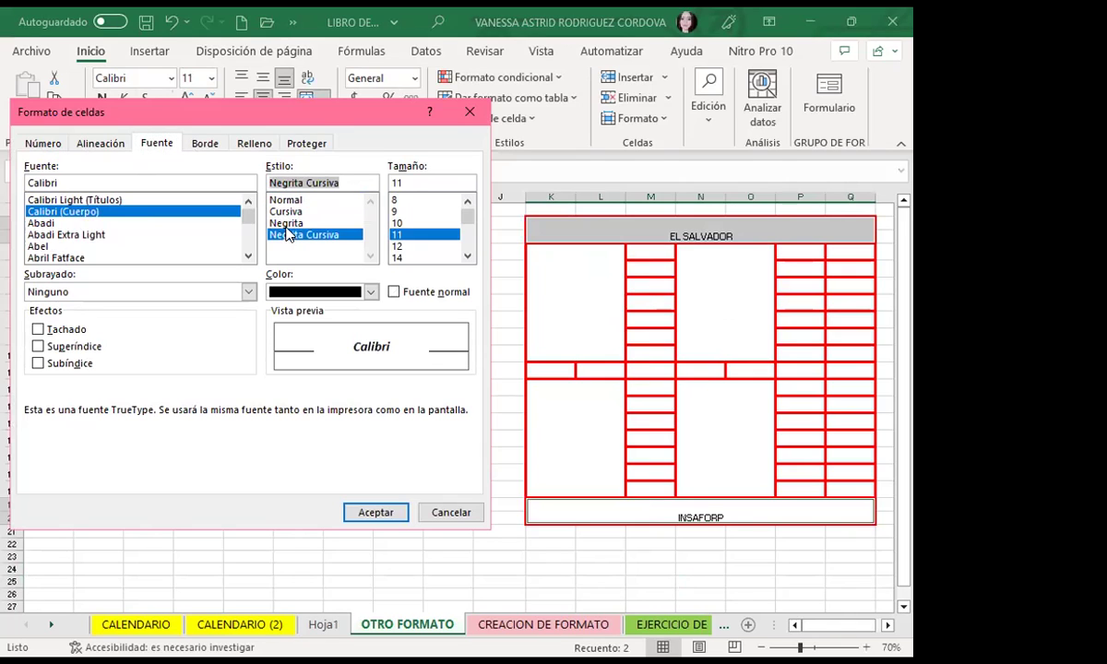
left_click(287, 223)
scroll(467, 254, "down", 2)
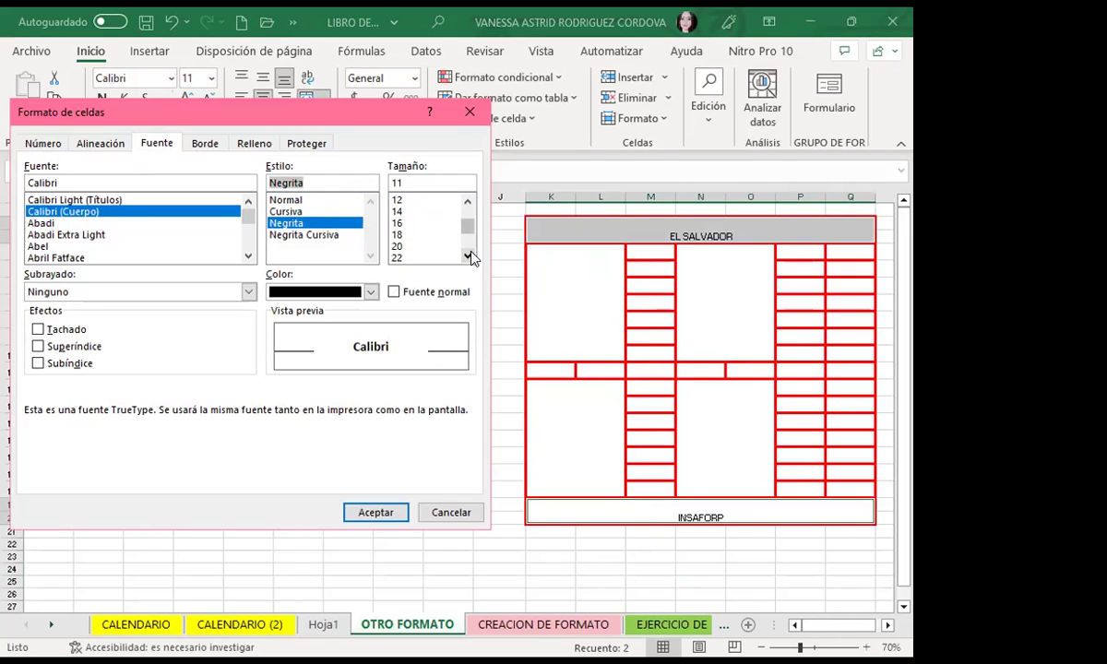
left_click(403, 247)
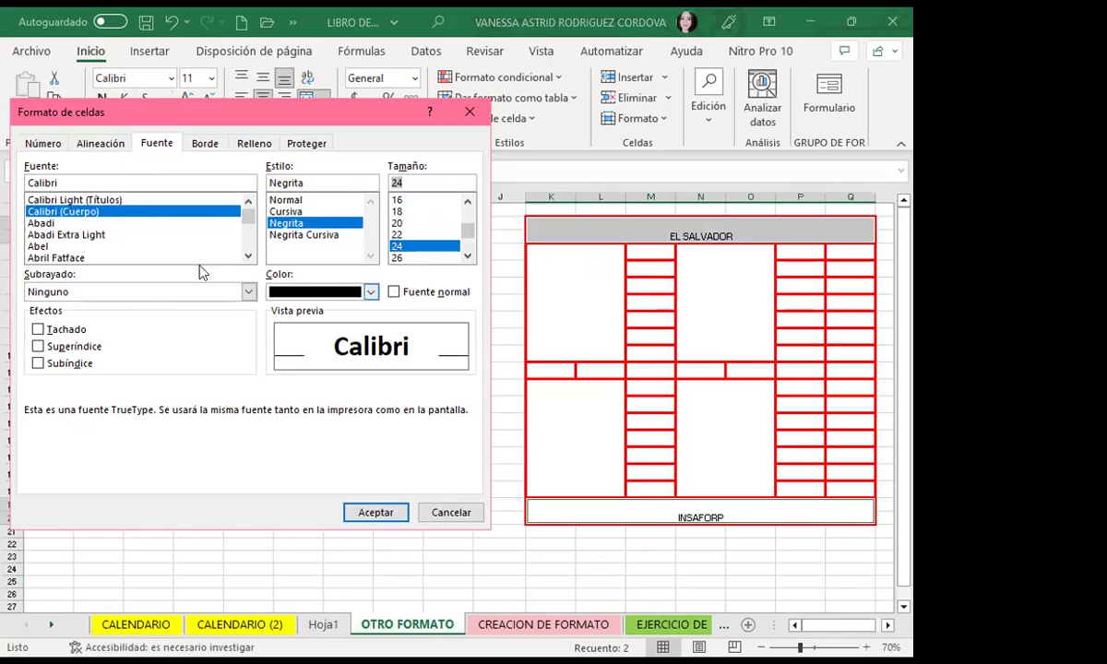
left_click(249, 292)
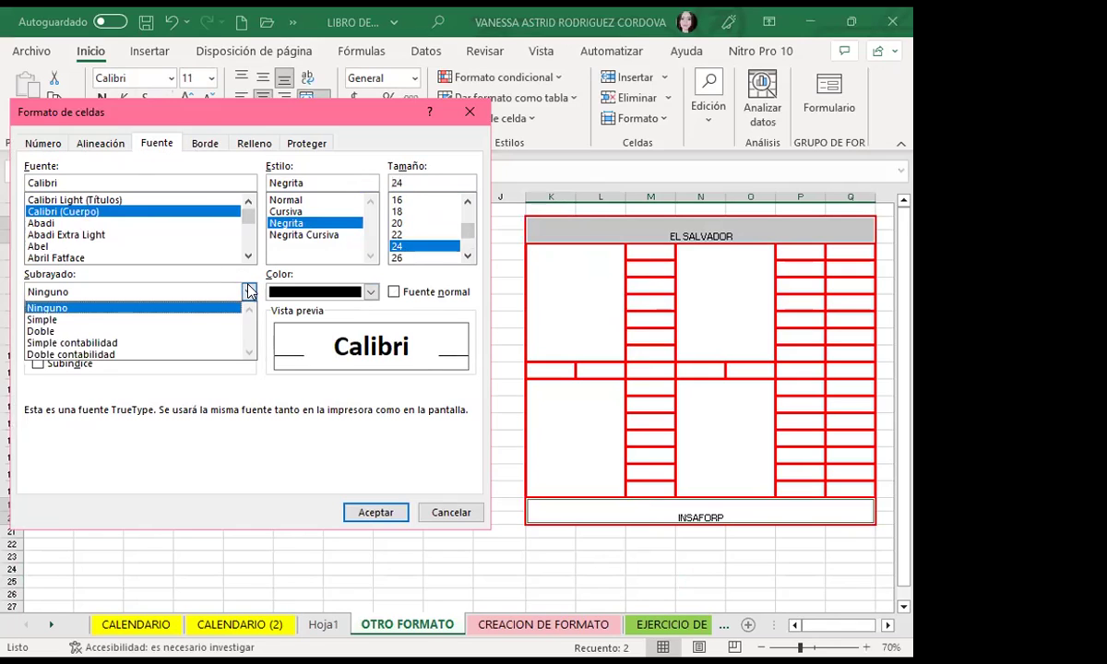
left_click(249, 292)
left_click(370, 291)
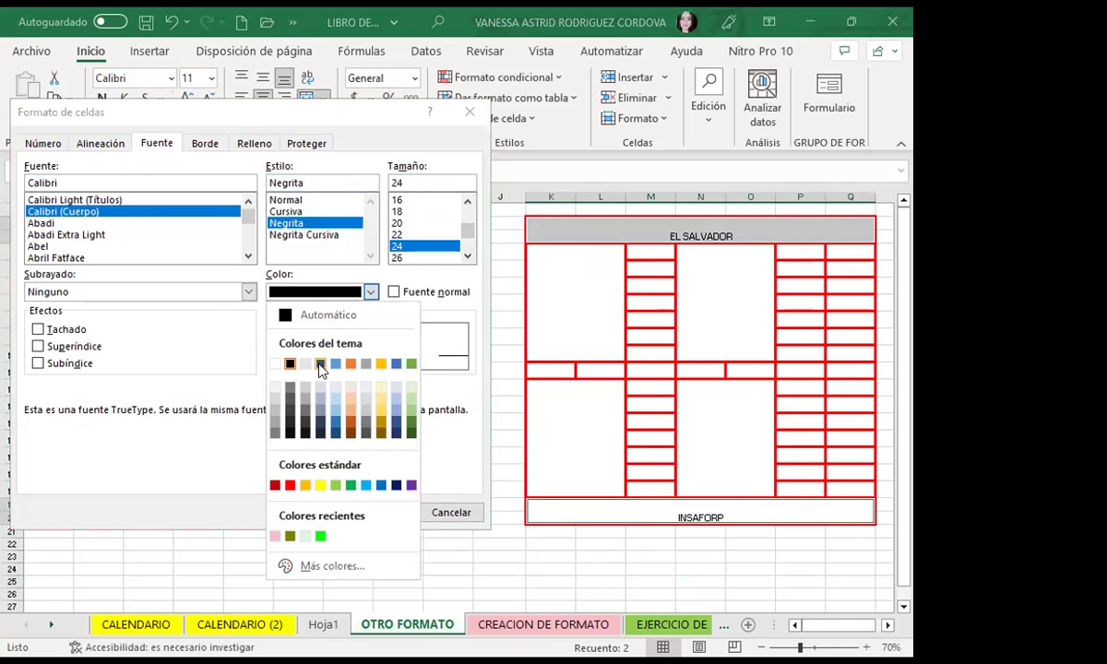
left_click(320, 364)
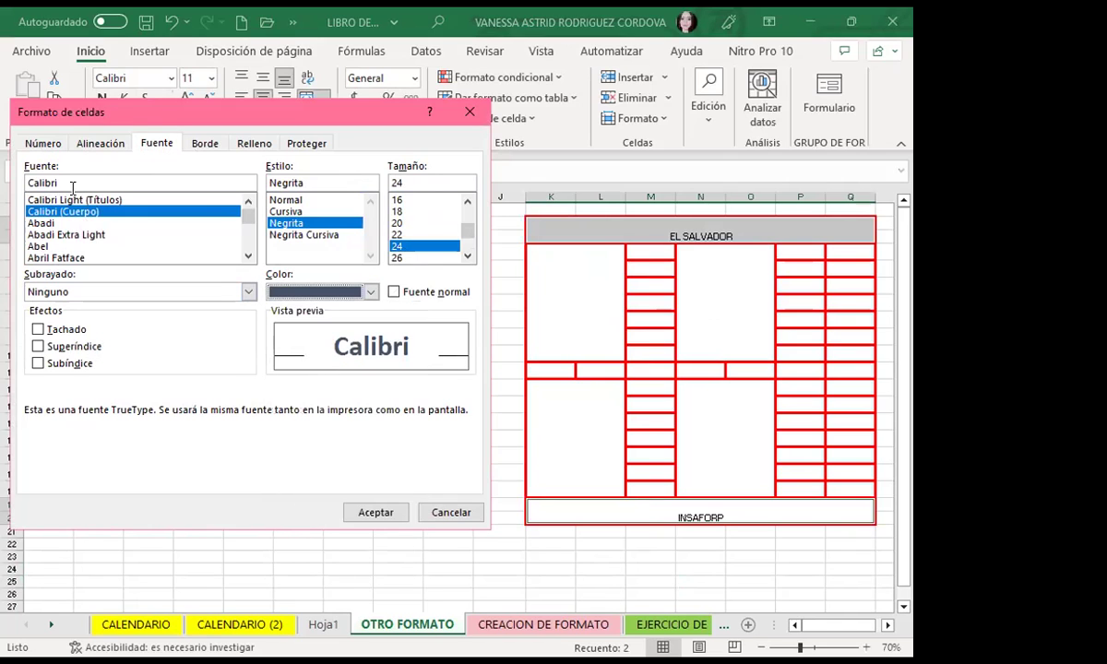
- Try the fonts Abril Fatface, Aharoni and Didact Gothic, then close without applying
left_click(248, 255)
left_click(248, 256)
left_click(72, 223)
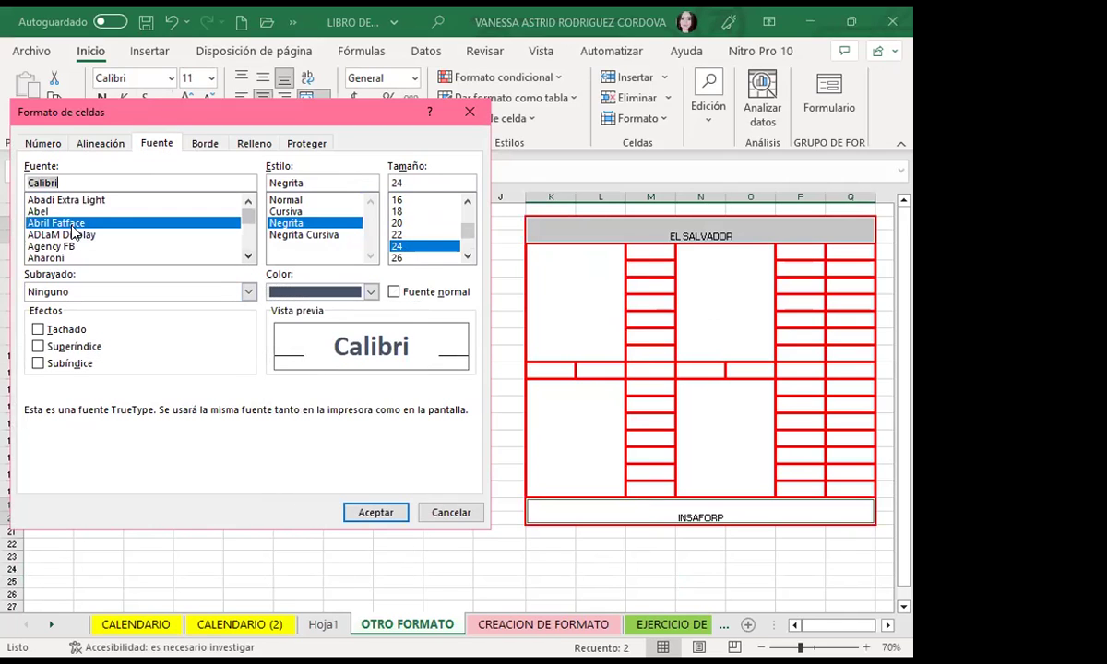
type("G")
left_click(247, 256)
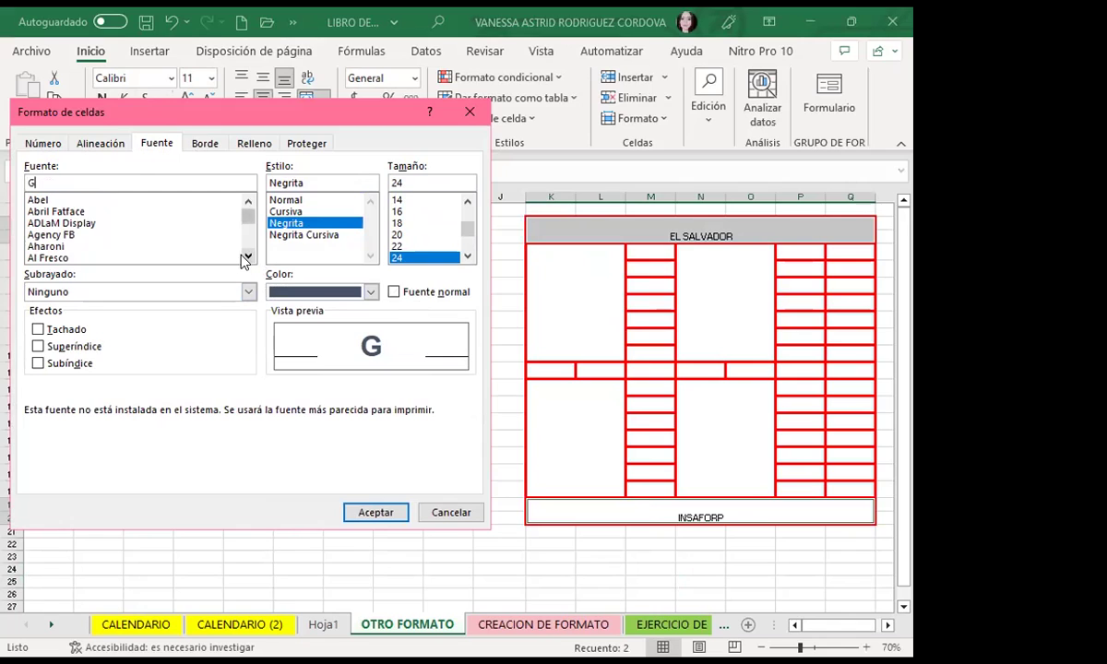
left_click(54, 247)
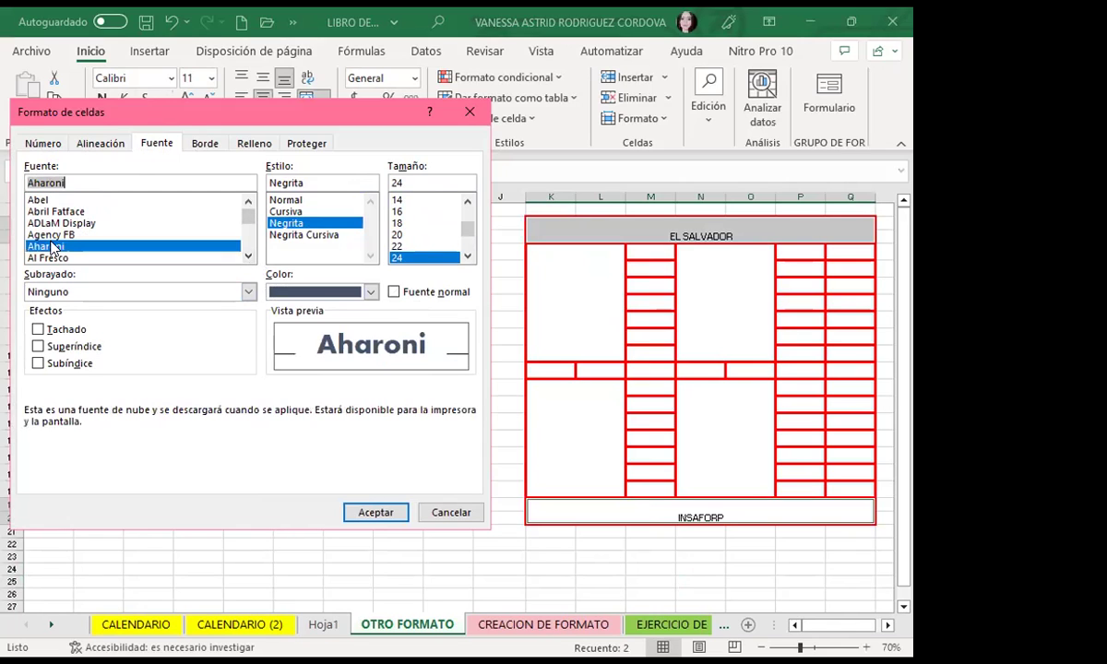
type("G")
left_click(248, 256)
left_click(248, 255)
left_click(249, 255)
left_click(248, 256)
left_click_drag(248, 229, 130, 212)
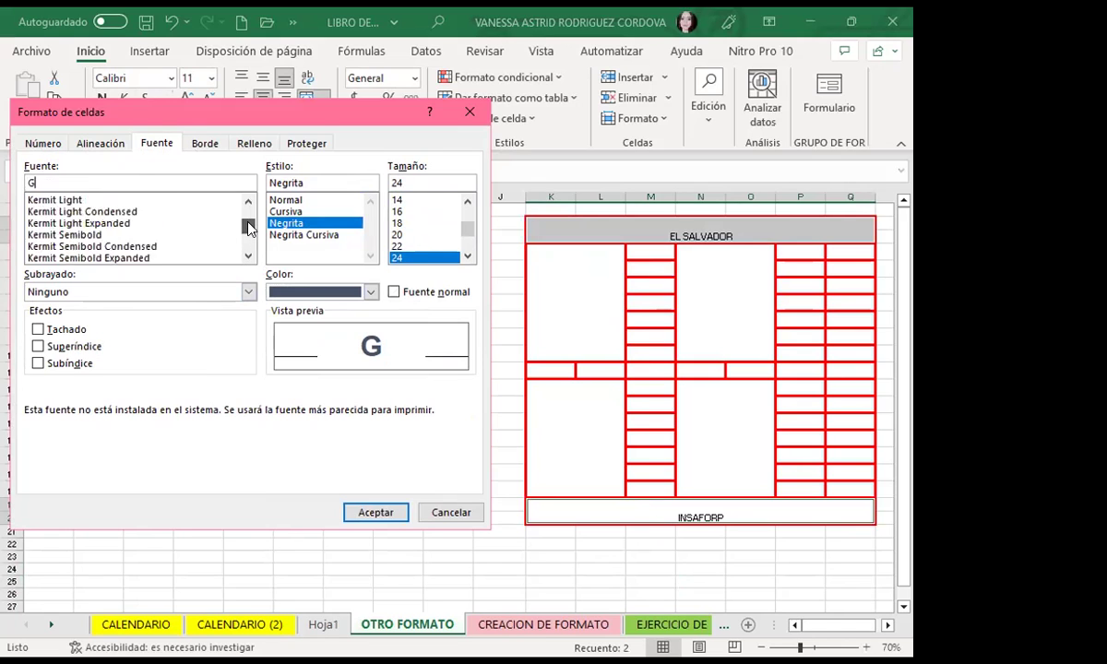
left_click(57, 212)
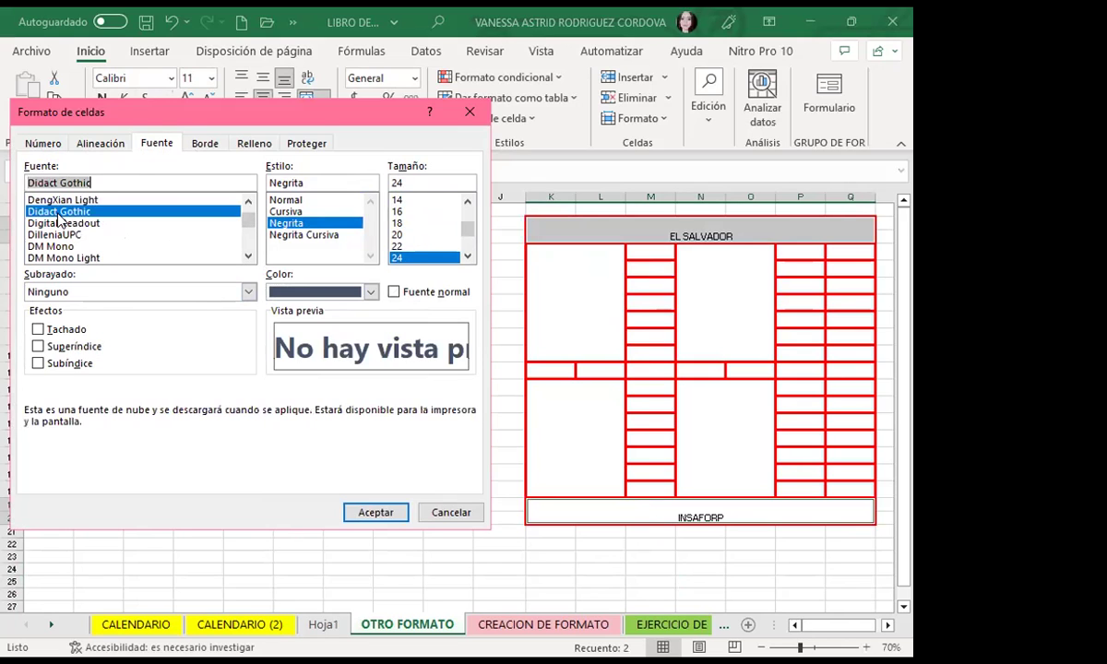
type("G")
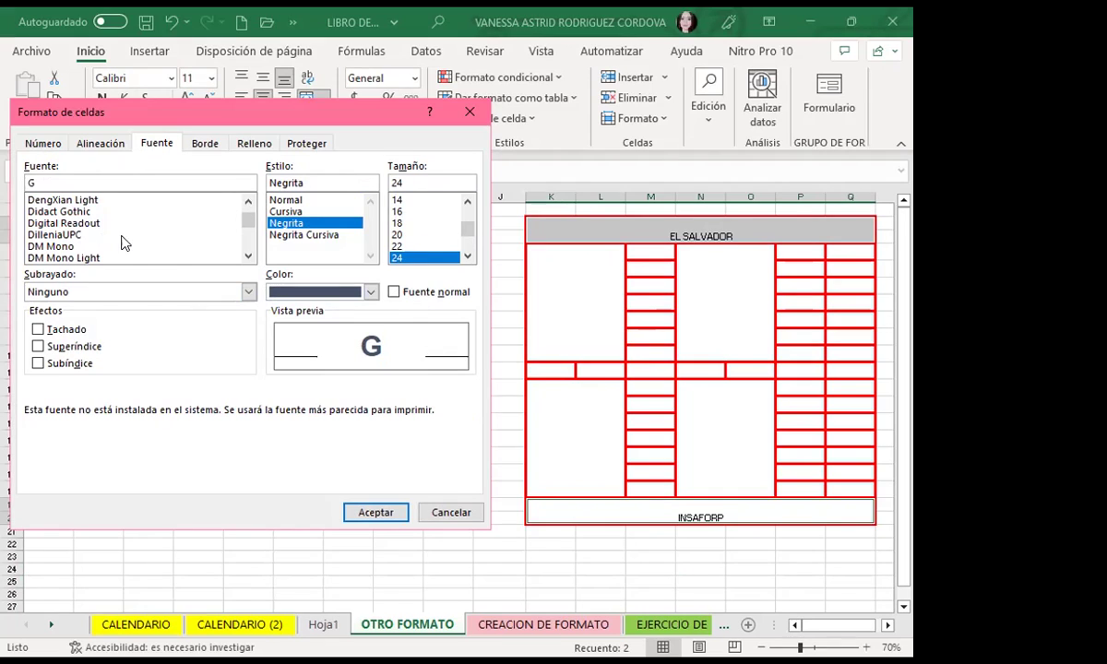
left_click(471, 115)
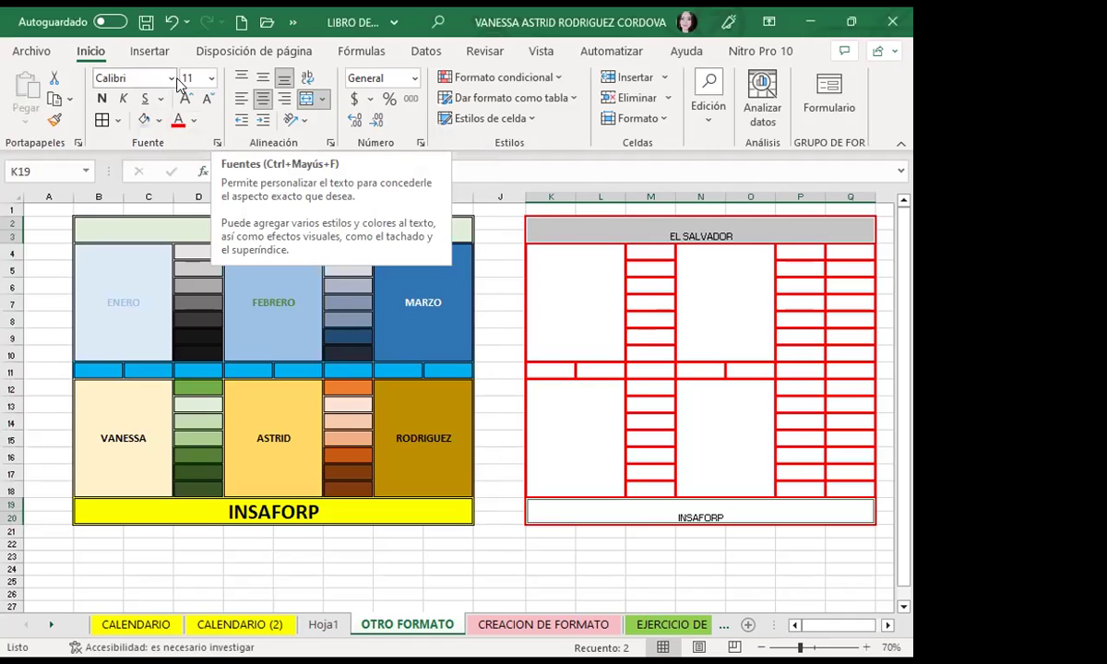
- Format the heading and footer as Abril Fatface, Negrita, size 24 in gray
left_click(217, 145)
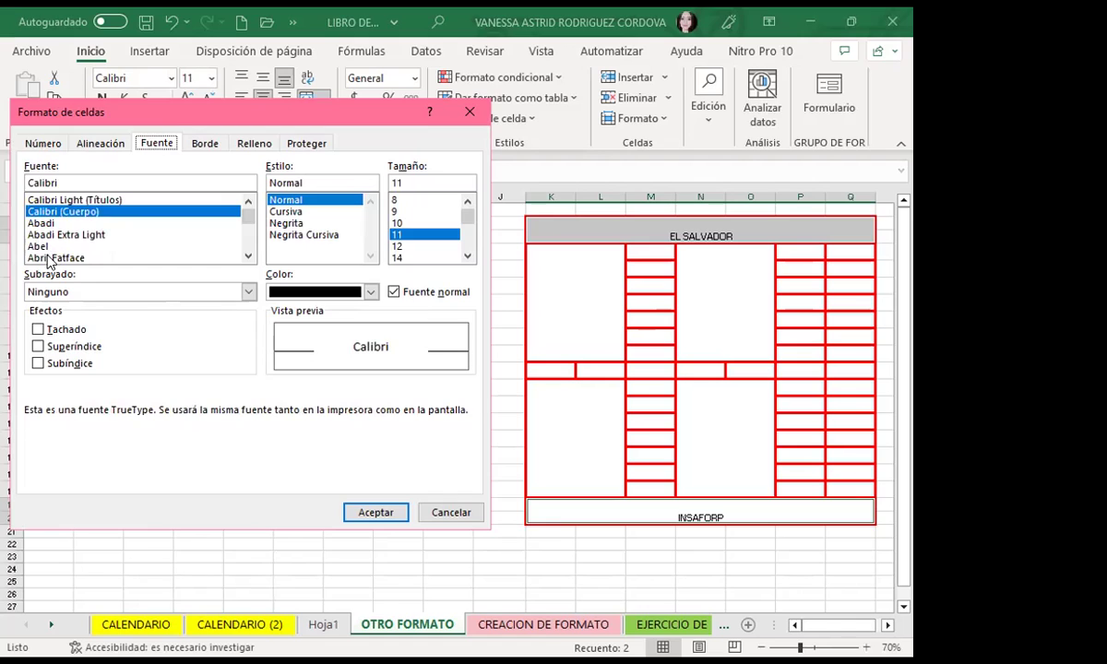
left_click(51, 256)
left_click(279, 227)
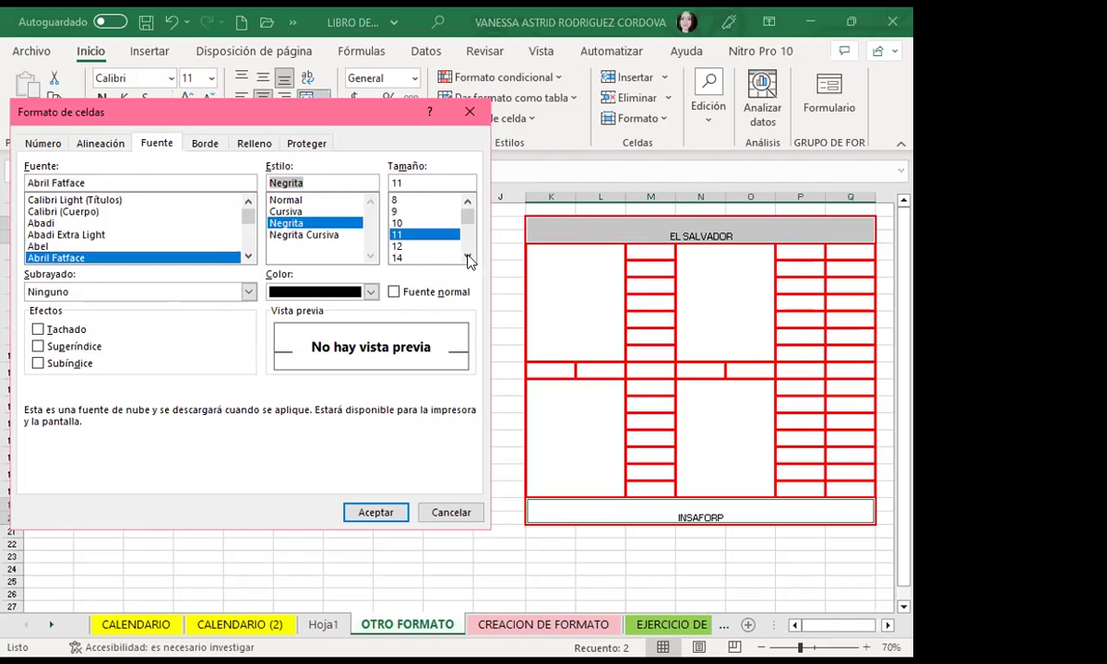
left_click(466, 256)
left_click(467, 256)
left_click(406, 258)
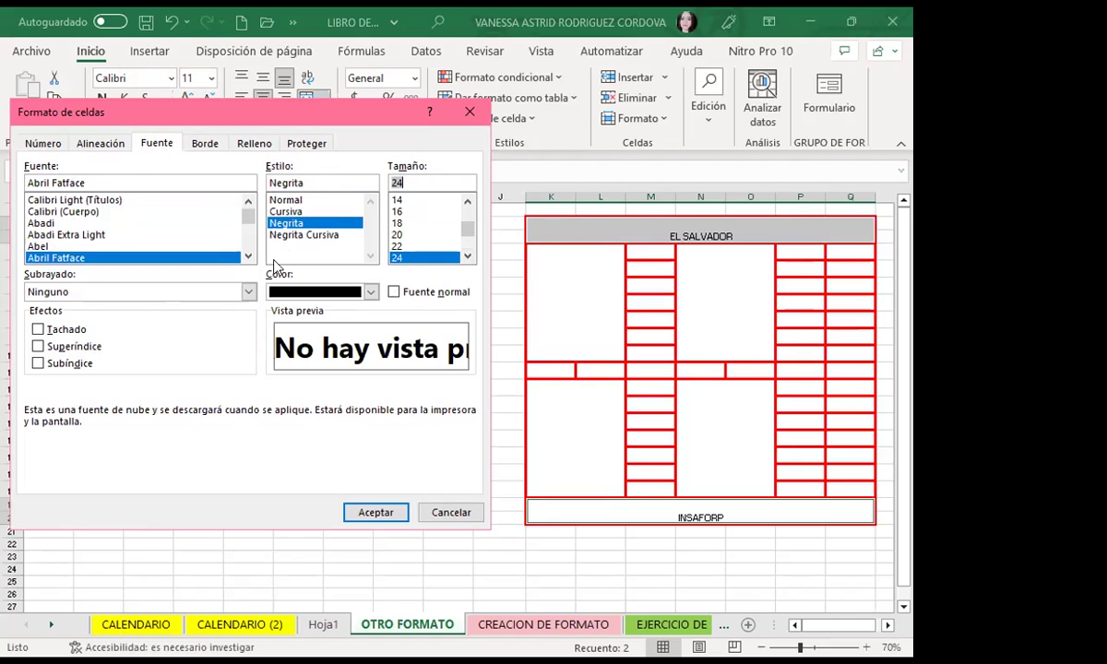
left_click(368, 292)
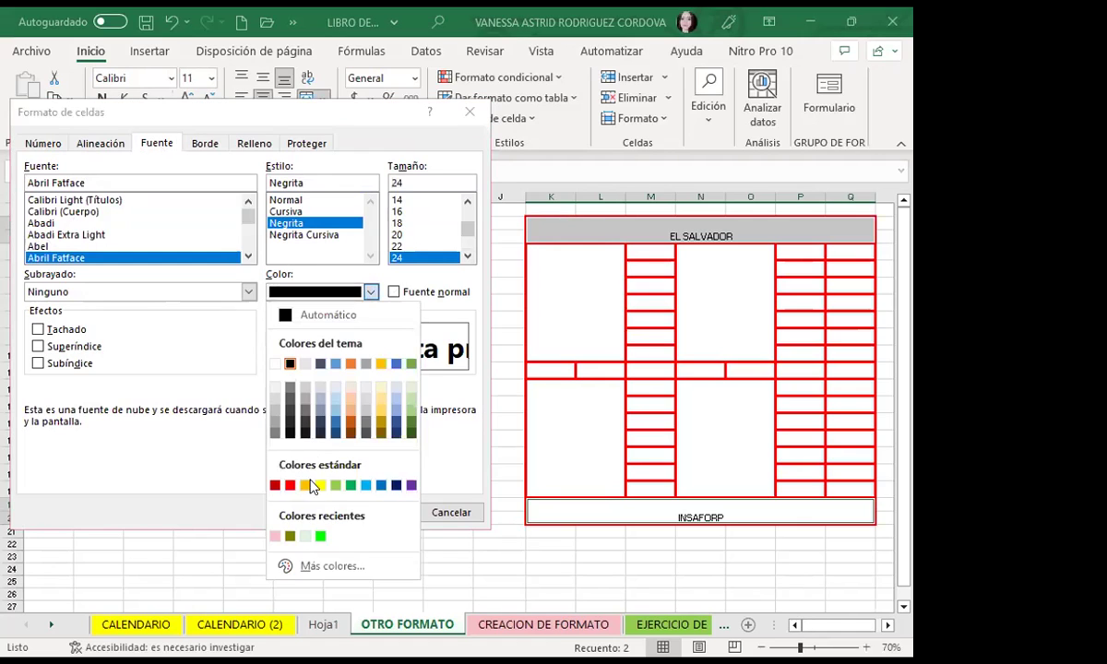
left_click(320, 418)
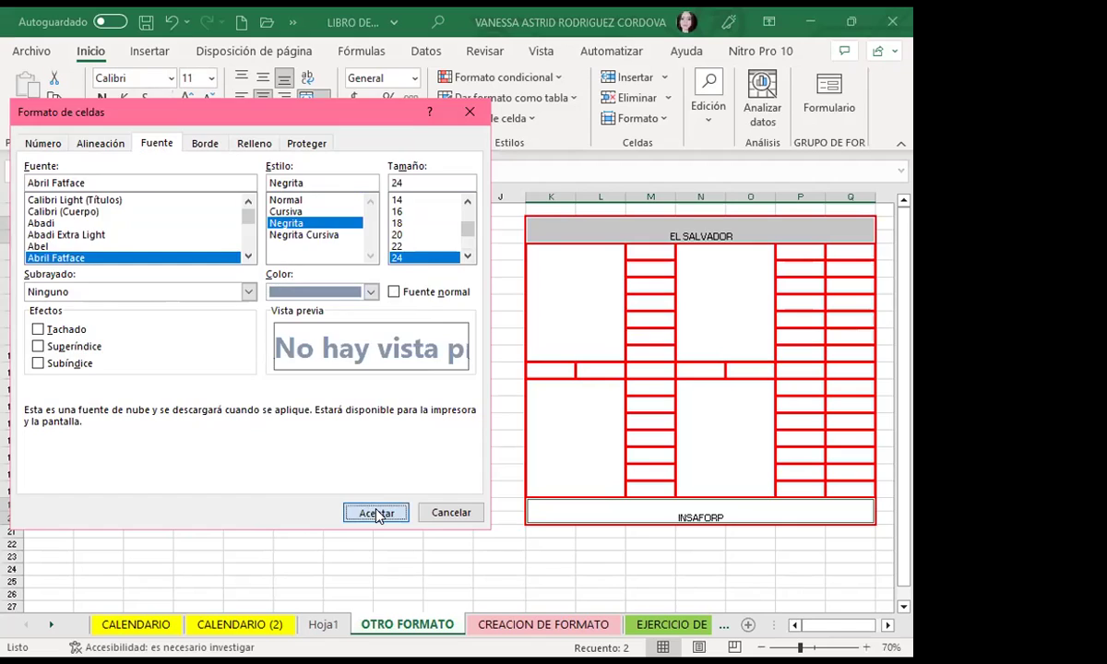
left_click(378, 513)
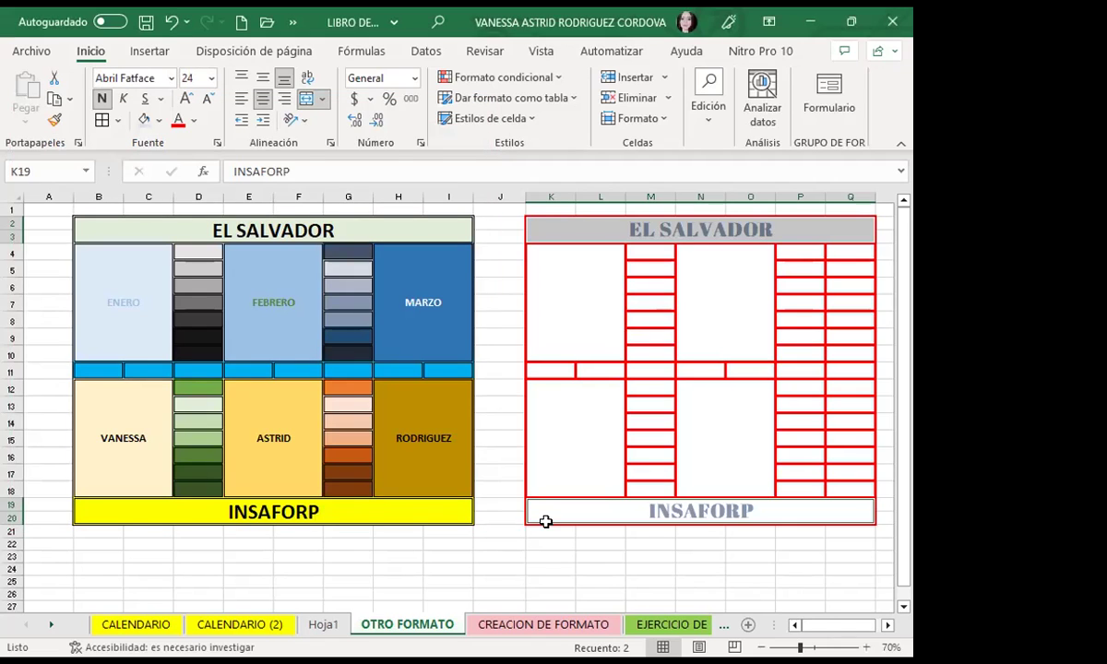
- Click through the four large merged boxes and the EL SALVADOR and INSAFORP cells
left_click(565, 319)
left_click(741, 313)
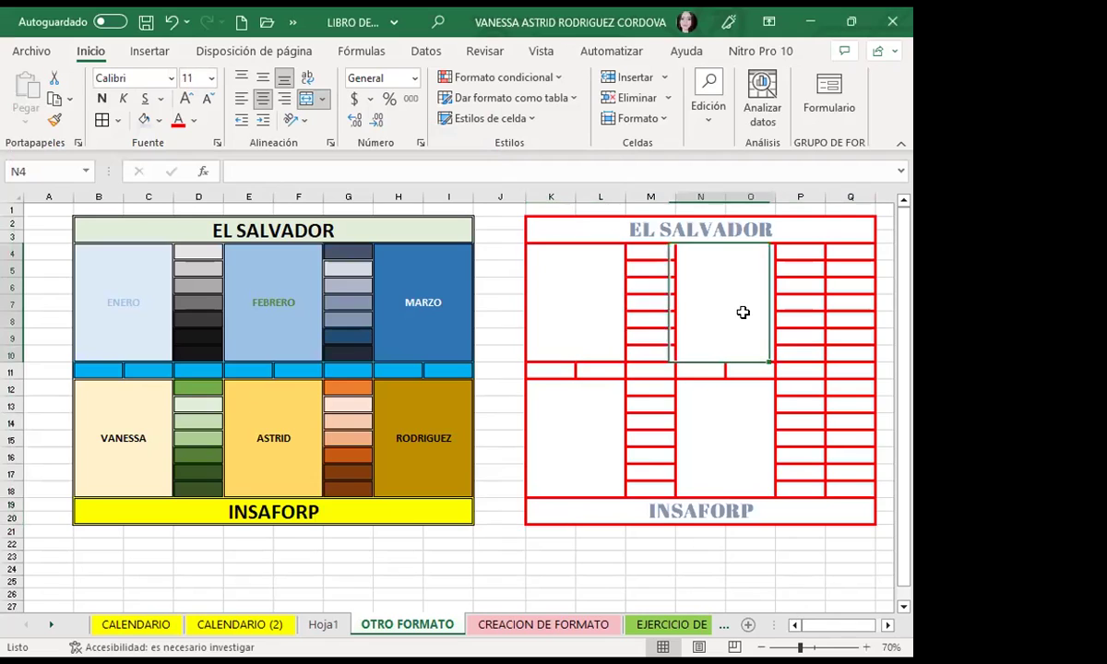
left_click(578, 435)
left_click(715, 434)
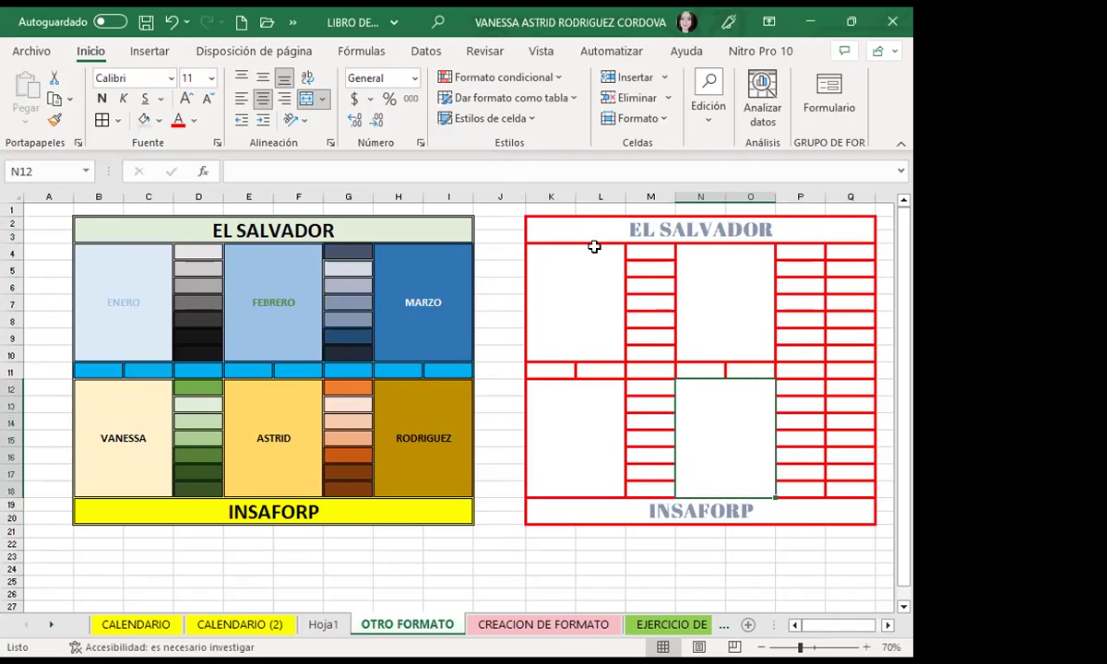
left_click(564, 219)
left_click(776, 504)
left_click(576, 231)
left_click(781, 509)
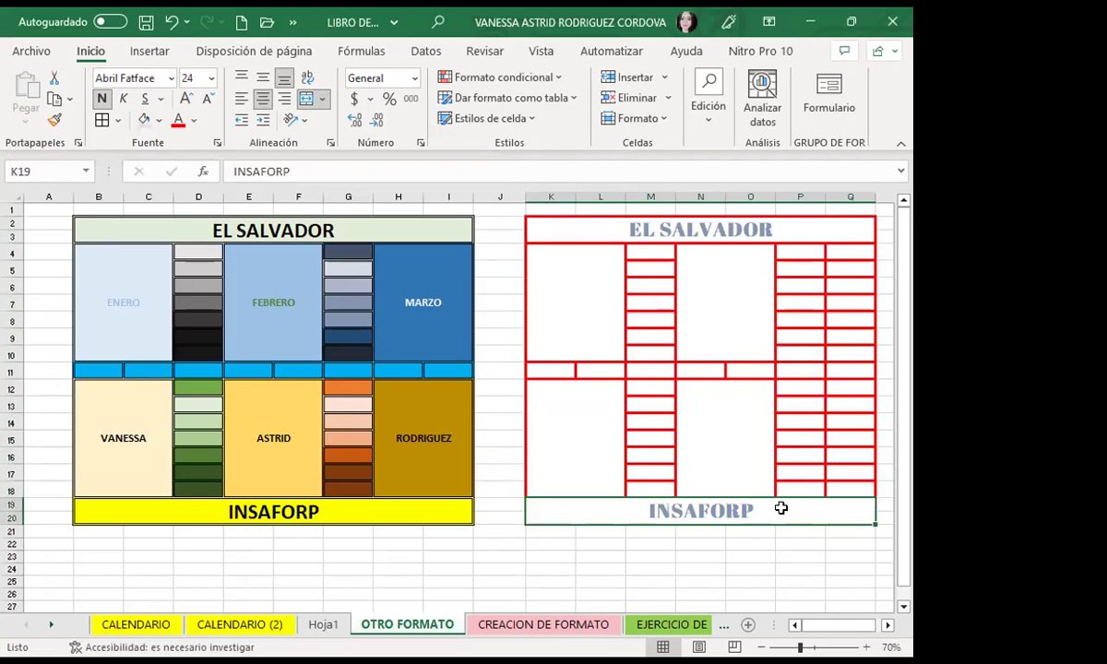
- Label the top boxes ENERO and FEBRERO, and give each bottom box a person's name
left_click(586, 326)
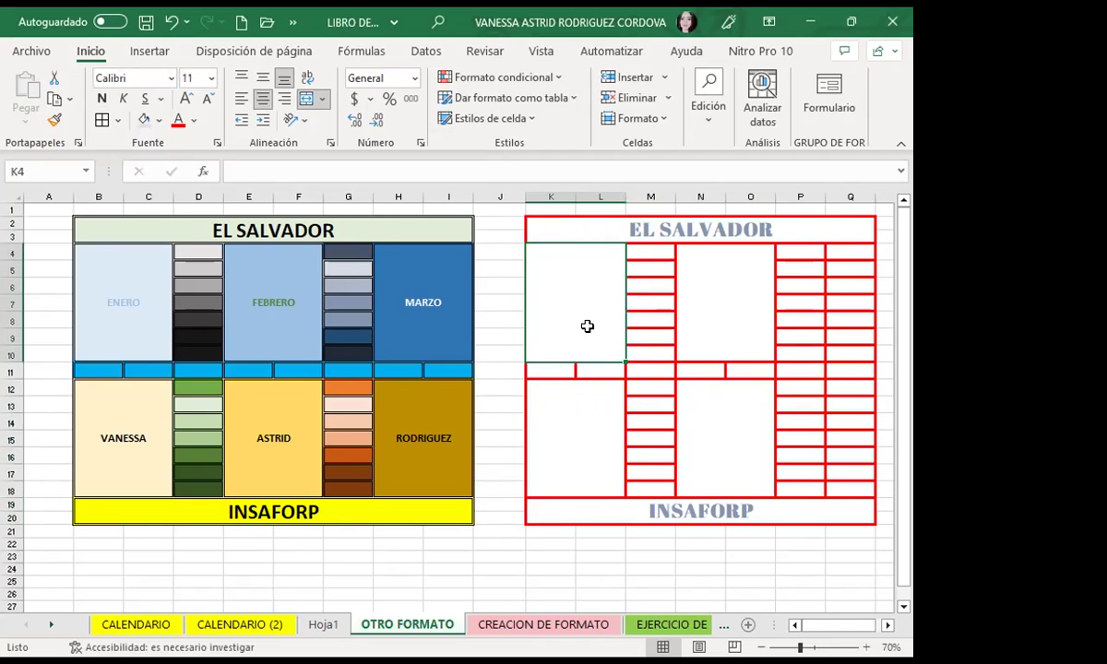
type("ENERO")
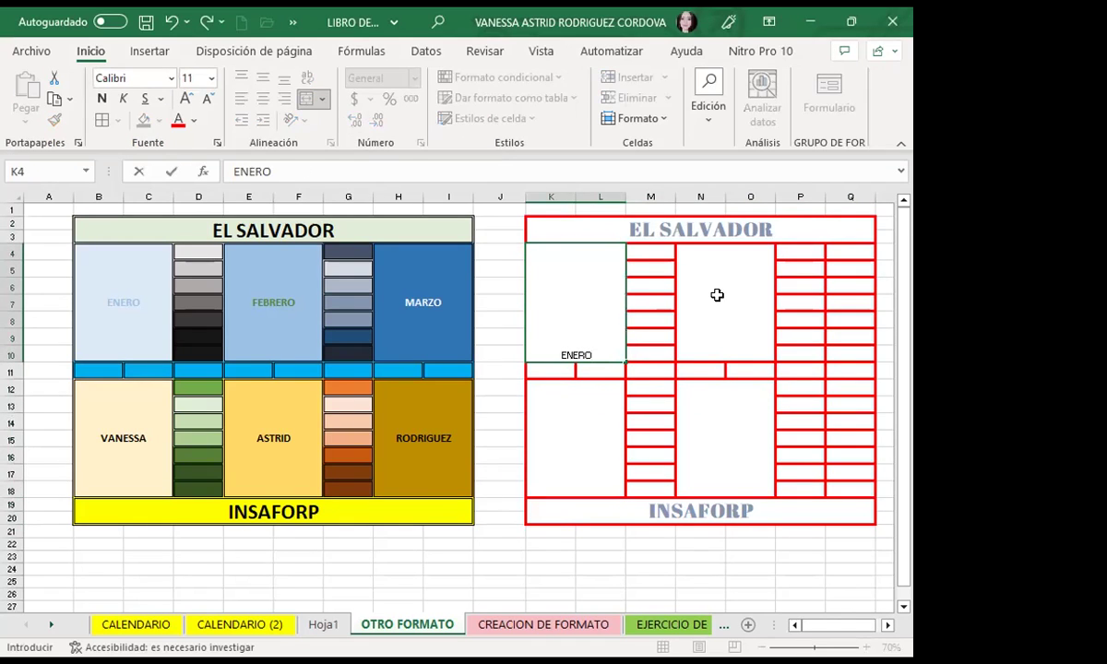
left_click(717, 294)
type("FEBRERO")
left_click(569, 437)
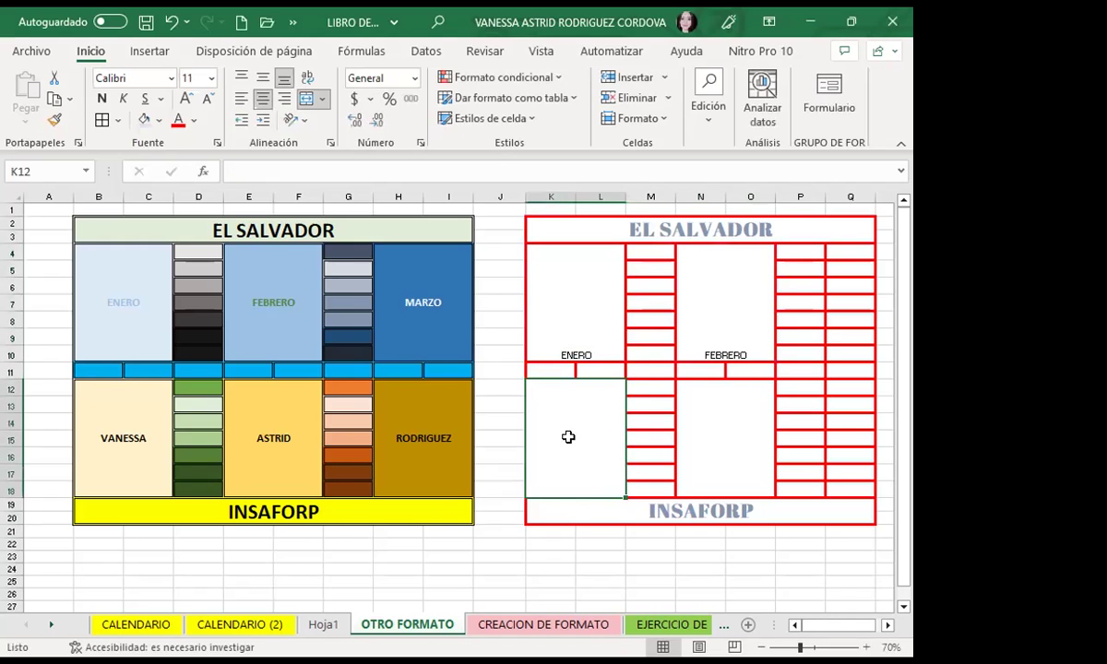
type("VANESSA")
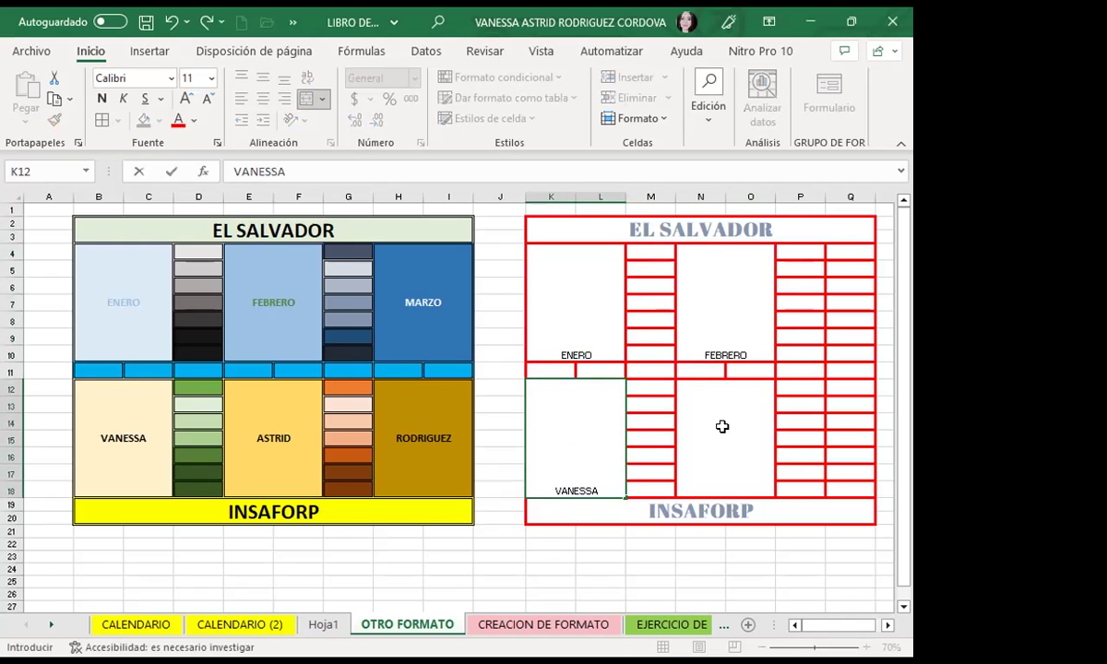
left_click(722, 427)
type("ASTRID")
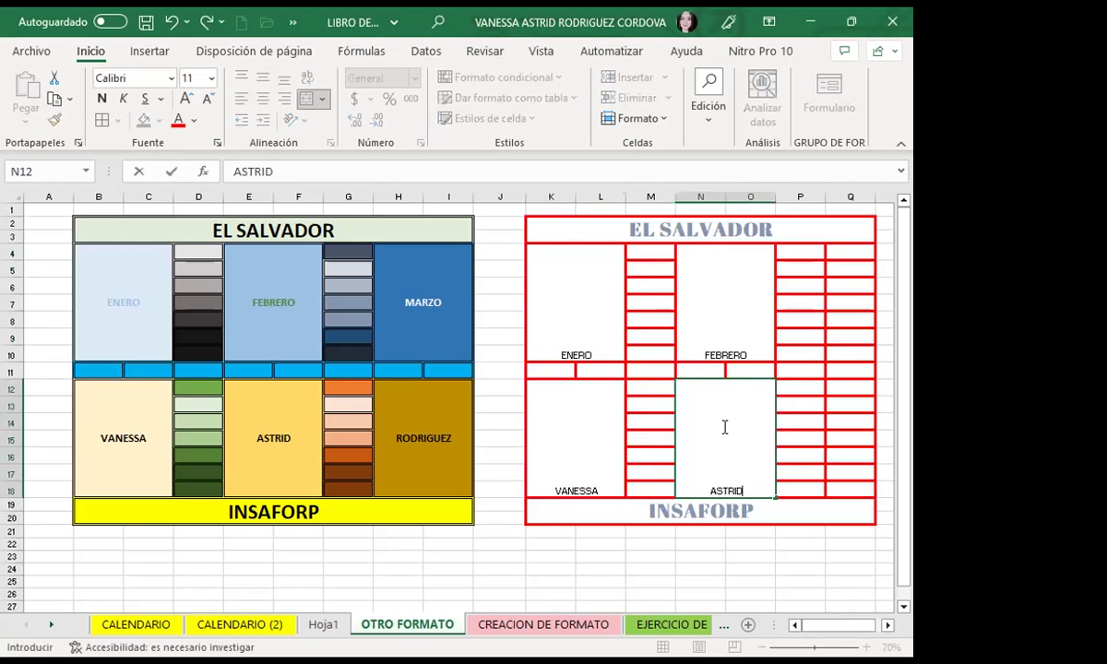
left_click(543, 625)
- Select the four box labels and make them vertically centred, dark orange and bold
key("ctrl+Page_Up")
left_click(572, 316)
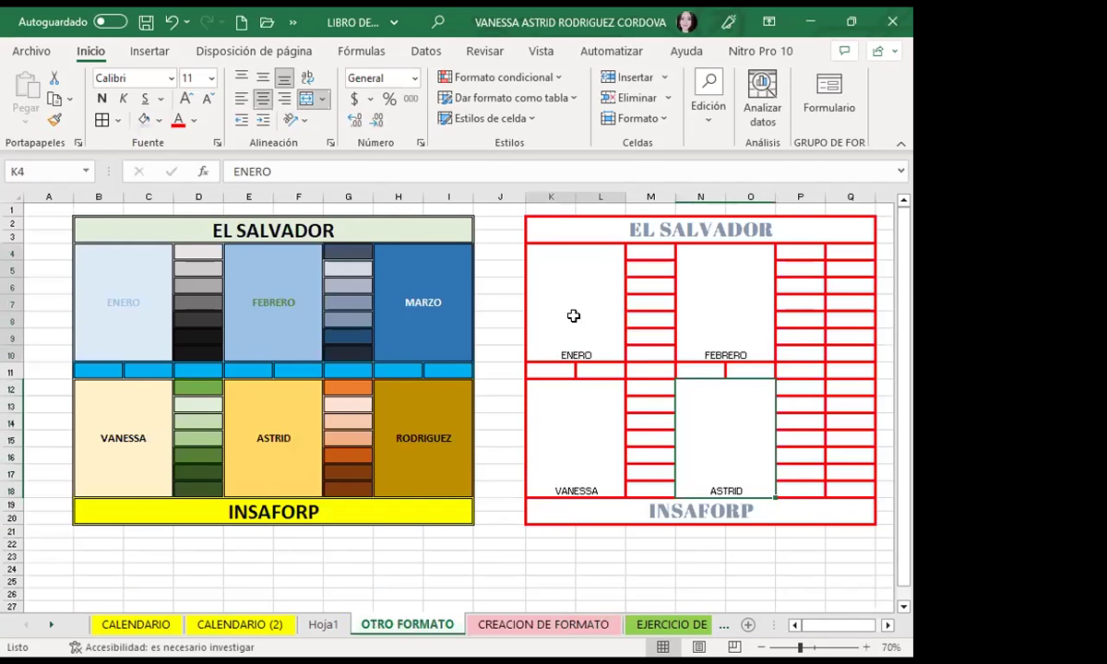
left_click(728, 327, "ctrl")
left_click(605, 446, "ctrl")
left_click(734, 434, "ctrl")
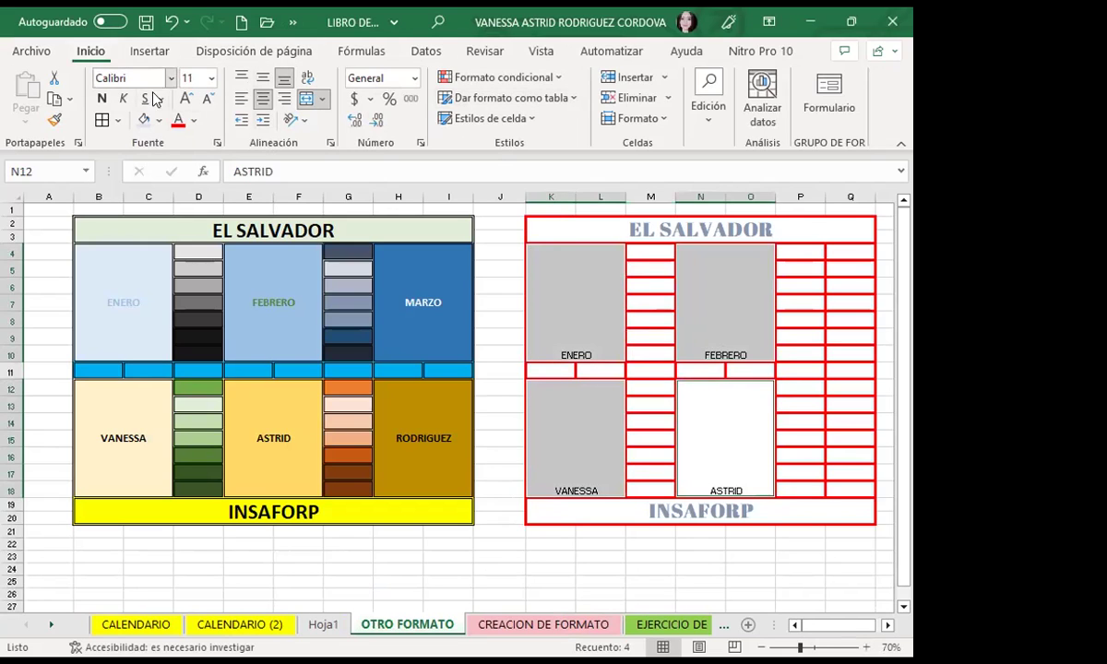
left_click(262, 77)
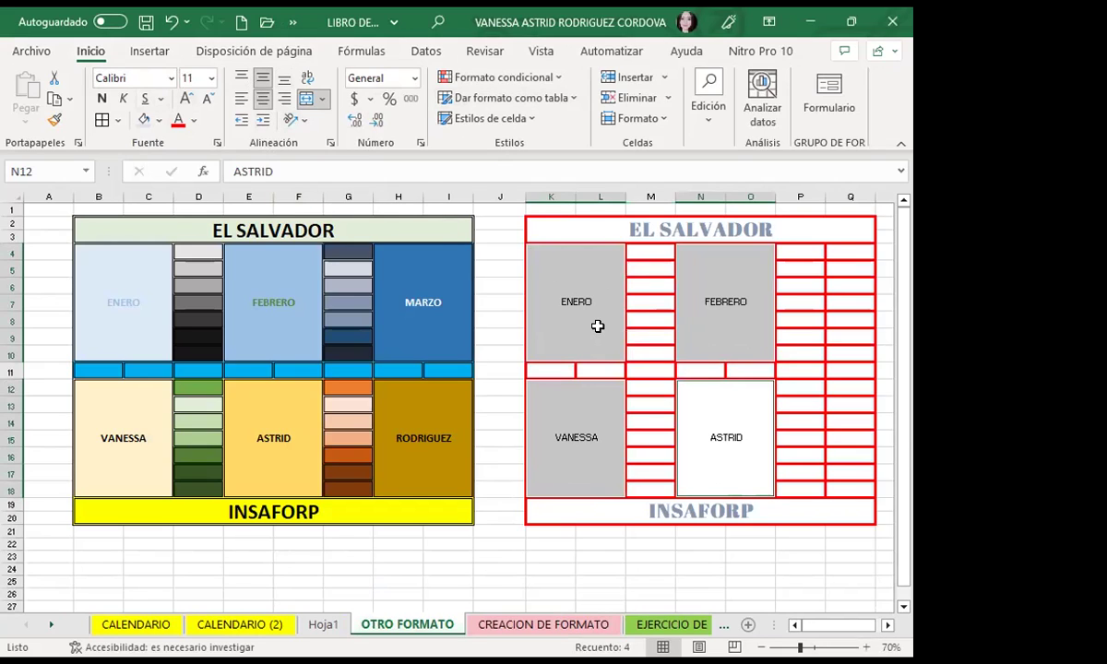
left_click(194, 125)
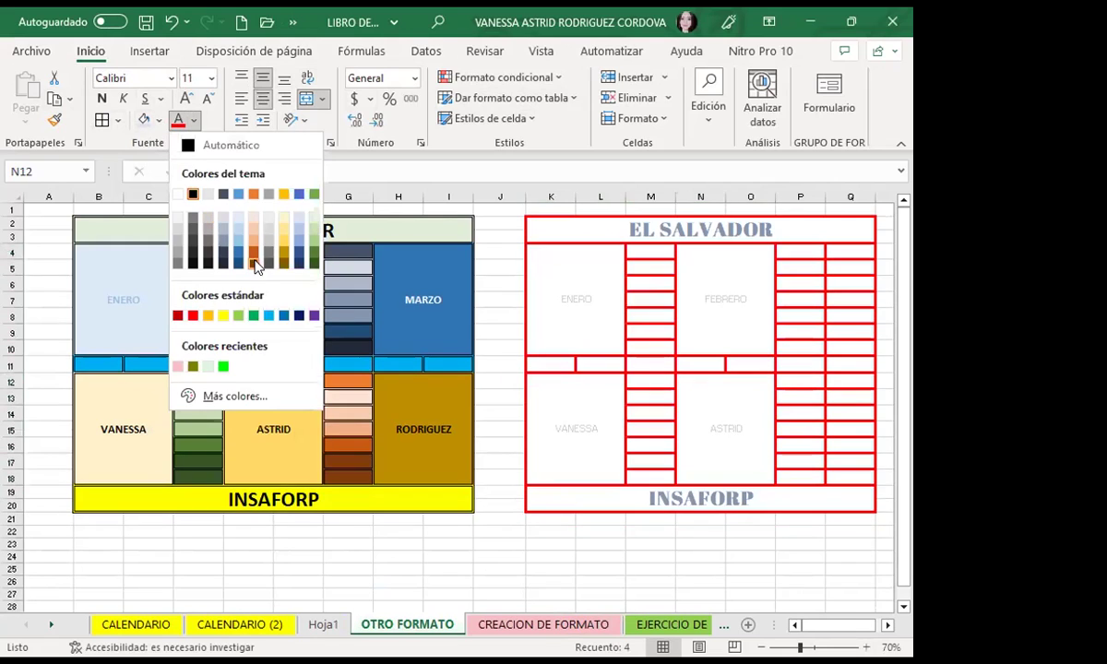
left_click(252, 249)
left_click(102, 98)
- Change the labels to the Algerian font and enlarge them to size 20
left_click(170, 78)
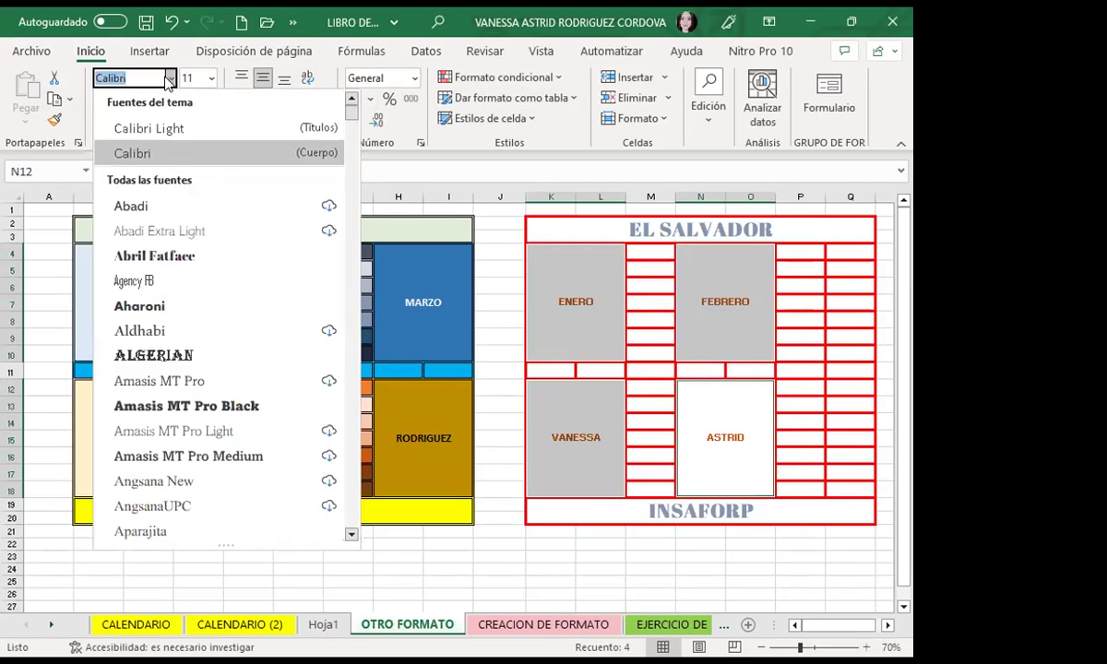
left_click(158, 356)
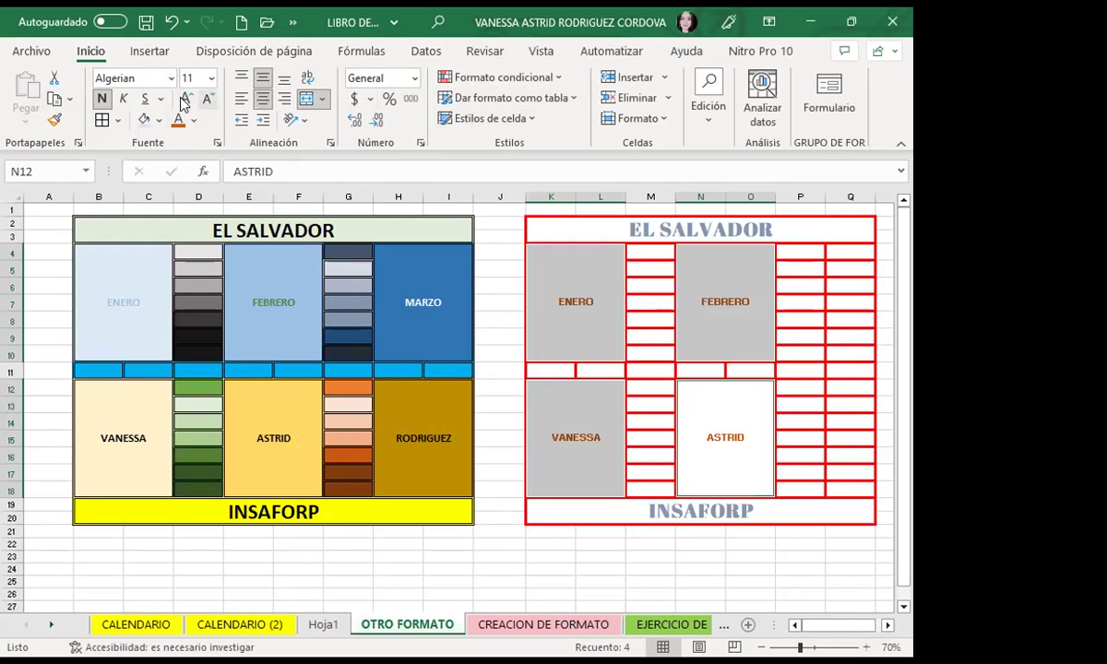
left_click(186, 100)
left_click(185, 99)
left_click(185, 99)
left_click(185, 99)
left_click(185, 100)
left_click(185, 99)
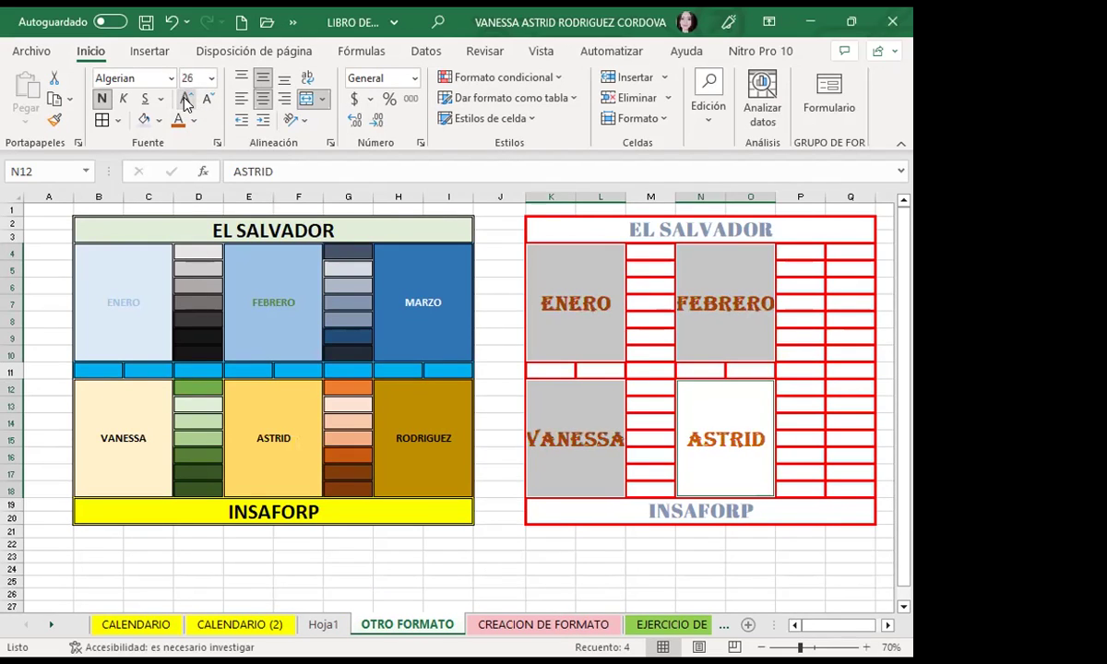
left_click(206, 102)
left_click(207, 102)
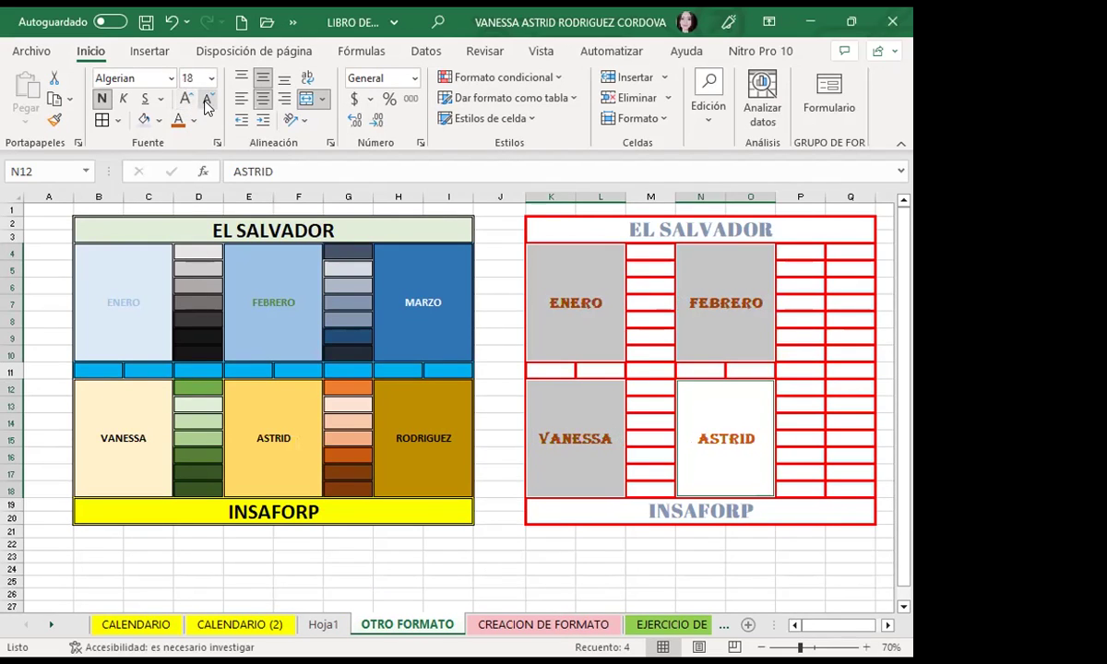
left_click(186, 100)
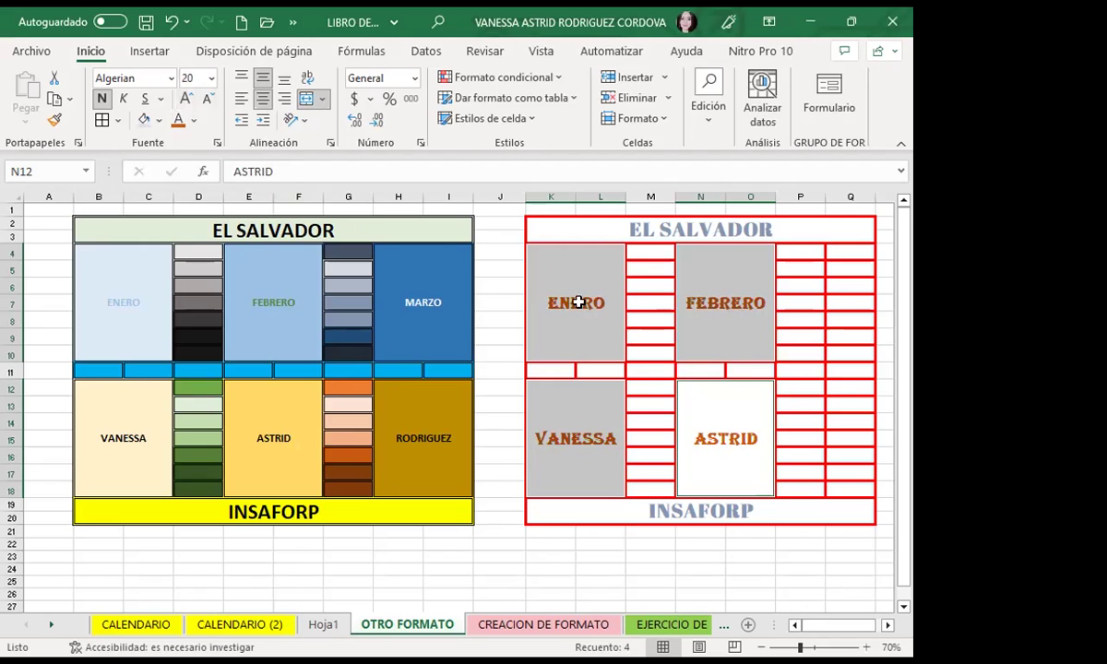
- Open the fill Fill Effects for the cells and set gradient Color 1 to light green
left_click(219, 143)
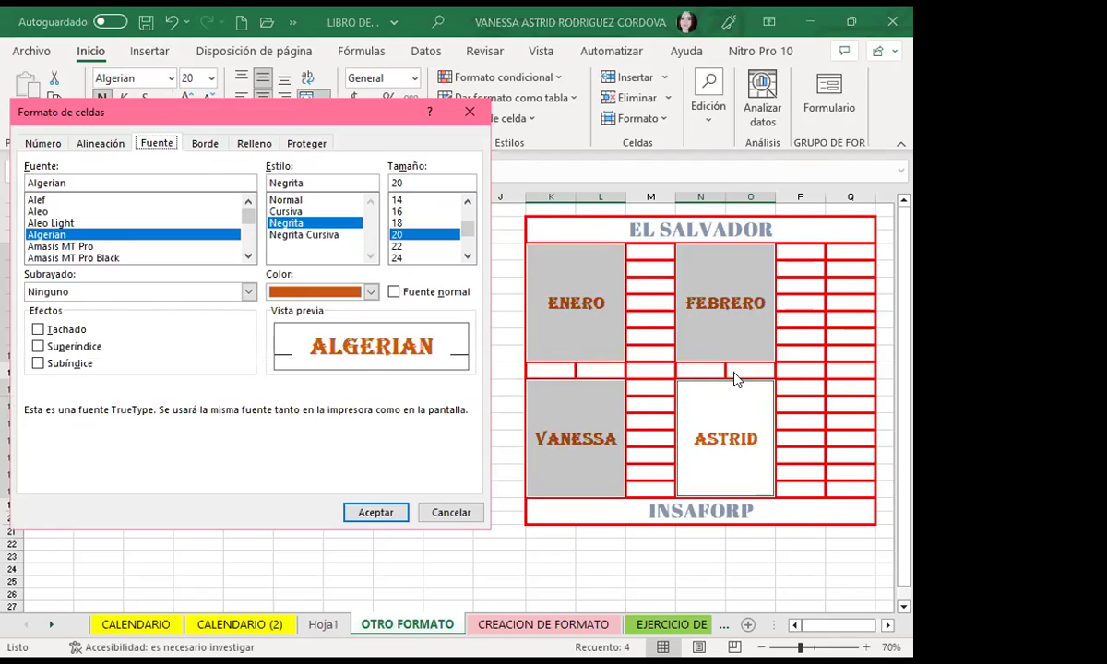
left_click(255, 144)
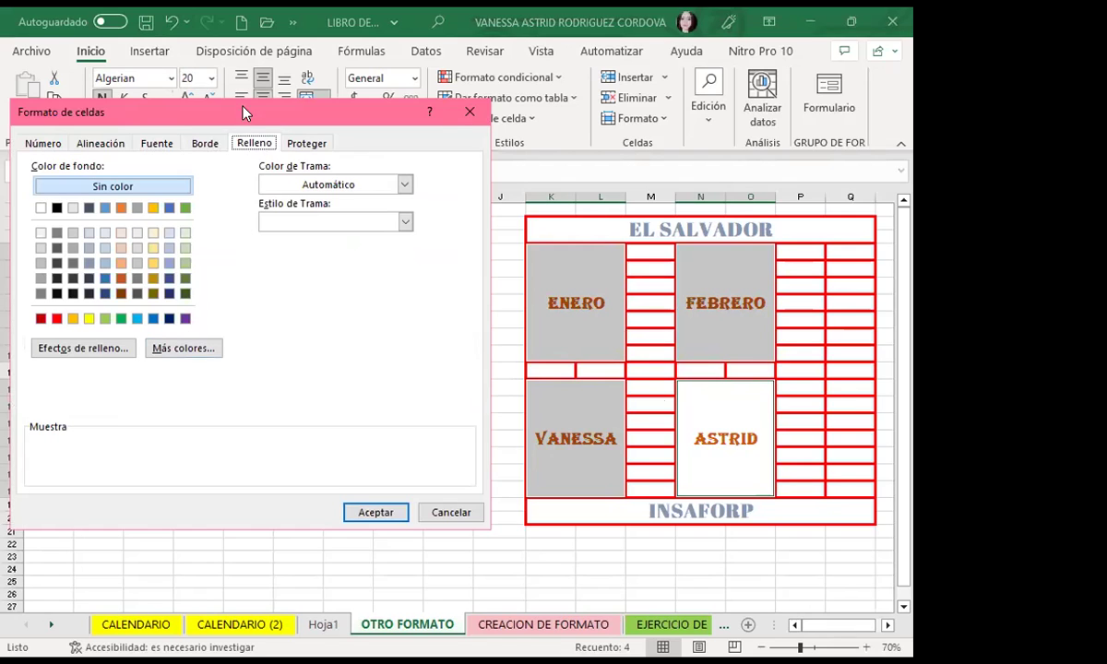
left_click(469, 111)
left_click(160, 121)
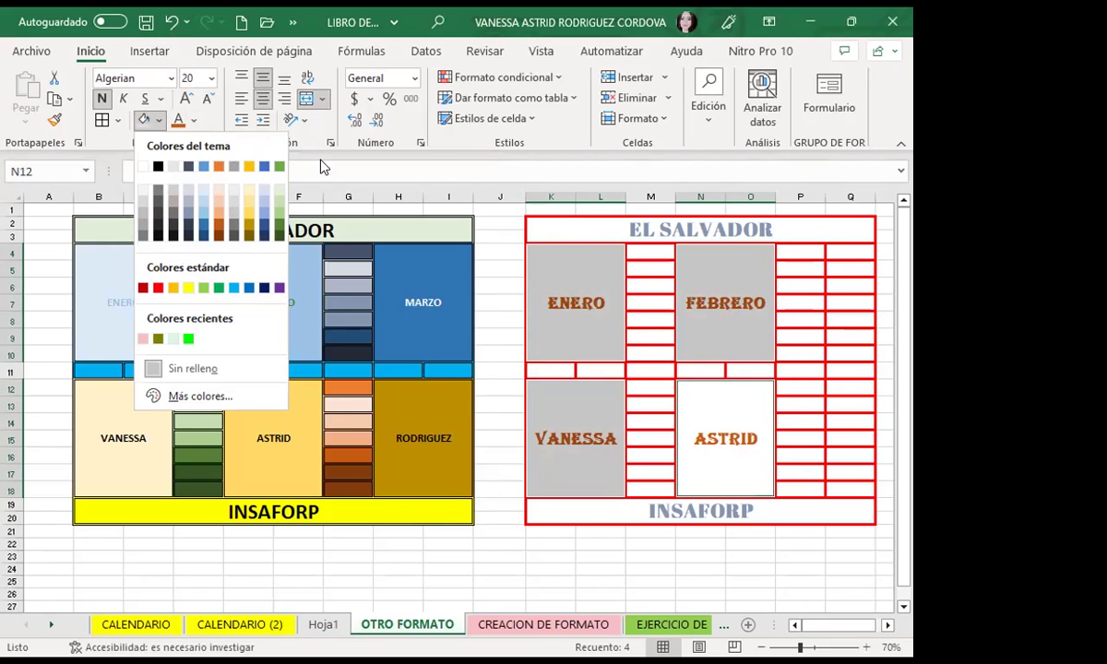
left_click(300, 146)
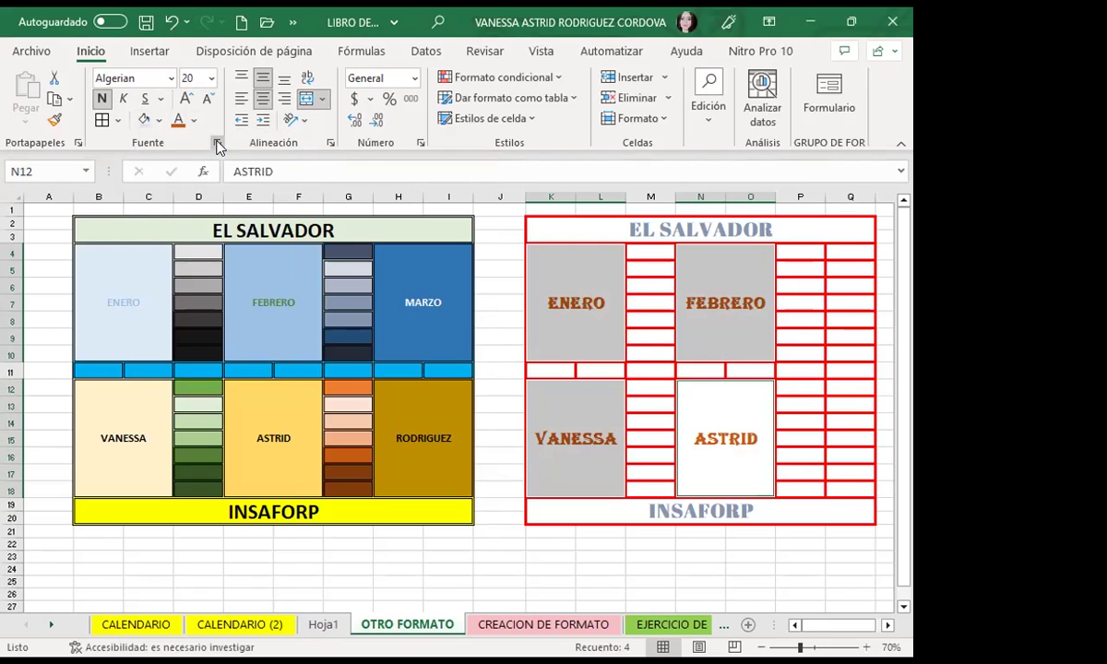
left_click(213, 143)
left_click(242, 145)
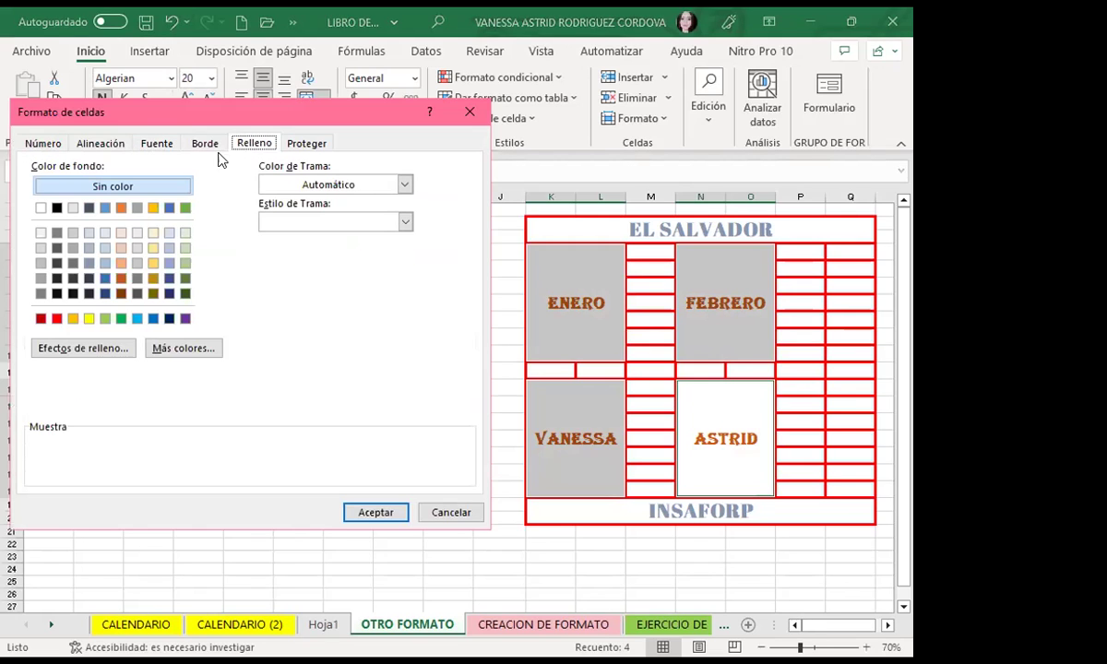
left_click(82, 349)
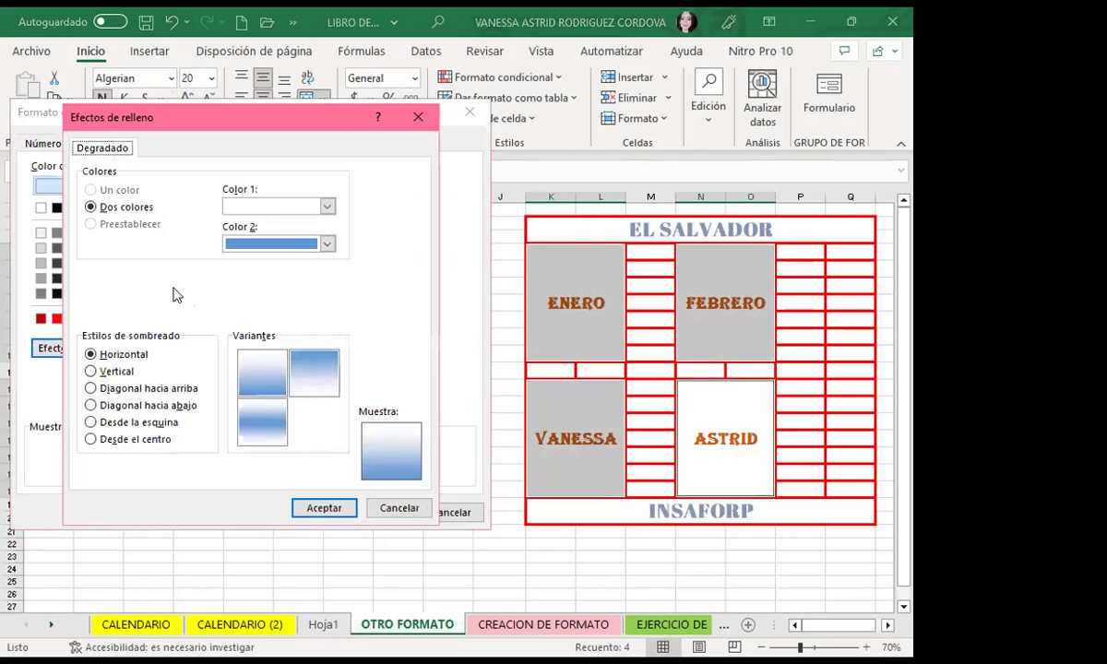
left_click(328, 206)
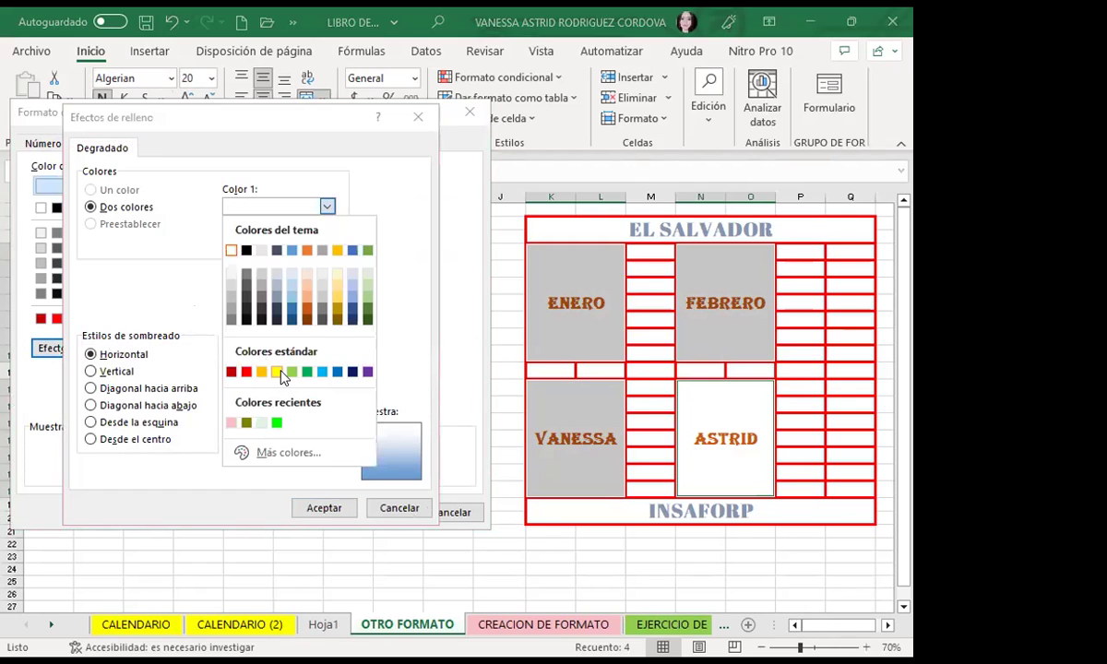
left_click(292, 370)
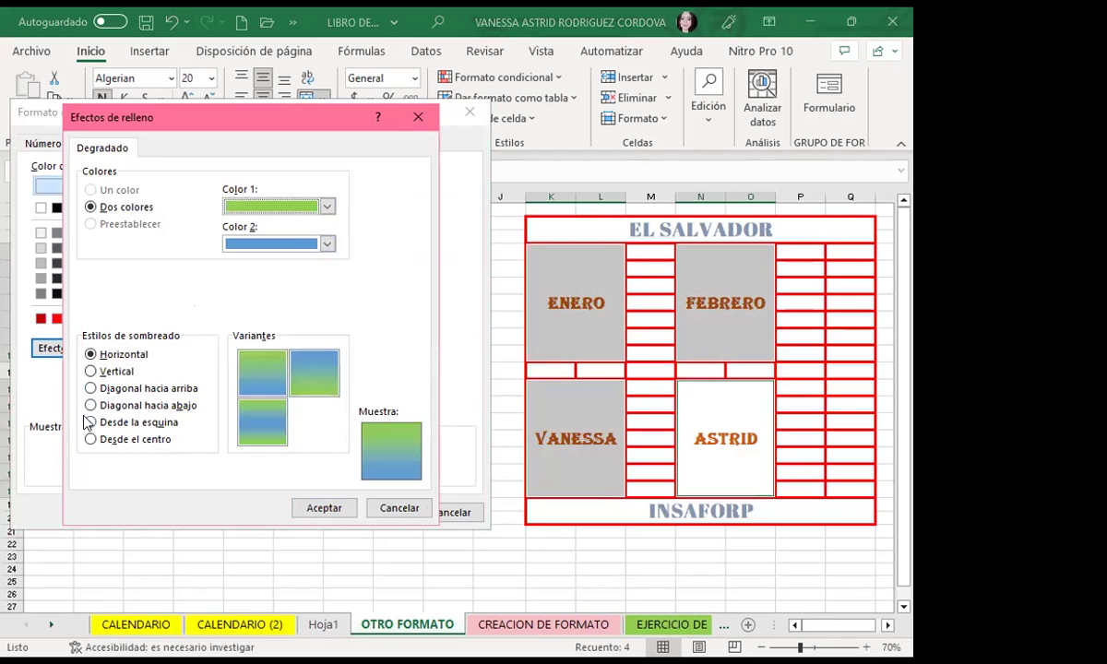
- Keep Horizontal shading, pick the blue-over-green variant and confirm both dialogs
left_click(90, 370)
left_click(90, 388)
left_click(90, 405)
left_click(90, 421)
left_click(90, 439)
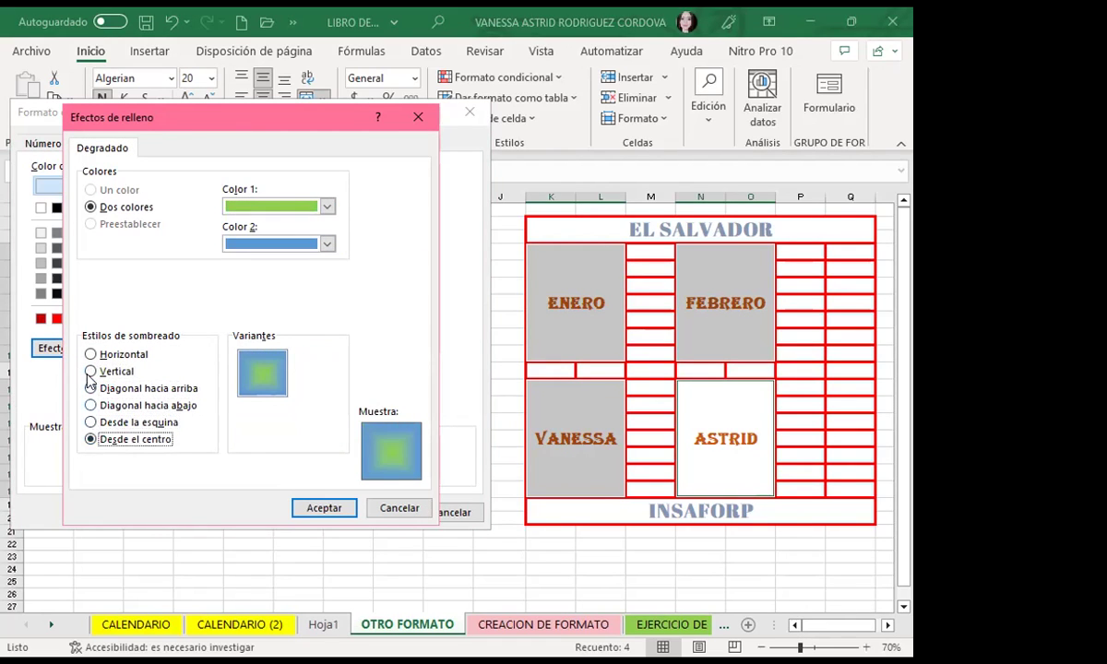
left_click(91, 354)
left_click(307, 380)
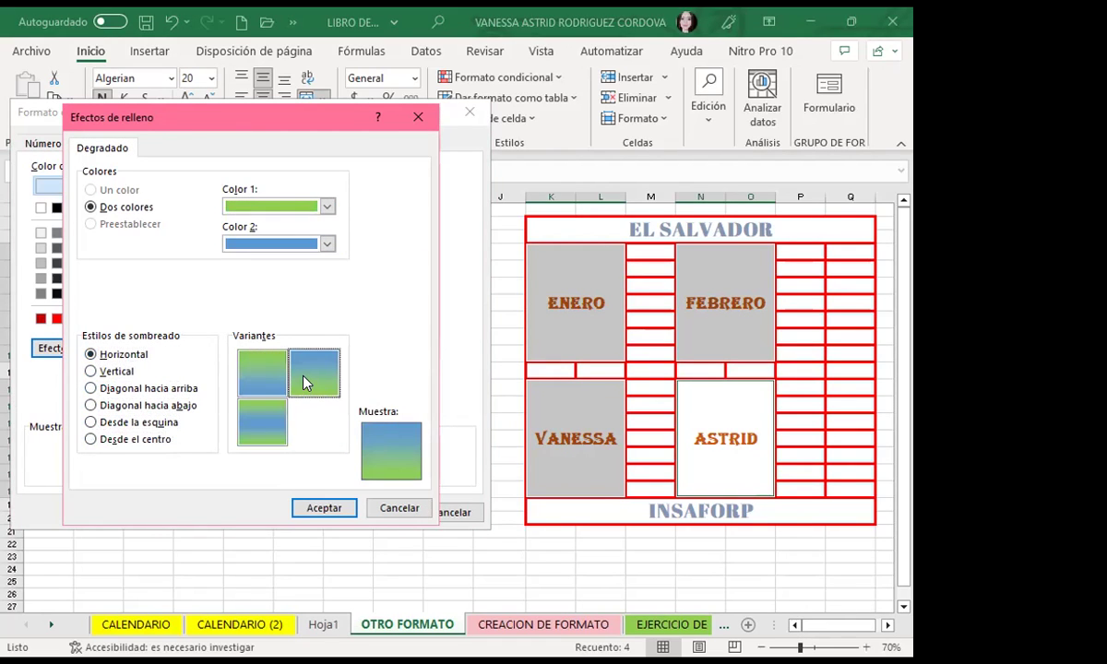
left_click(323, 509)
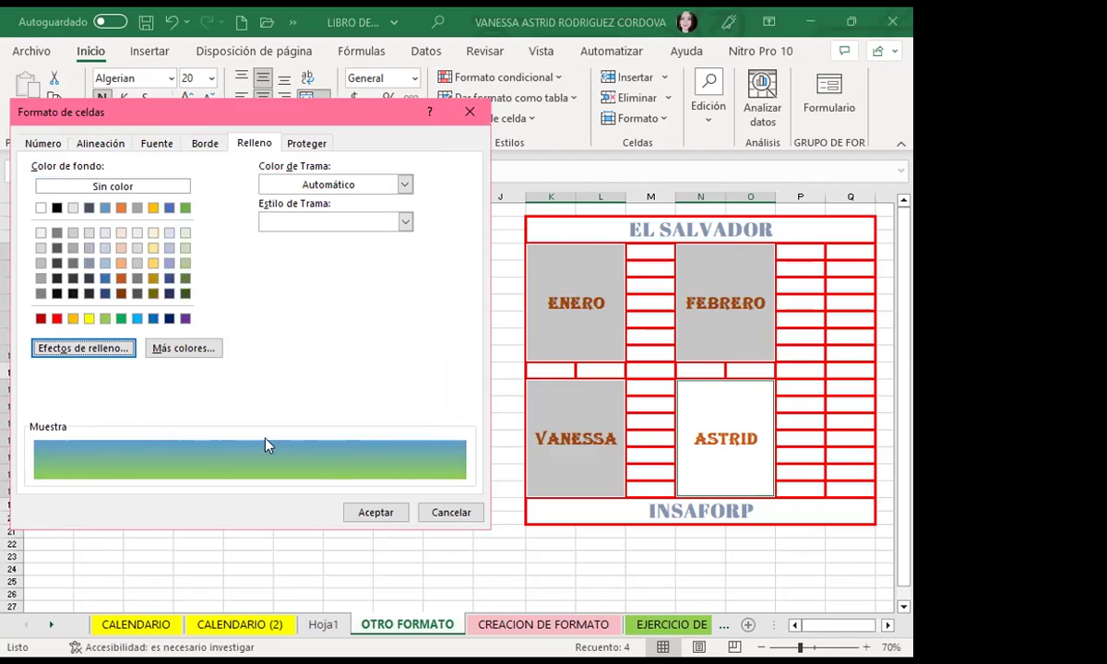
left_click(369, 510)
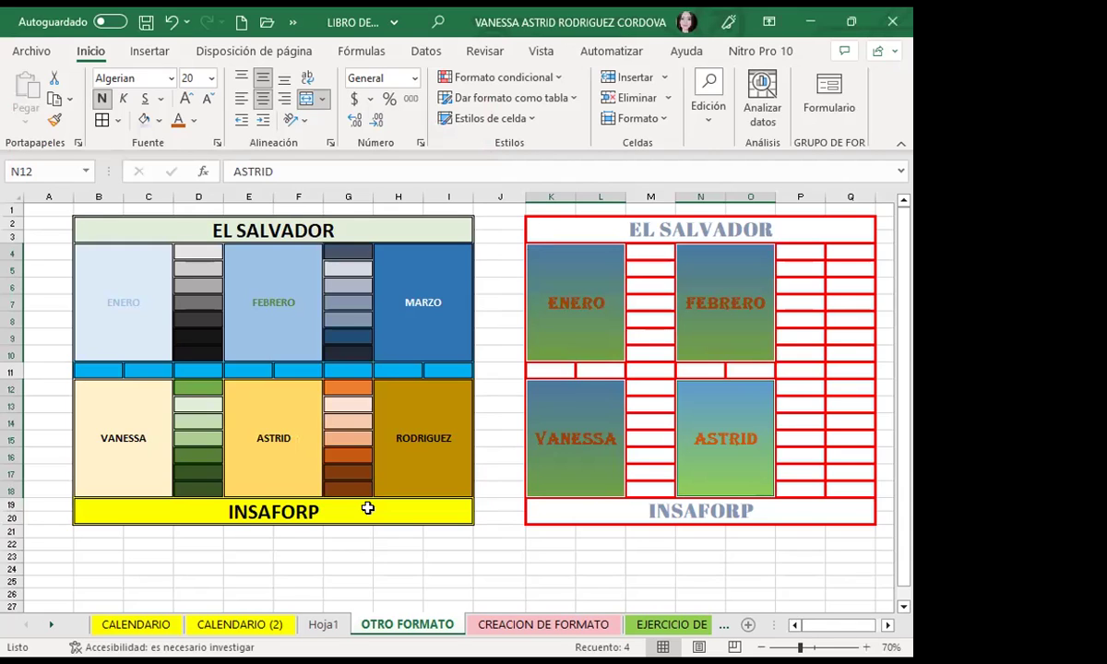
- Fill the EL SALVADOR header yellow and the INSAFORP row dark blue
left_click(587, 225)
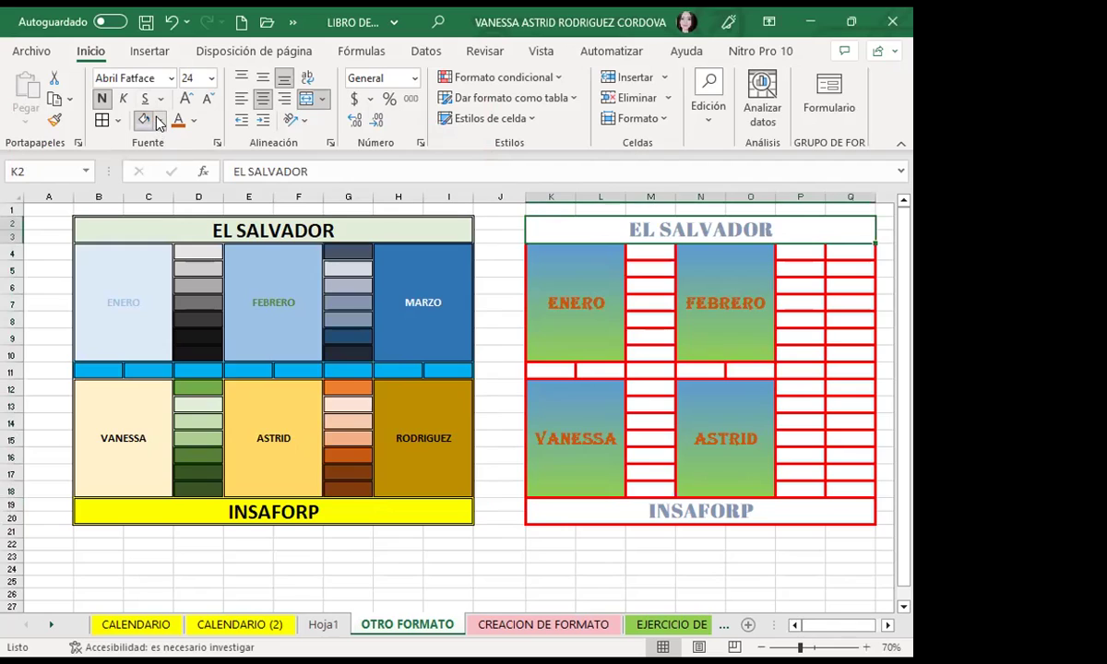
left_click(143, 120)
left_click(593, 512)
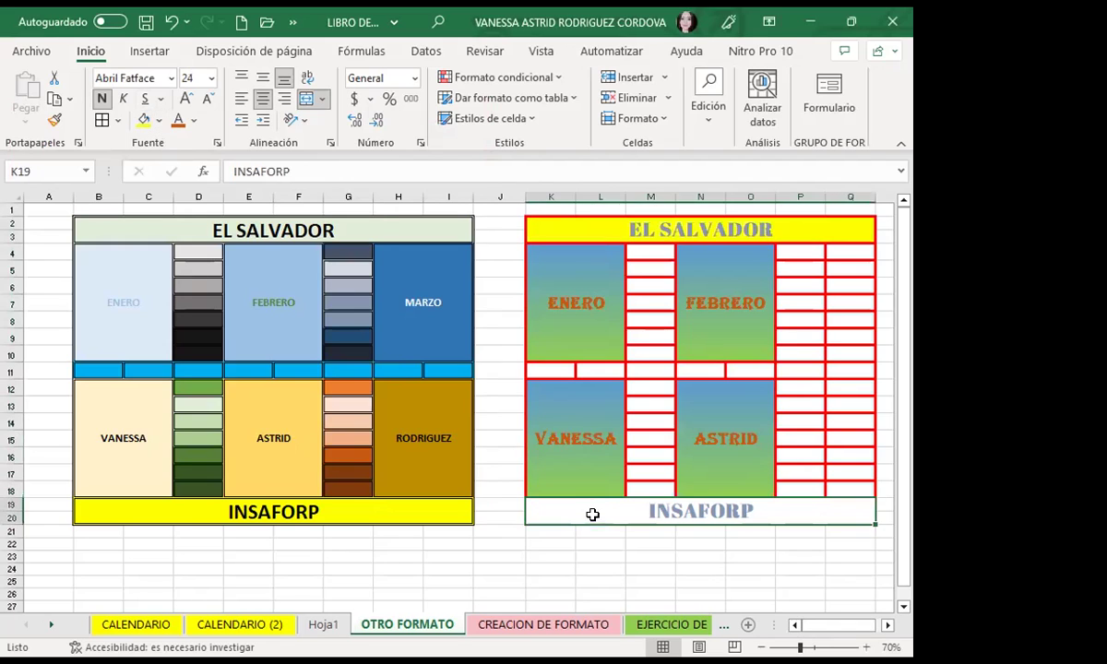
left_click(159, 123)
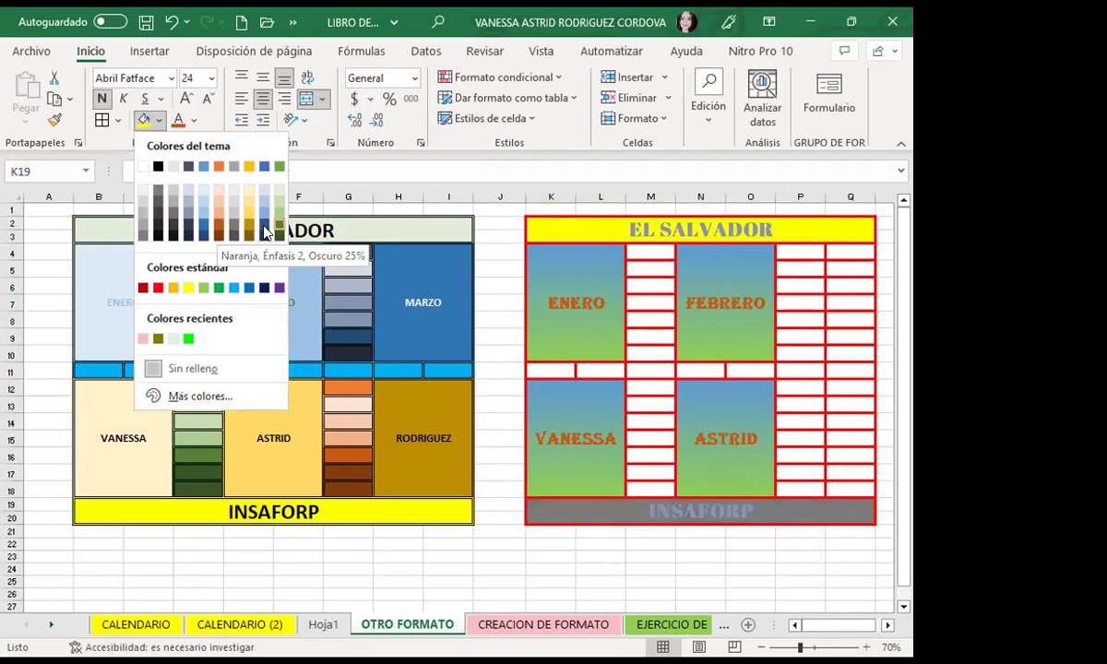
left_click(600, 556)
- Give FEBRERO a light gold thin vertical stripe pattern in the Relleno settings
left_click(734, 339)
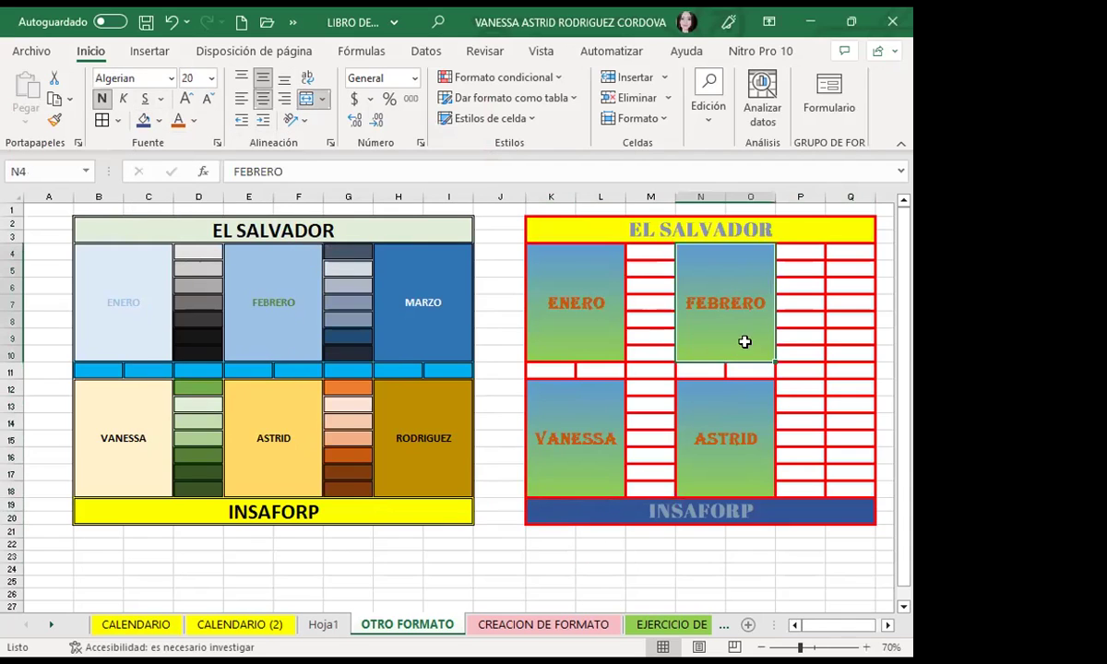
left_click(218, 145)
left_click(253, 143)
left_click(403, 187)
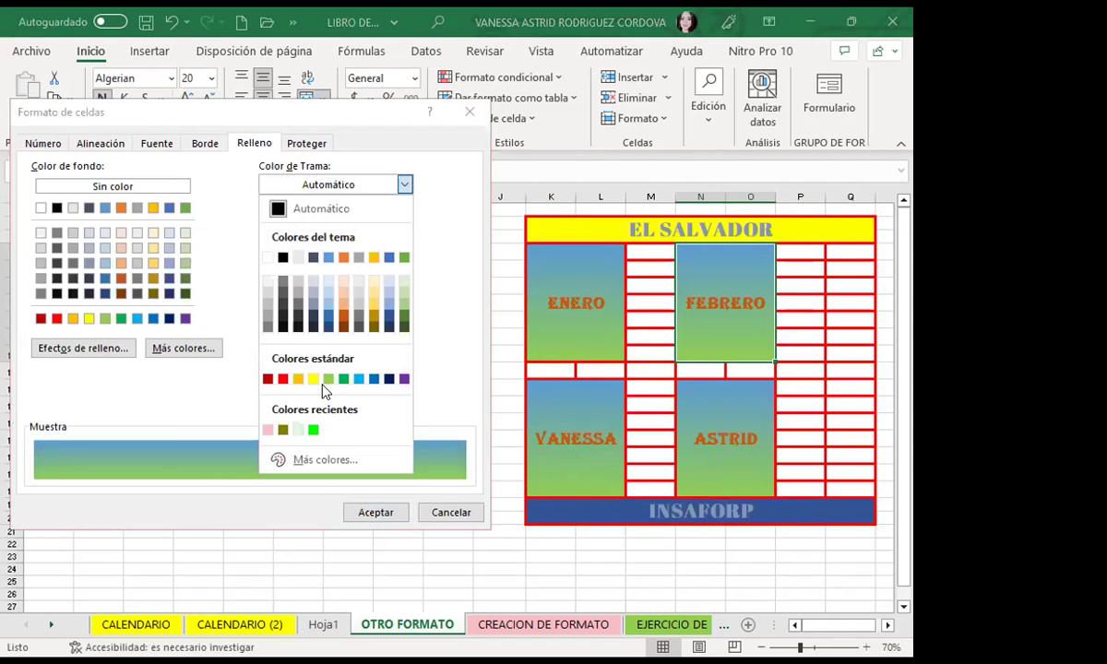
left_click(372, 308)
left_click(406, 223)
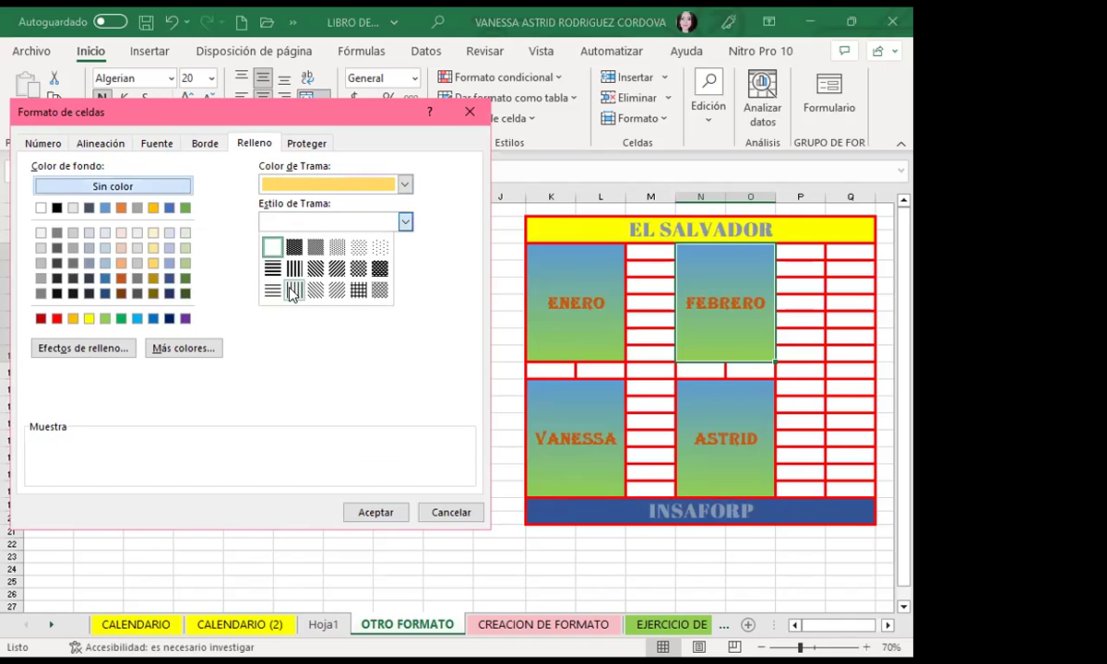
left_click(290, 288)
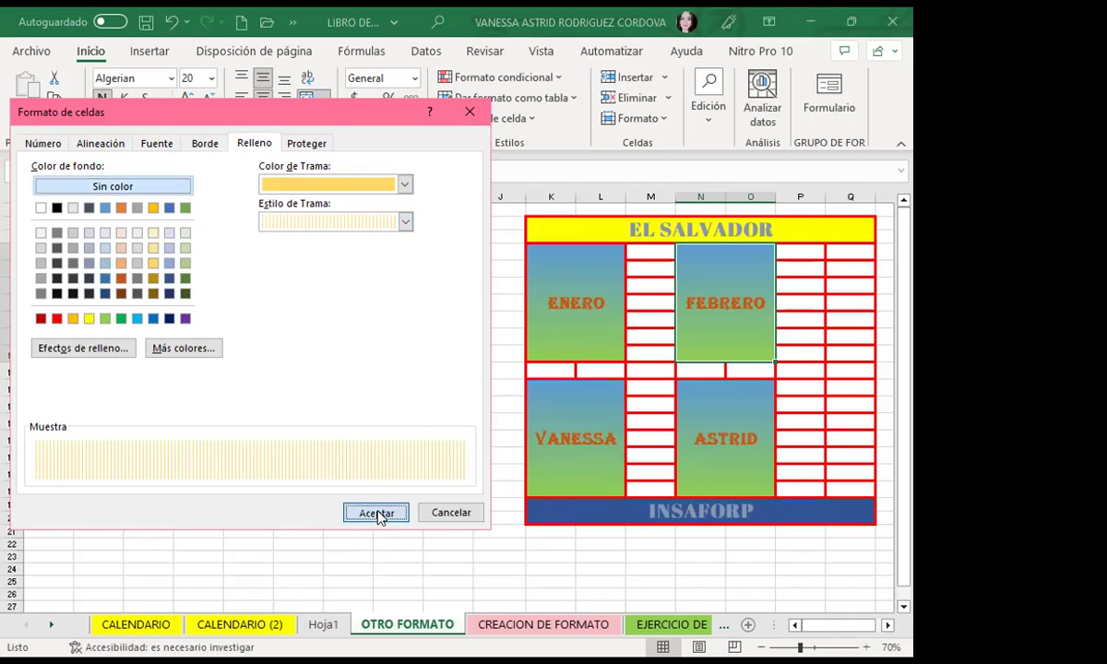
left_click(376, 512)
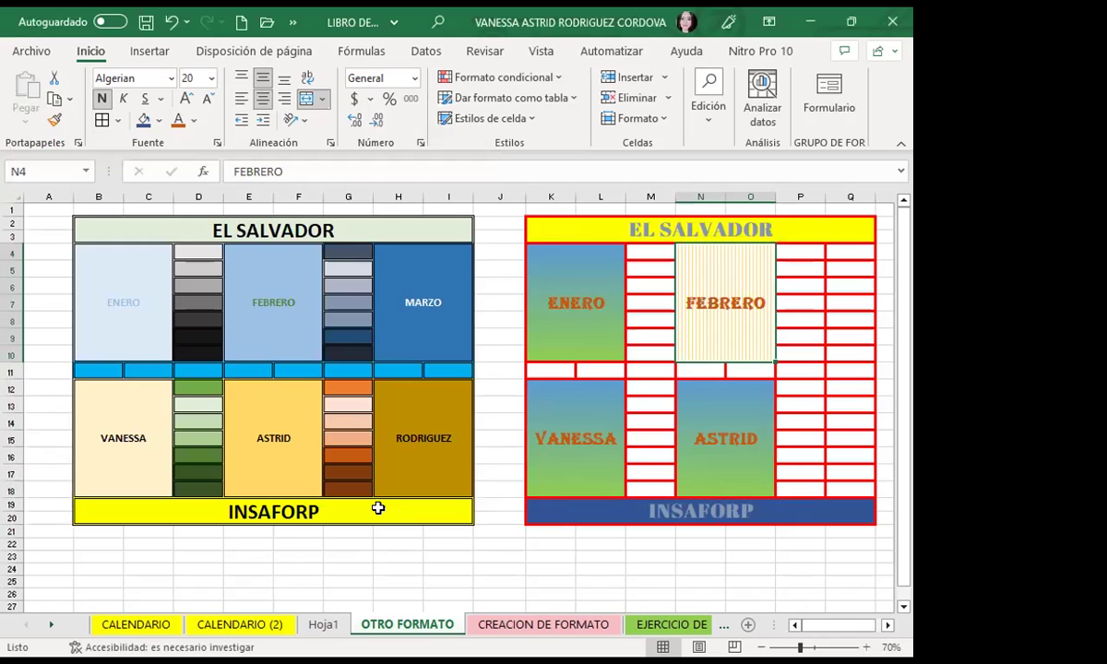
left_click(561, 459)
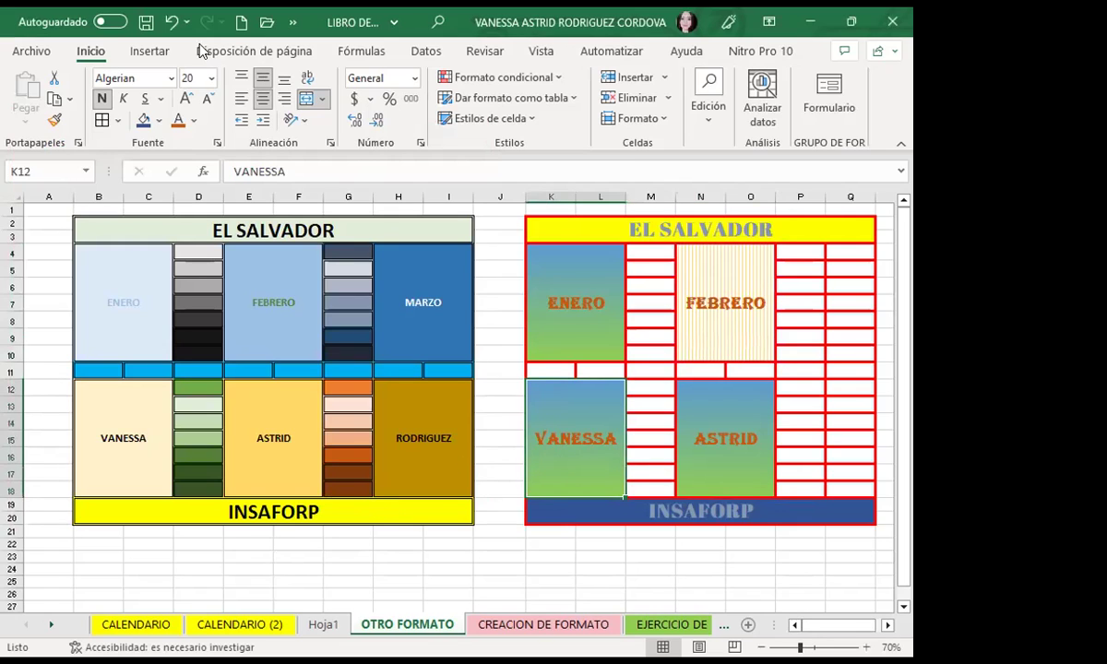
- Fill VANESSA with dark gold and make its text white
left_click(159, 122)
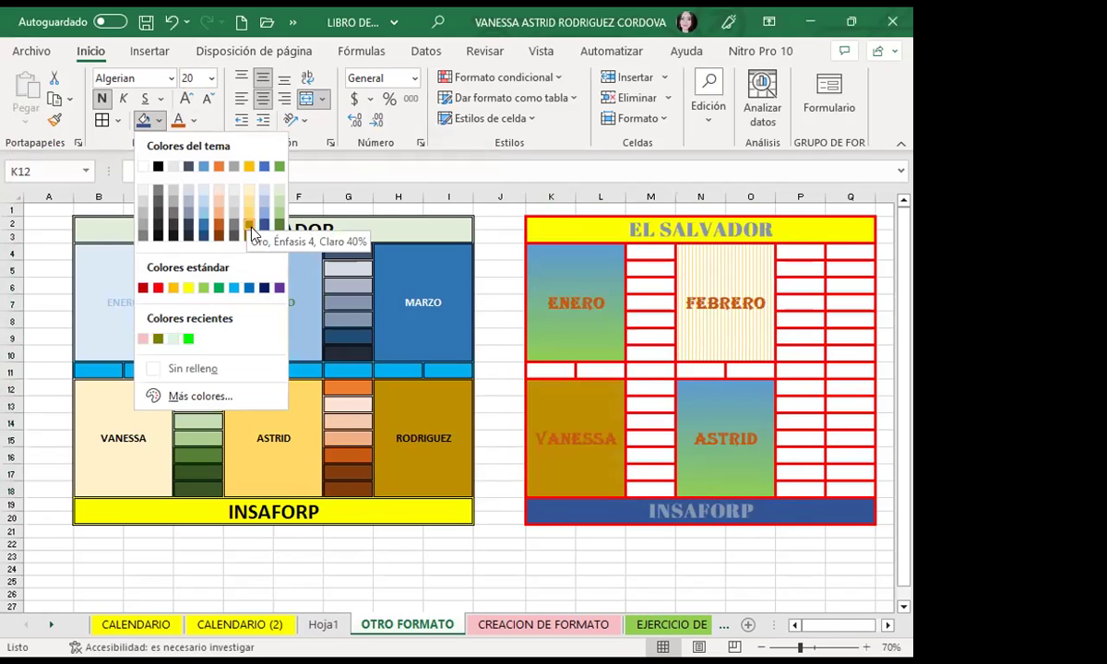
left_click(249, 224)
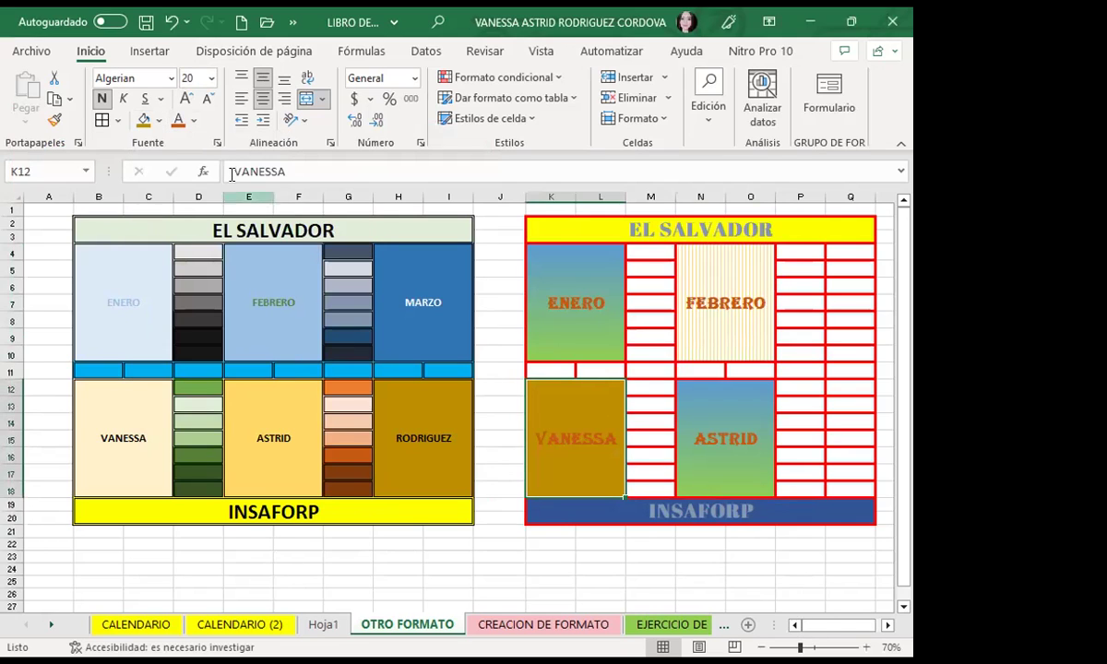
left_click(193, 120)
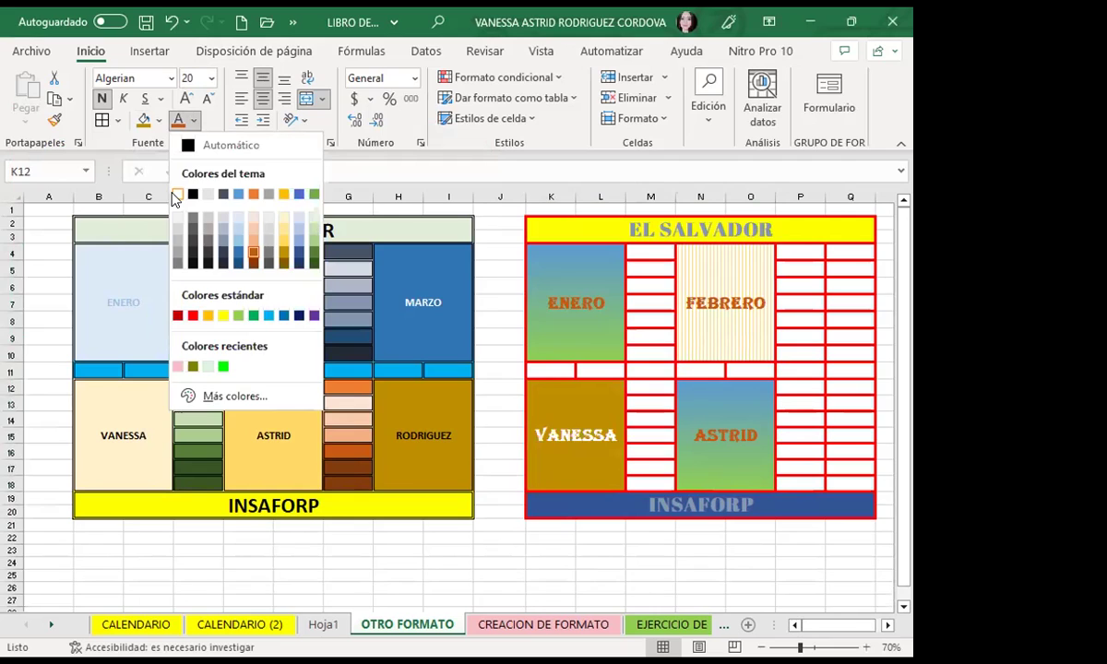
left_click(175, 199)
left_click(574, 545)
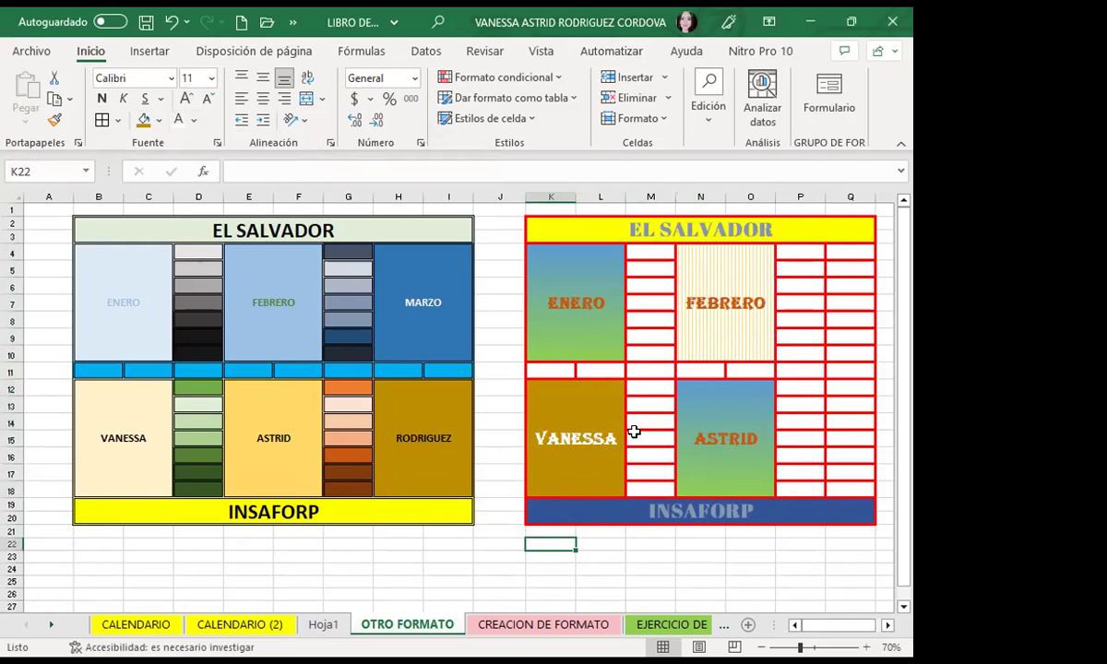
- Select the ASTRID, VANESSA, ENERO and FEBRERO cells in turn to review their fills
left_click(729, 420)
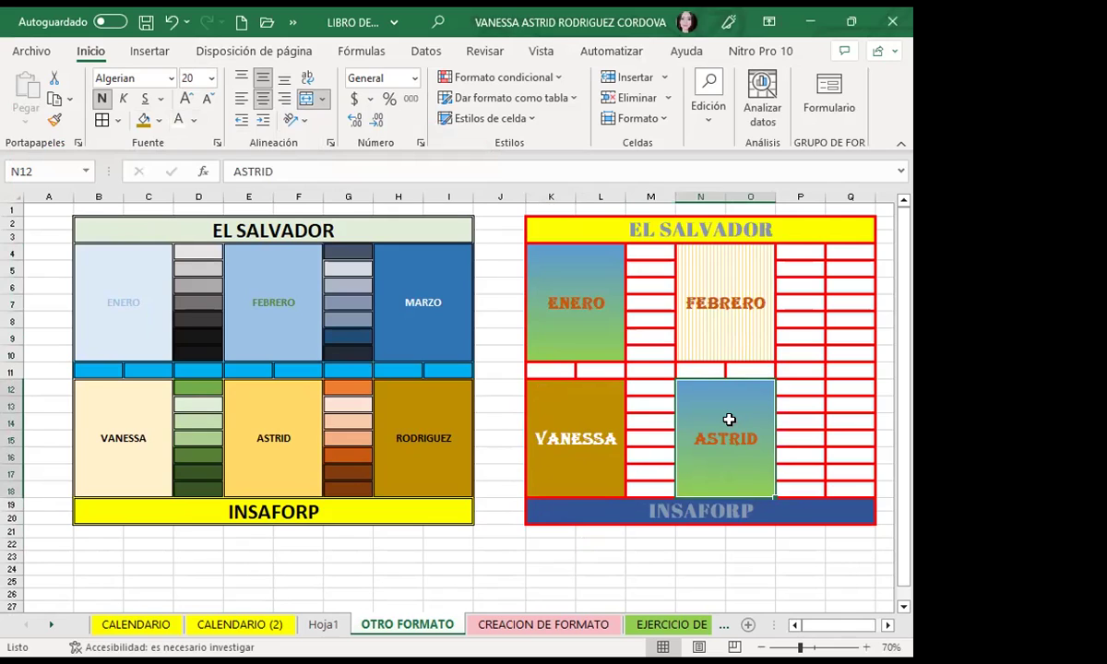
left_click(564, 425)
left_click(590, 313)
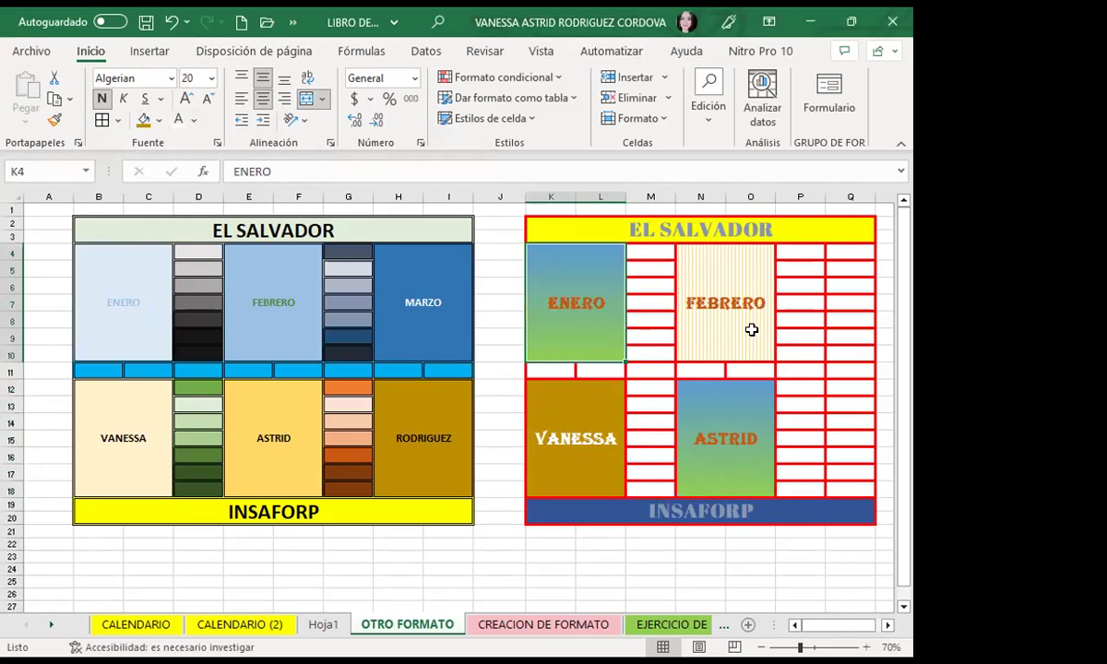
left_click(750, 329)
left_click(730, 437)
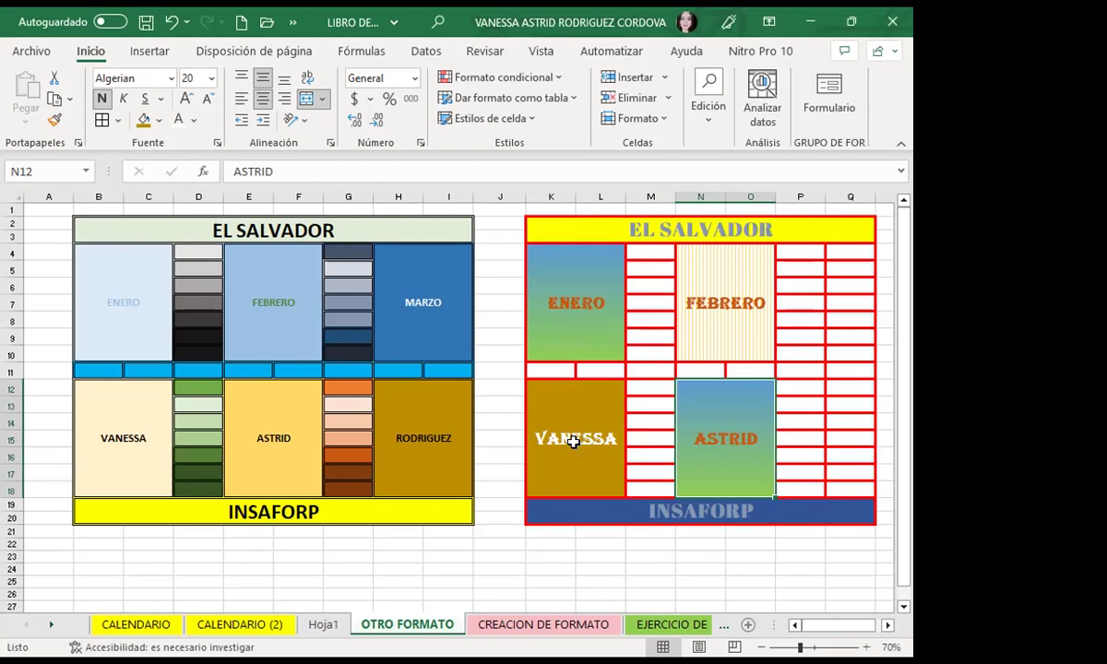
- Select VANESSA, then move to the CREACION DE FORMATO sheet with Ctrl+PgDn
left_click(597, 462)
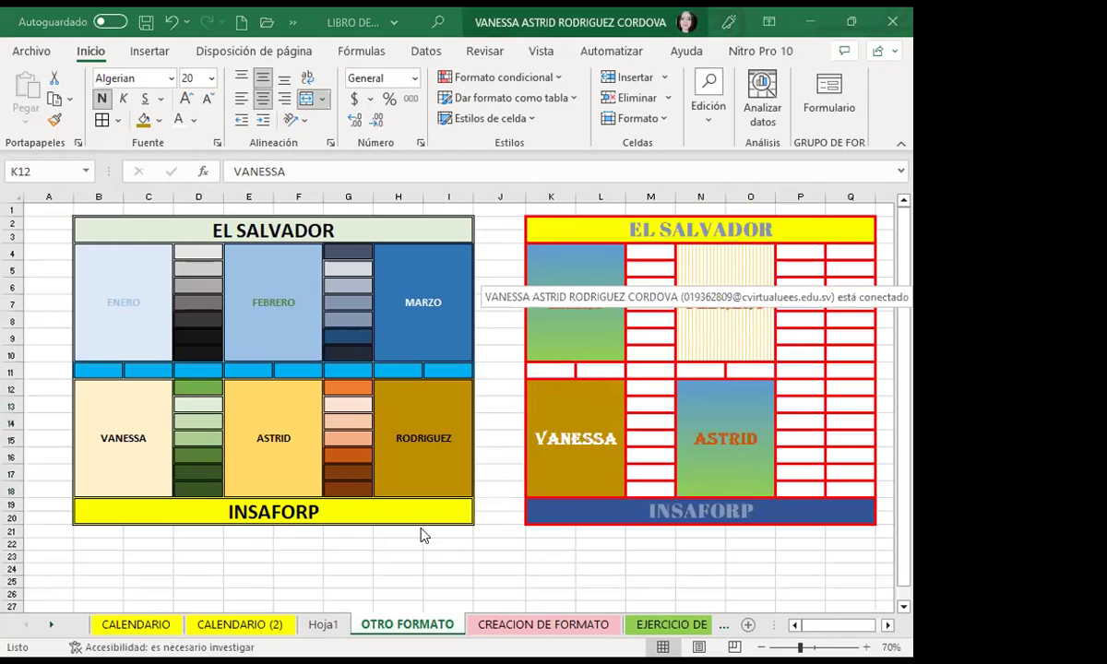
key("ctrl+Page_Down")
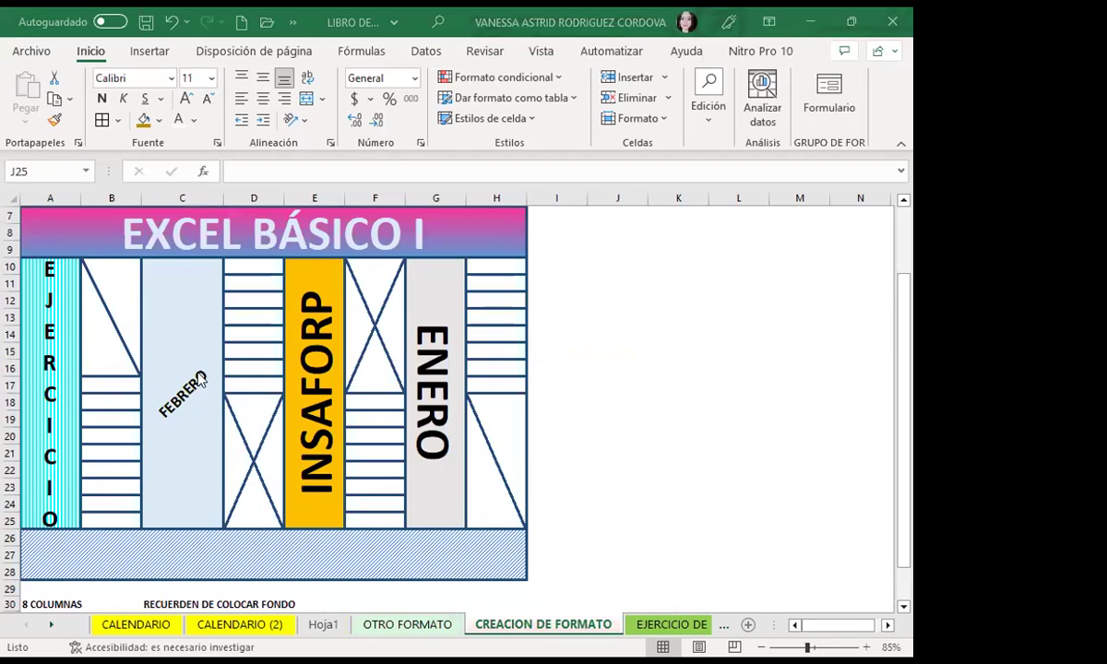
- Tilt FEBRERO to about -38 degrees in Format Cells, then switch it to Ángulo ascendente
left_click(314, 378)
left_click(415, 371)
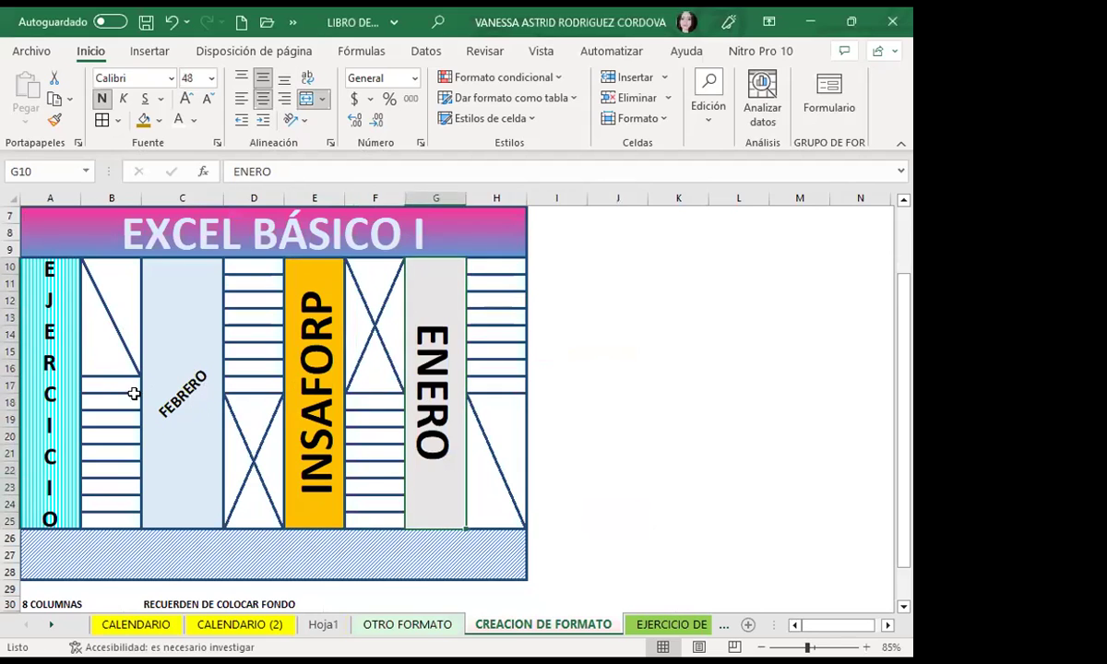
left_click(55, 399)
left_click(181, 396)
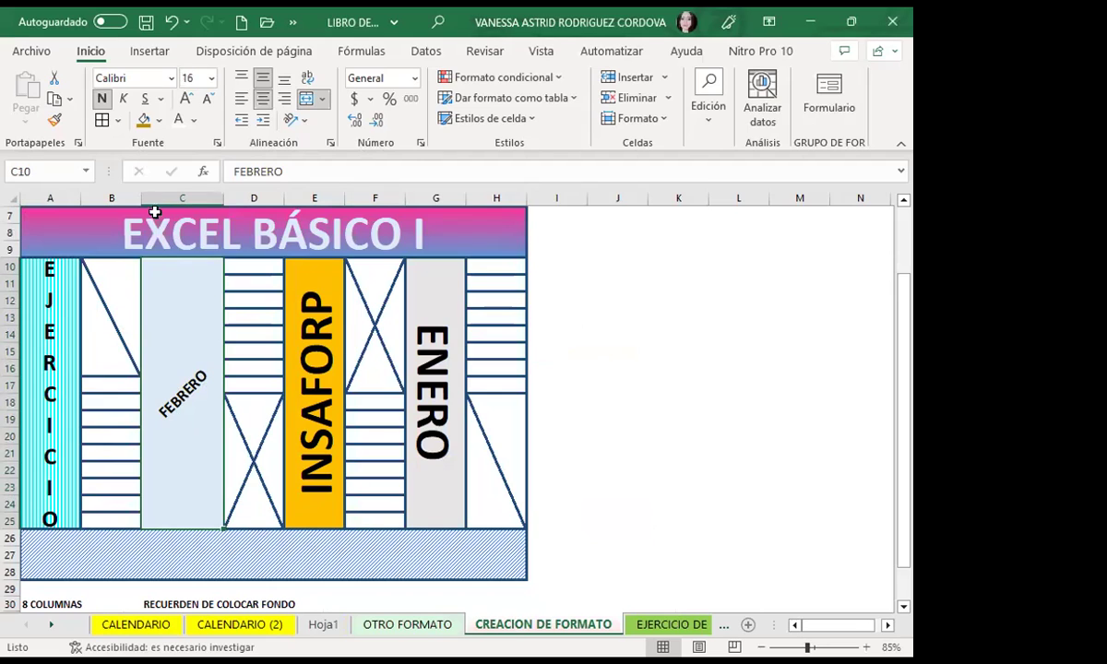
left_click(218, 144)
left_click(95, 141)
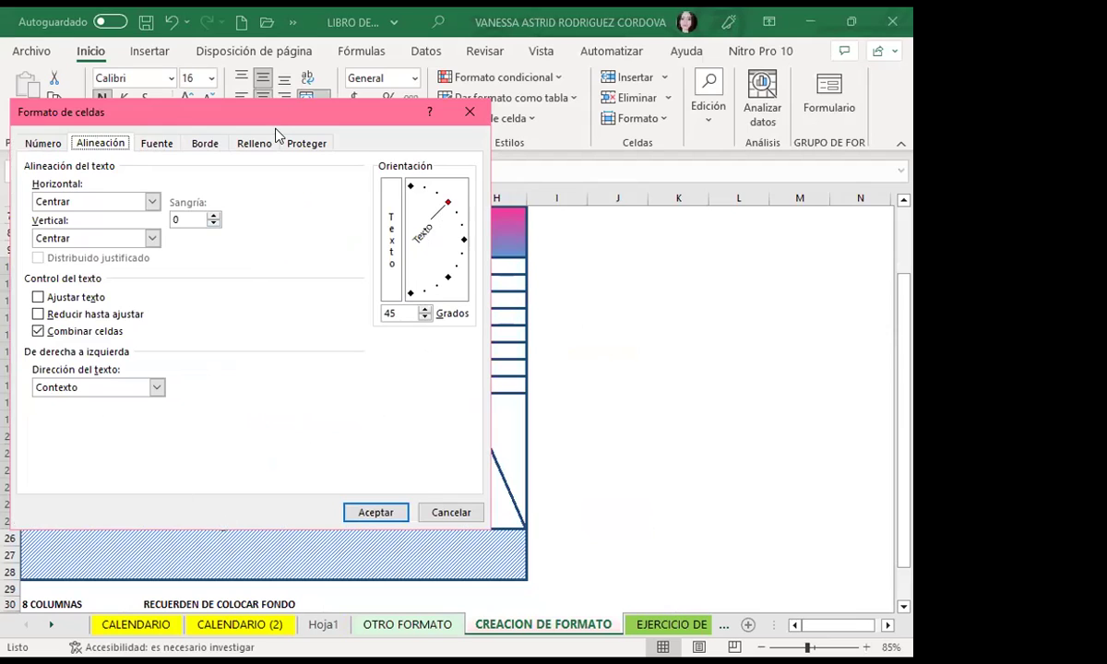
left_click_drag(373, 112, 615, 97)
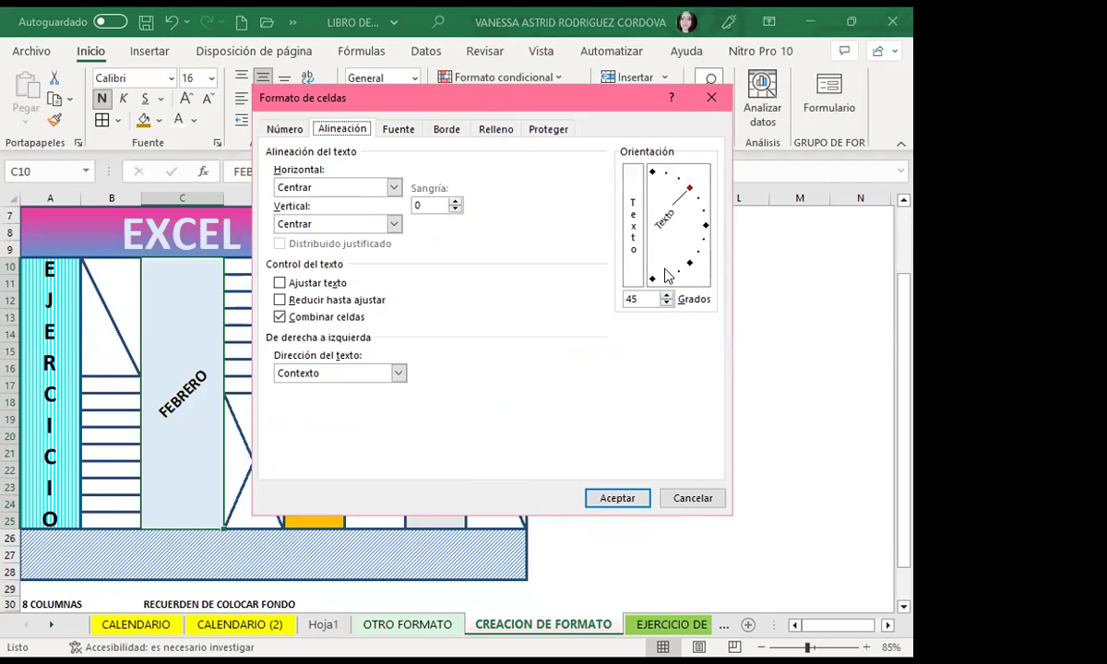
left_click_drag(687, 189, 688, 252)
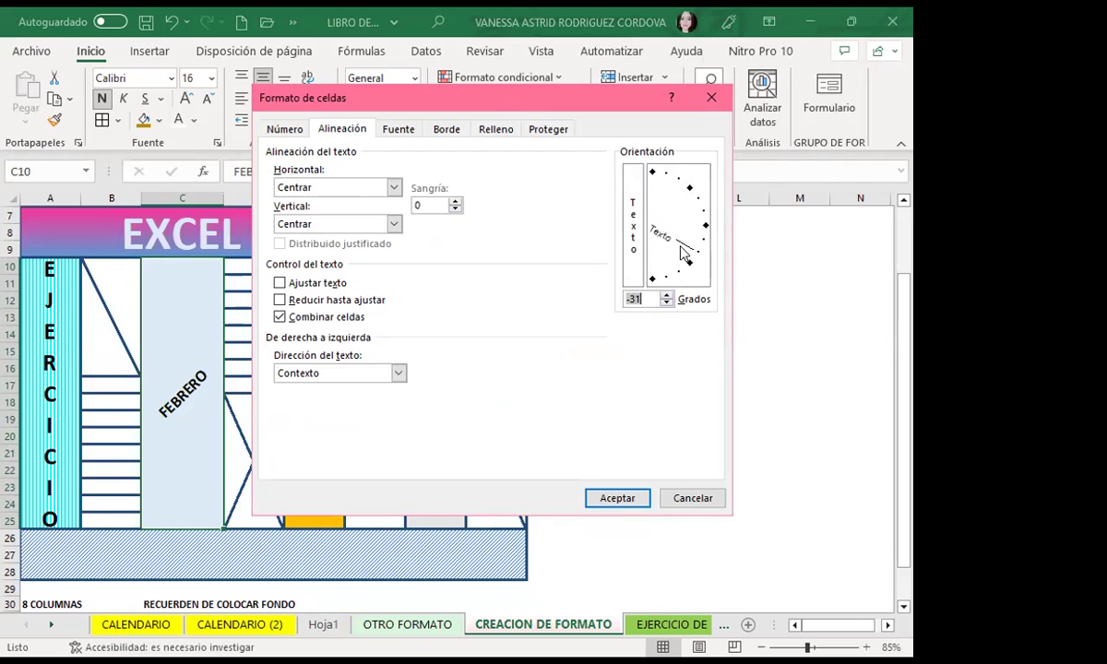
left_click(613, 499)
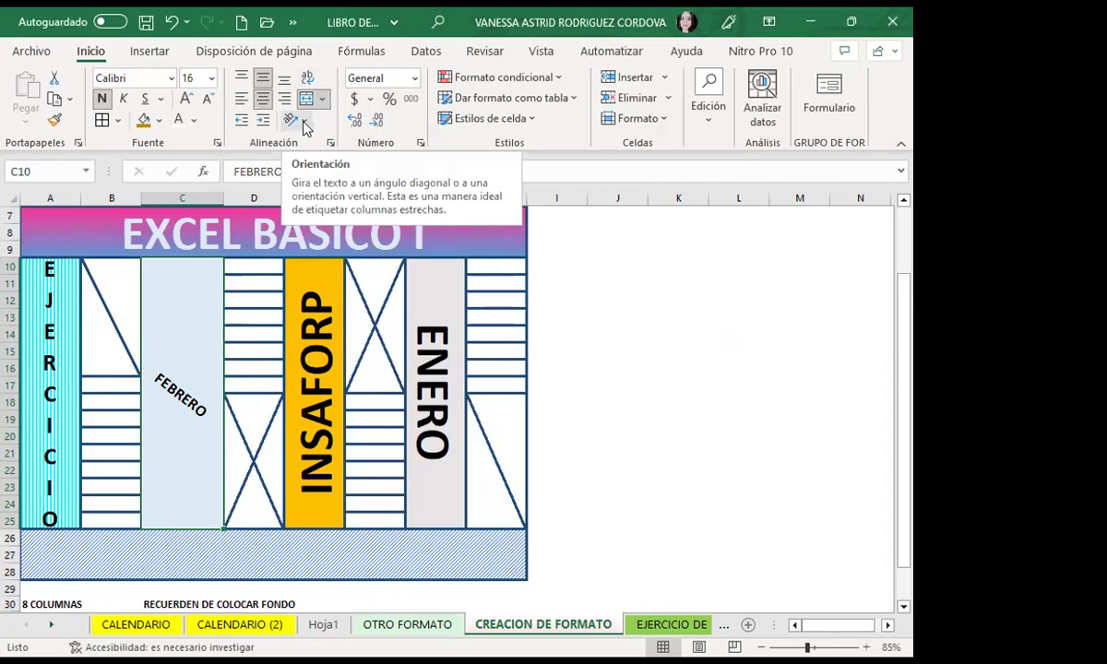
left_click(306, 128)
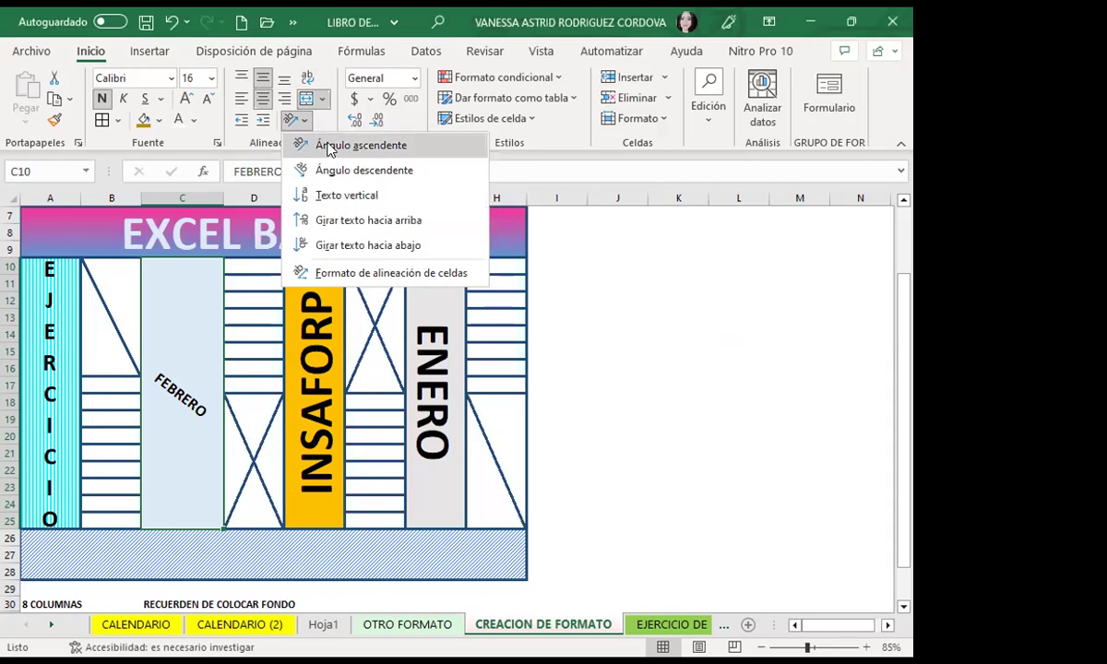
left_click(330, 147)
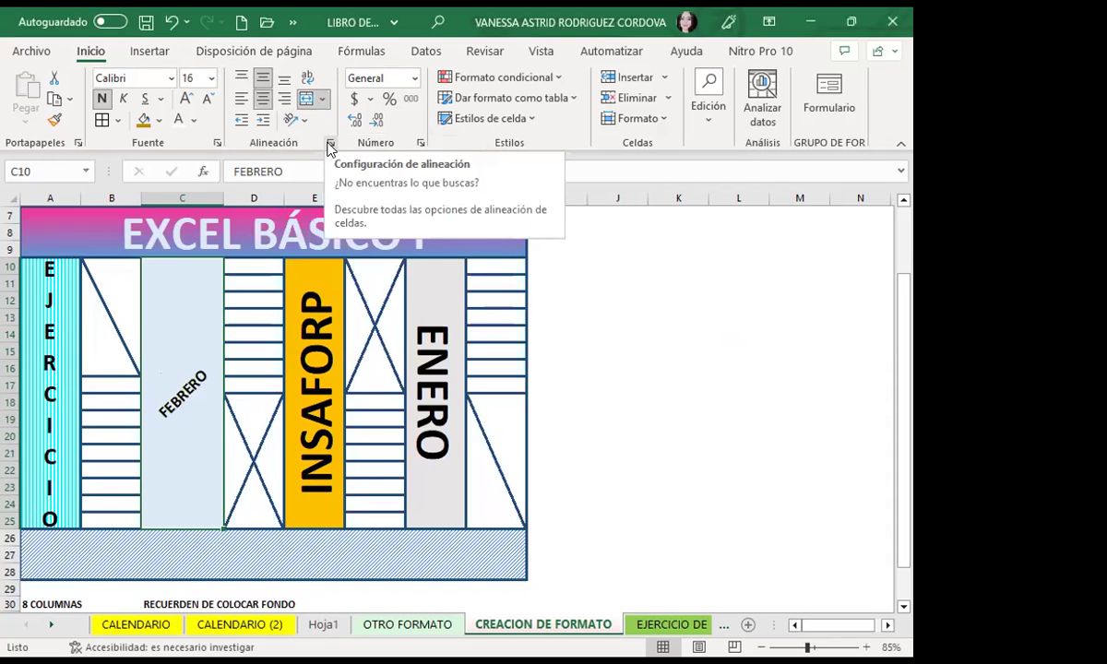
- Try angled, vertical, upward and downward orientations on INSAFORP, undoing back to Girar texto hacia arriba
left_click(296, 346)
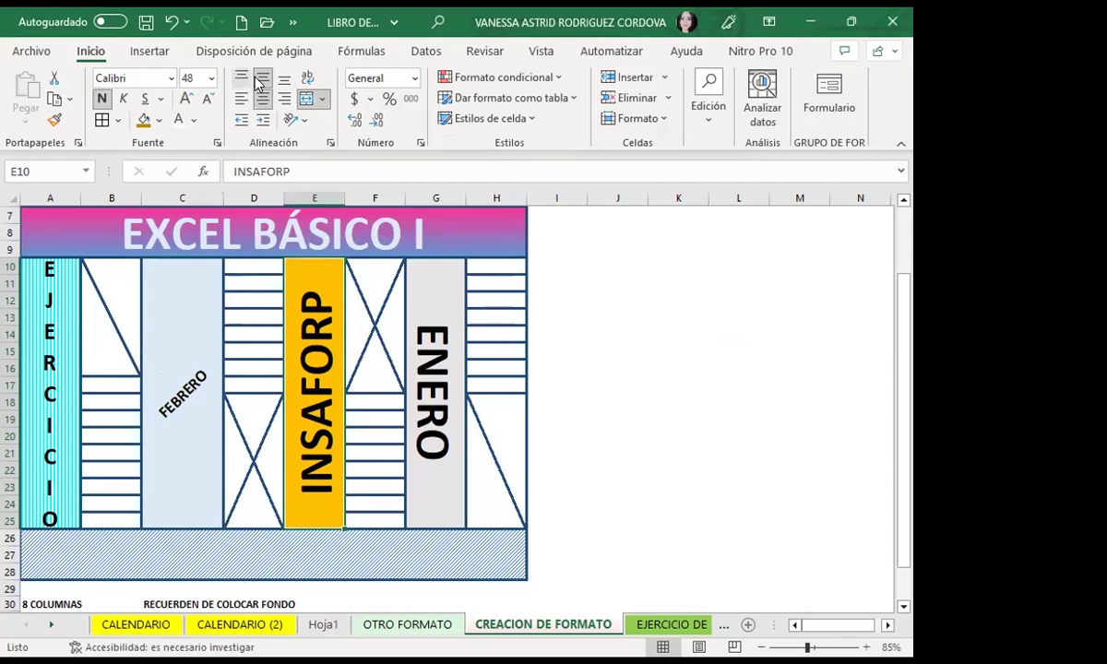
left_click(305, 127)
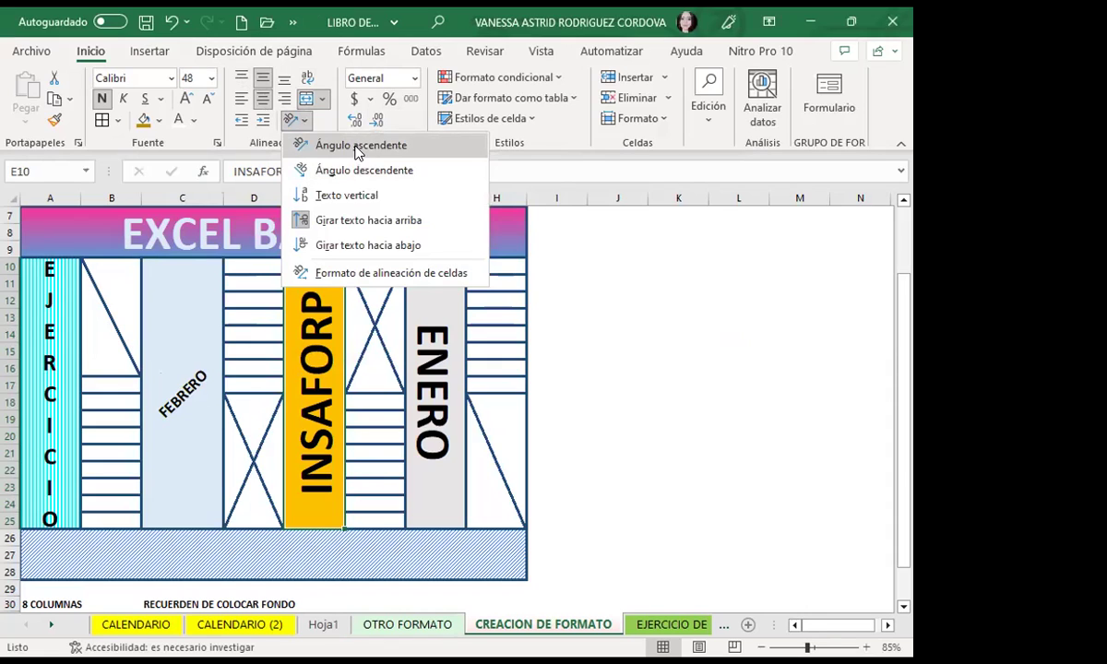
left_click(358, 147)
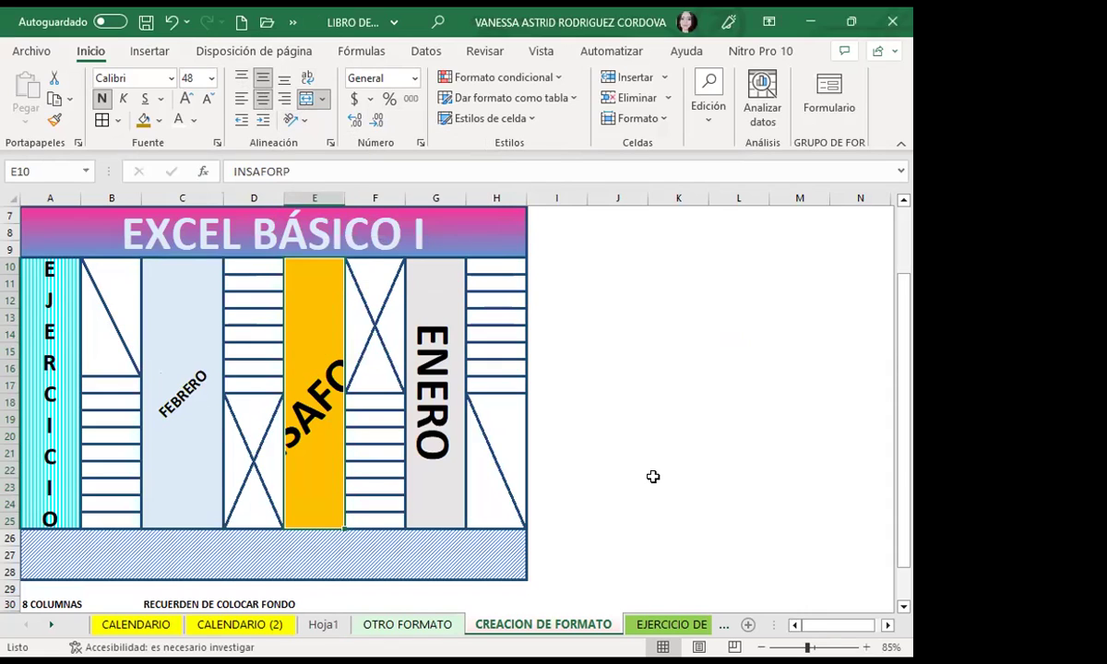
left_click(301, 122)
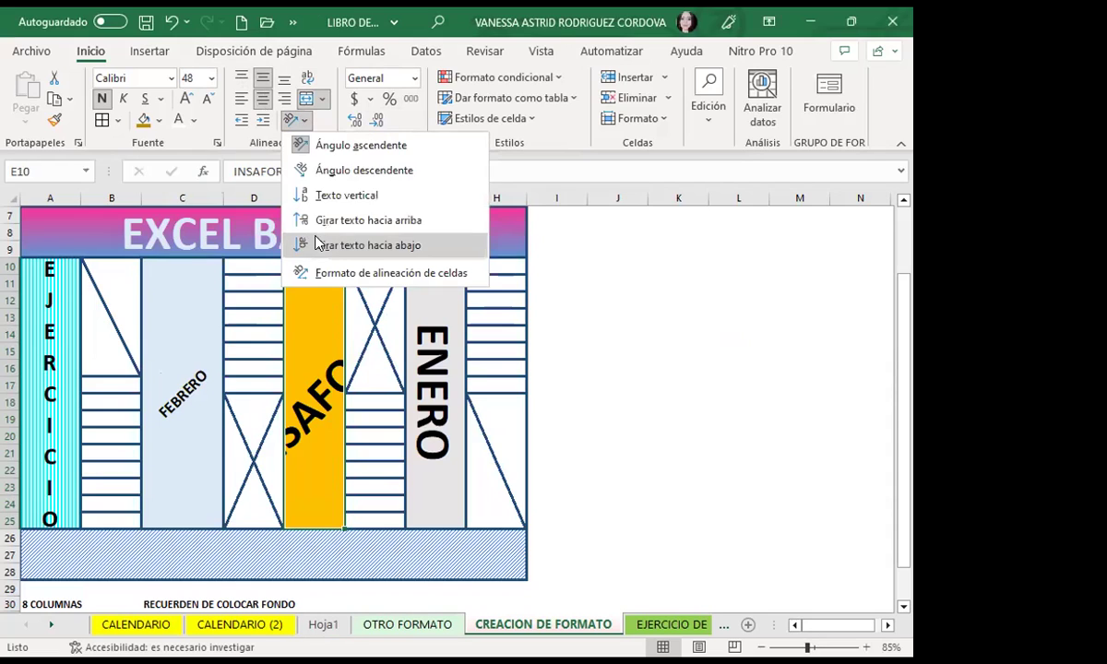
left_click(346, 193)
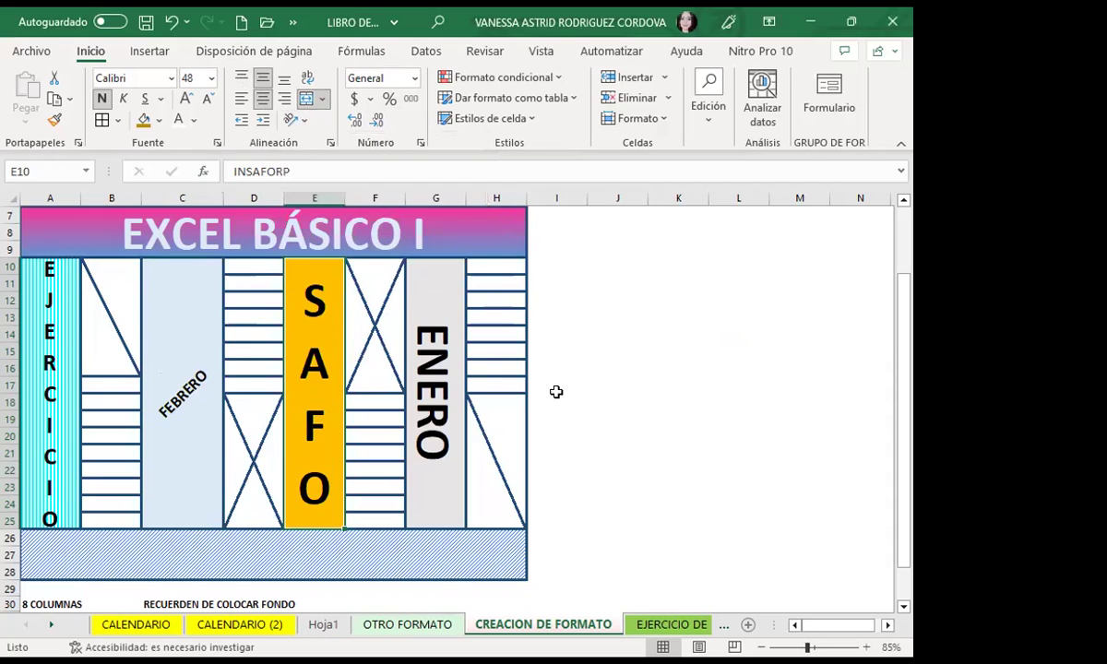
left_click(322, 100)
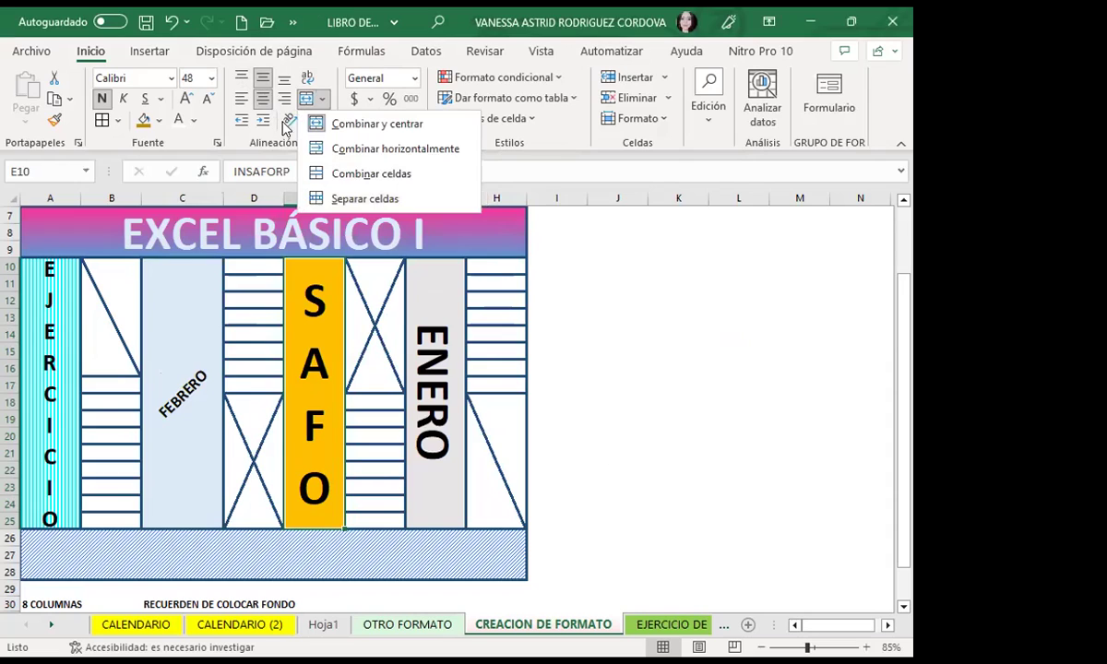
left_click(293, 120)
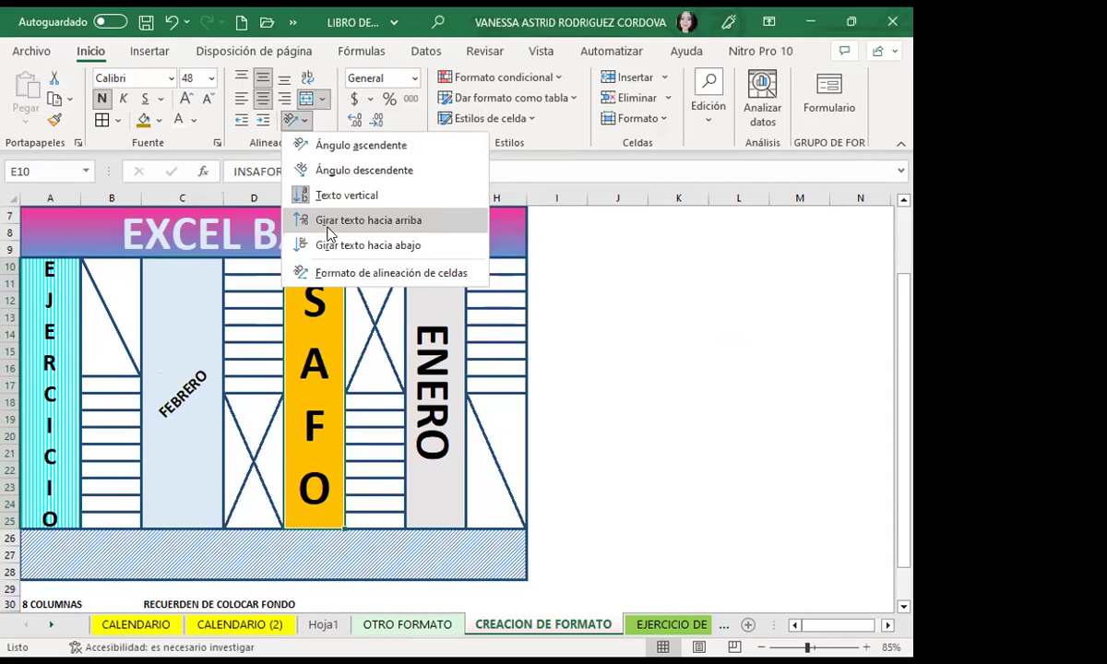
left_click(312, 218)
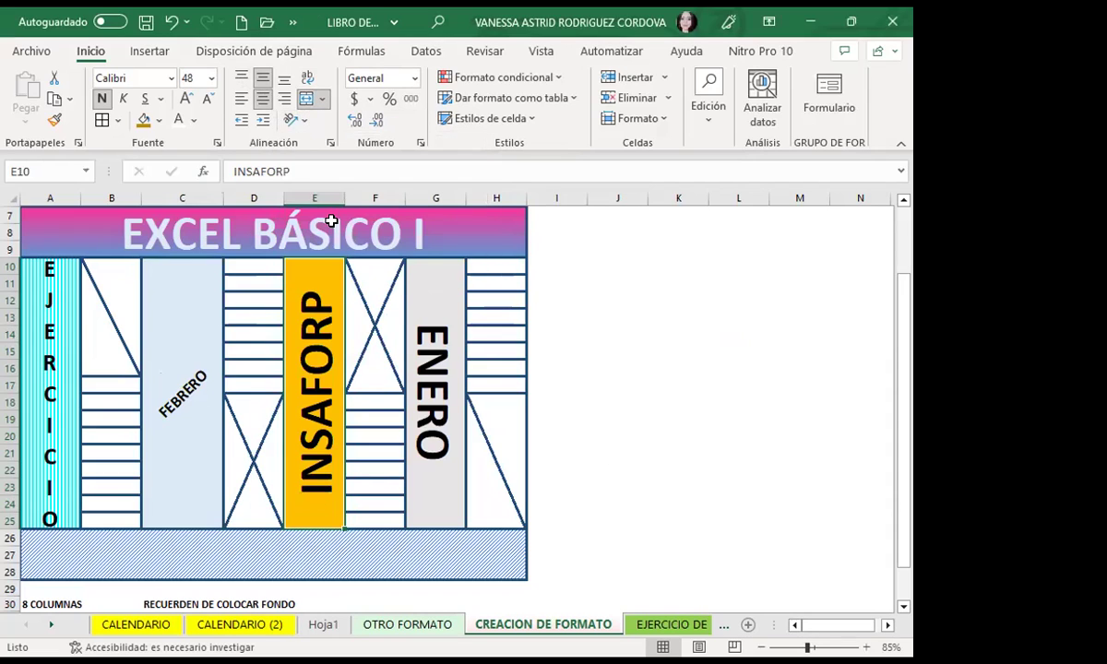
left_click(302, 123)
left_click(325, 244)
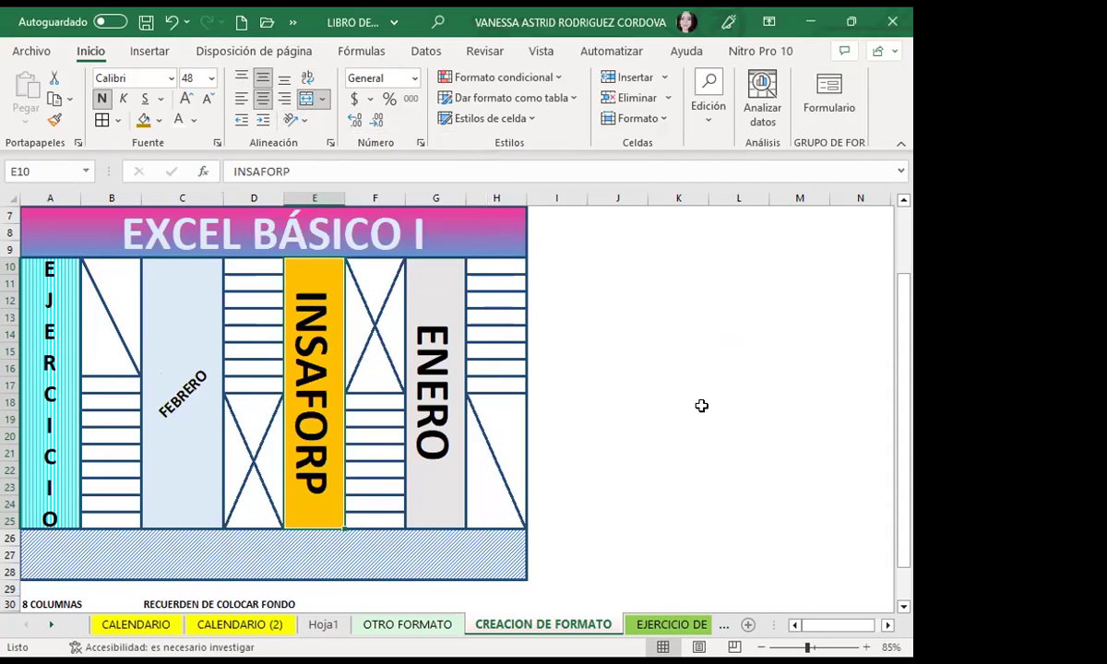
left_click(172, 22)
left_click(172, 22)
left_click(173, 22)
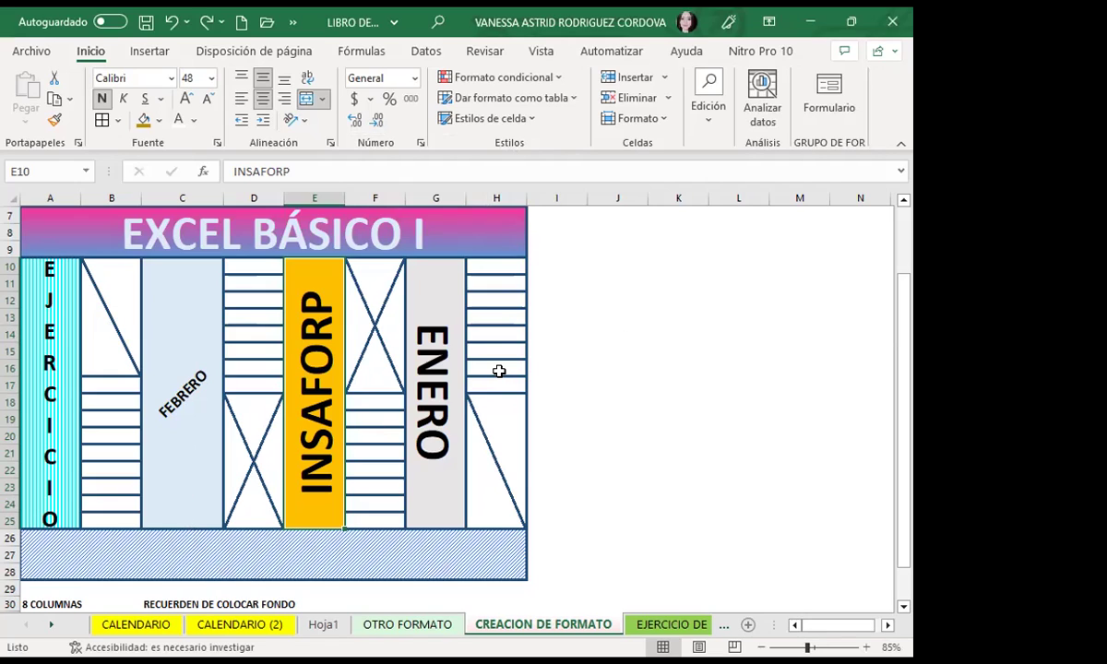
- Select cells in columns H and D and merged B10 to review the table
left_click(496, 468)
left_click(312, 365)
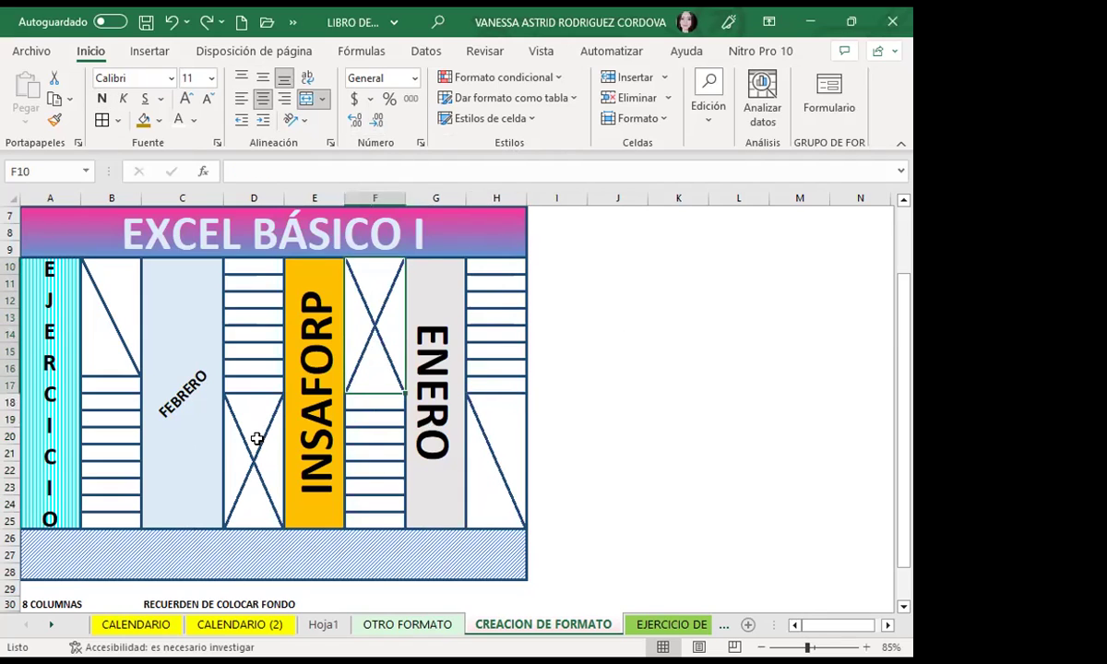
left_click(247, 410)
left_click(111, 318)
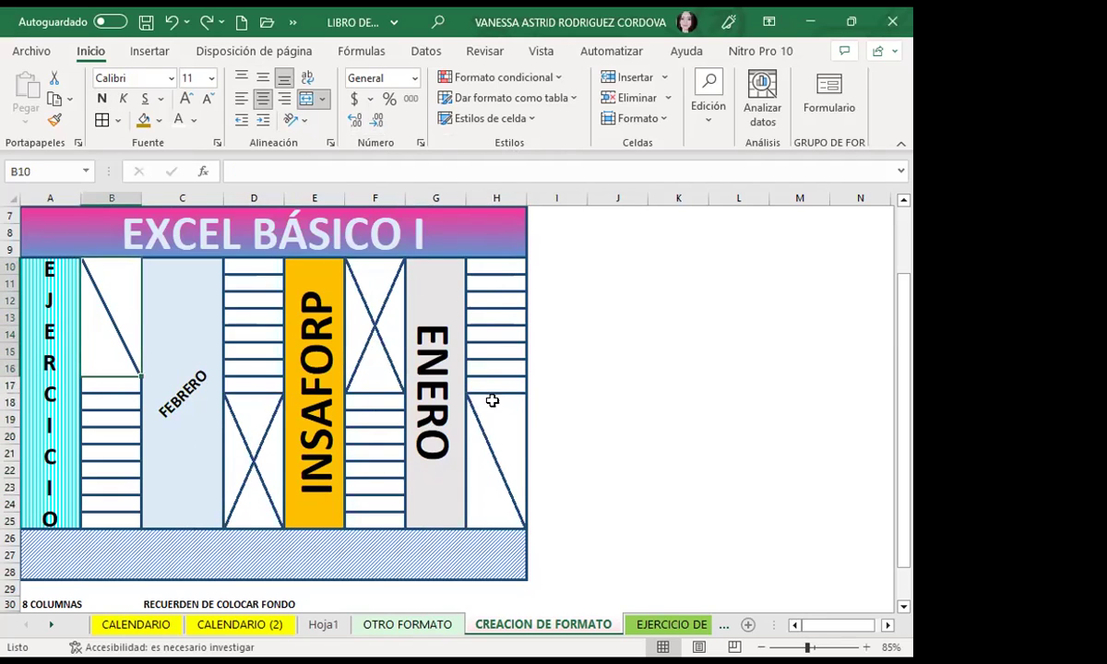
- Select J9:J18 and try a thick dark outline with a diagonal, then cancel
left_click_drag(612, 247, 613, 403)
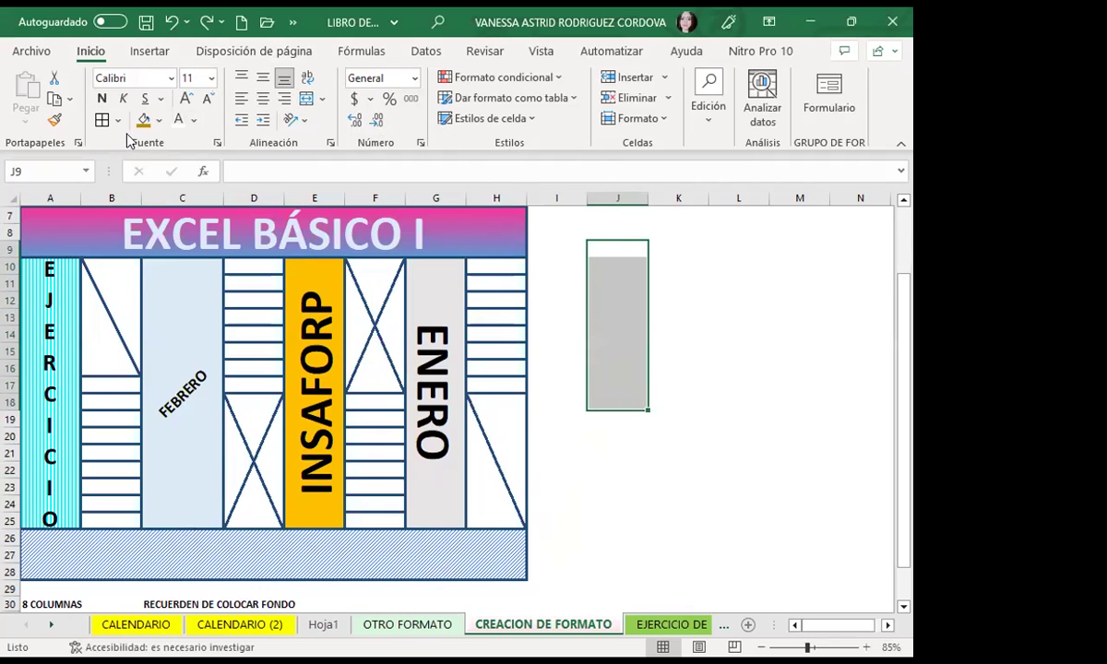
left_click(218, 144)
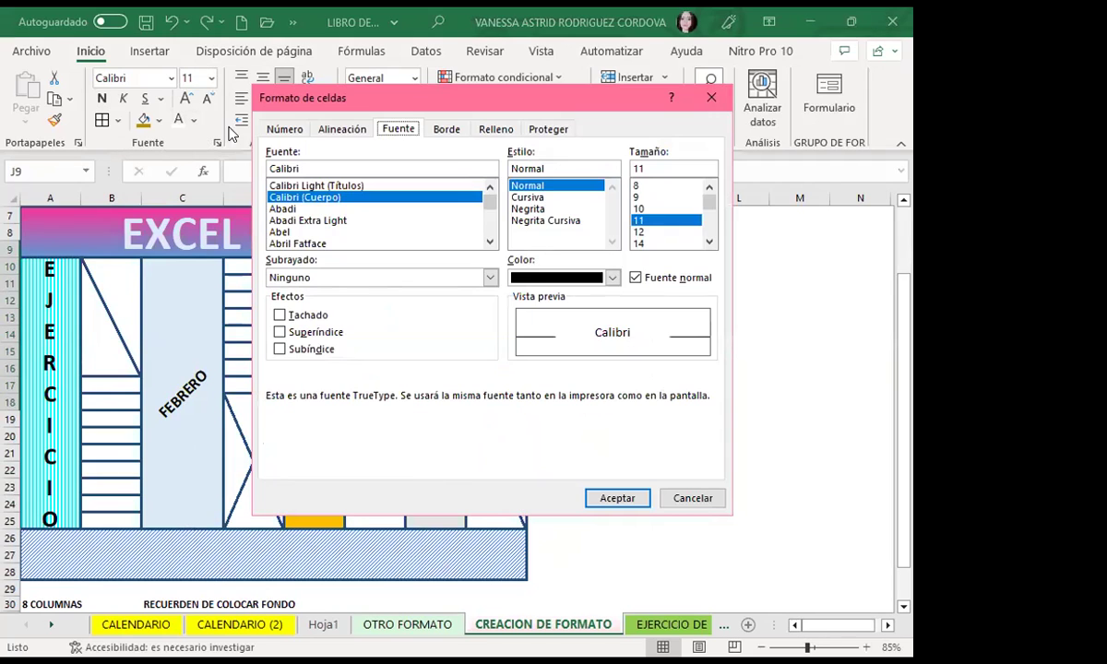
left_click(445, 129)
left_click(360, 258)
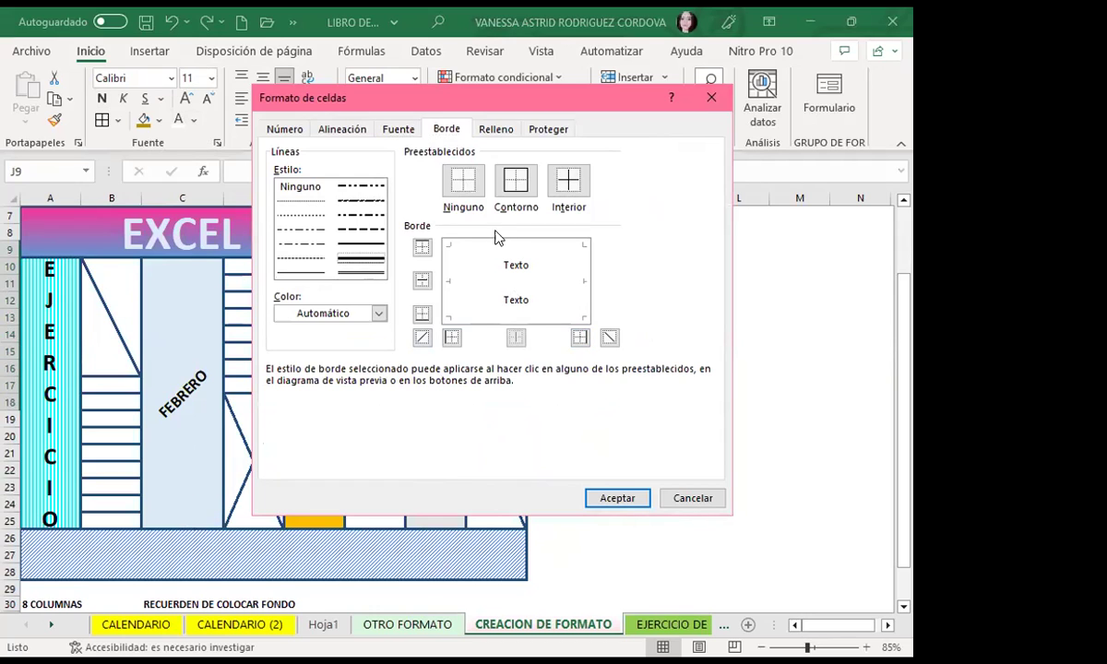
left_click(379, 314)
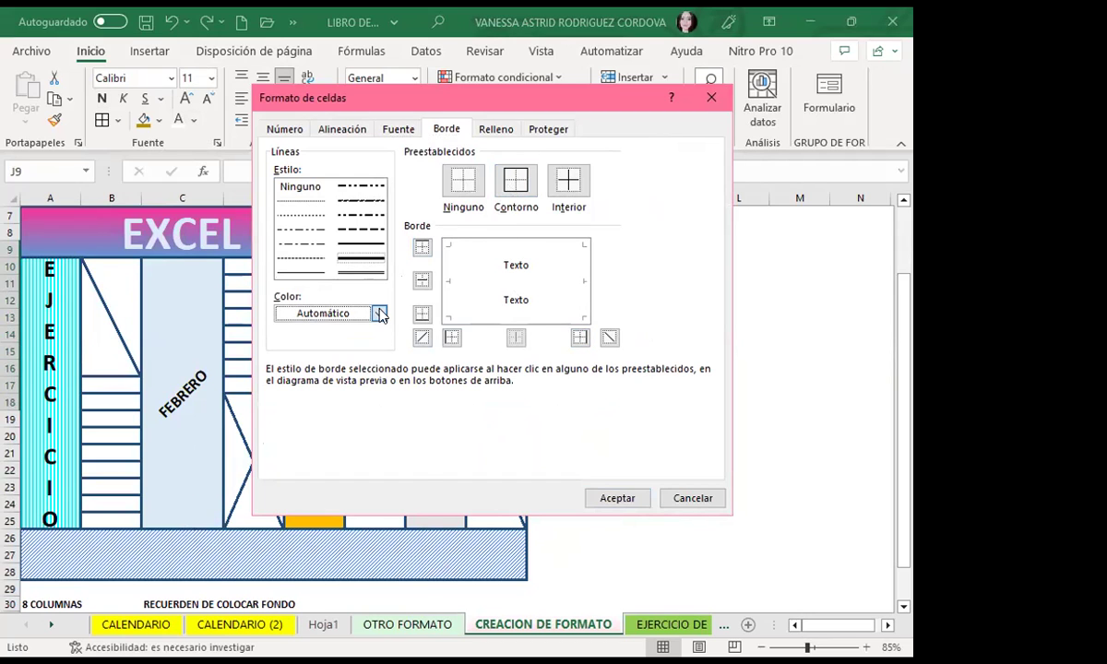
left_click(328, 386)
left_click(516, 180)
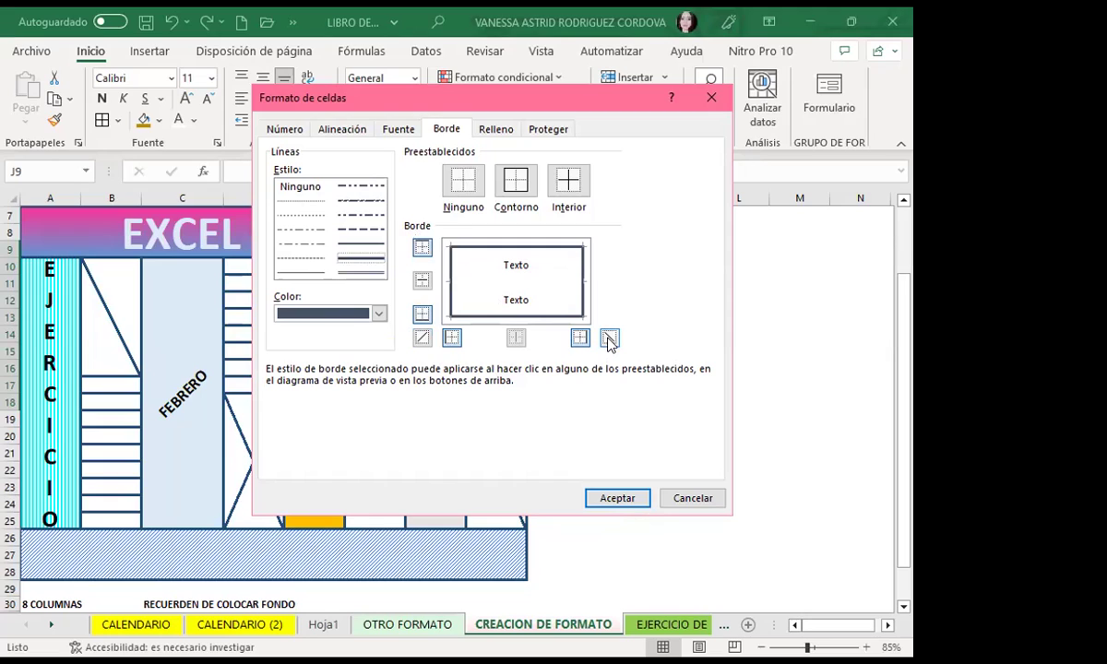
left_click(608, 339)
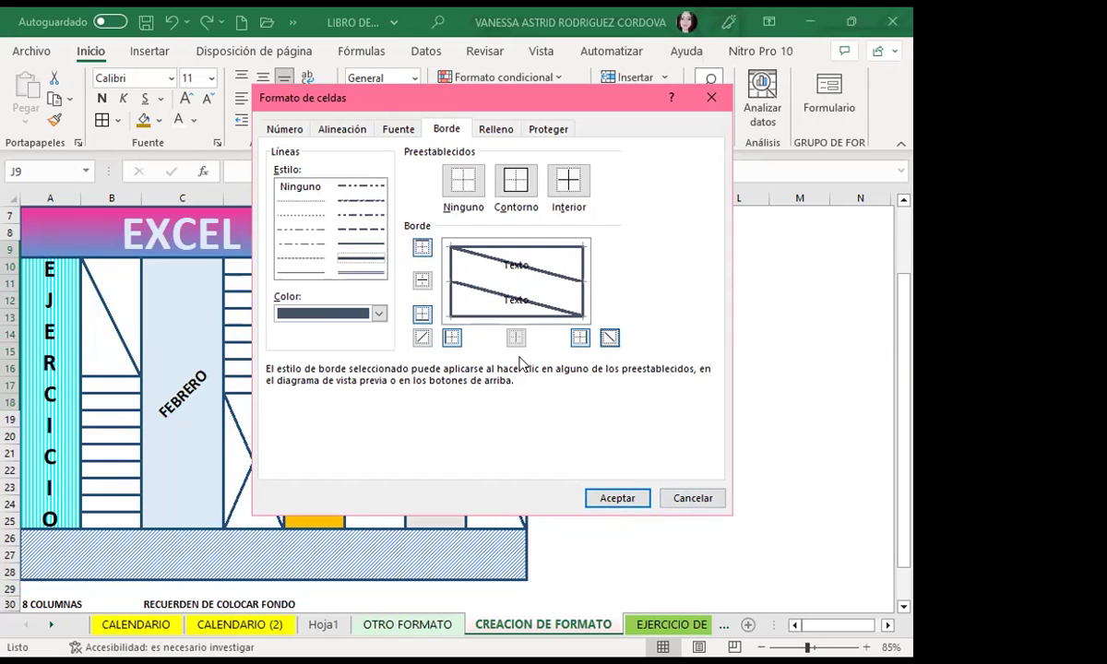
left_click(687, 499)
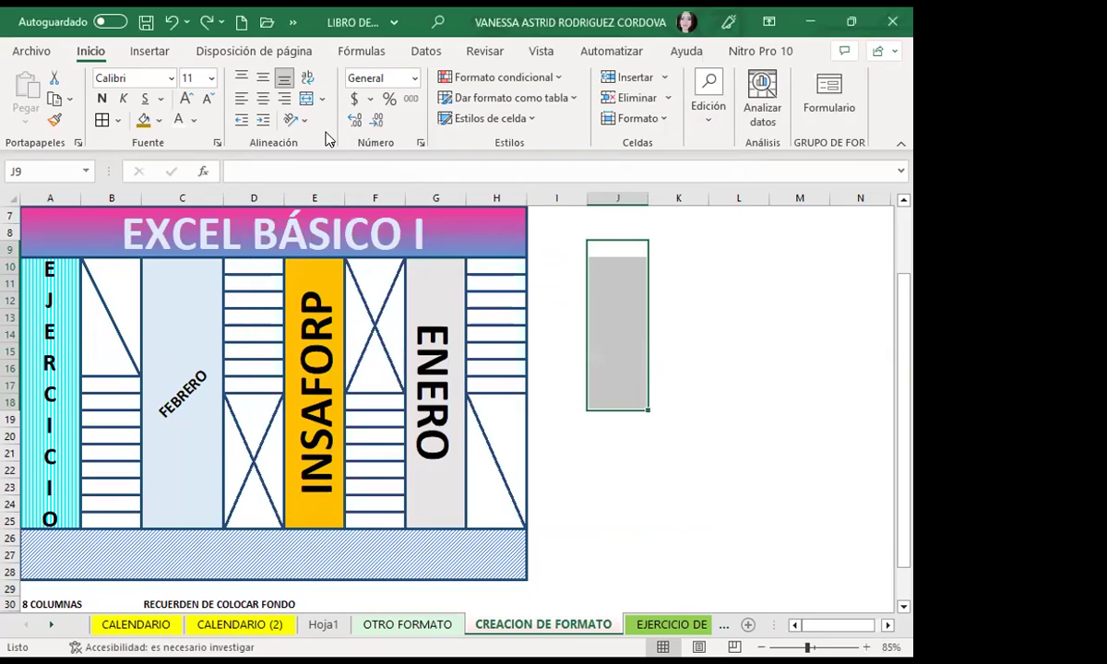
- Merge J9:J18 and draw a thick dark-orange X with both diagonal borders
left_click(306, 99)
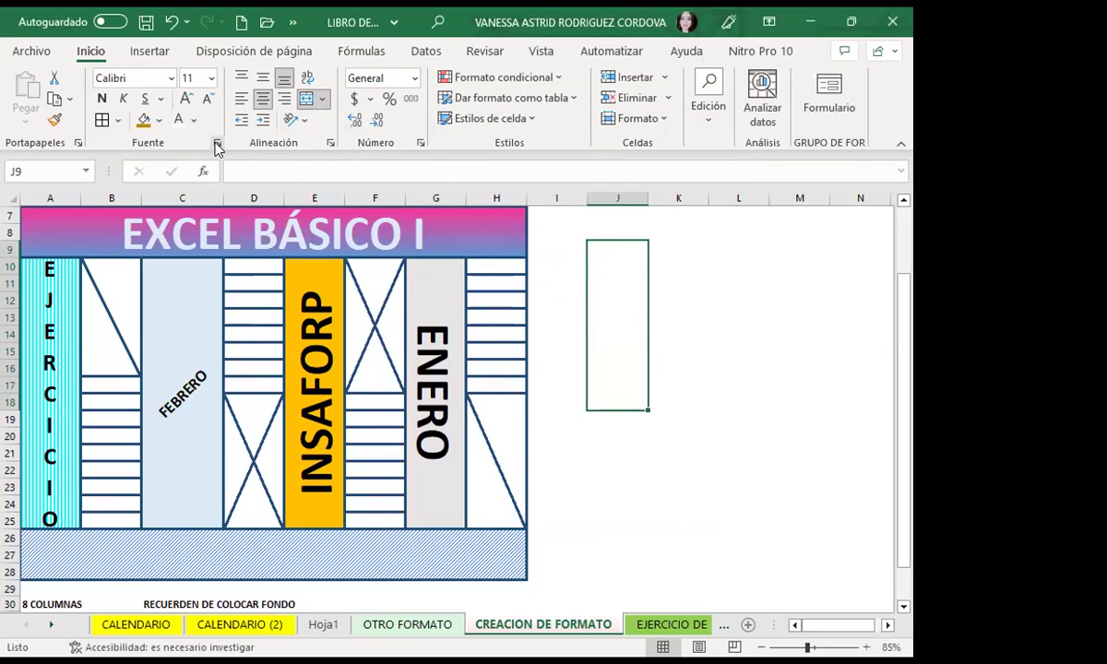
left_click(218, 143)
left_click(447, 129)
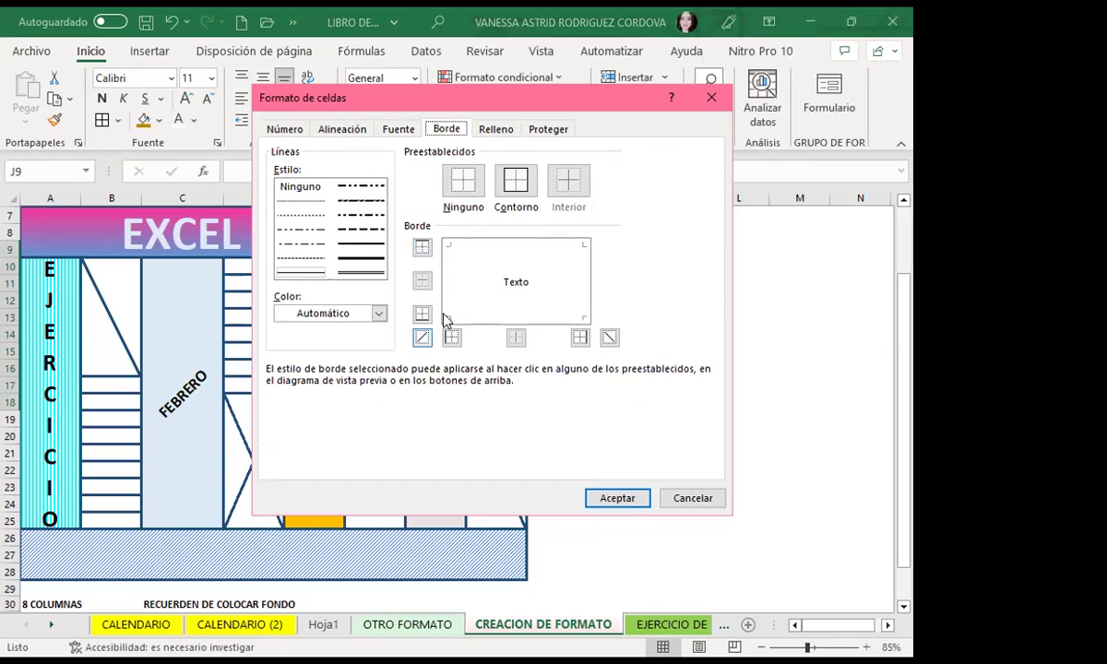
left_click(361, 258)
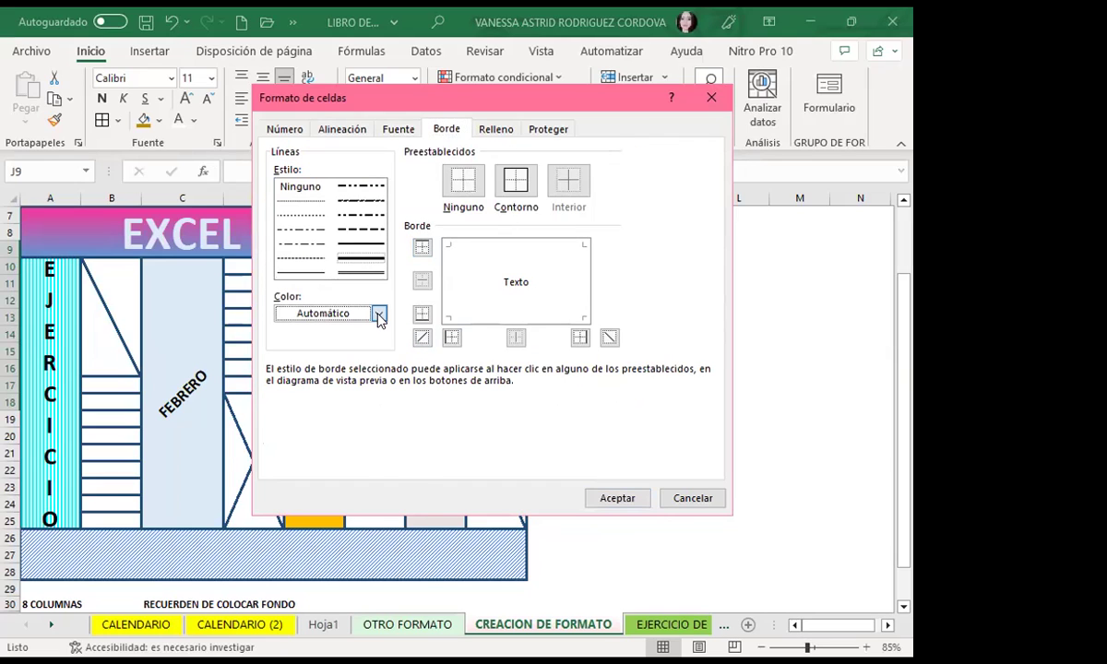
left_click(378, 314)
left_click(357, 447)
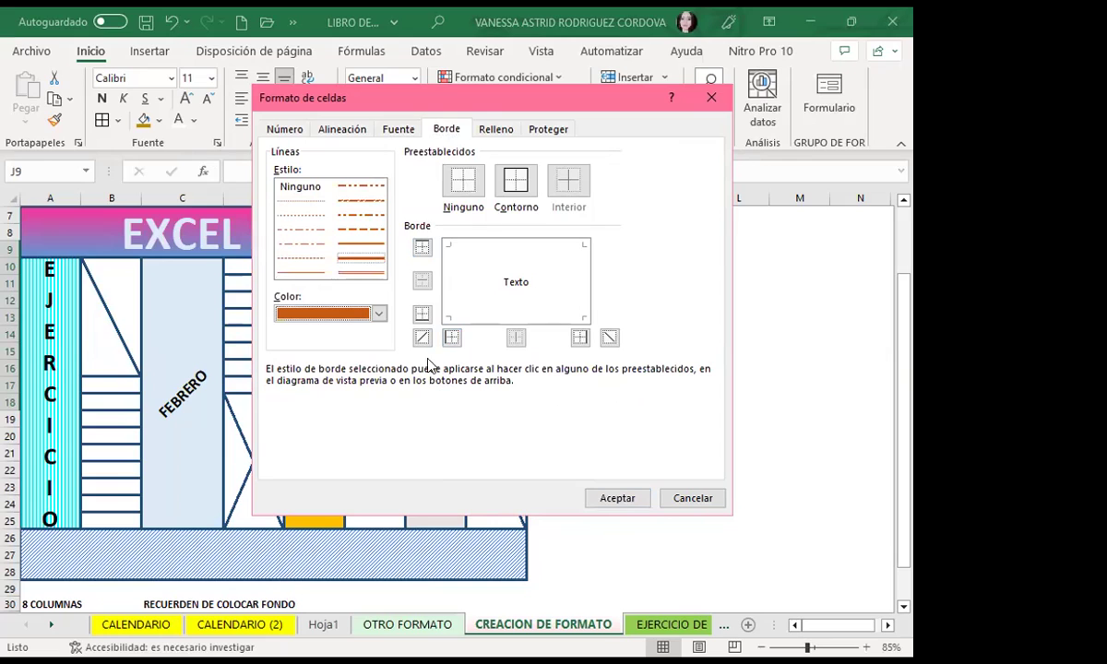
left_click(421, 338)
left_click(609, 338)
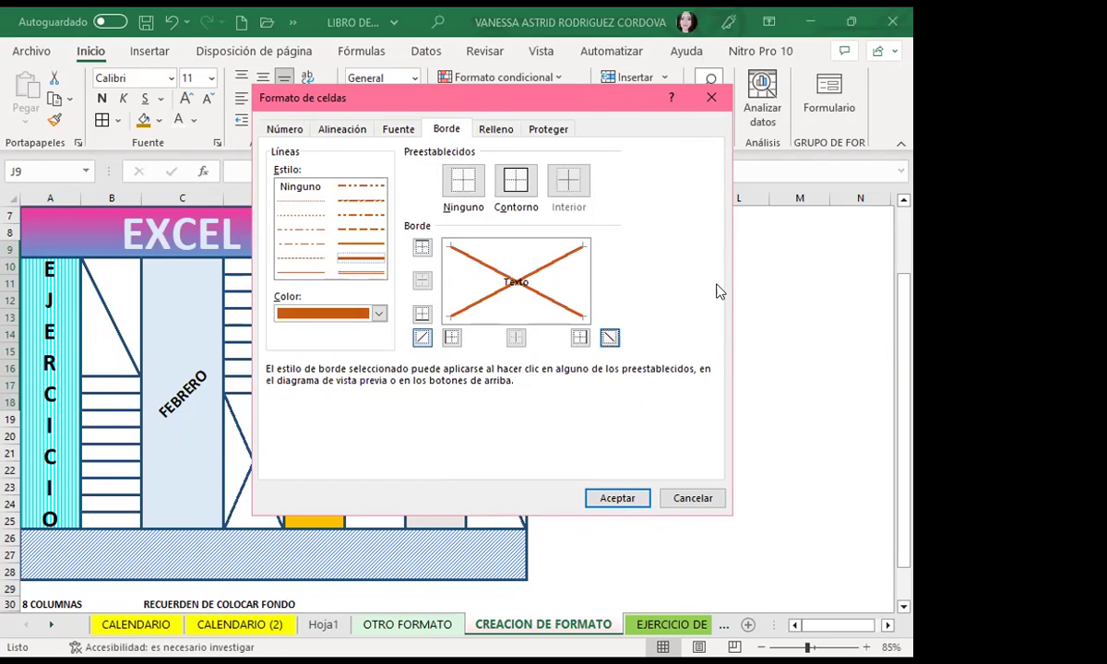
left_click(620, 499)
left_click(734, 436)
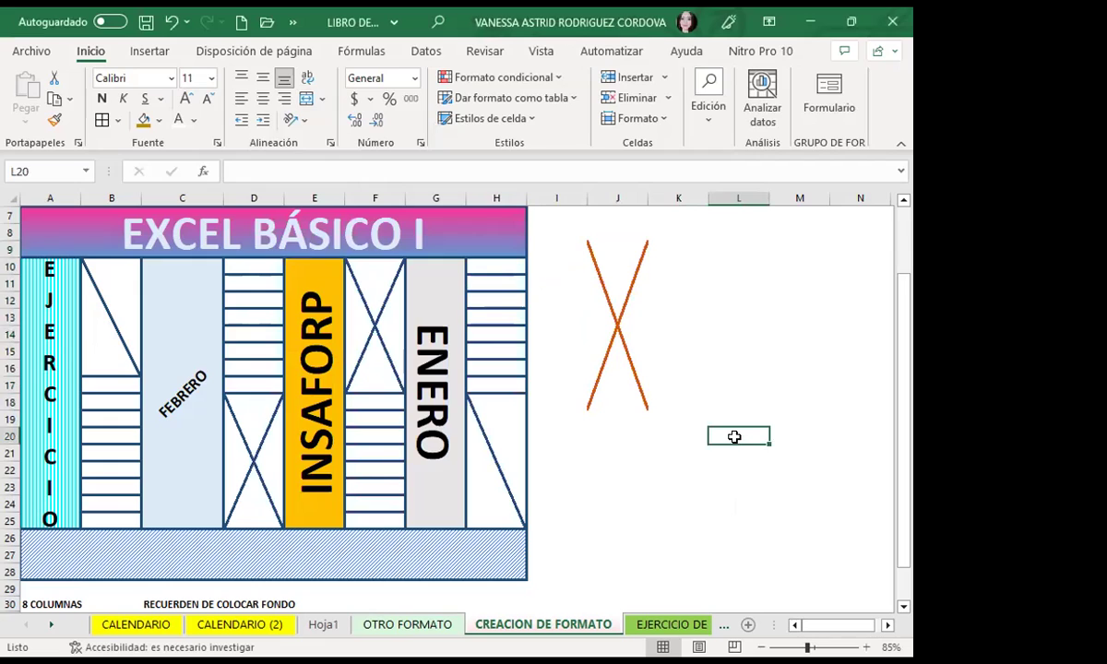
- Add a thick outline border around the merged J9 cell
left_click(605, 330)
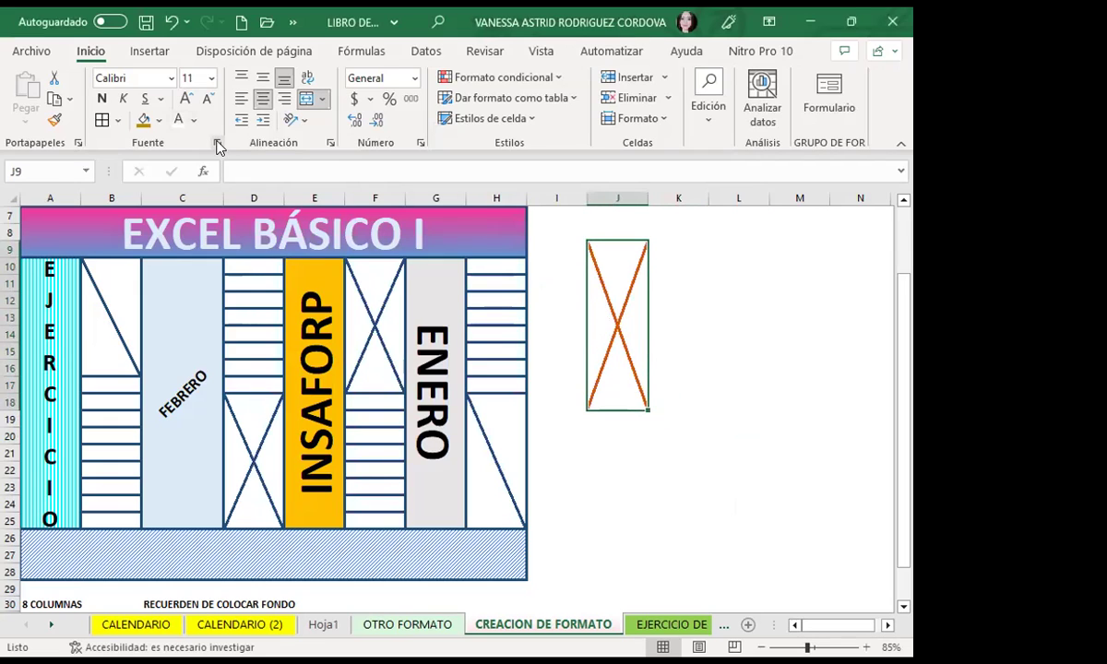
key("ctrl+shift+f")
left_click(447, 129)
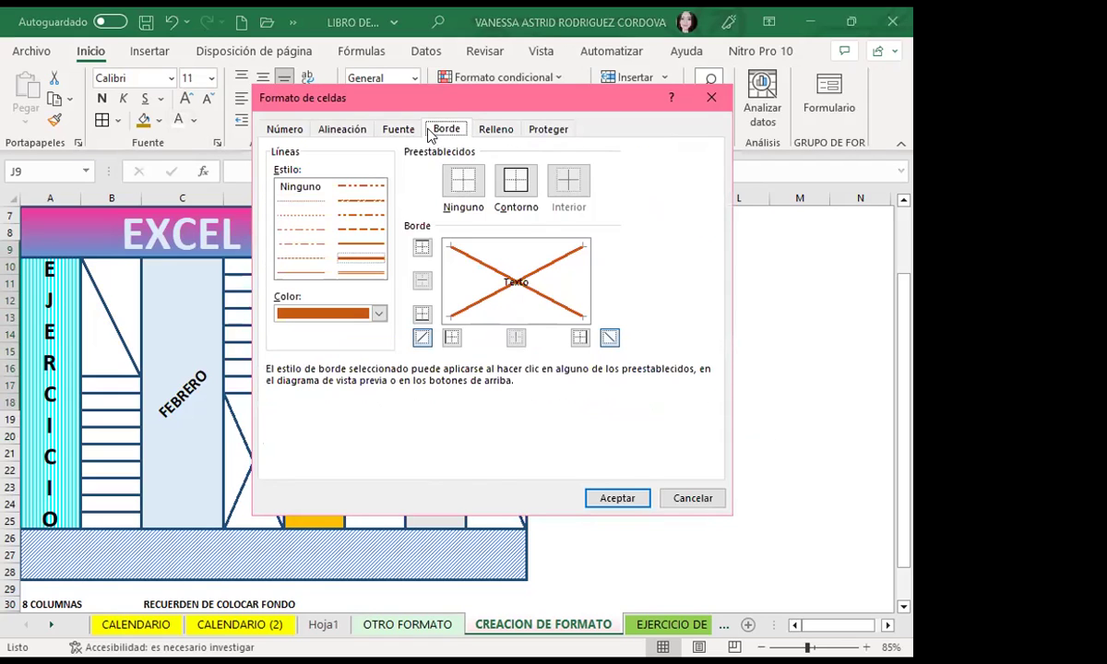
left_click(374, 261)
left_click(515, 180)
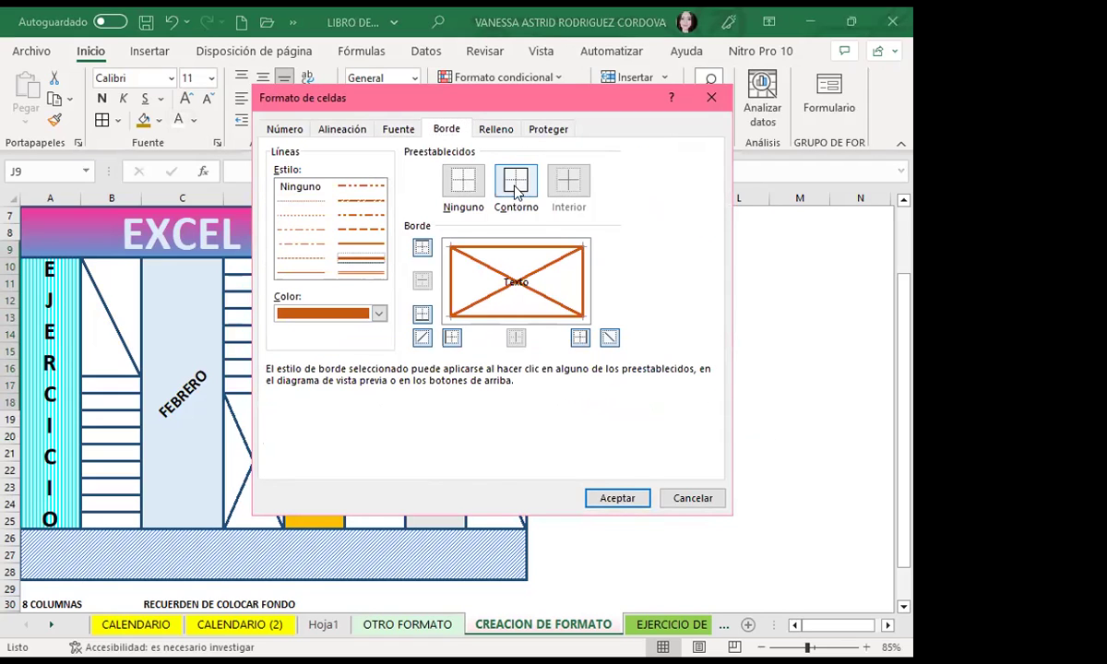
left_click(624, 498)
left_click(778, 422)
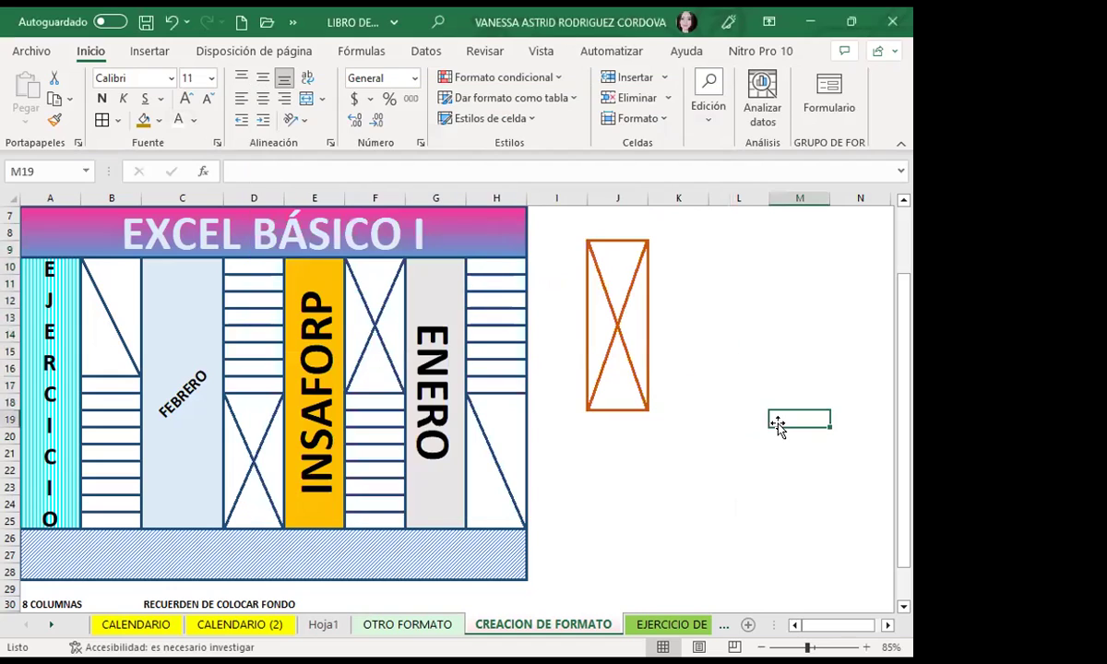
- Give J19:J25 a gold outline and a gold ascending diagonal border
left_click_drag(608, 420, 610, 535)
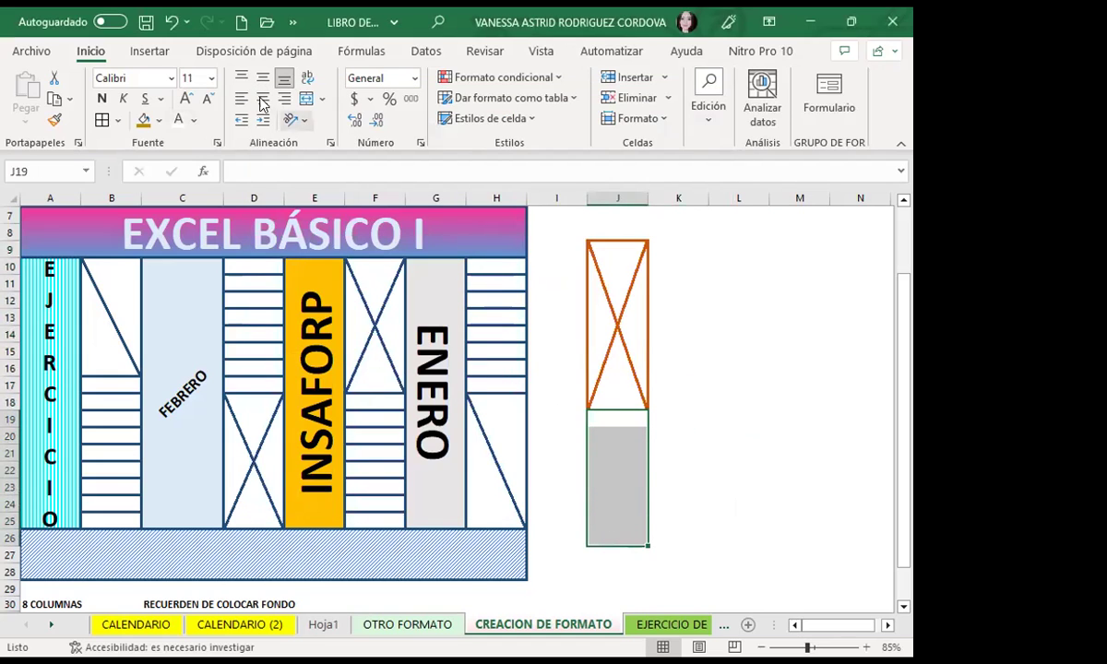
left_click(217, 143)
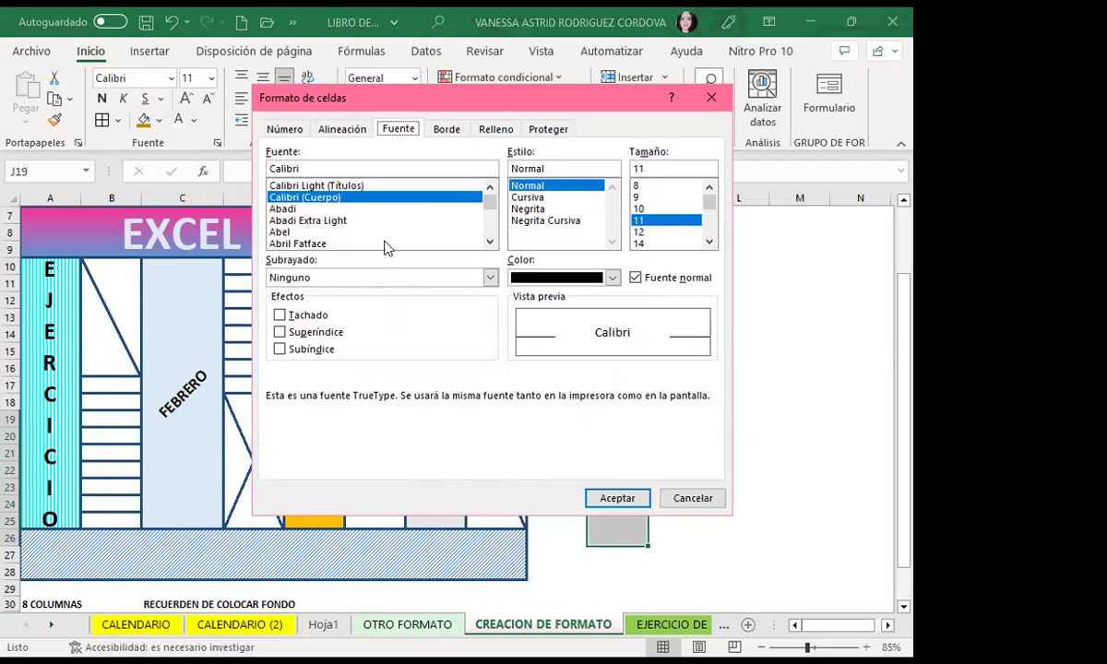
key("Escape")
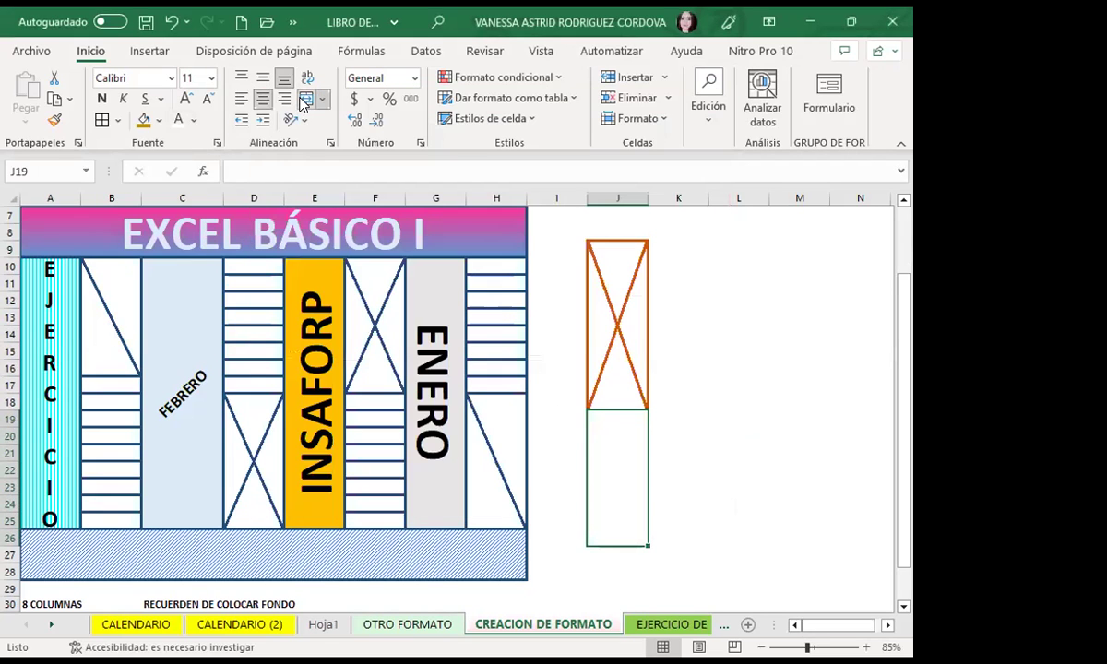
left_click(217, 143)
left_click(447, 129)
left_click(378, 315)
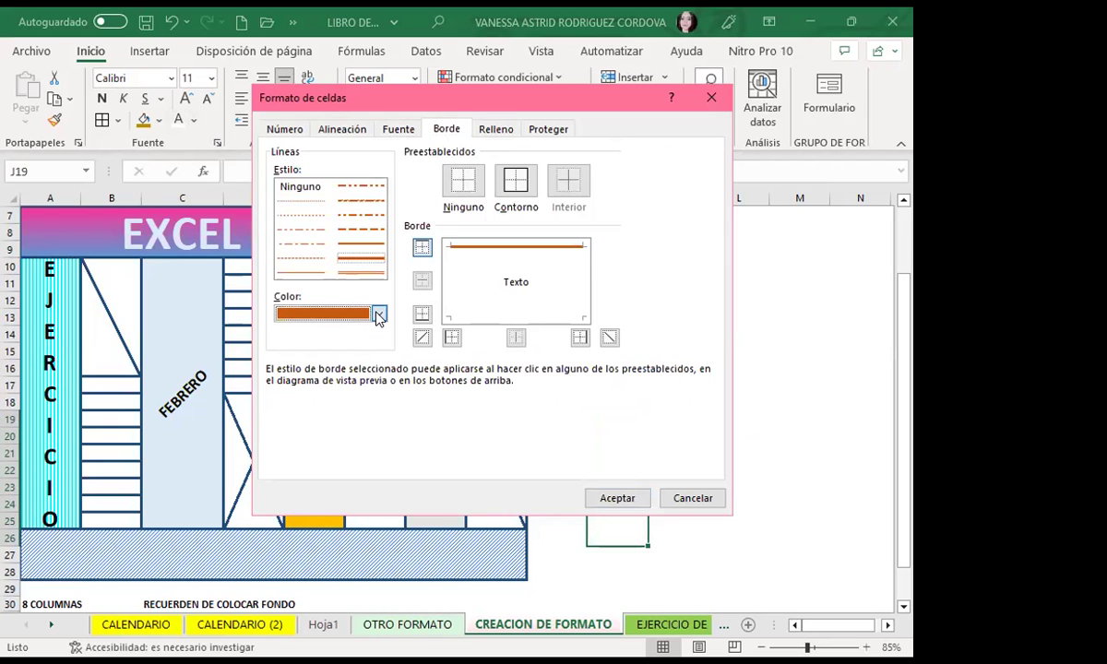
left_click(378, 314)
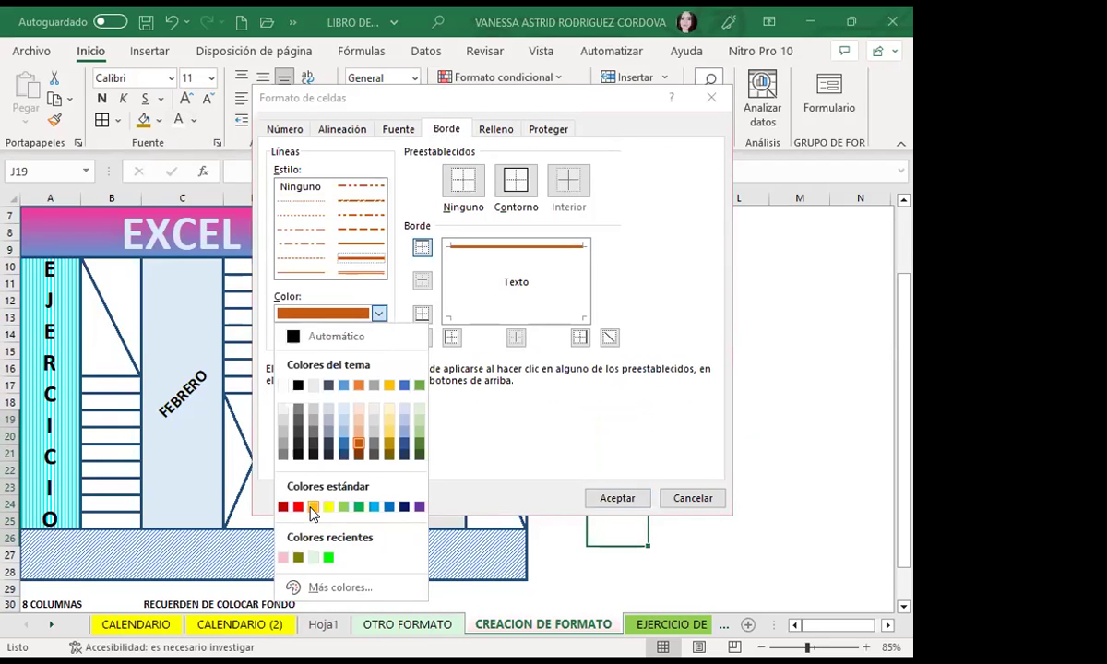
left_click(313, 506)
left_click(516, 180)
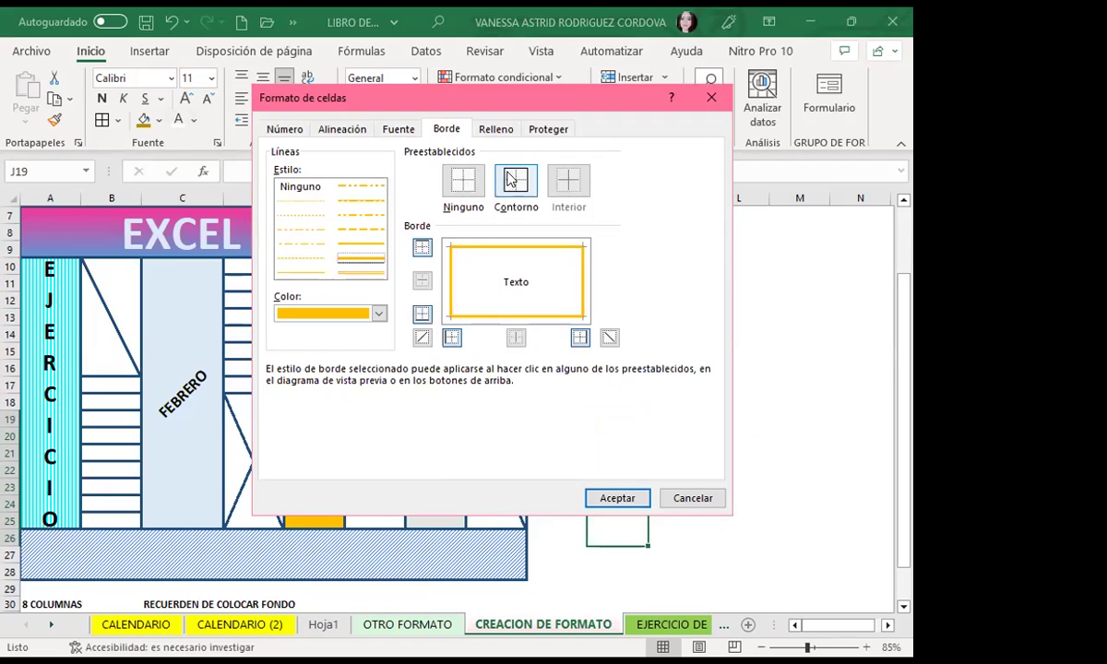
left_click(429, 337)
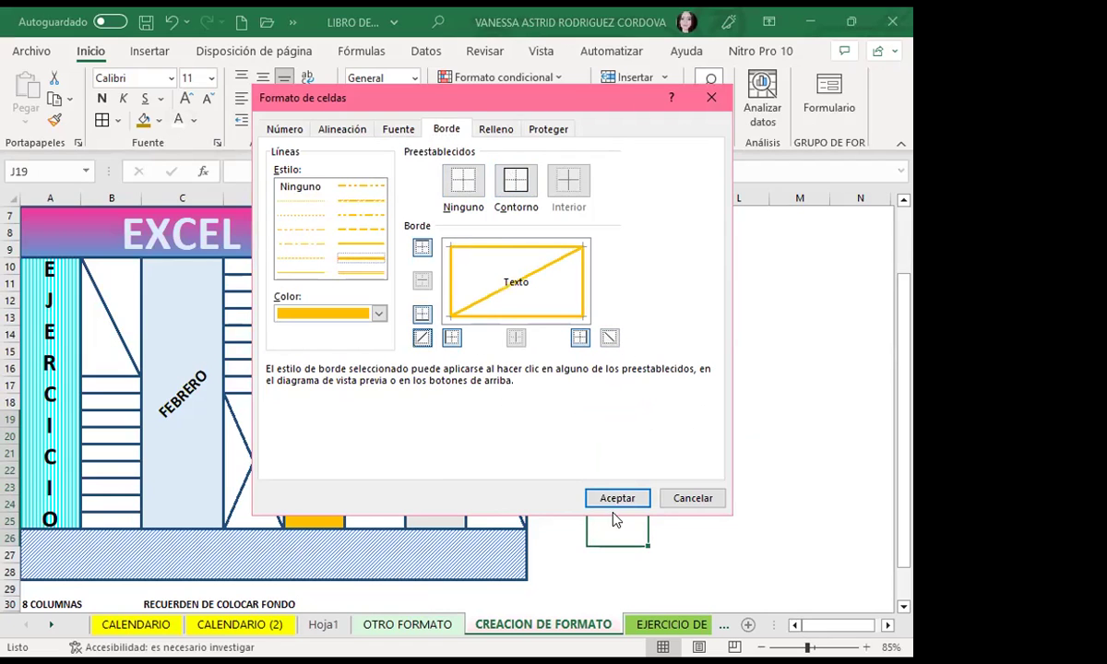
left_click(632, 499)
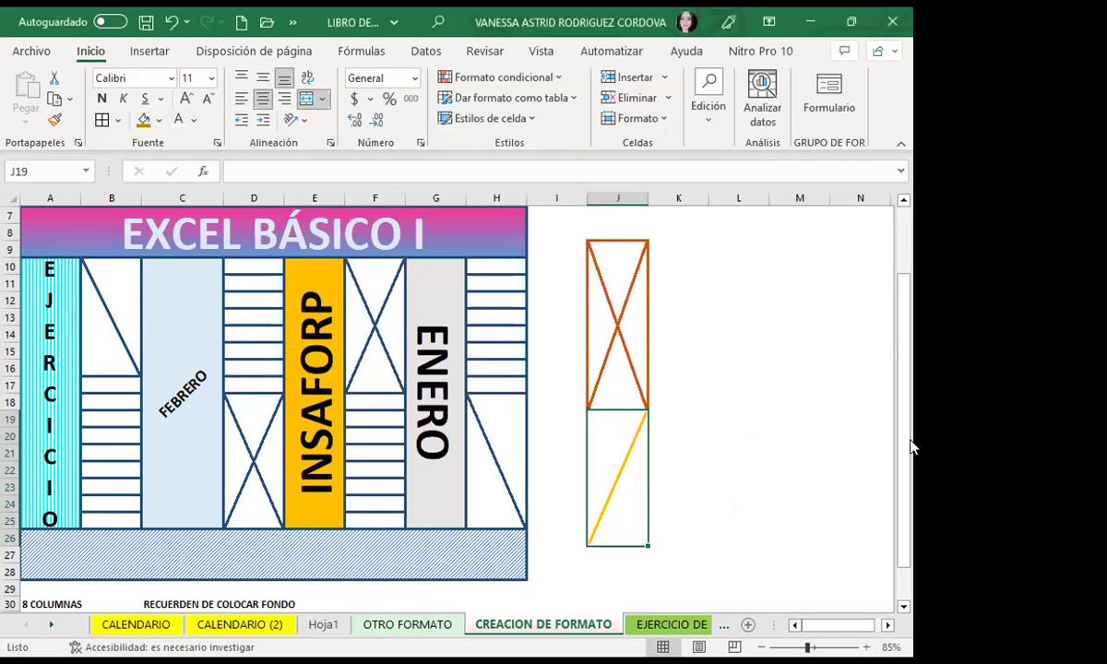
- Merge K9:K18 and give it a green outline and green ascending diagonal
left_click_drag(670, 247, 687, 400)
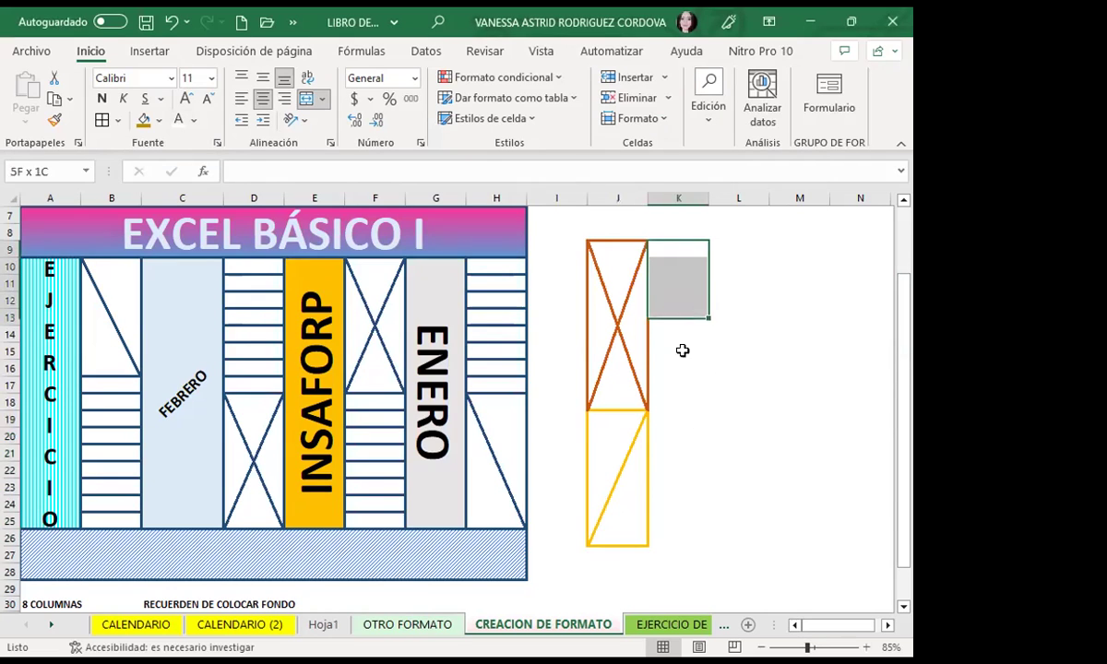
left_click(307, 99)
left_click(328, 146)
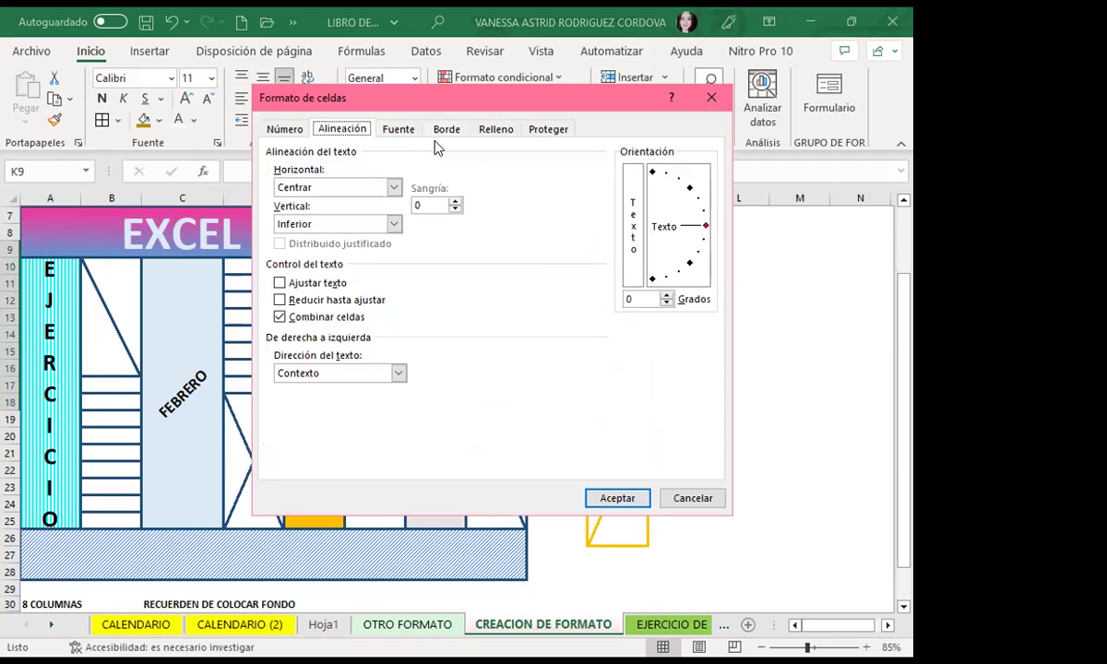
left_click(447, 129)
left_click(379, 314)
left_click(379, 315)
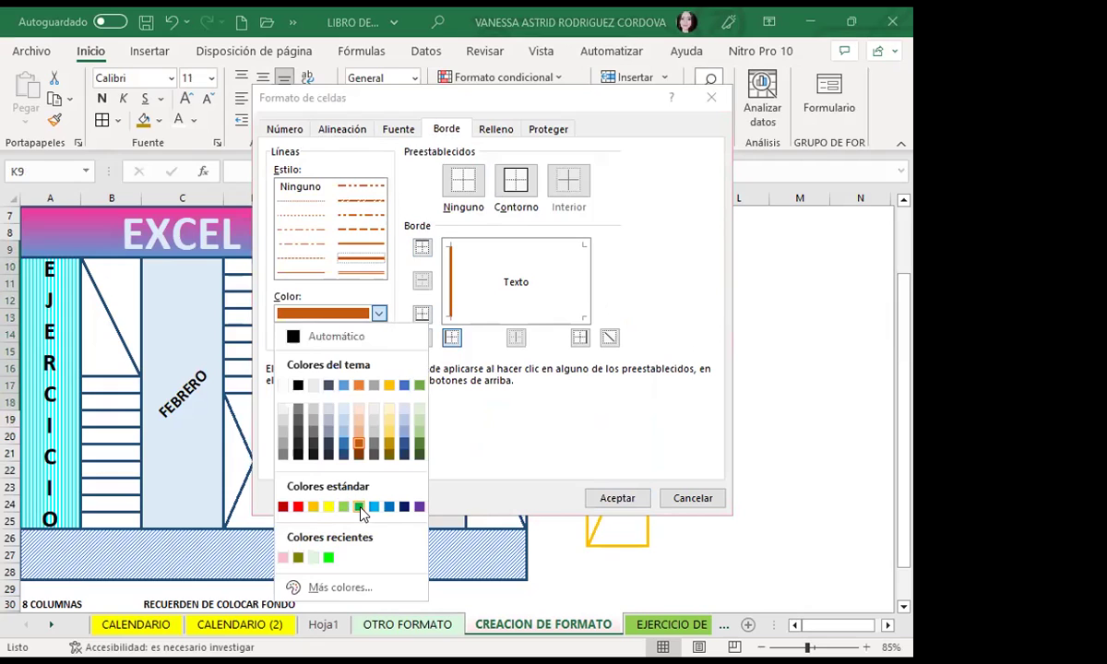
left_click(360, 507)
left_click(498, 203)
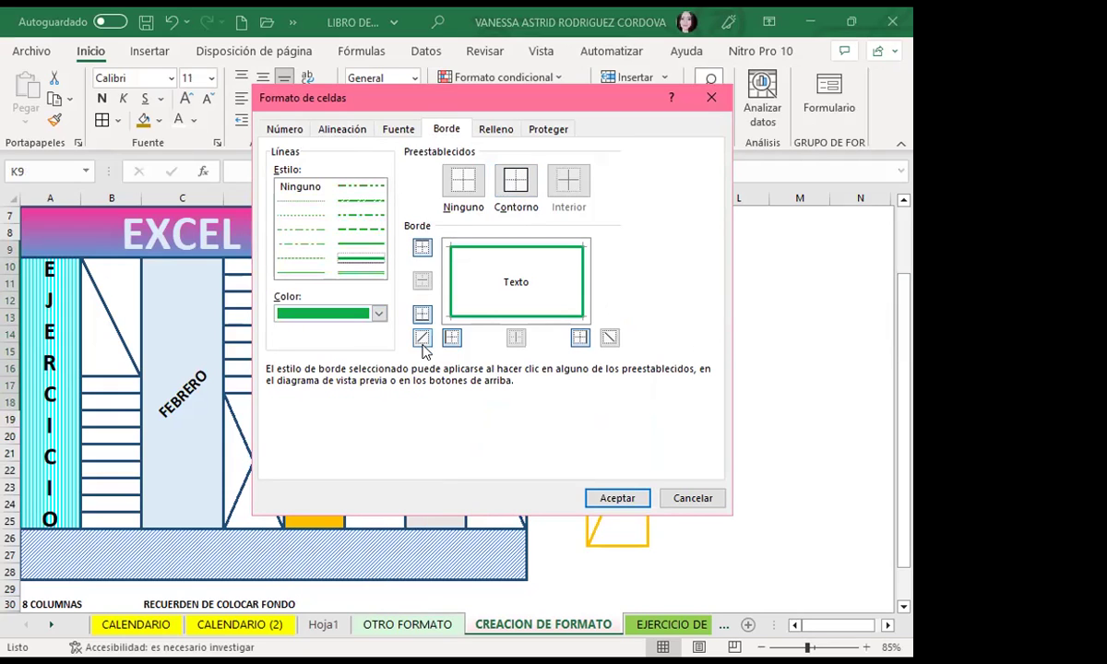
left_click(422, 340)
left_click(616, 500)
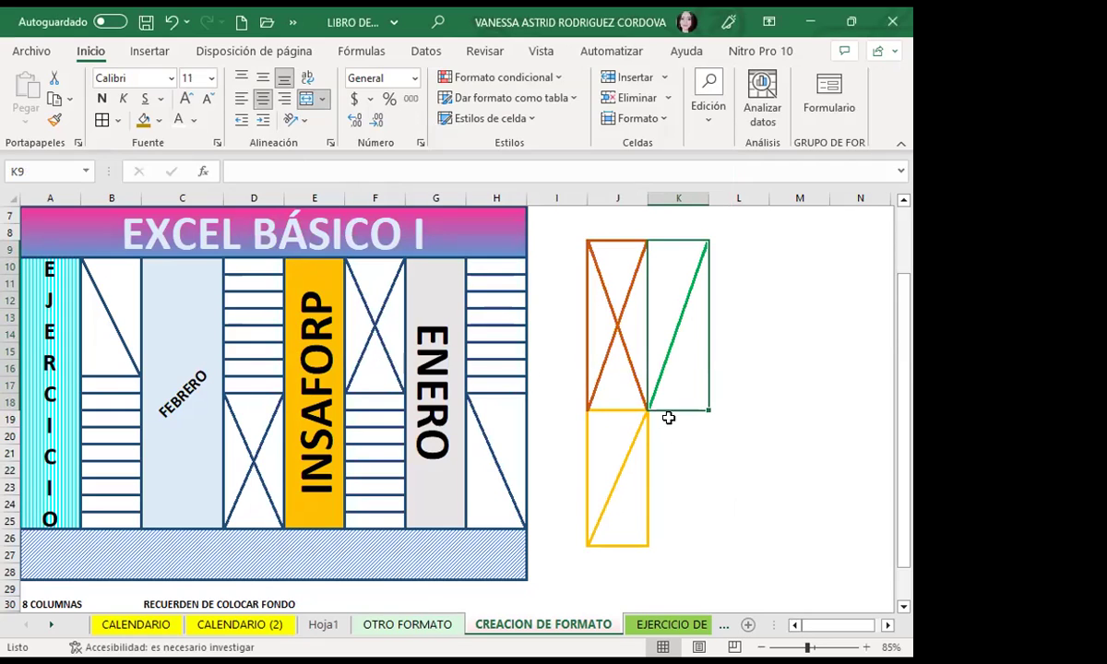
- Enter SÁBADO in the merged band at rows 26–28 and make it bold
scroll(212, 531, "up", 1)
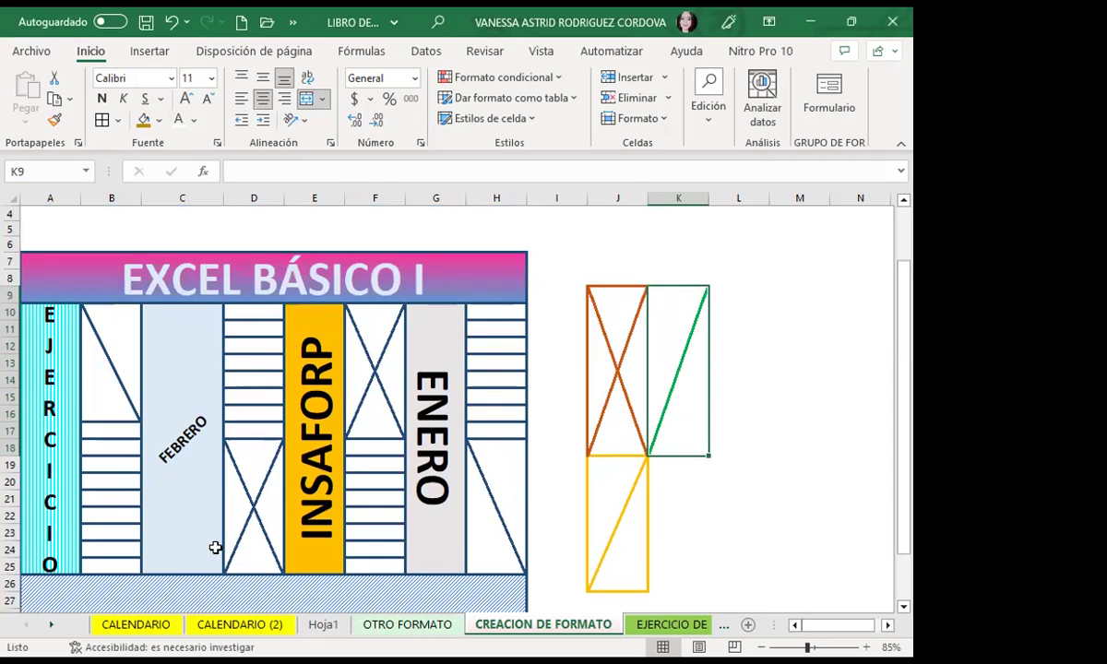
scroll(263, 503, "down", 1)
left_click(215, 560)
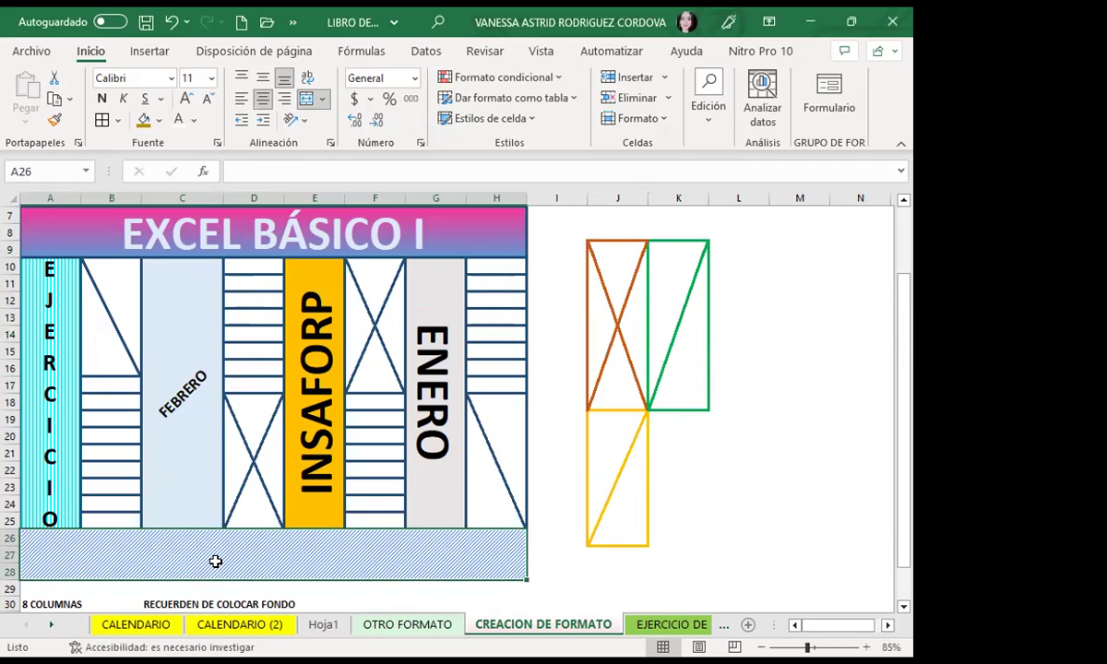
type("SÁBADO")
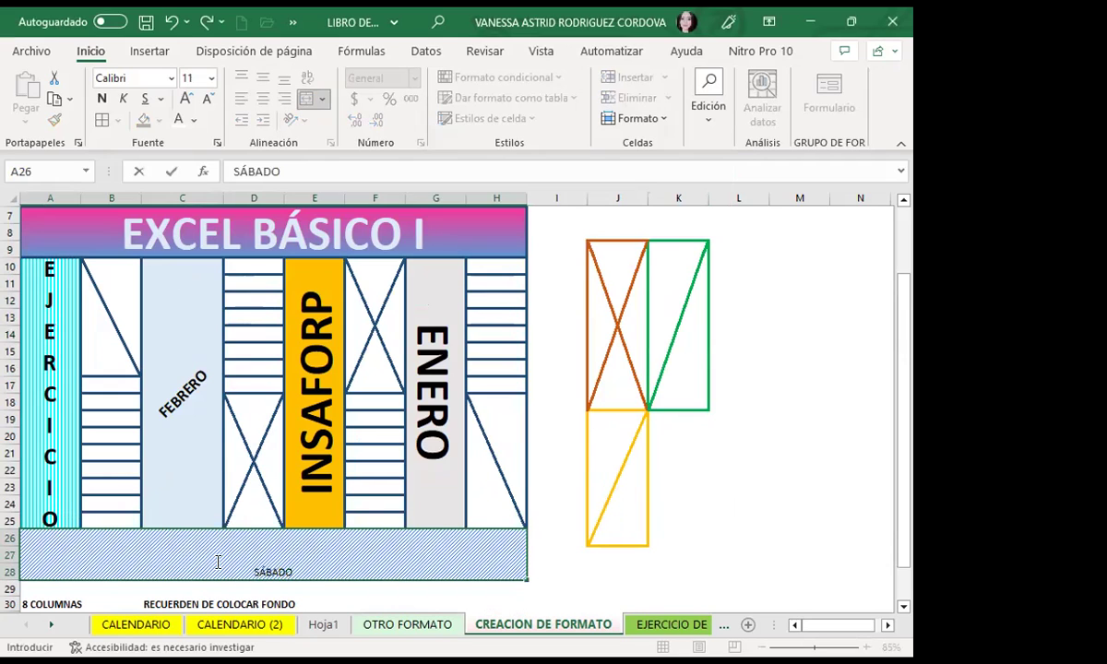
left_click(173, 219)
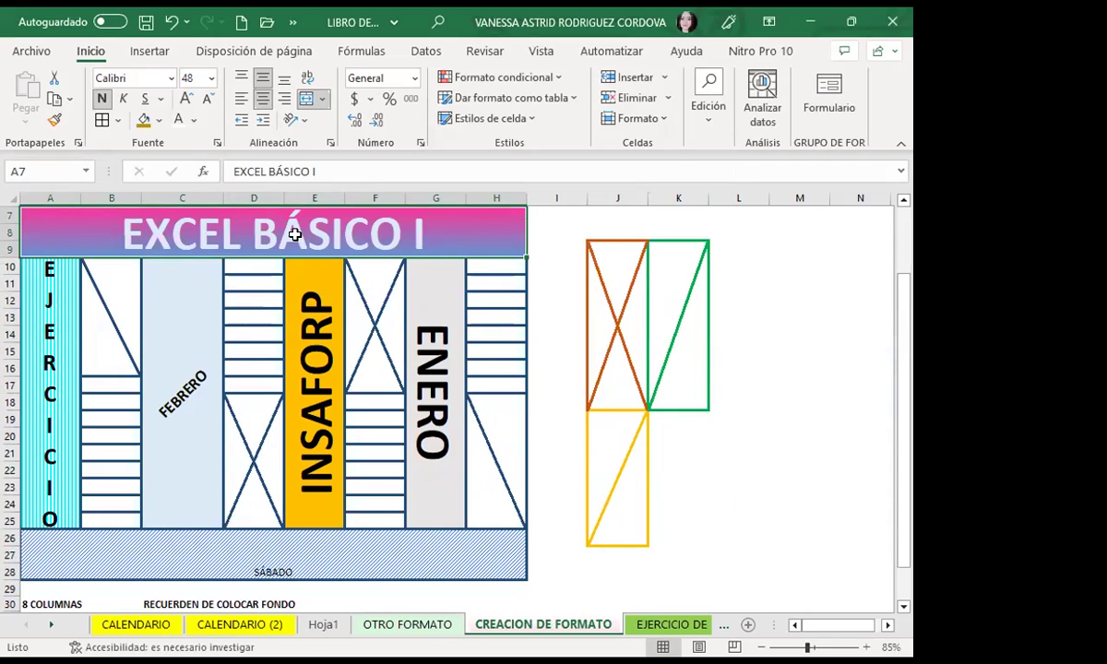
left_click(279, 571)
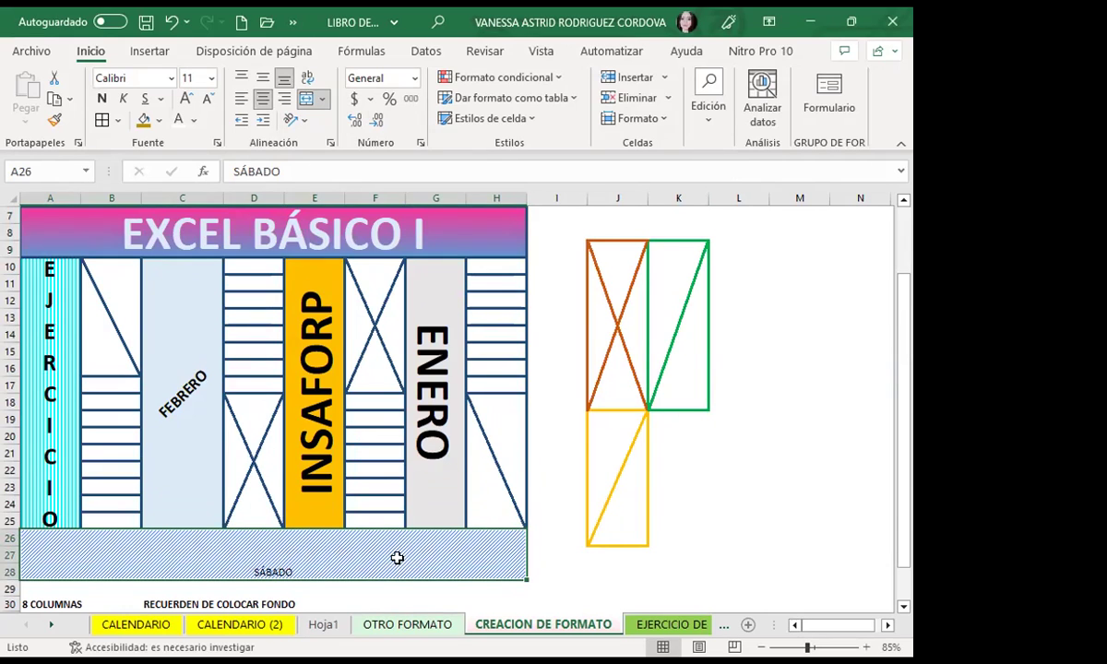
left_click(101, 99)
left_click(186, 99)
left_click(187, 98)
left_click(186, 99)
left_click(186, 99)
left_click(187, 99)
left_click(187, 98)
left_click(186, 98)
left_click(187, 98)
left_click(187, 98)
left_click(186, 98)
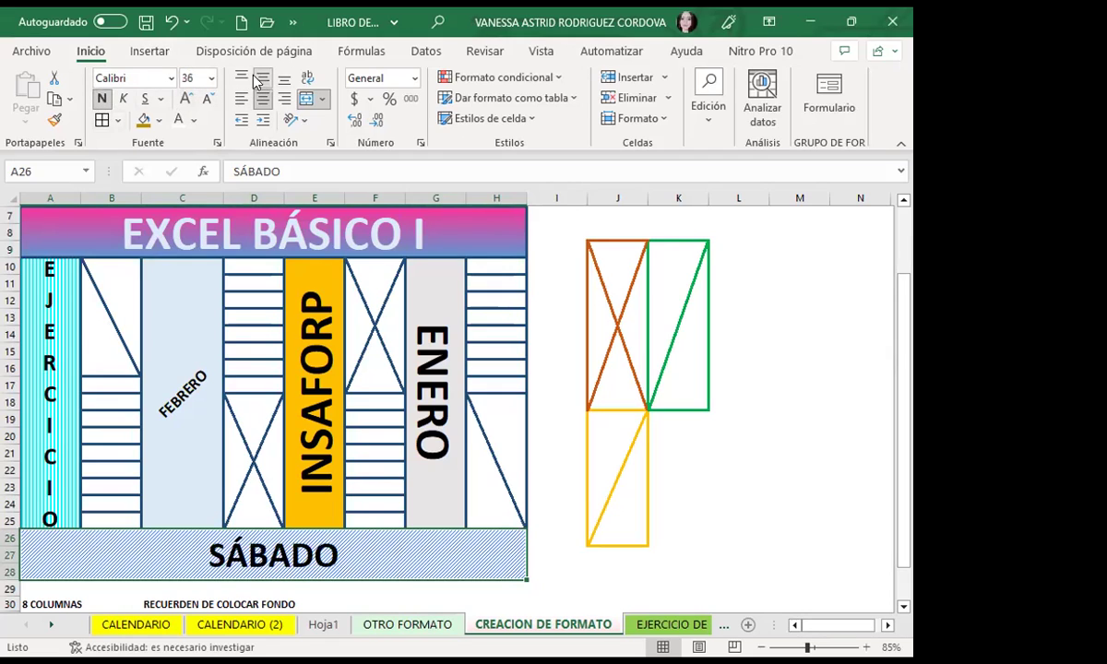
left_click(548, 559)
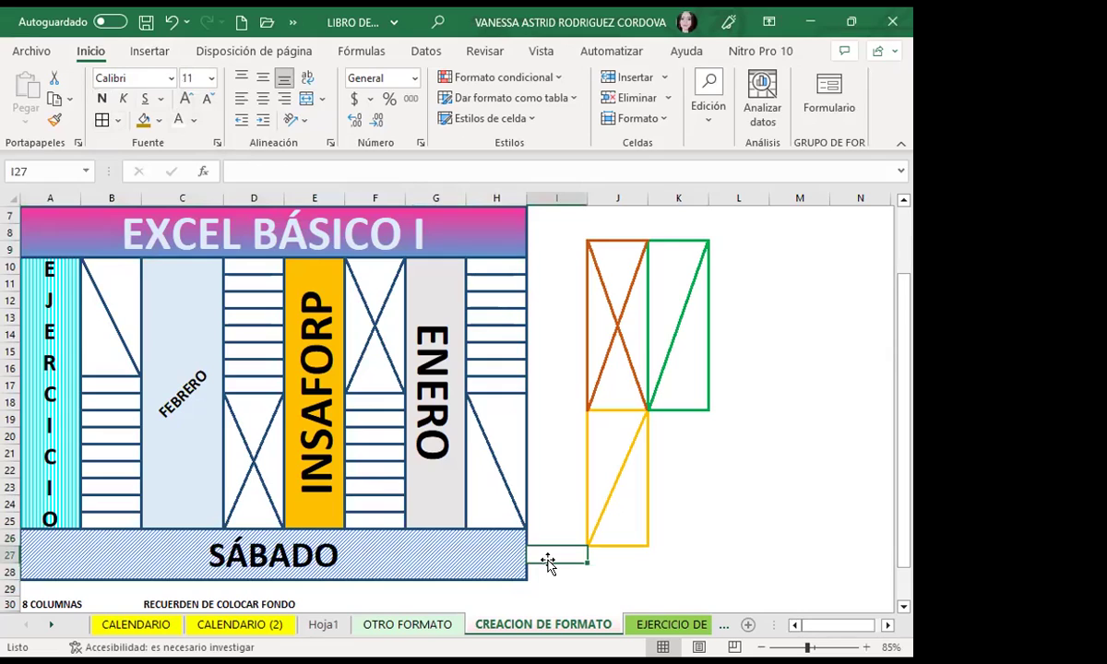
left_click(318, 544)
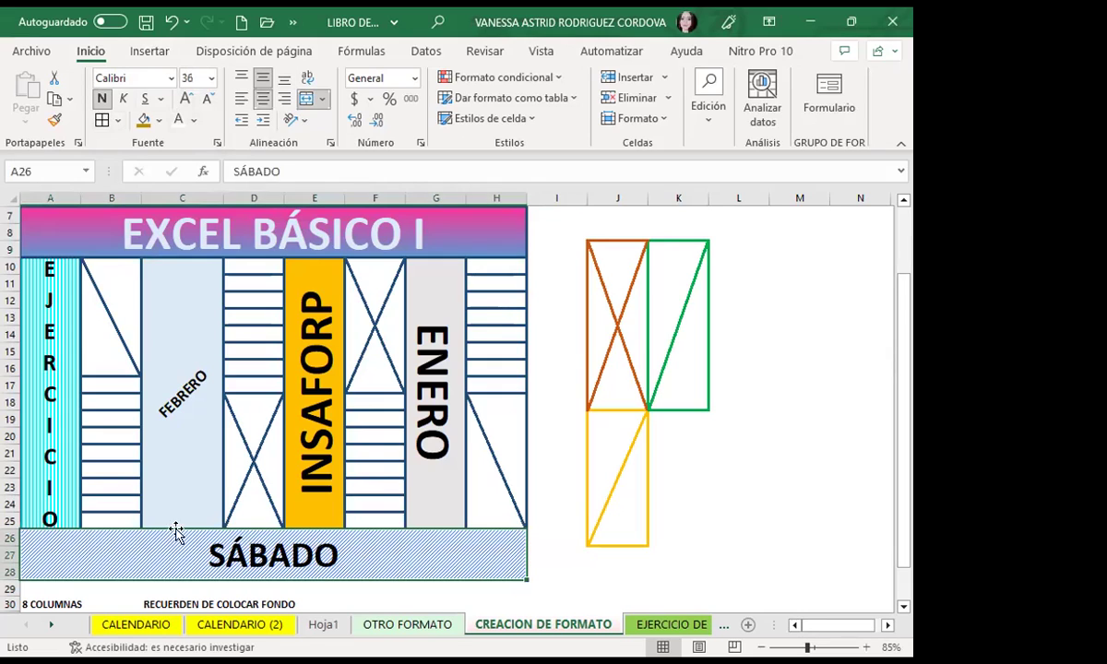
left_click(306, 119)
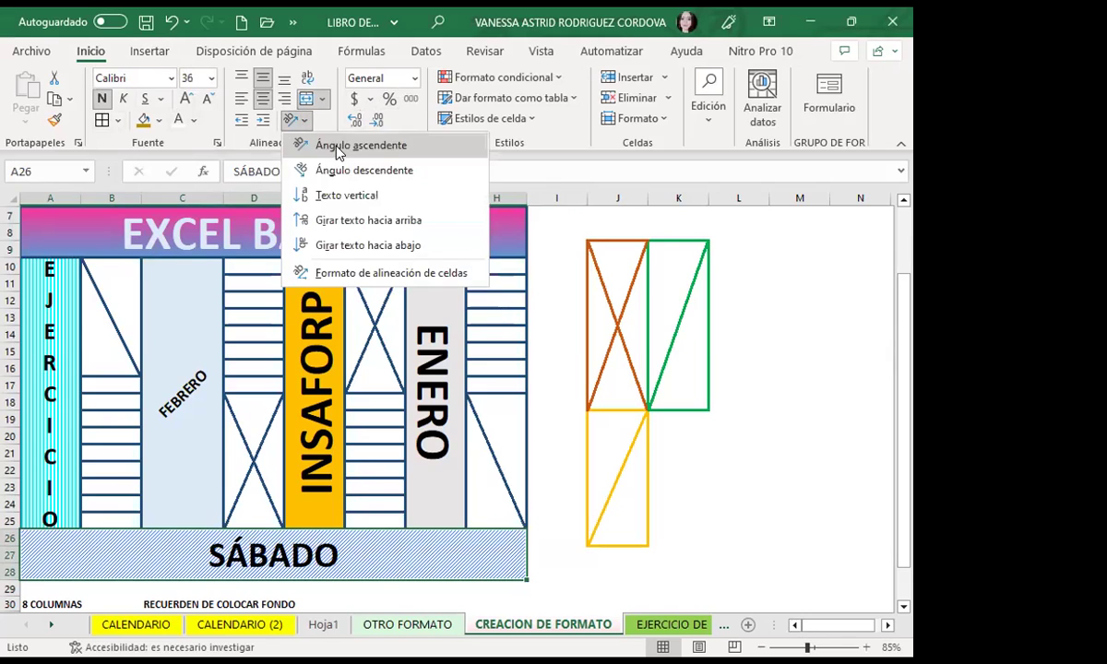
left_click(338, 148)
left_click(296, 119)
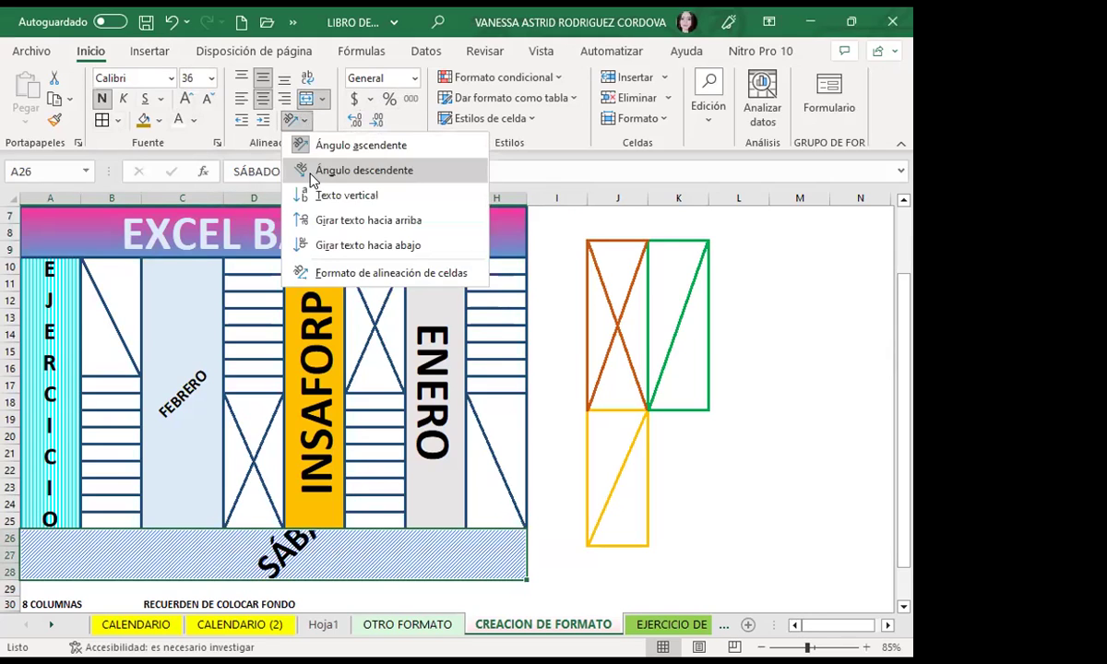
left_click(312, 171)
left_click(297, 119)
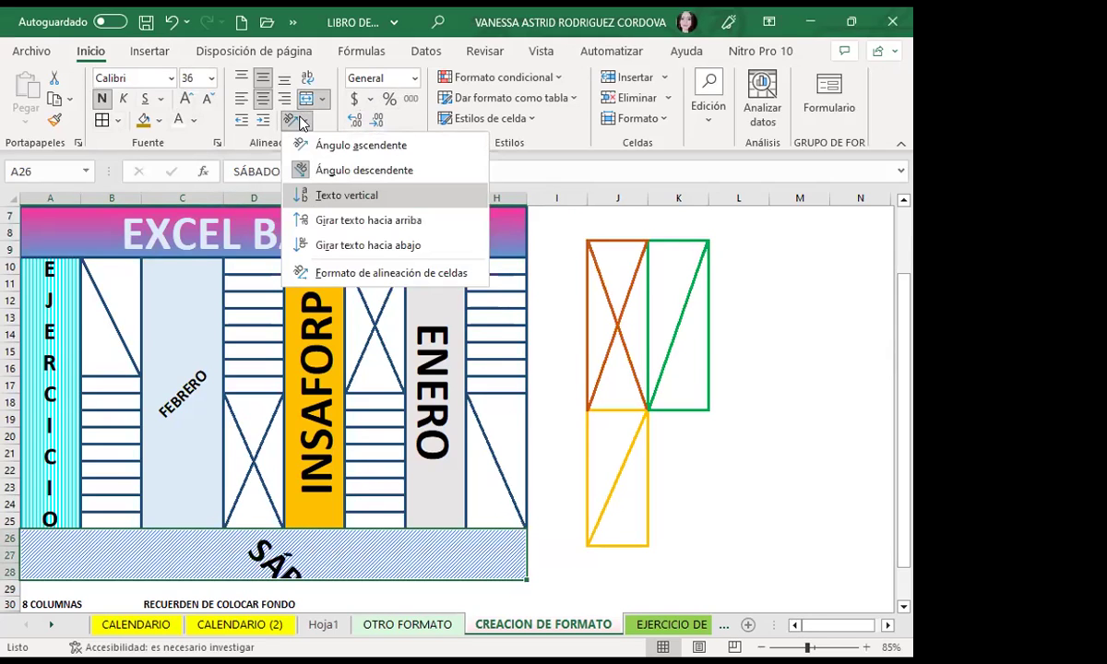
left_click(341, 196)
left_click(297, 119)
left_click(332, 220)
left_click(305, 125)
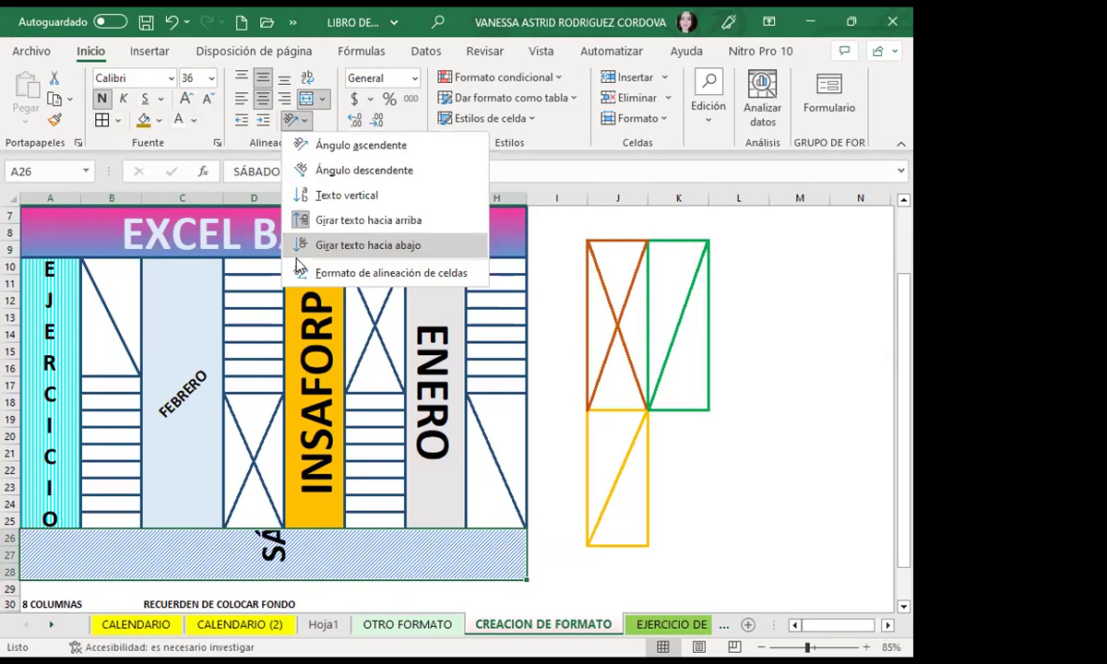
left_click(300, 247)
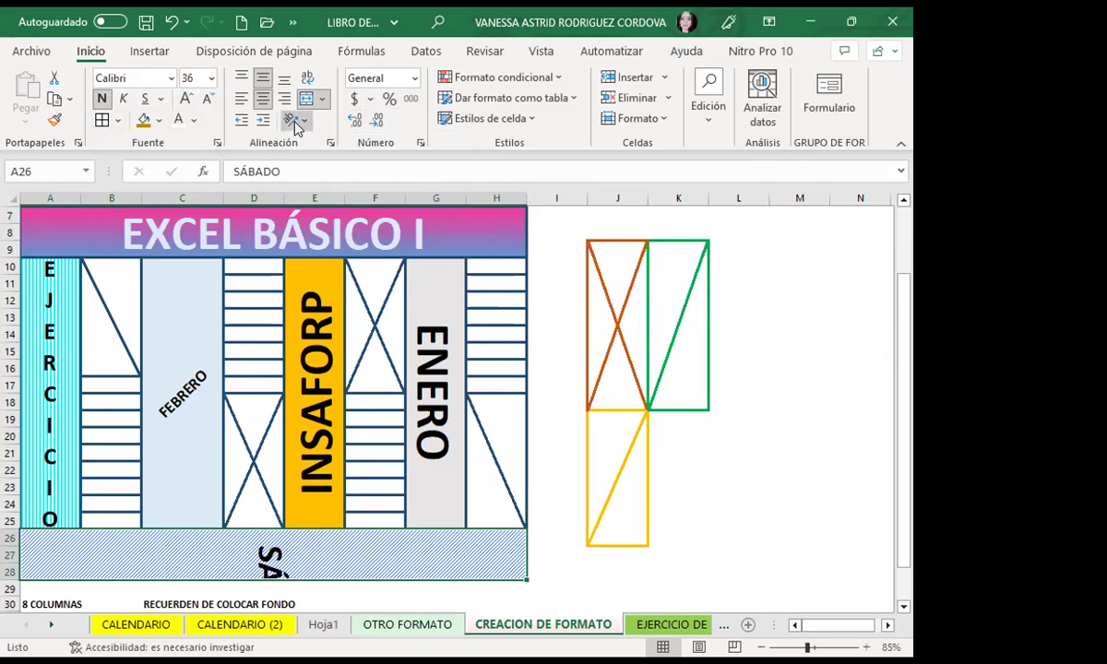
left_click(296, 120)
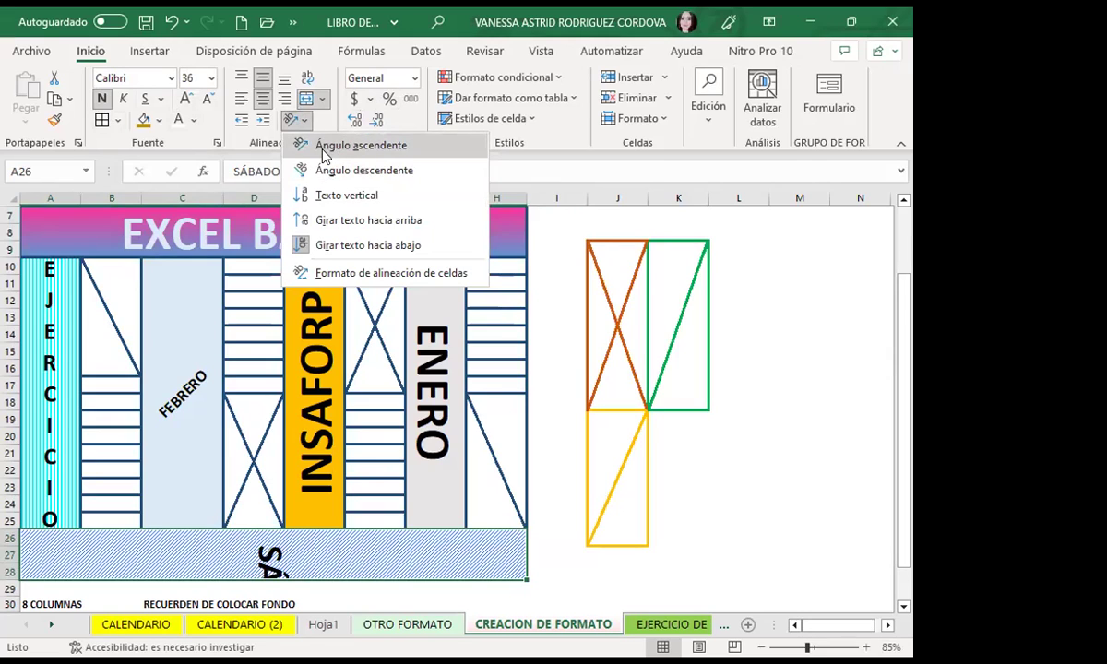
left_click(342, 196)
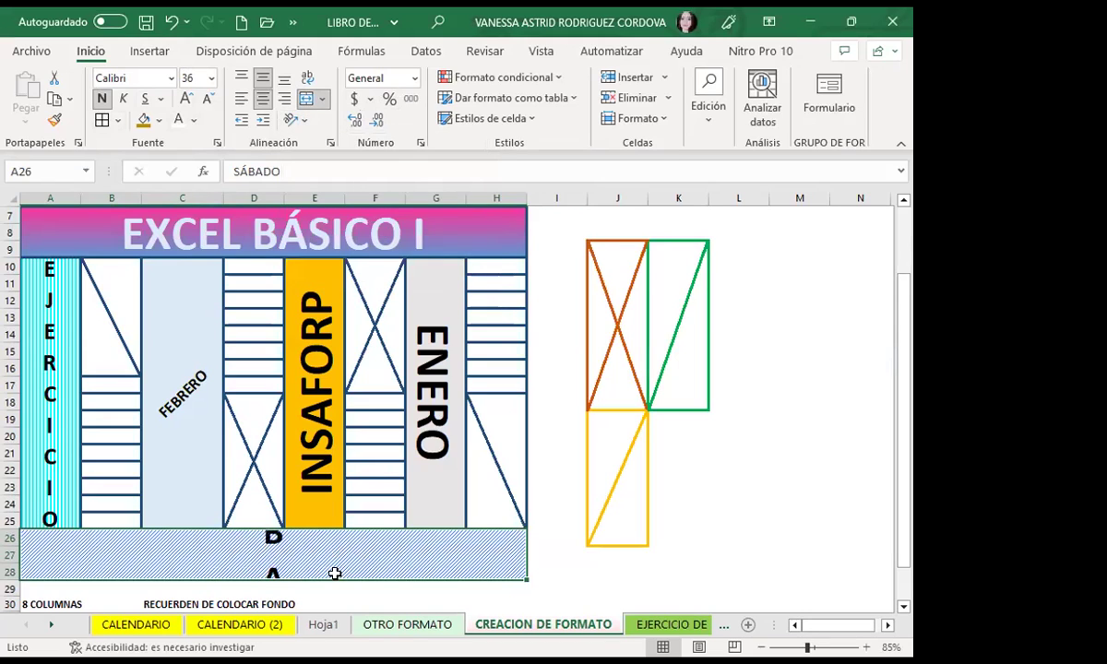
left_click(171, 19)
left_click(171, 19)
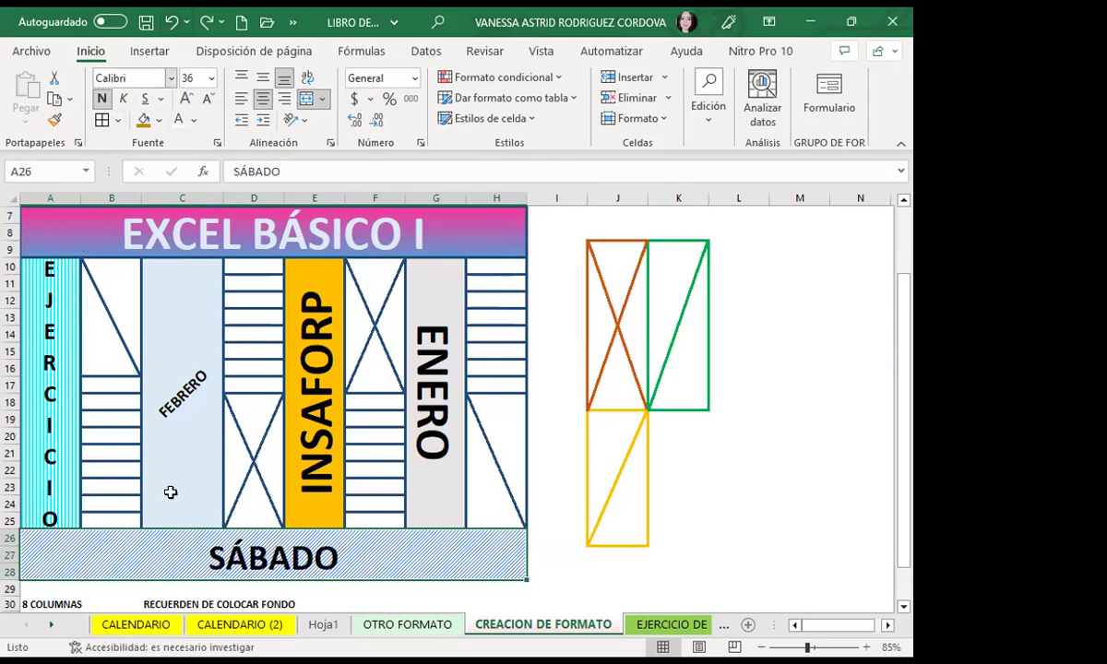
left_click(549, 554)
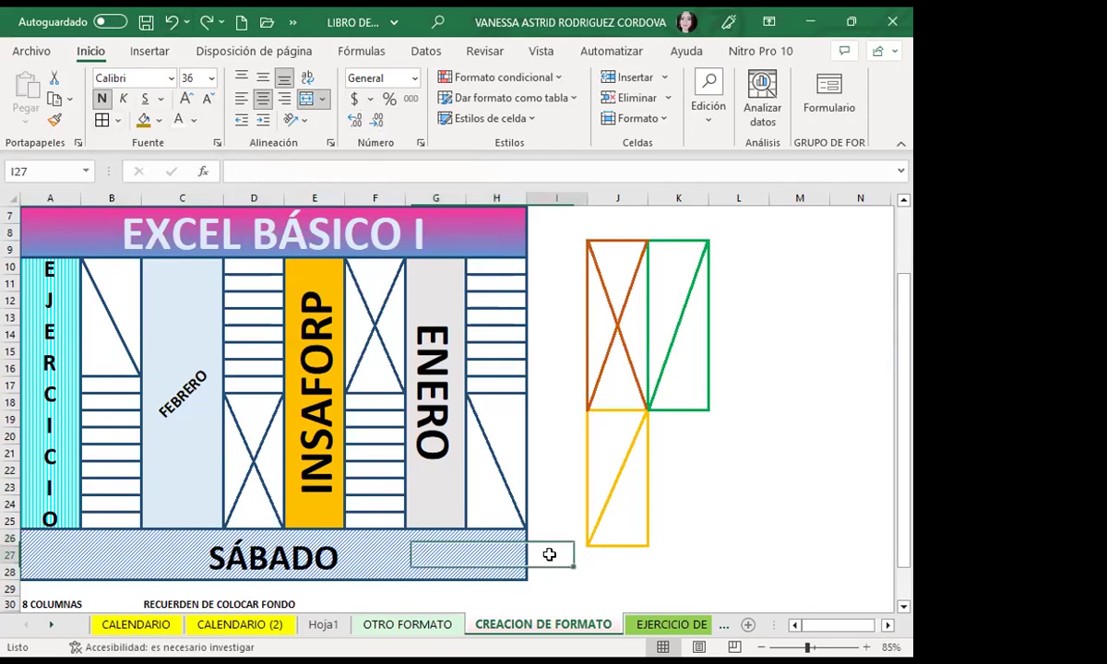
left_click(434, 553)
left_click(48, 391)
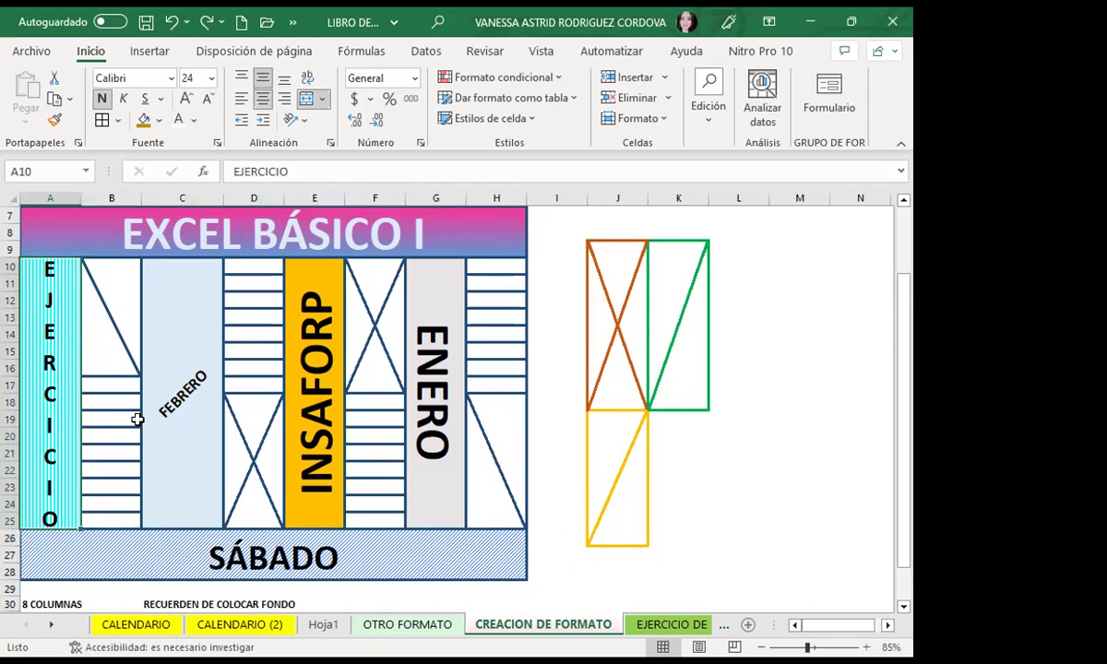
left_click(152, 401)
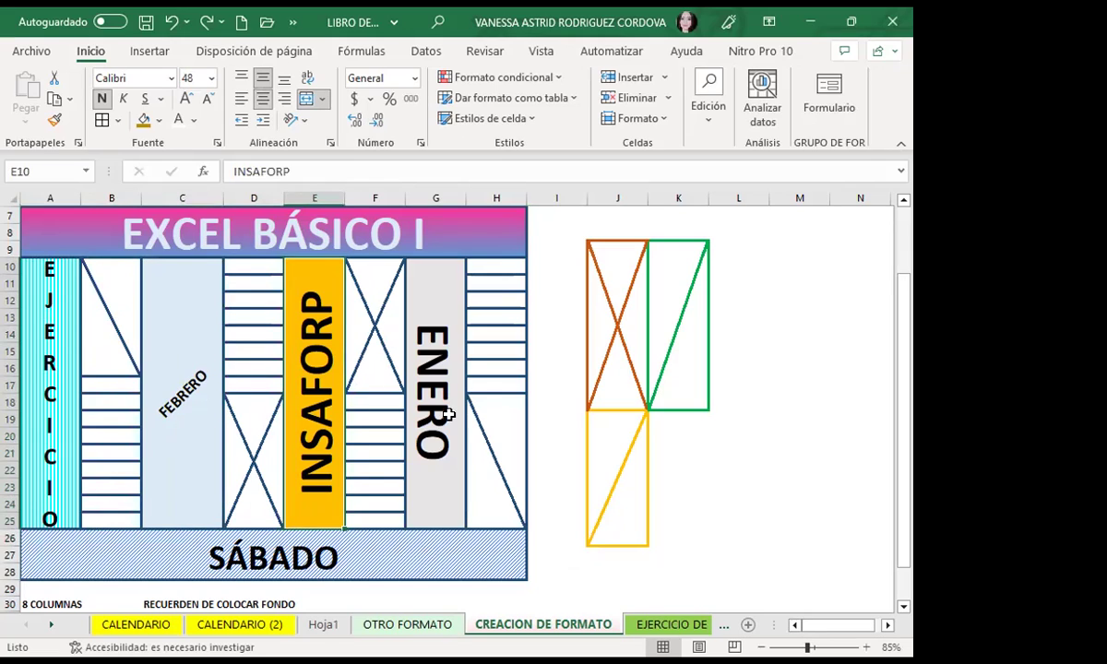
left_click(446, 419)
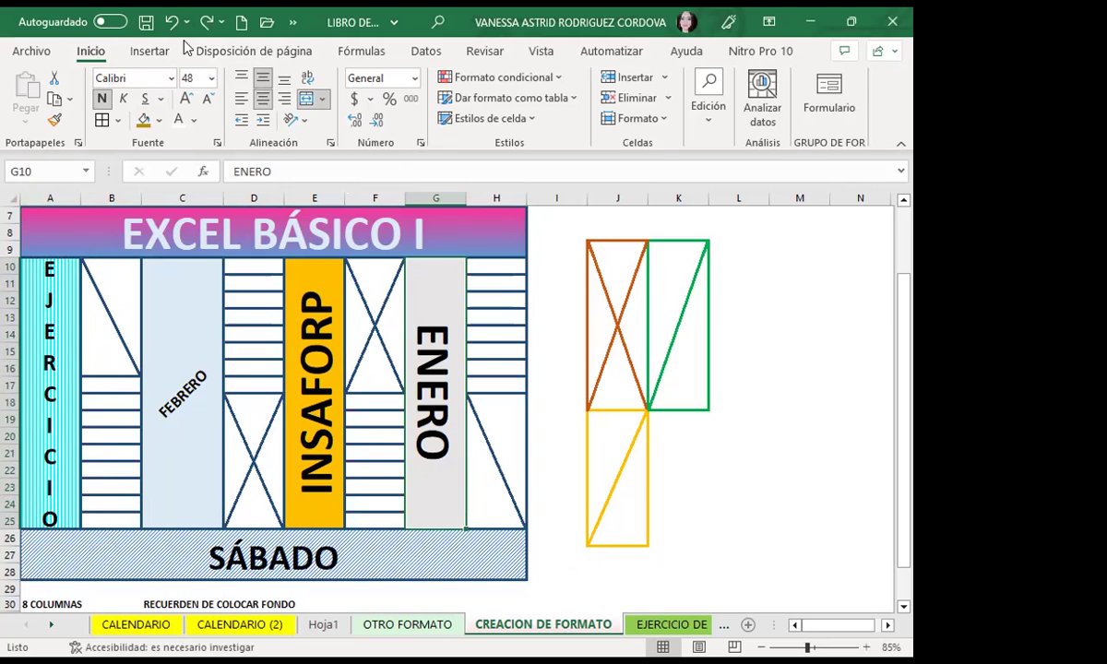
- Search Bing images for 'Fondo' as a sheet background
left_click(242, 51)
left_click(399, 99)
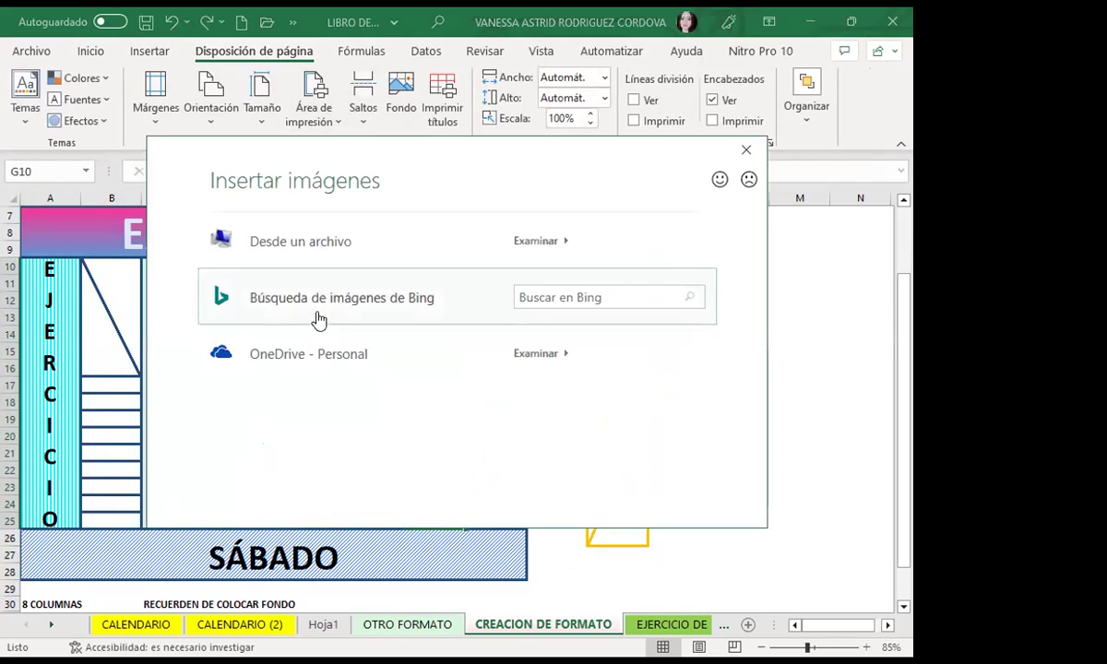
left_click(320, 308)
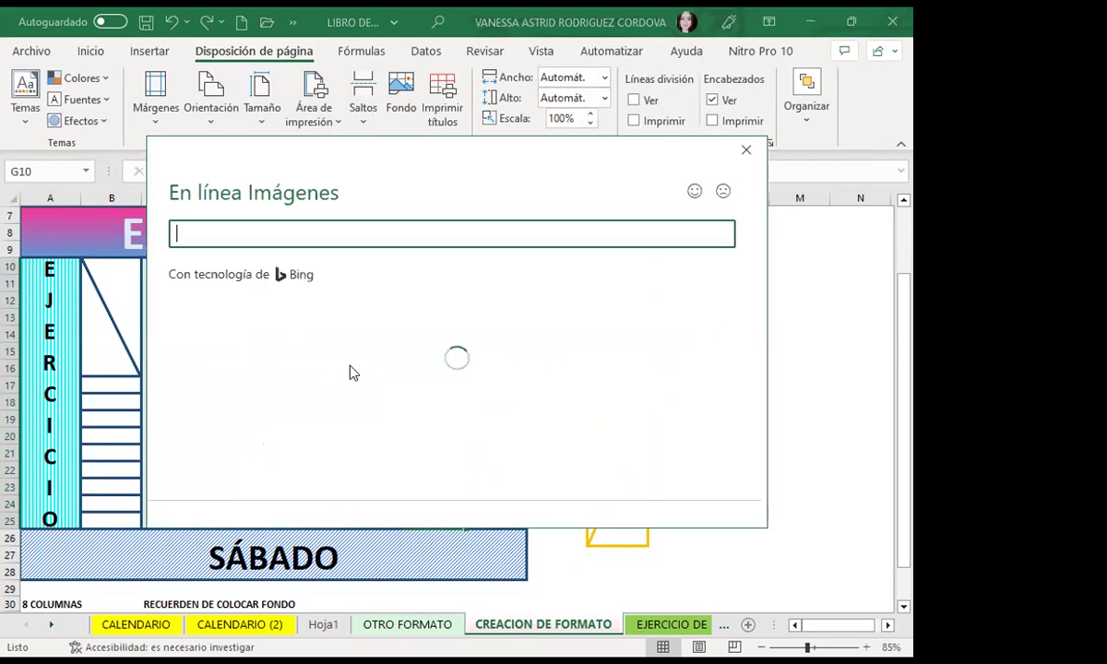
scroll(373, 423, "down", 1)
scroll(373, 423, "down", 1)
left_click(228, 401)
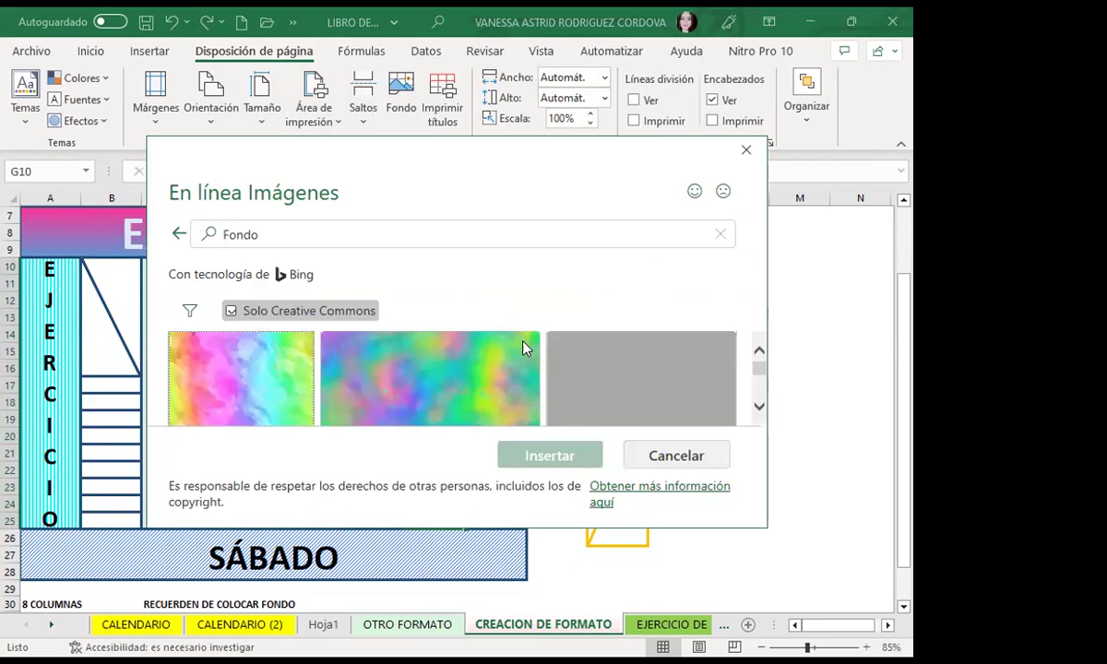
- Insert the pale green 'Fondo' image as the CREACION DE FORMATO sheet background
scroll(517, 369, "down", 1)
scroll(512, 390, "down", 2)
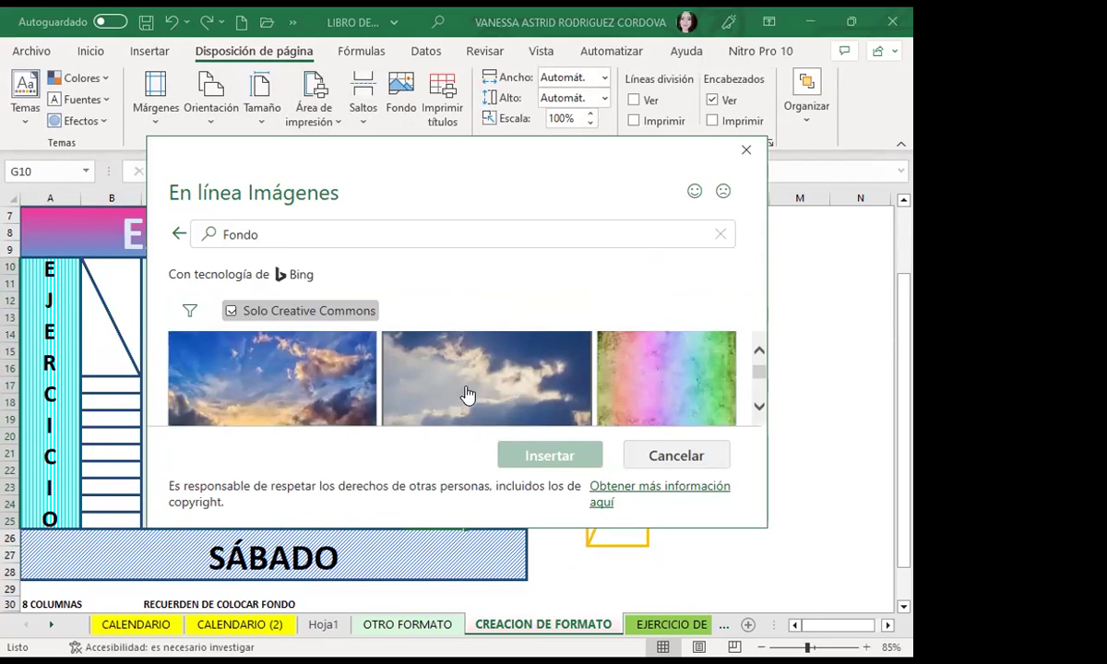
scroll(387, 390, "down", 1)
scroll(375, 395, "down", 1)
scroll(369, 398, "down", 1)
scroll(380, 402, "down", 1)
scroll(383, 401, "down", 1)
scroll(383, 401, "down", 1)
scroll(382, 400, "down", 1)
left_click(498, 416)
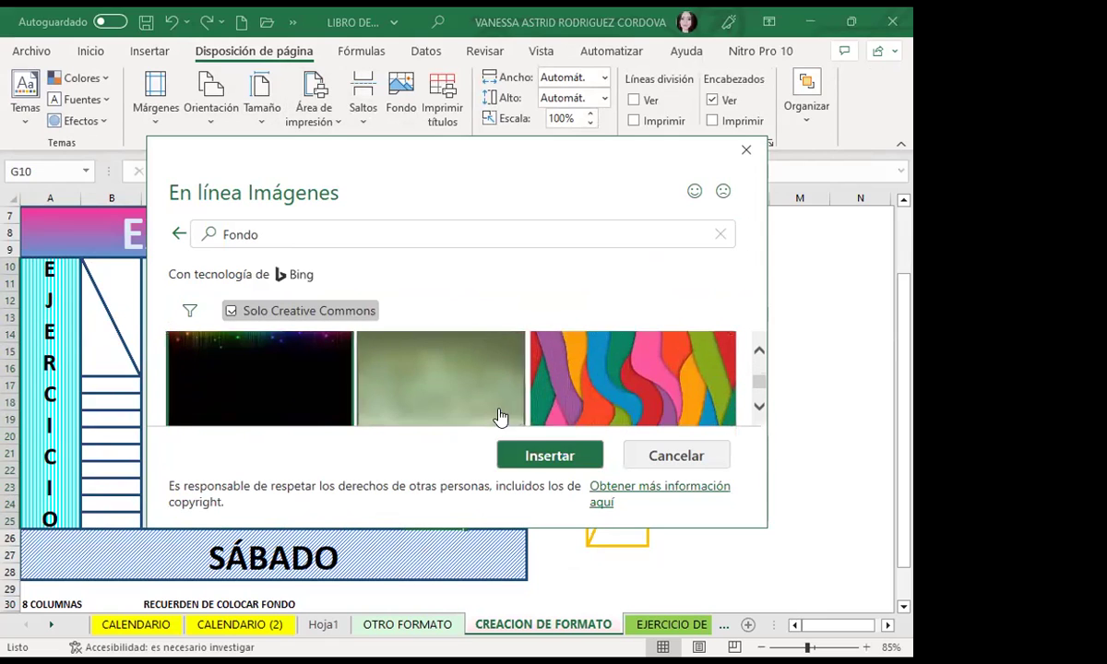
left_click(573, 457)
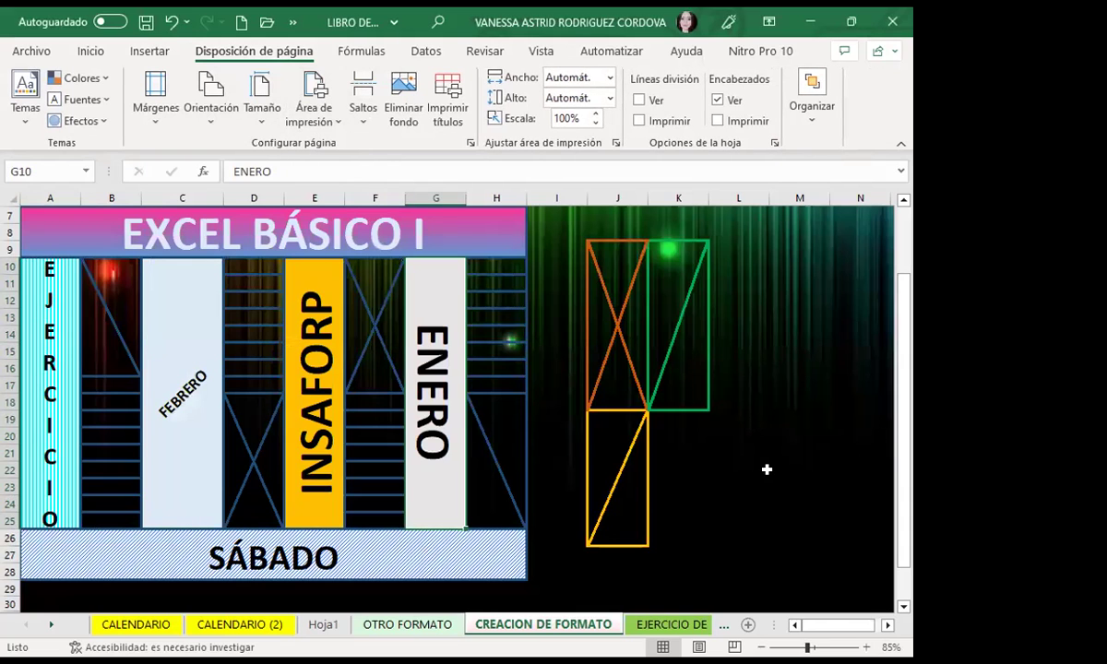
left_click(766, 468)
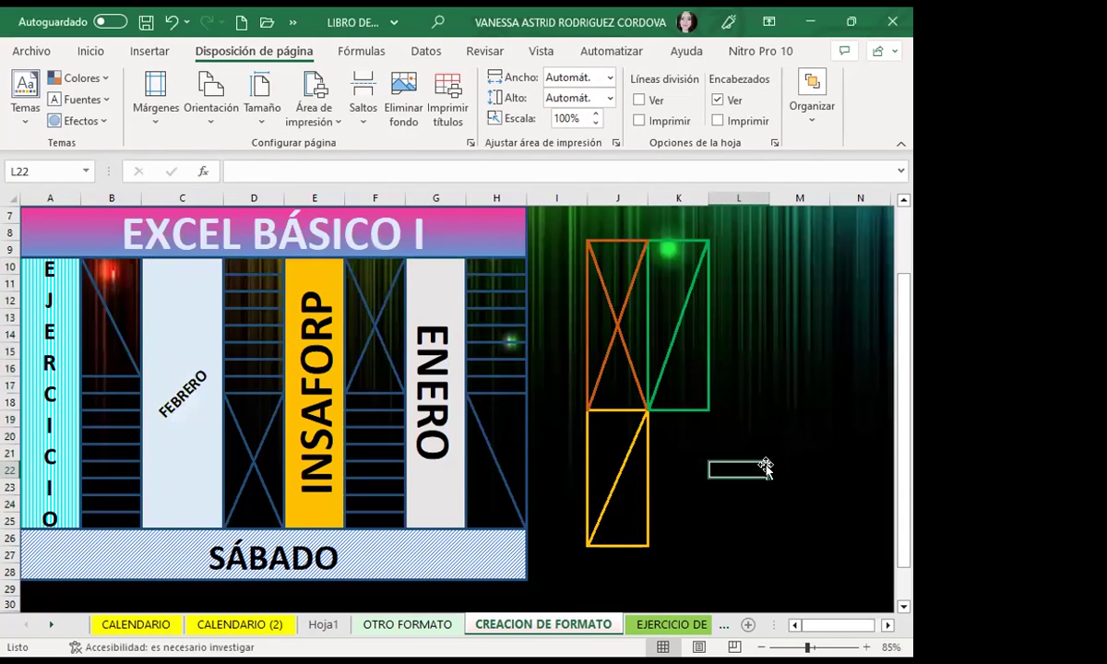
scroll(709, 460, "down", 2)
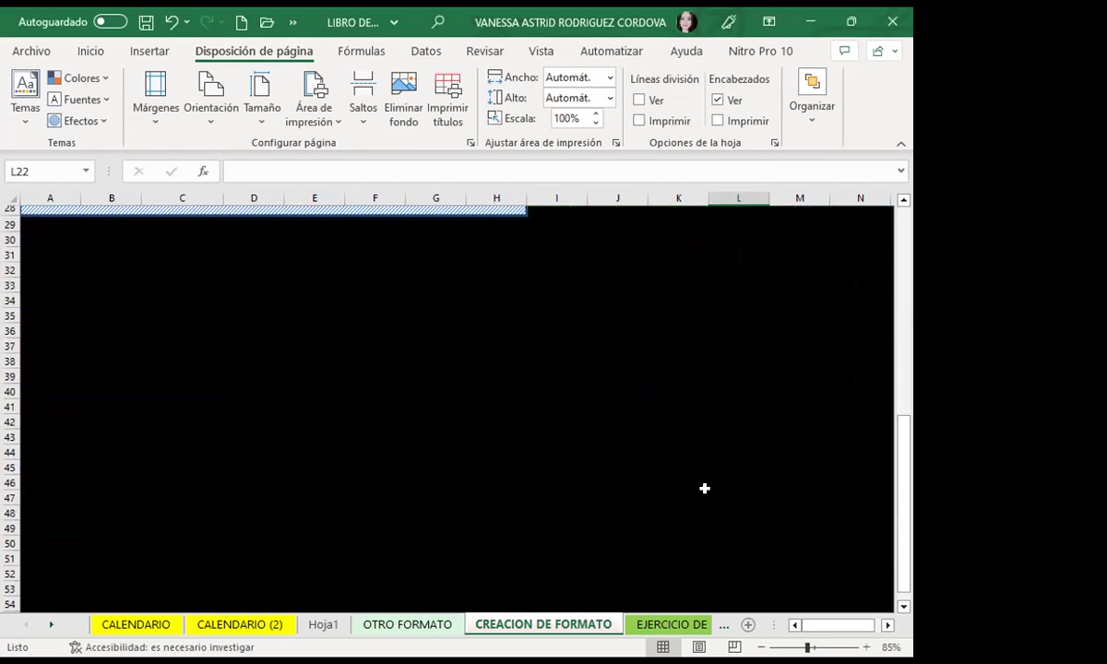
scroll(706, 491, "up", 4)
left_click(794, 369)
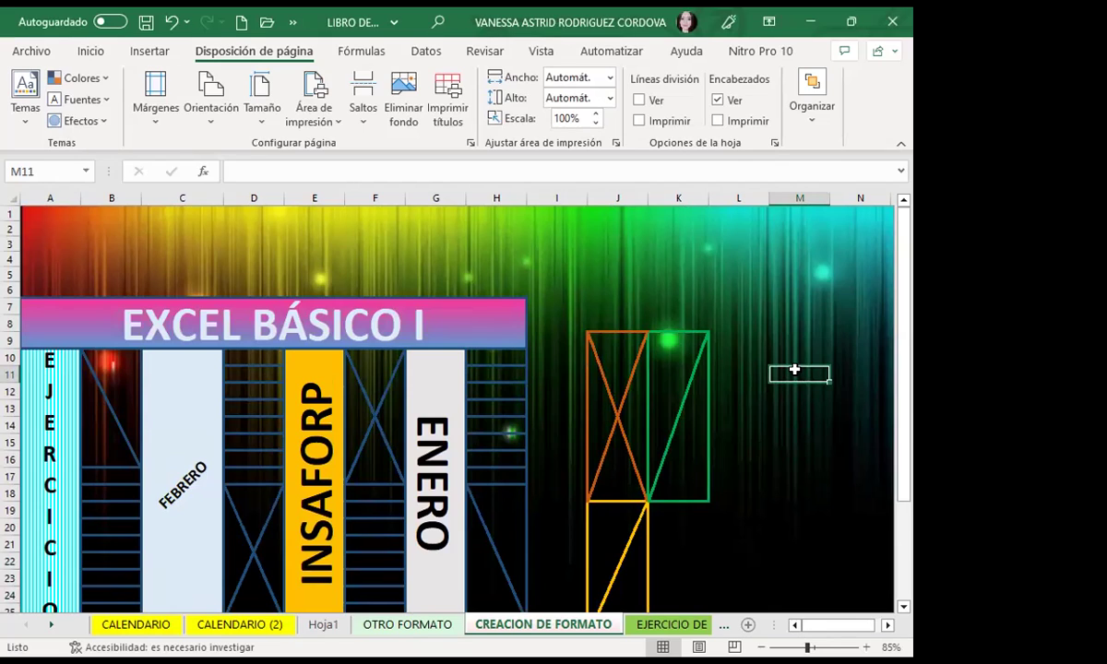
scroll(305, 425, "down", 3)
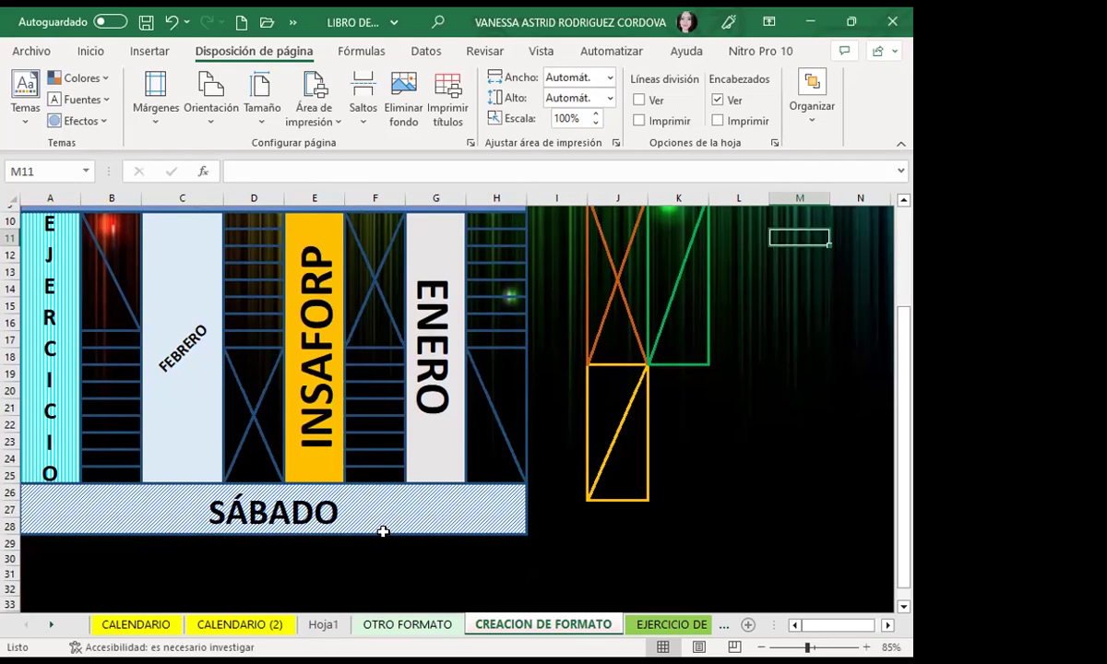
- On Hoja1, delete the boat background image and turn gridlines back on
key("ctrl+Page_Up")
key("ctrl+Page_Up")
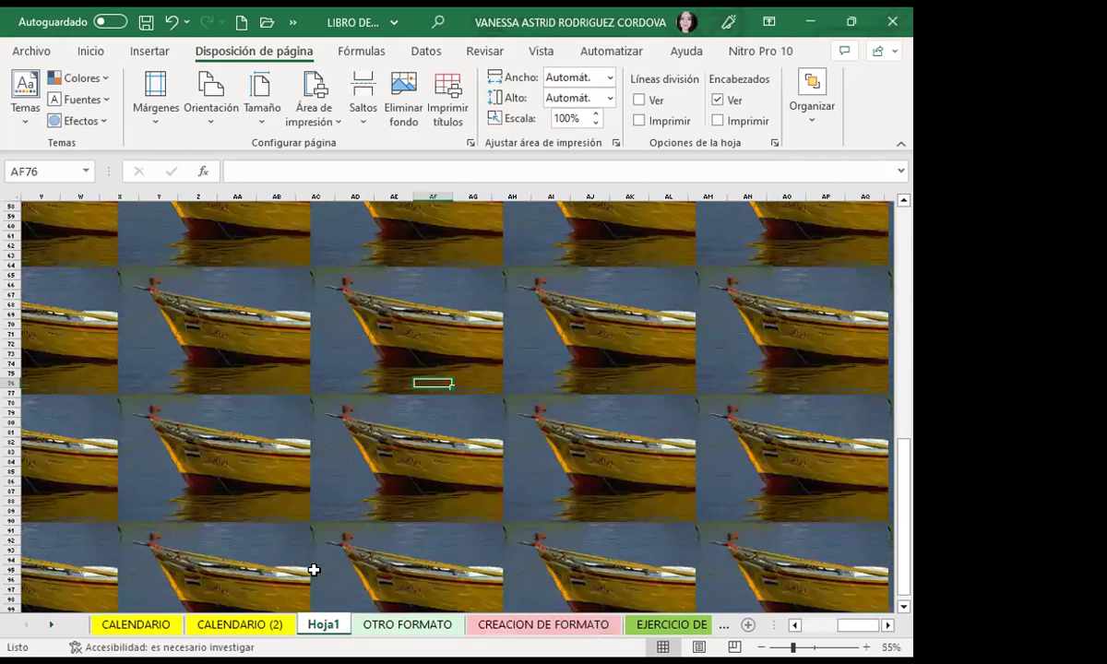
left_click(404, 88)
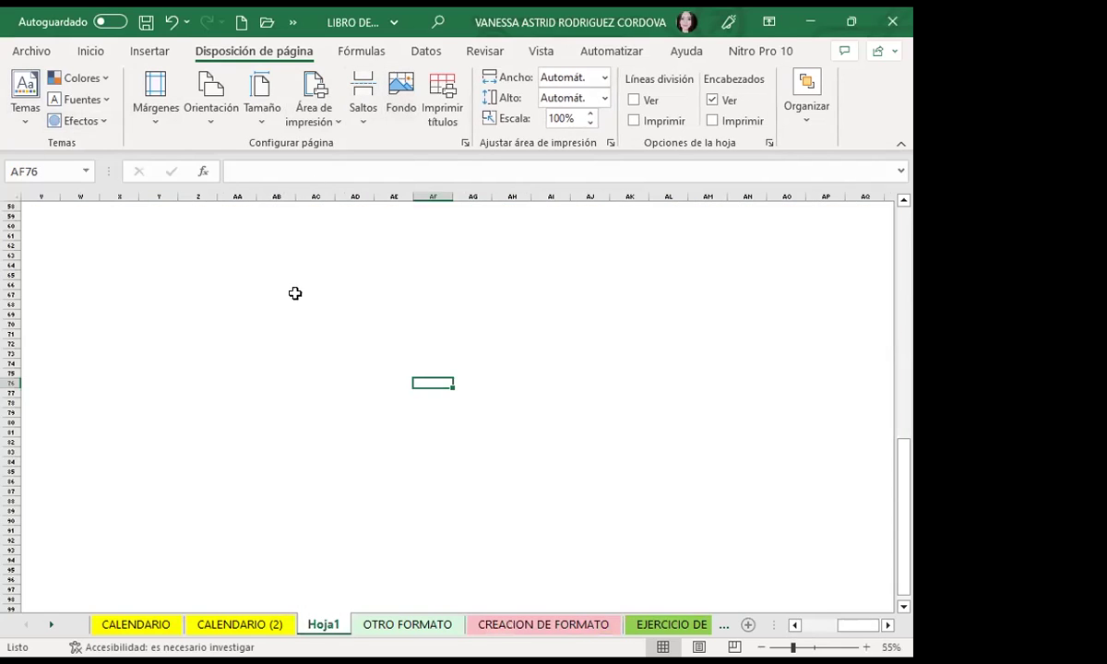
left_click(540, 53)
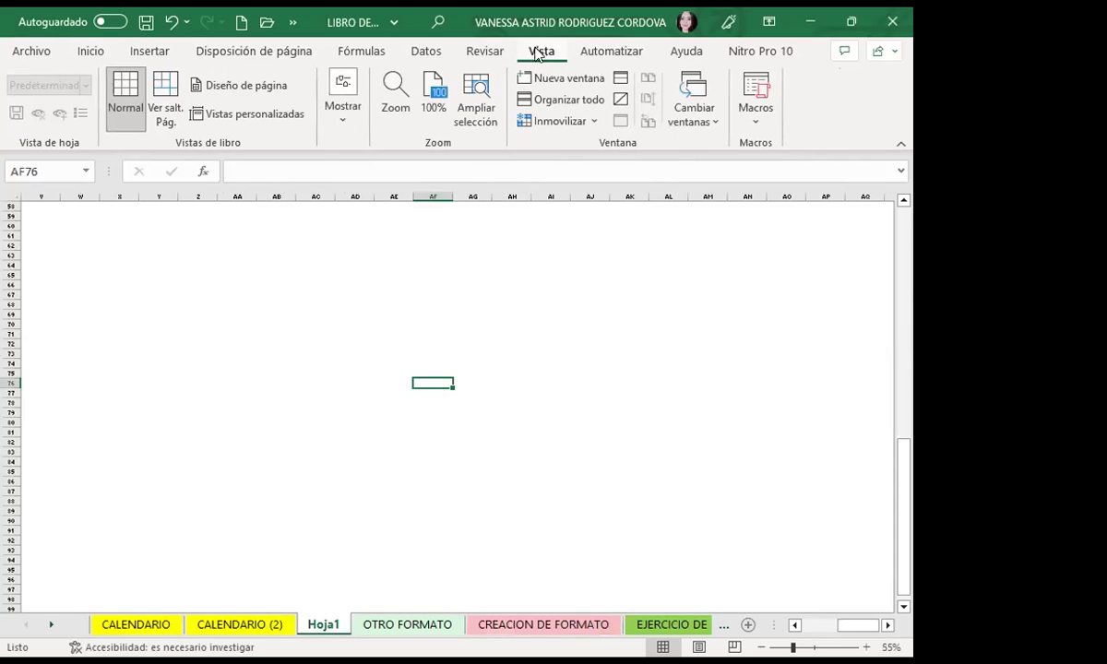
left_click(346, 104)
left_click(392, 198)
- Apply All Borders to the range Z63:AG81
left_click_drag(196, 255, 394, 315)
left_click_drag(430, 357, 489, 434)
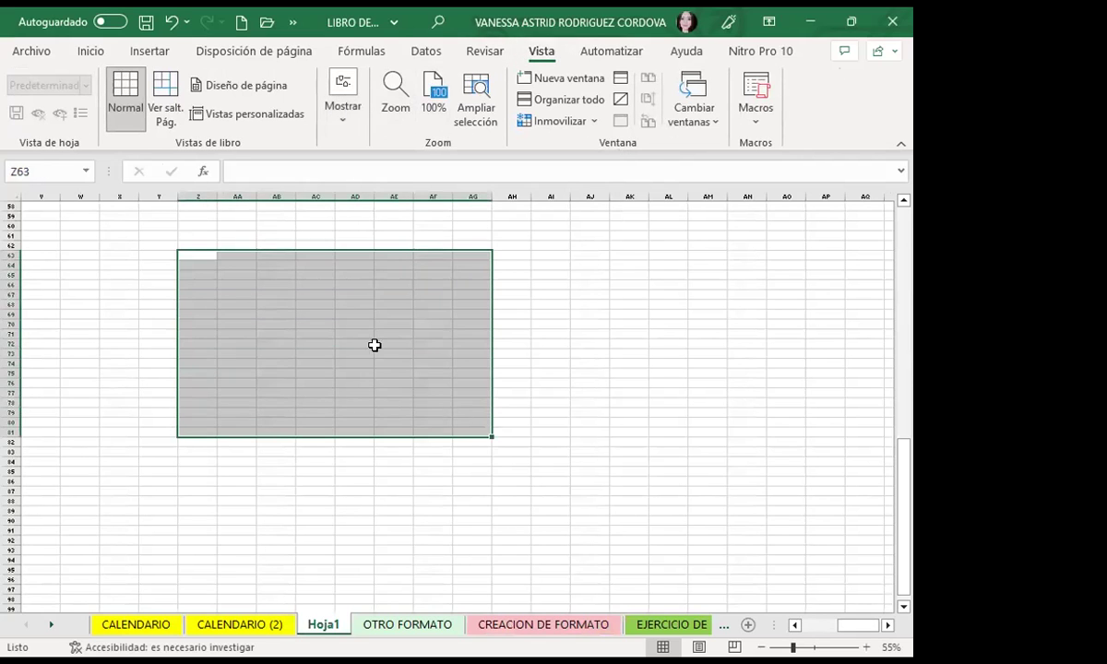
left_click(91, 50)
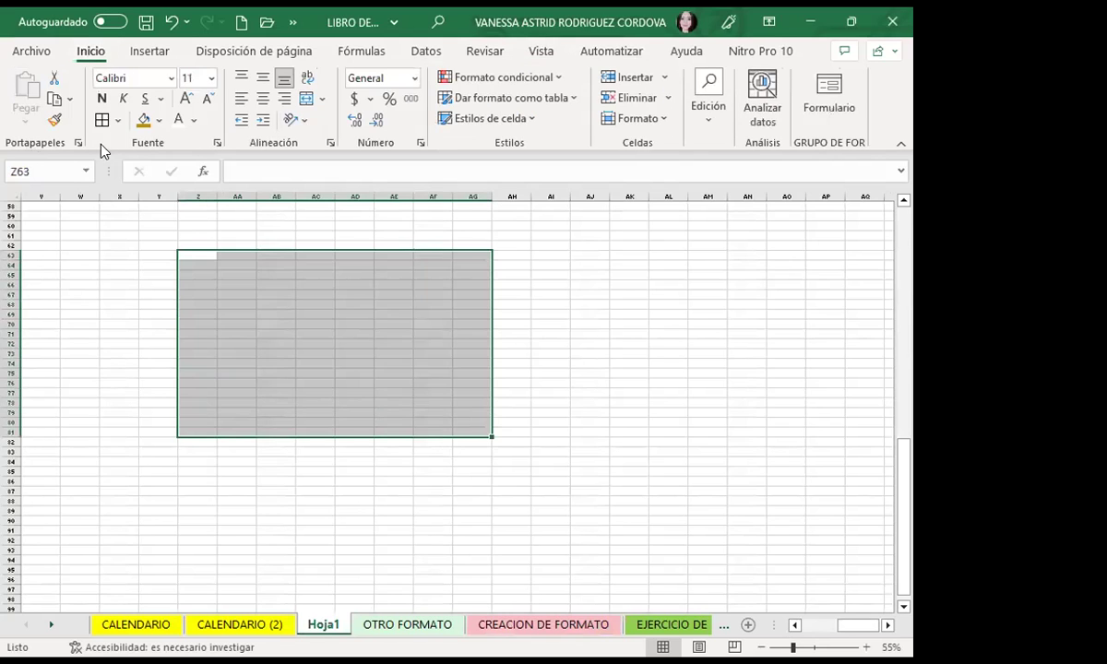
key("ctrl+1")
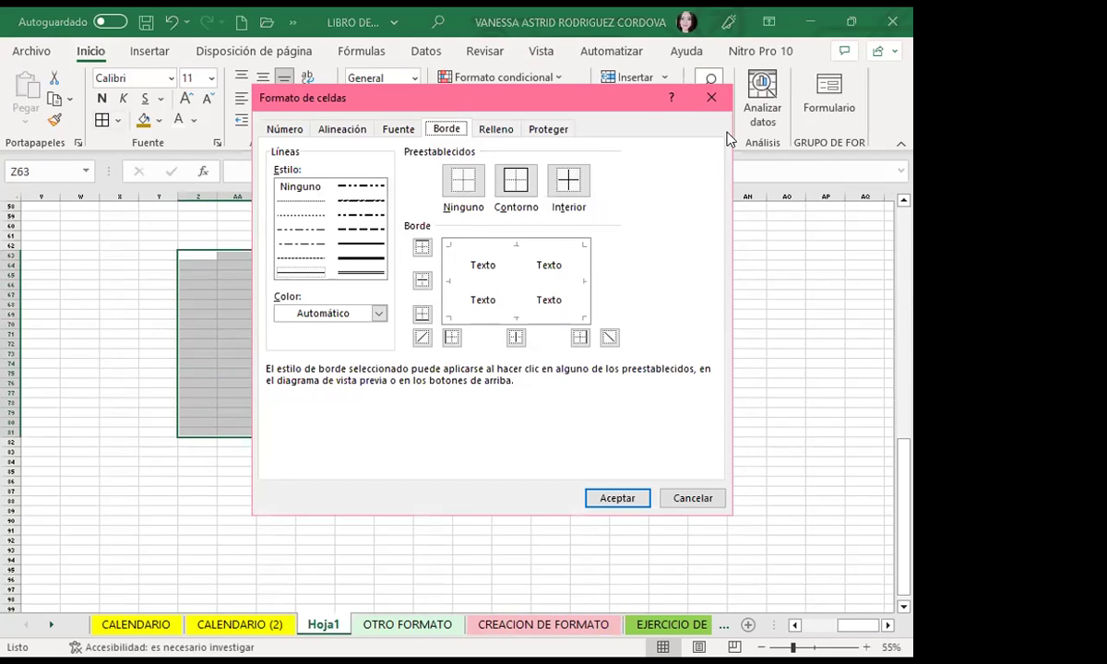
key("Escape")
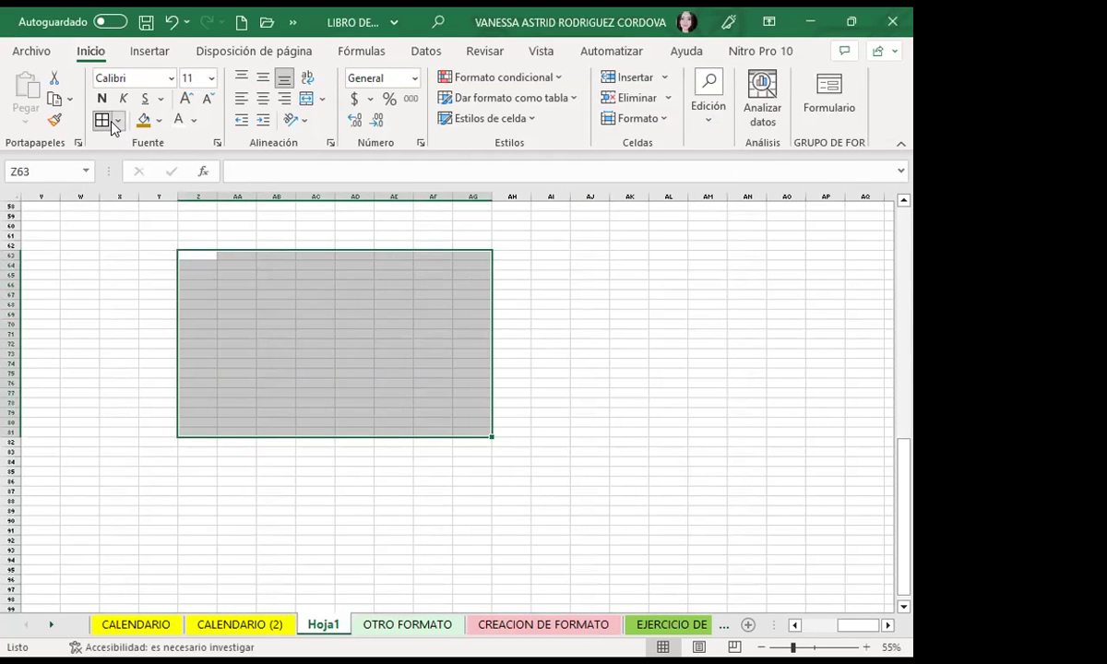
left_click(117, 121)
left_click(110, 300)
- Merge and center Z63:AG64 as a header and fill it dark blue
left_click_drag(197, 259, 478, 263)
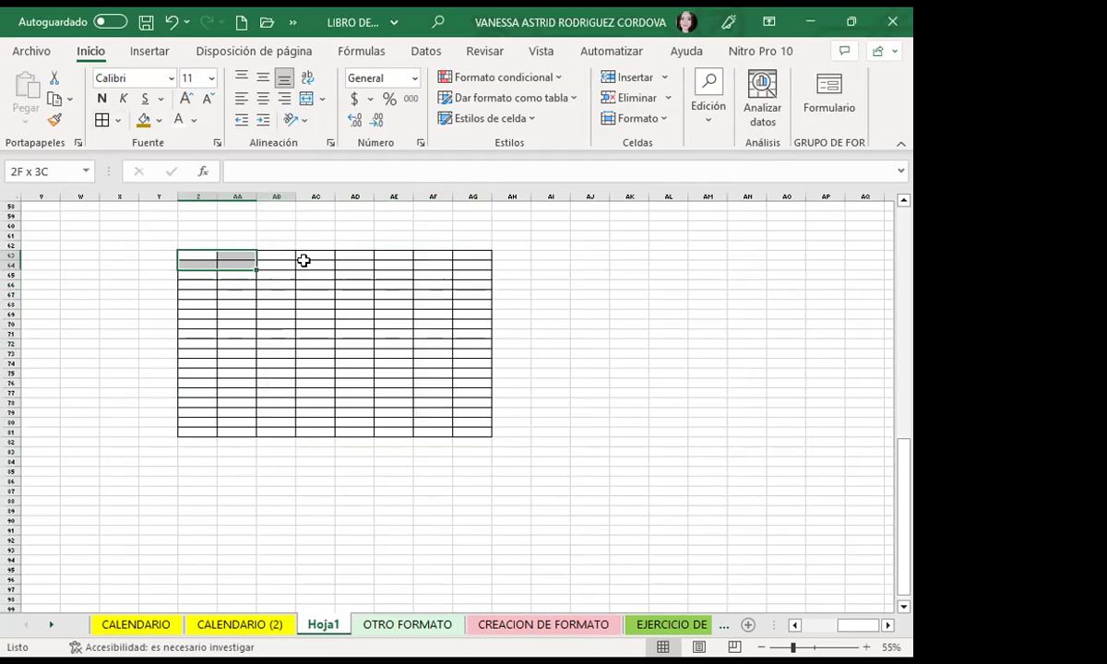
left_click(307, 99)
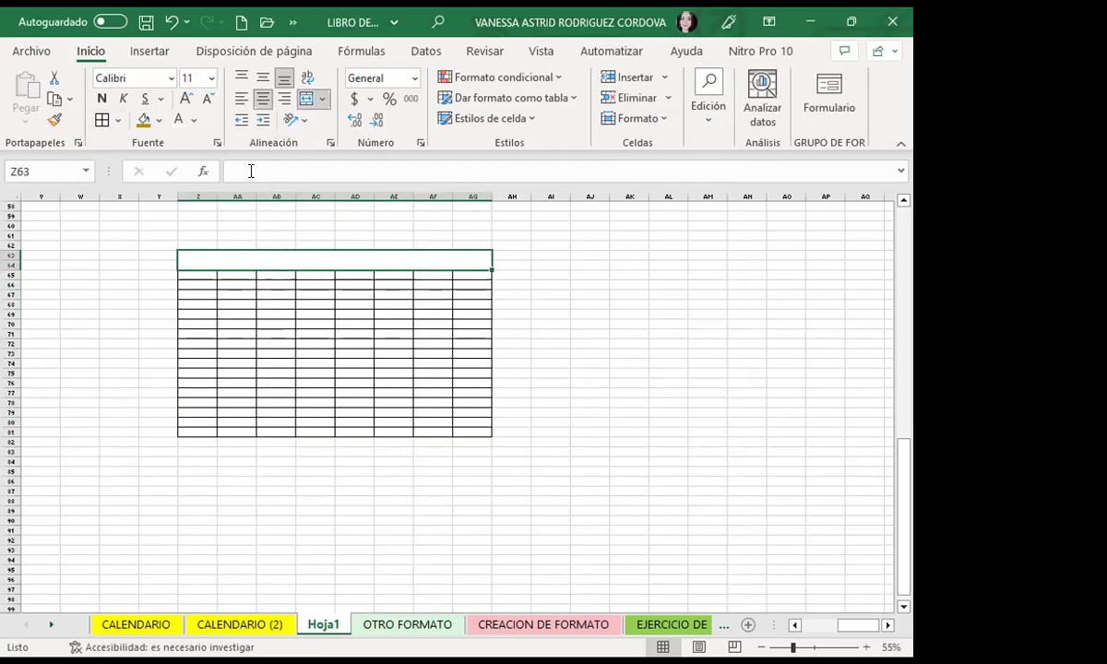
left_click(159, 123)
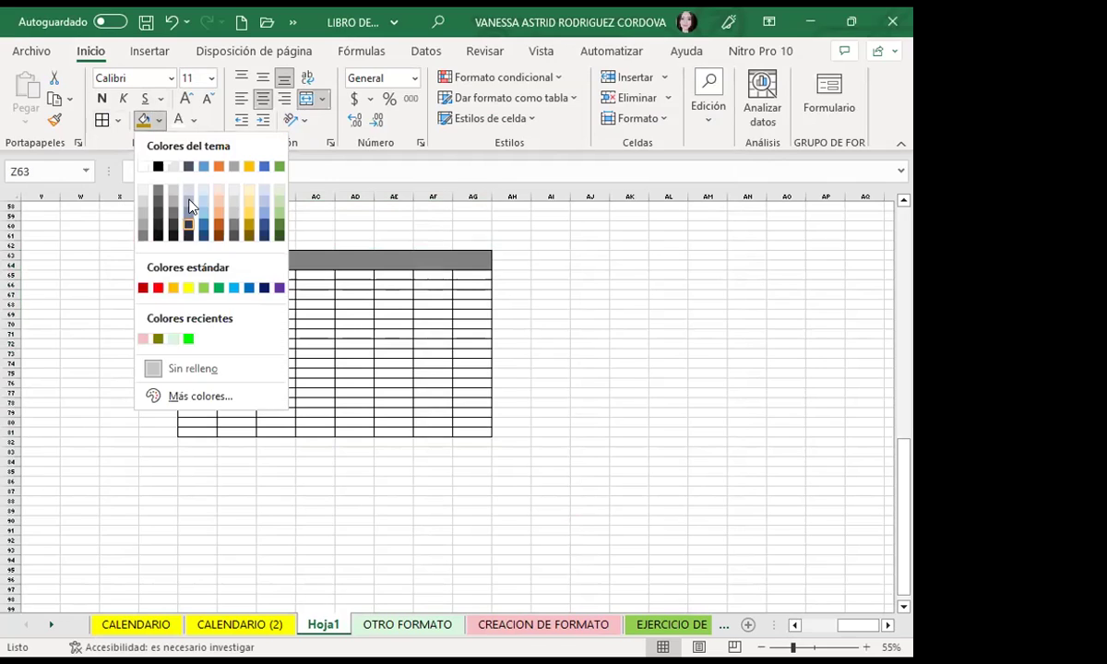
left_click(186, 189)
left_click(260, 320)
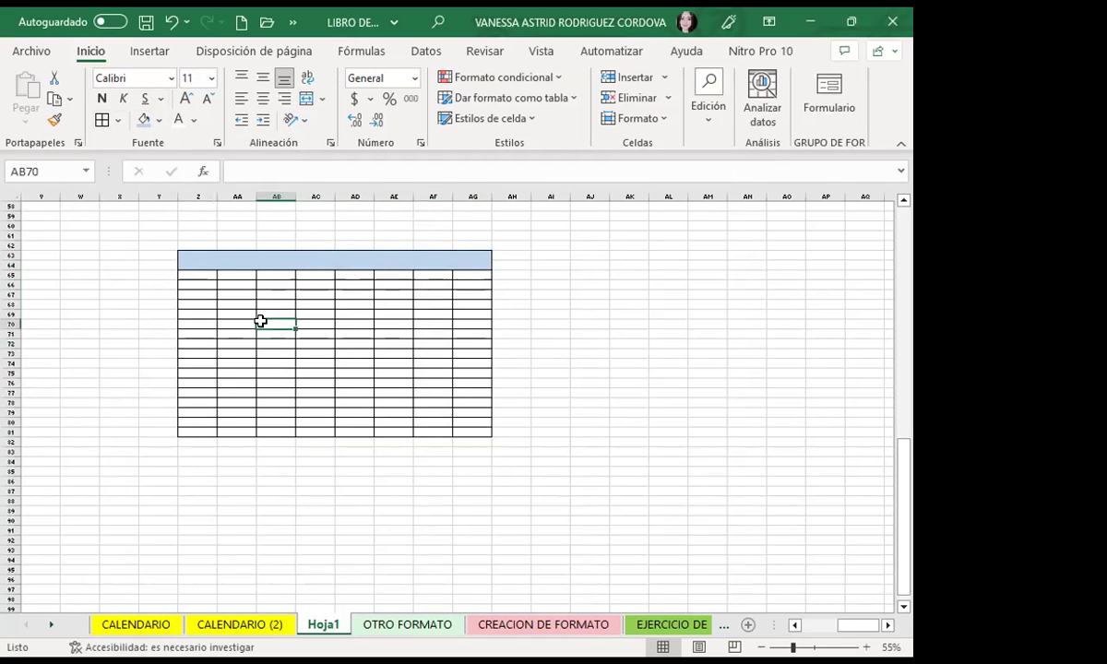
left_click(224, 254)
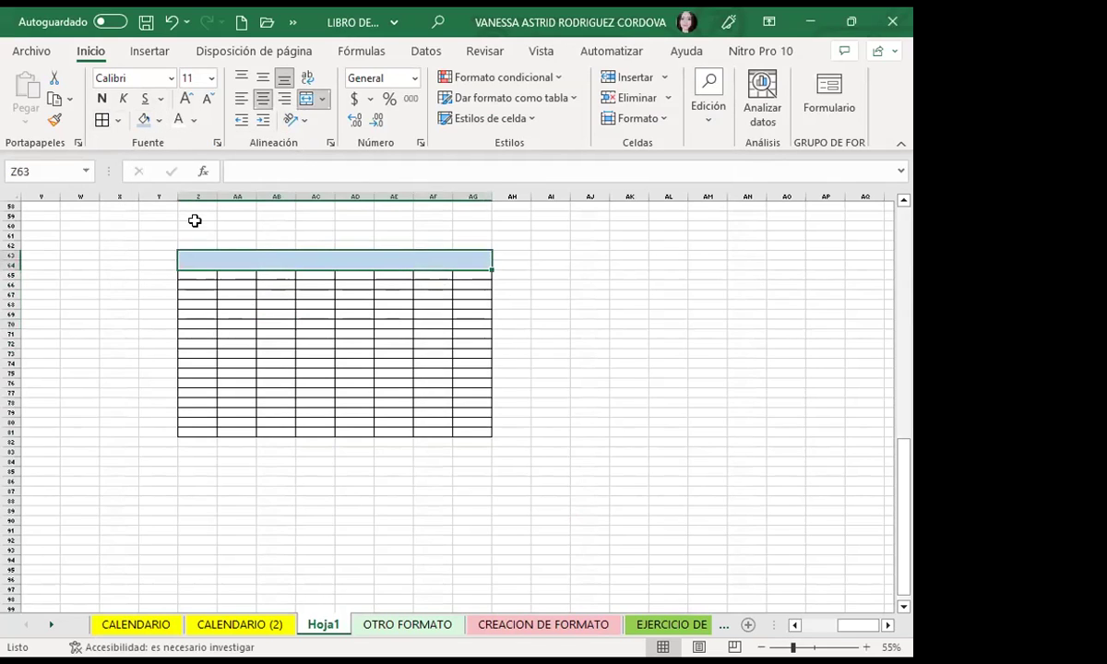
left_click(159, 122)
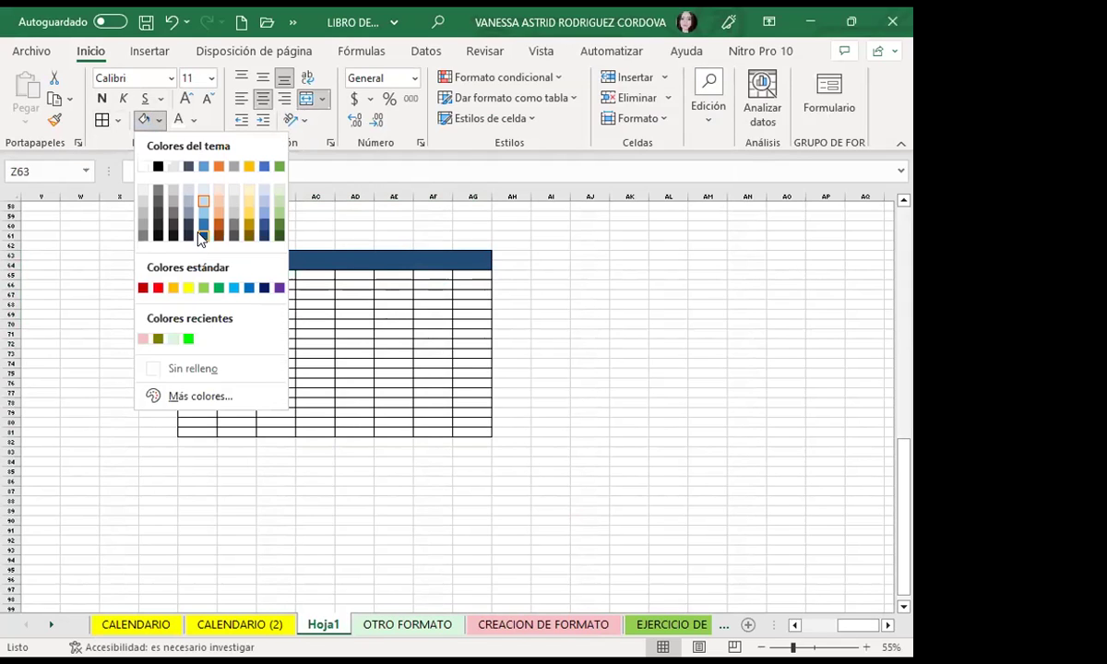
left_click(203, 236)
left_click(313, 342)
left_click(388, 382)
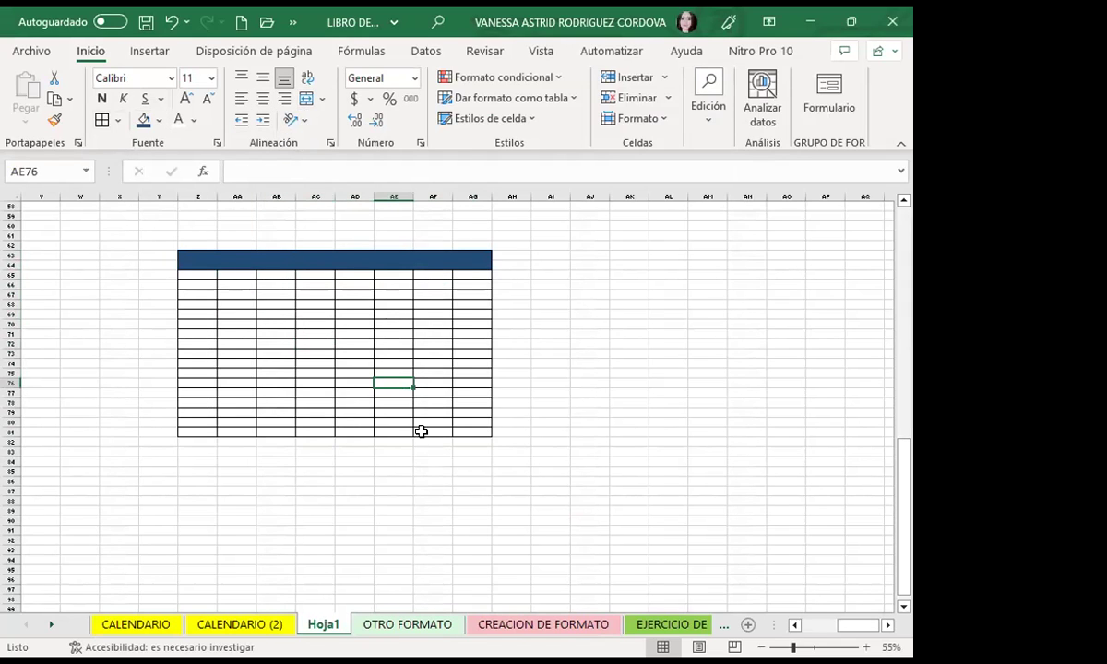
- Delete the empty columns Q:X so the table sits at R63:Y81
scroll(481, 411, "up", 1, "ctrl")
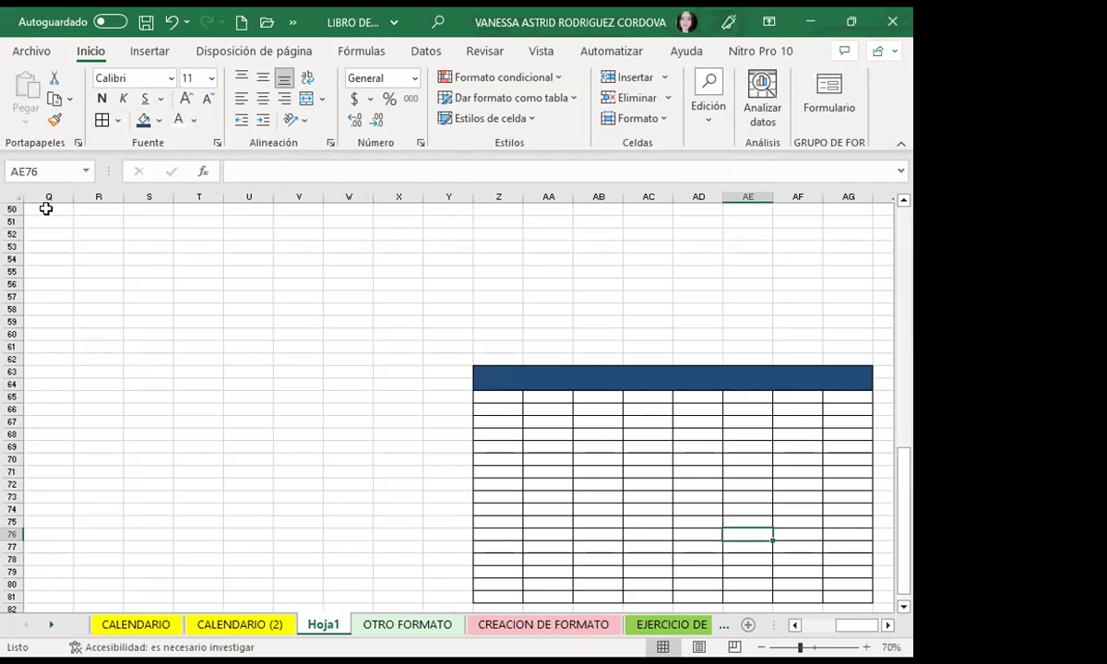
left_click_drag(46, 197, 398, 205)
left_click(636, 97)
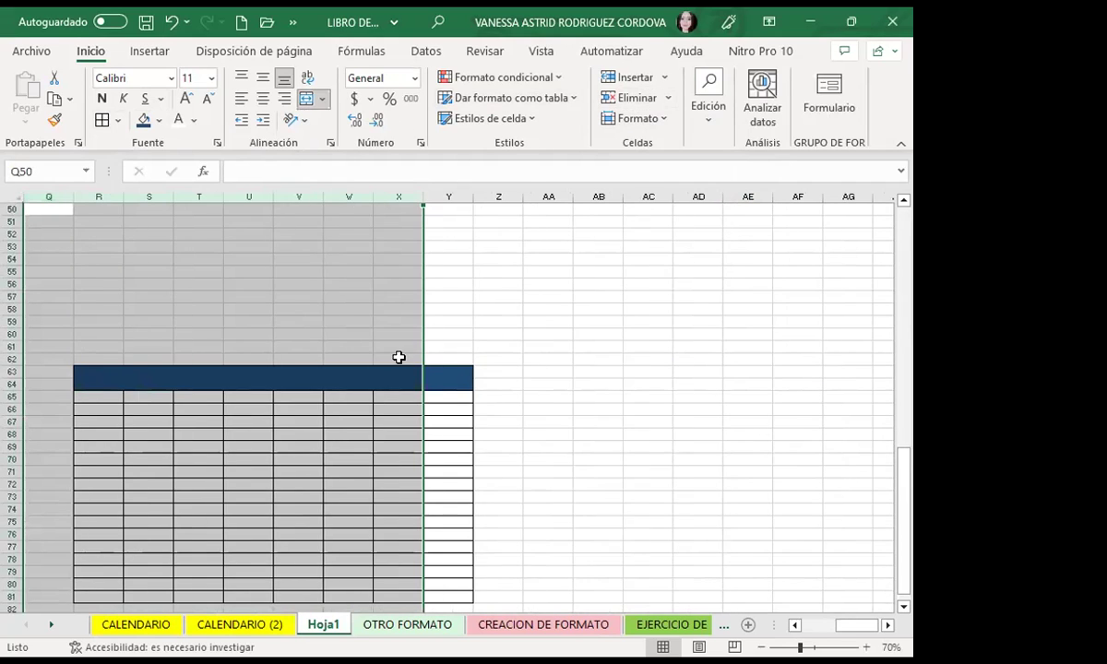
left_click(548, 346)
scroll(536, 449, "down", 2)
scroll(528, 446, "down", 1)
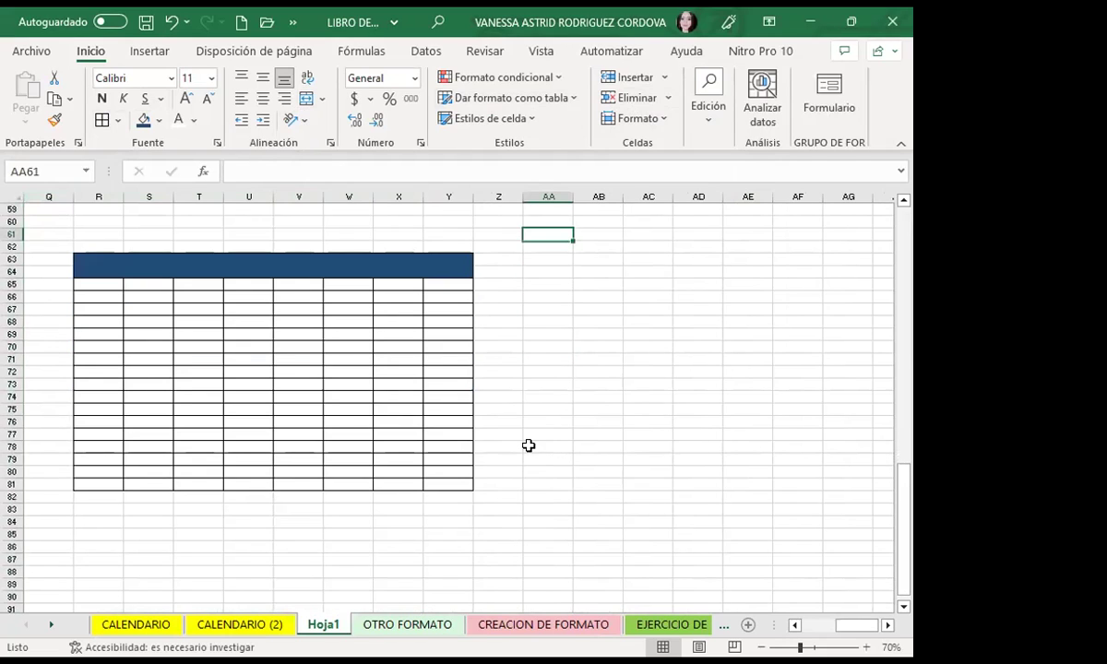
scroll(526, 439, "down", 2)
scroll(532, 432, "up", 1)
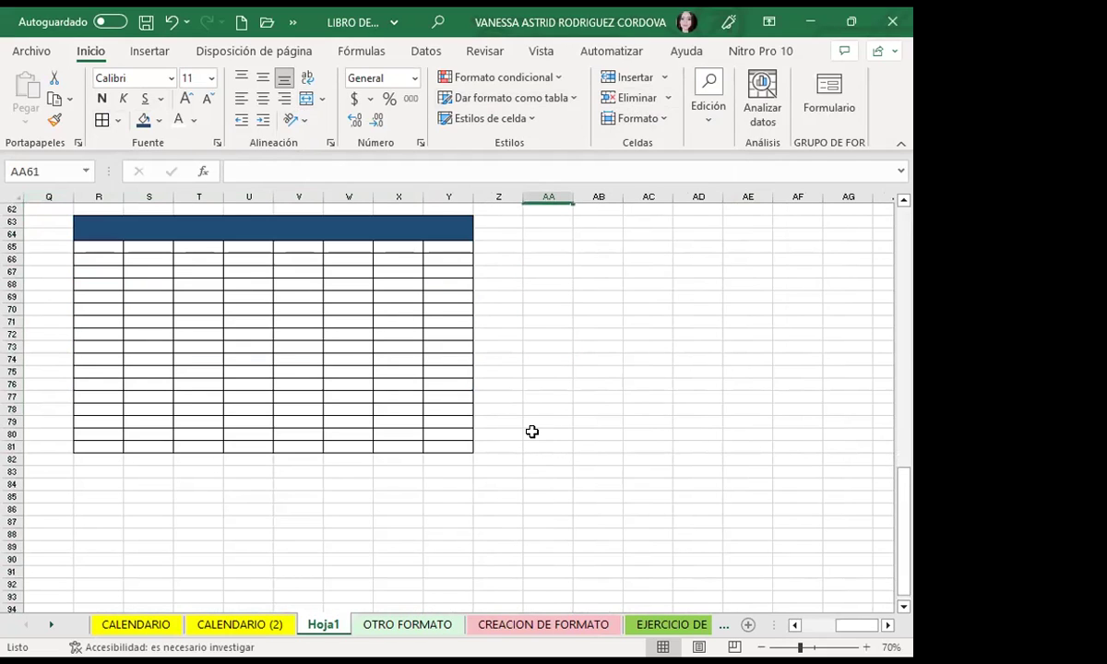
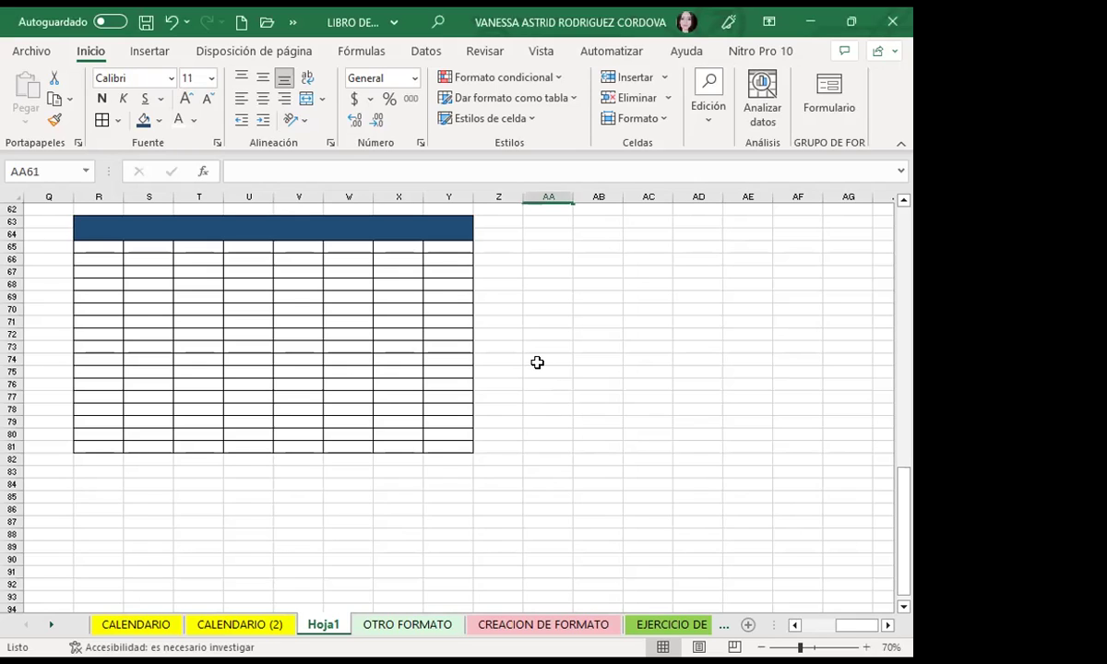
- Move through the worksheet tabs from CALENDARIO to the CREACION DE FORMATO sheet
key("ctrl+shift+Page_Up")
key("ctrl+Page_Up")
key("ctrl+Page_Up")
left_click(148, 579)
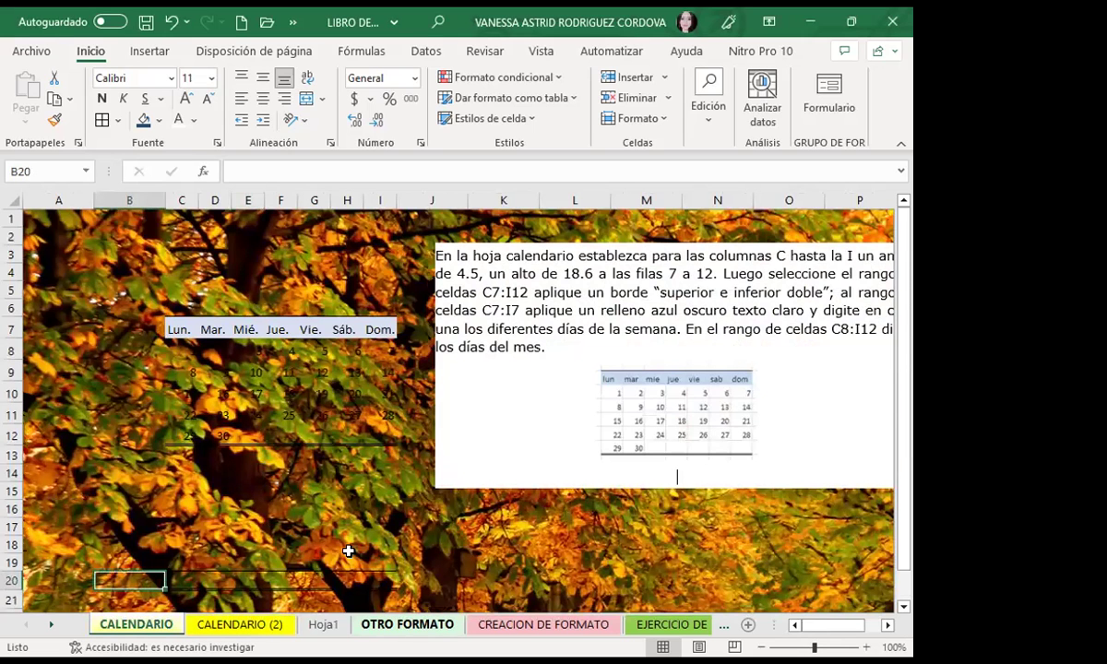
key("ctrl+Page_Down")
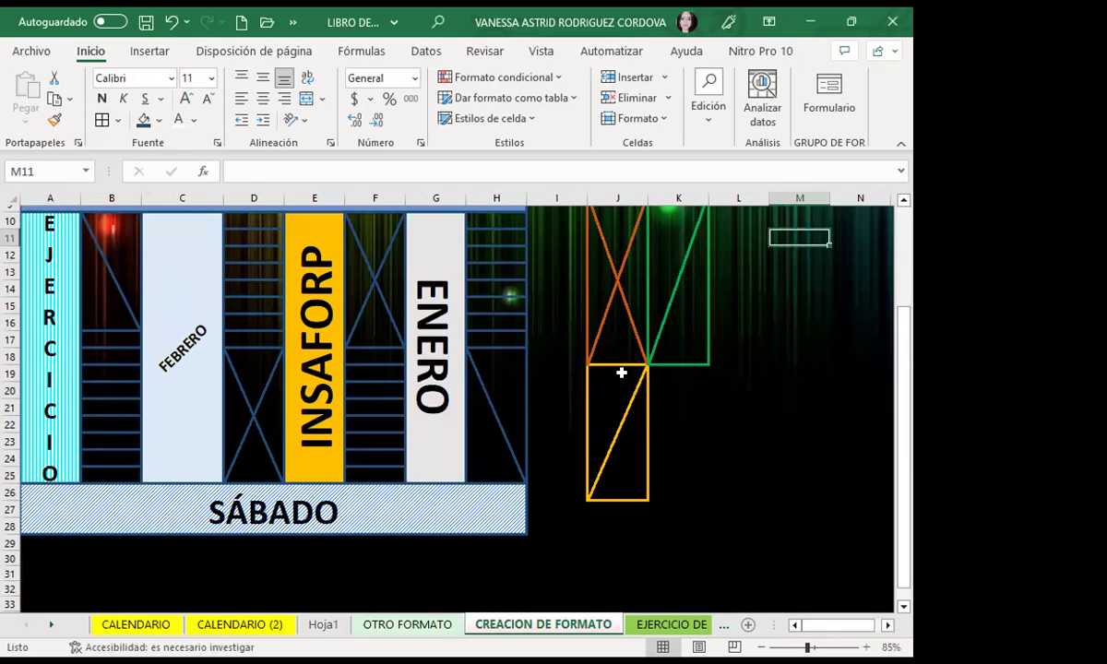
- Select the table from the EXCEL BÁSICO I banner down to SÁBADO
scroll(42, 263, "up", 3)
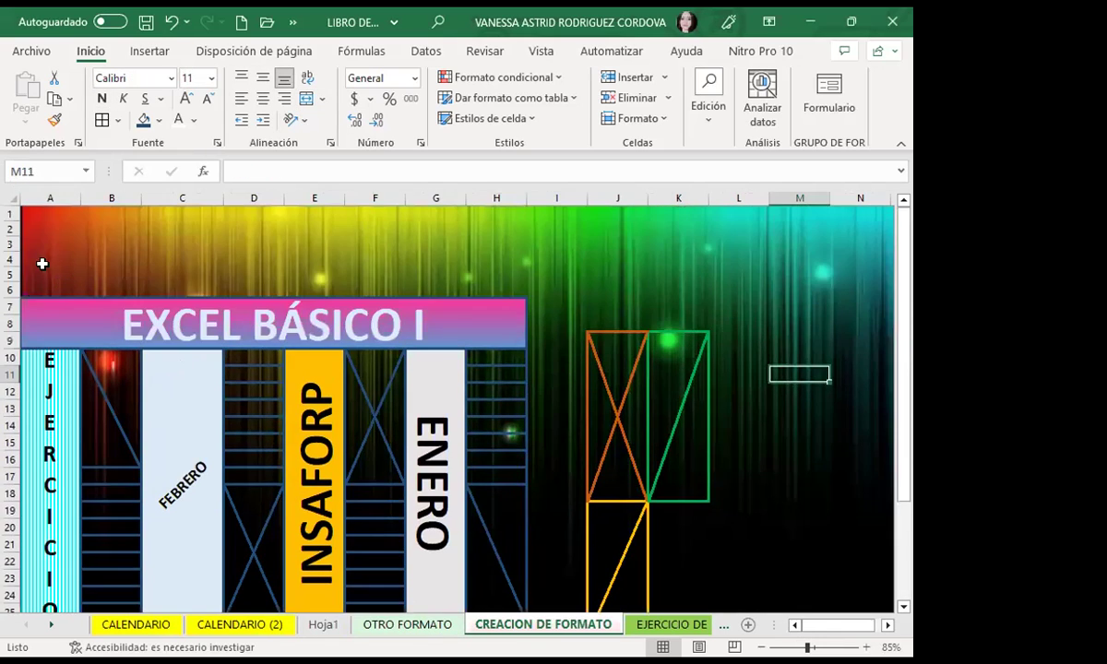
left_click_drag(35, 317, 480, 564)
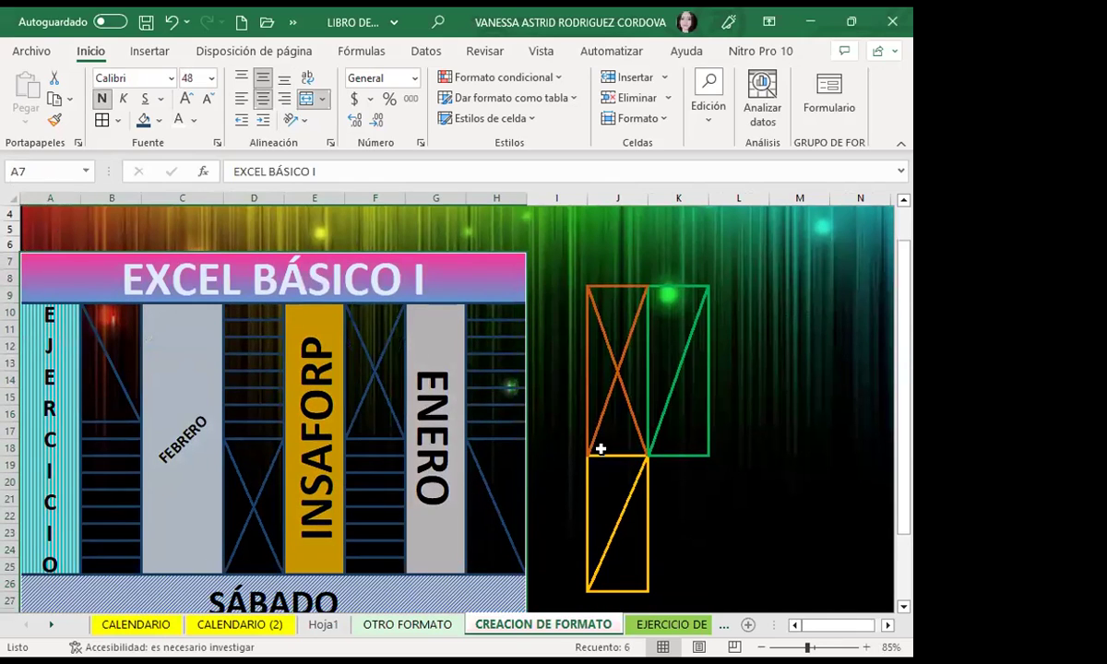
left_click_drag(121, 271, 435, 573)
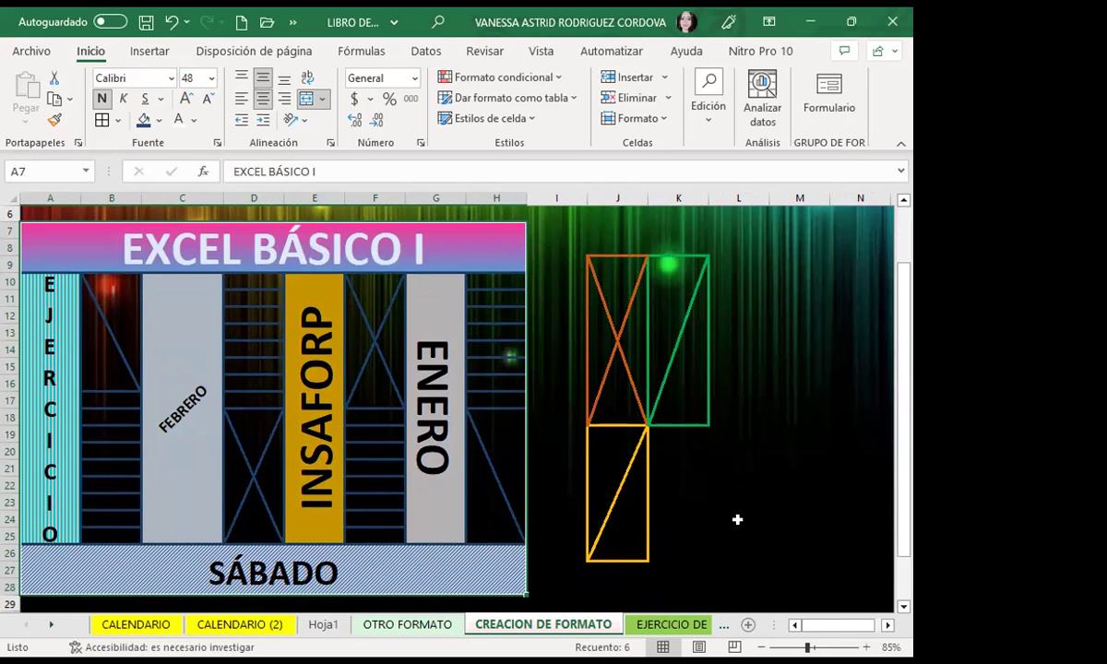
- Show the CREACION DE FORMATO table in print preview via the Quick Access Toolbar overflow
left_click(293, 24)
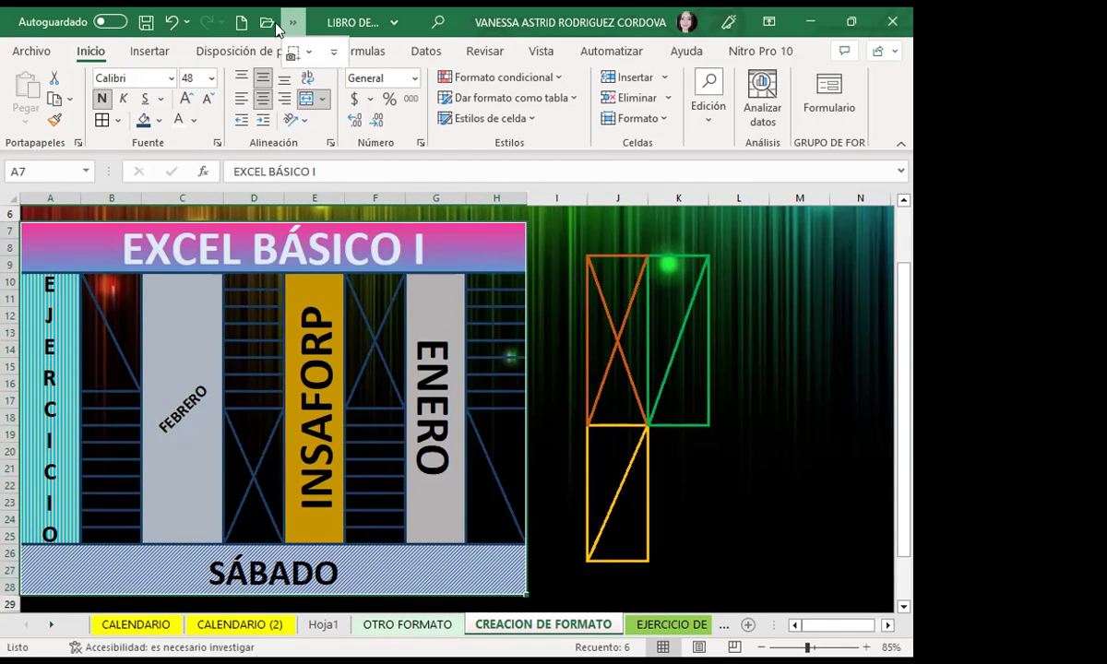
left_click(335, 55)
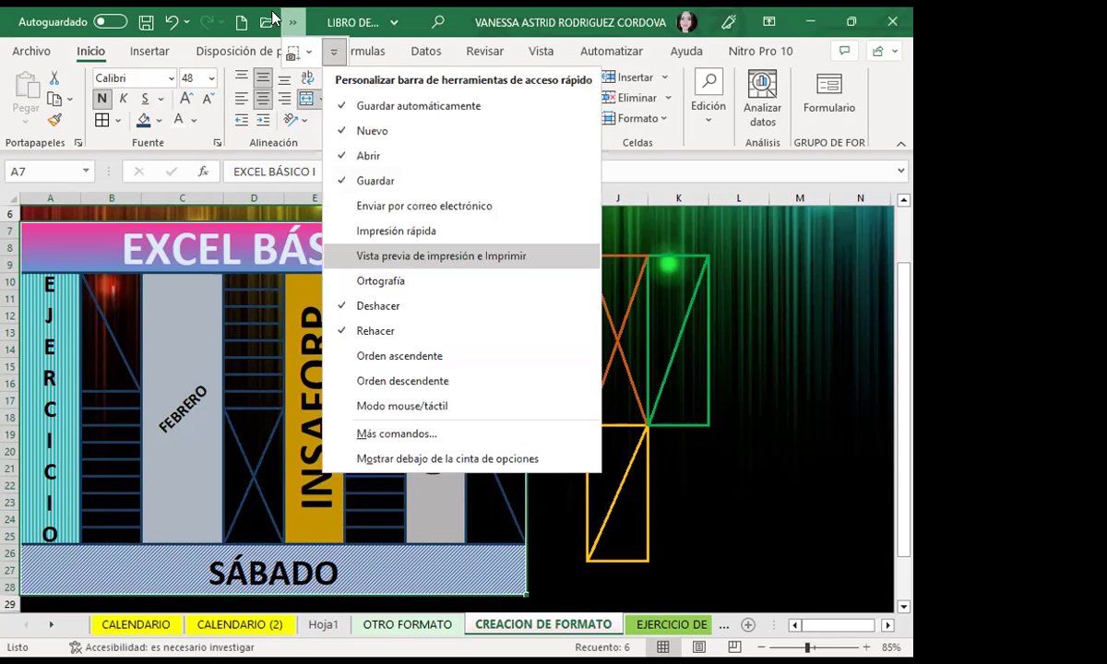
left_click(379, 255)
left_click(292, 23)
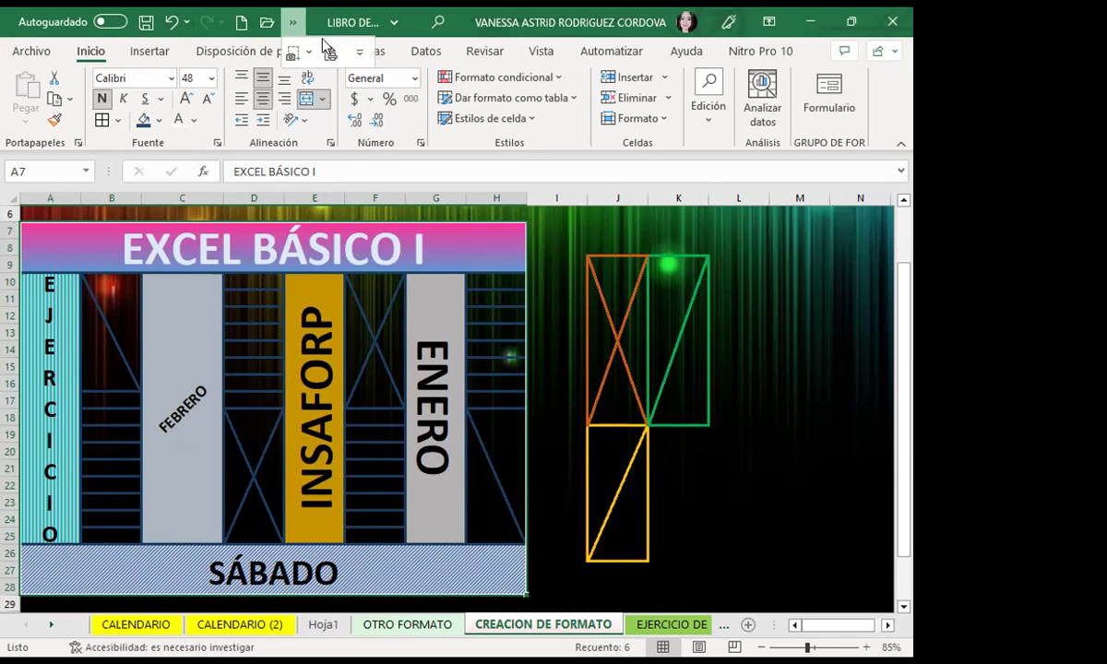
left_click(307, 50)
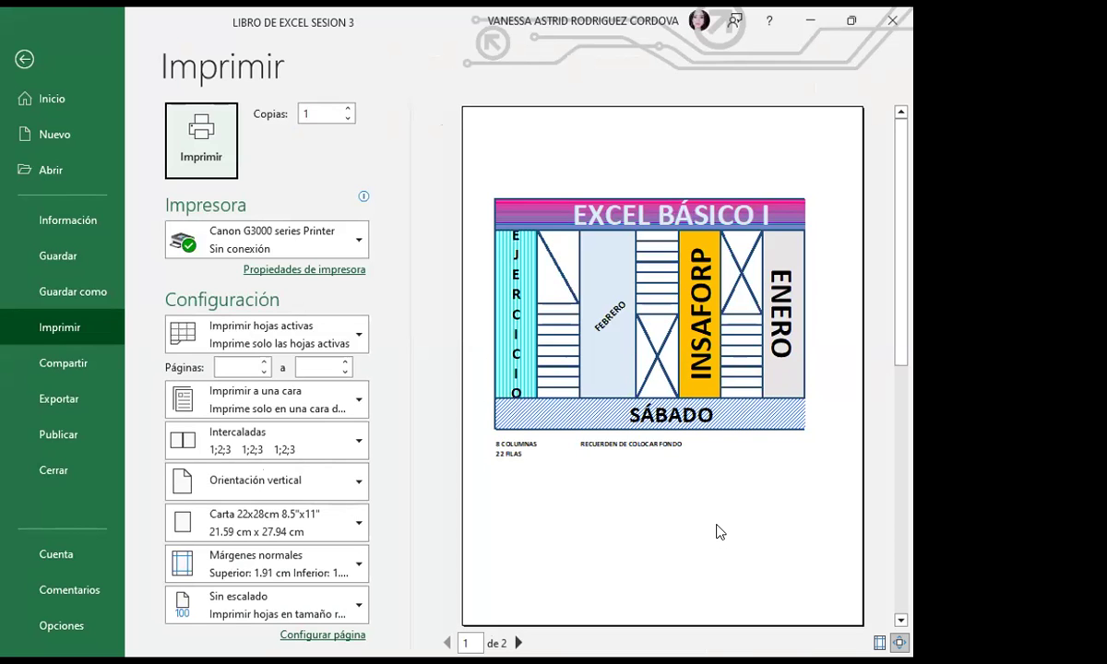
- Exit print preview and step through the CALENDARIO and OTRO FORMATO sheets back to CREACION DE FORMATO
left_click(19, 57)
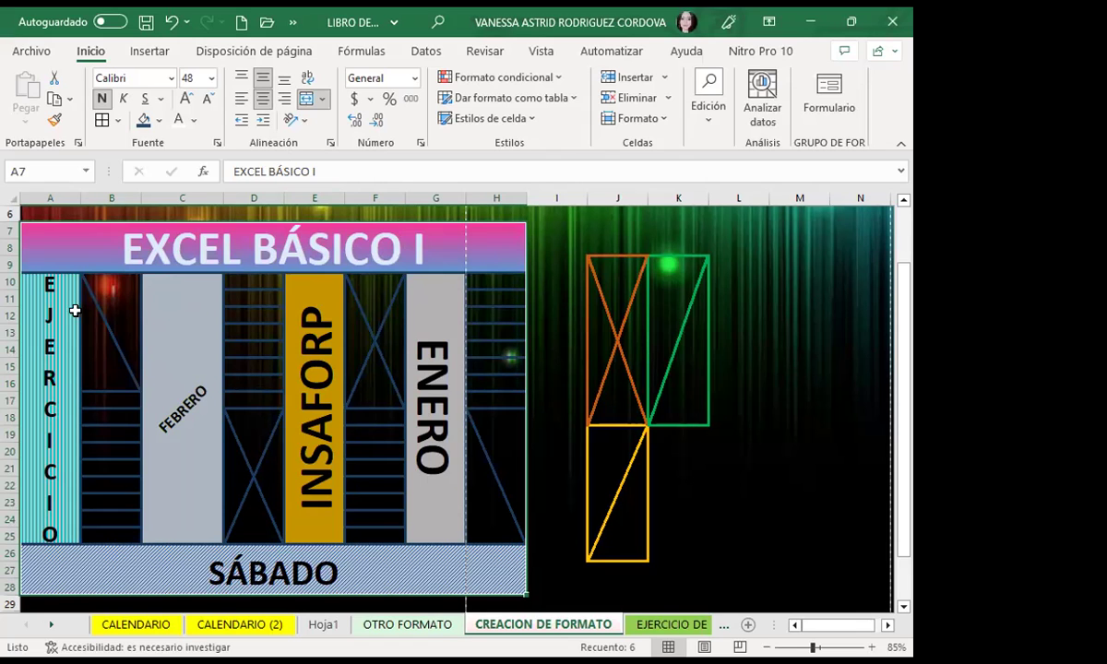
left_click(238, 624)
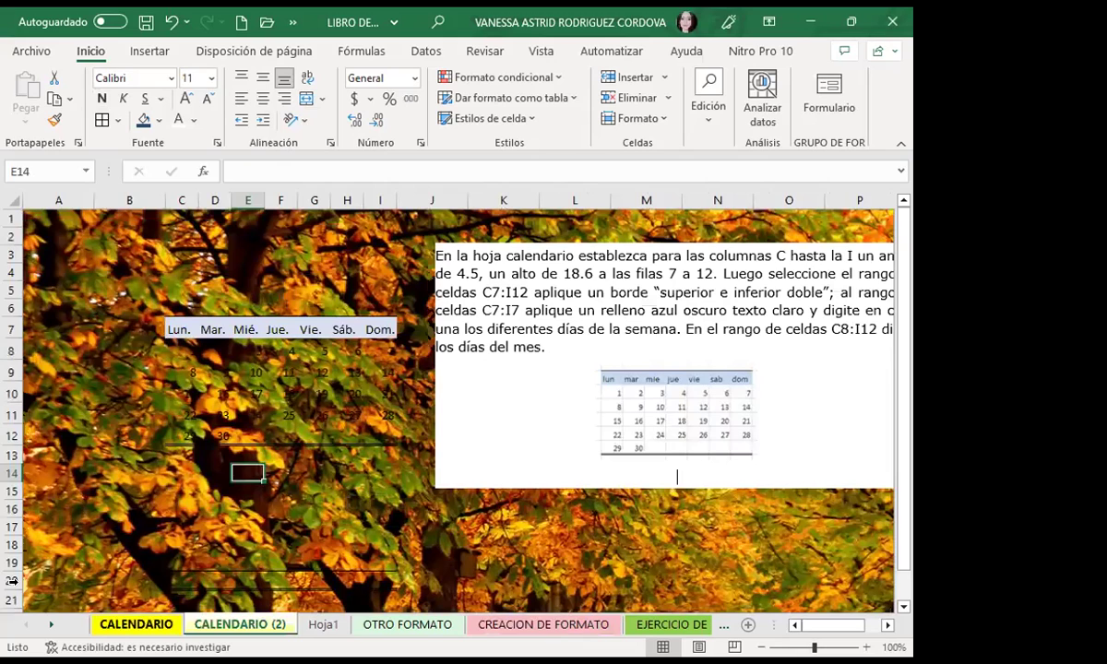
key("ctrl+Page_Up")
key("ctrl+Page_Down")
key("ctrl+Page_Down")
key("ctrl+Page_Down")
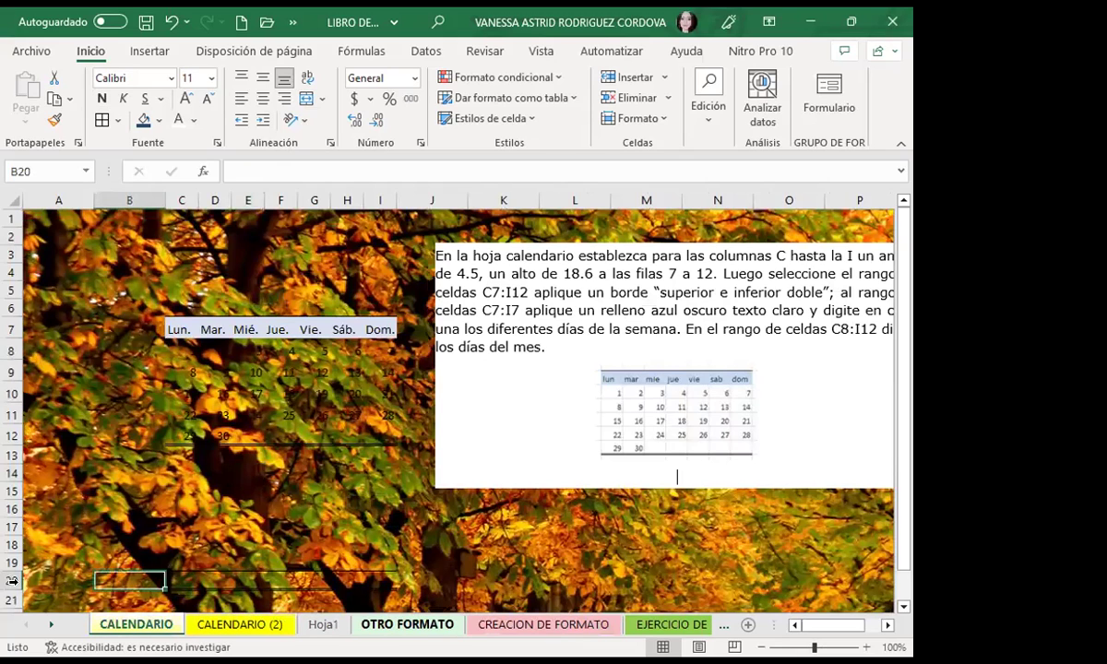
key("ctrl+Page_Down")
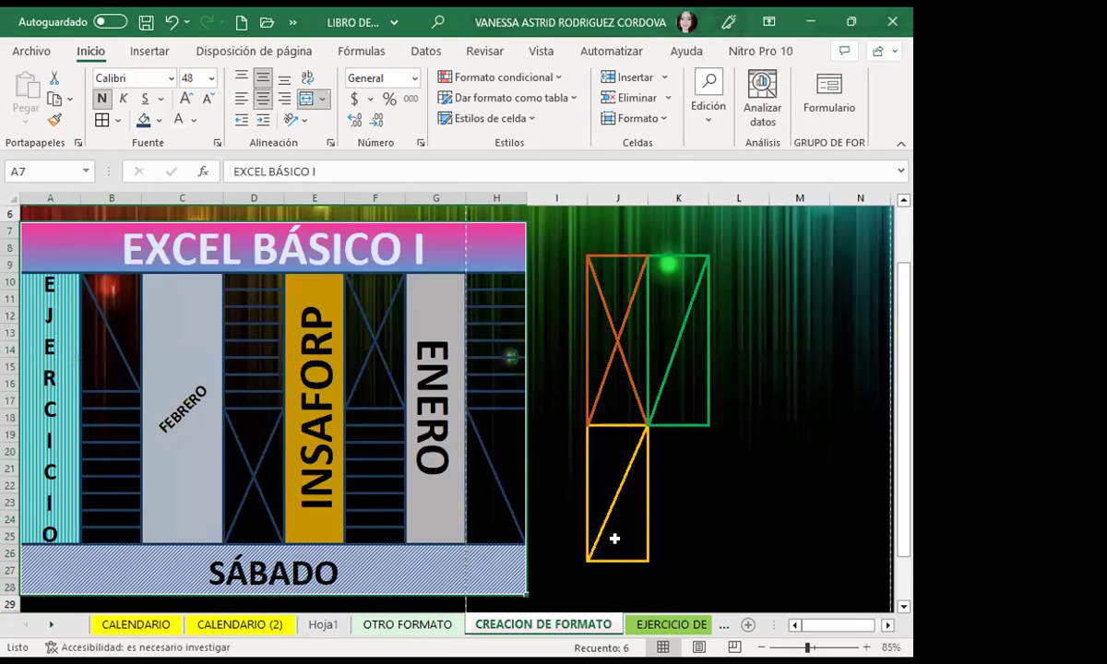
key("ctrl+Page_Down")
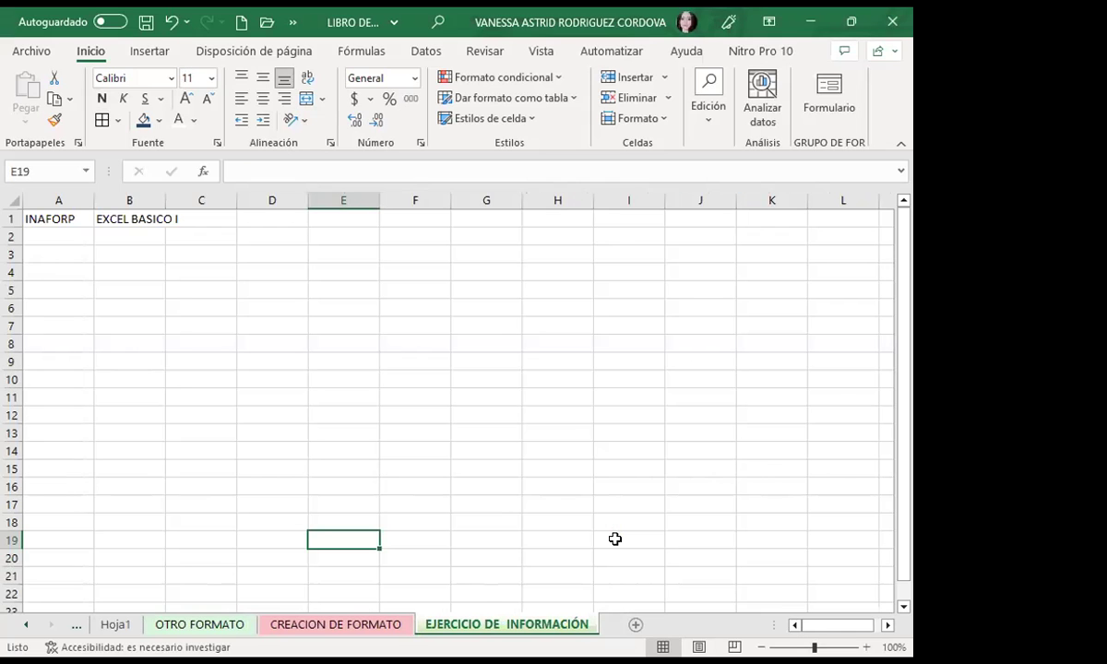
key("ctrl+Page_Up")
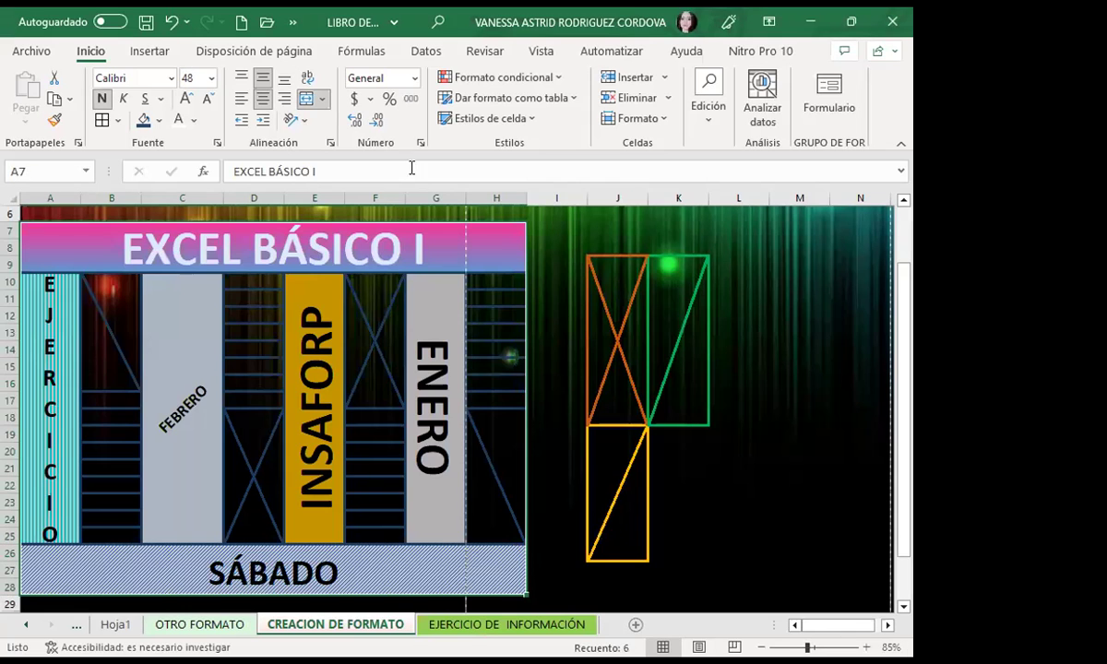
- Remove the sheet's background image with Eliminar fondo and make column C narrower
left_click(212, 55)
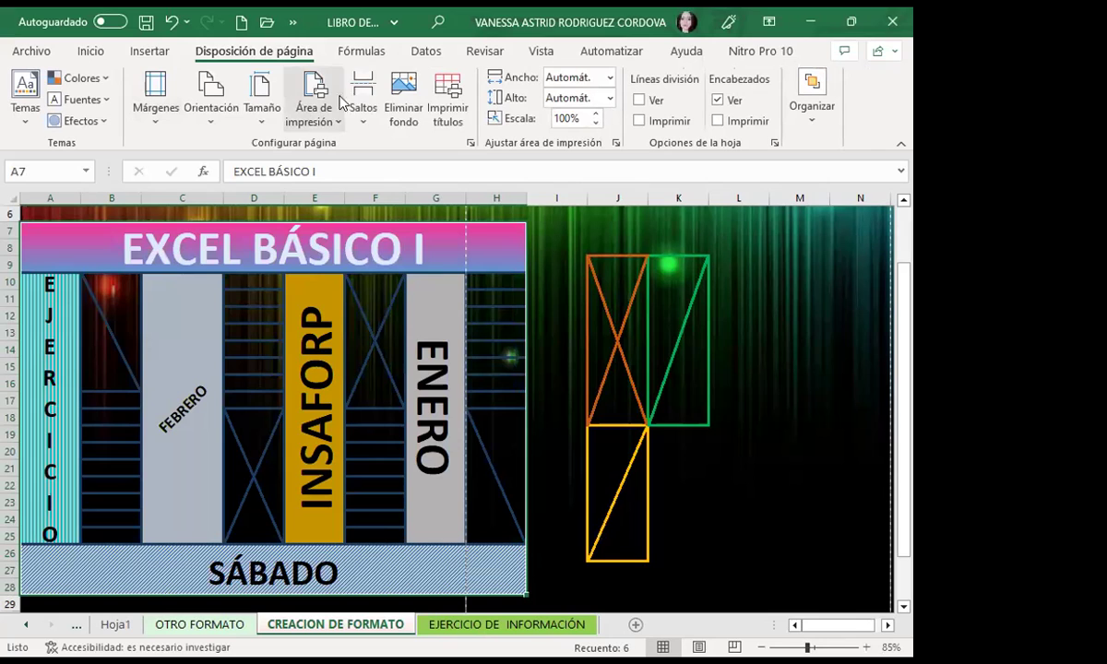
left_click(404, 87)
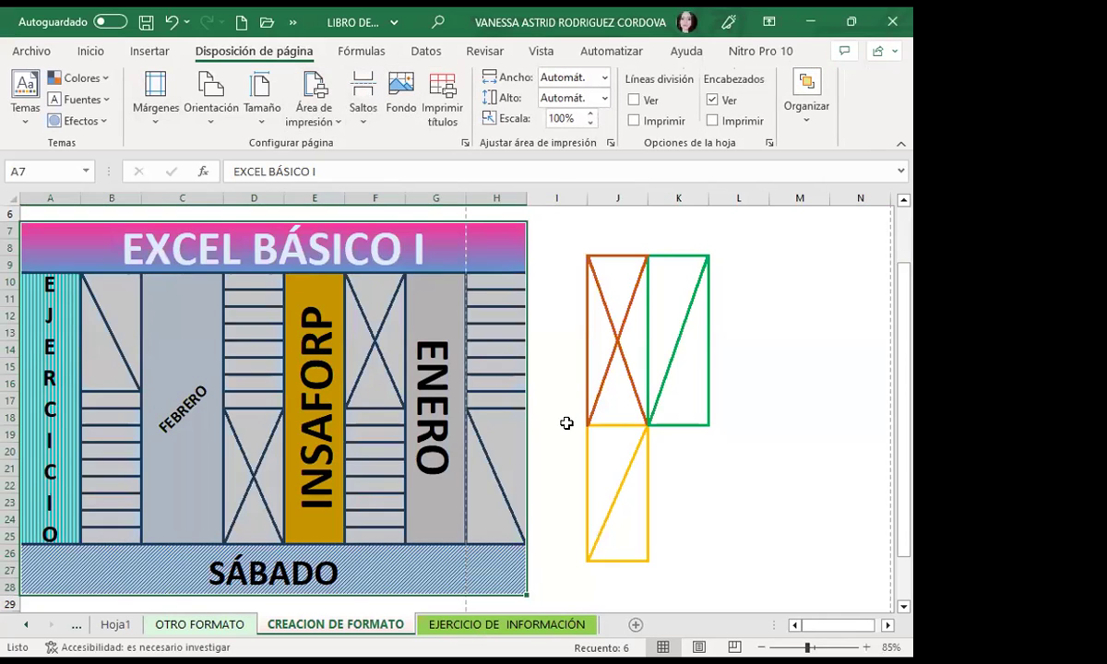
left_click(559, 400)
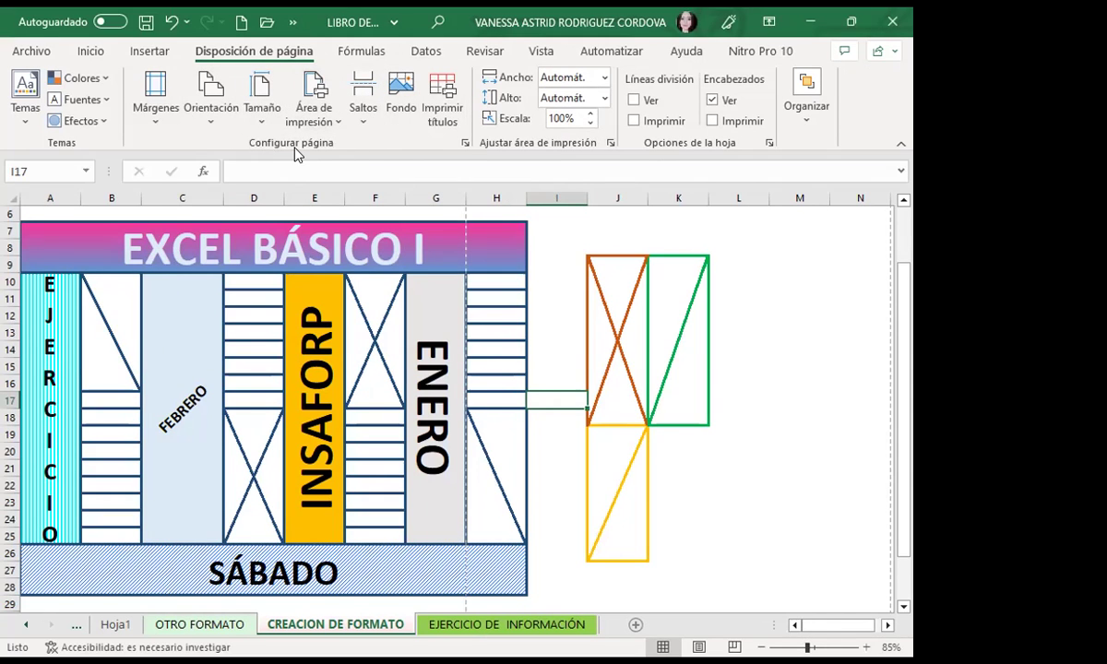
left_click_drag(222, 197, 109, 197)
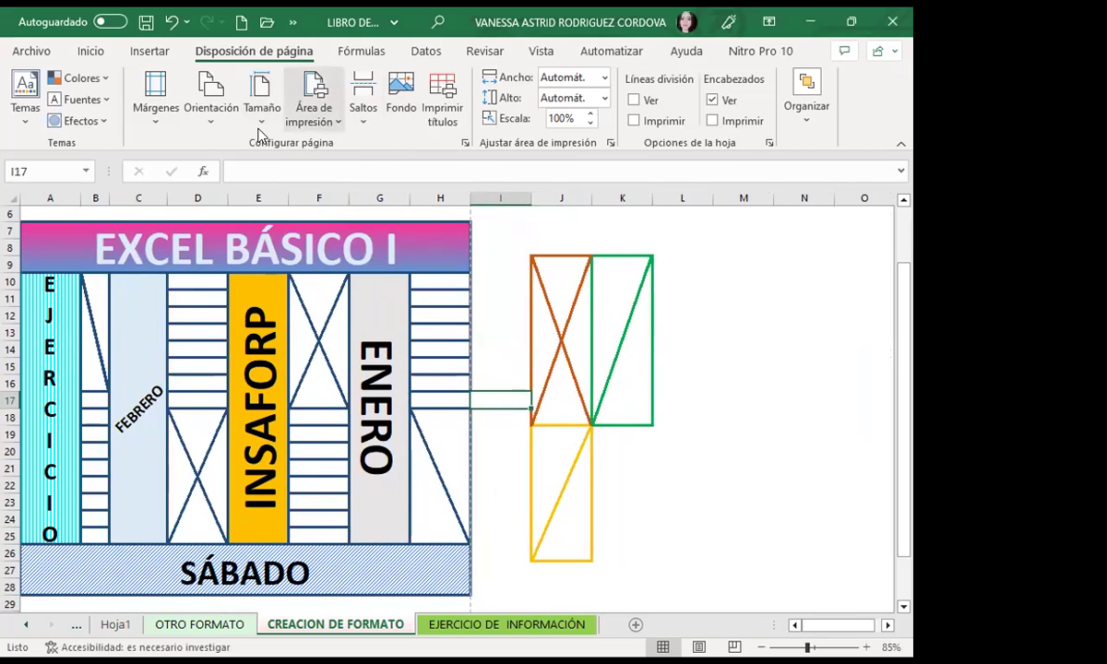
- Open the Personalizar encabezado editor from the page setup's header and footer settings
left_click(464, 144)
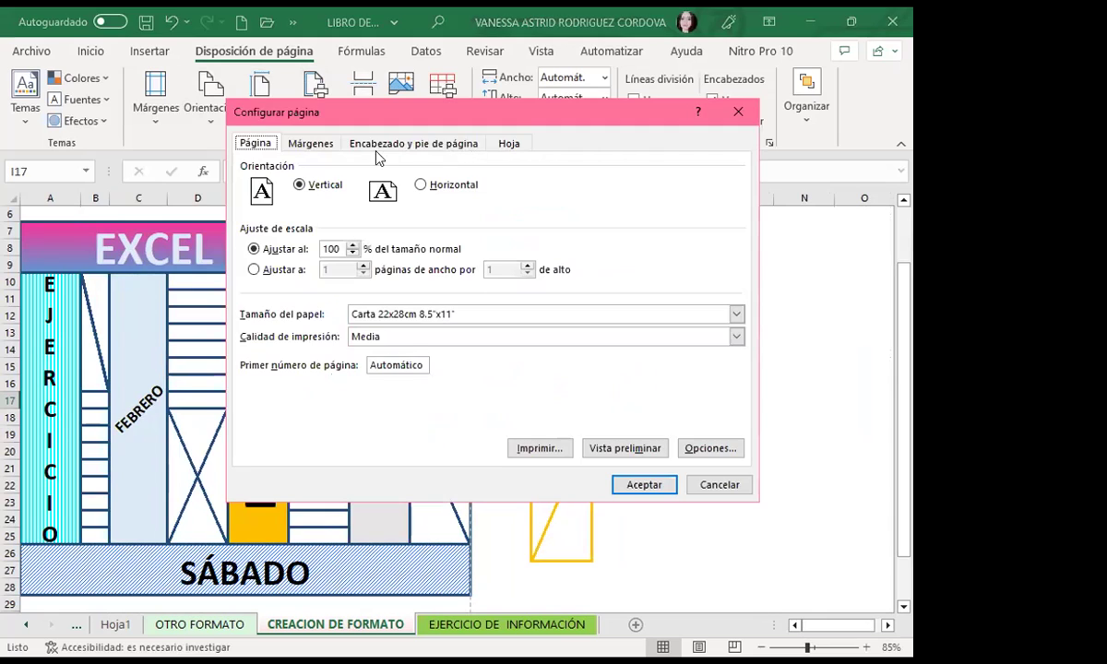
left_click(414, 143)
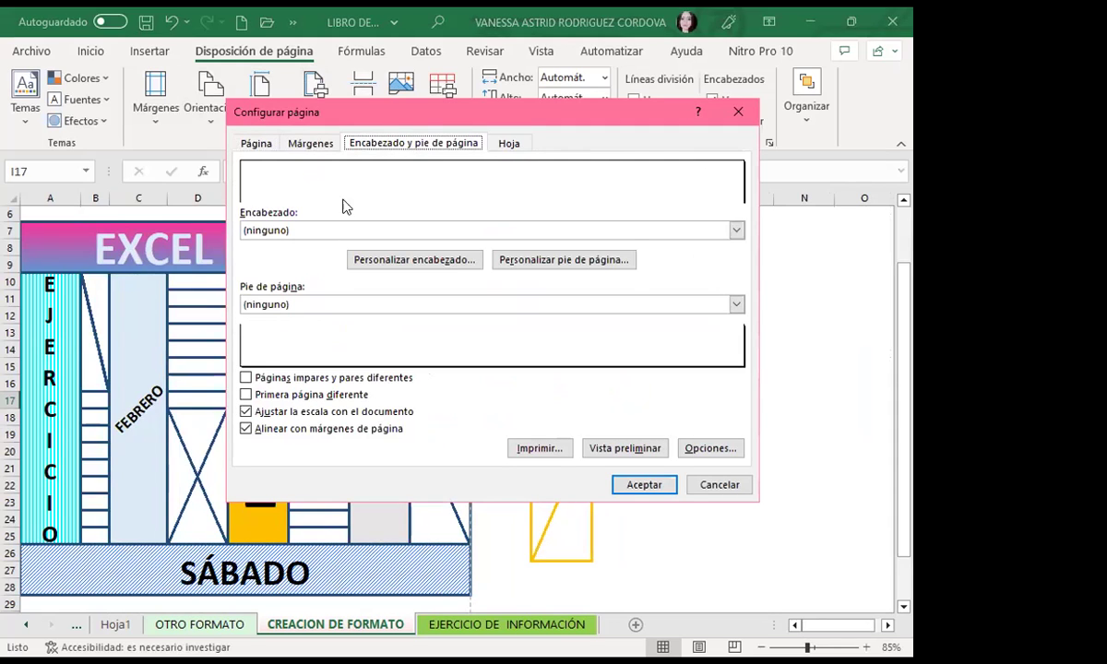
left_click(407, 262)
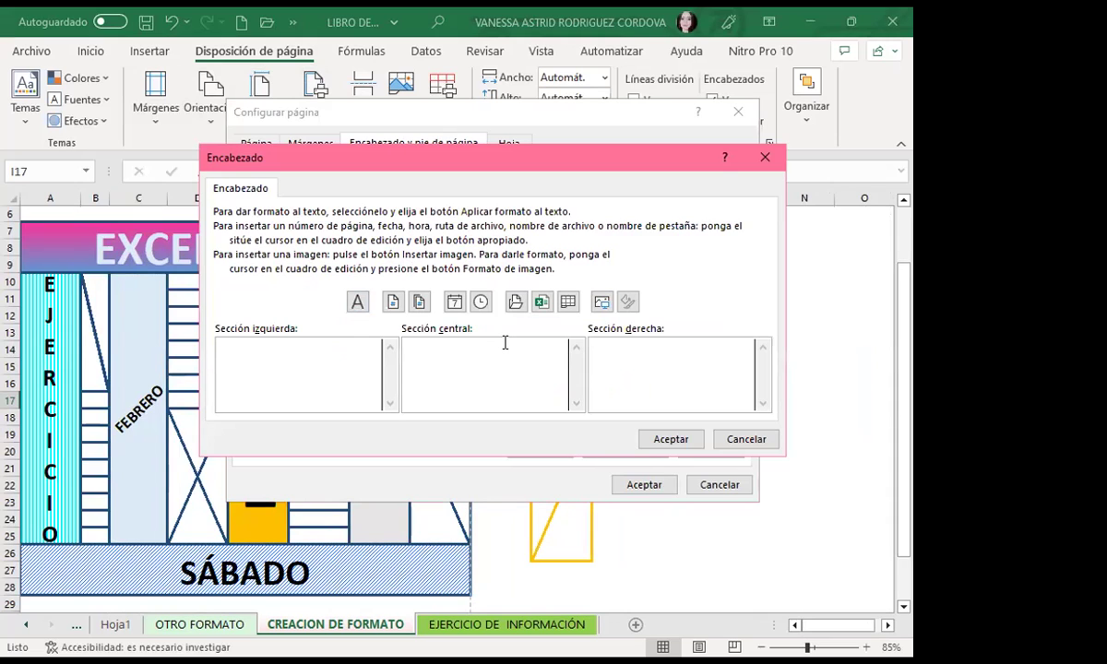
- Insert a blue-and-yellow parrot from an online 'Pájaros' search into the centre header section, add a blank line, and confirm
left_click(601, 301)
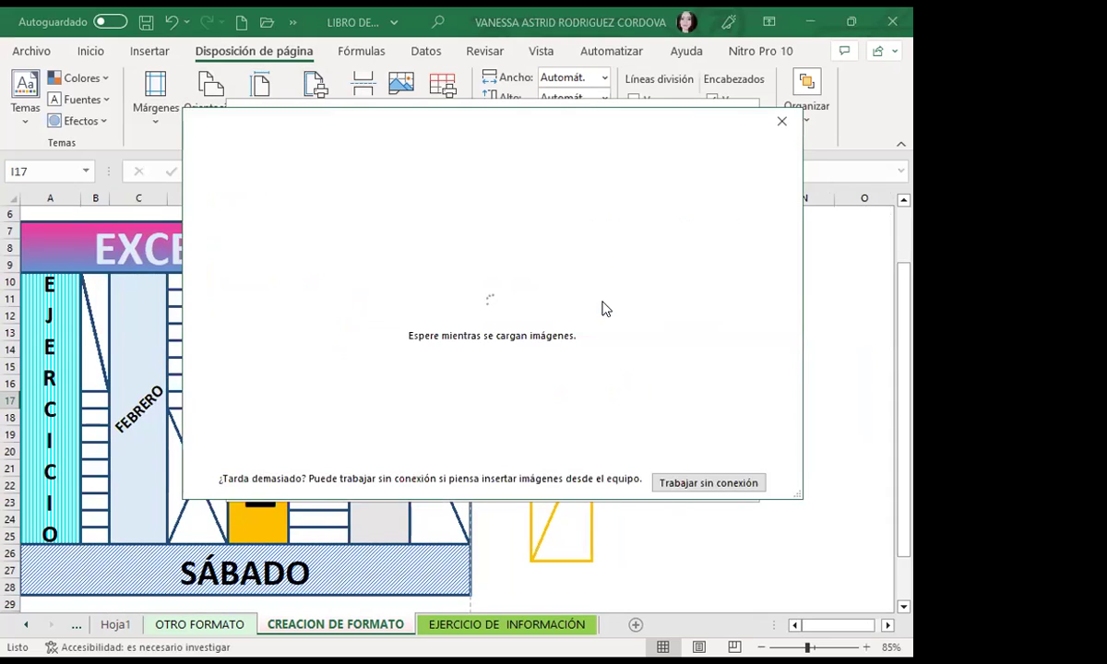
left_click(338, 275)
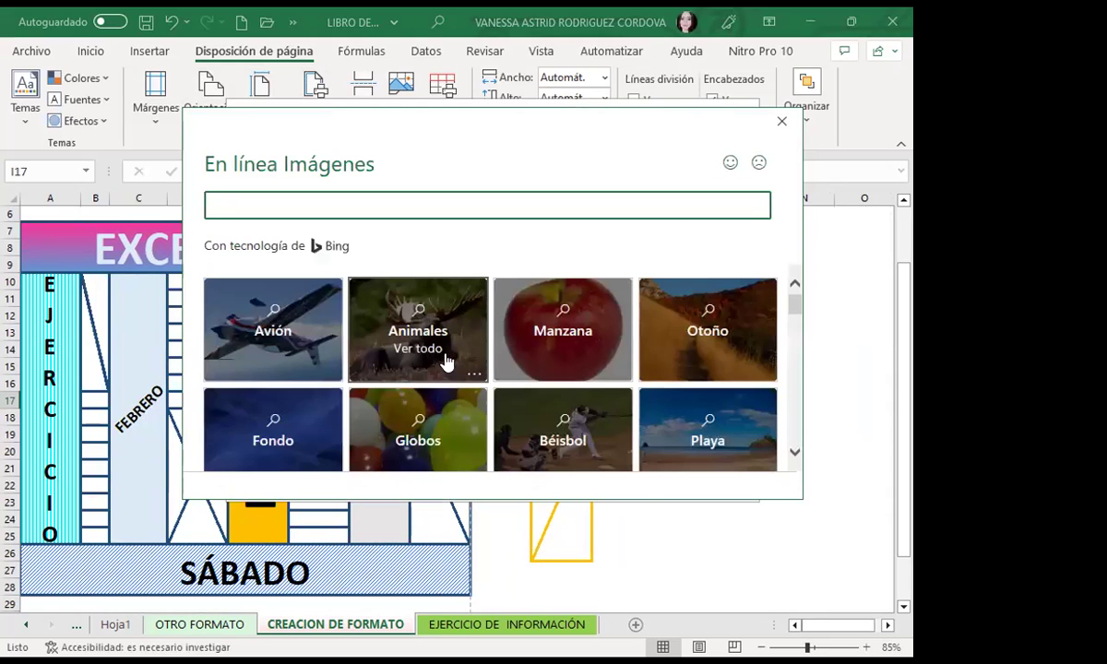
scroll(646, 434, "down", 2)
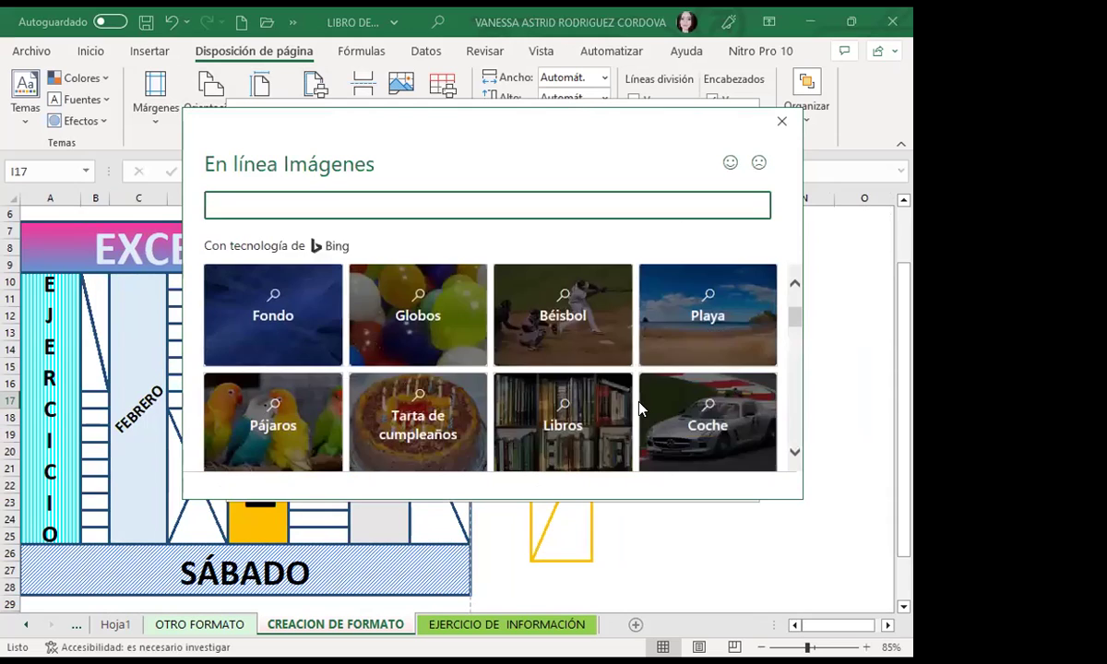
scroll(506, 419, "down", 2)
left_click(270, 331)
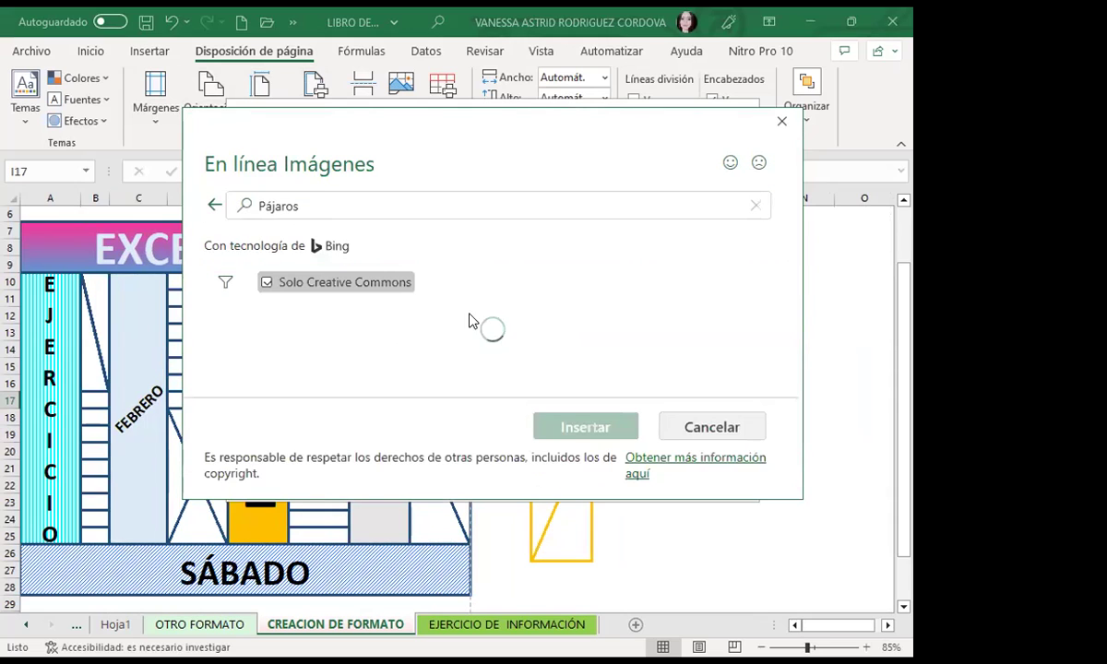
left_click(342, 363)
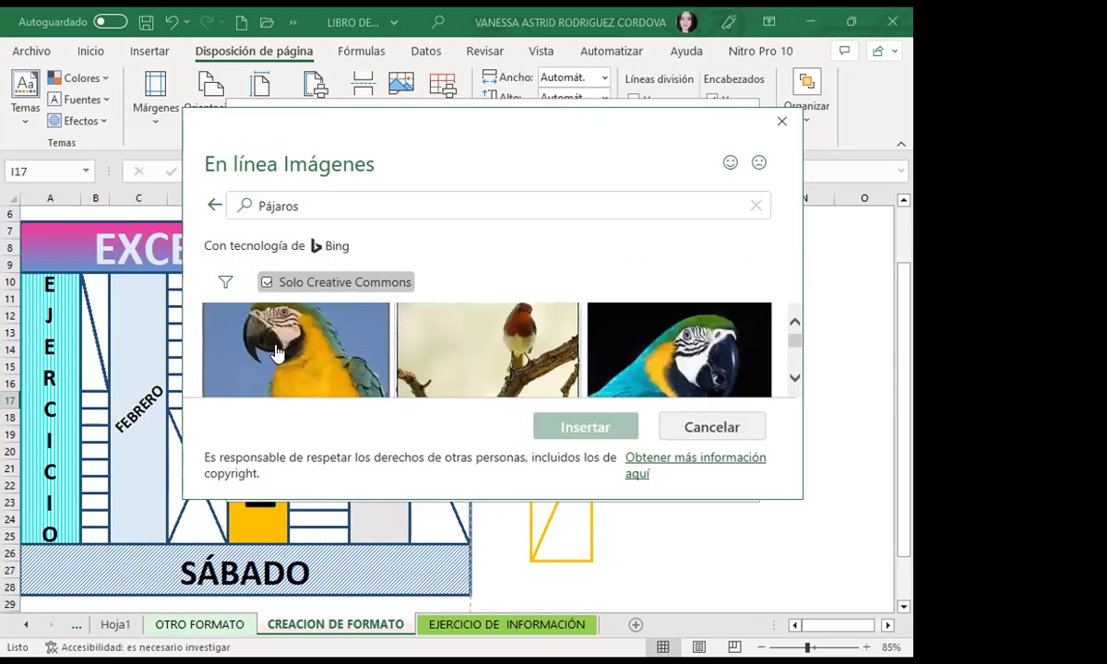
left_click(584, 427)
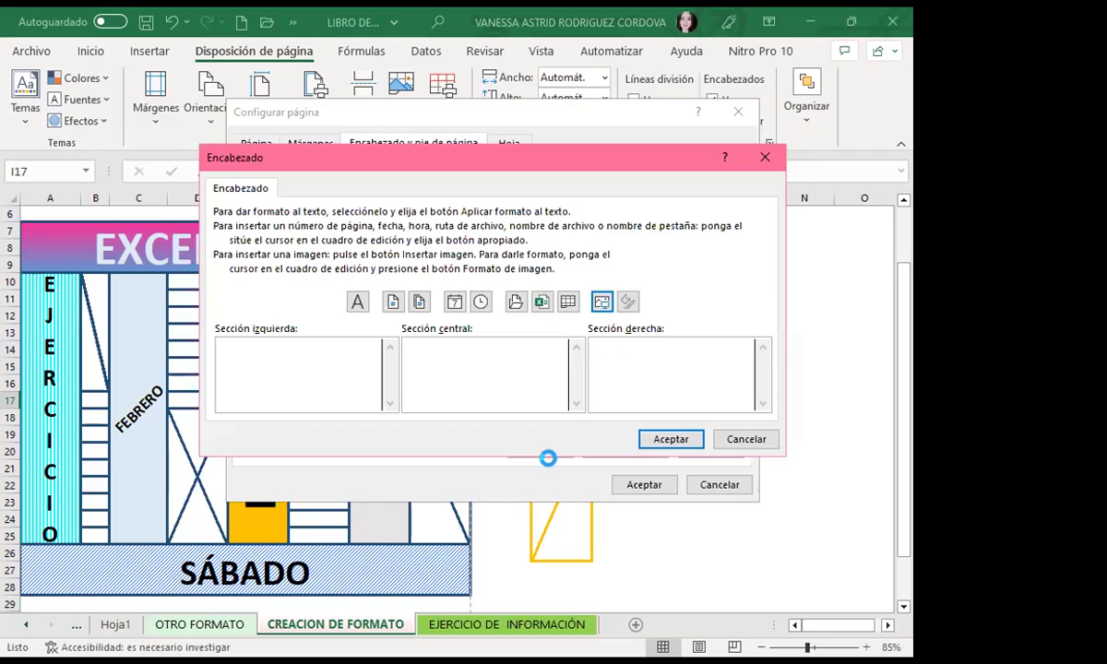
key("Return")
key("Return")
key("Return")
key("Return")
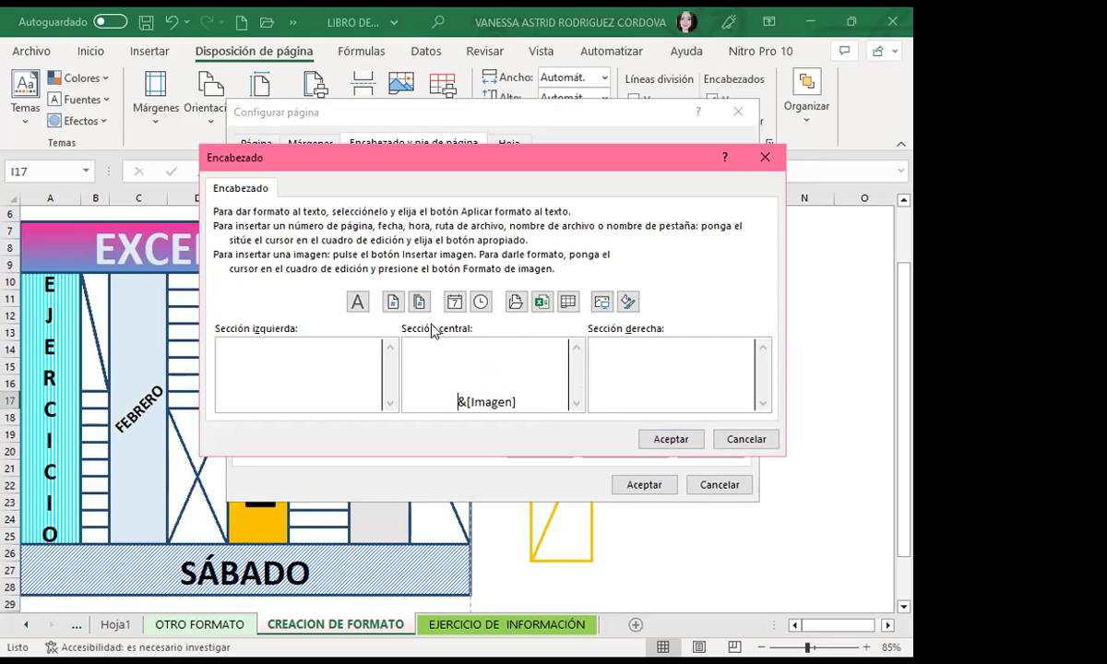
left_click(674, 440)
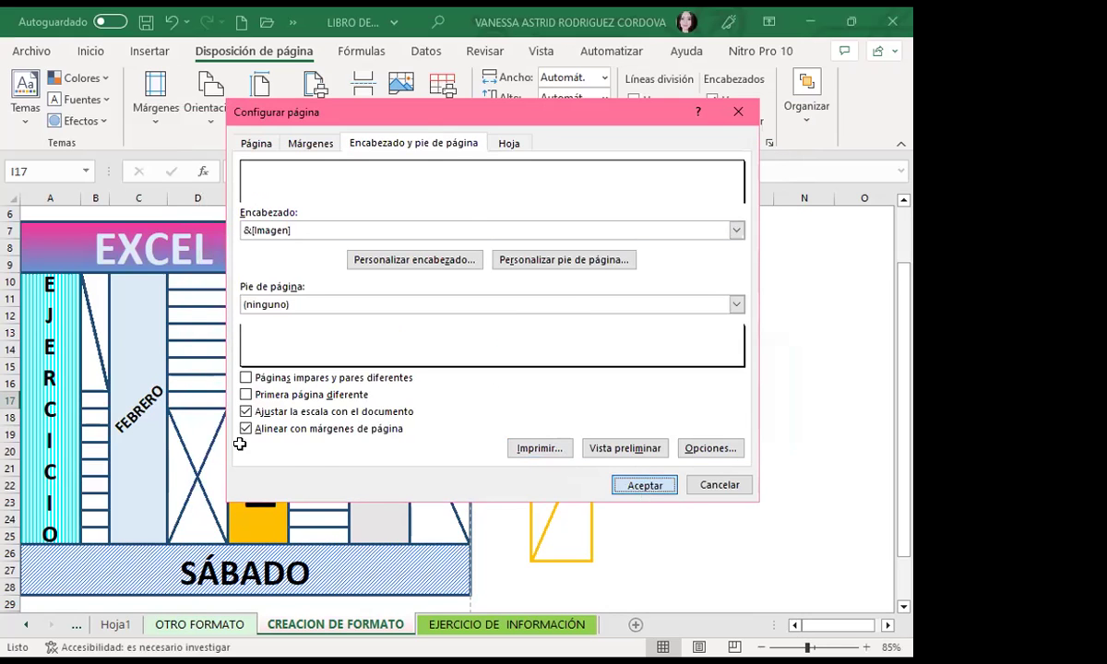
key("Return")
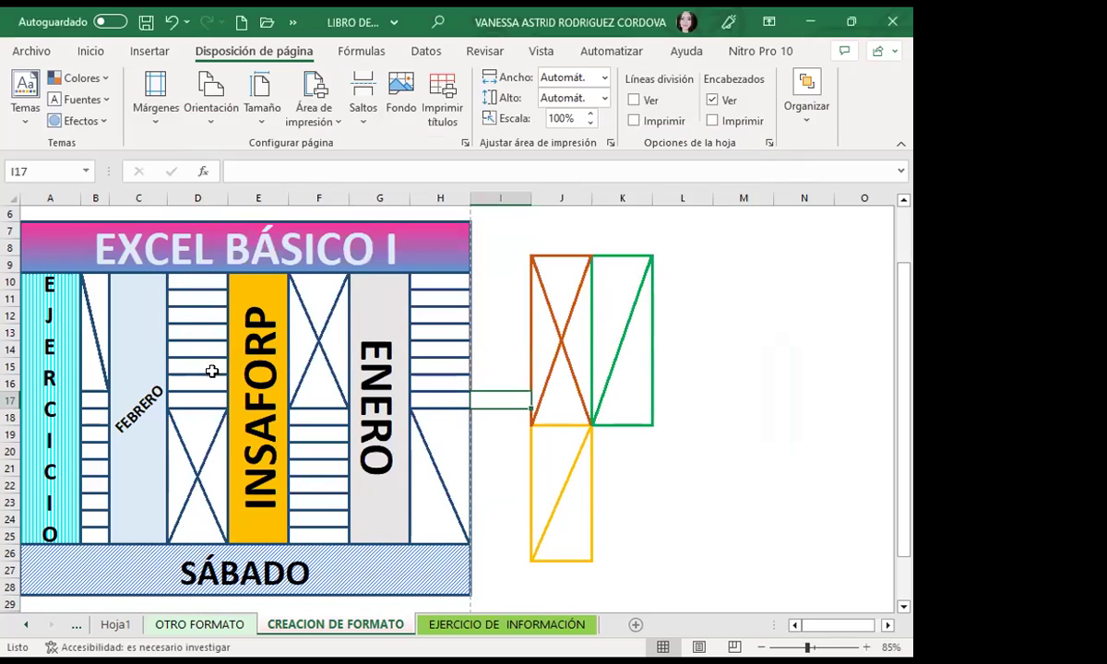
- Switch the sheet to Diseño de página view to see the parrot image behind the table
scroll(194, 466, "down", 4)
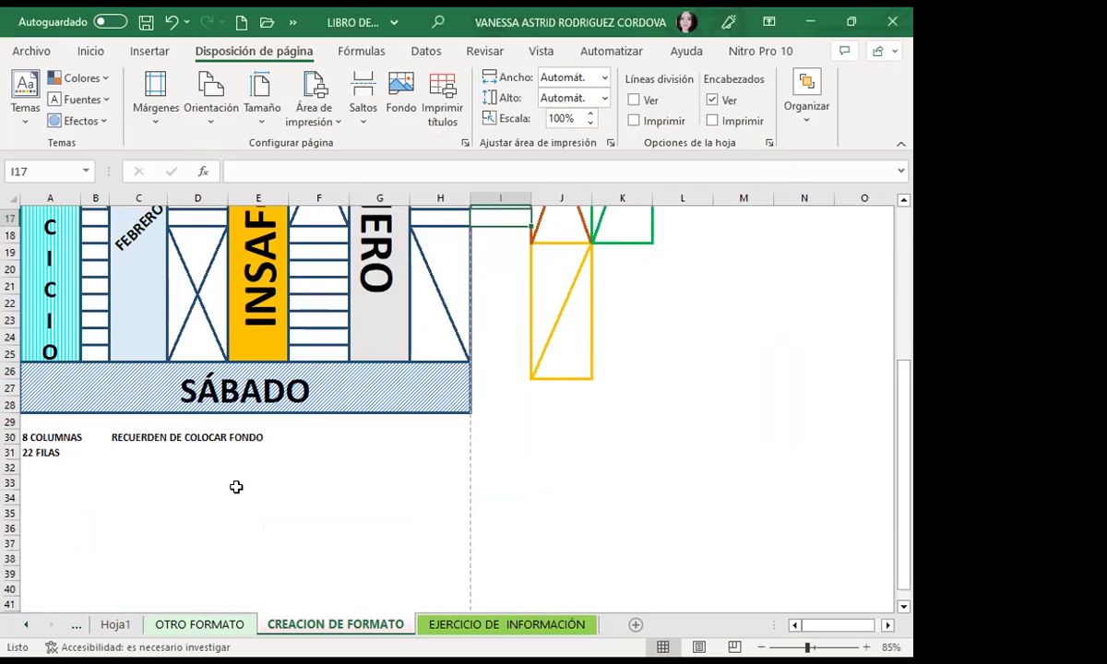
scroll(236, 487, "up", 5)
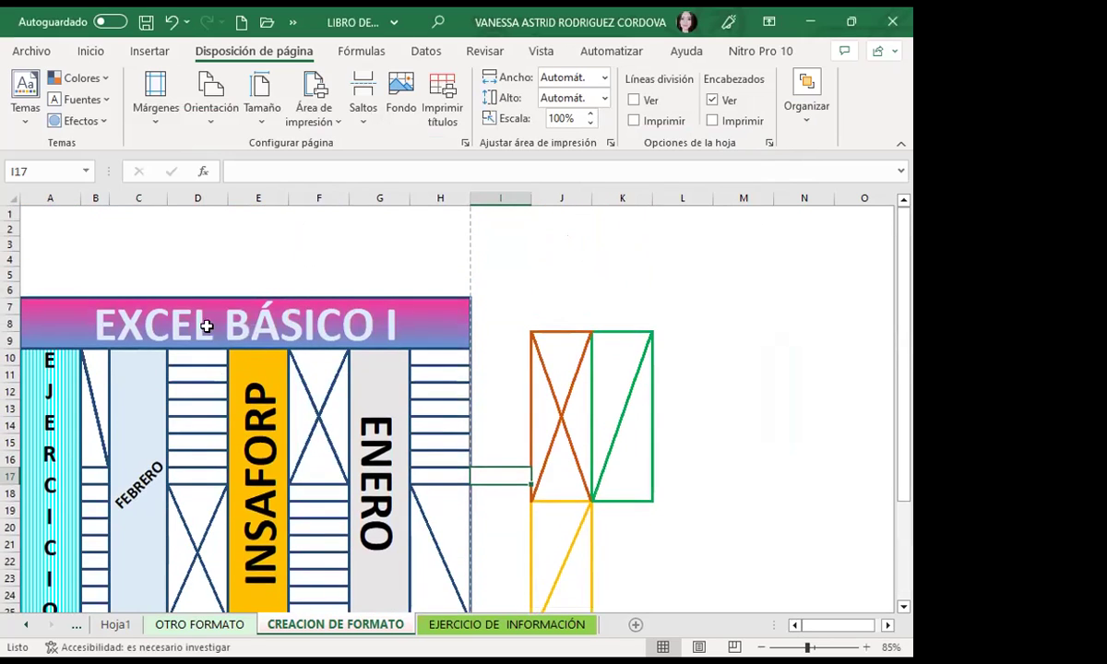
scroll(207, 326, "down", 2)
left_click(536, 52)
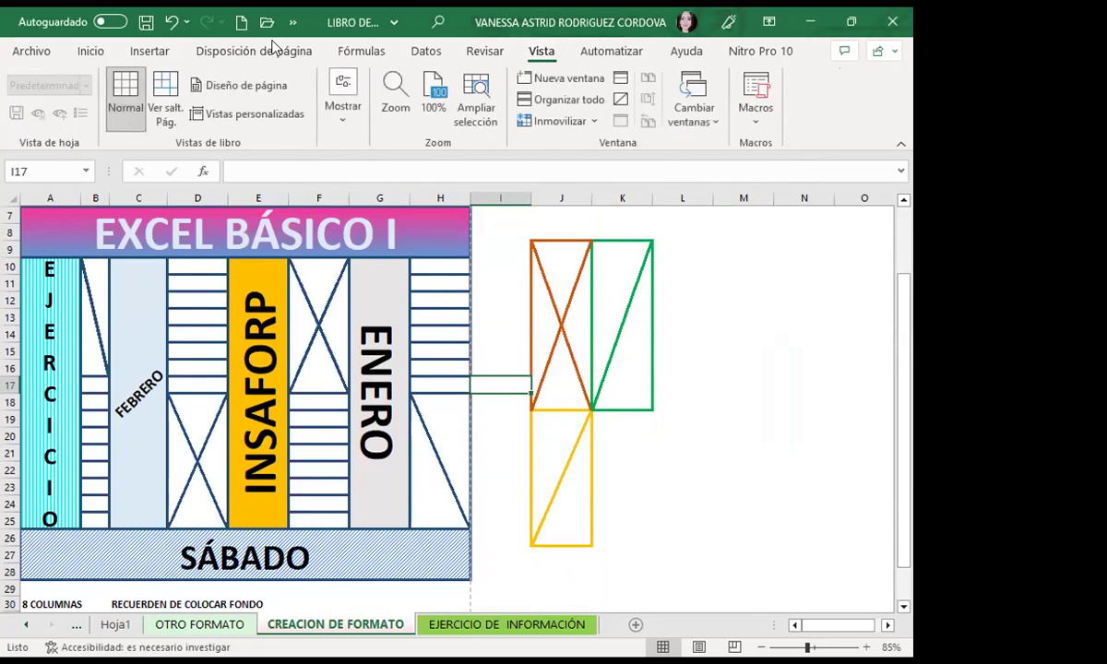
left_click(245, 86)
scroll(387, 517, "down", 4)
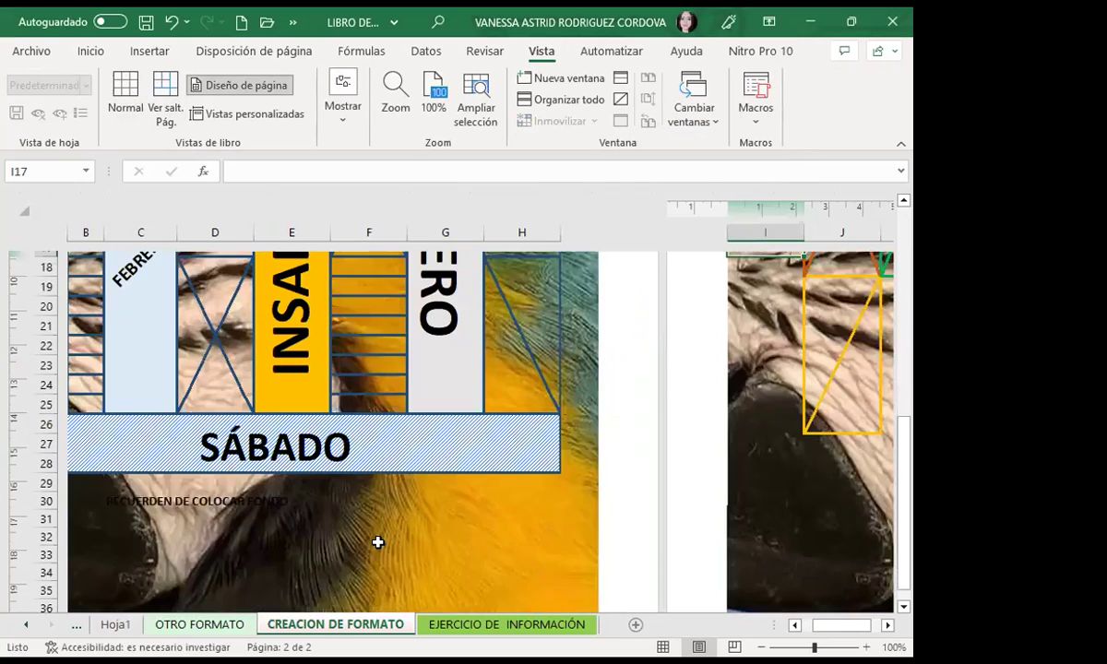
scroll(378, 539, "up", 3)
scroll(378, 538, "up", 2)
scroll(379, 536, "up", 2)
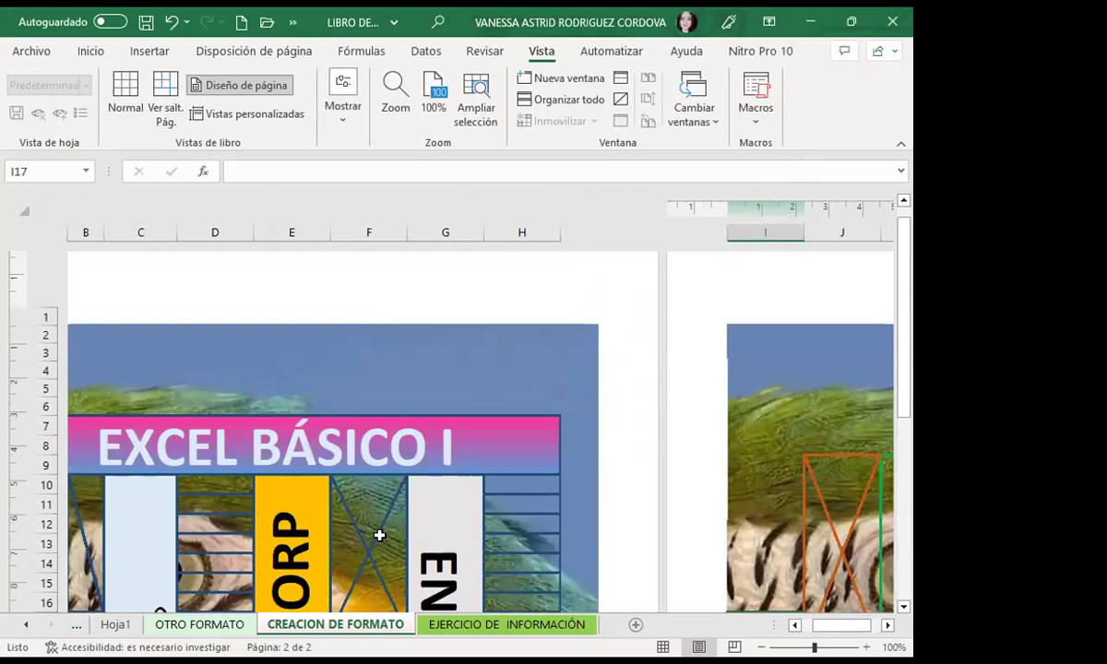
scroll(379, 535, "down", 2)
scroll(379, 535, "down", 1)
scroll(365, 524, "down", 2)
scroll(358, 546, "down", 3)
scroll(378, 547, "up", 3)
scroll(390, 518, "up", 3)
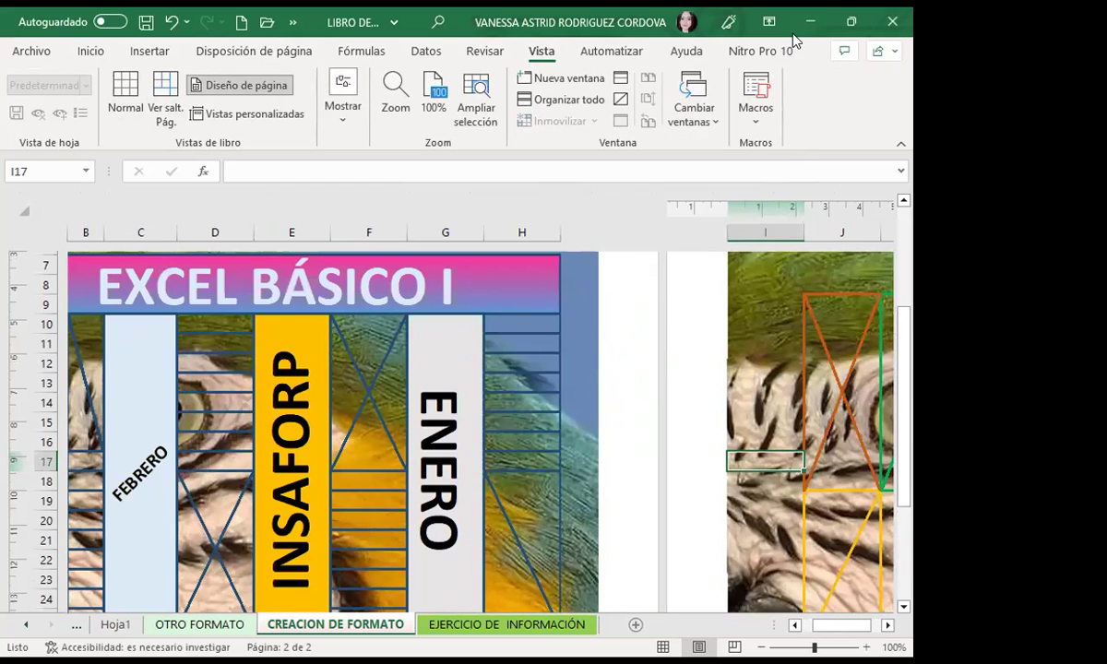
- Show the page layout commands and select cell F6 near the top of the page
left_click(254, 52)
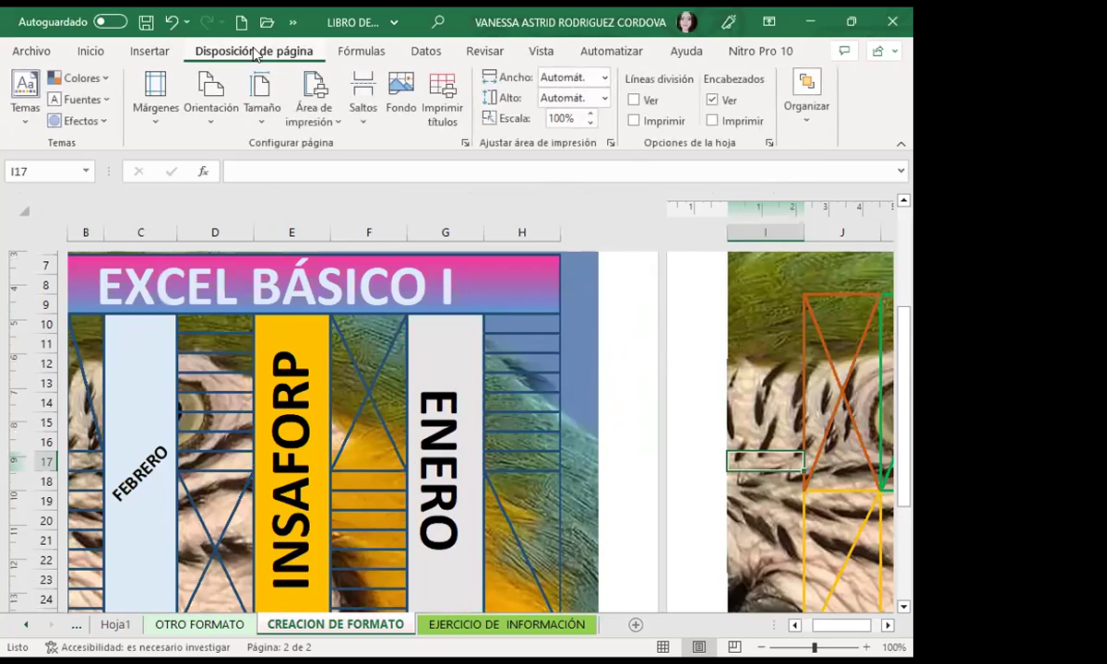
left_click(369, 305)
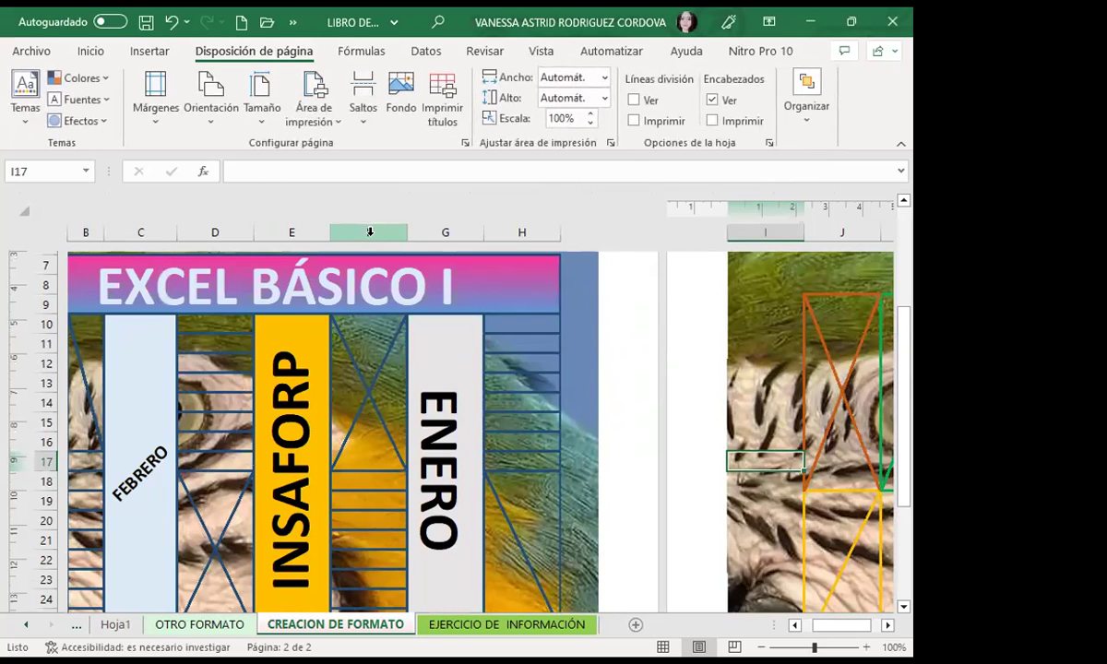
scroll(162, 290, "up", 3)
- Edit the centre header section and reduce the picture's Escala below 100%
left_click(332, 309)
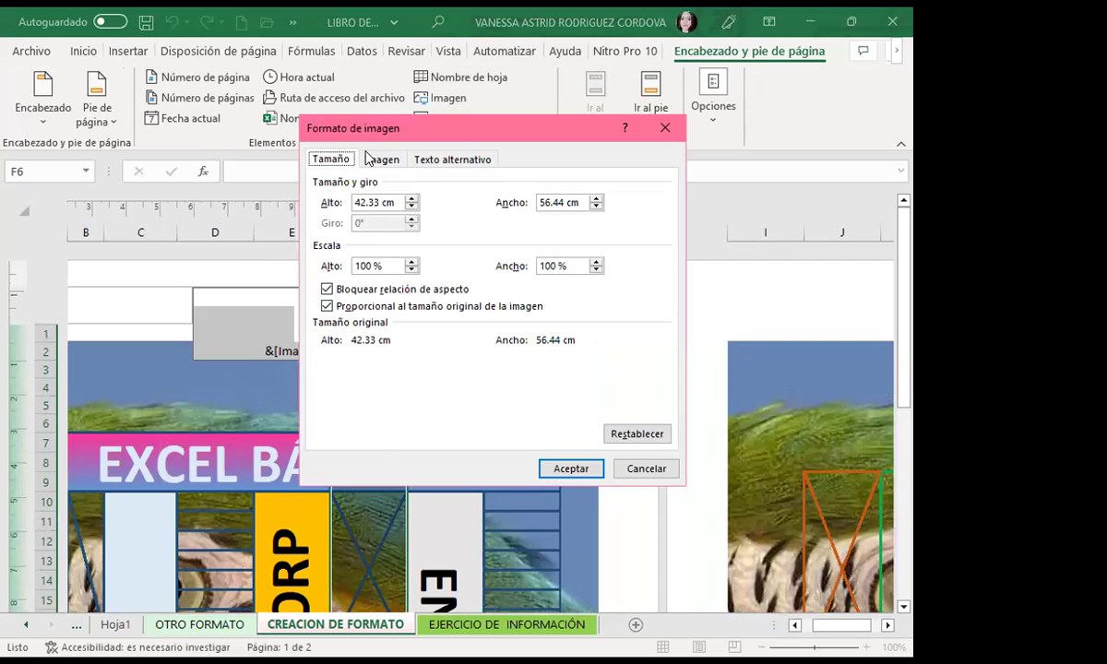
left_click(368, 159)
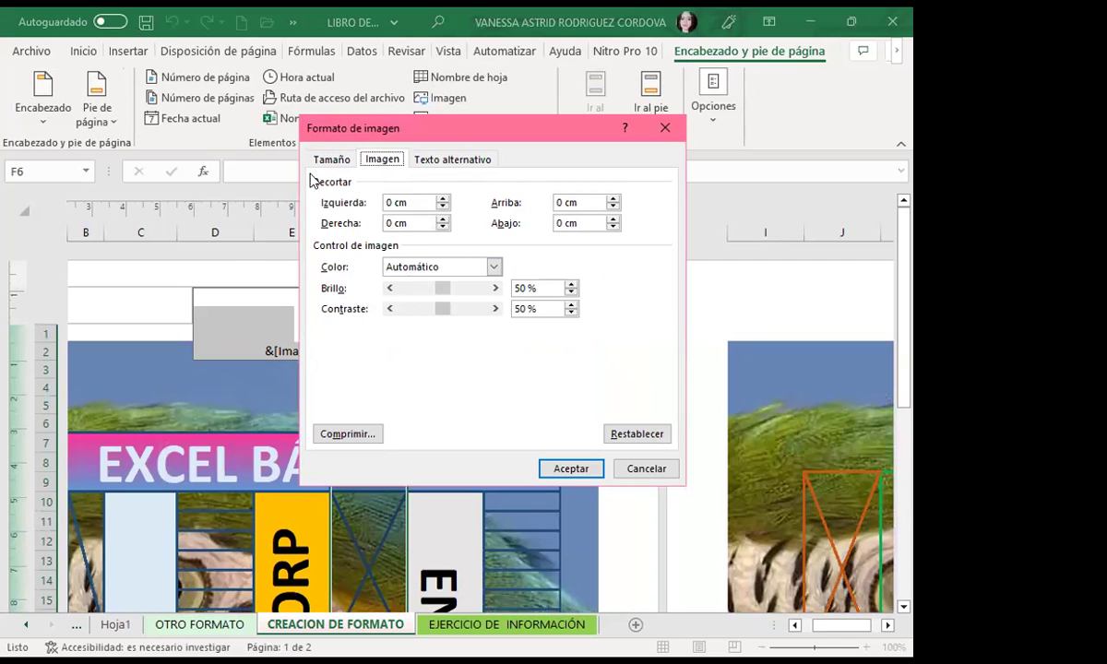
left_click(328, 159)
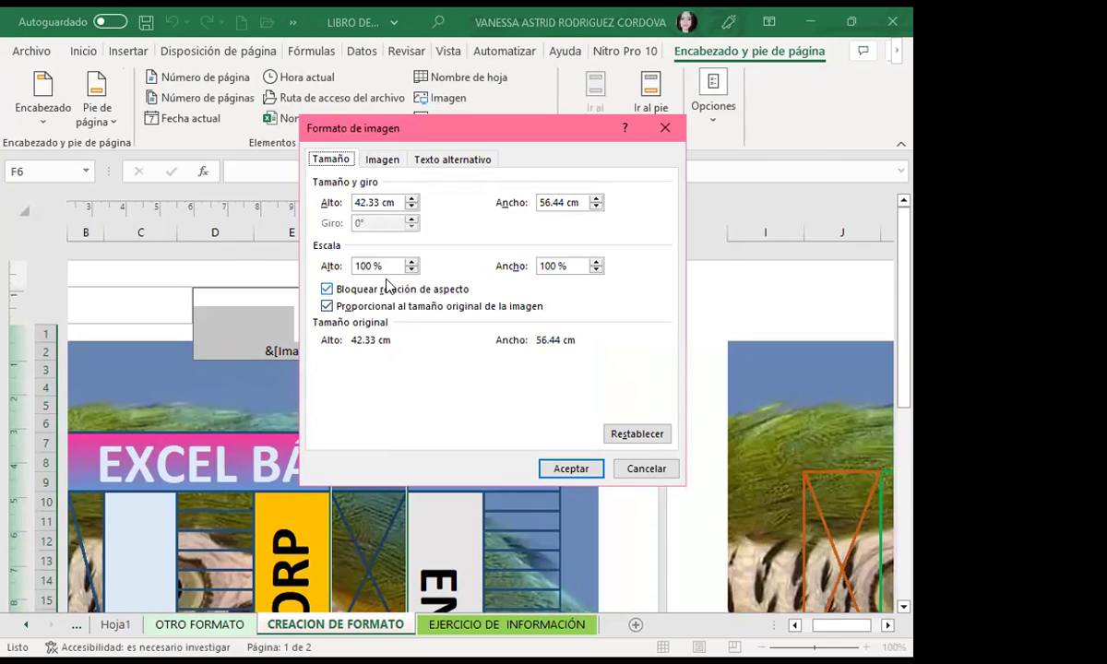
left_click_drag(411, 273, 413, 273)
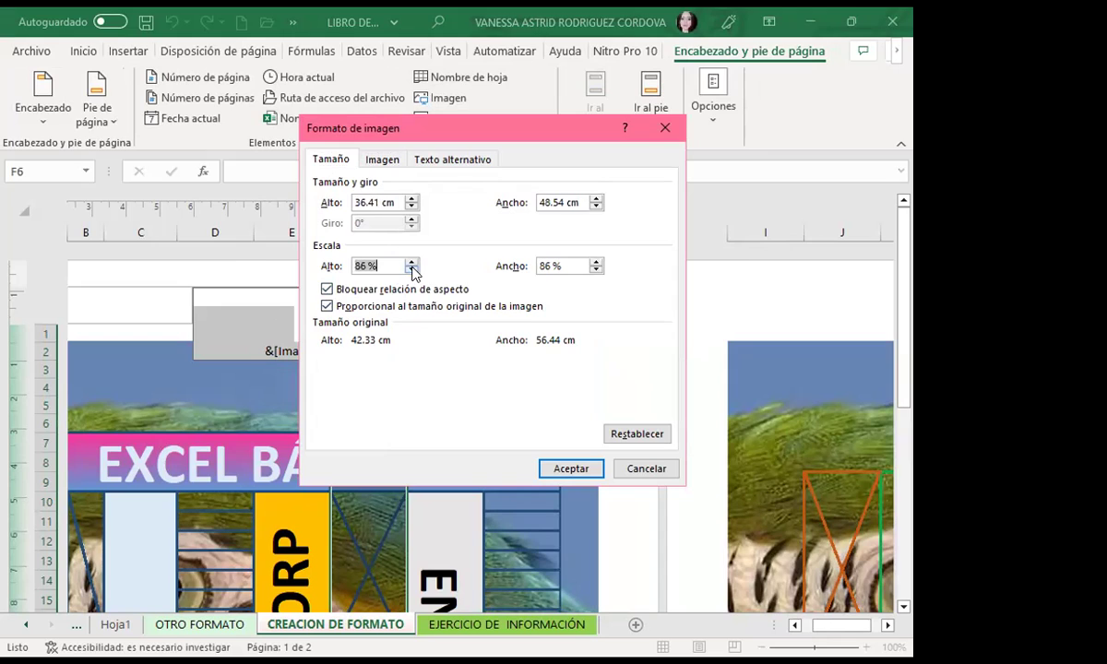
- Set the header picture's colour to Marca de agua (85% brightness, 15% contrast) and apply it
left_click(376, 160)
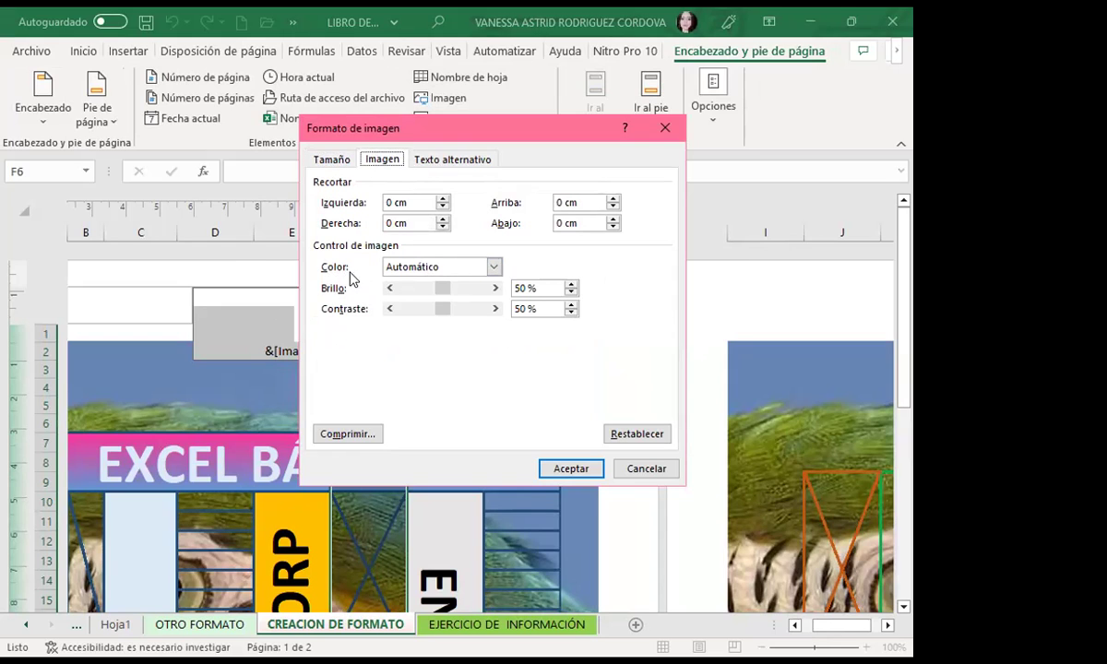
left_click(493, 266)
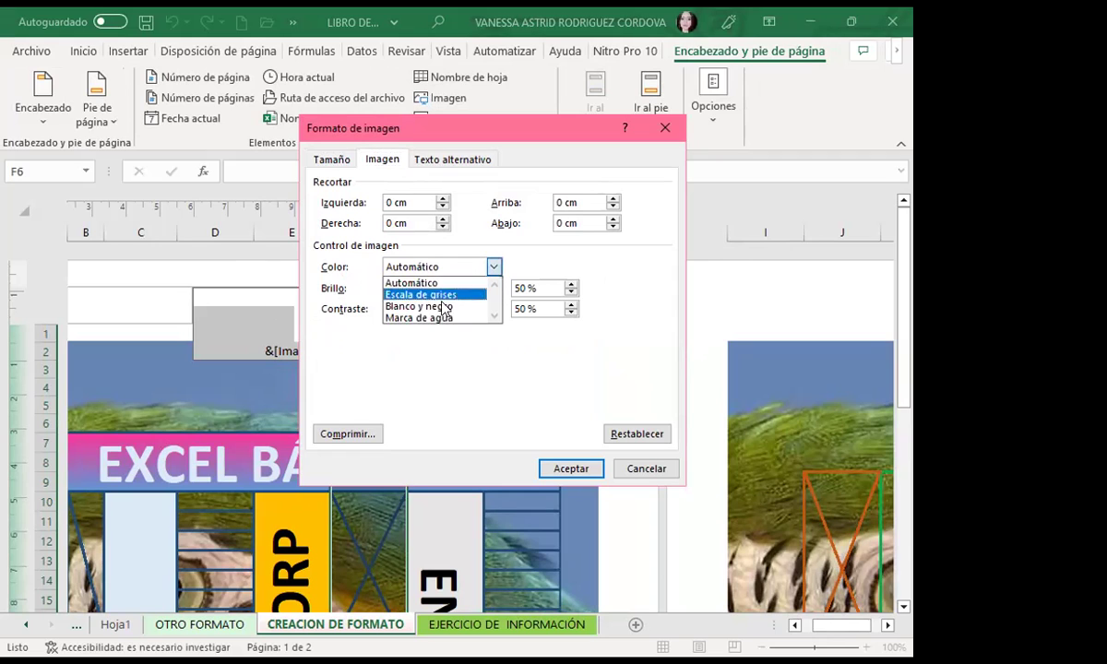
left_click(420, 317)
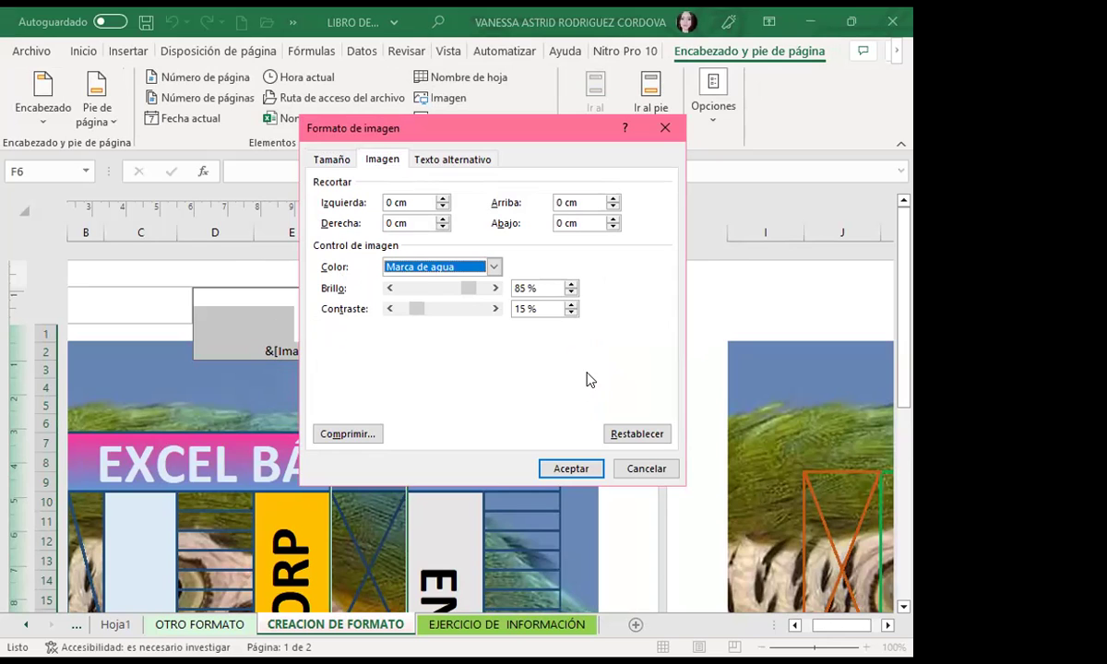
left_click(566, 467)
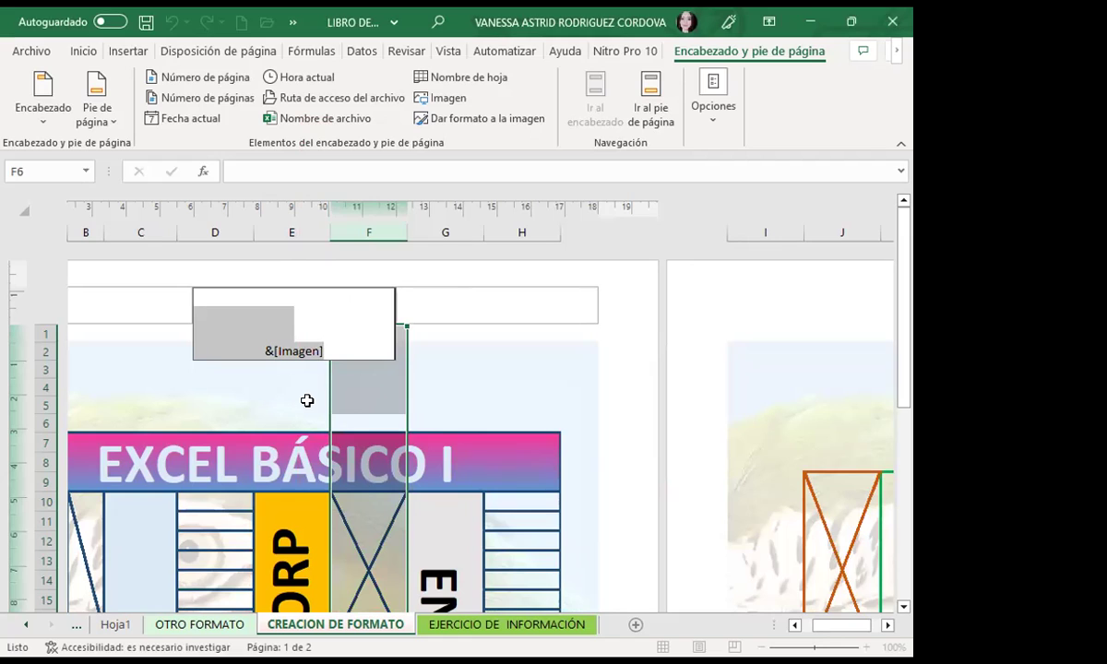
- Lower the header picture's Alto to 32.58 cm (77% scale) and exit header editing
left_click(454, 129)
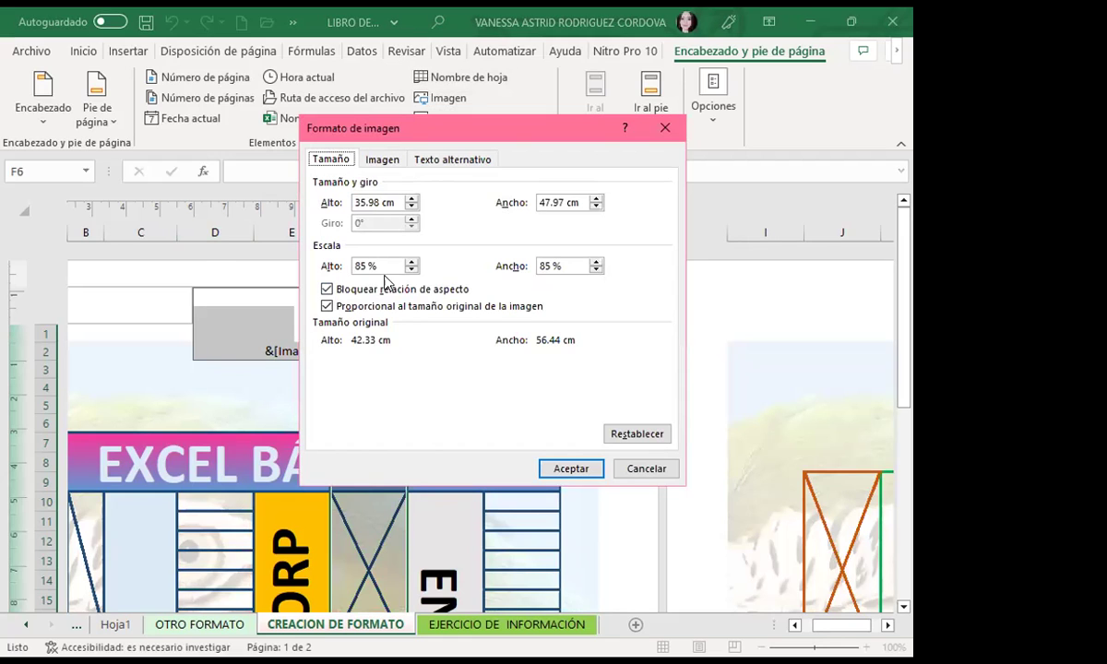
left_click(411, 208)
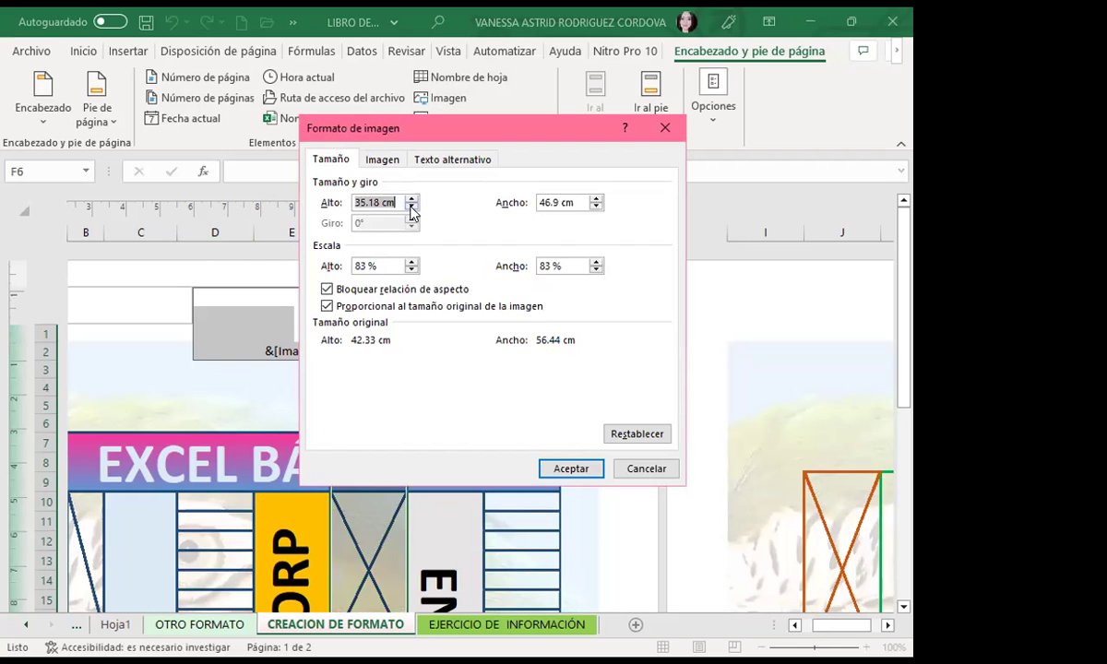
left_click(412, 209)
left_click(571, 468)
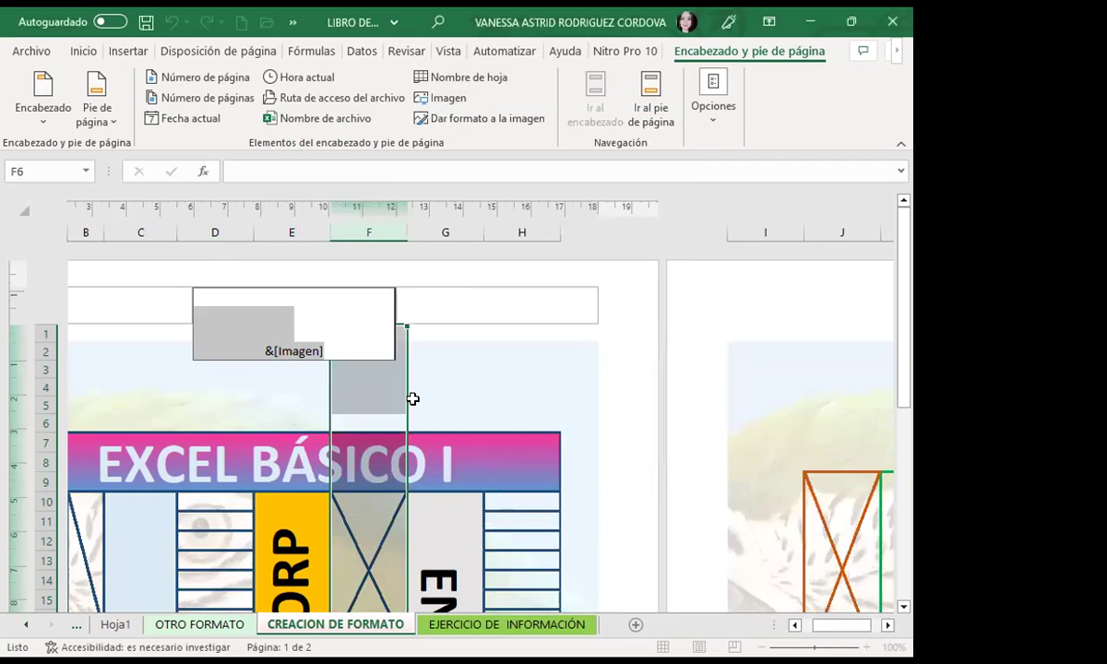
left_click(161, 387)
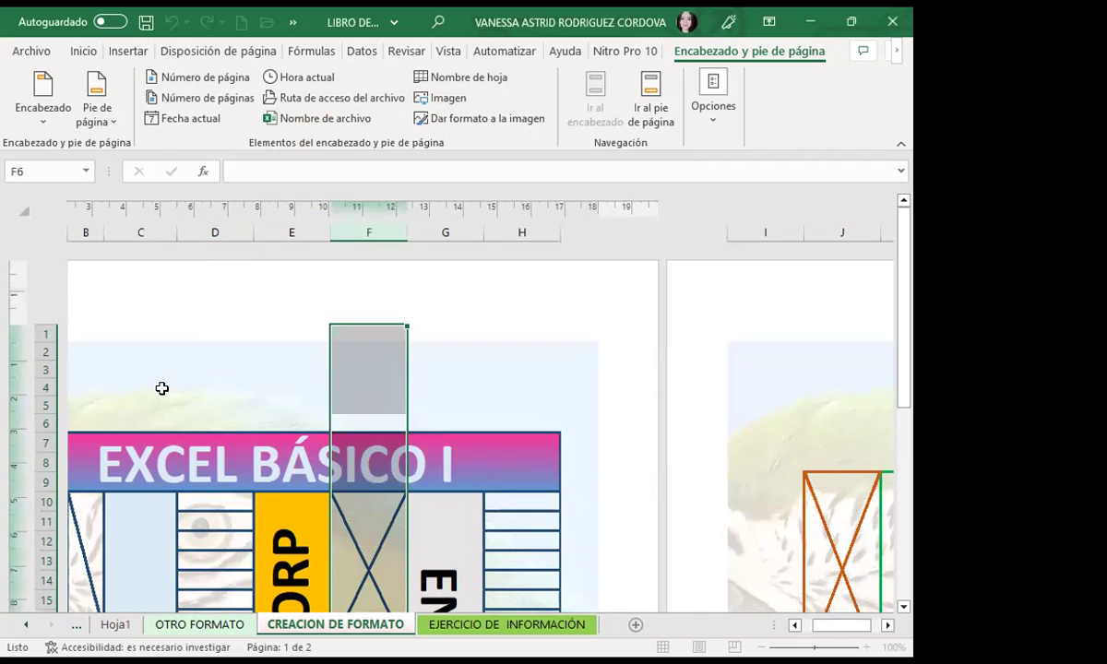
left_click(293, 24)
left_click(330, 55)
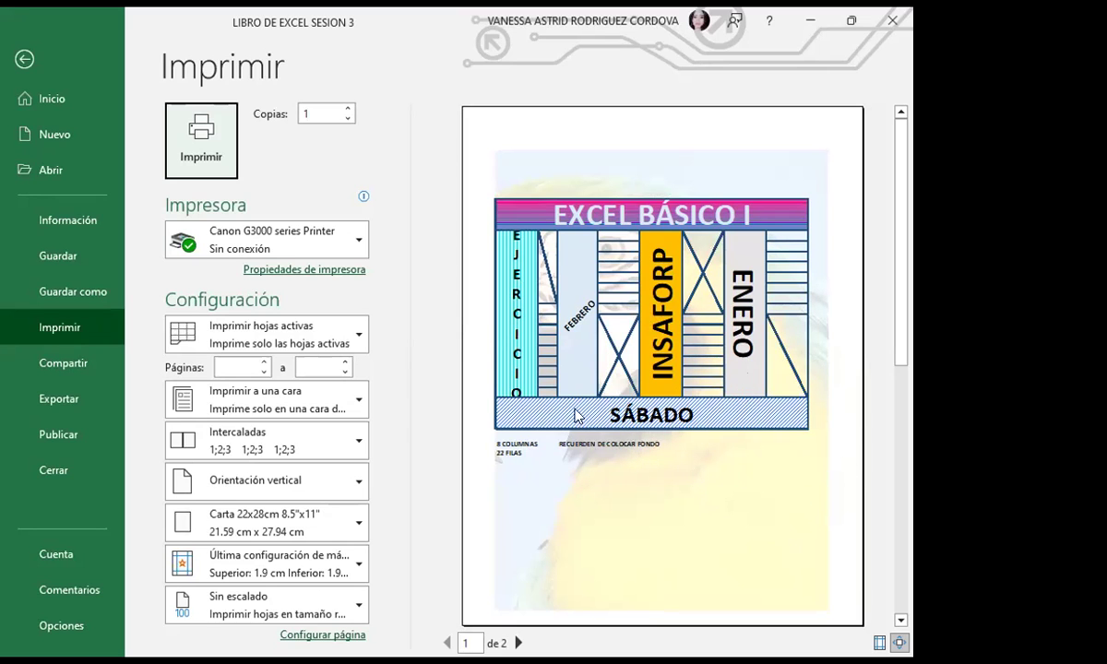
left_click(25, 60)
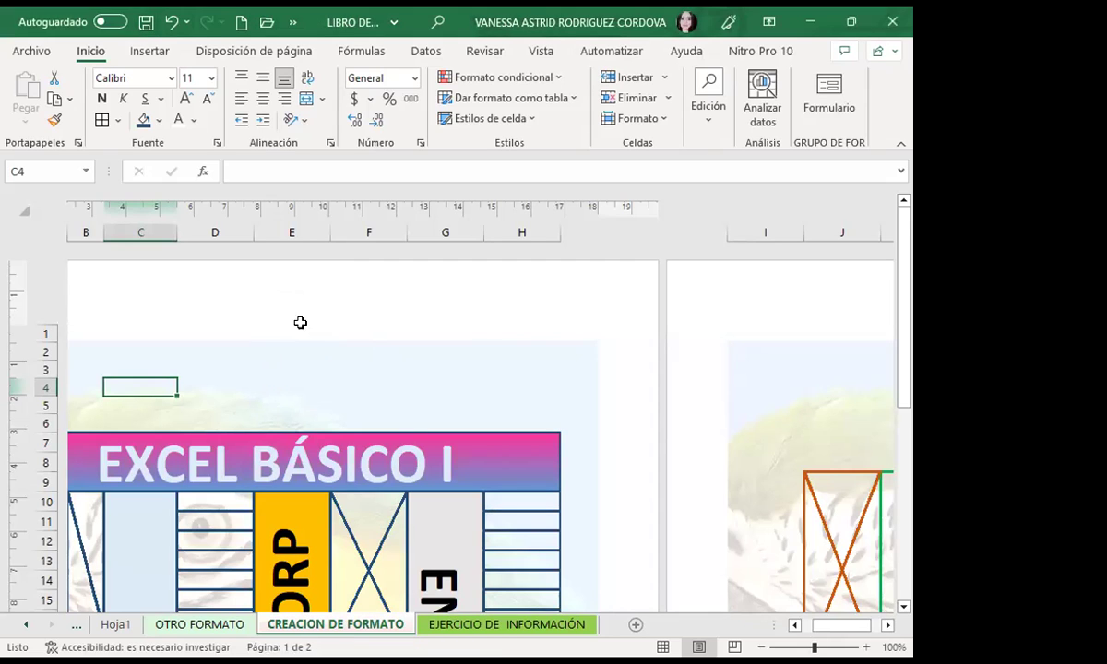
- Reopen the centre header section holding &[Imagen] and show the Encabezado y pie de página tools
left_click(540, 51)
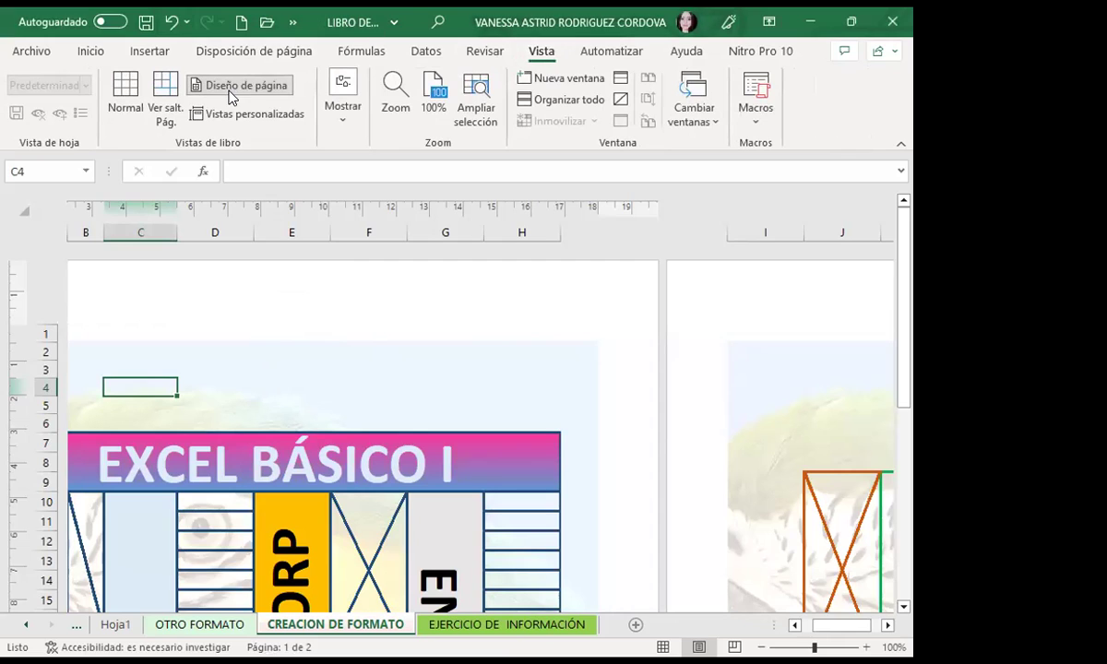
left_click(366, 343)
left_click(327, 293)
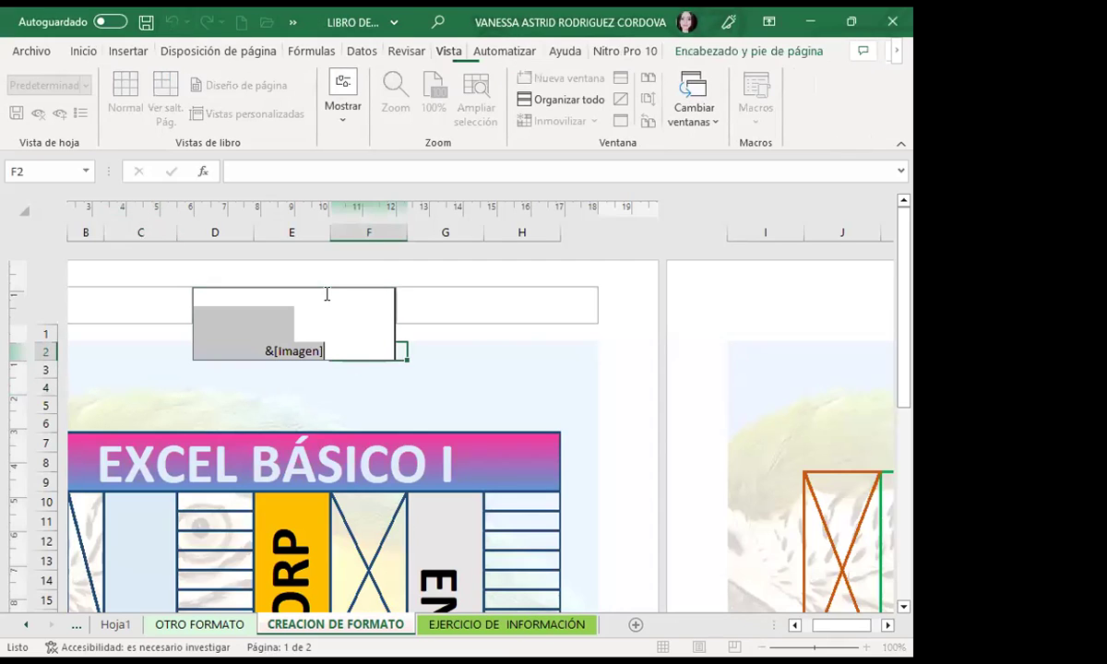
left_click(111, 316)
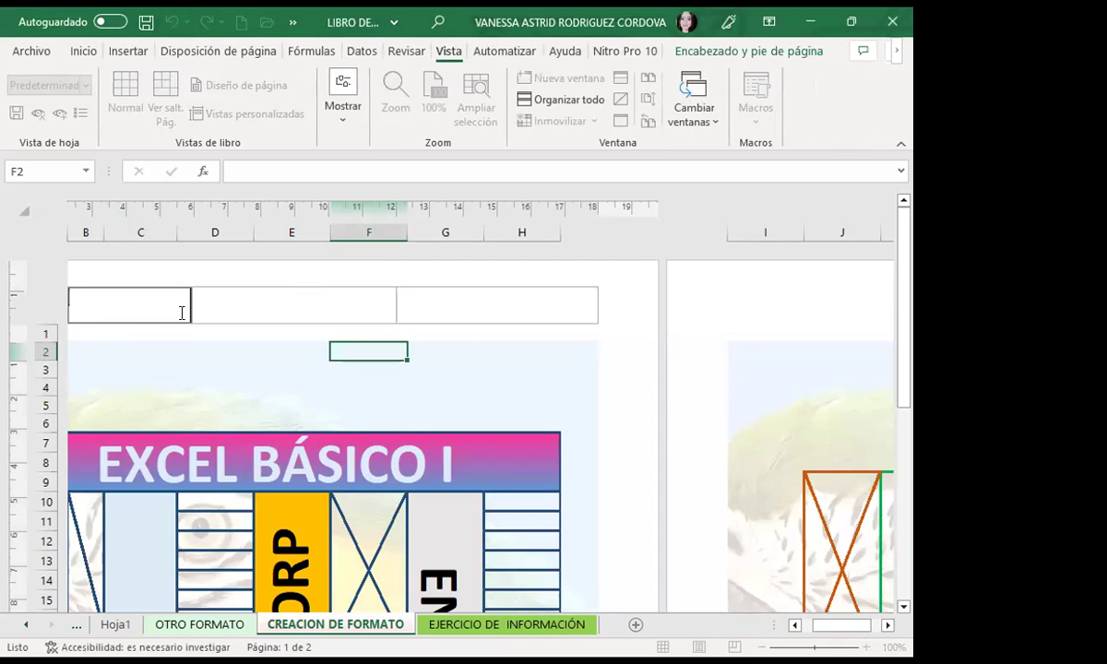
left_click(312, 308)
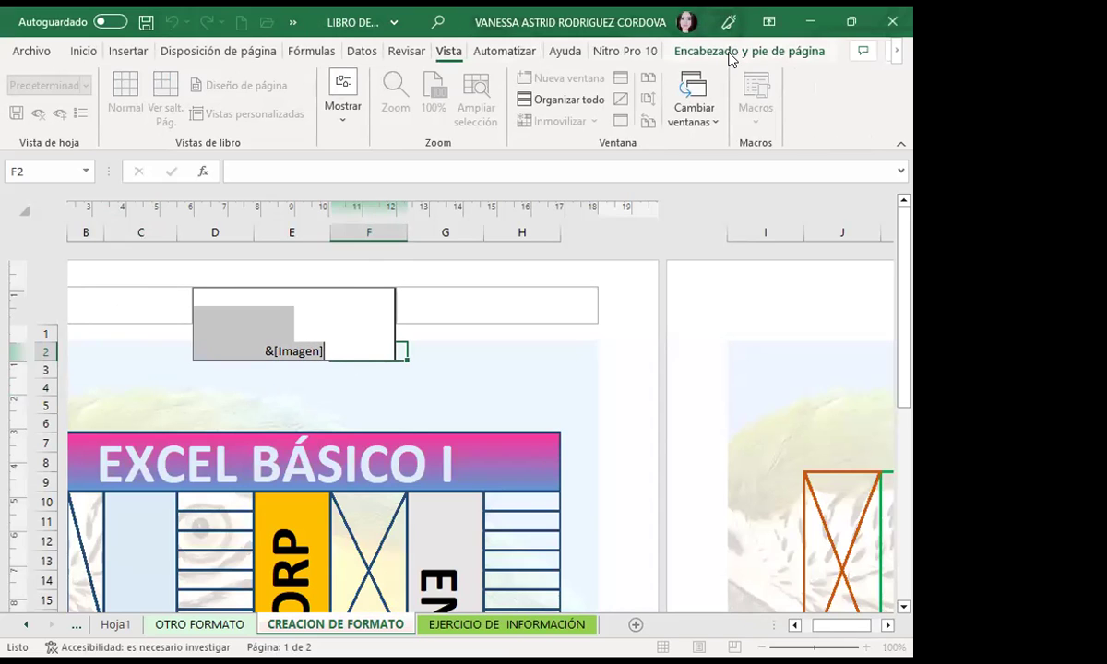
left_click(730, 54)
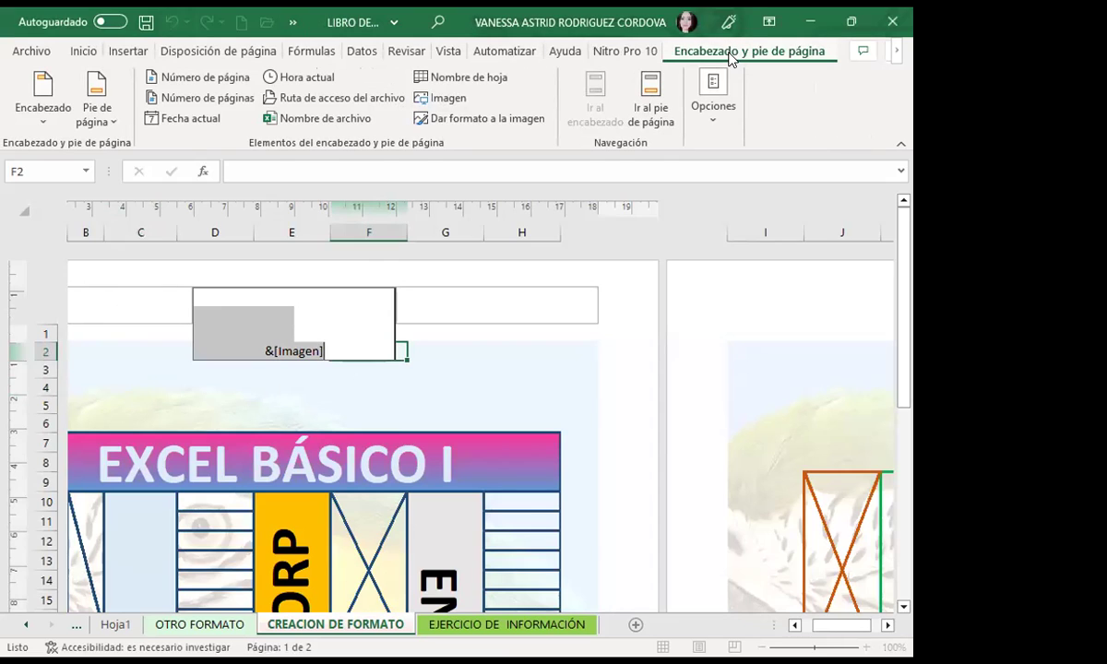
- Change the header picture's Color from Marca de agua to Escala de grises and confirm
left_click(468, 121)
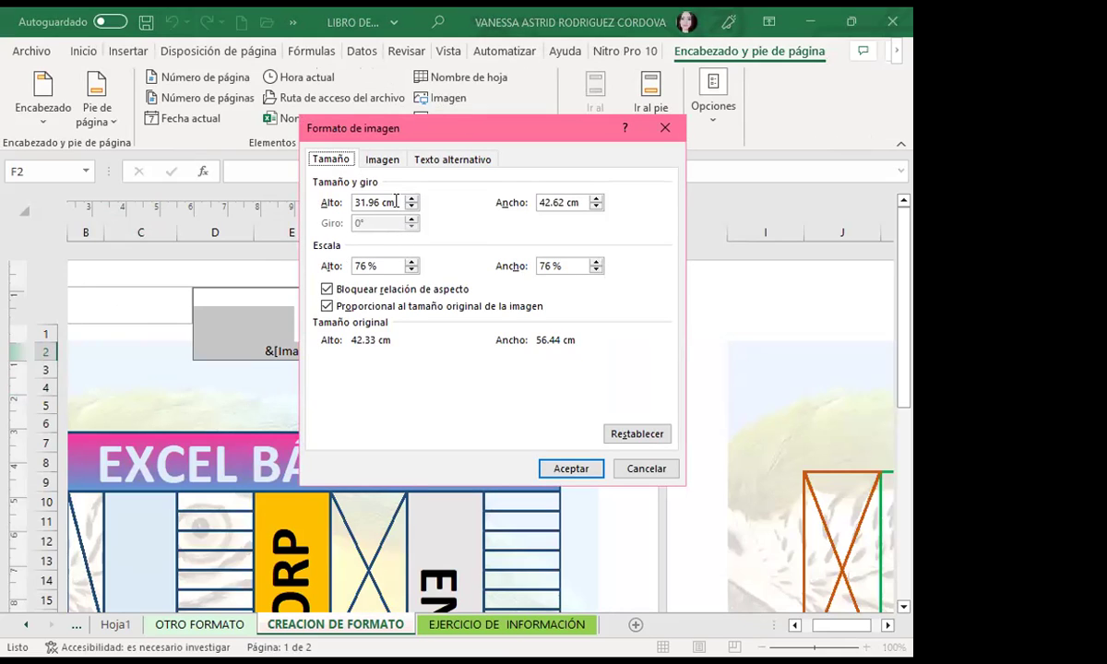
left_click(382, 157)
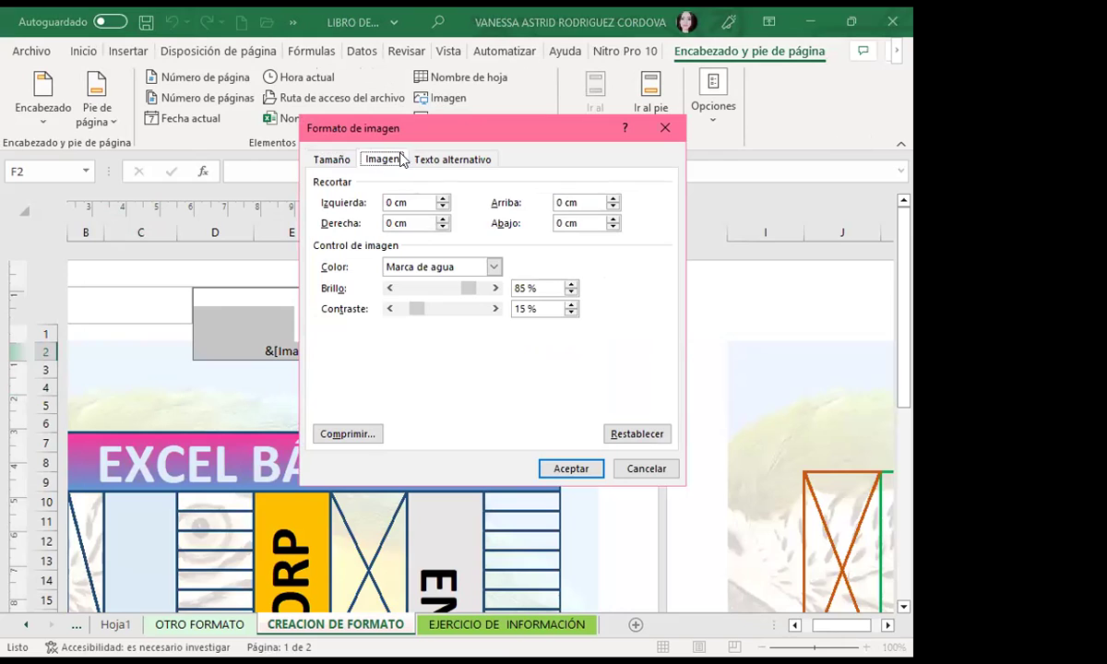
left_click(493, 266)
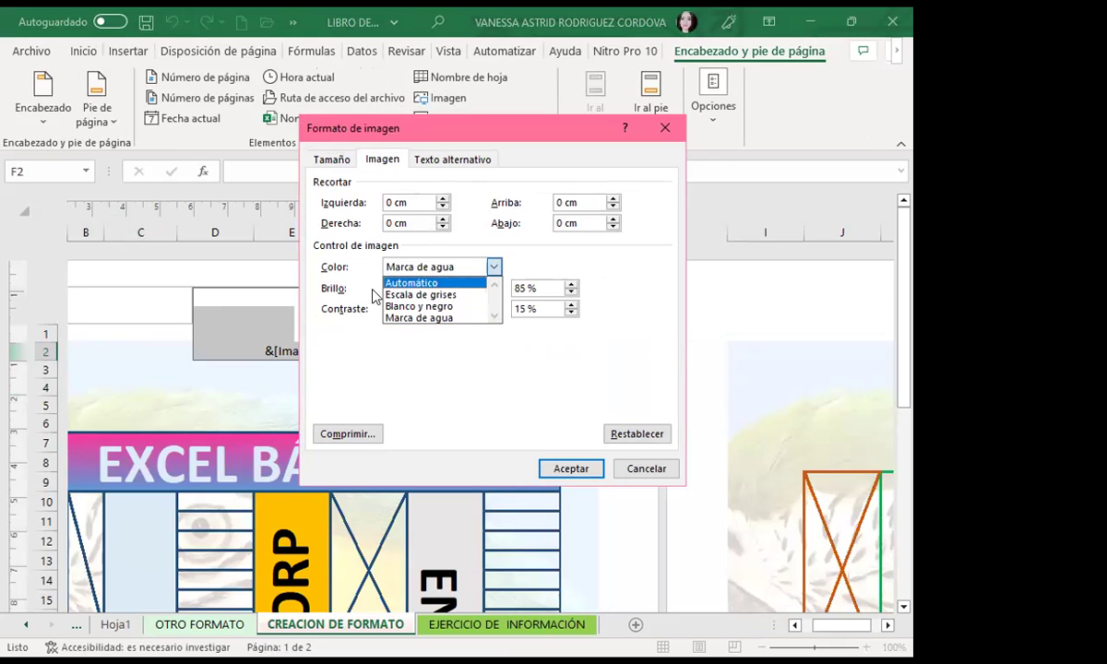
left_click(461, 295)
left_click(569, 466)
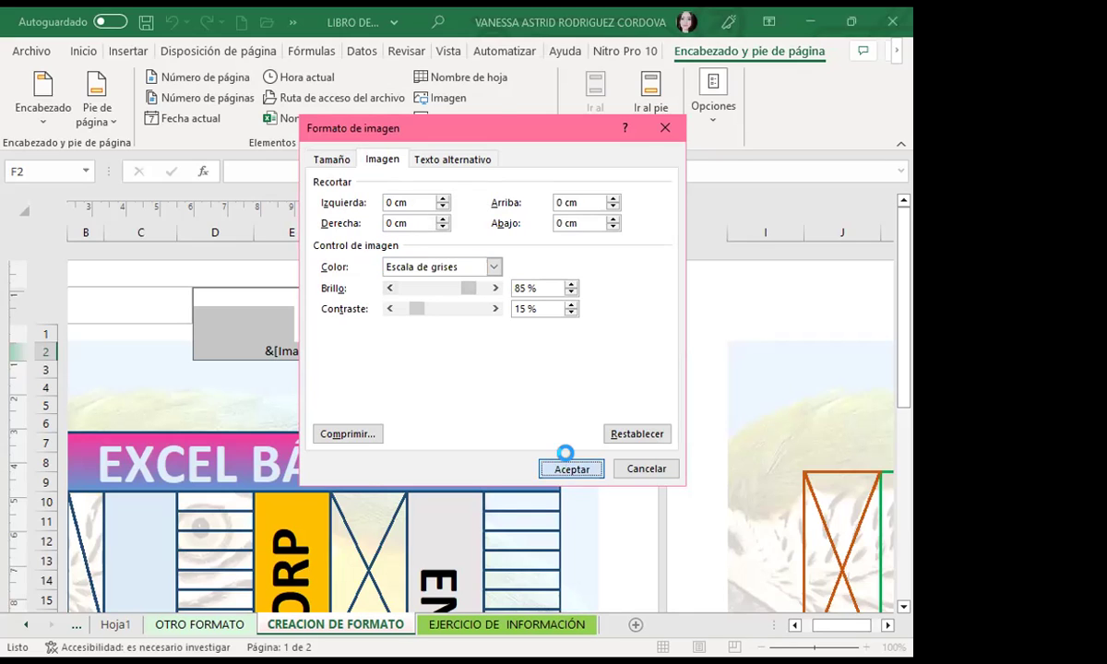